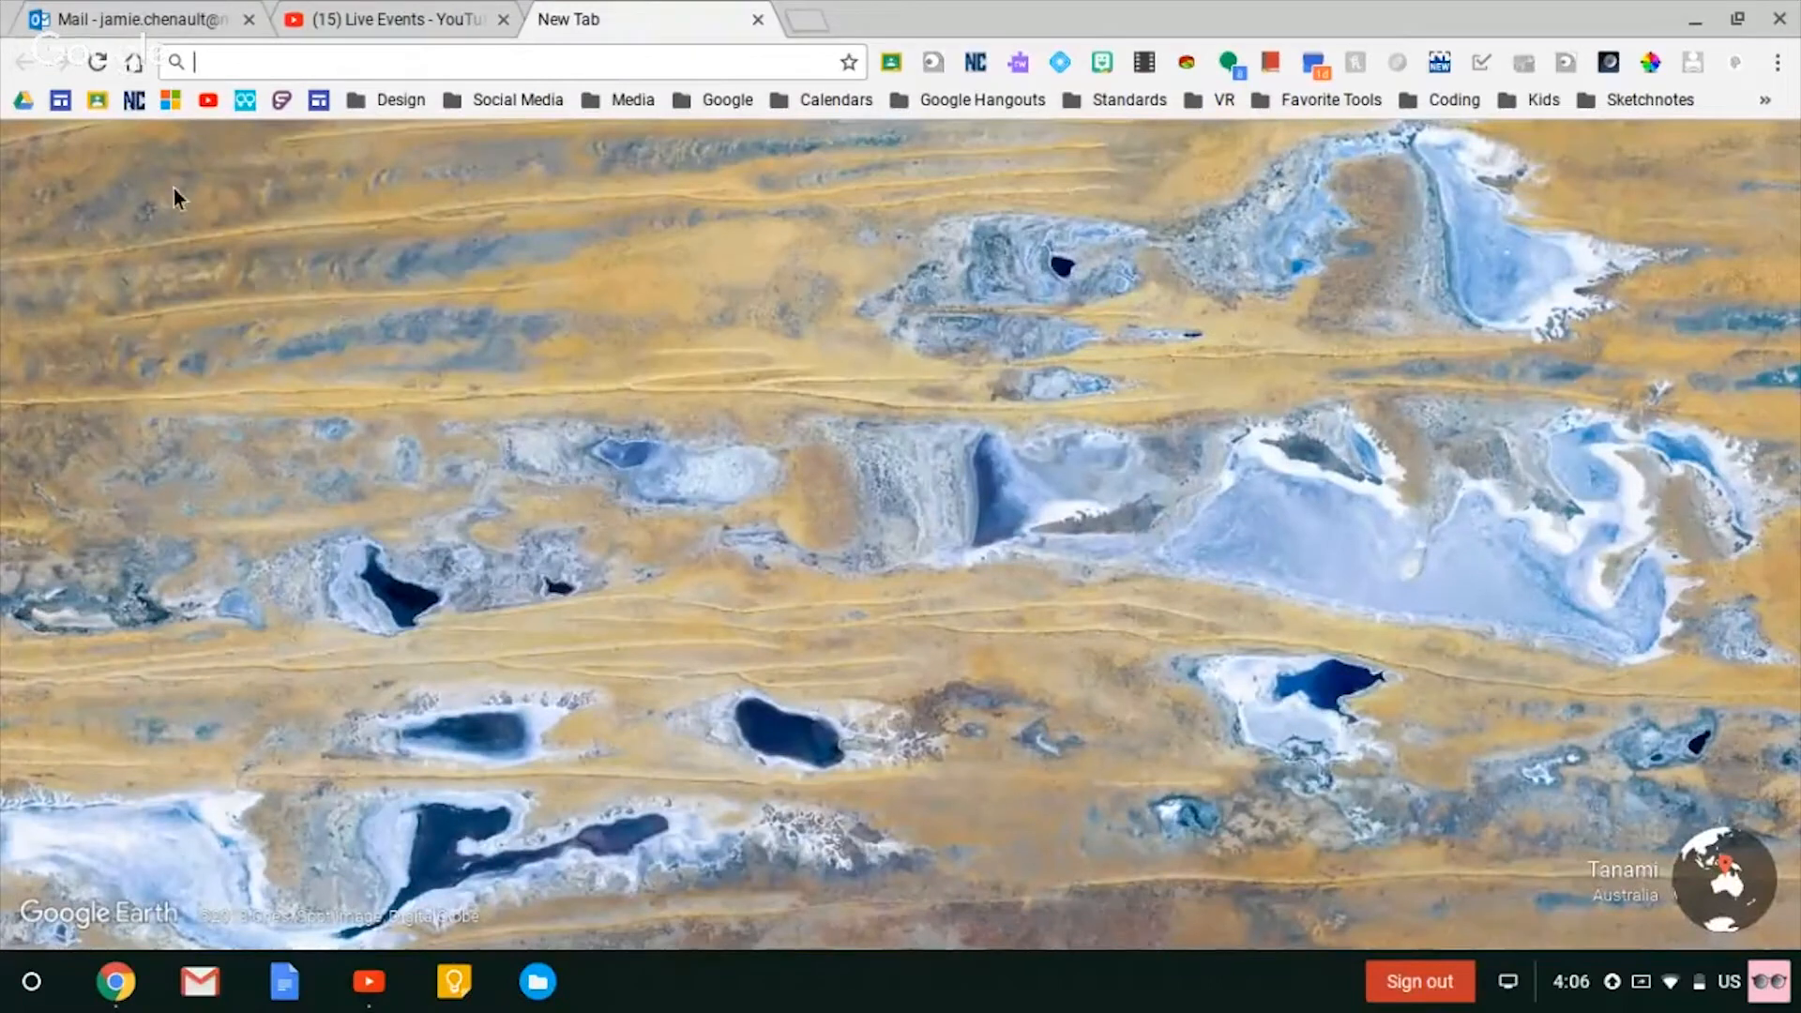
- Open the default new tab page and go to Gmail from the Google apps
left_click(82, 193)
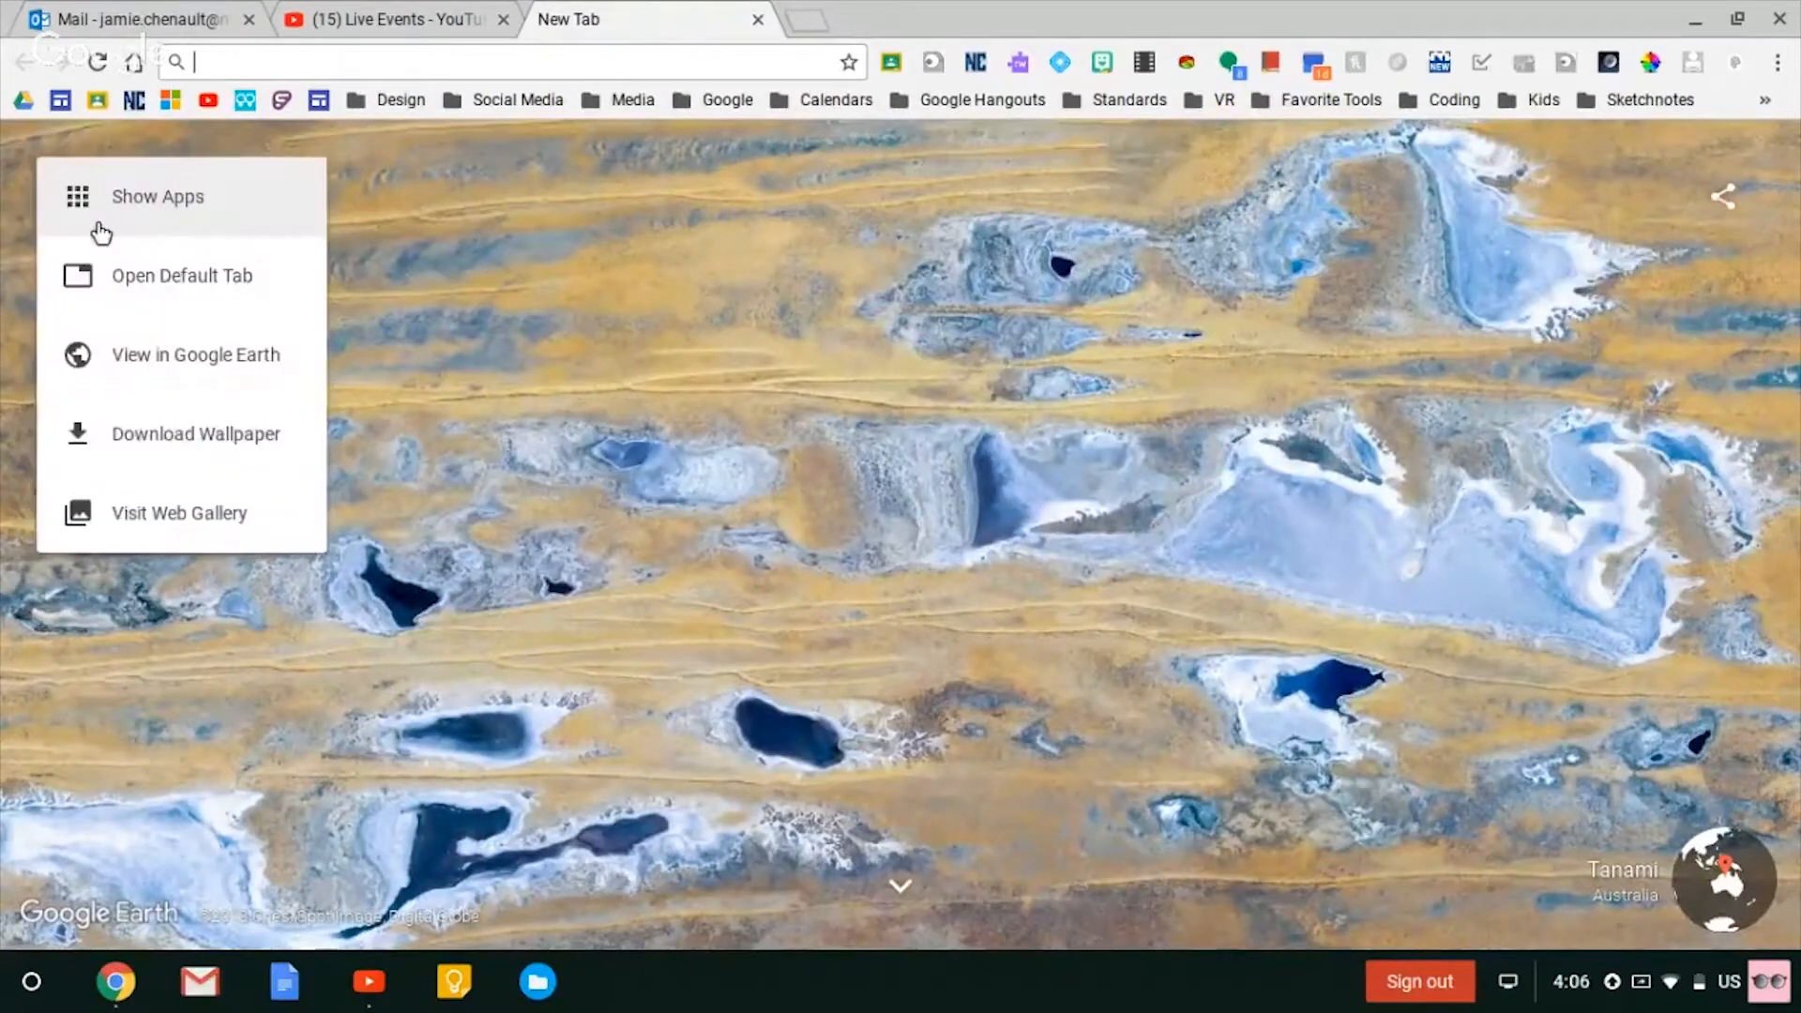
left_click(121, 277)
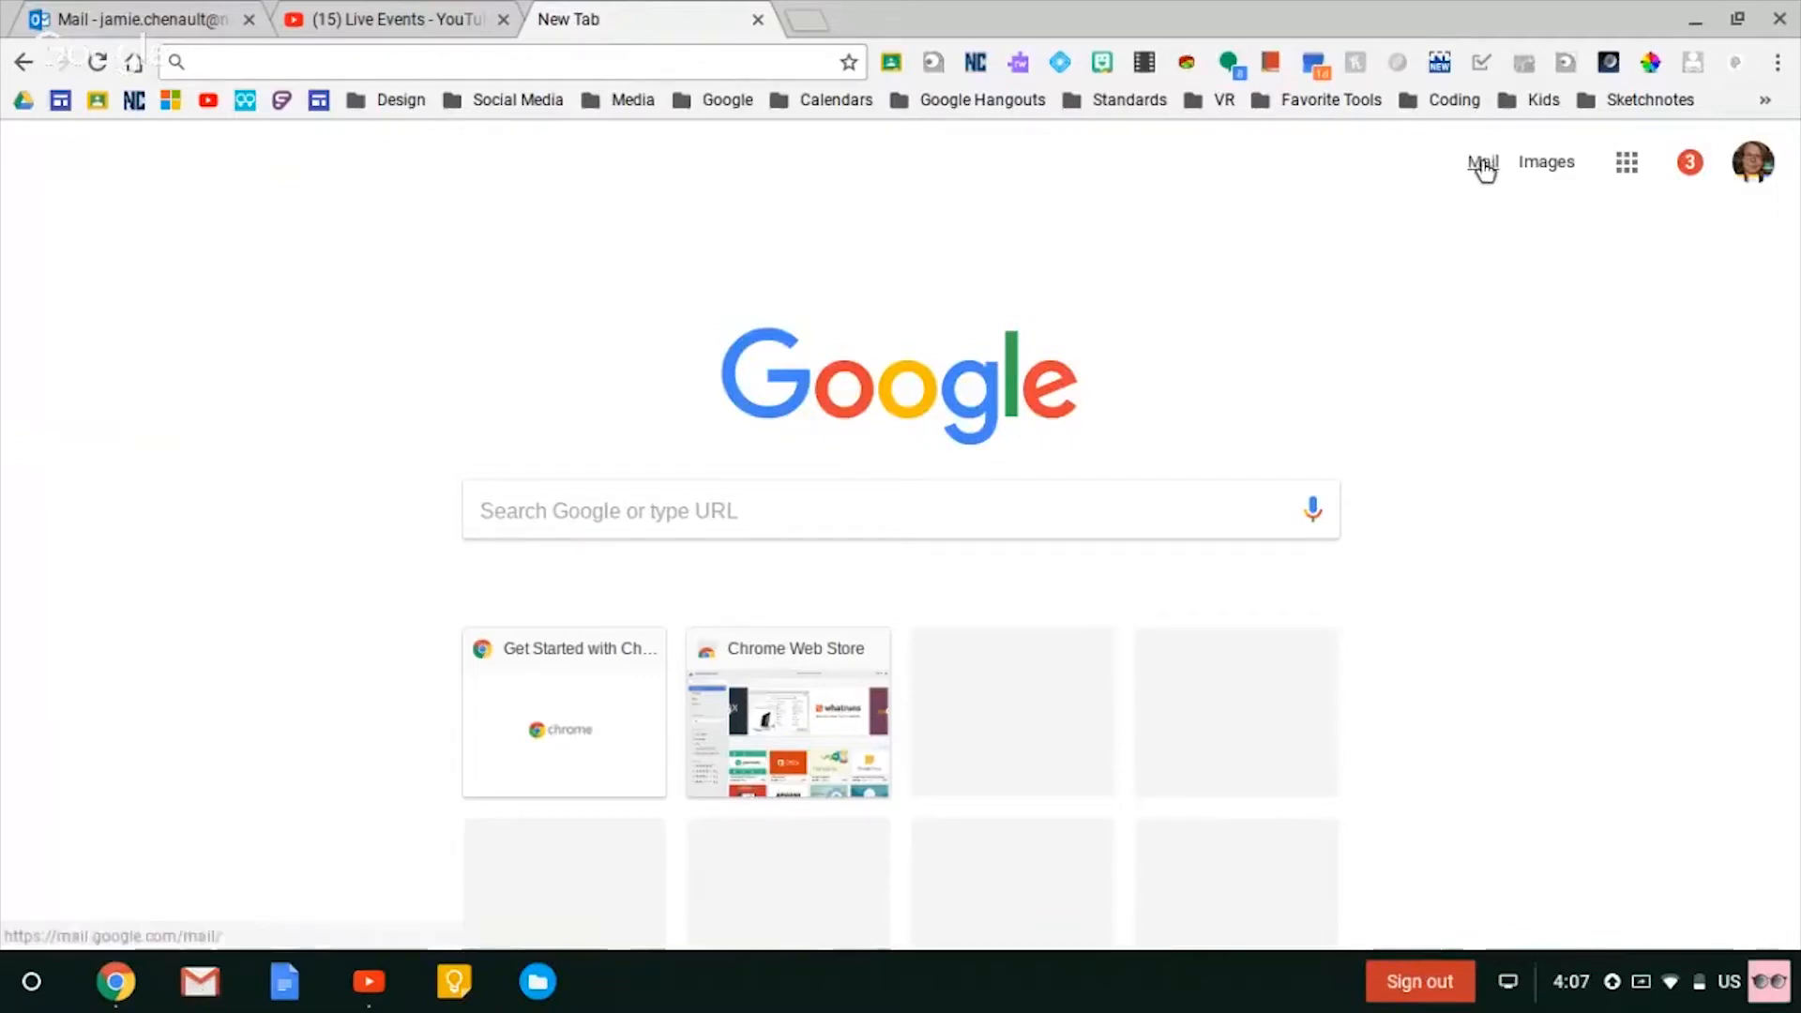
left_click(1626, 165)
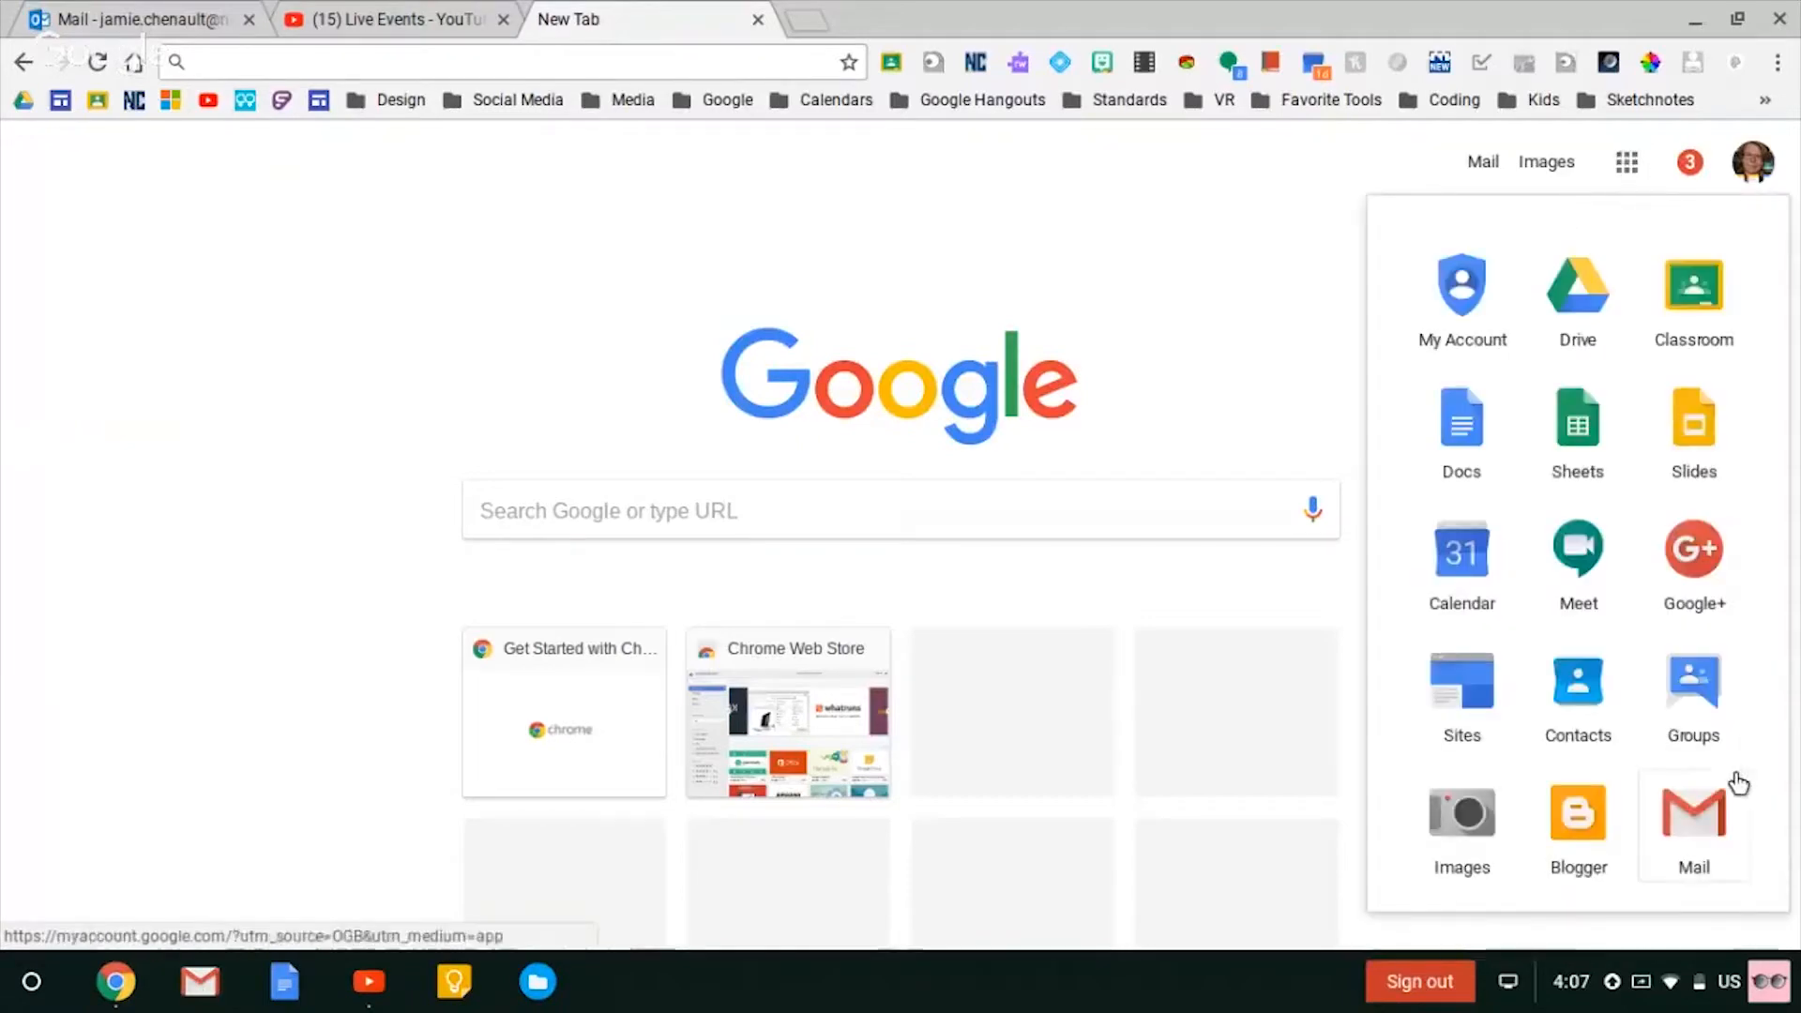
left_click(1697, 807)
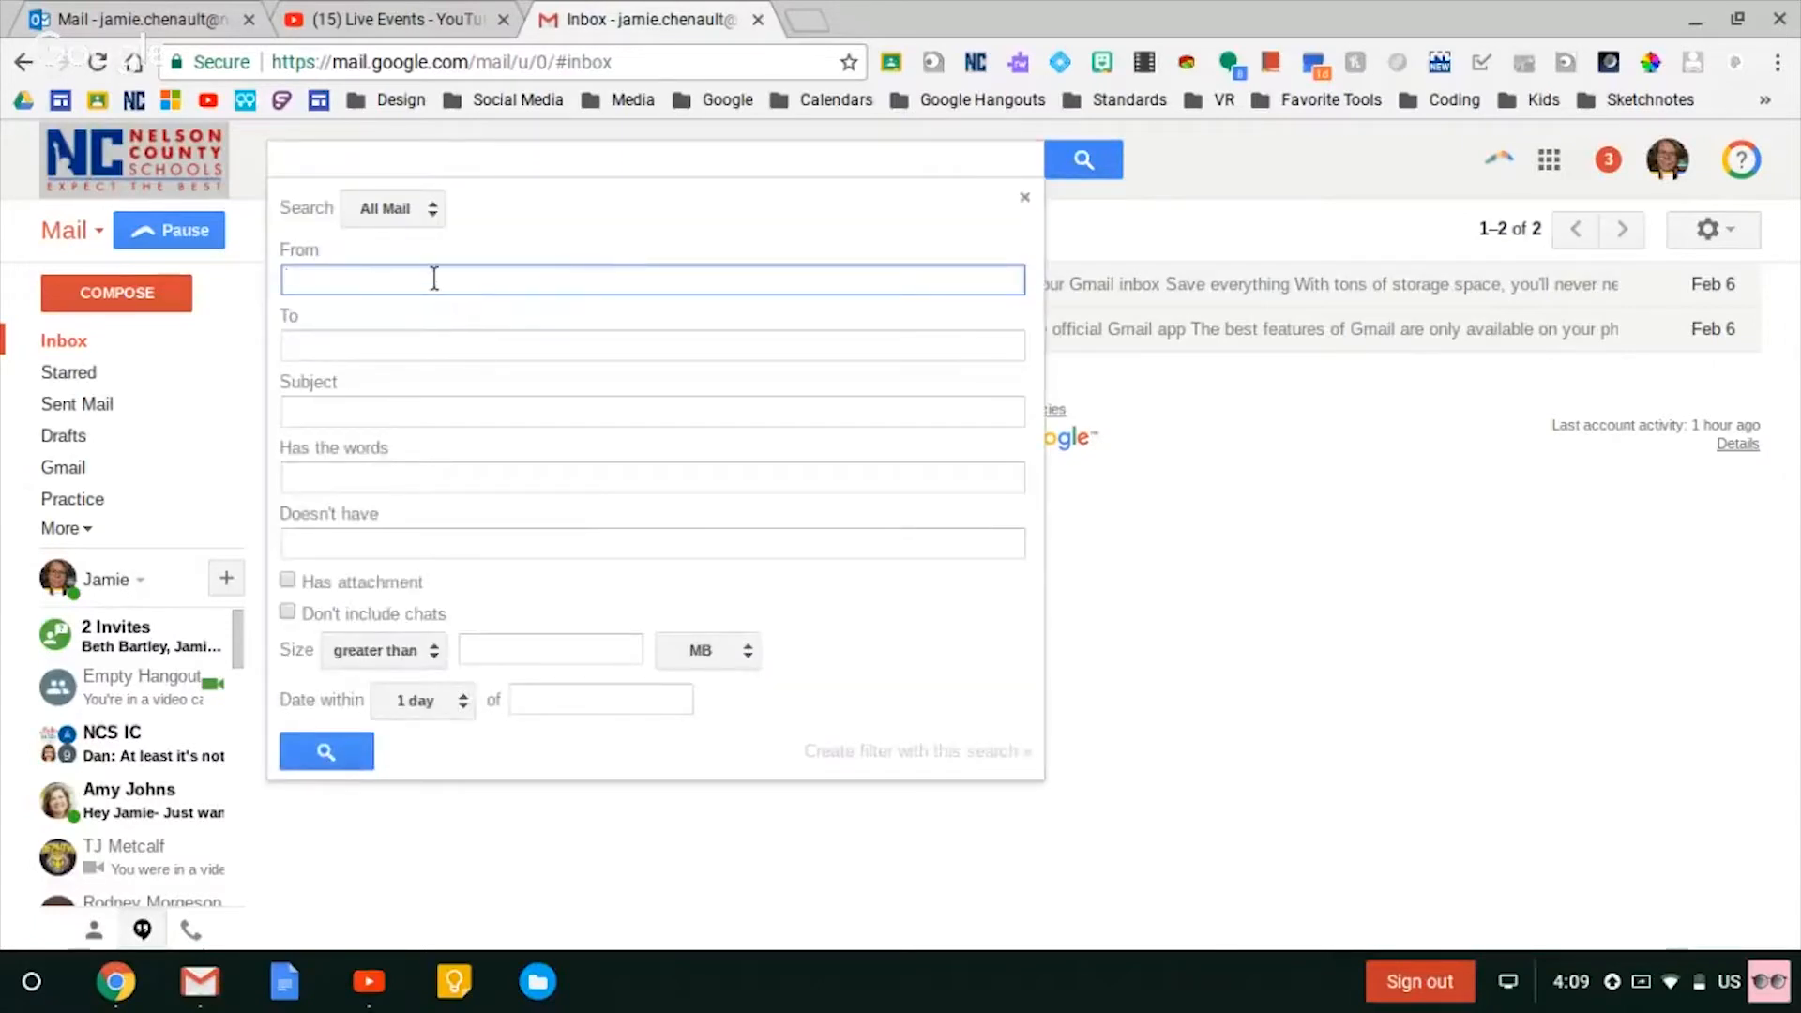
- Examine the mail locations and date ranges offered by the advanced mail search
left_click(395, 216)
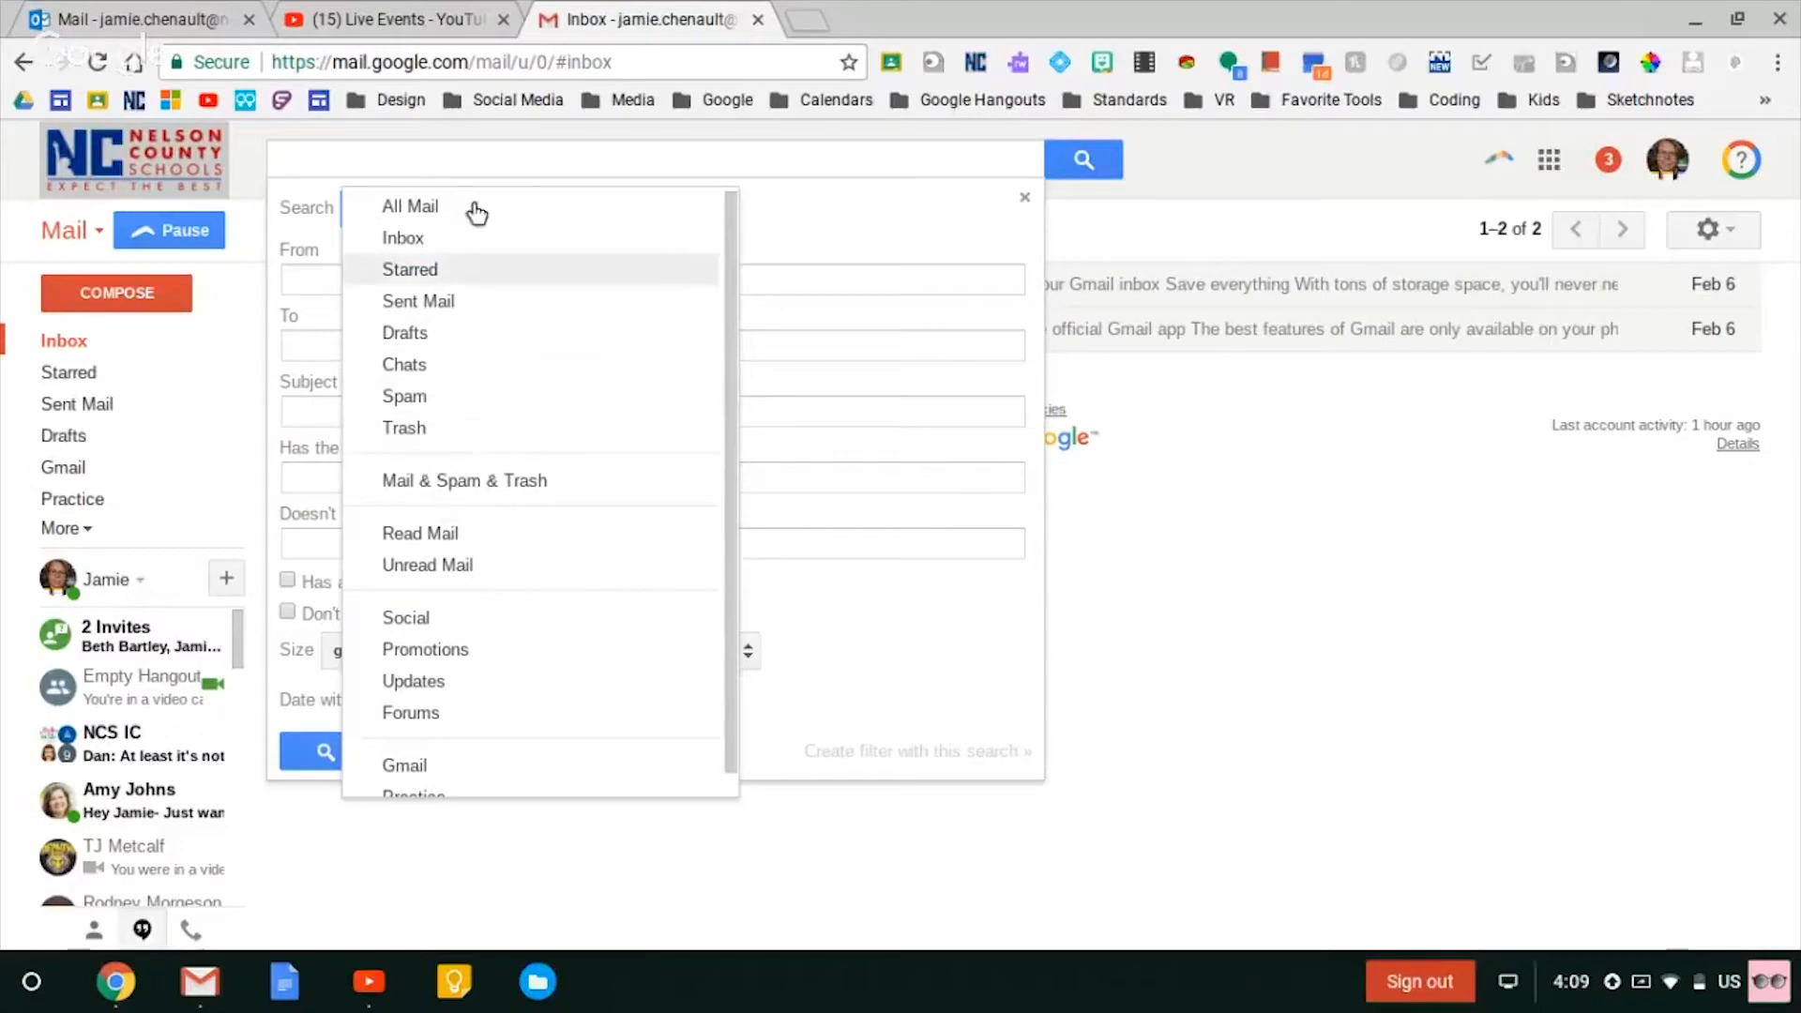
left_click(785, 214)
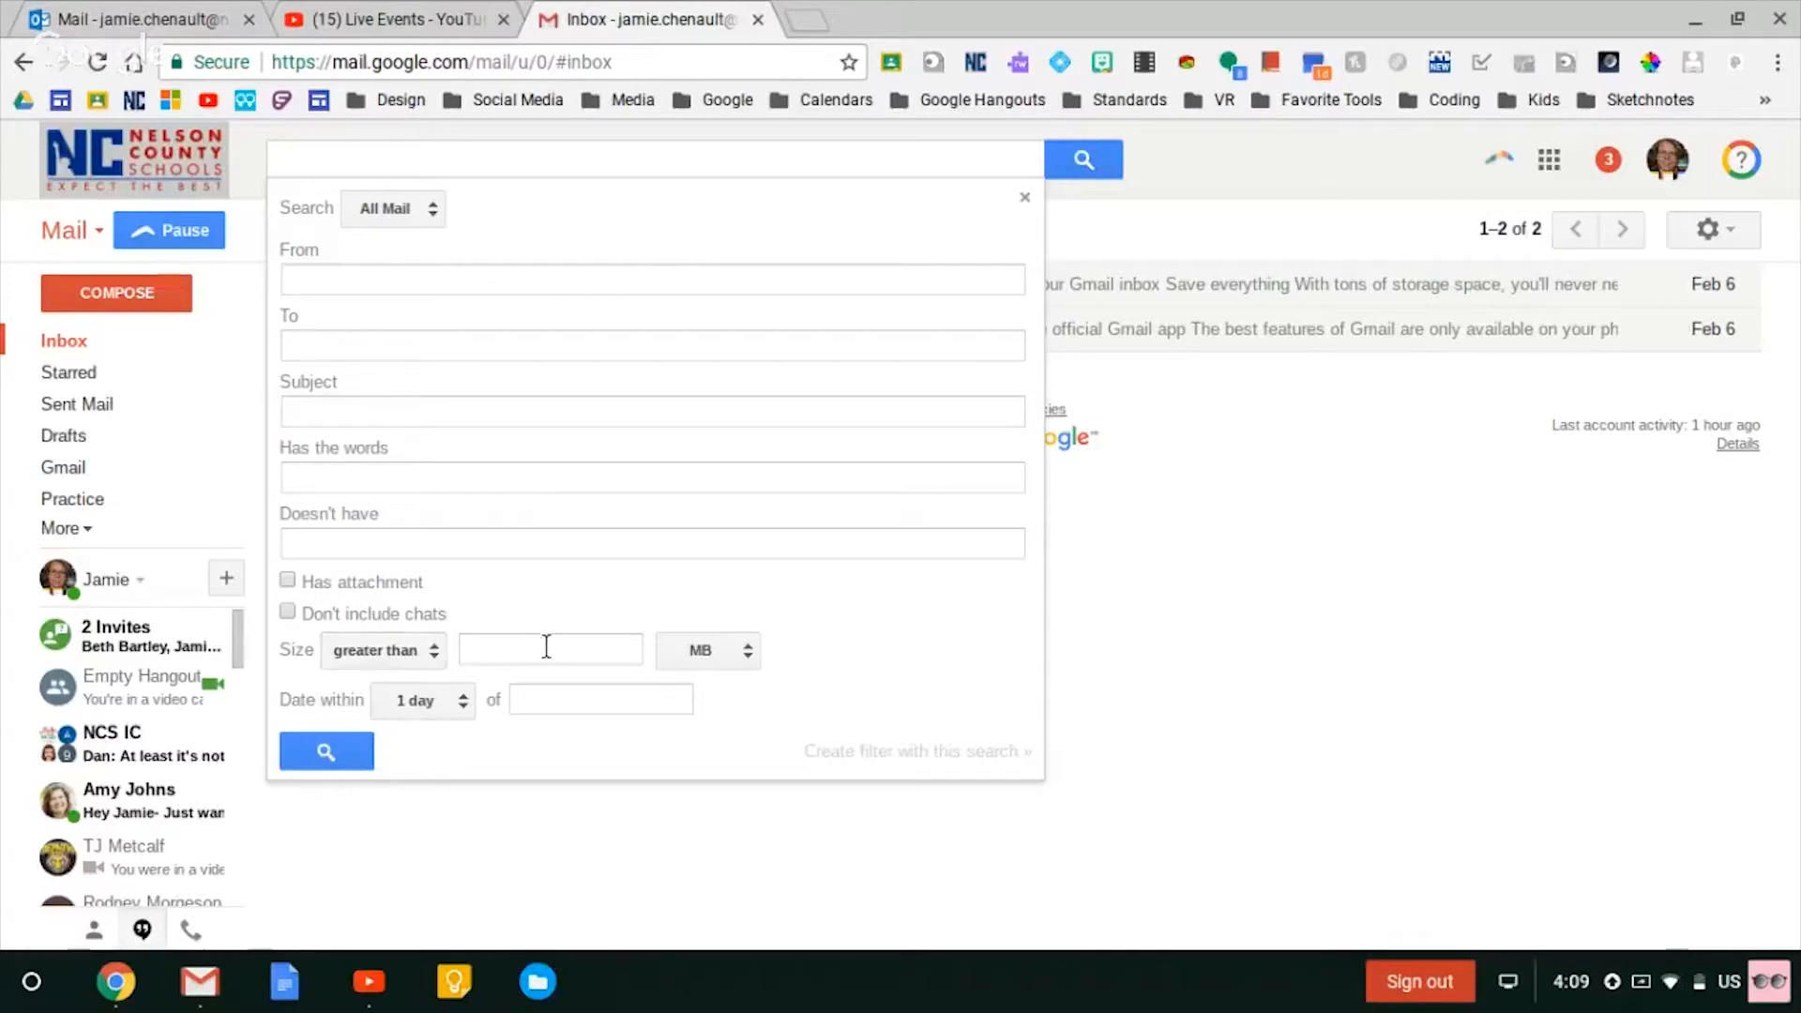
left_click(463, 705)
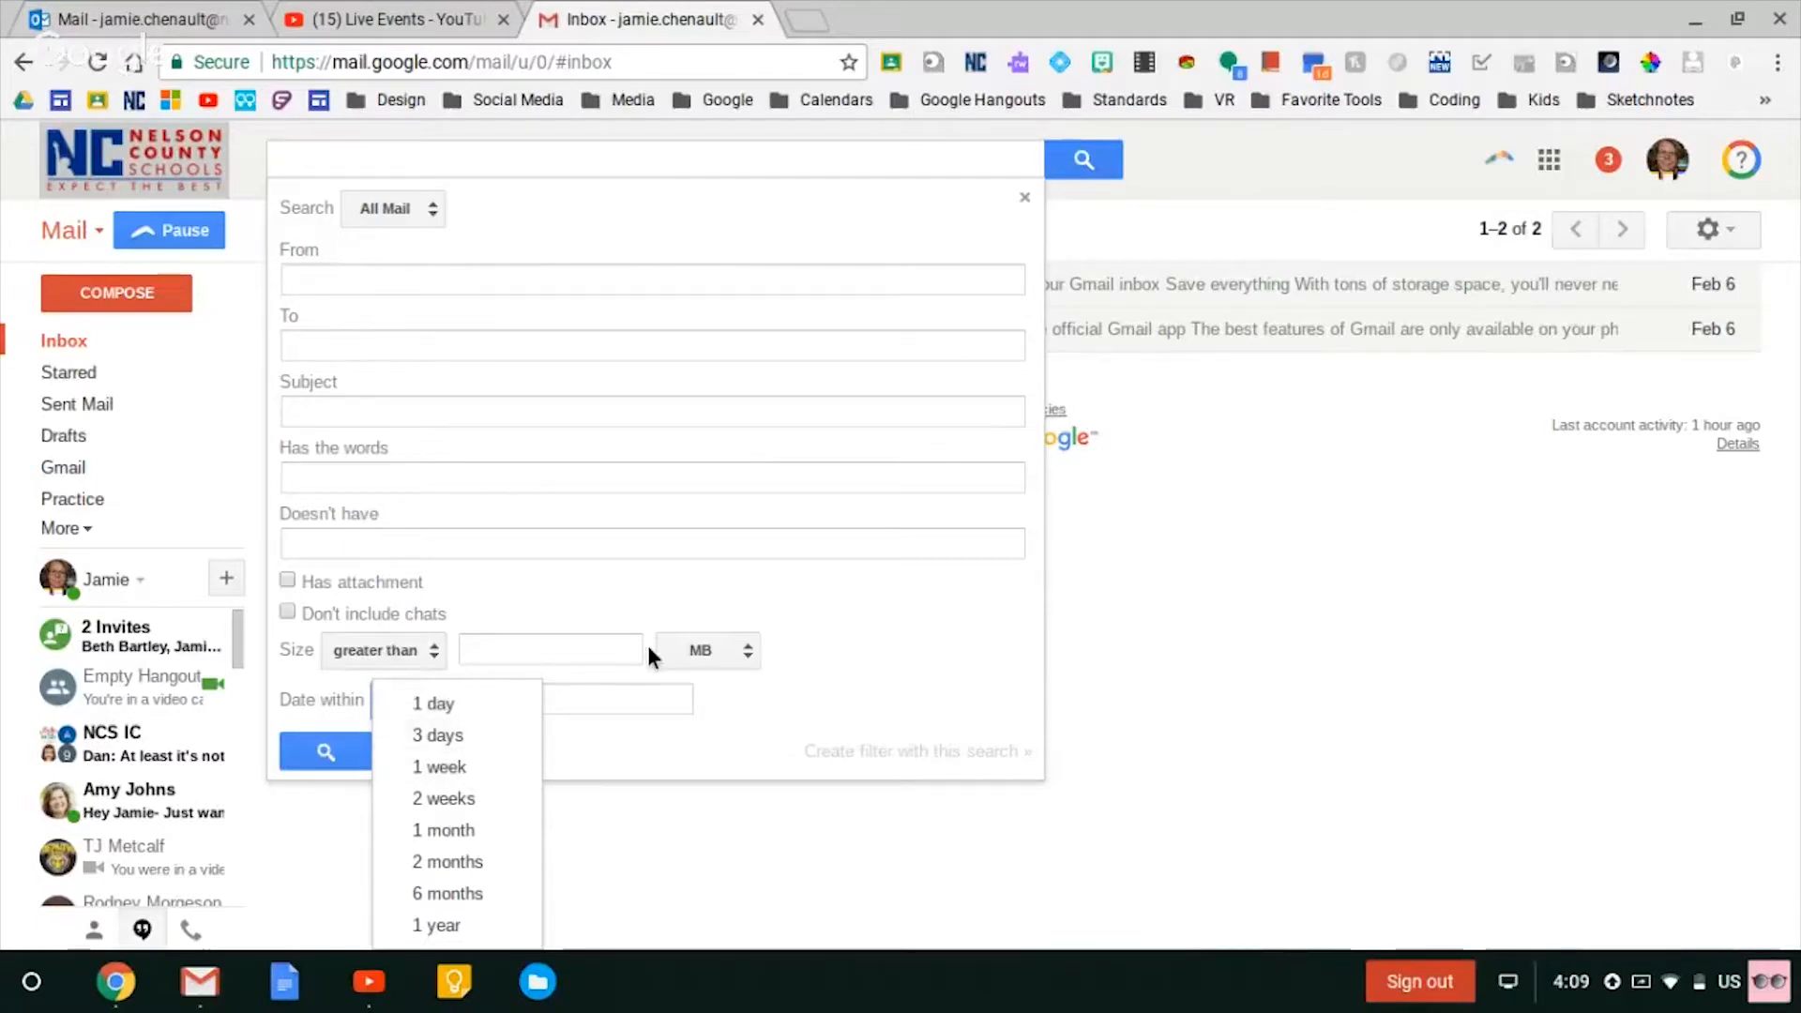
left_click(885, 710)
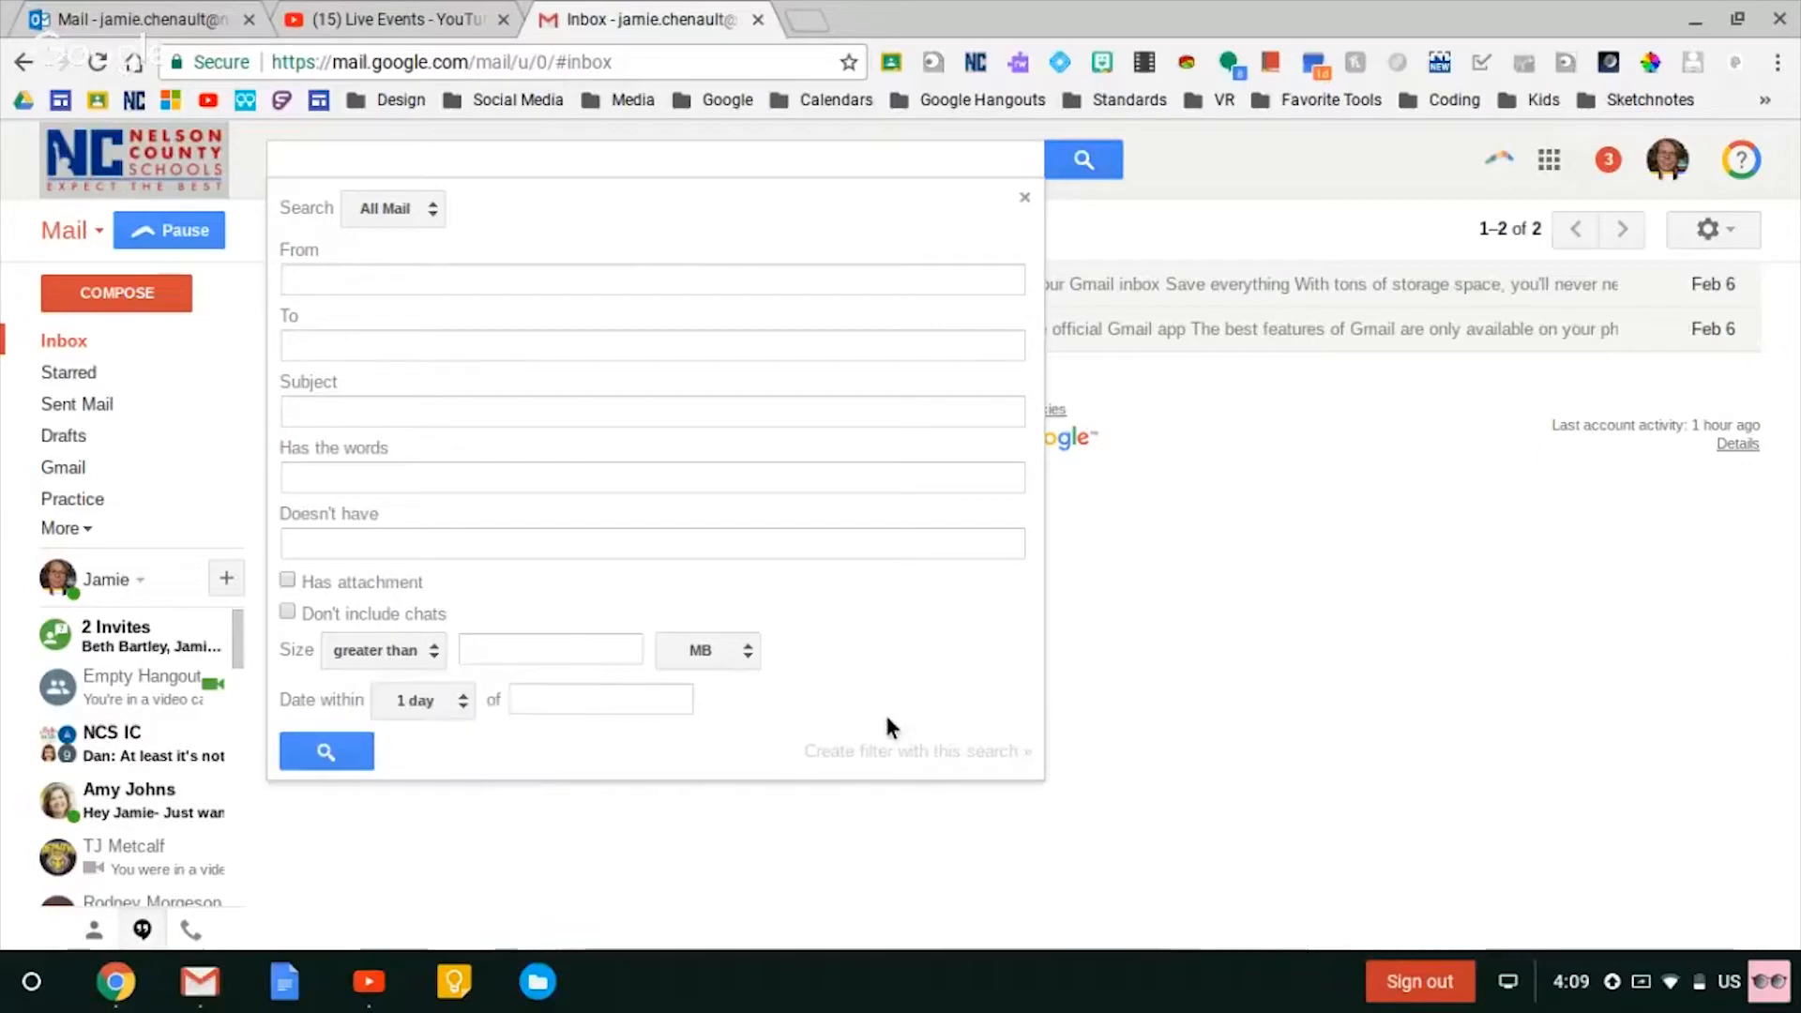
- Run the advanced search with all criteria blank, look through the listed mail, and return to the inbox
left_click(352, 747)
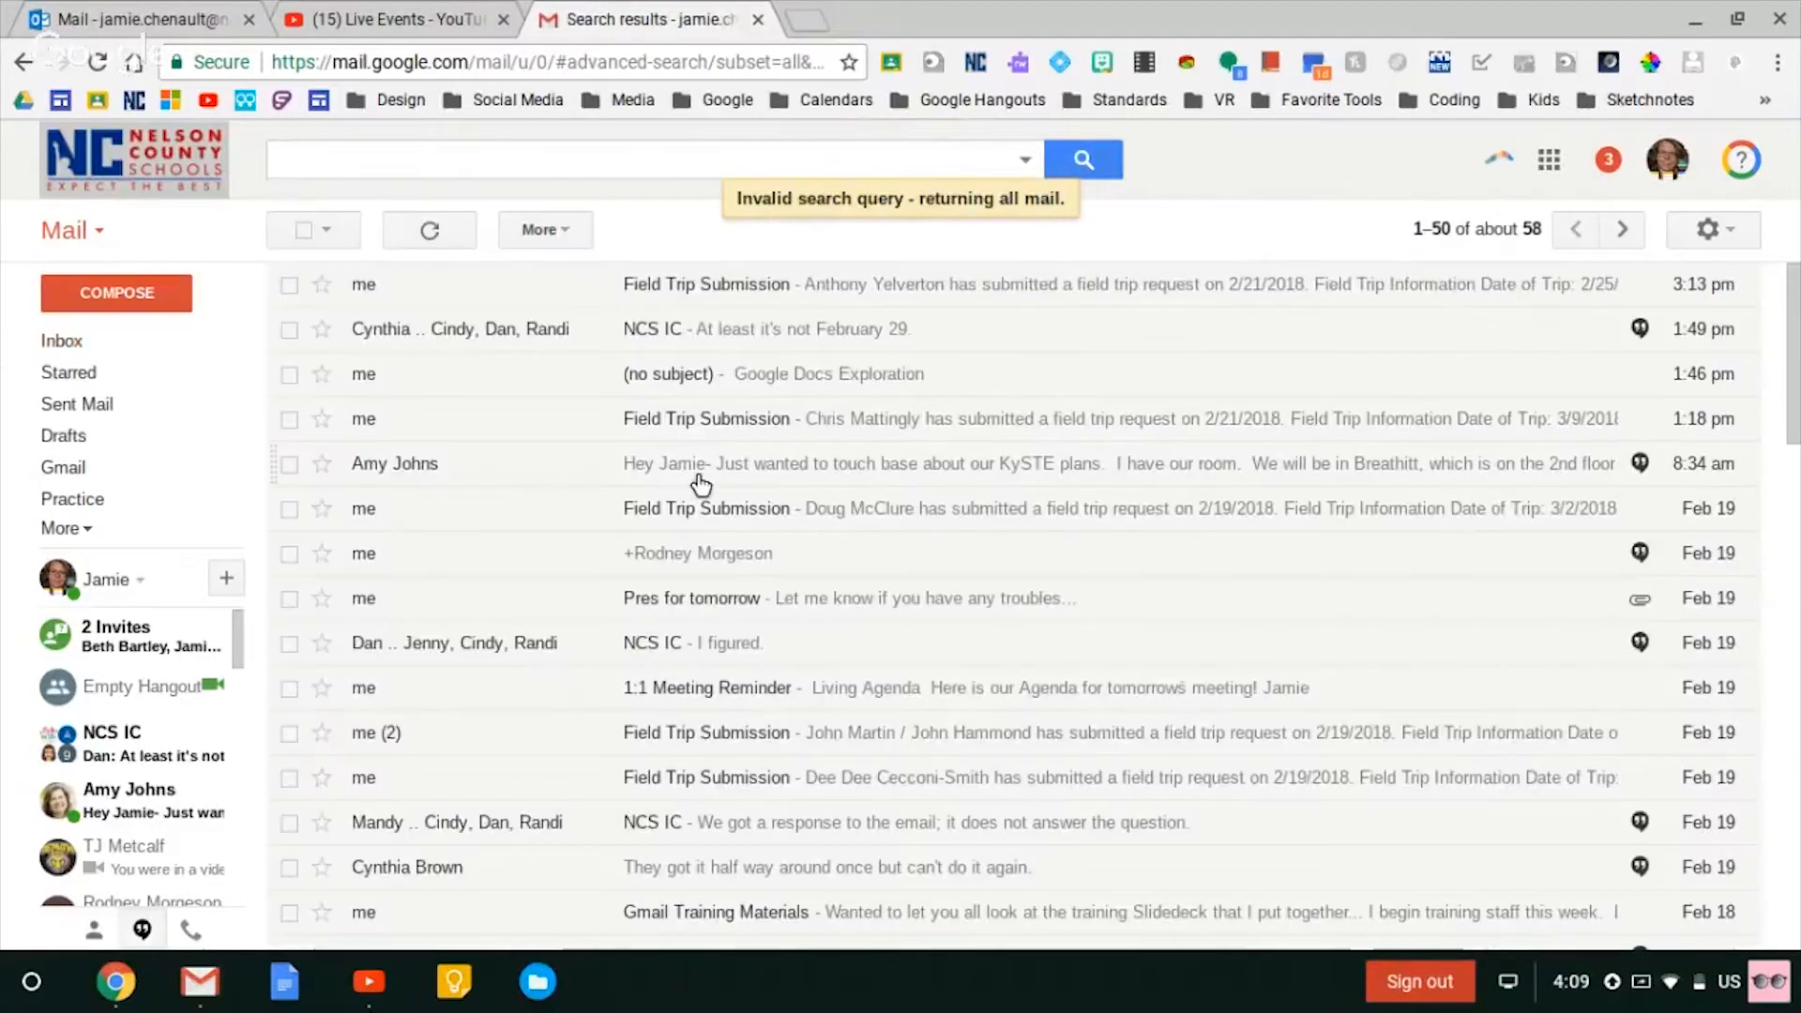
scroll(700, 484, "down", 5)
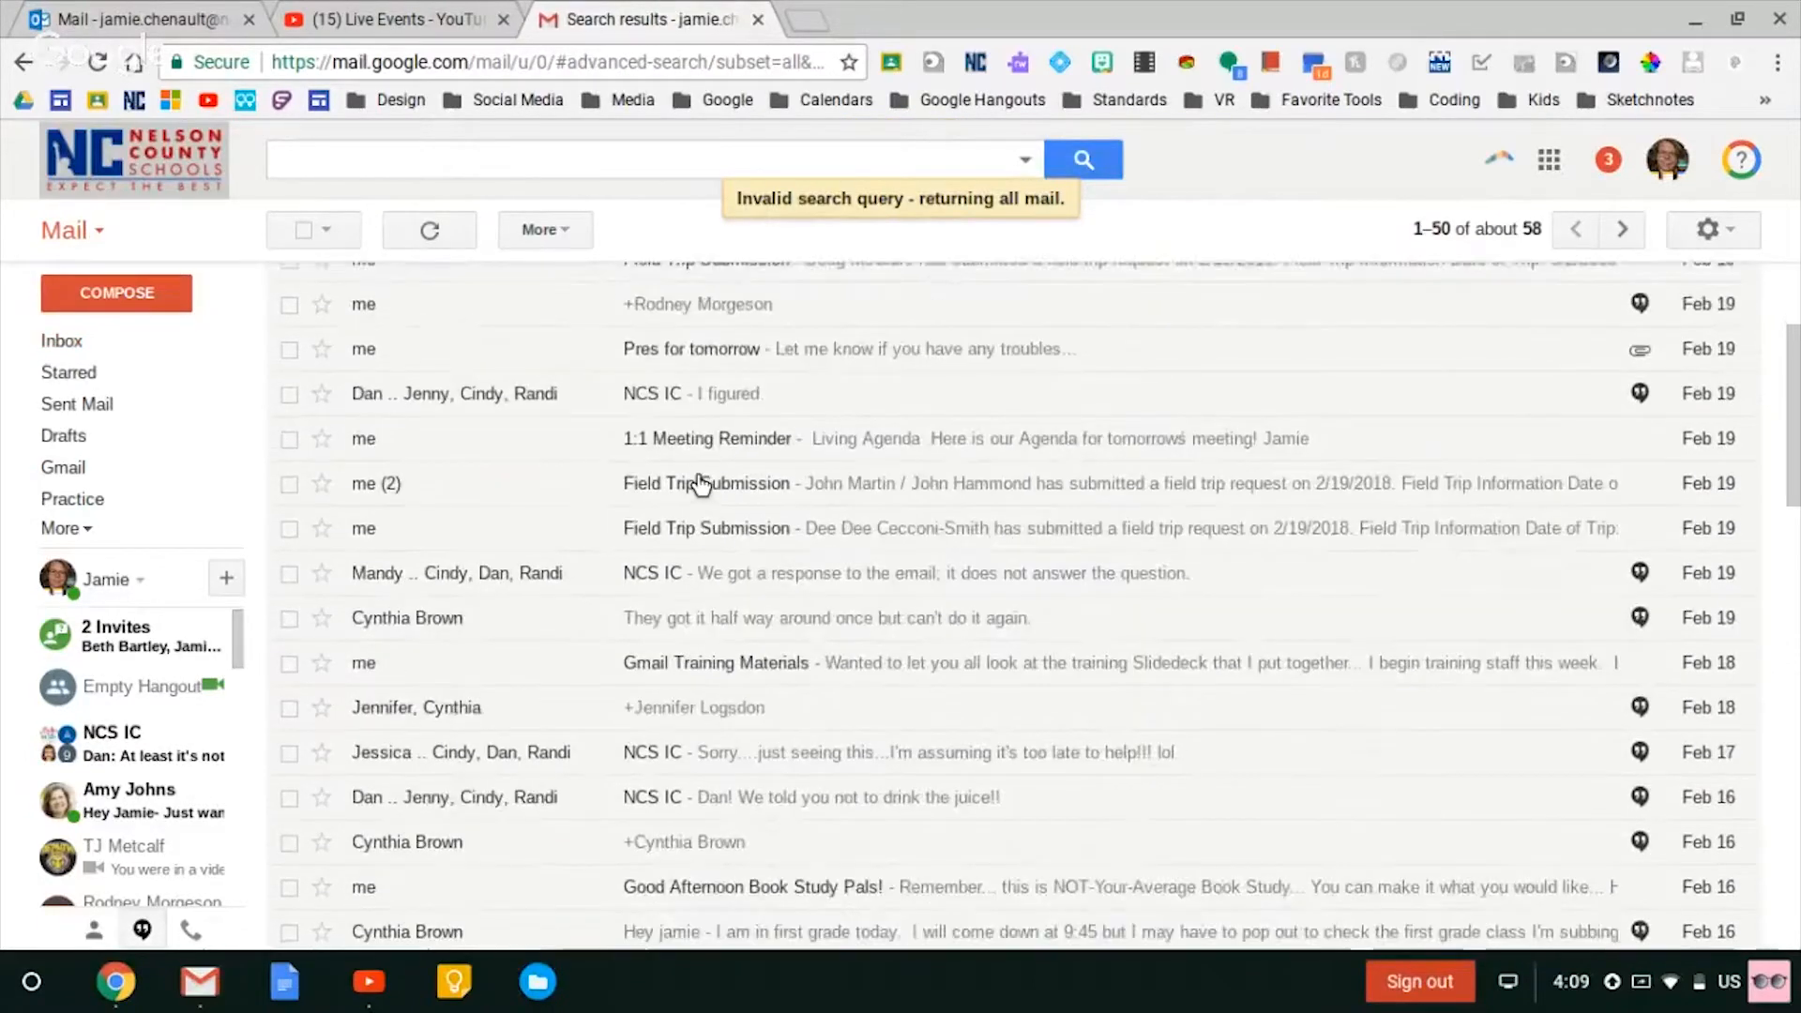
scroll(700, 484, "down", 5)
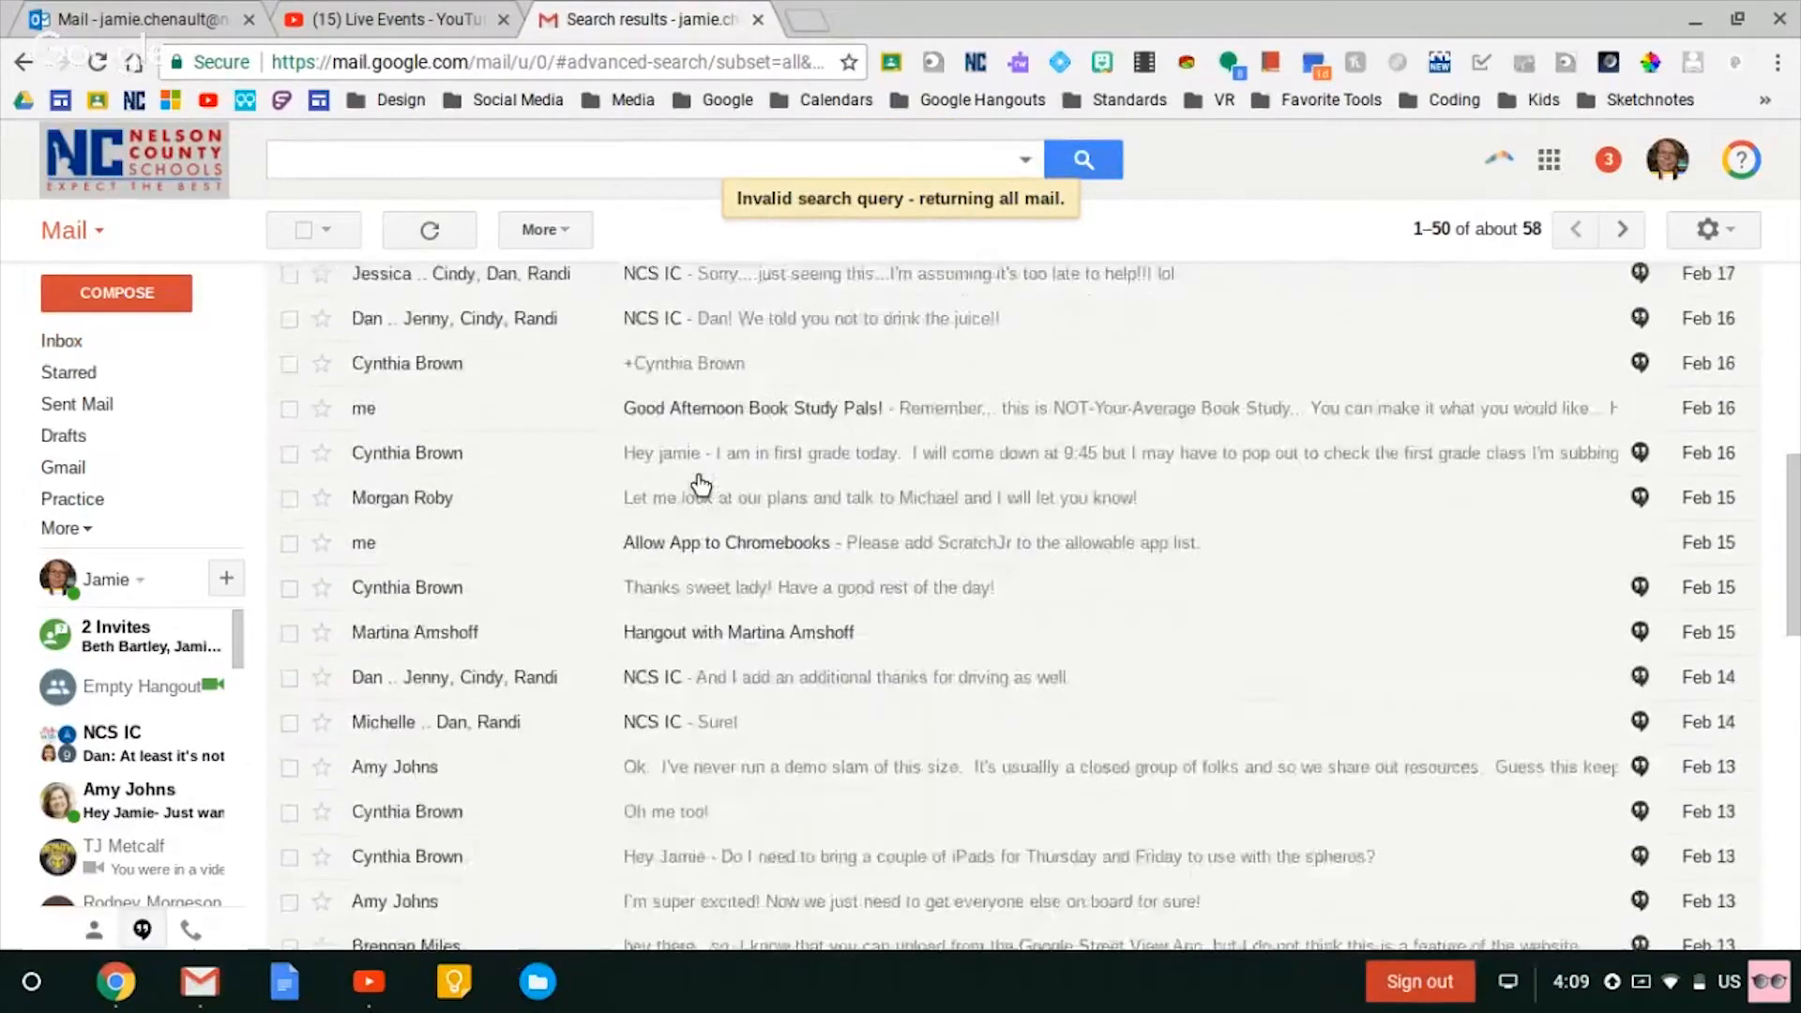
scroll(700, 484, "down", 1)
scroll(701, 484, "up", 1)
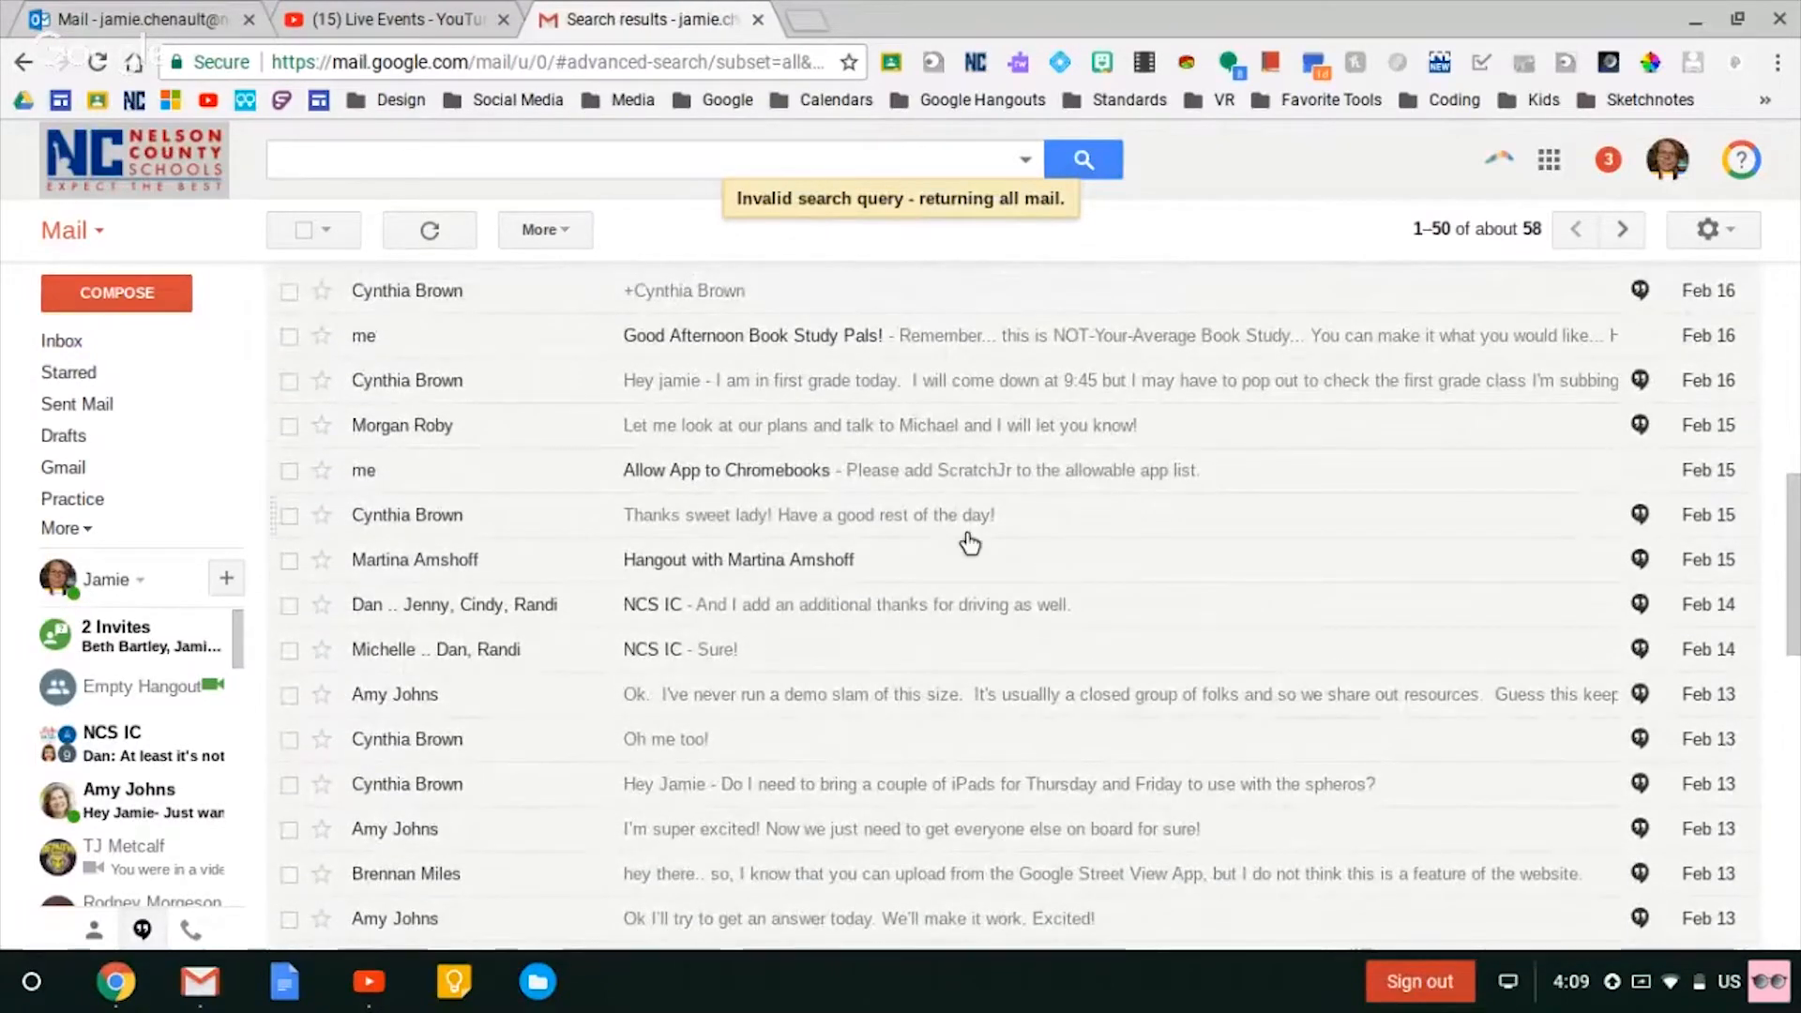
scroll(970, 544, "up", 10)
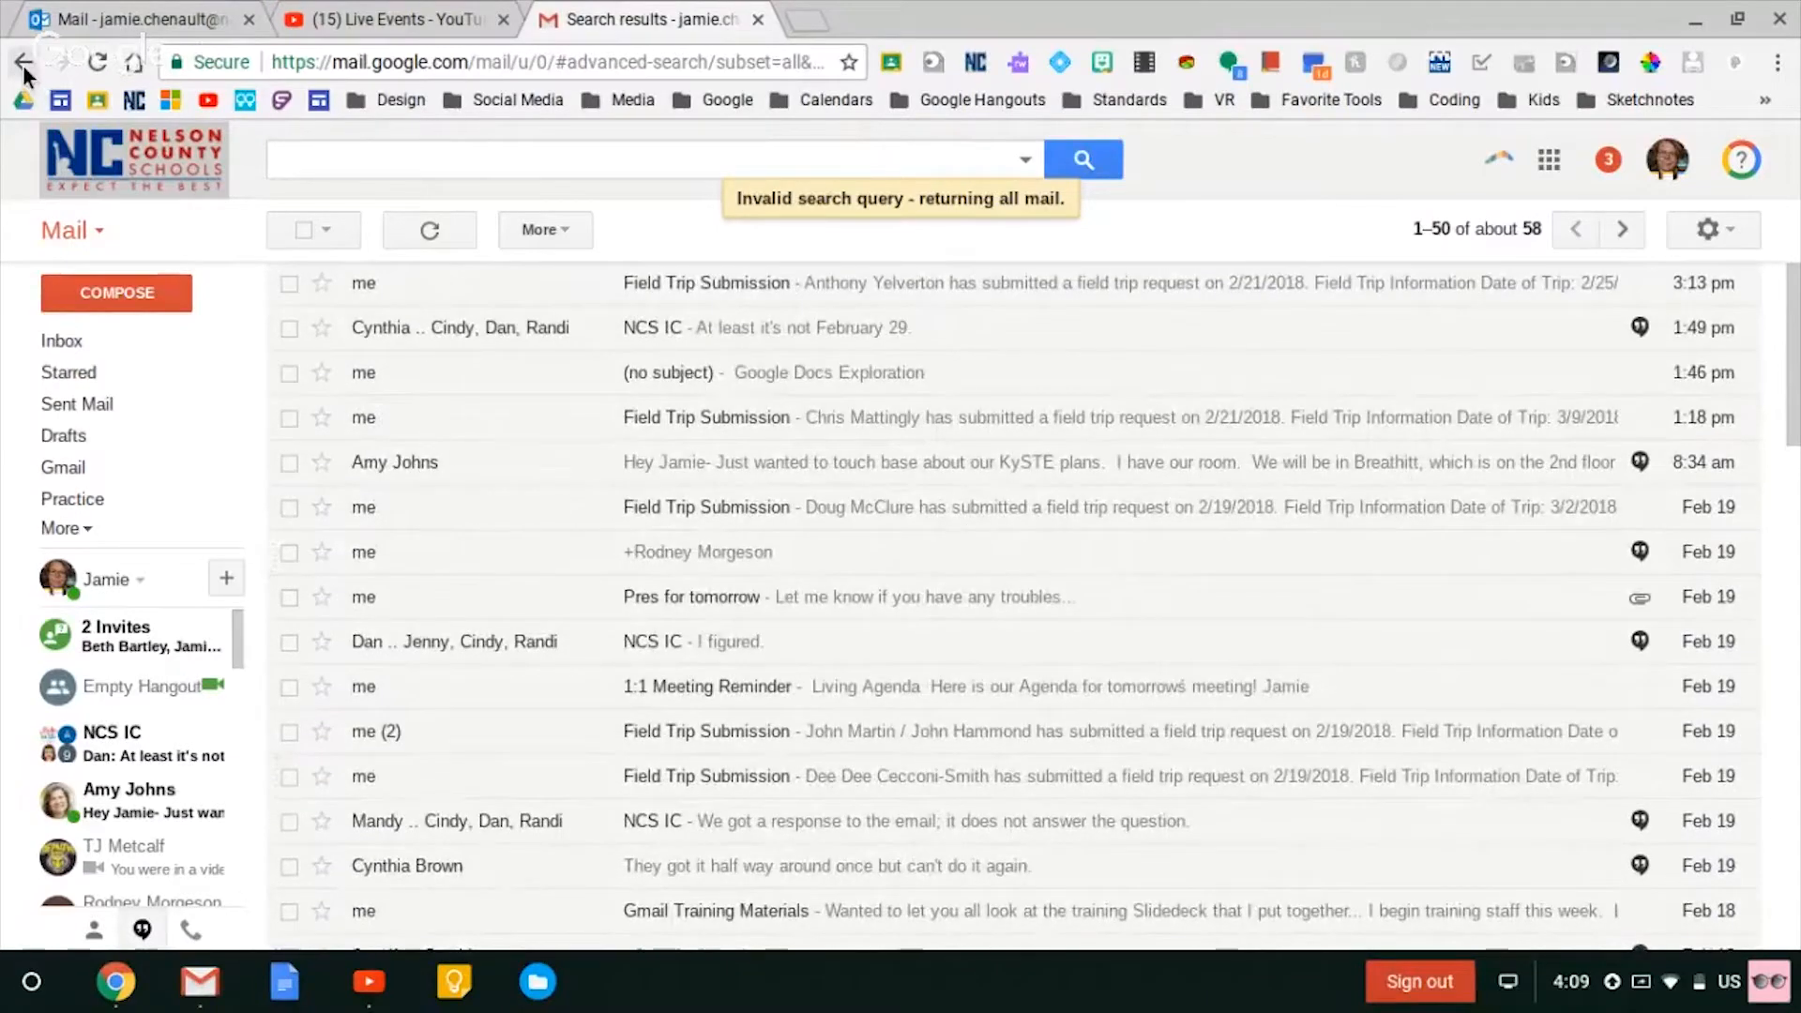
left_click(62, 242)
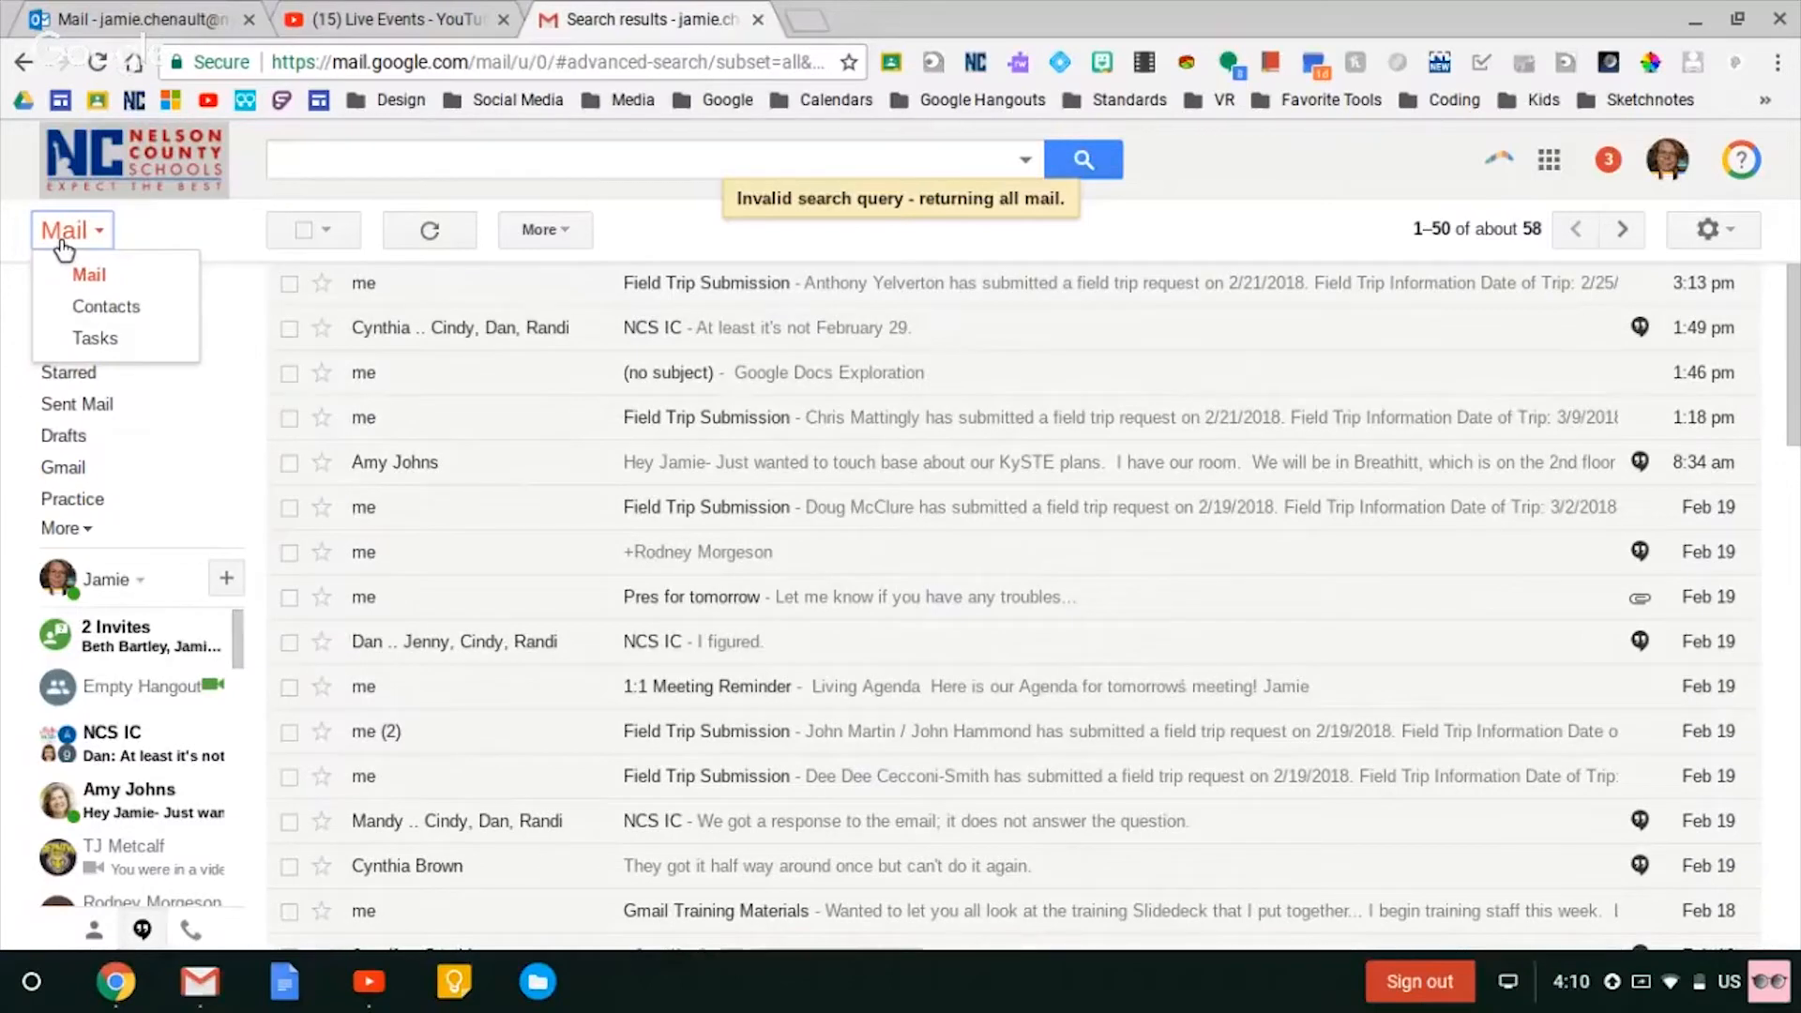
left_click(84, 276)
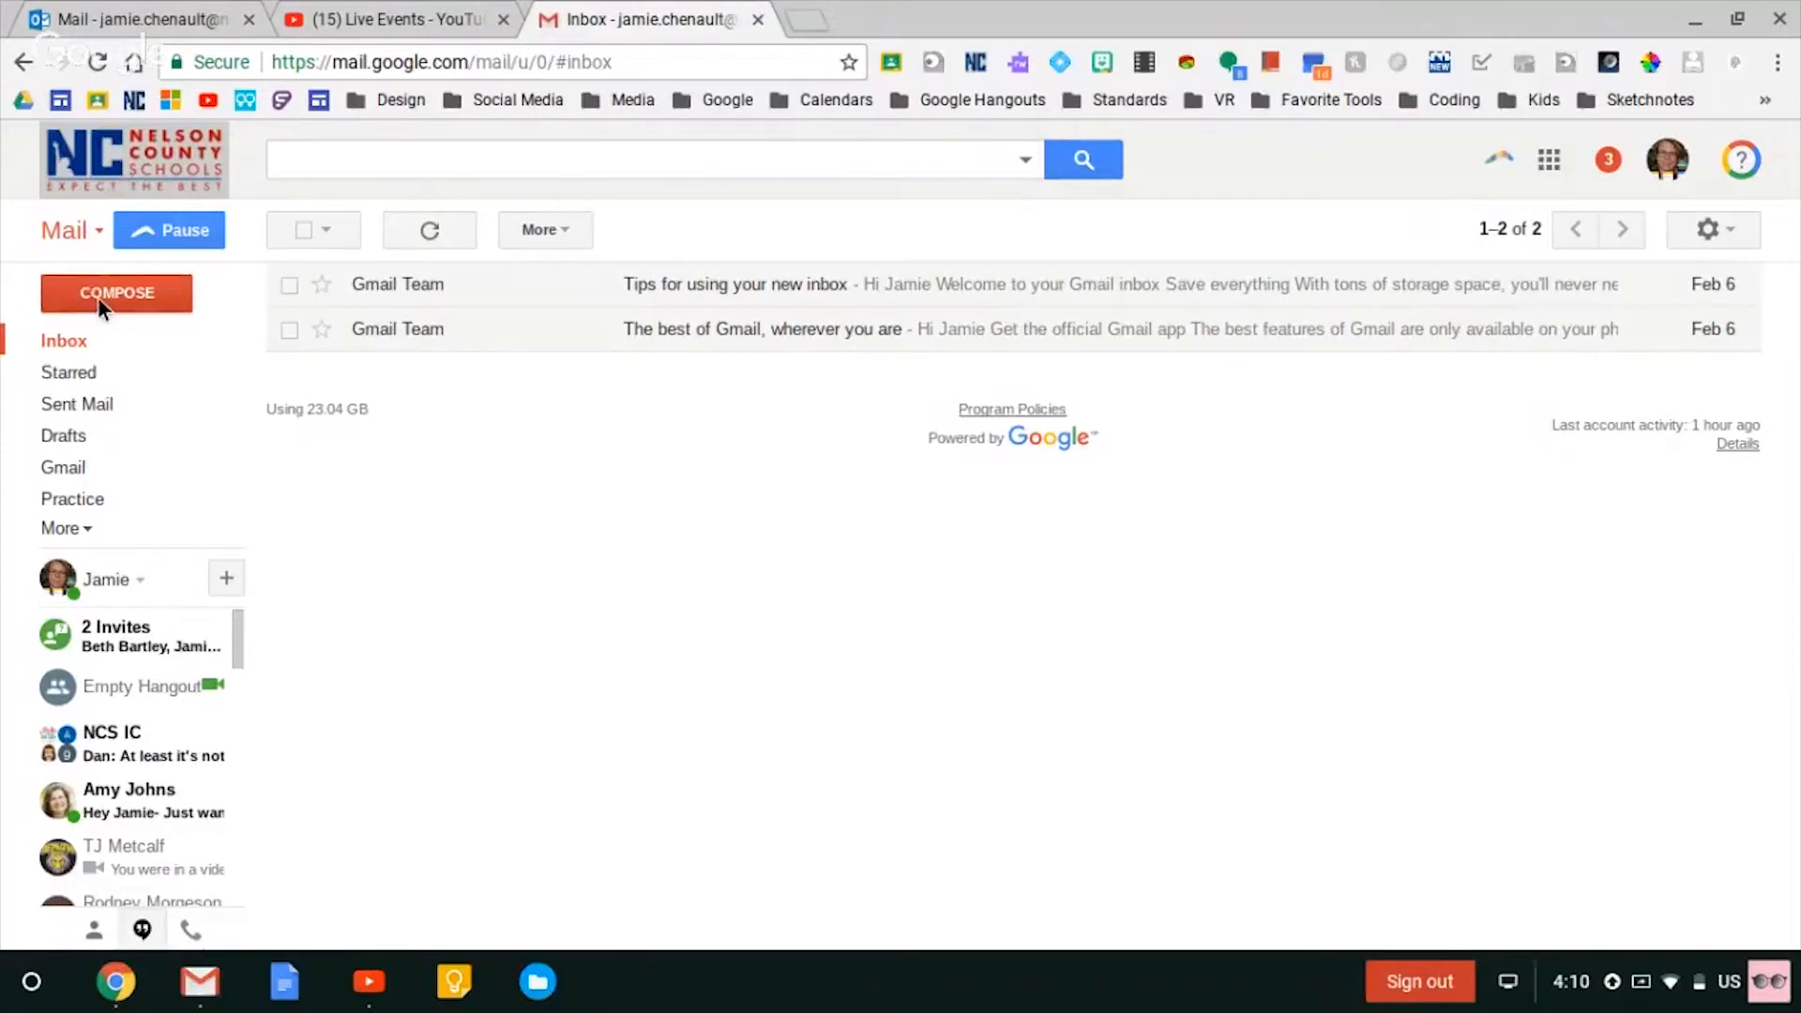
- Start a new email message, then hide its text formatting options and show them again
left_click(100, 298)
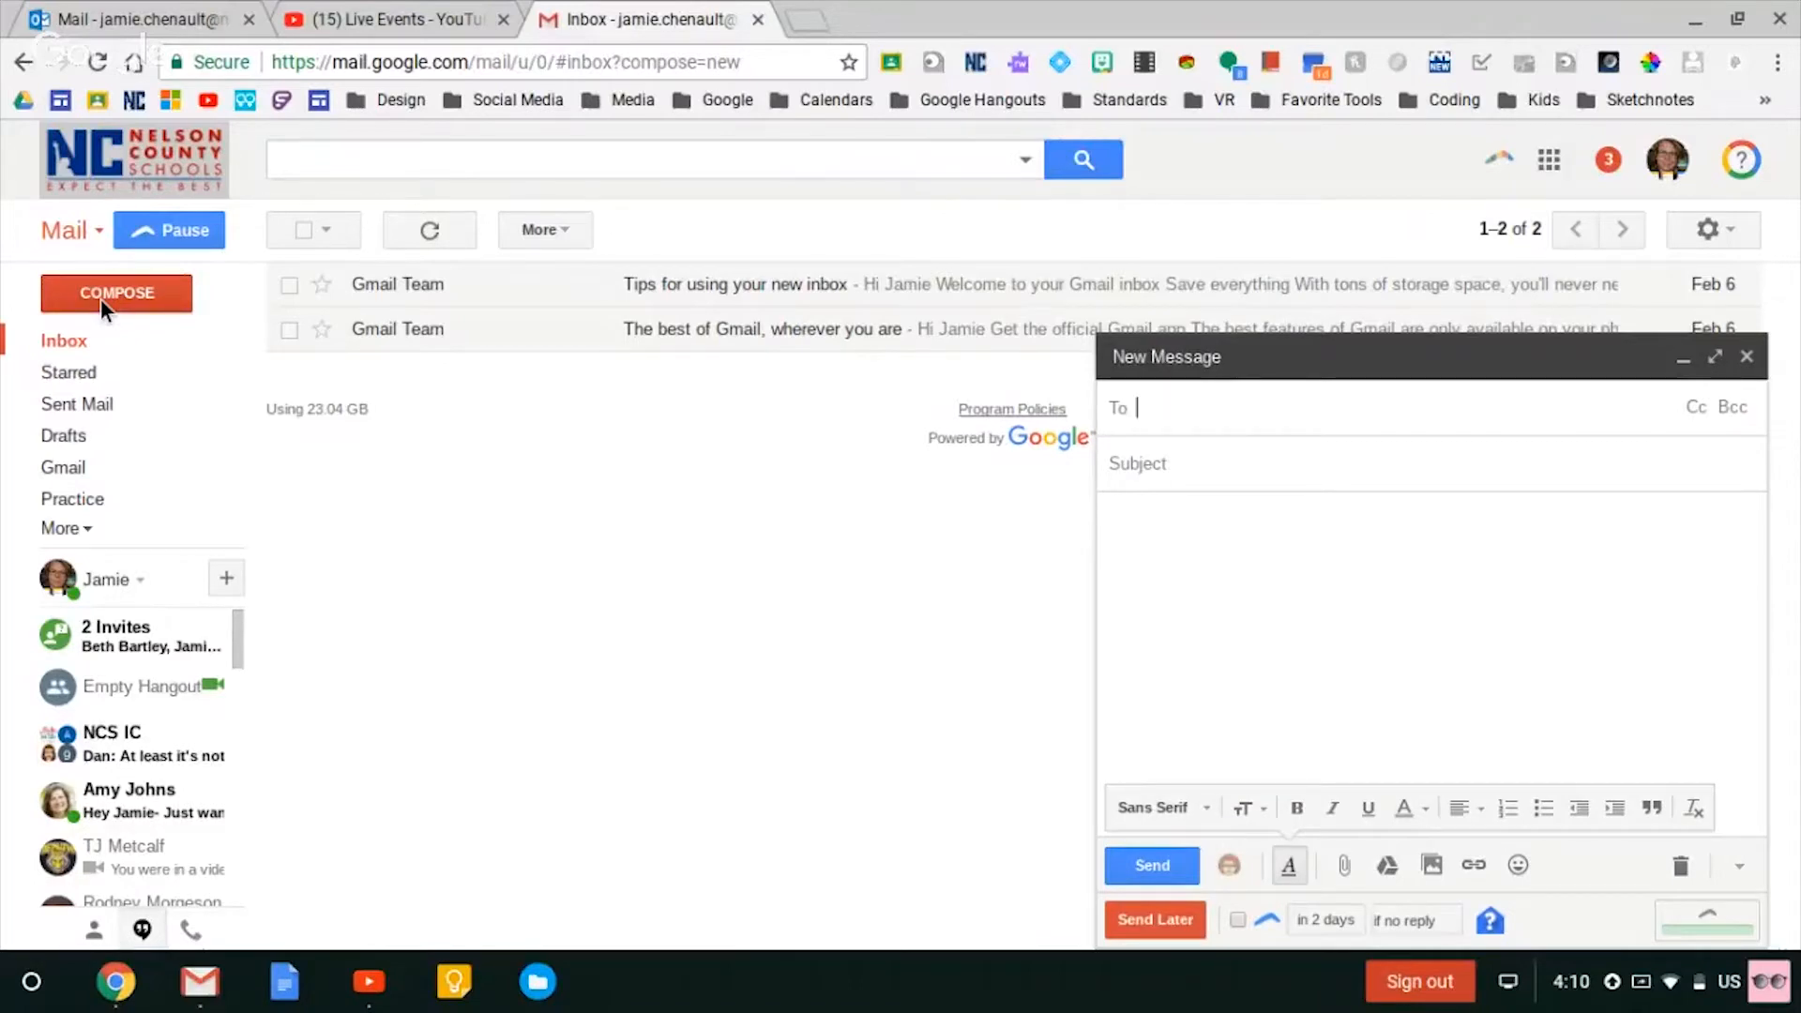
left_click(1286, 858)
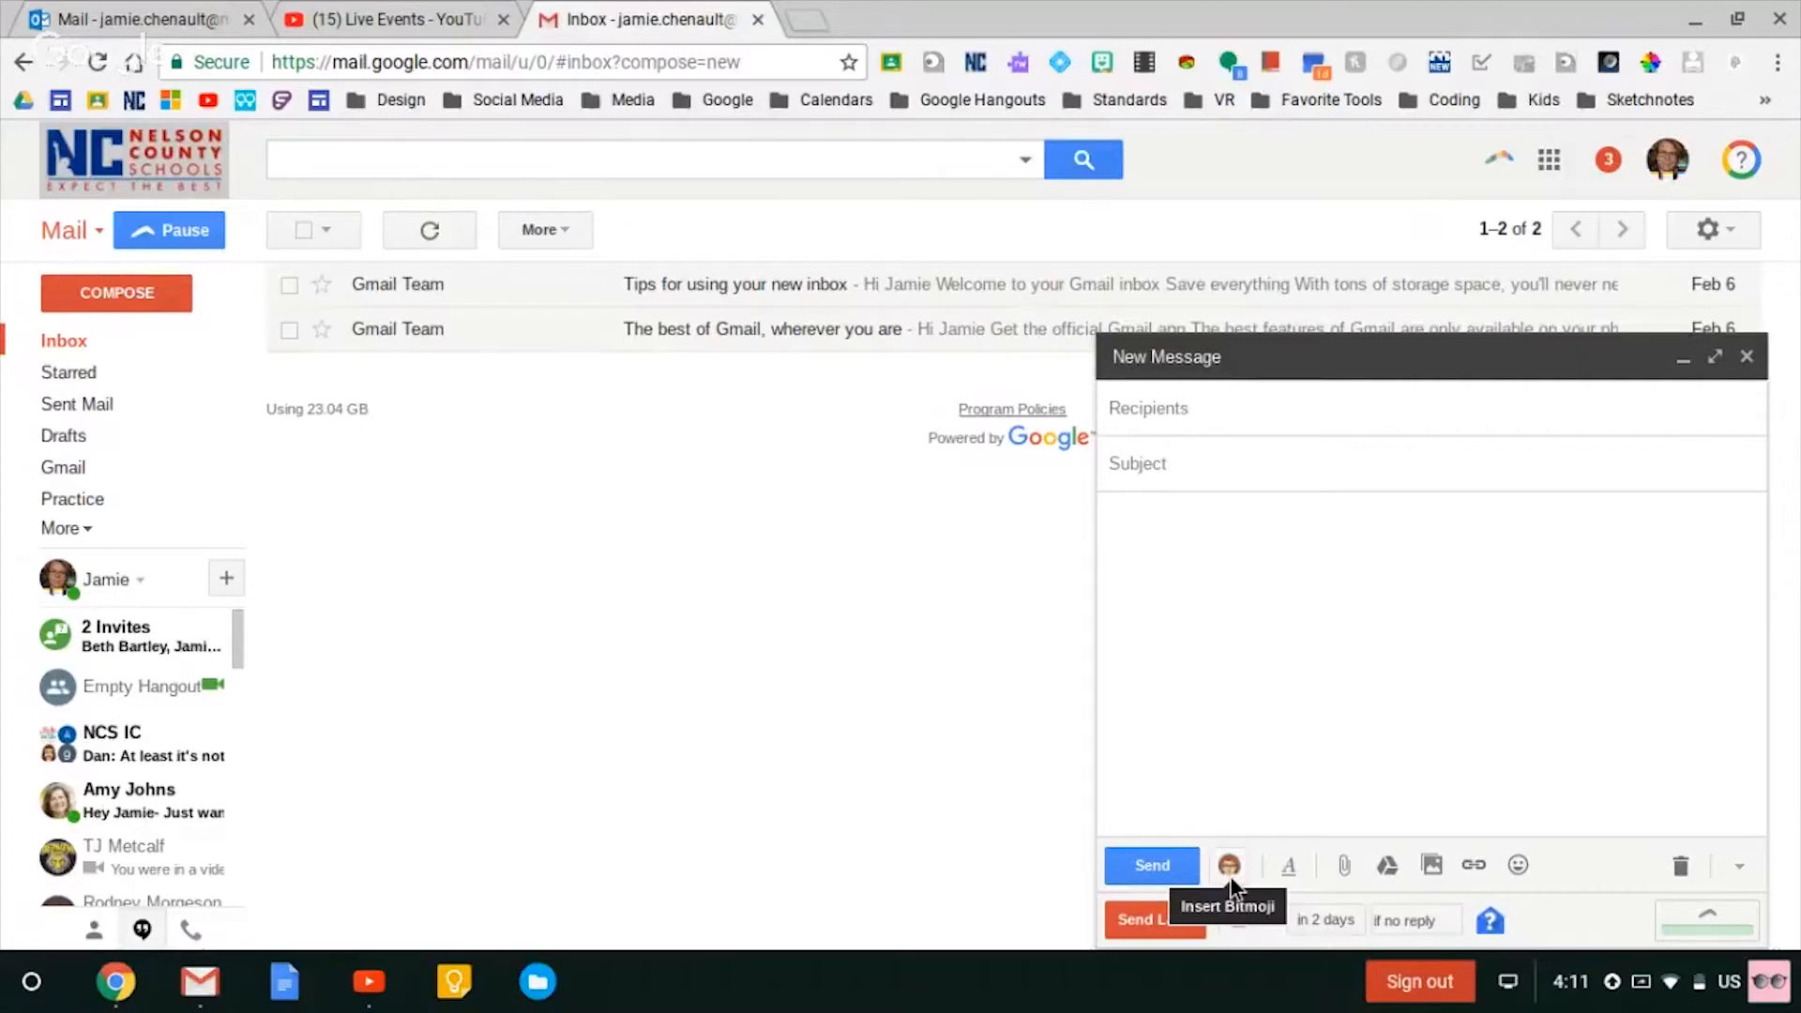
left_click(1290, 865)
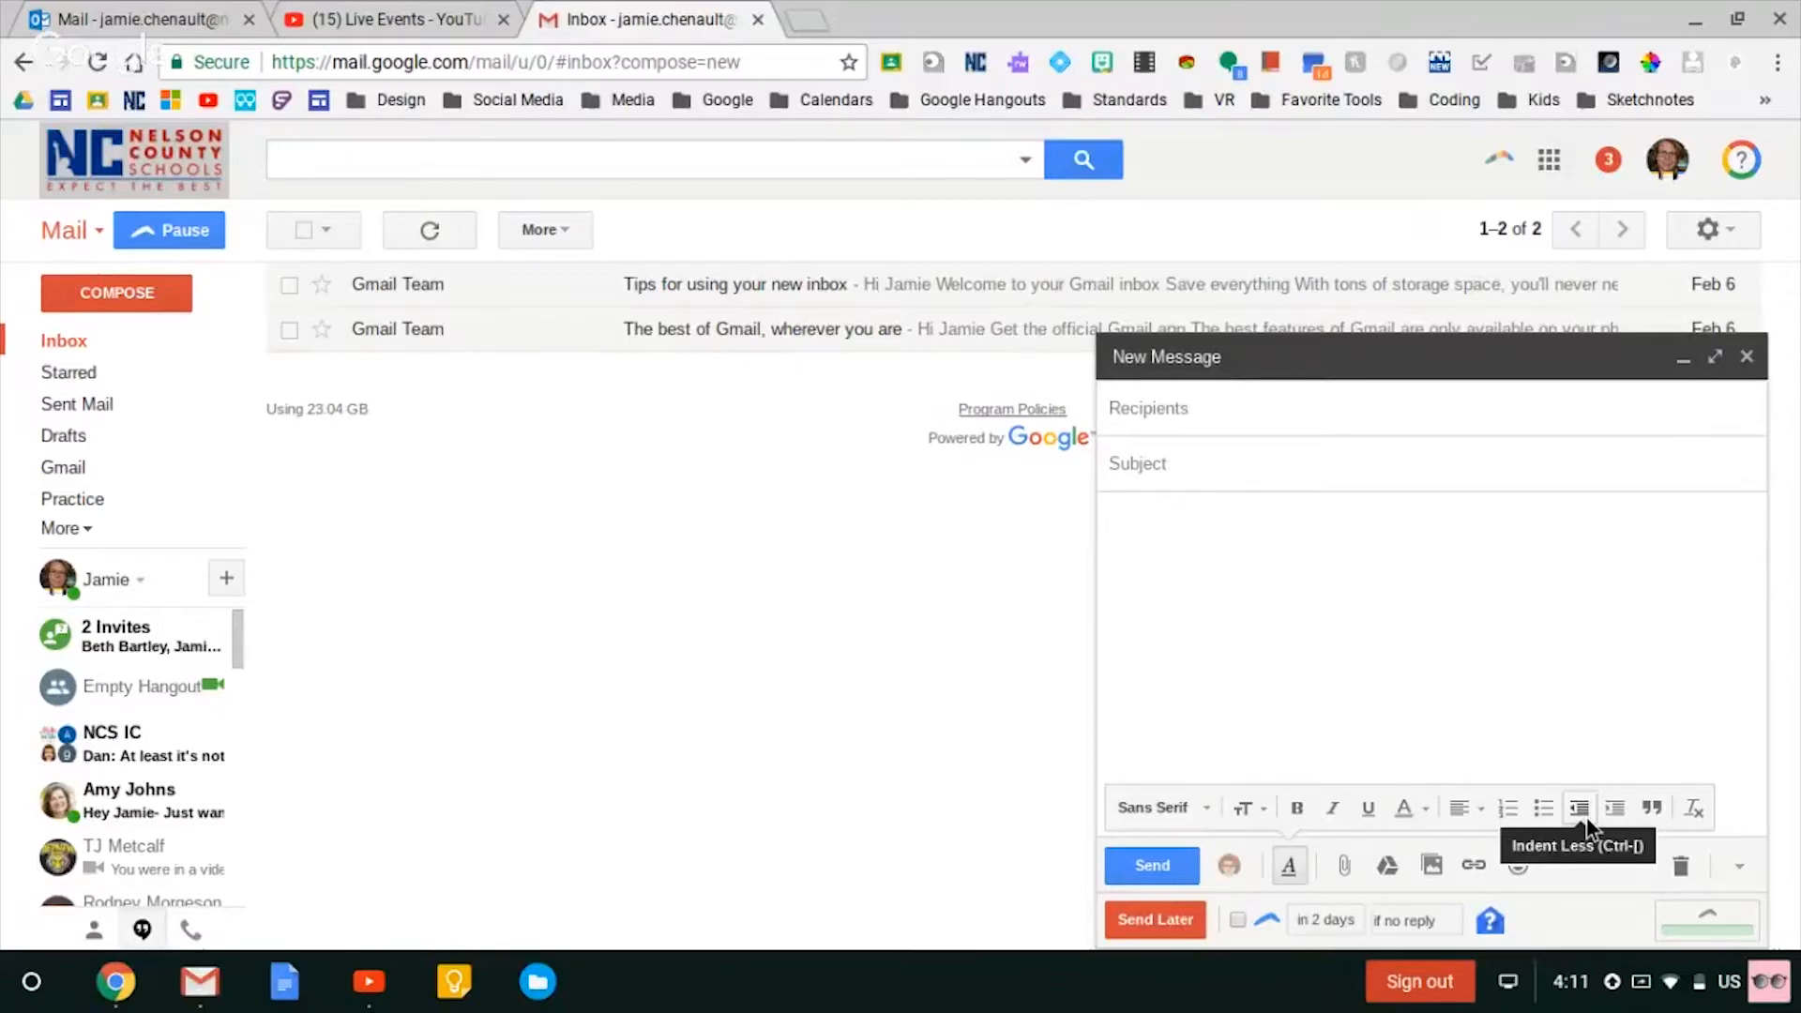
- Insert Top Tech Tools.jpg from My Drive into the message as a Drive link
left_click(1386, 865)
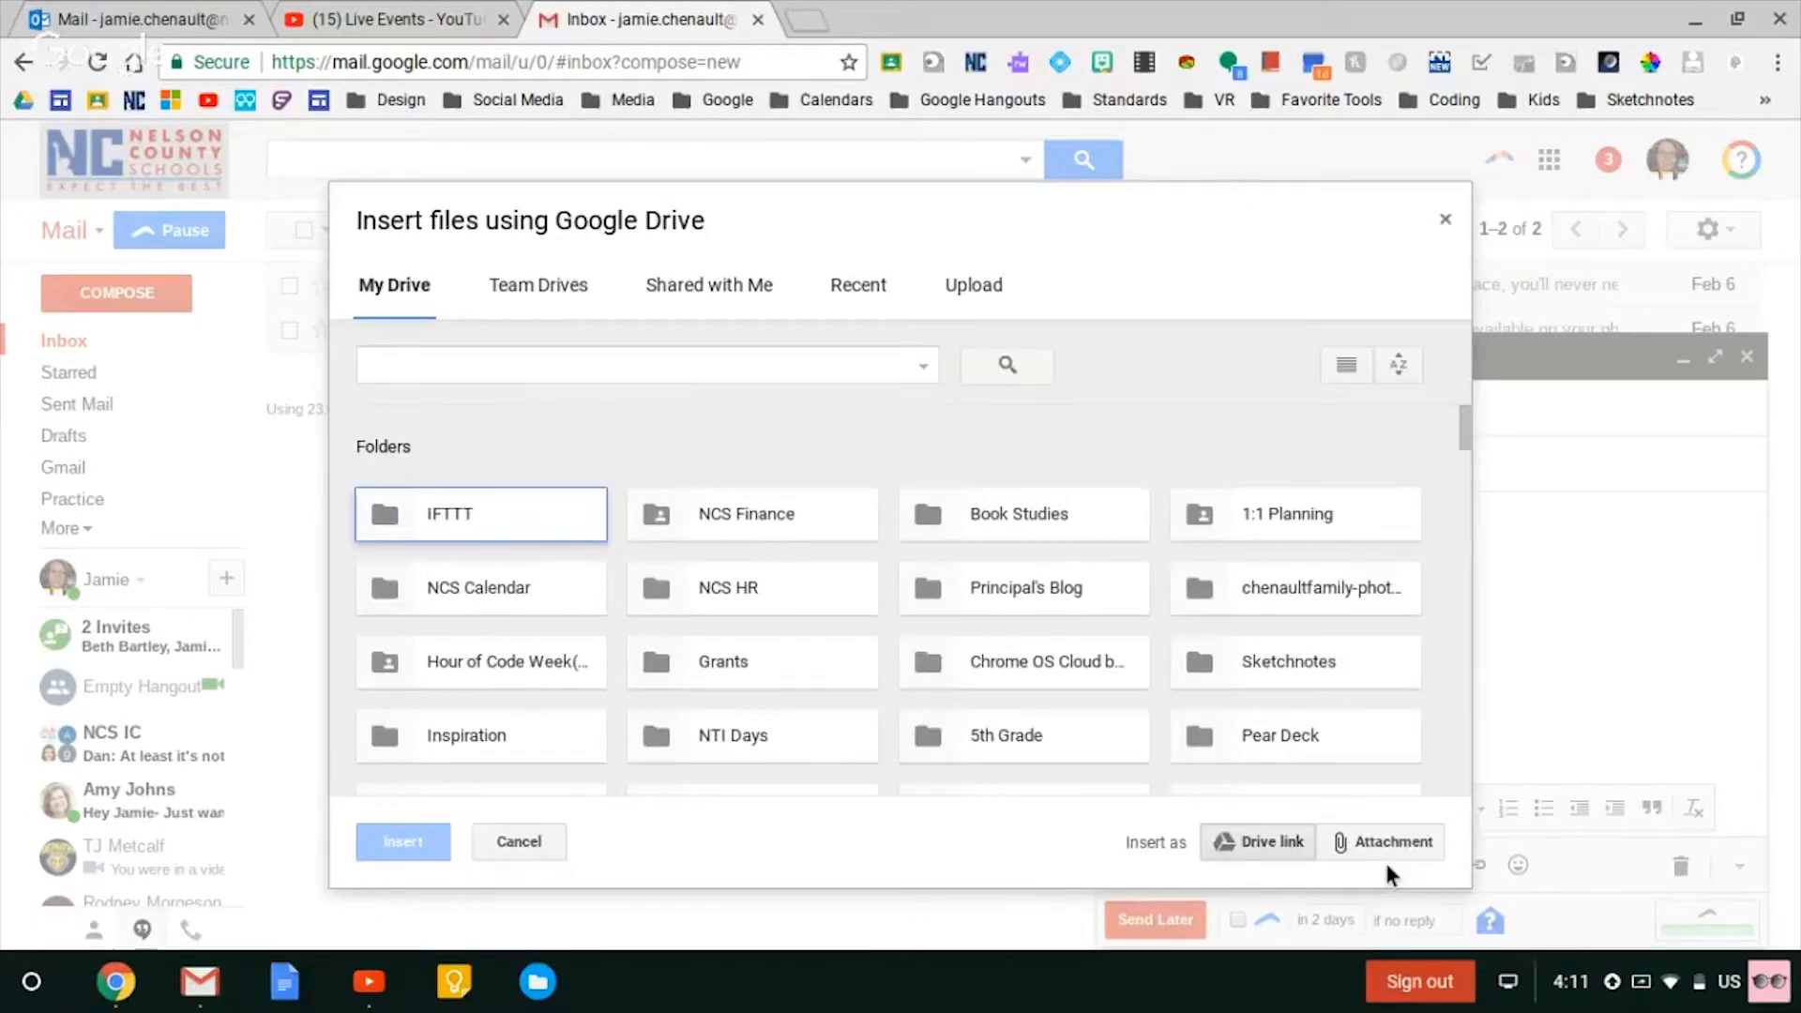
scroll(874, 587, "down", 10)
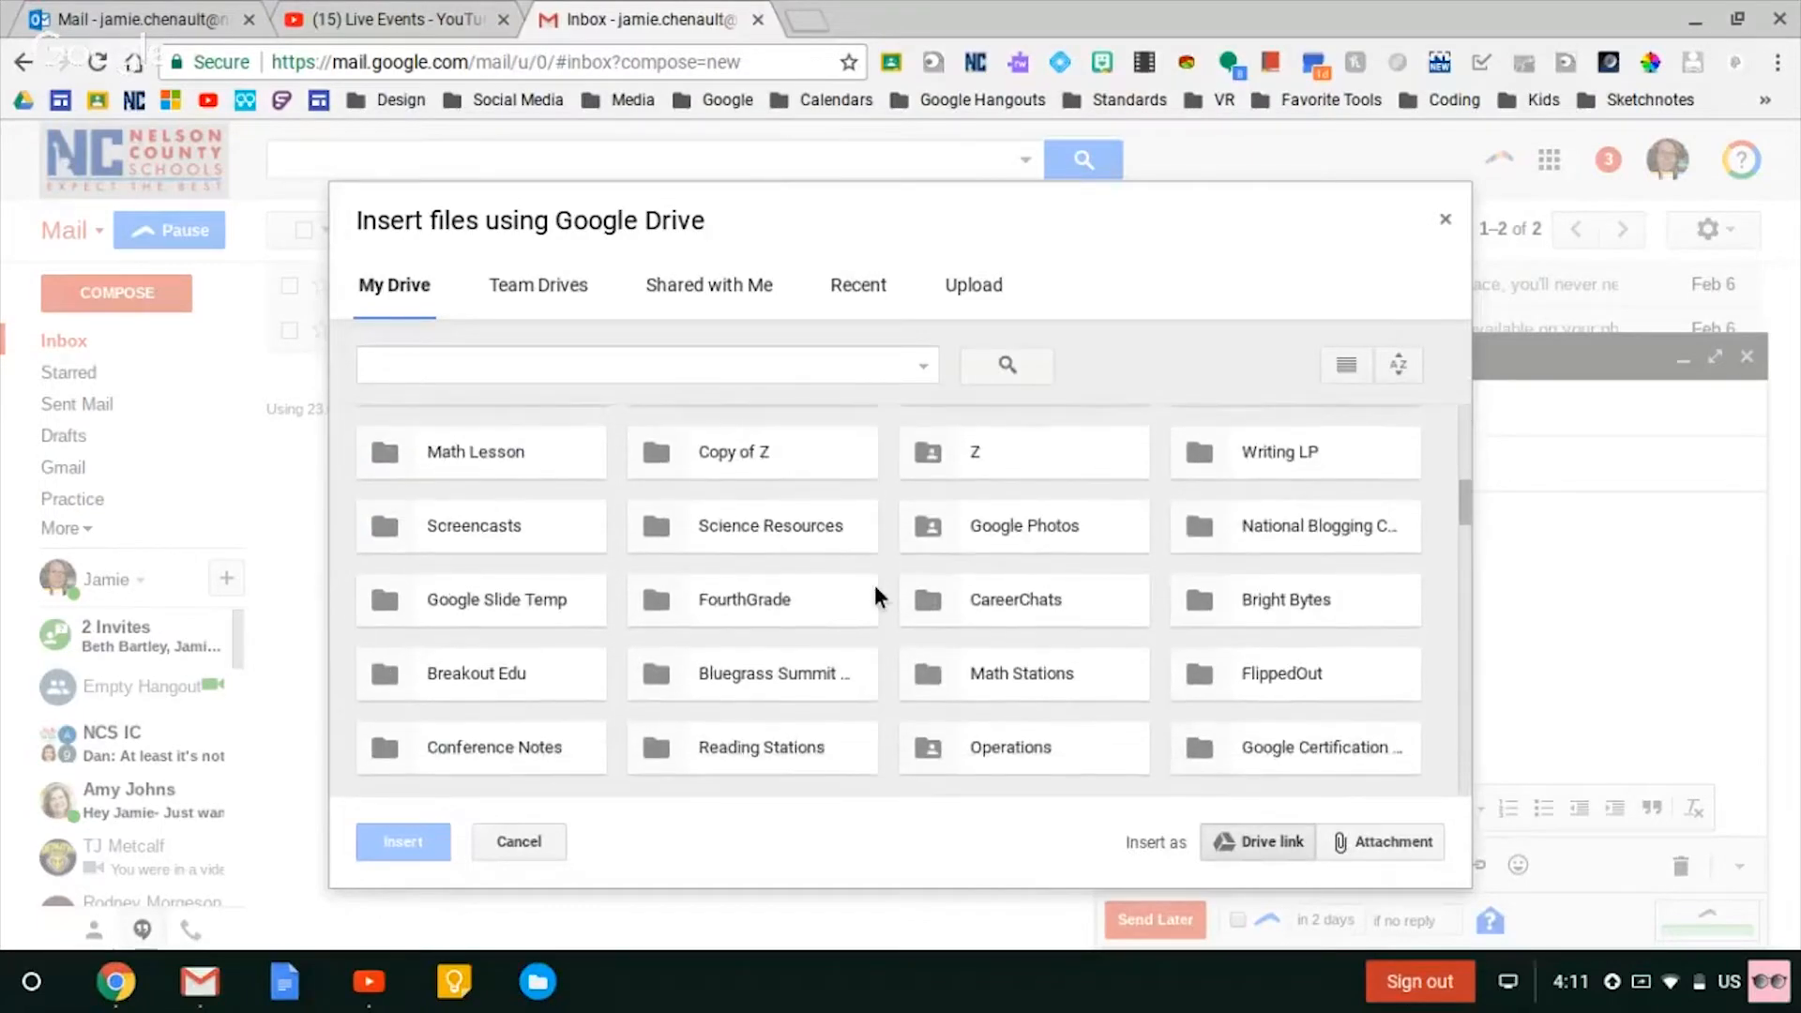
scroll(874, 589, "down", 8)
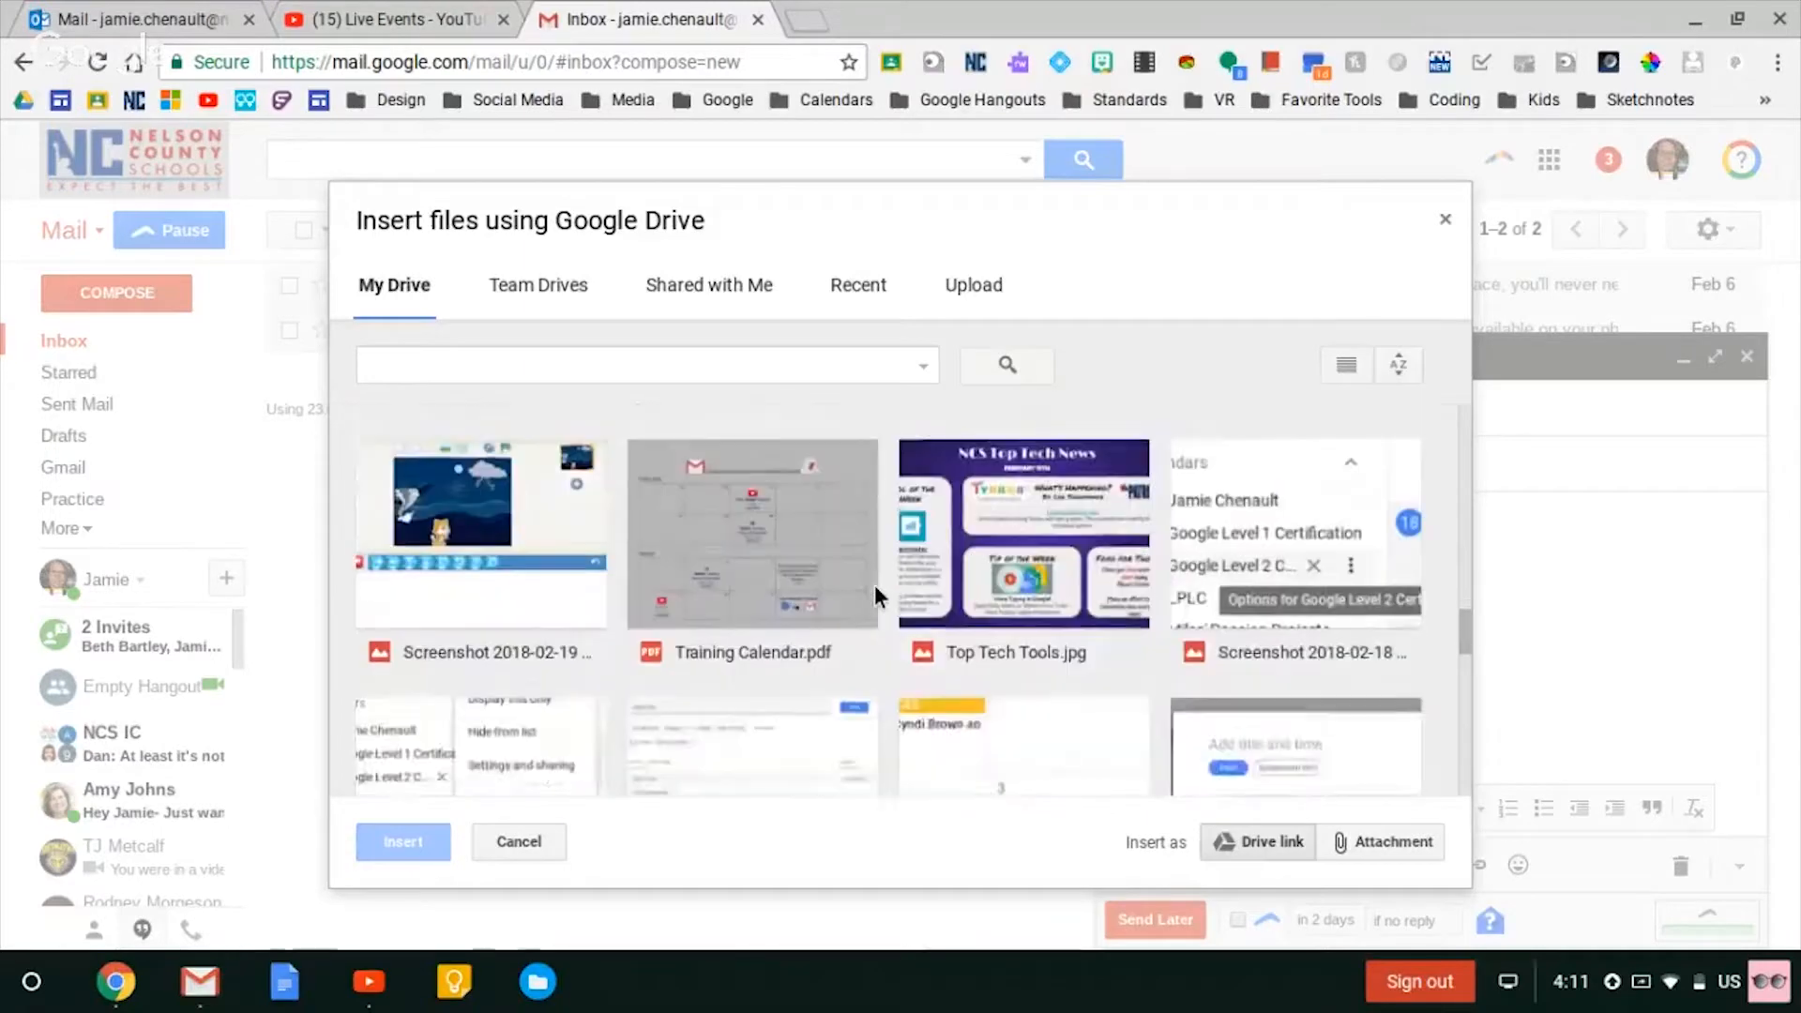
scroll(874, 584, "down", 2)
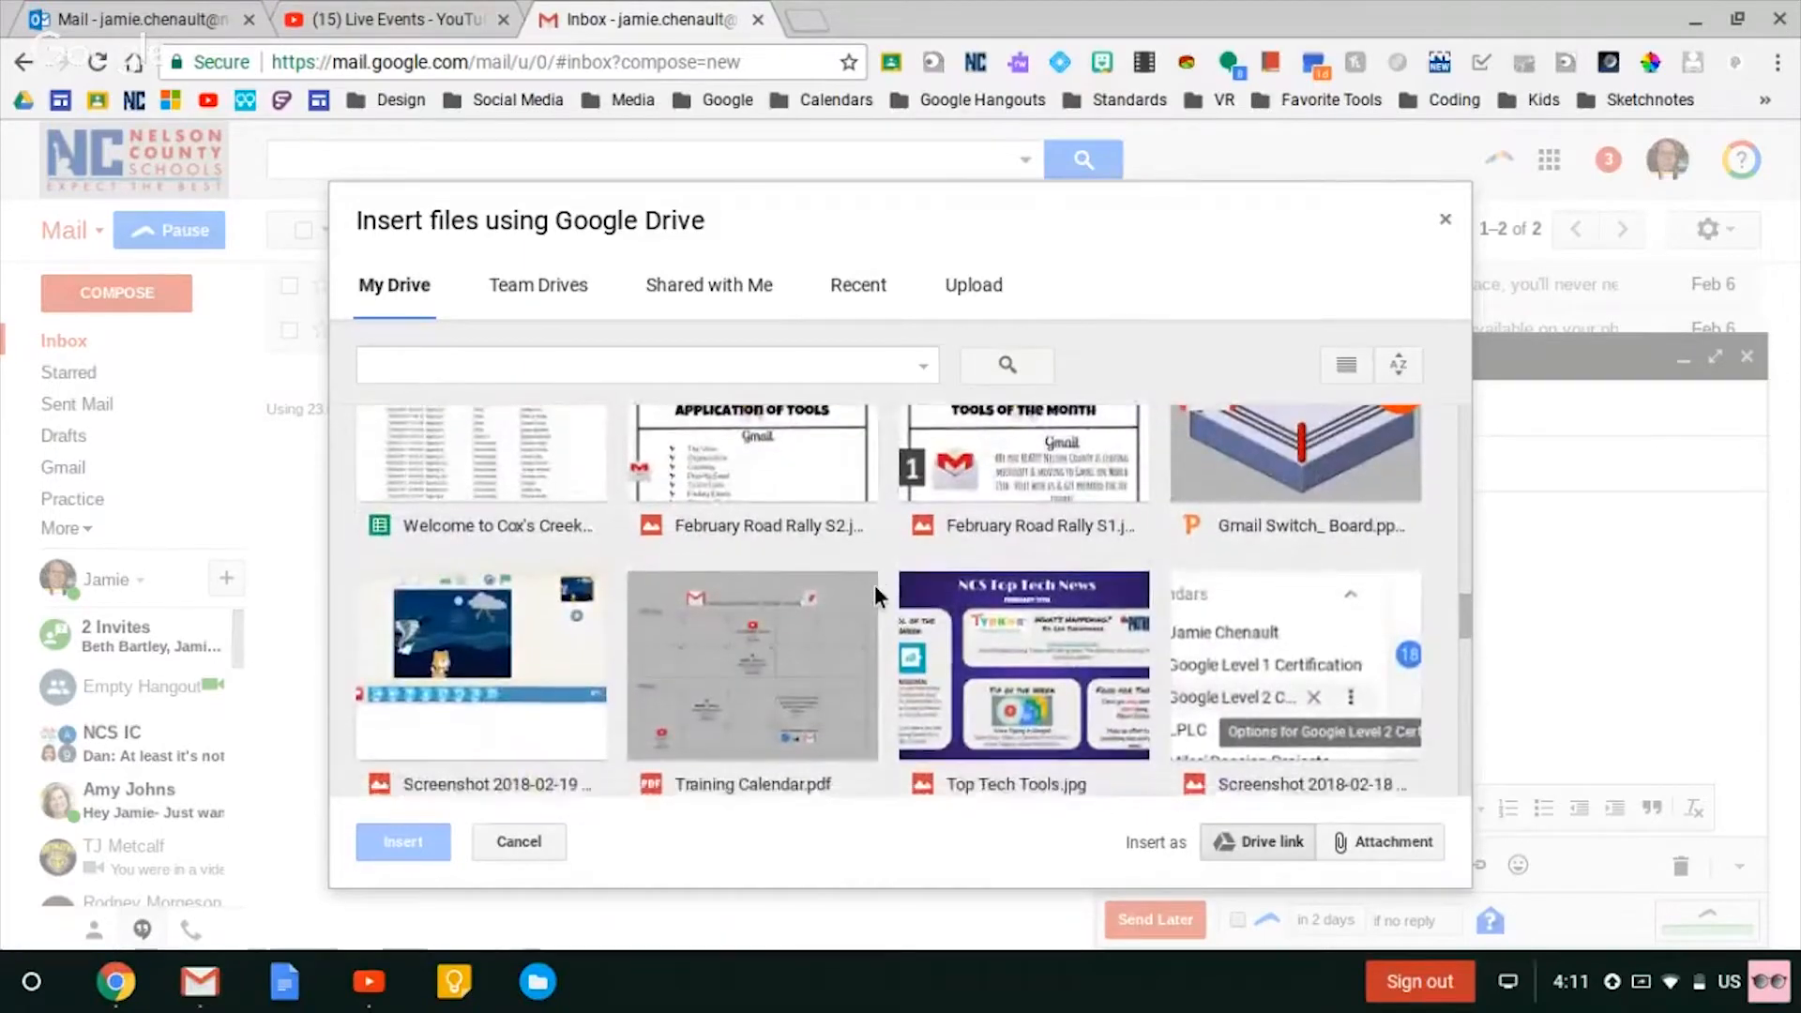
scroll(874, 584, "down", 1)
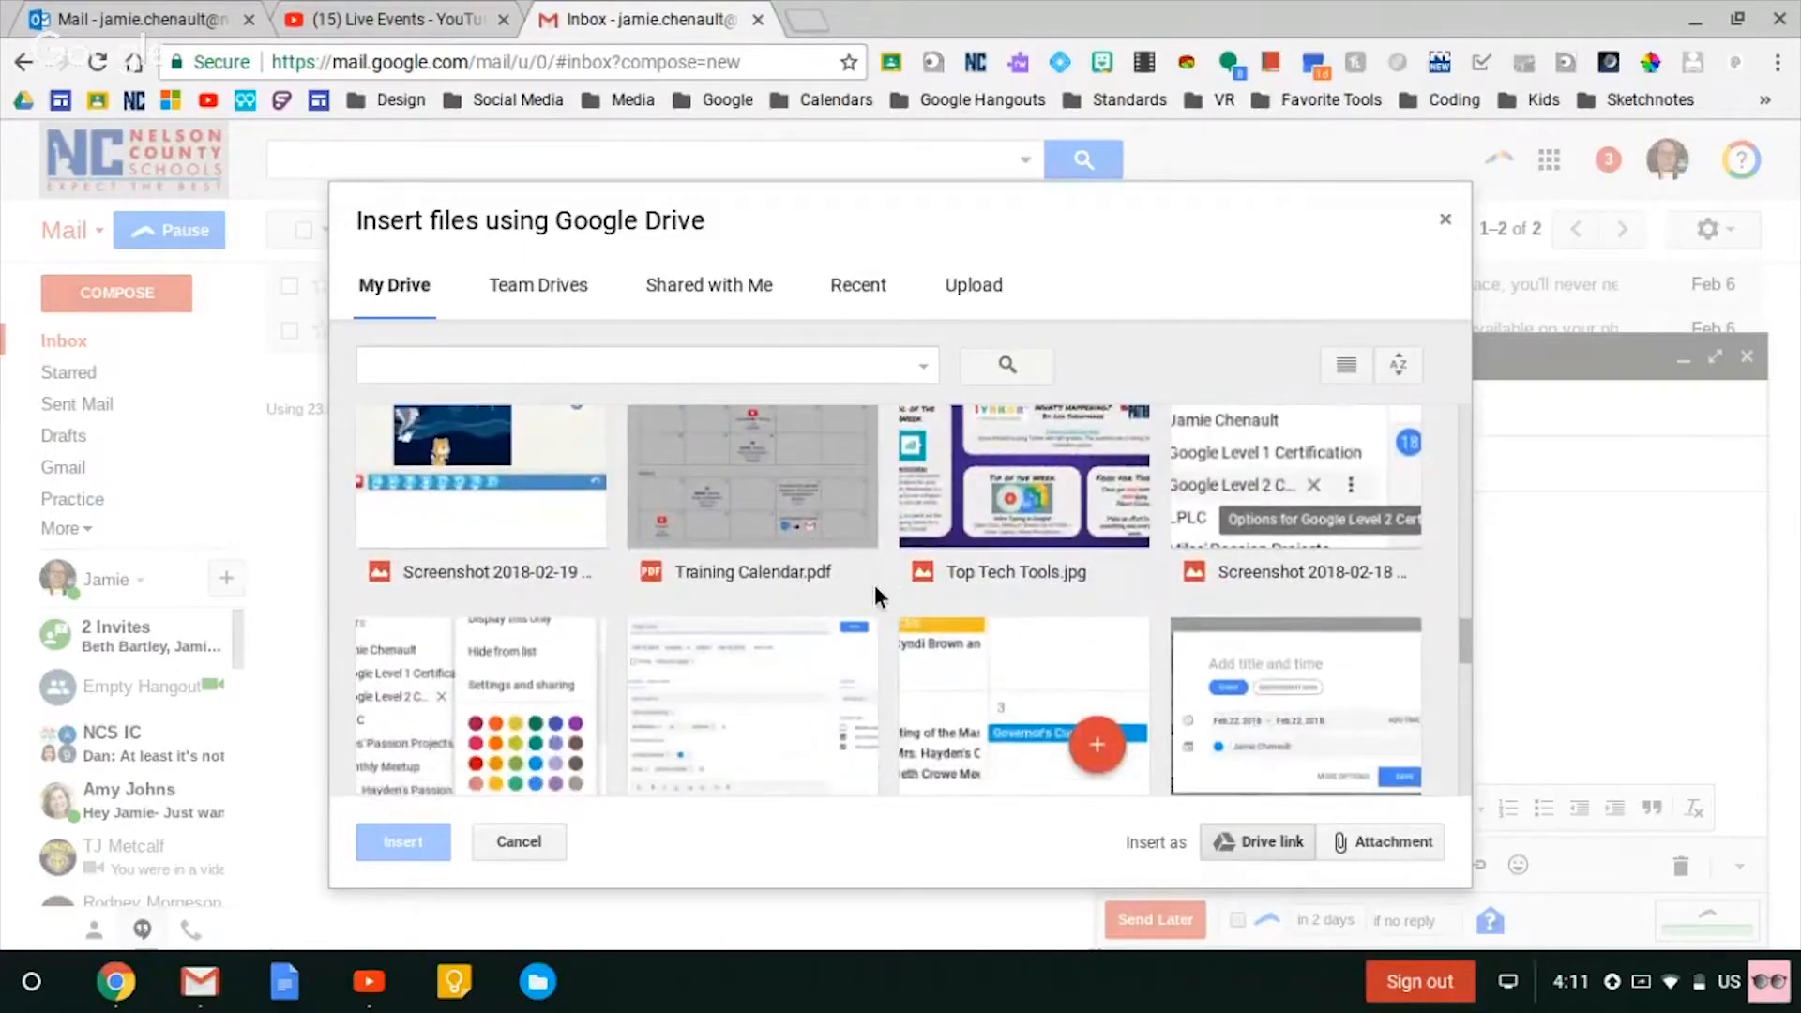
scroll(875, 583, "up", 3)
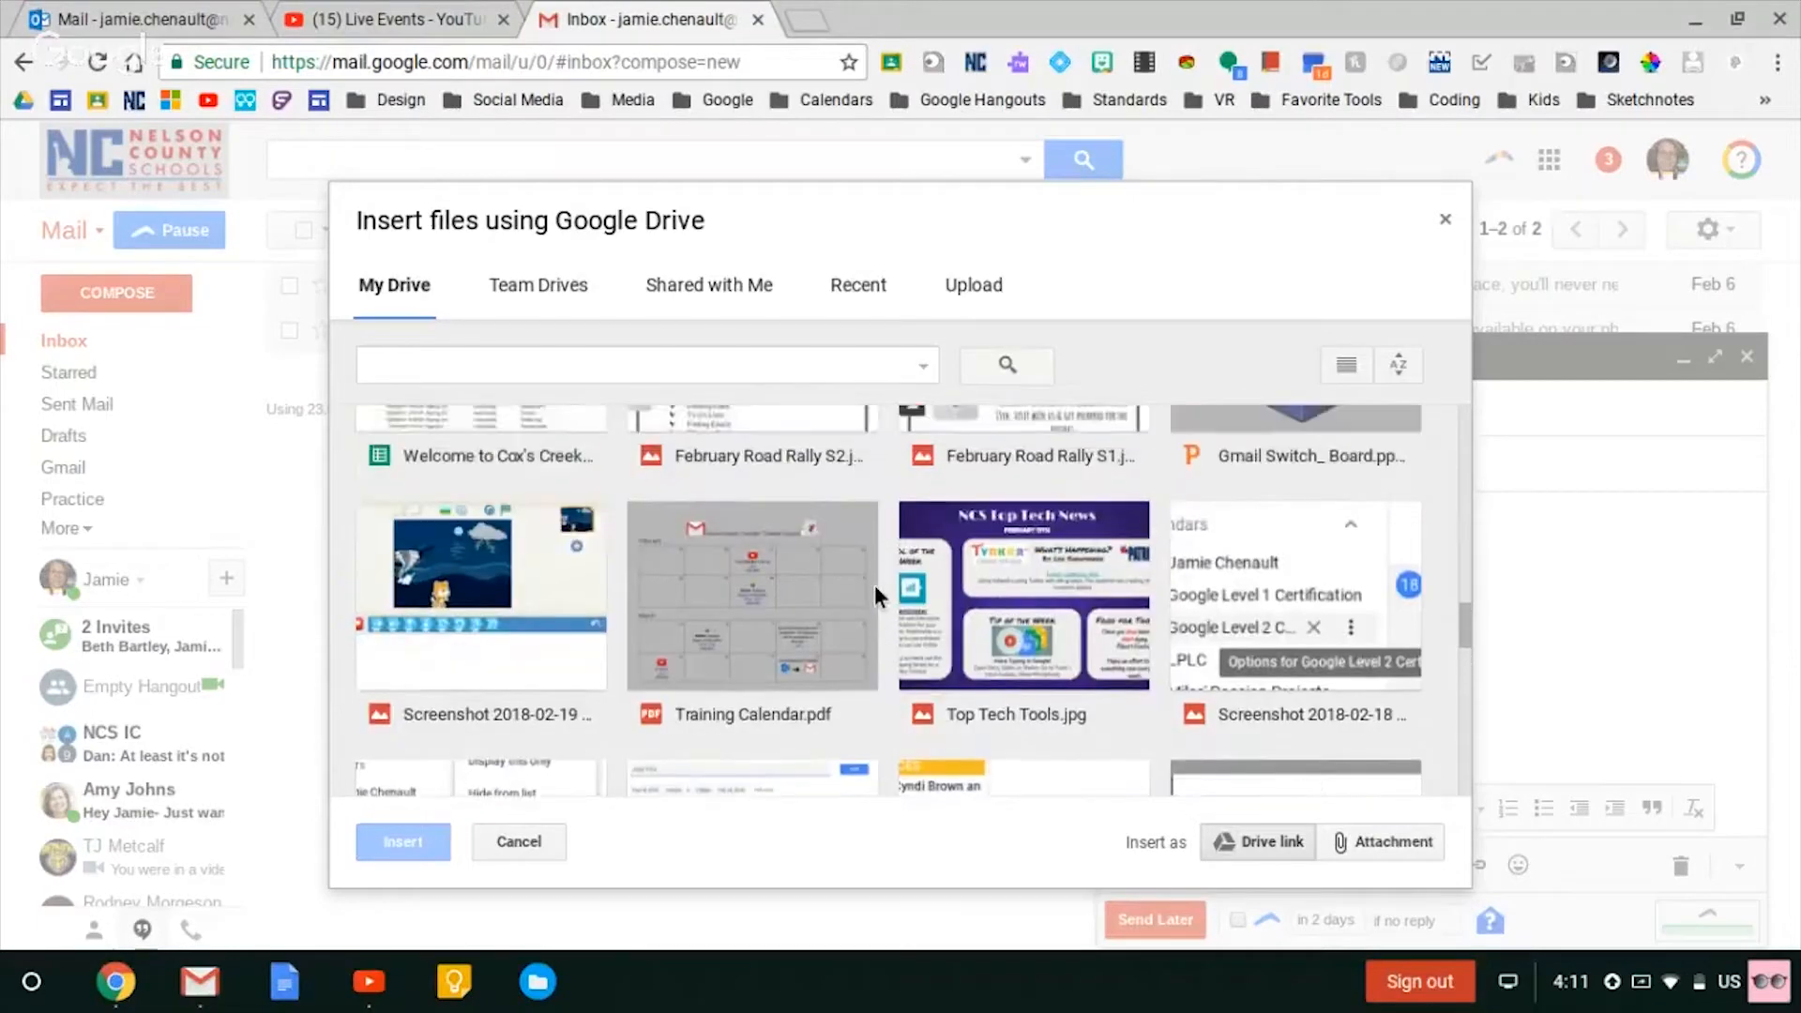
left_click(993, 588)
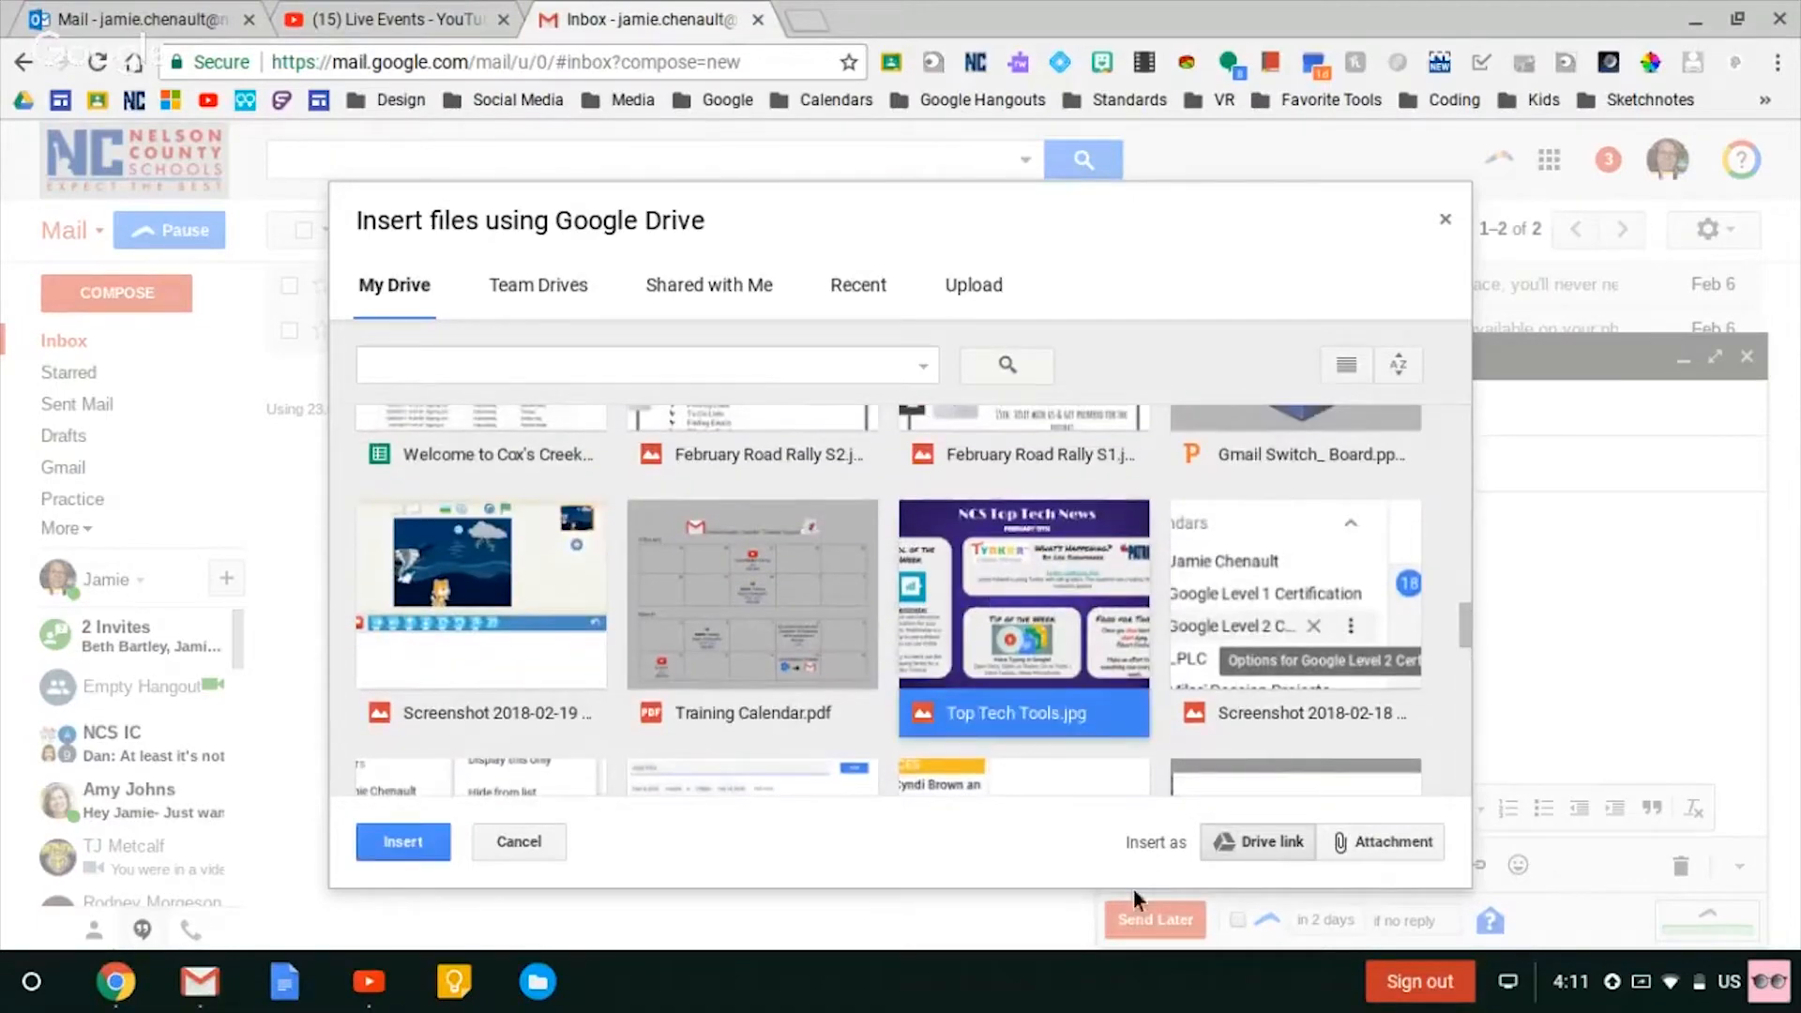
left_click(403, 841)
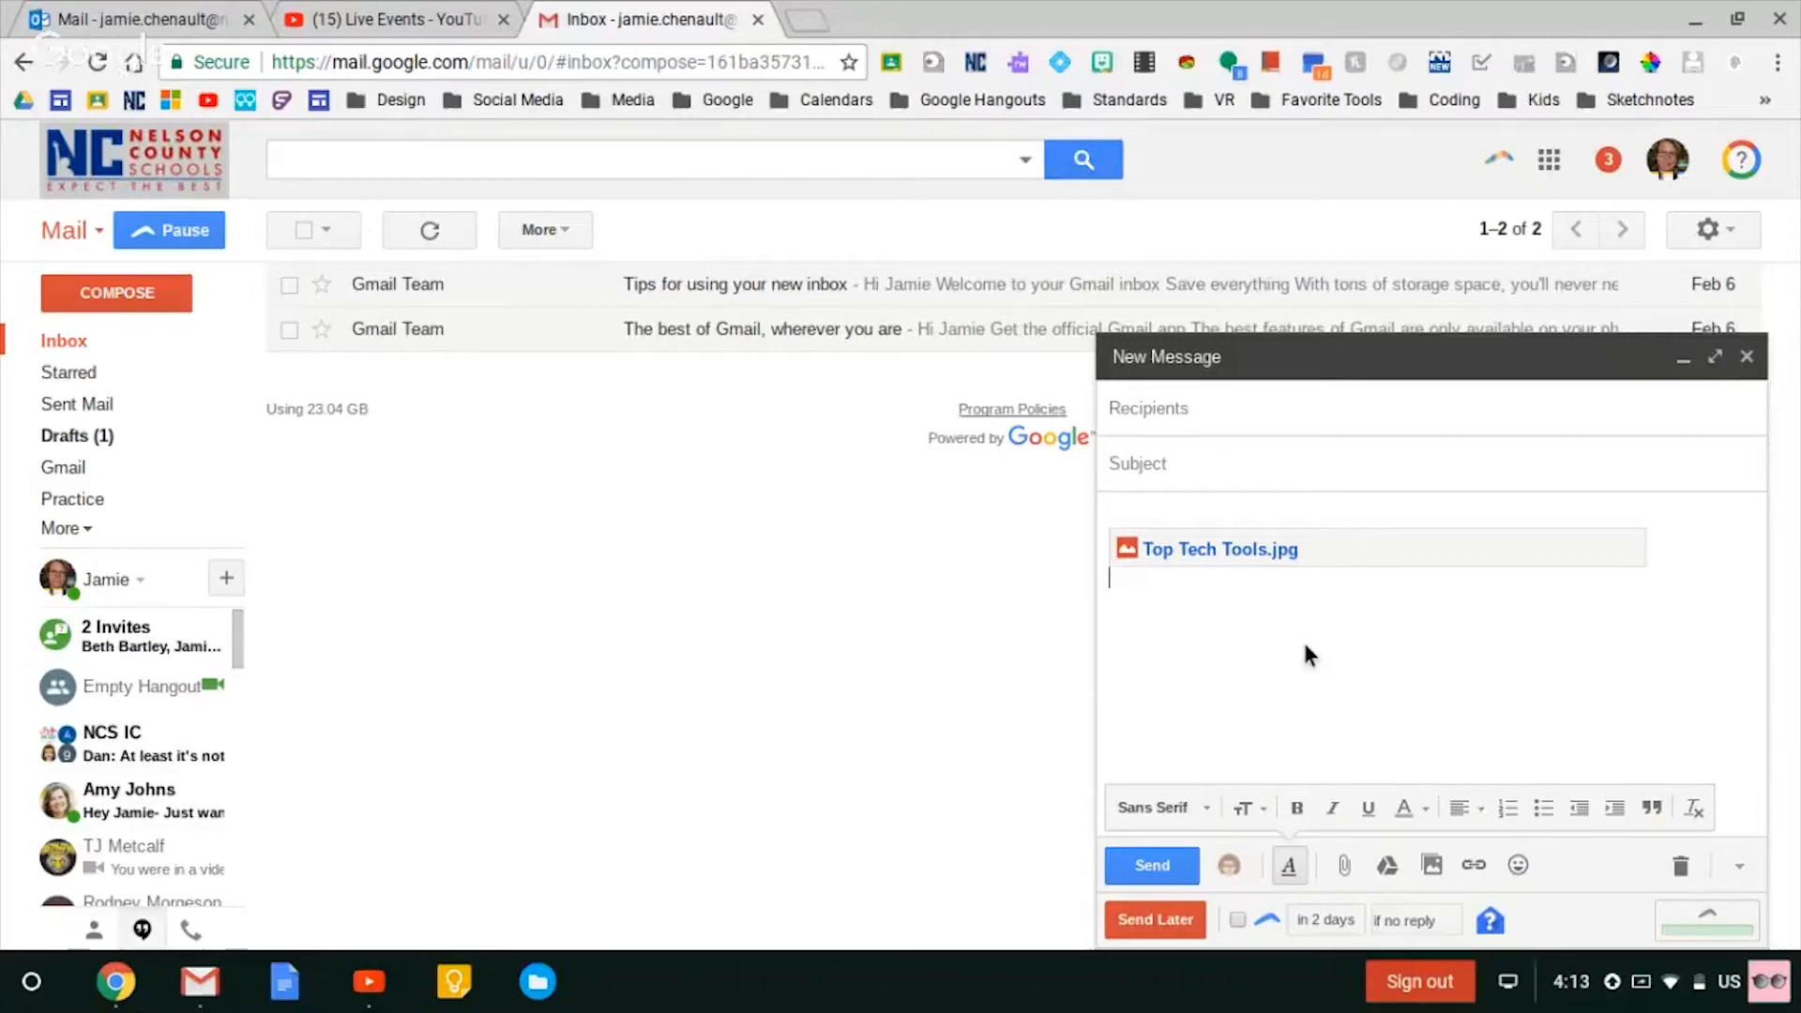
- Address the message to the intended colleague by choosing the suggested contact
left_click(1134, 416)
type("jill")
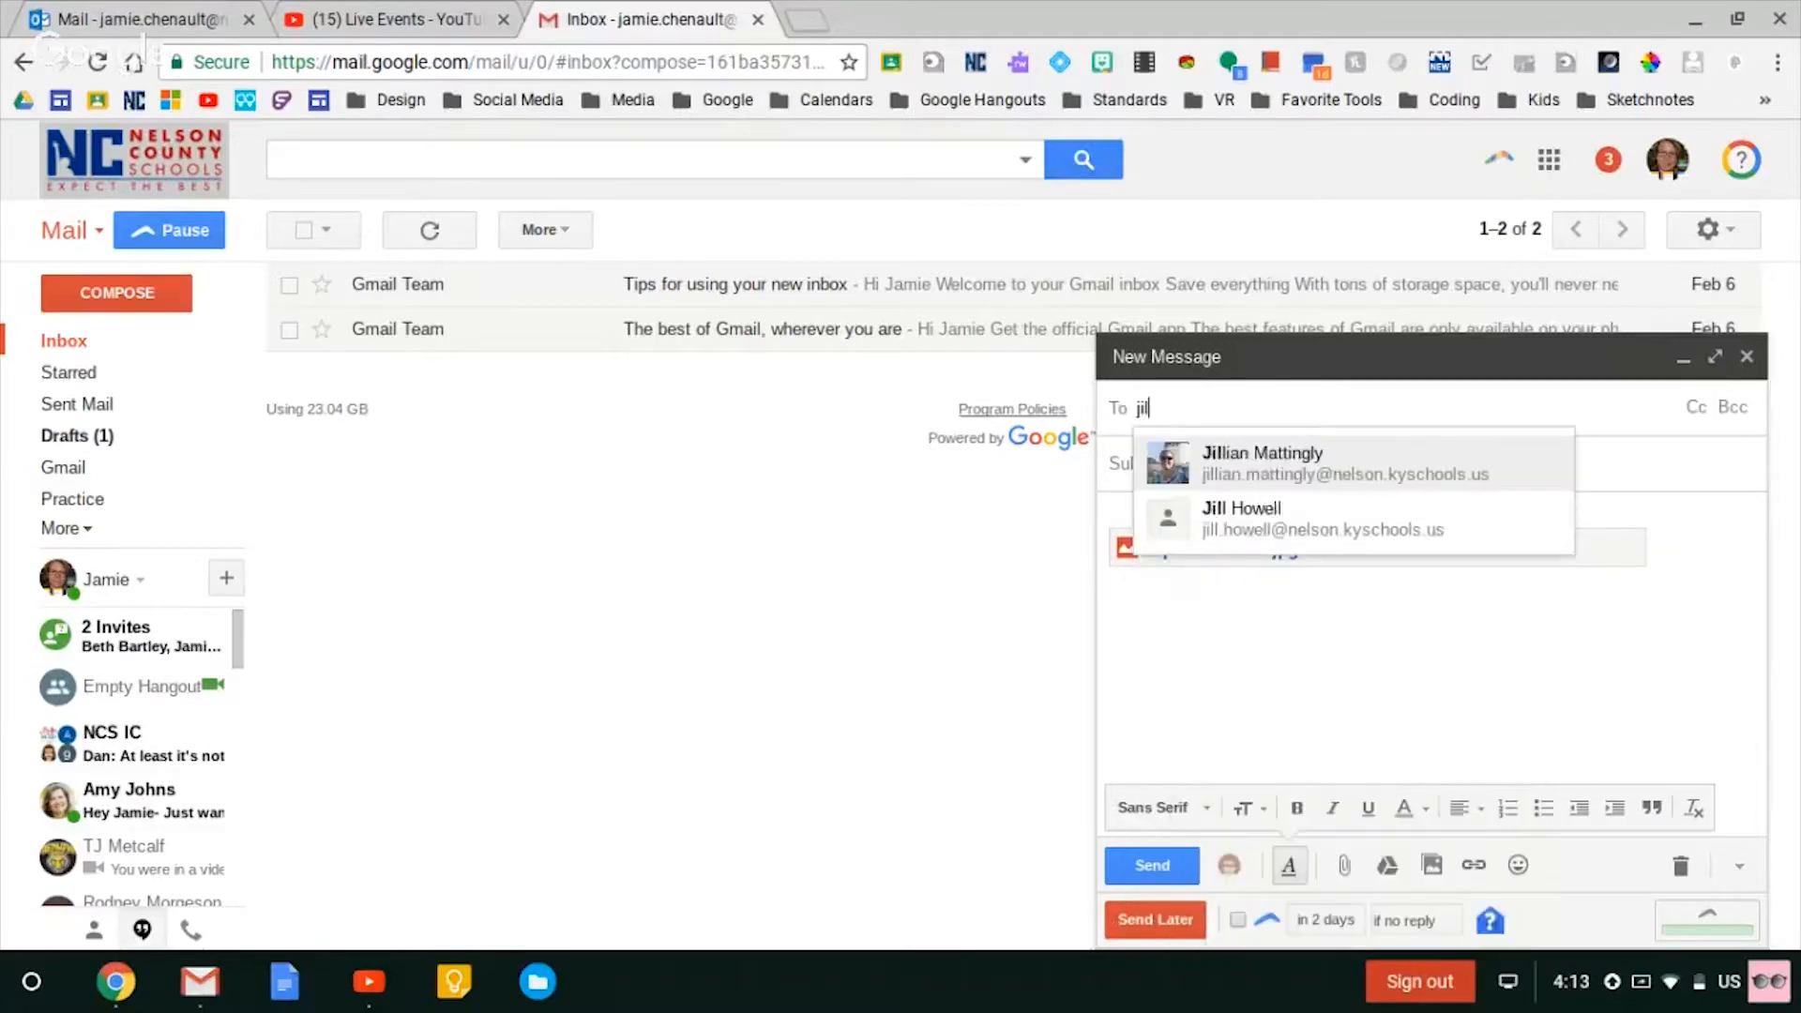
left_click(1229, 458)
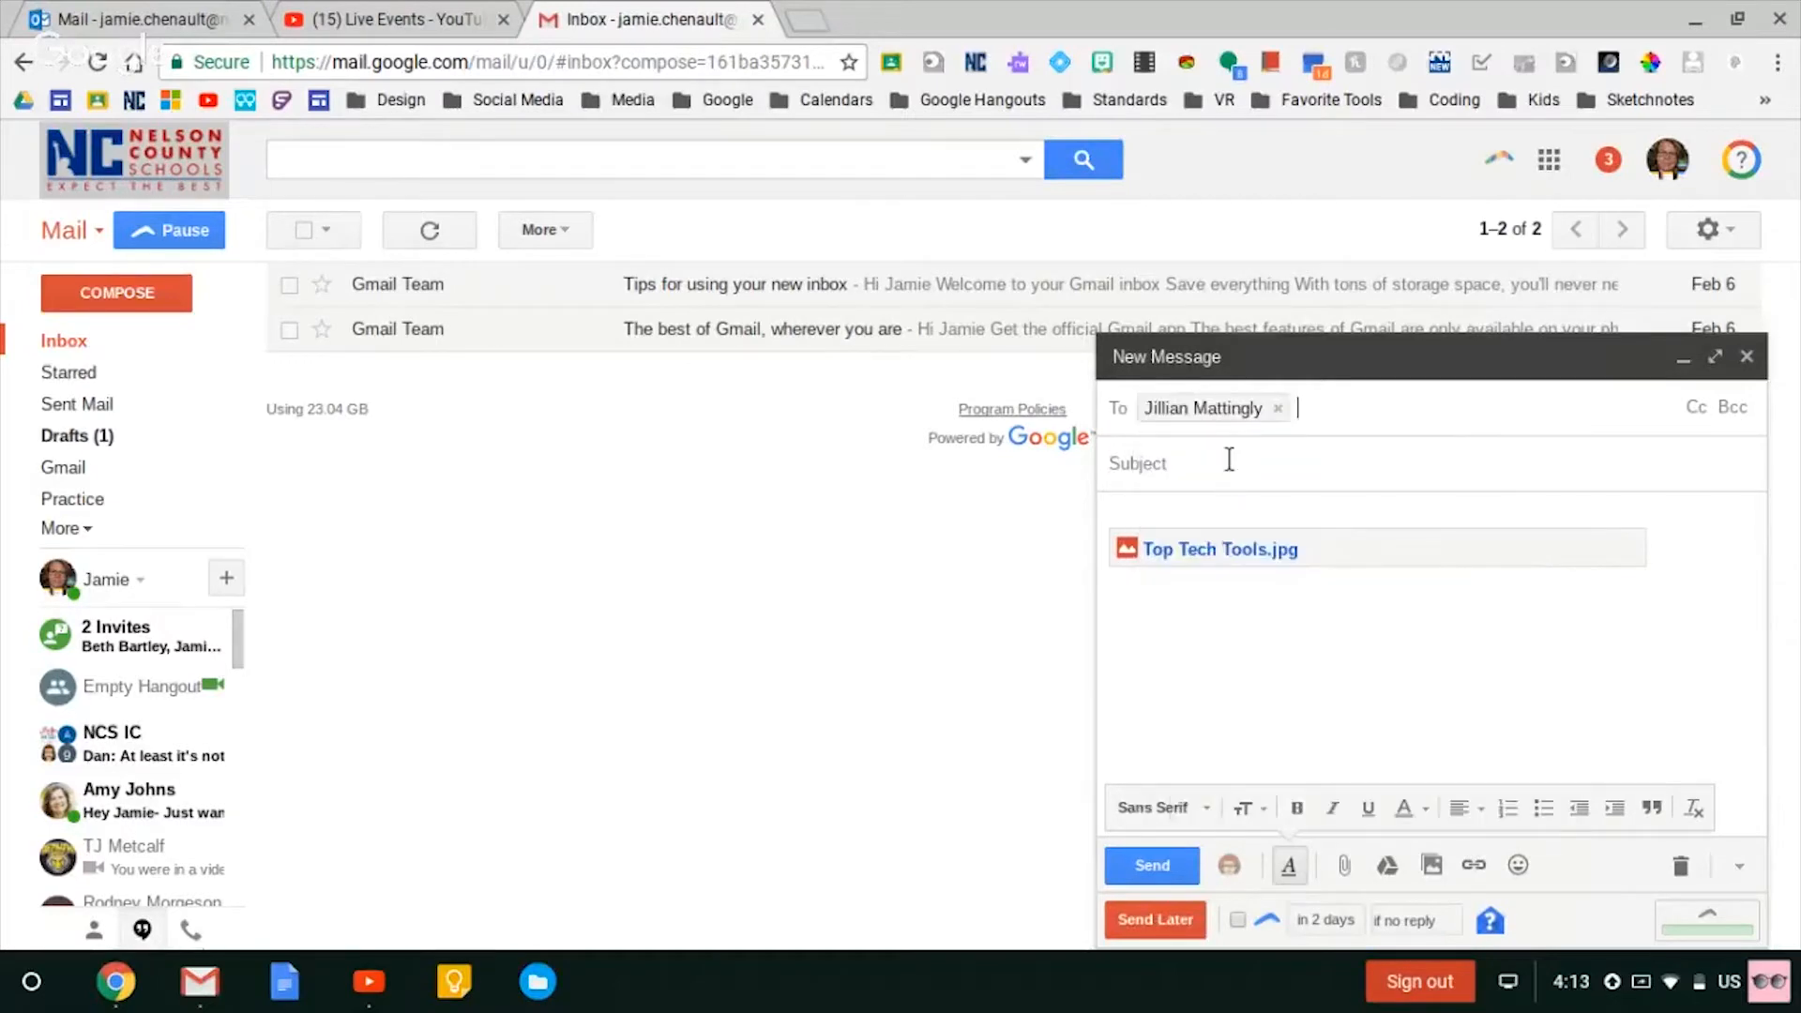
- Send the message, sharing the Drive file as Can view with anyone at Nelson County Schools who has the link
left_click(1155, 867)
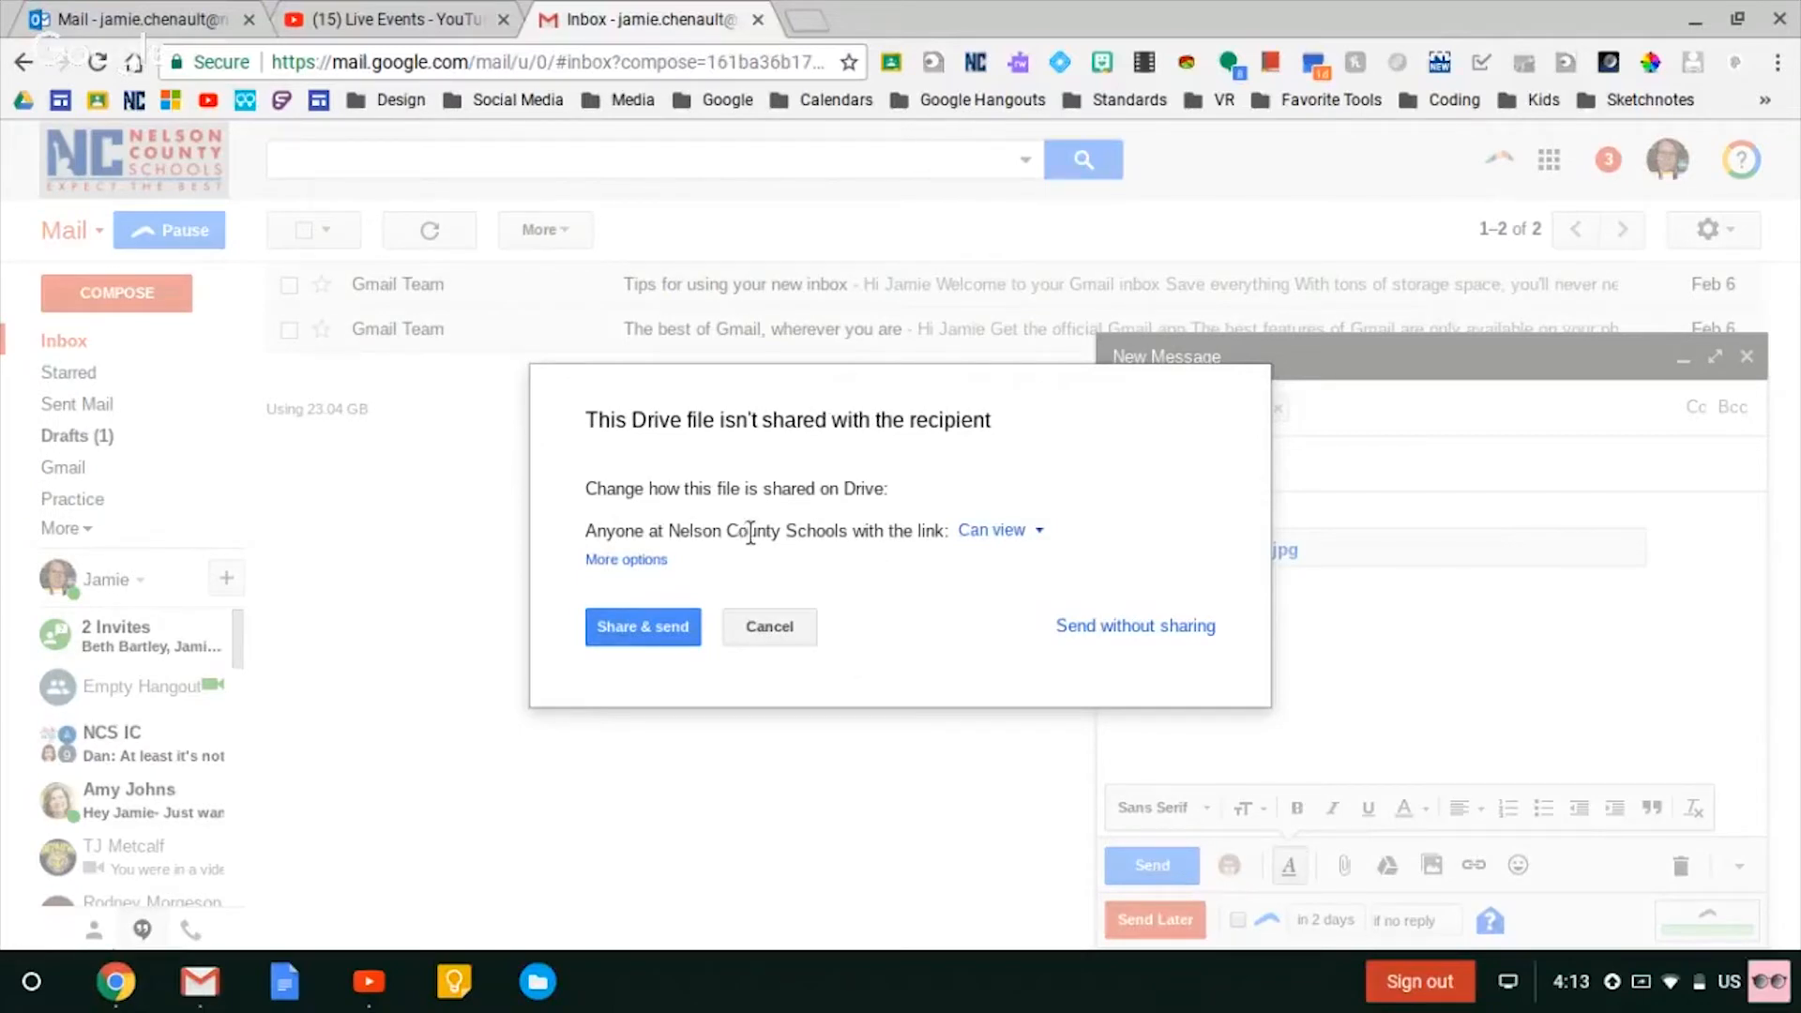
left_click(982, 540)
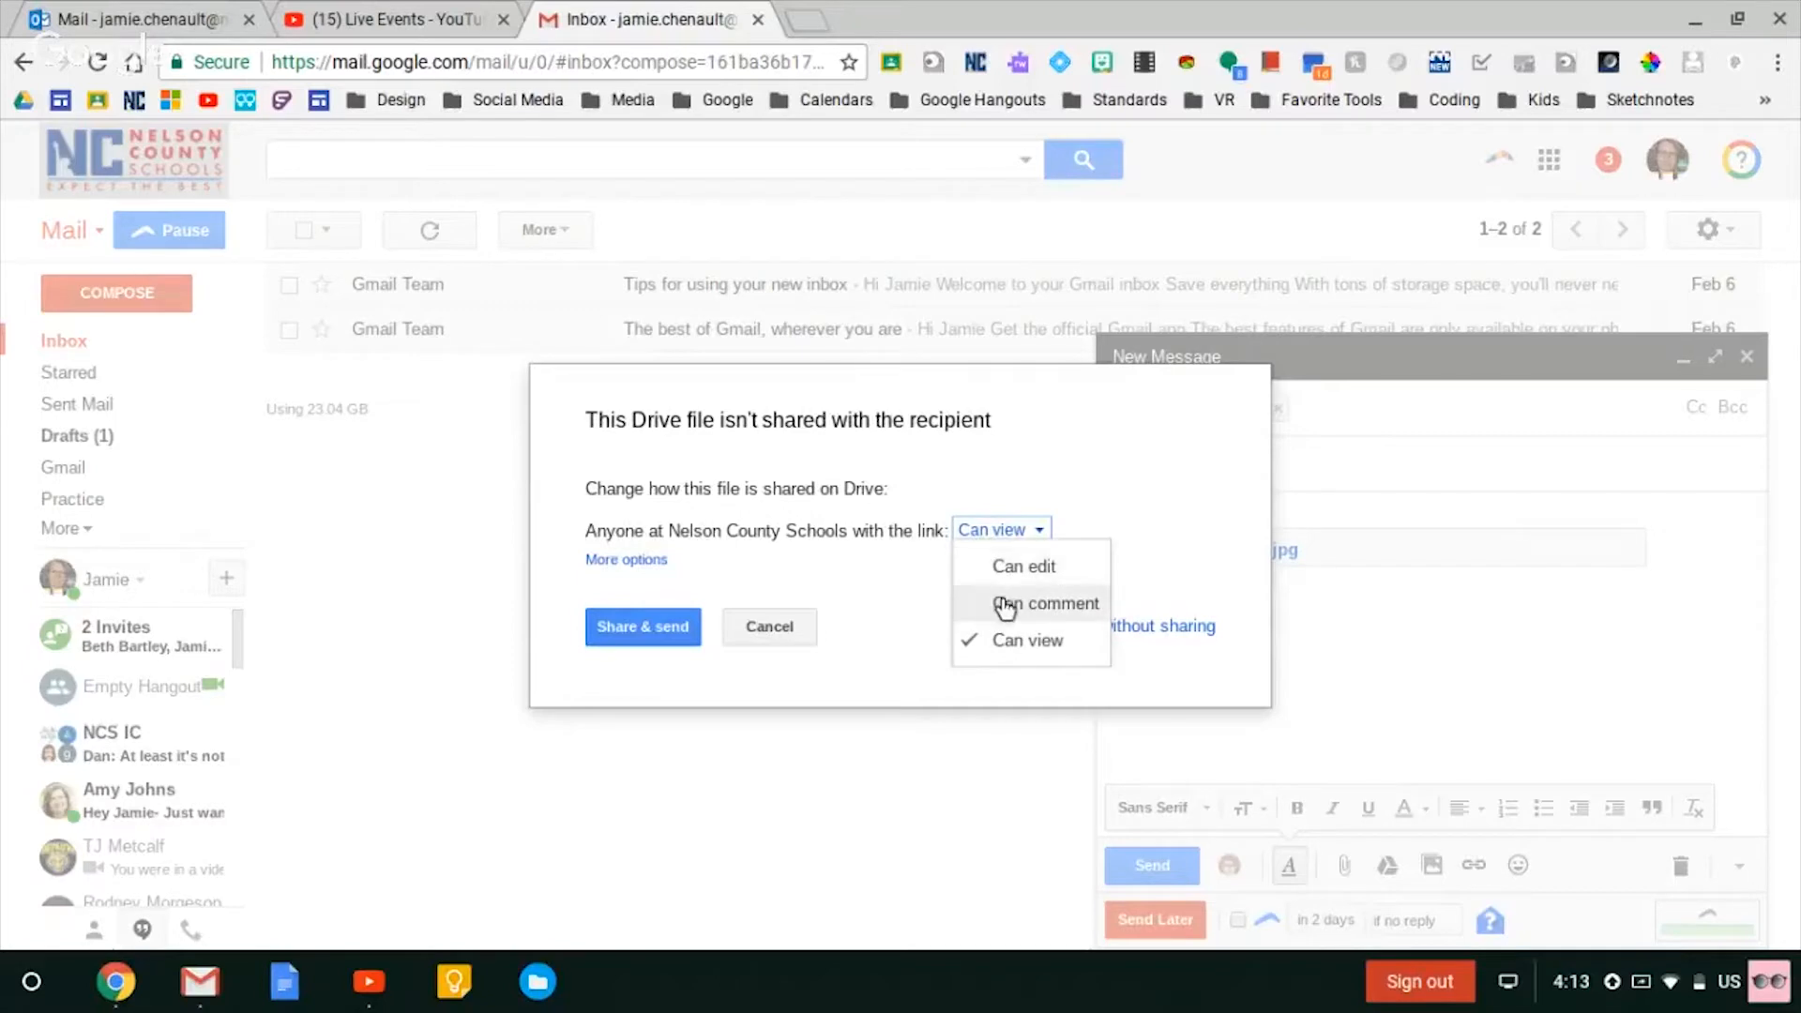
left_click(981, 535)
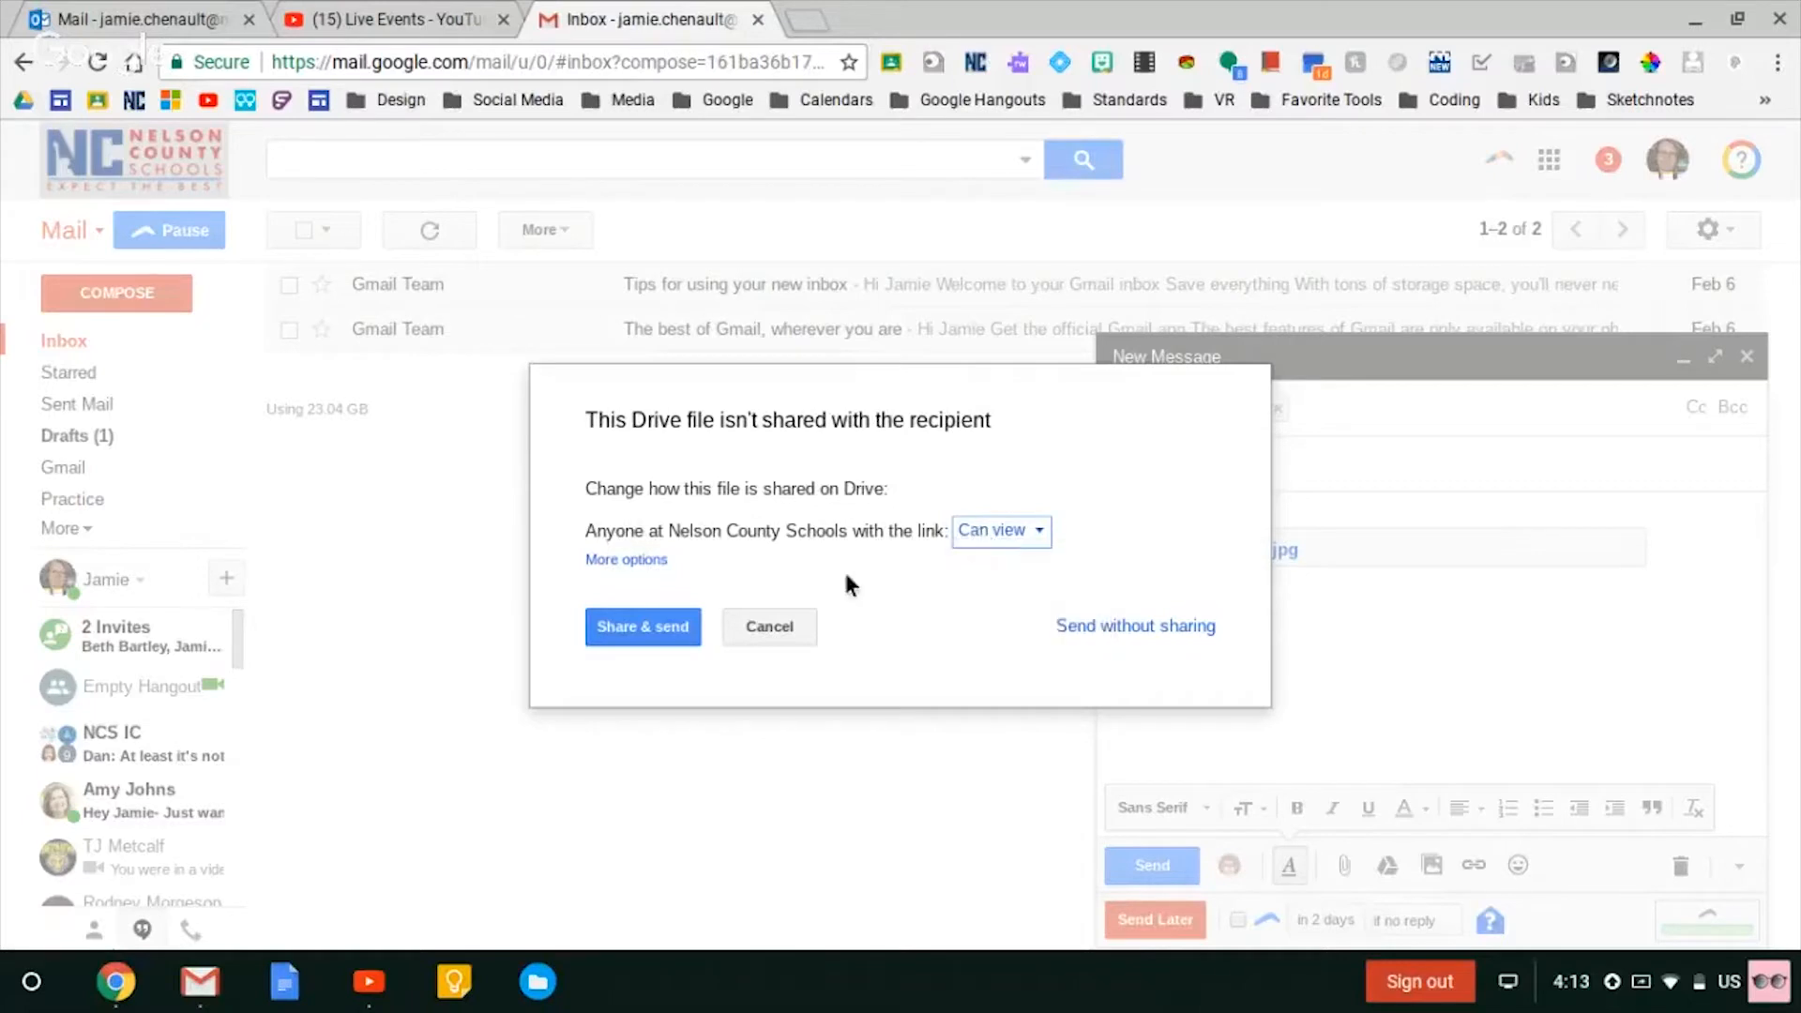
left_click(666, 621)
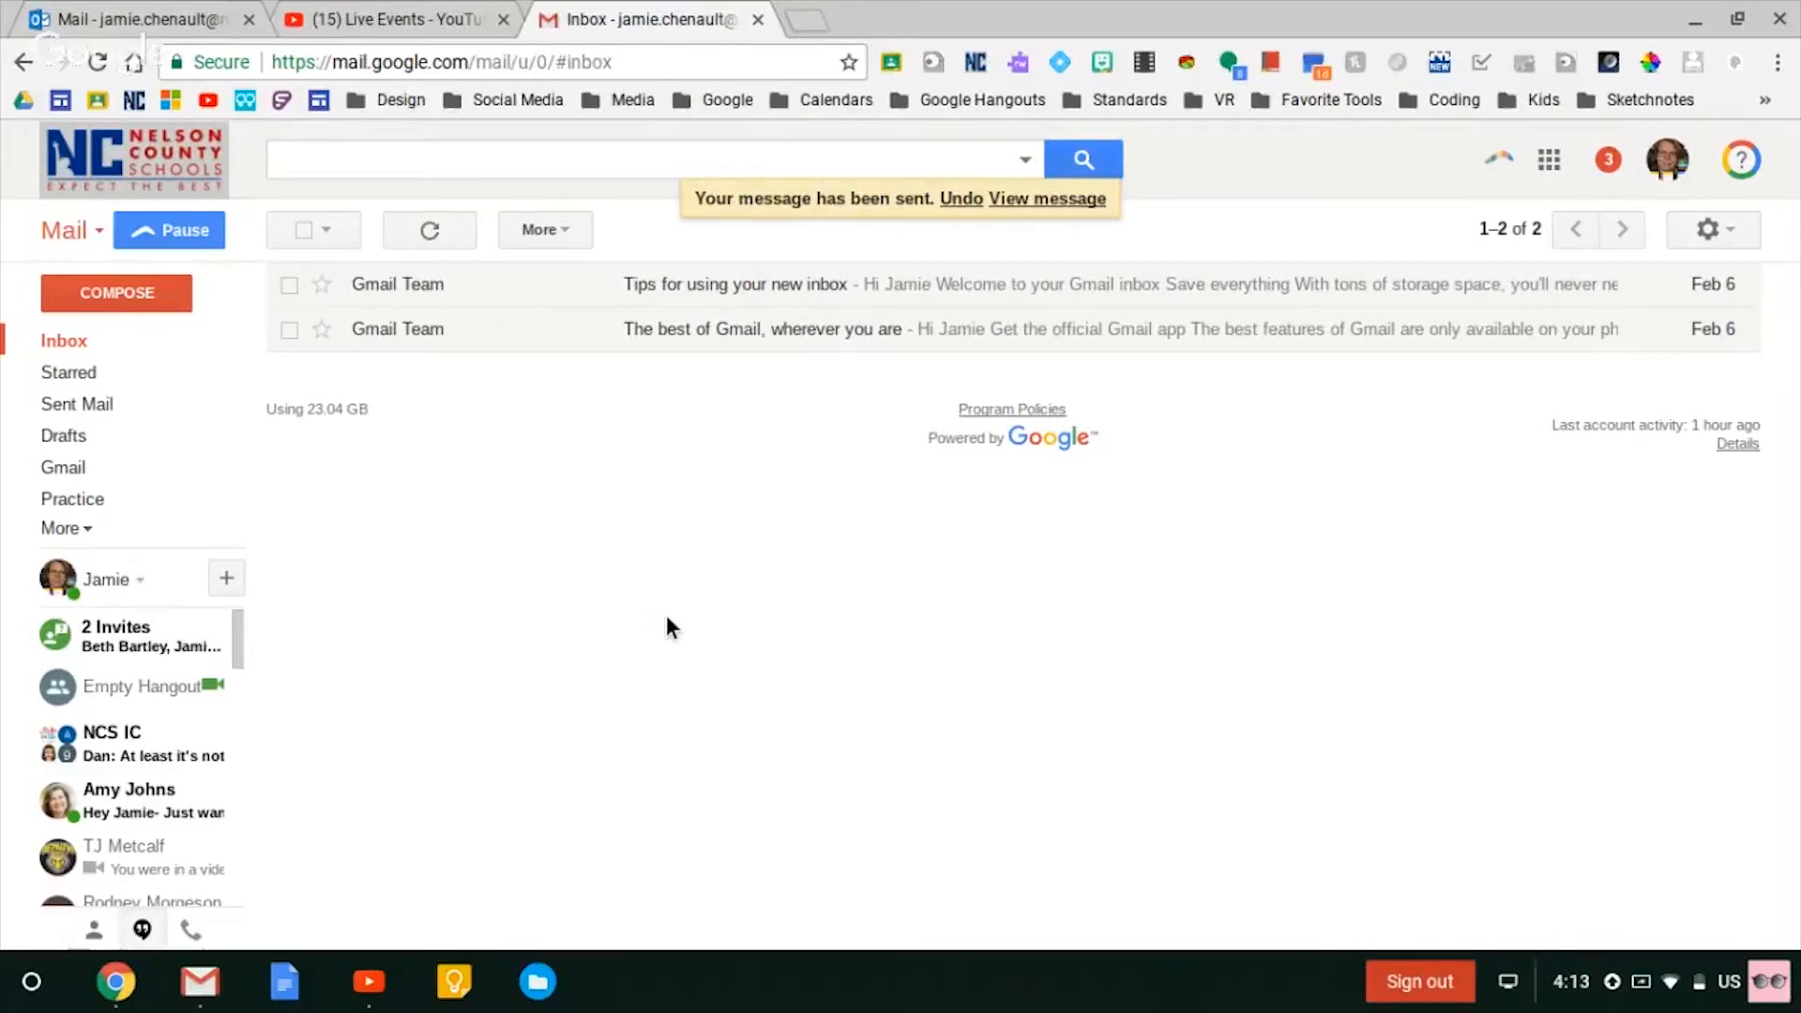
- Start another new message and read through the "Tips for using your new inbox" email while the draft stays open
left_click(92, 297)
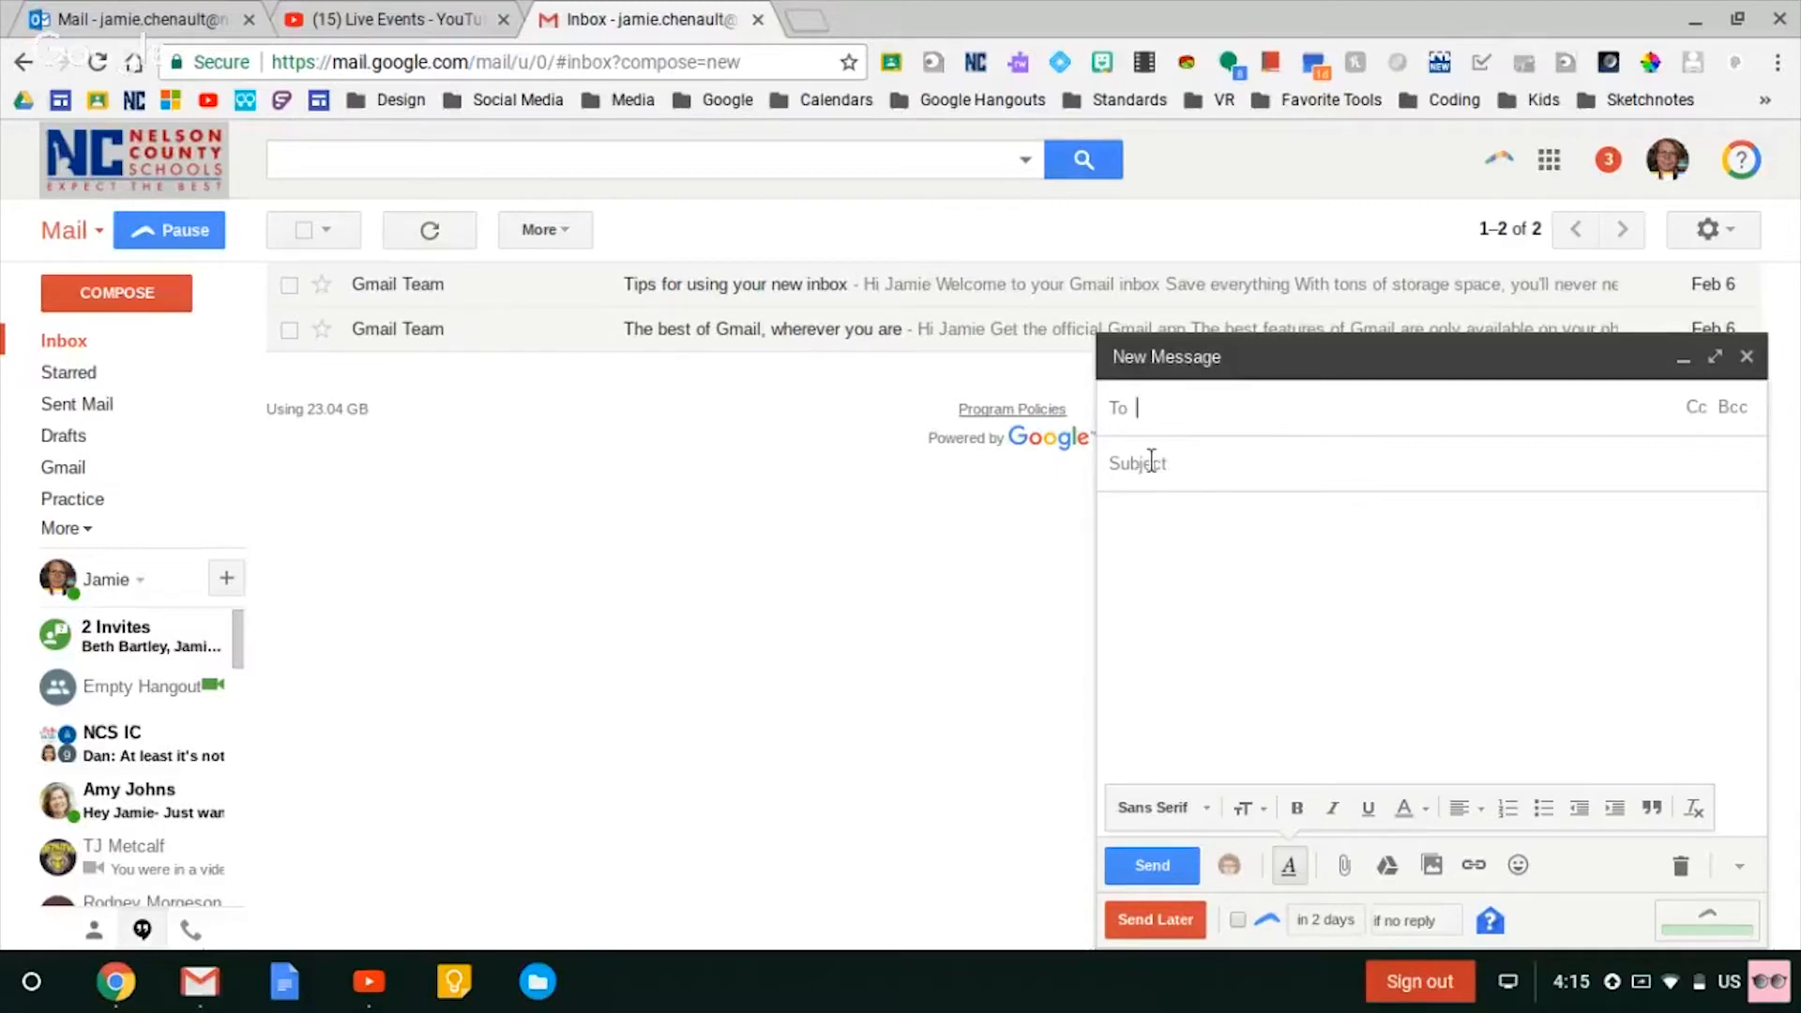
left_click(577, 292)
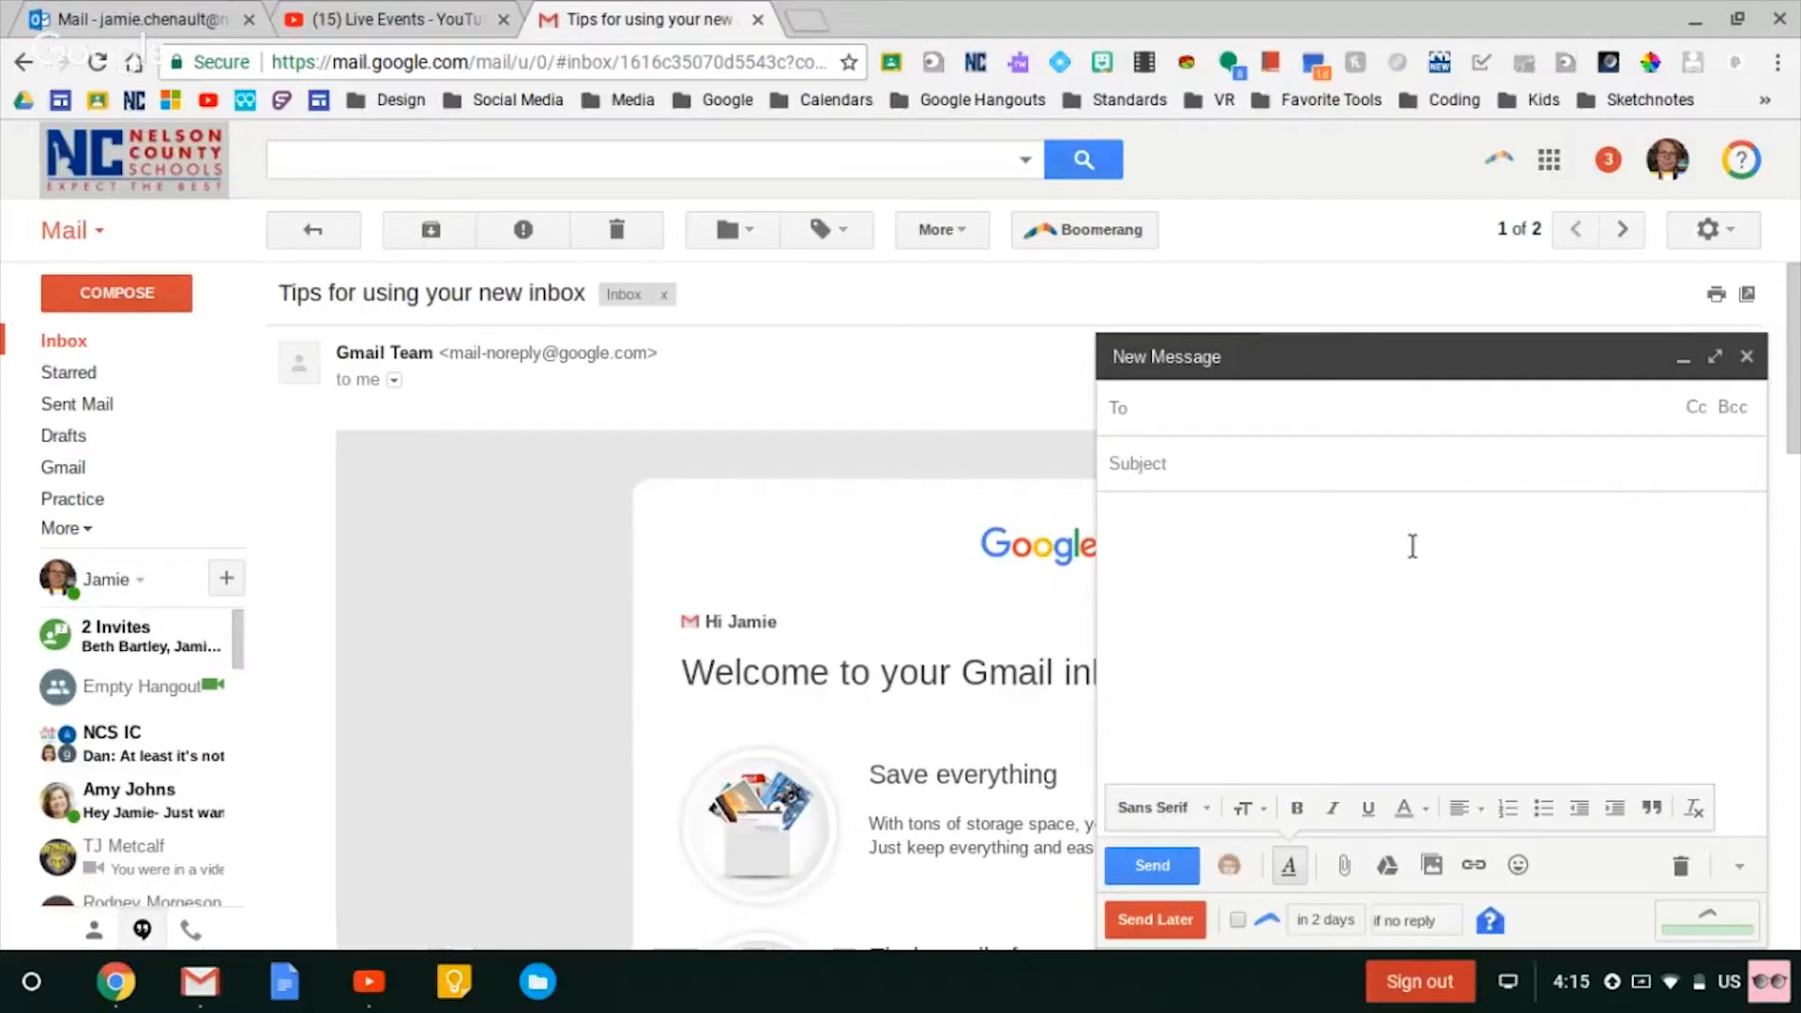
scroll(705, 538, "down", 5)
scroll(706, 542, "down", 4)
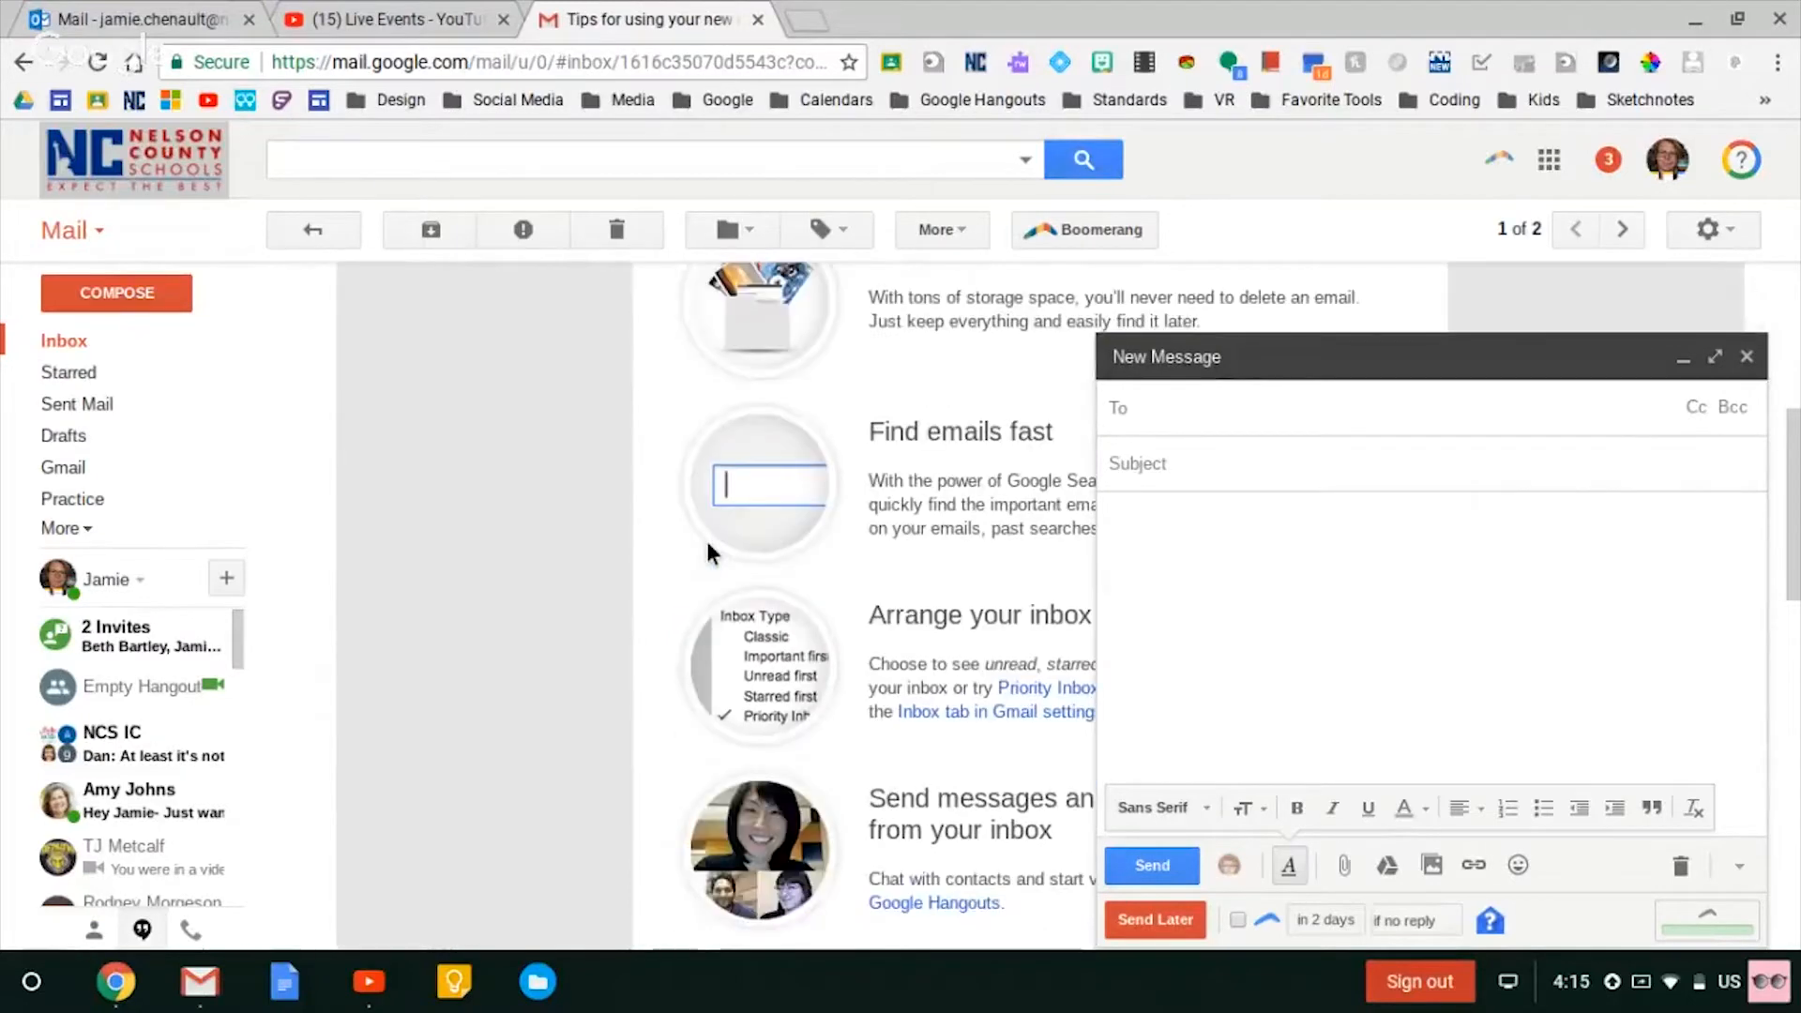
- Read through the rest of the "Tips for using your new inbox" email and open a second new message beside the first draft
scroll(706, 552, "down", 3)
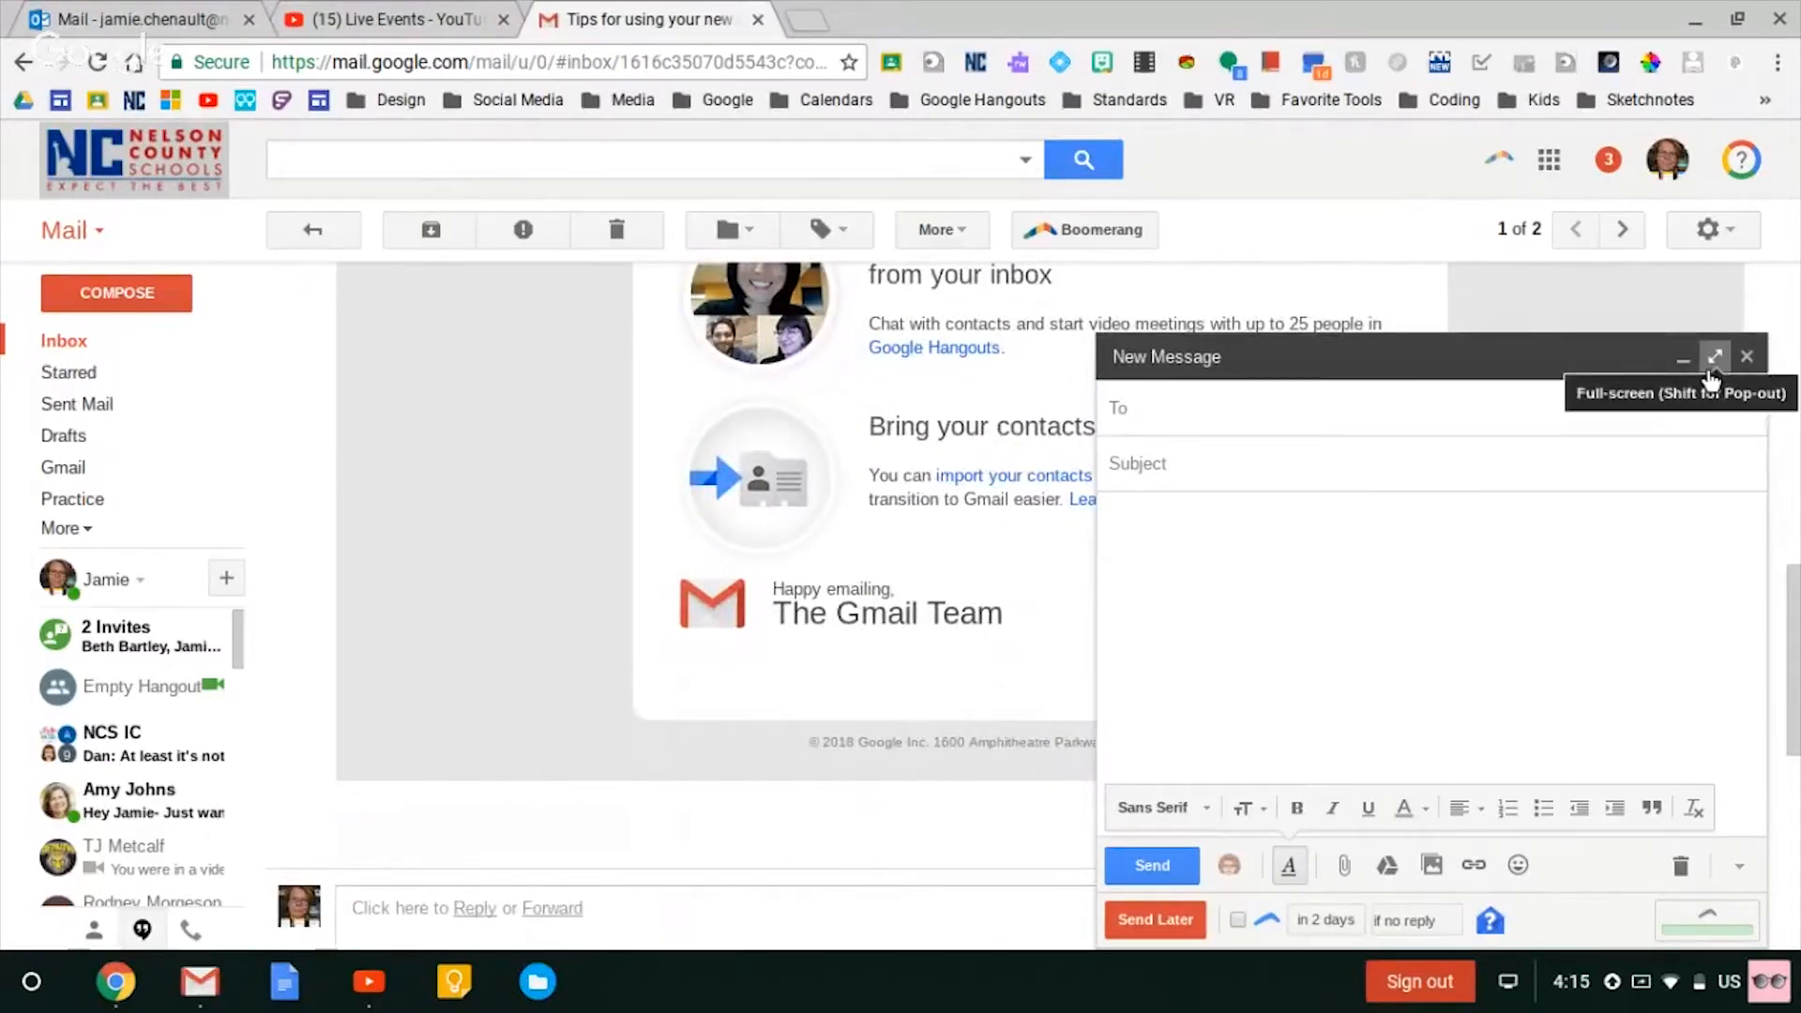
scroll(606, 556, "up", 3)
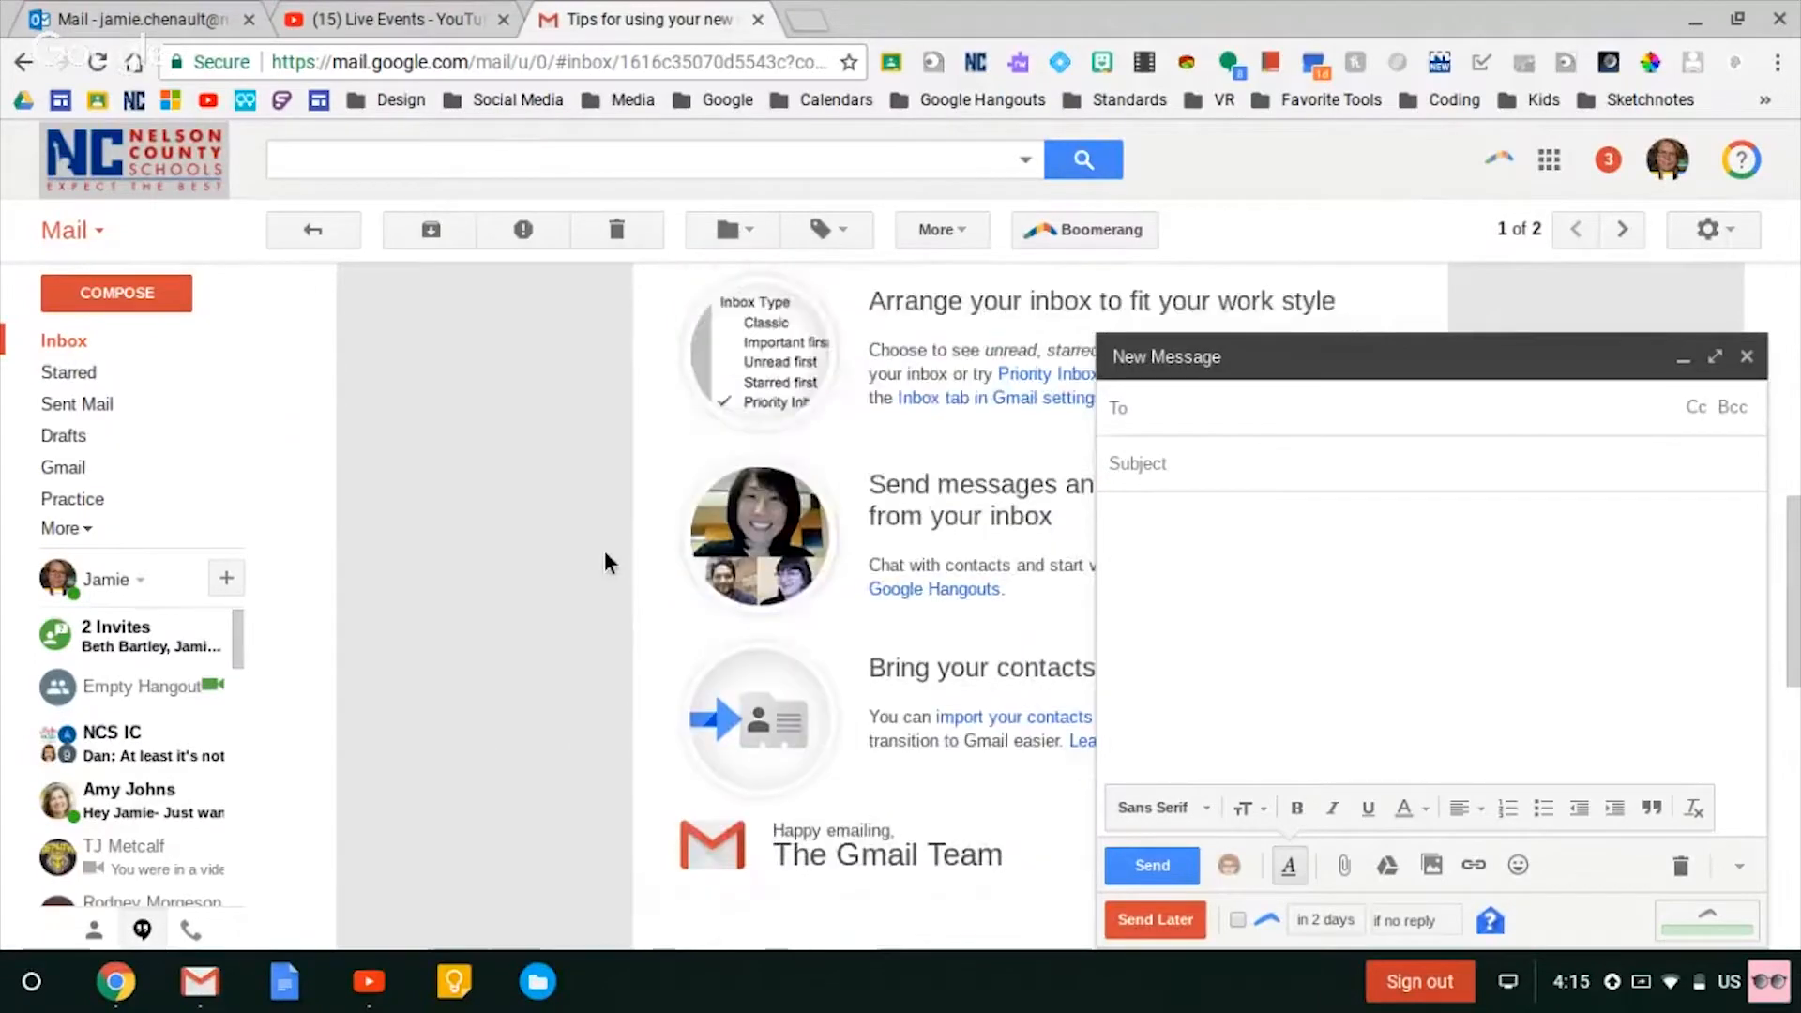
scroll(604, 550, "up", 8)
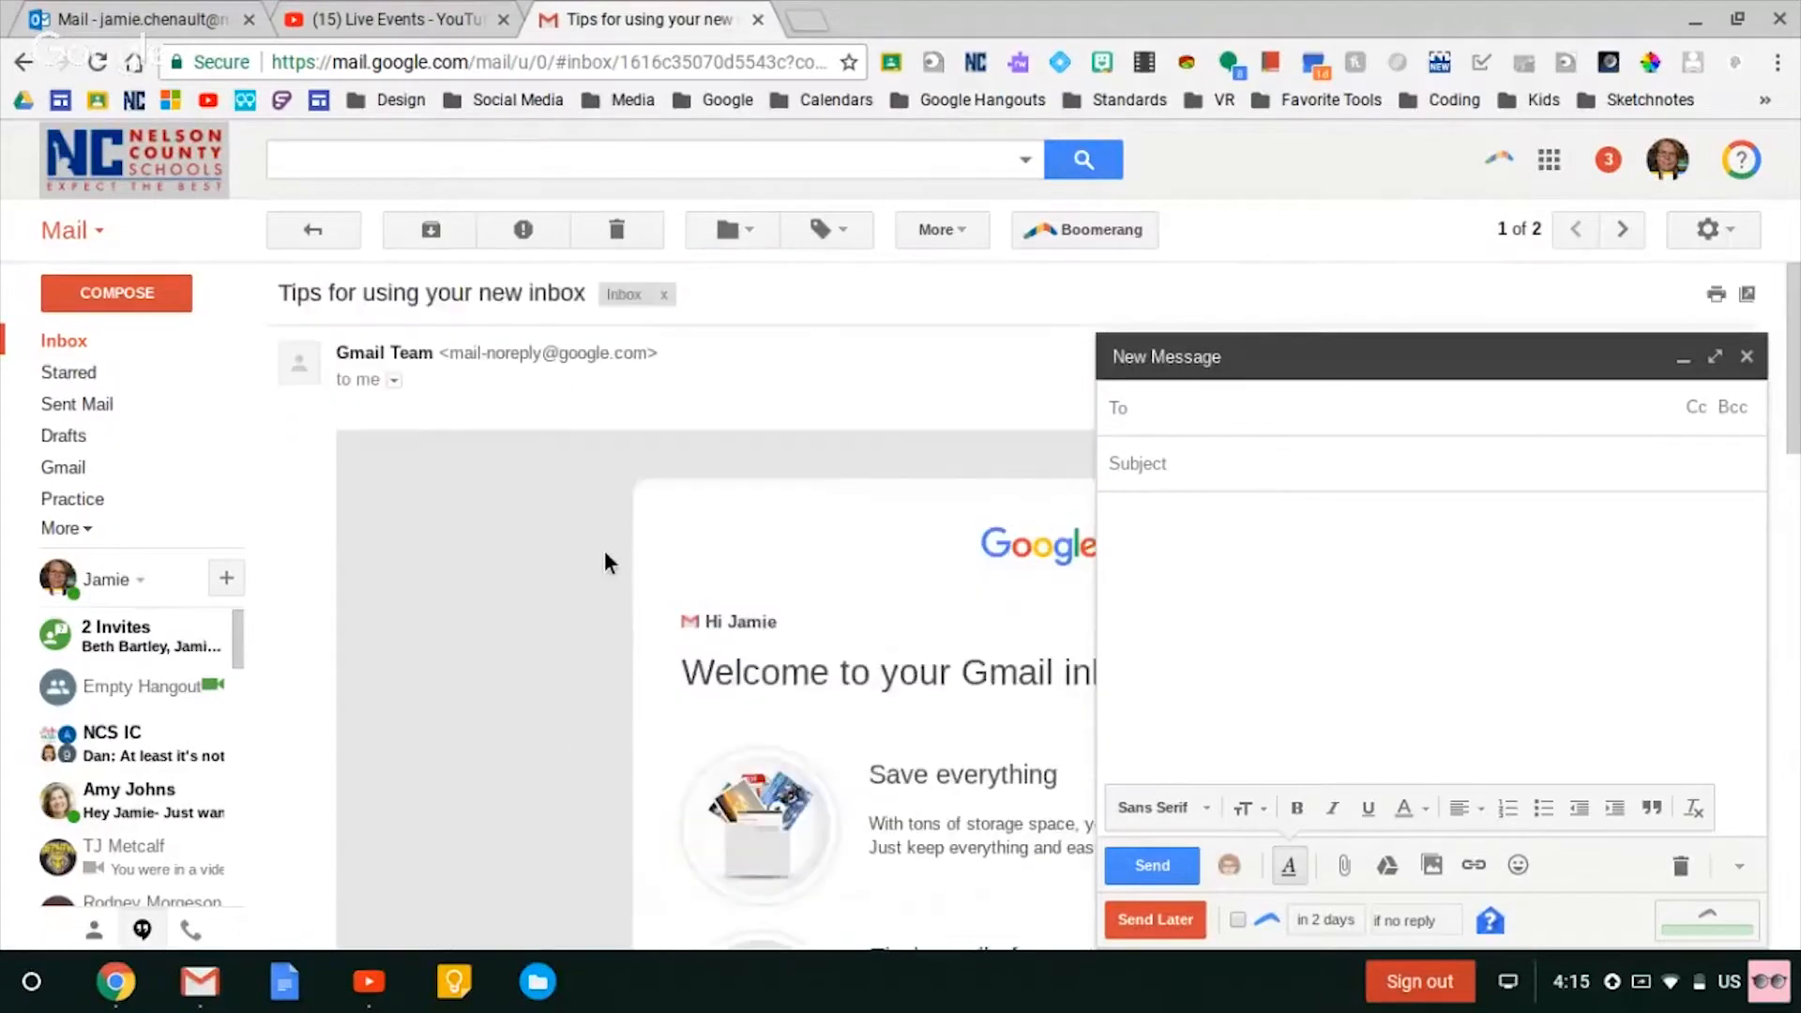
left_click(166, 297)
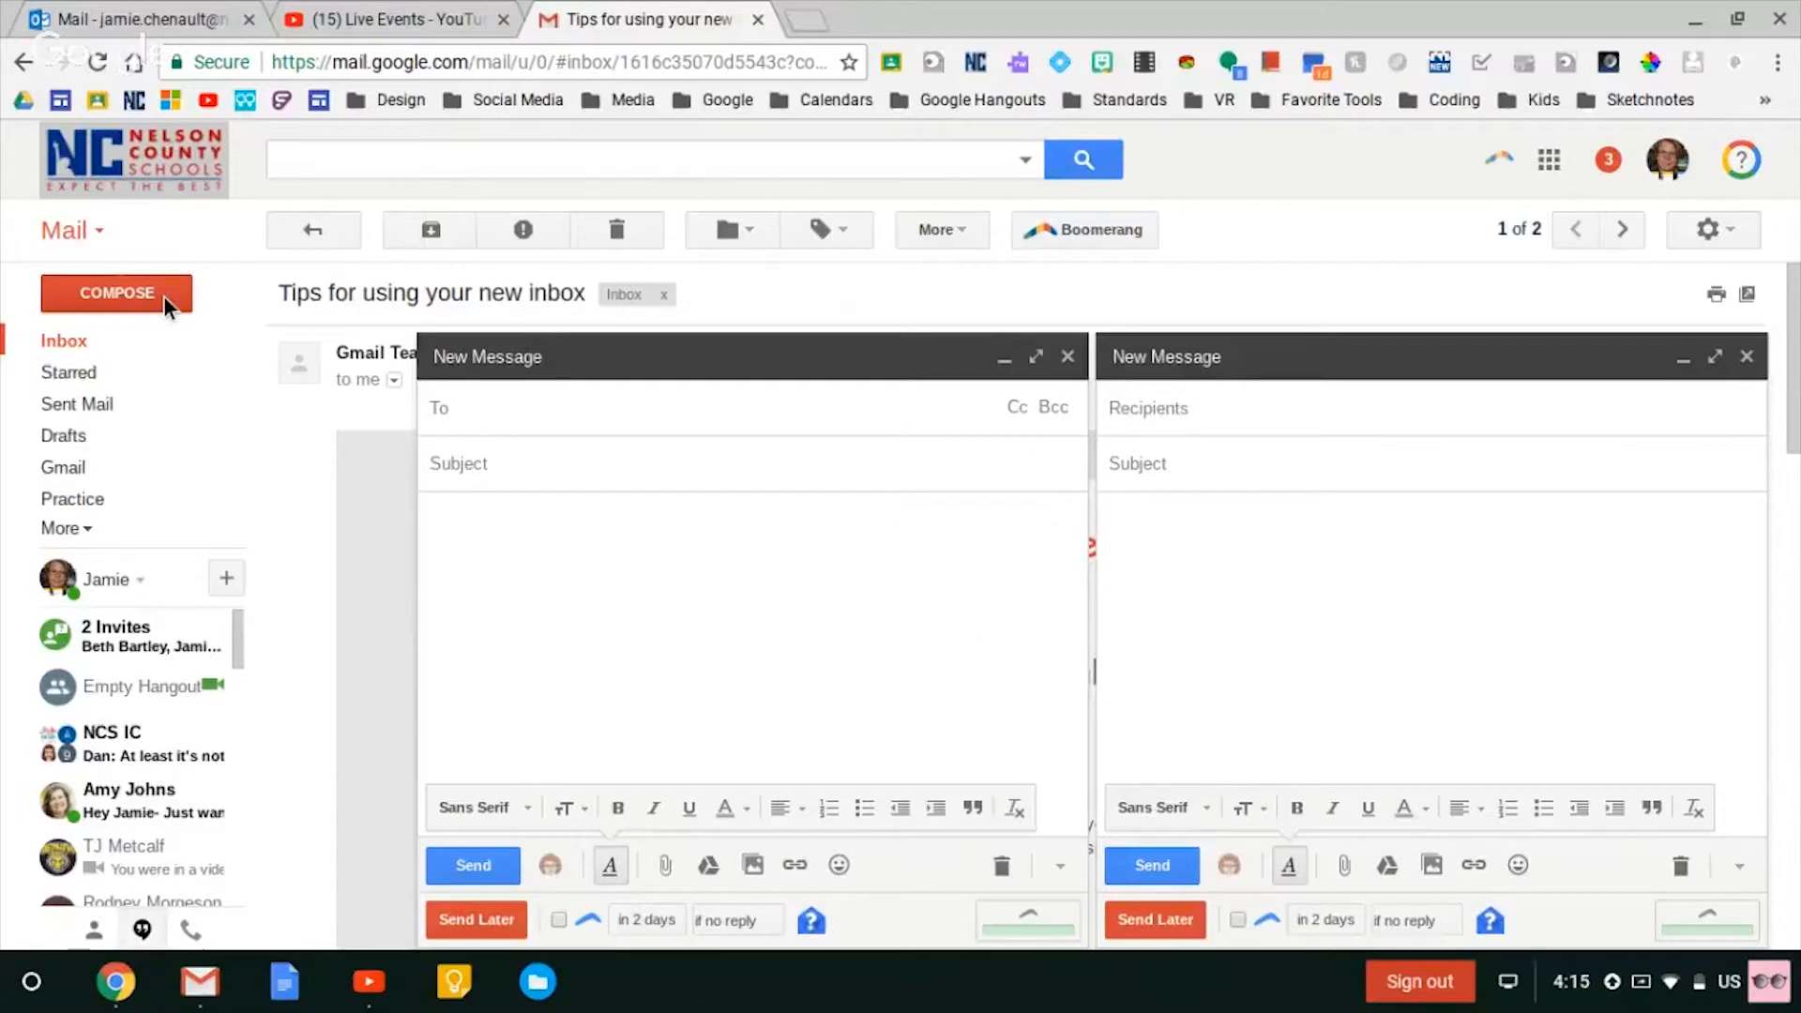
- Close both empty new-message drafts and return to the inbox
left_click(1067, 357)
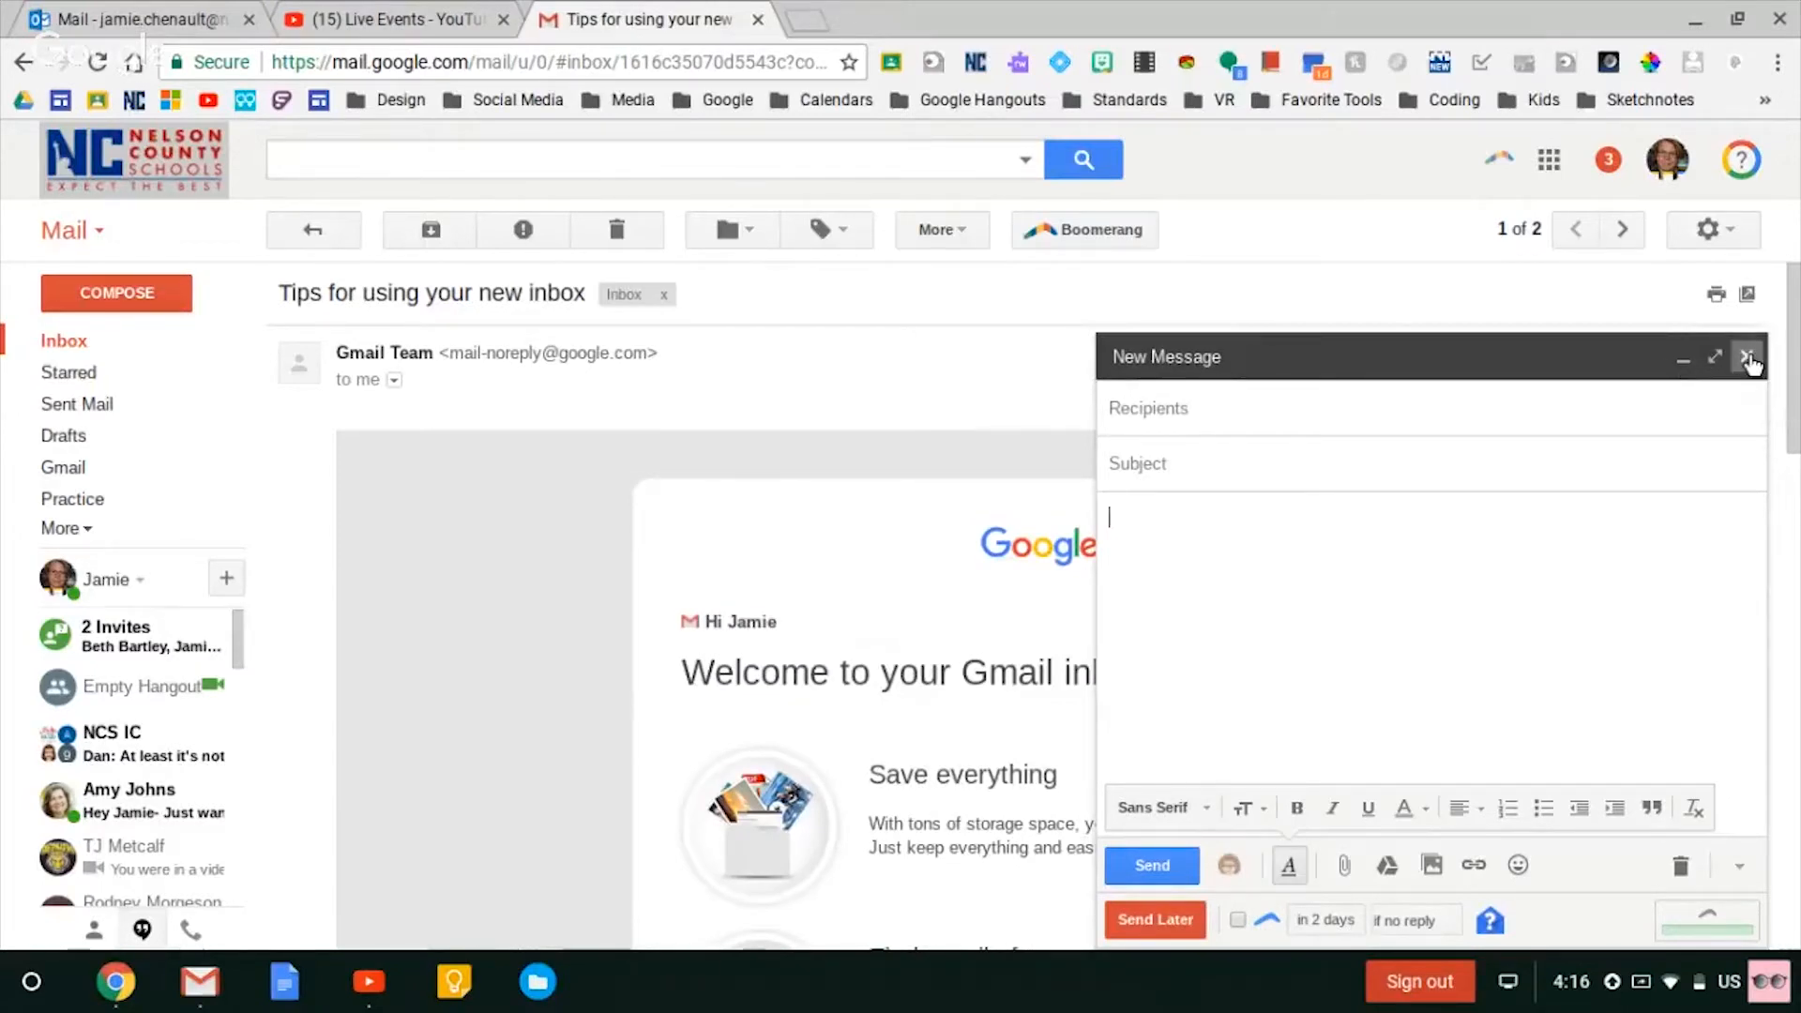
left_click(1746, 359)
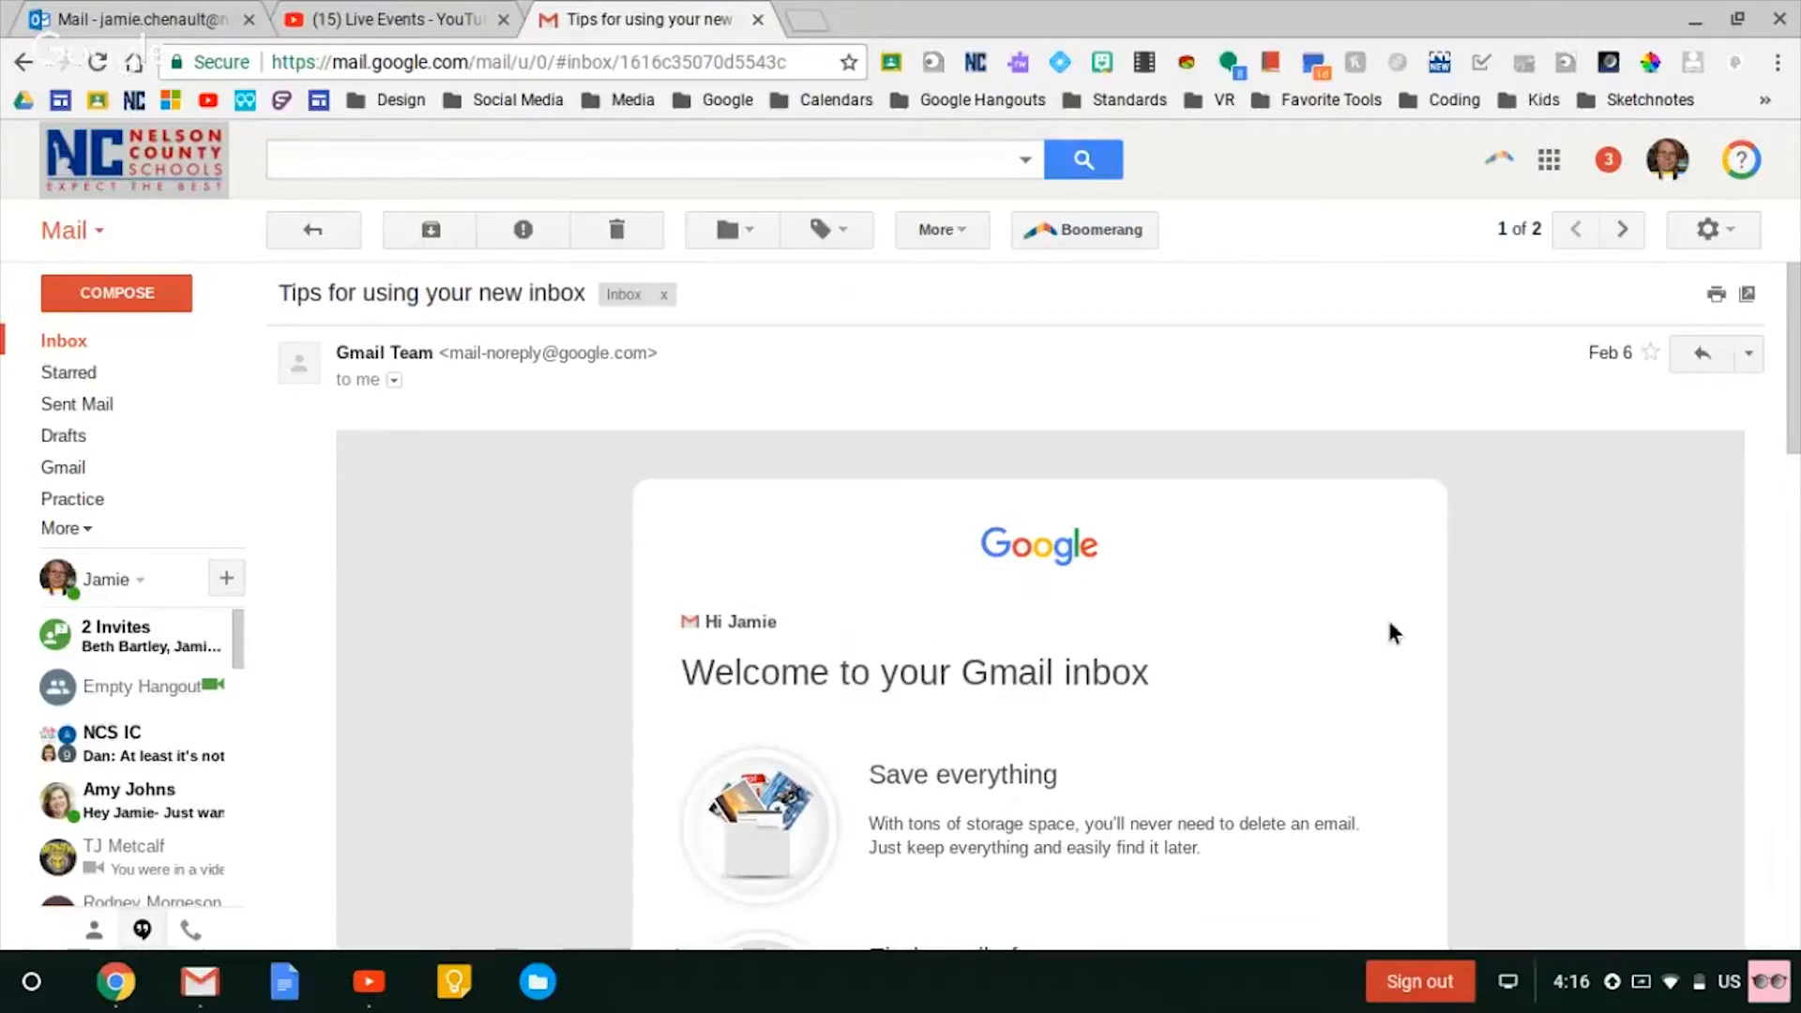
left_click(298, 239)
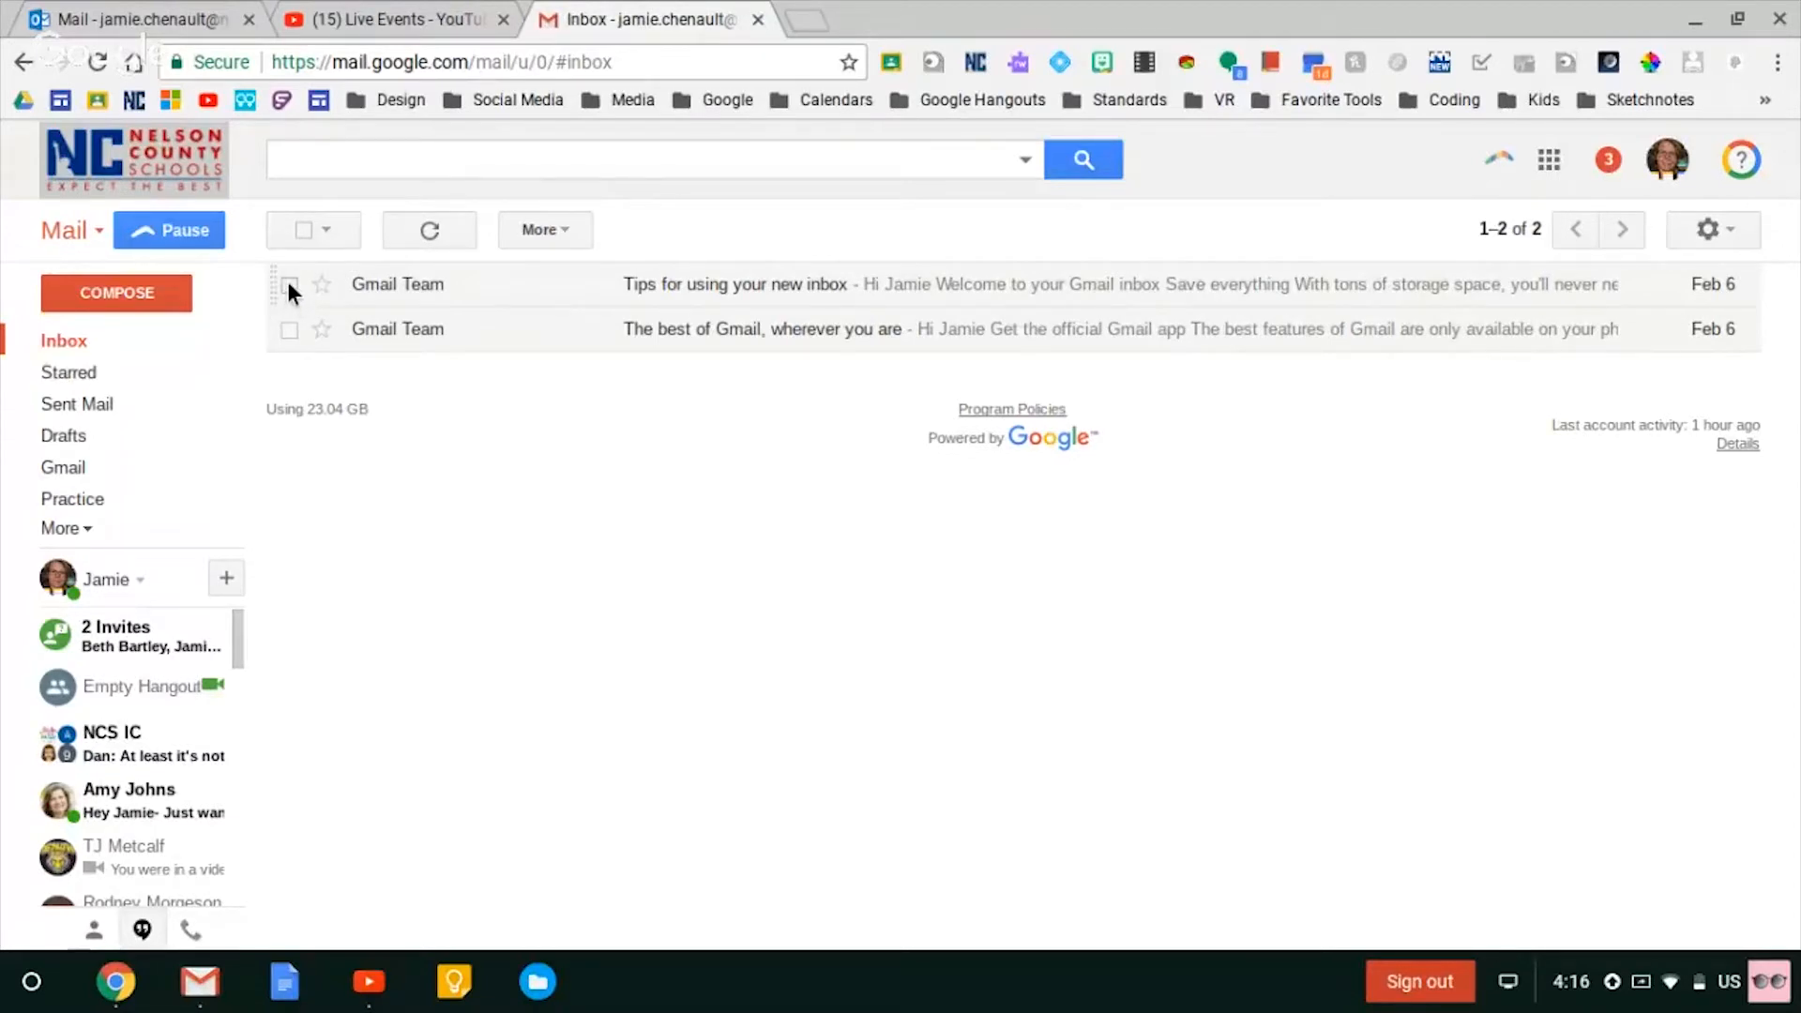
- Select the two Gmail Team emails one at a time and clear both selections
left_click(289, 285)
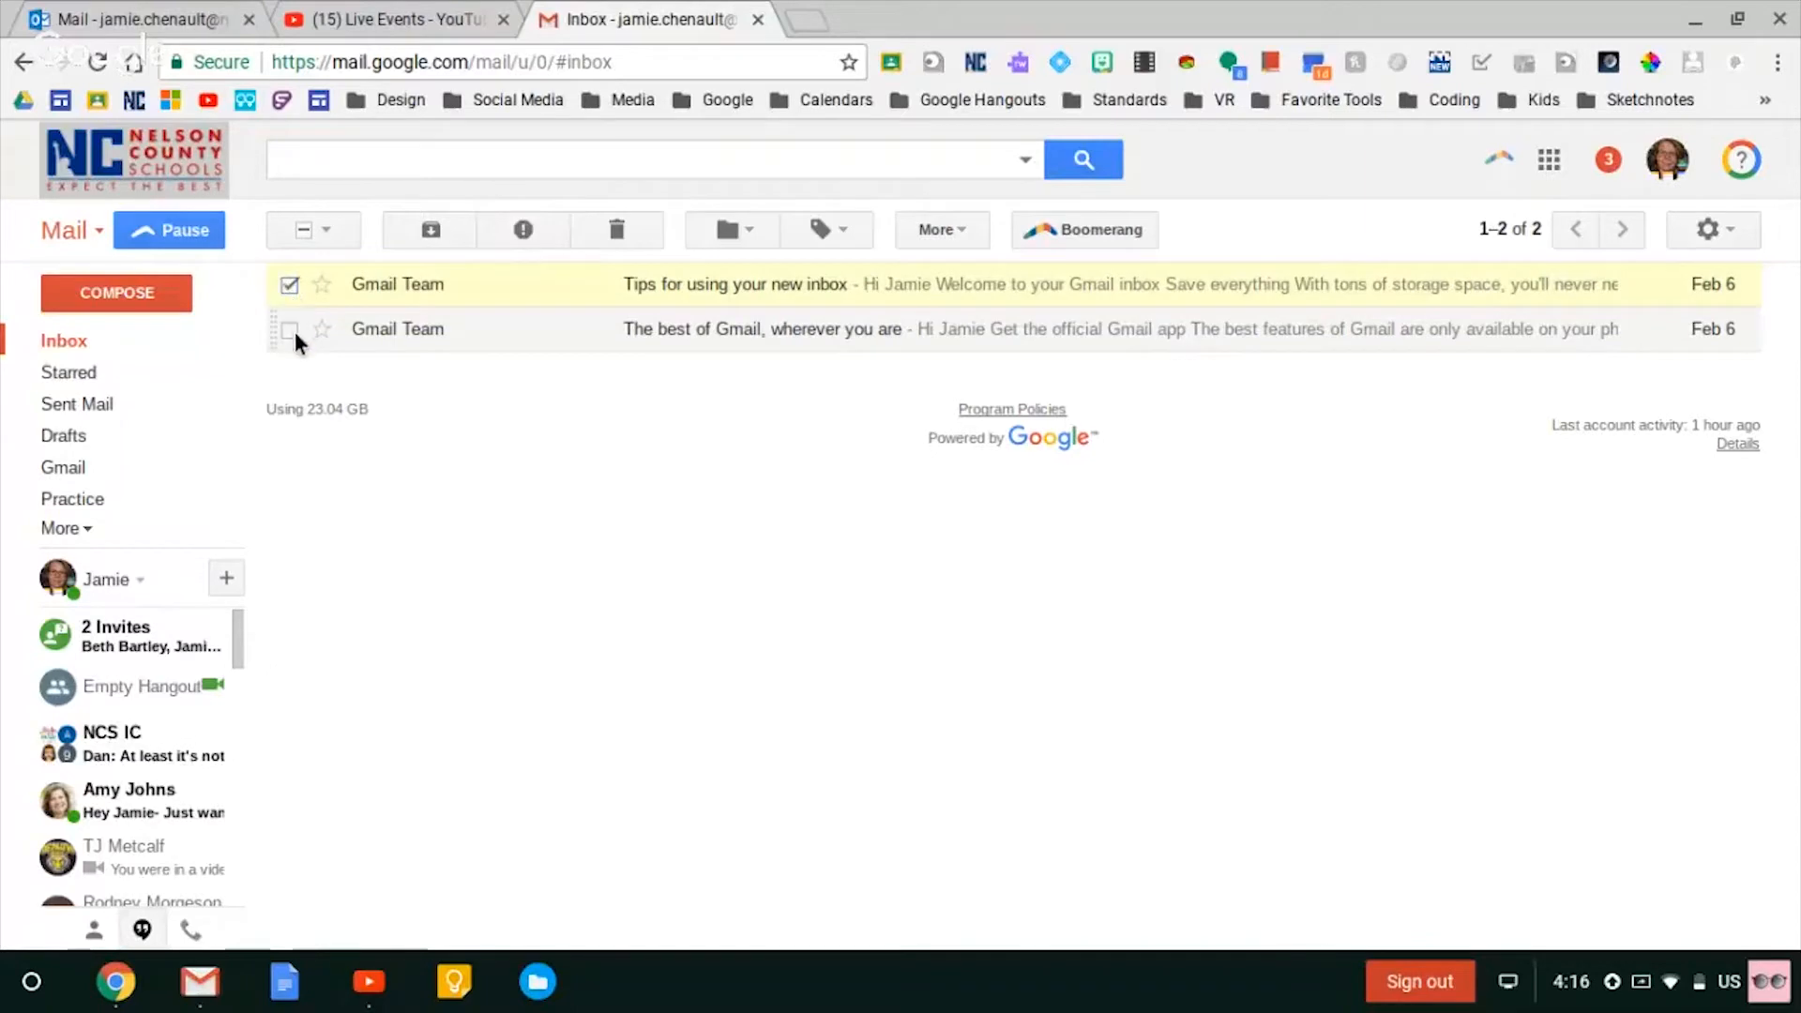
left_click(288, 329)
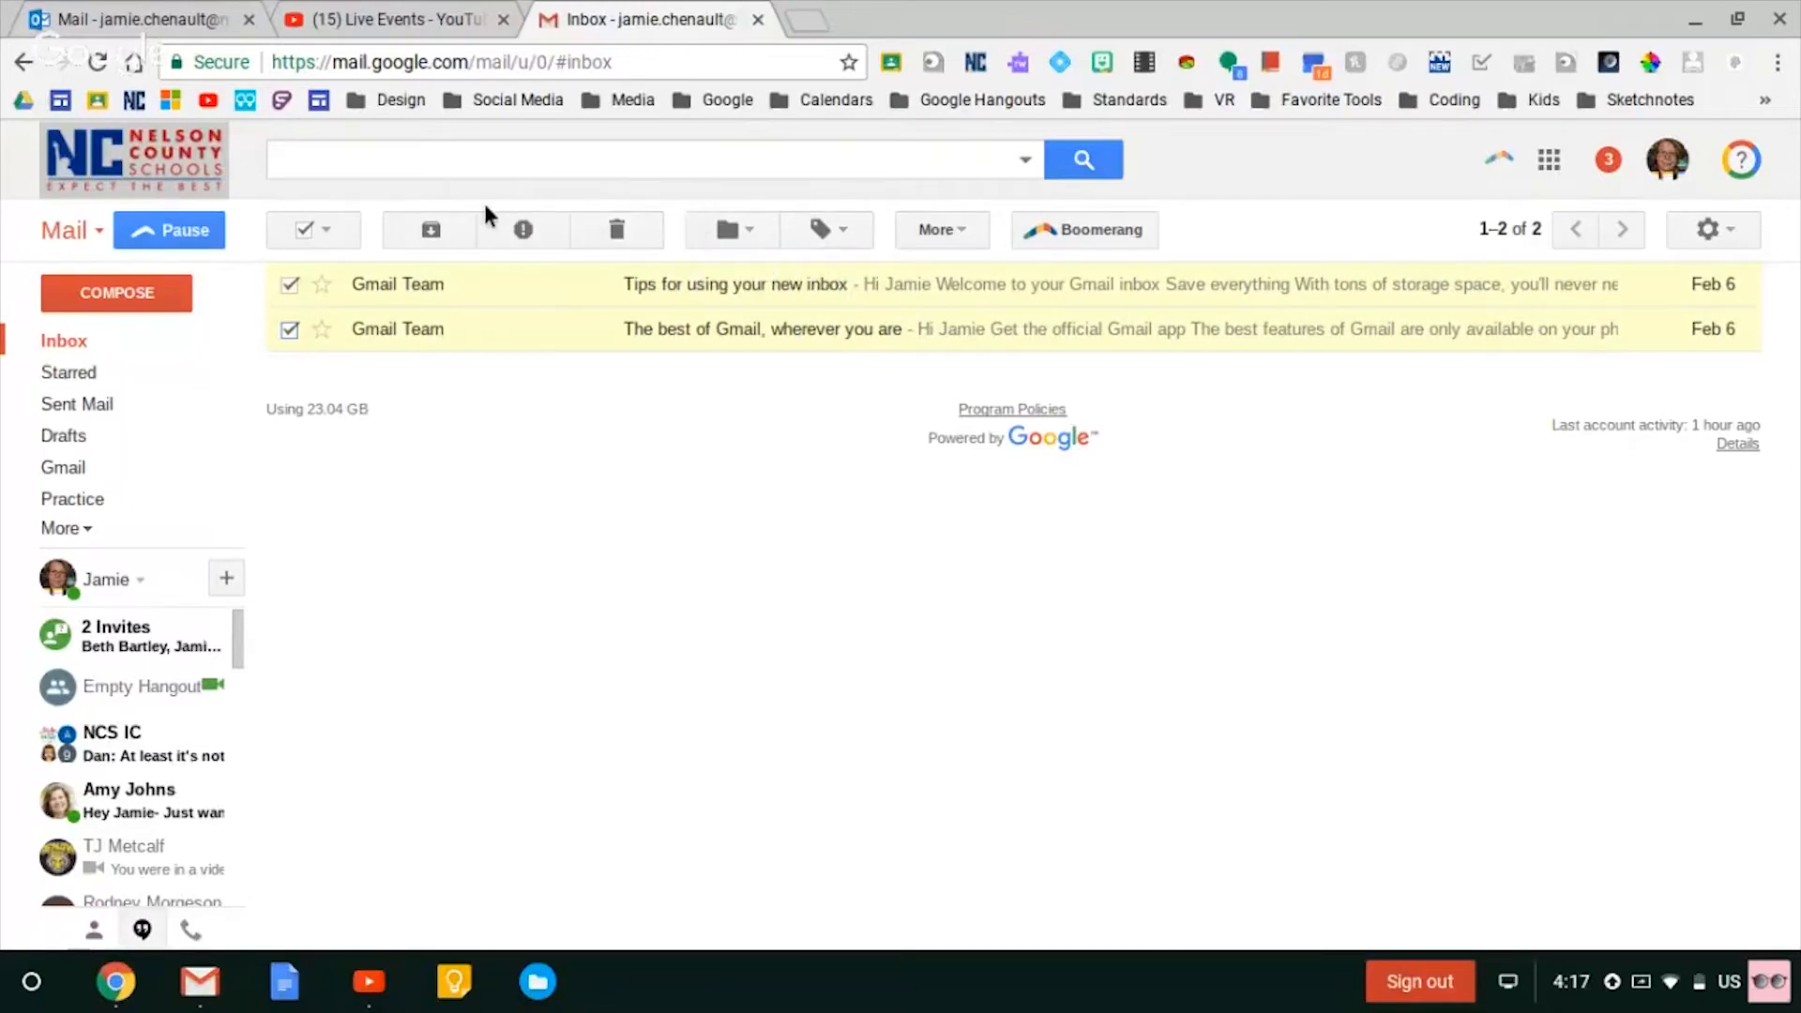
left_click(286, 329)
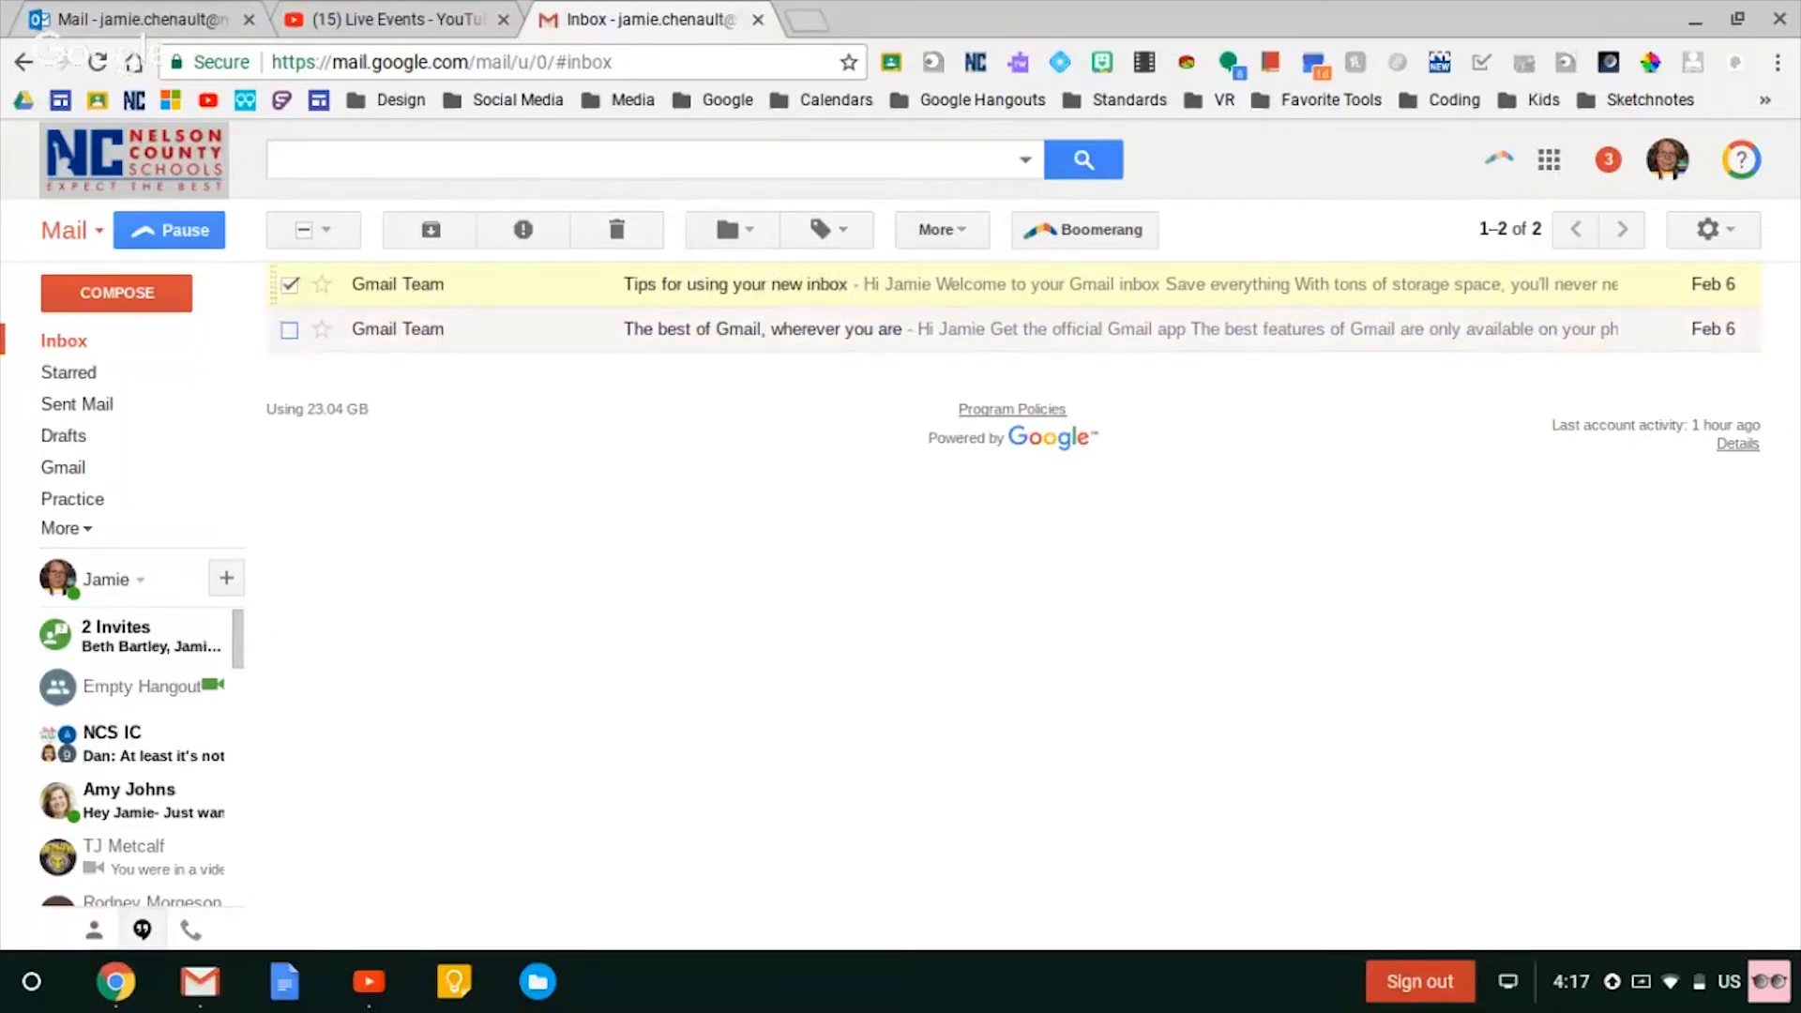
left_click(289, 285)
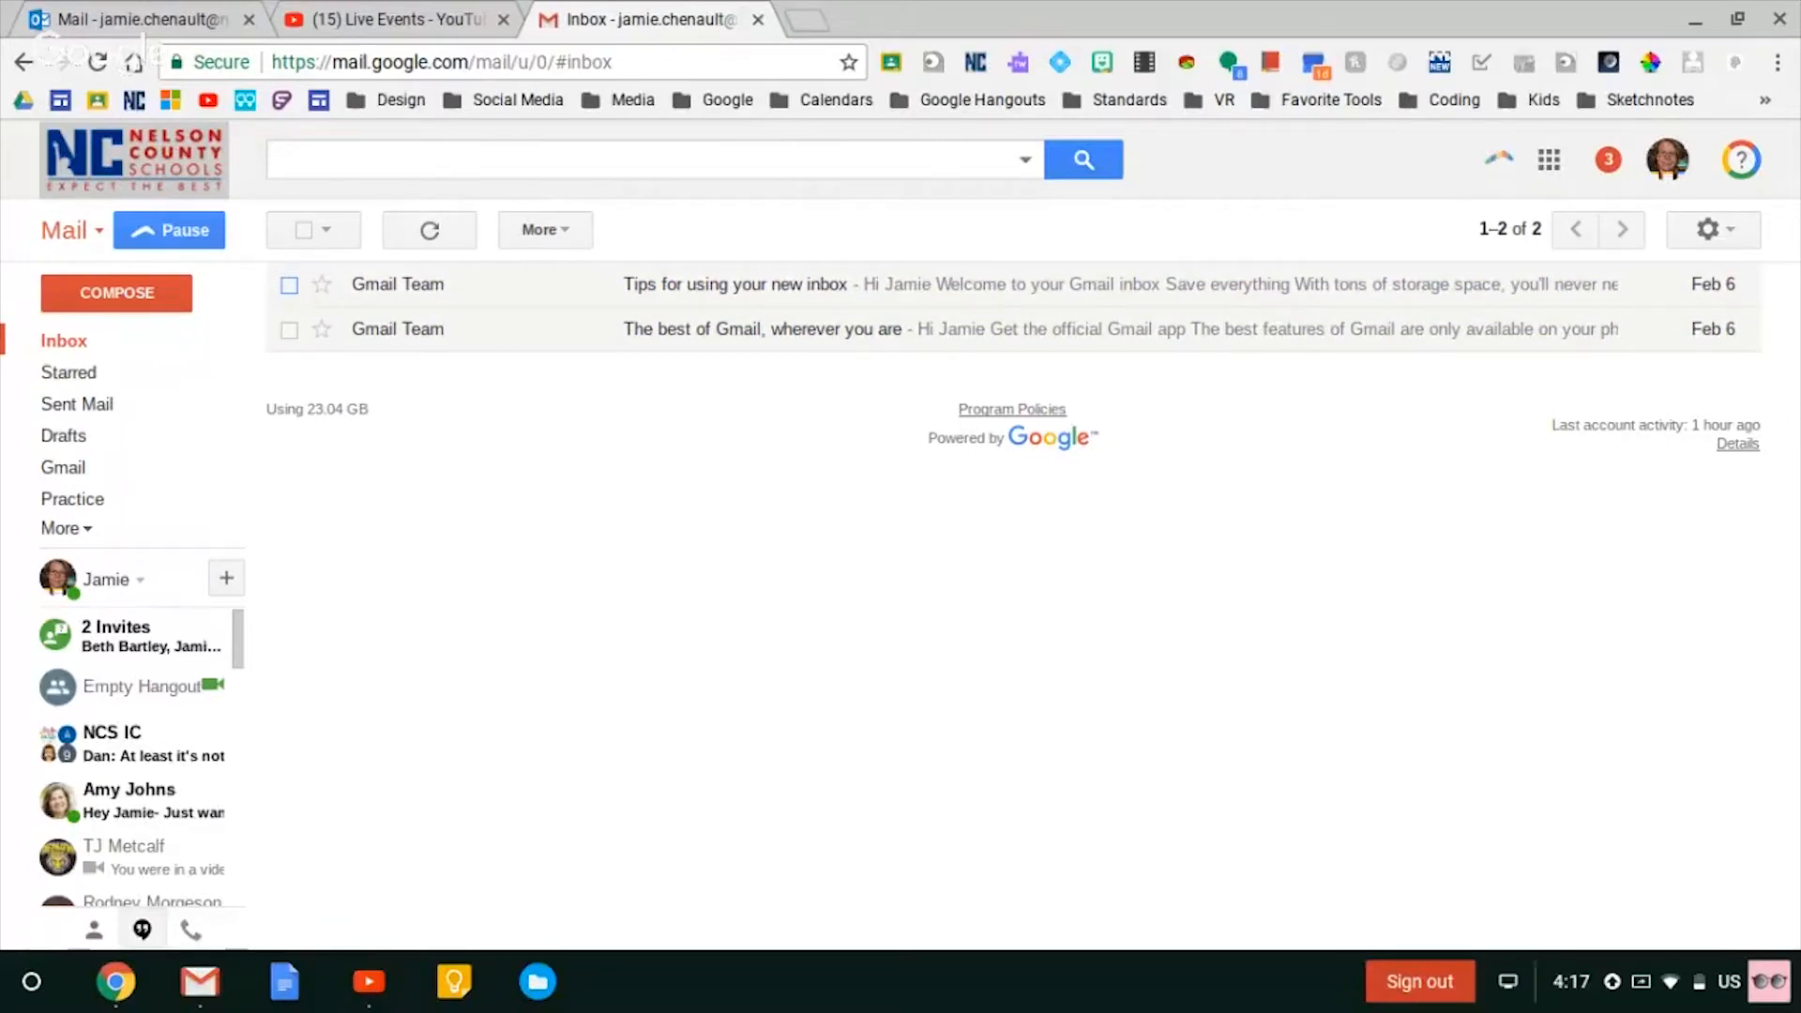
- Select all emails in the inbox and review the additional folders and the destinations available for moving them
left_click(303, 230)
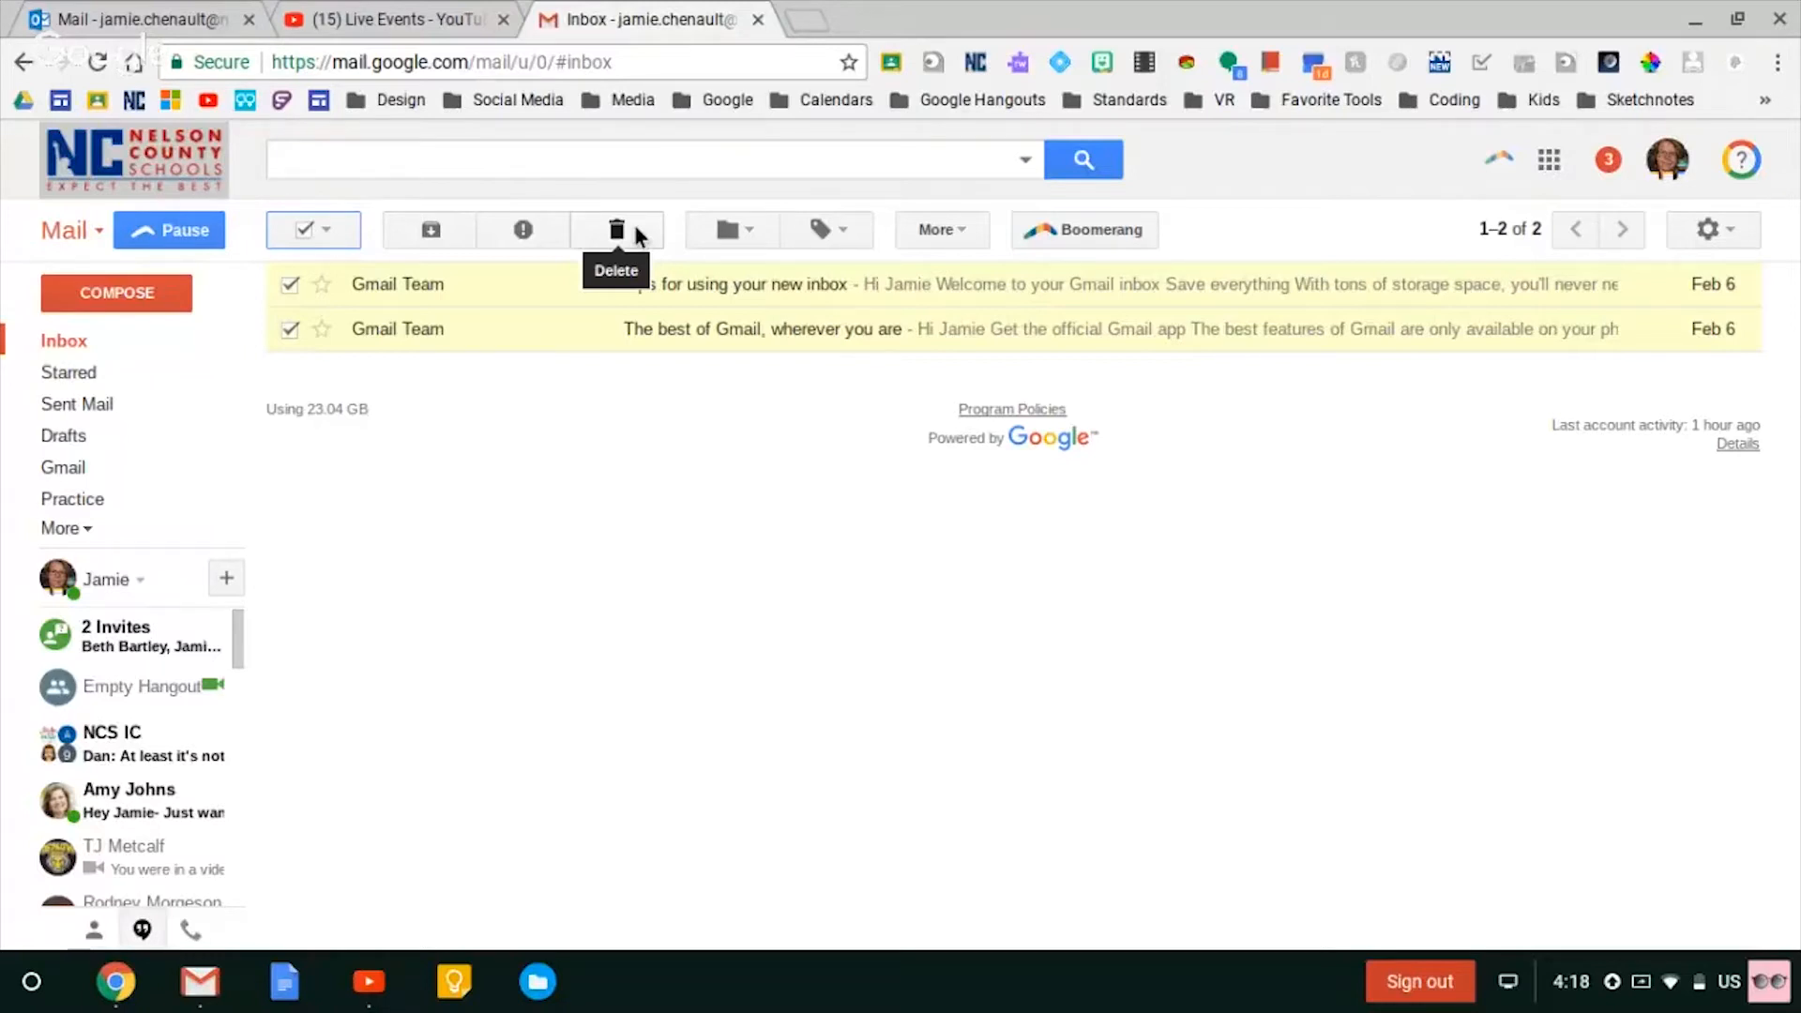
left_click(73, 530)
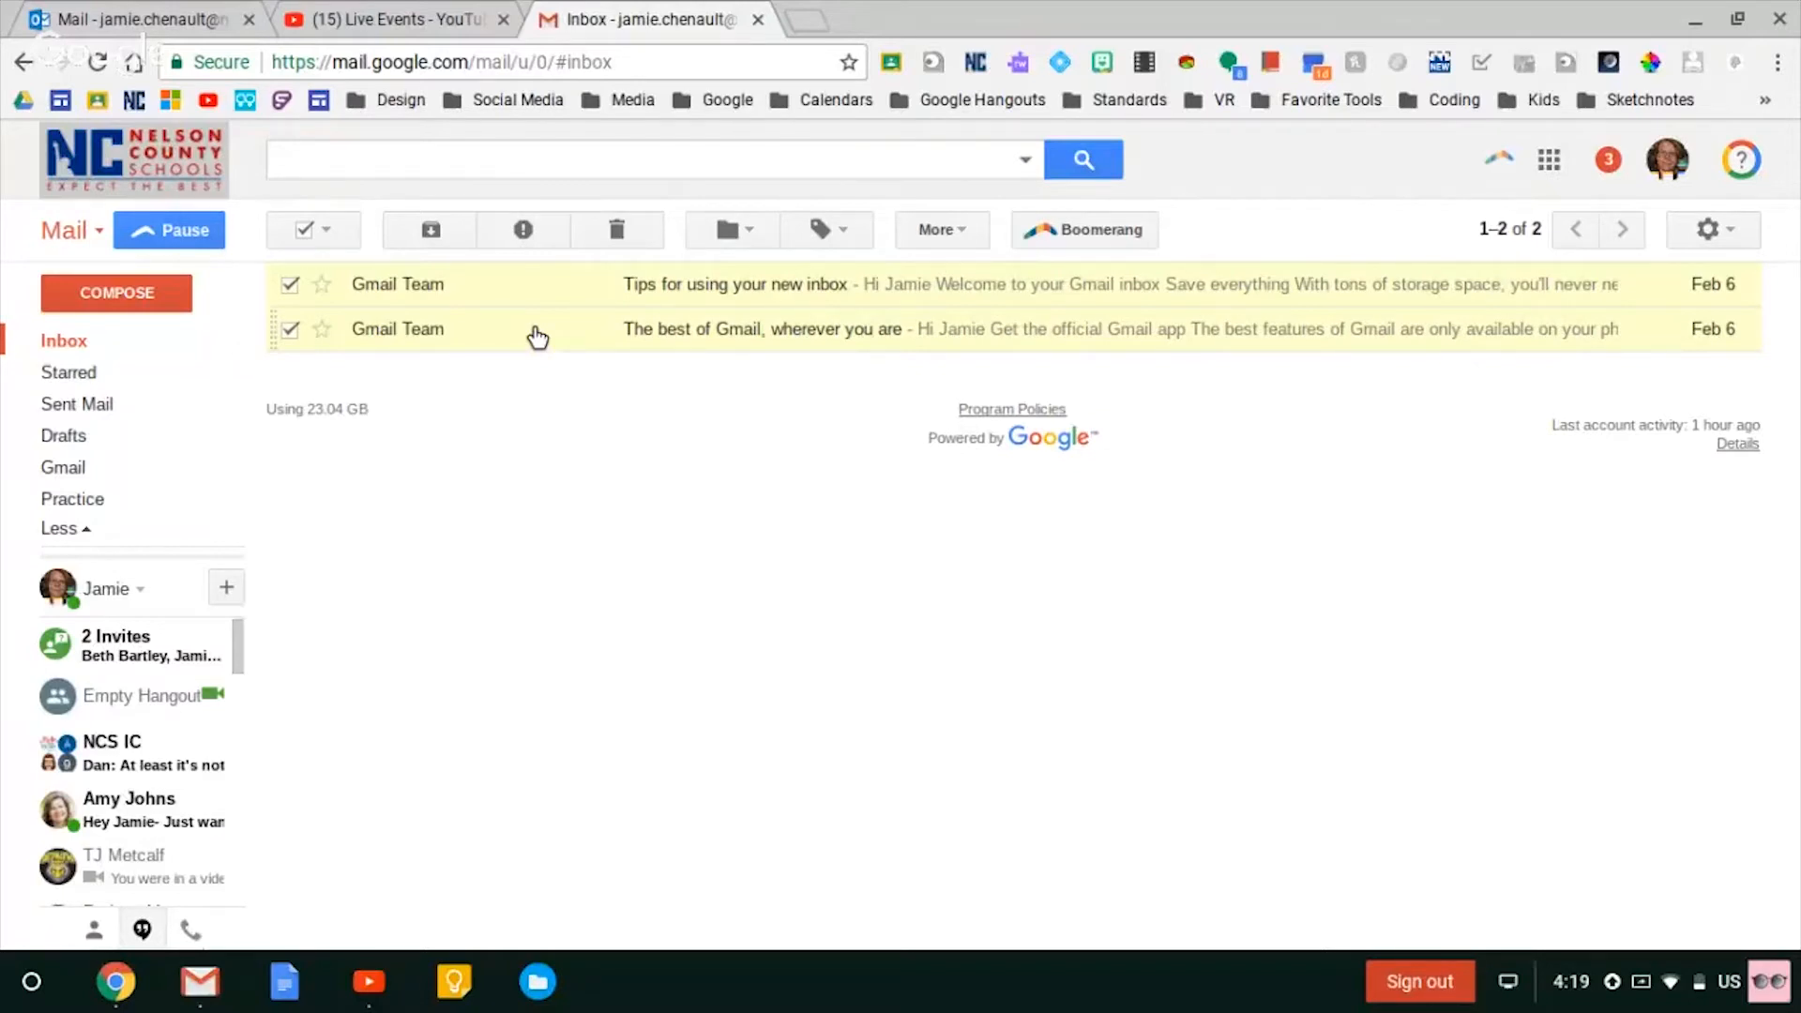
mouse_move(60, 531)
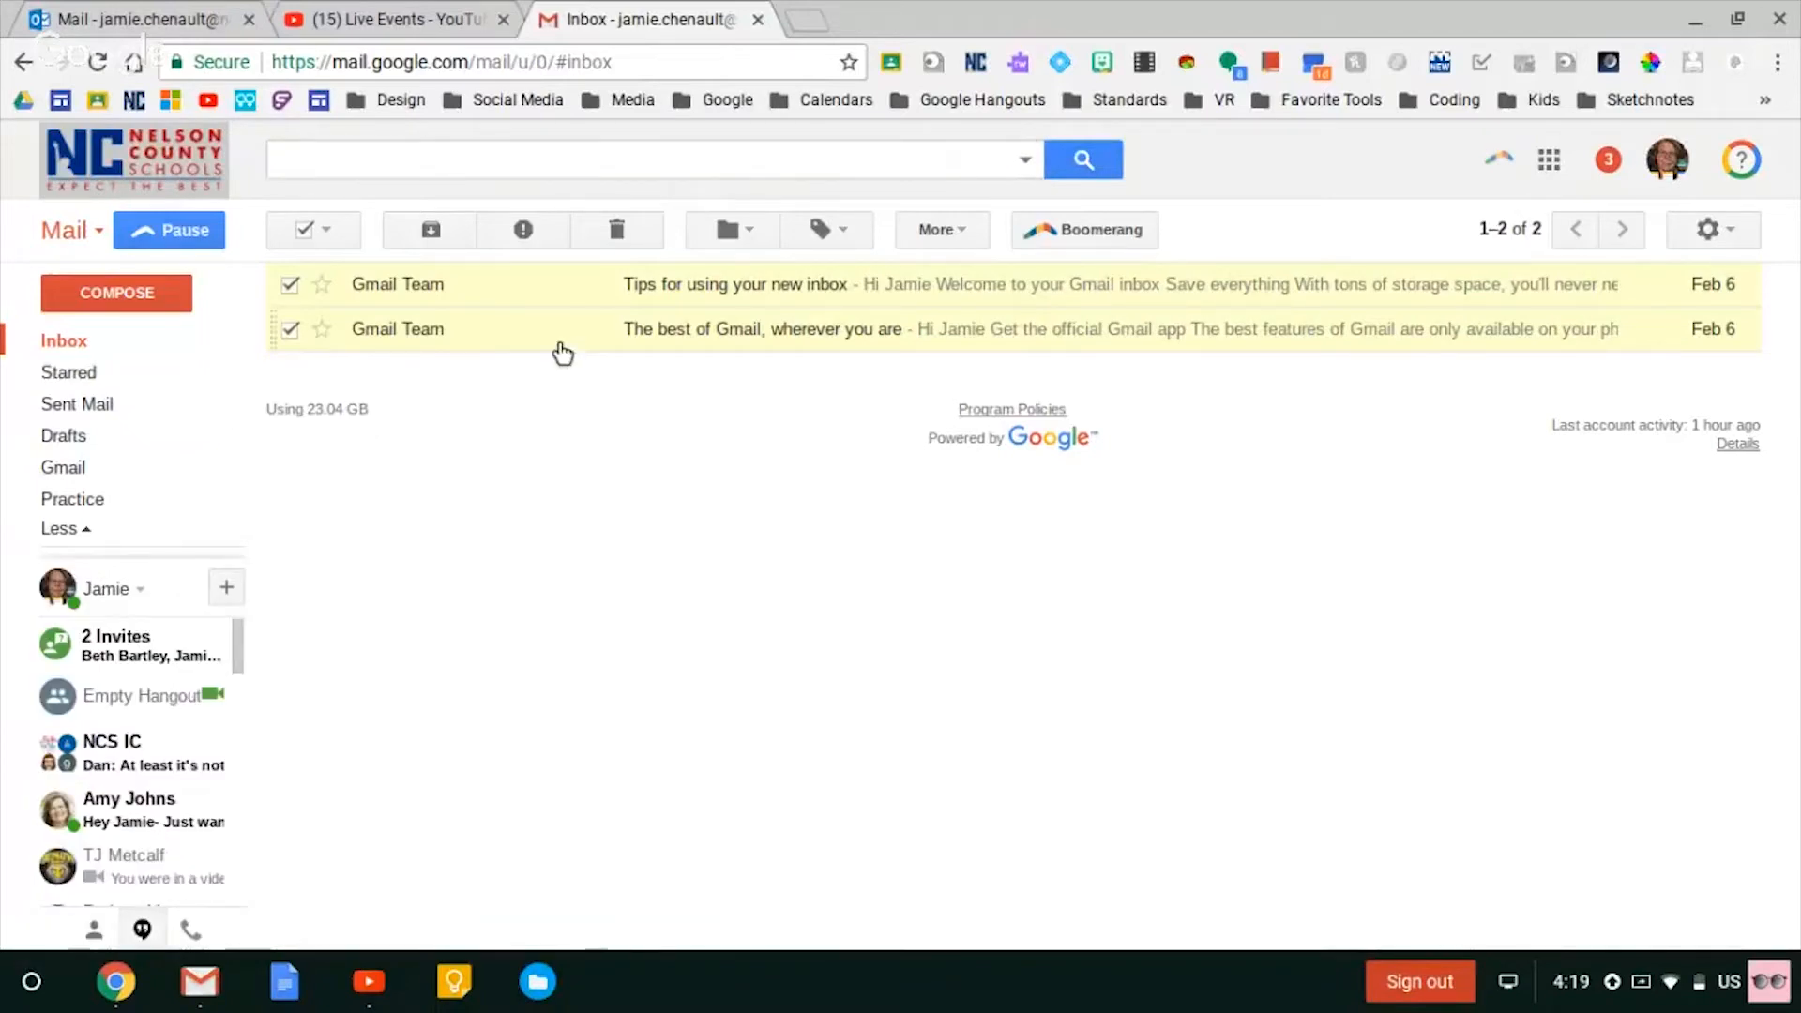
left_click(748, 231)
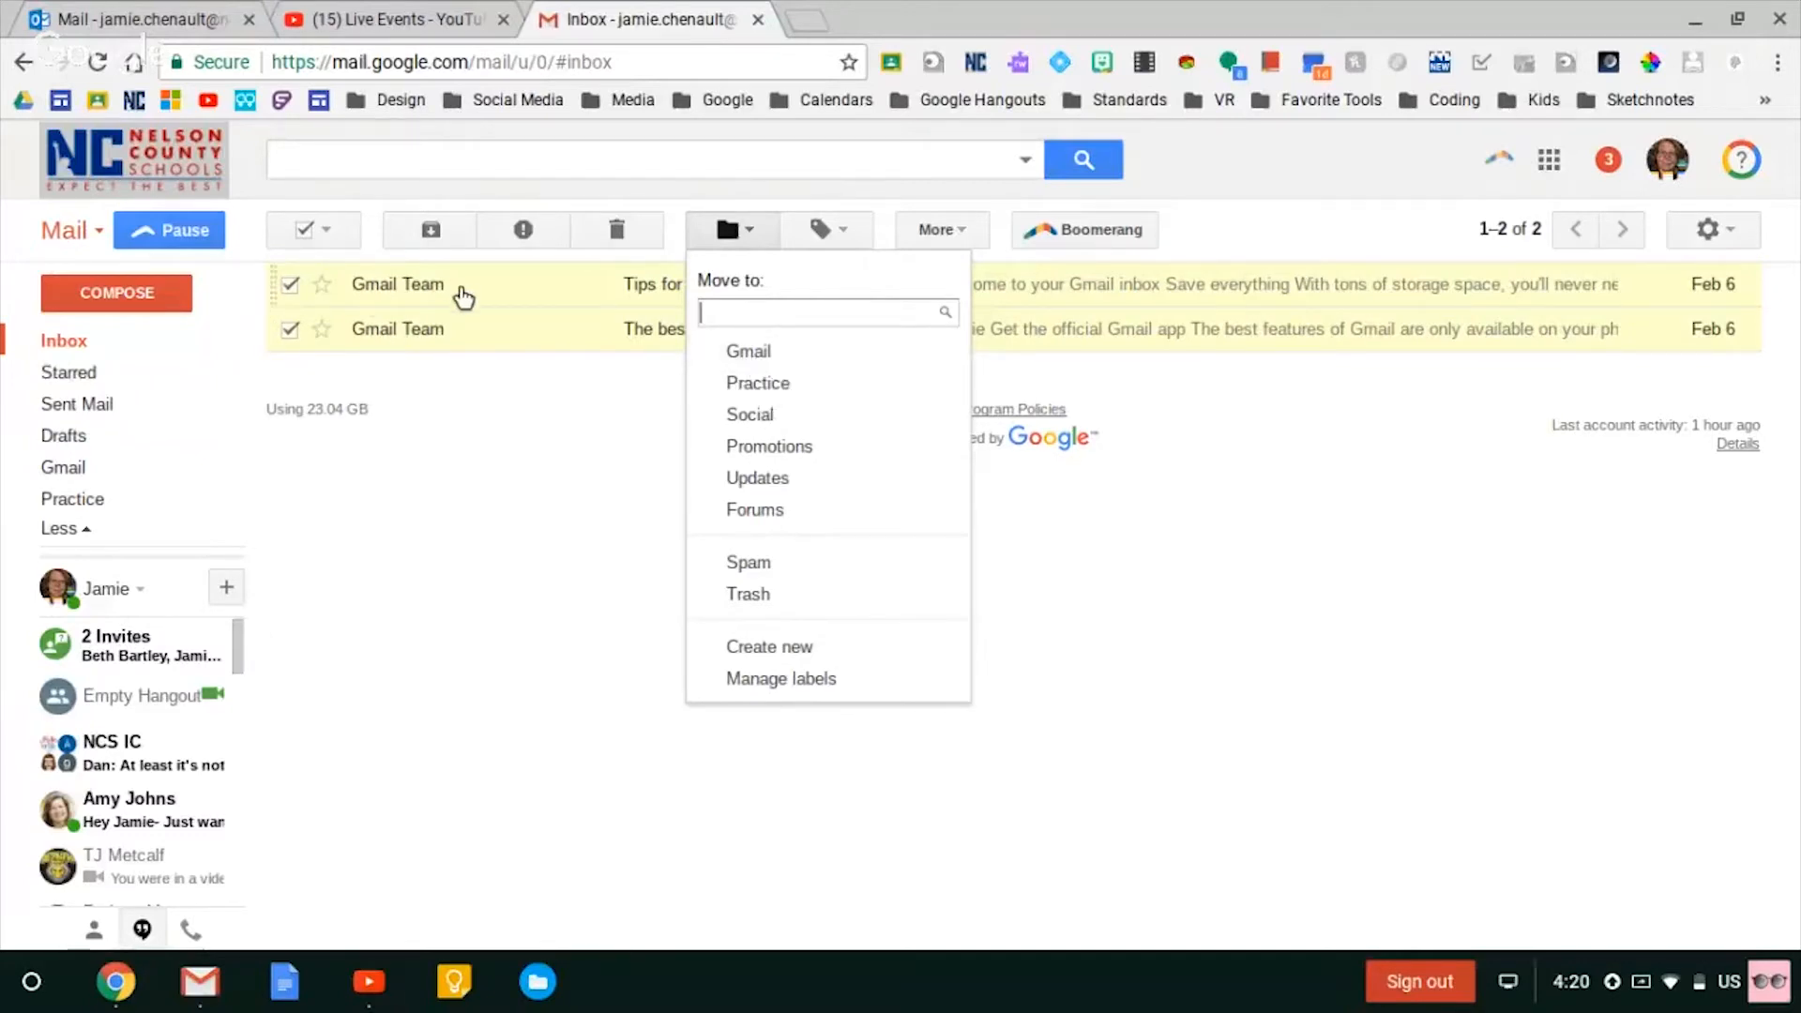
left_click(489, 389)
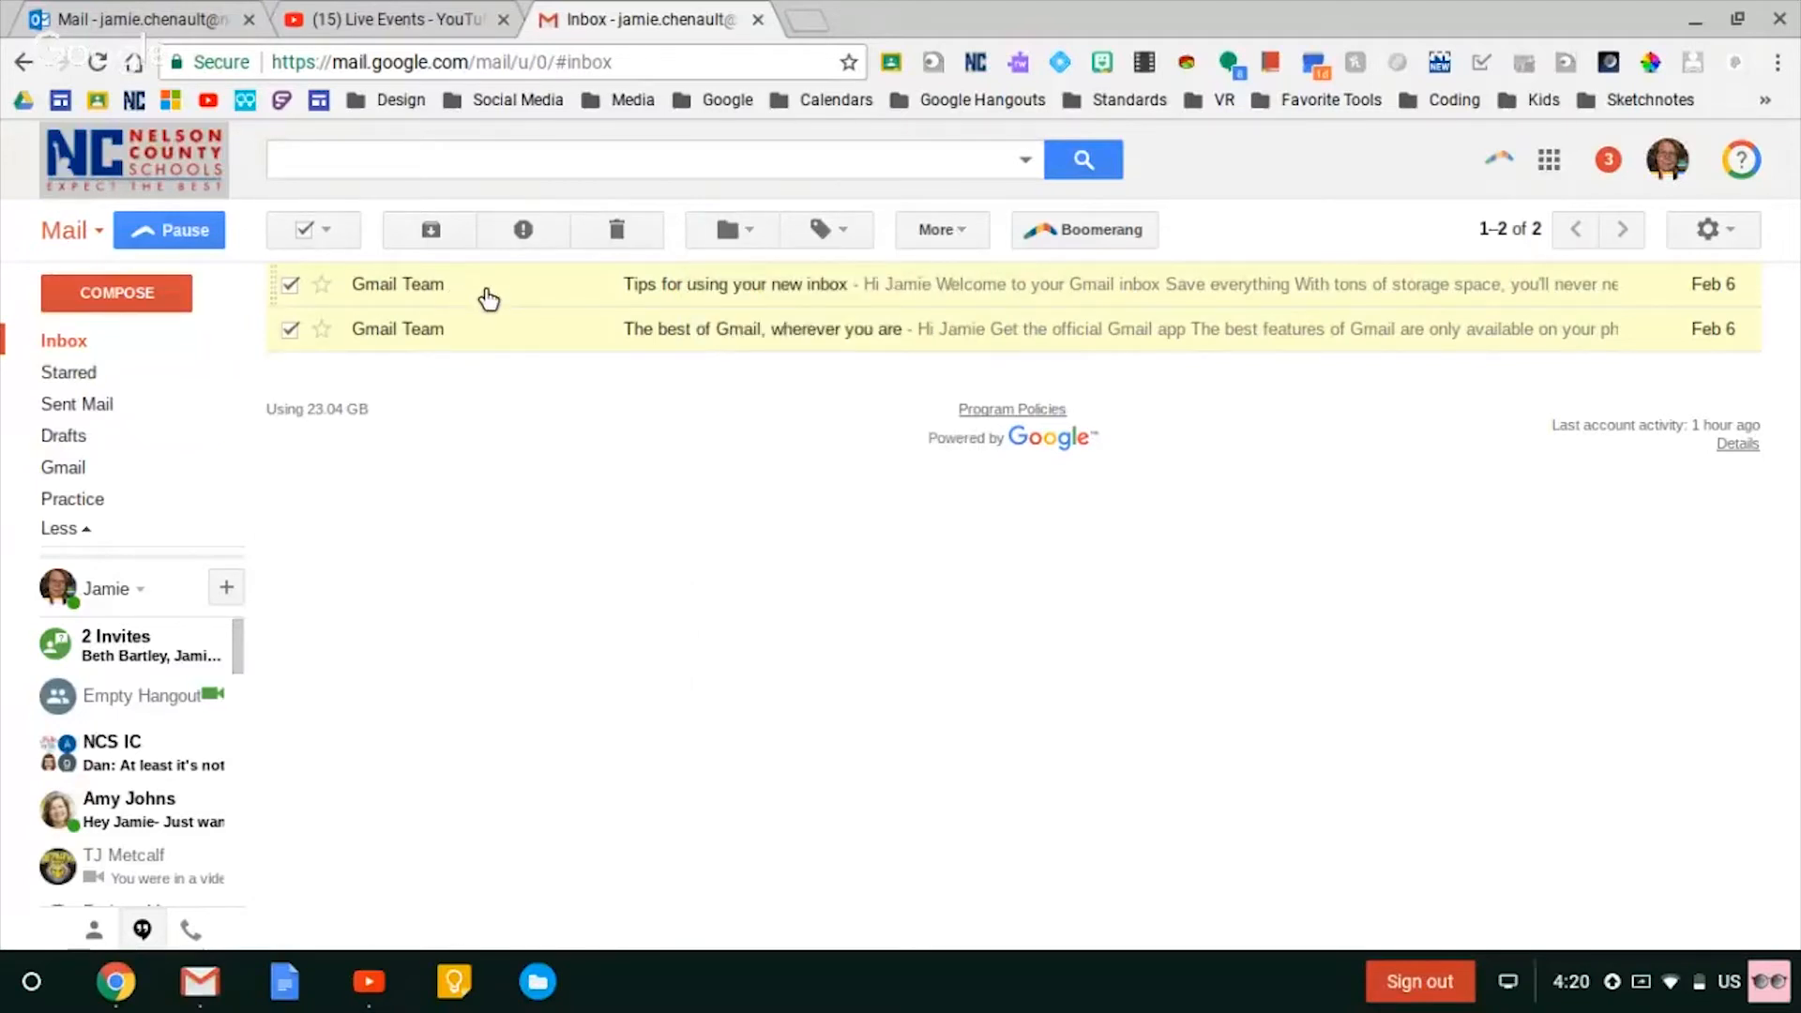
left_click_drag(487, 299, 358, 329)
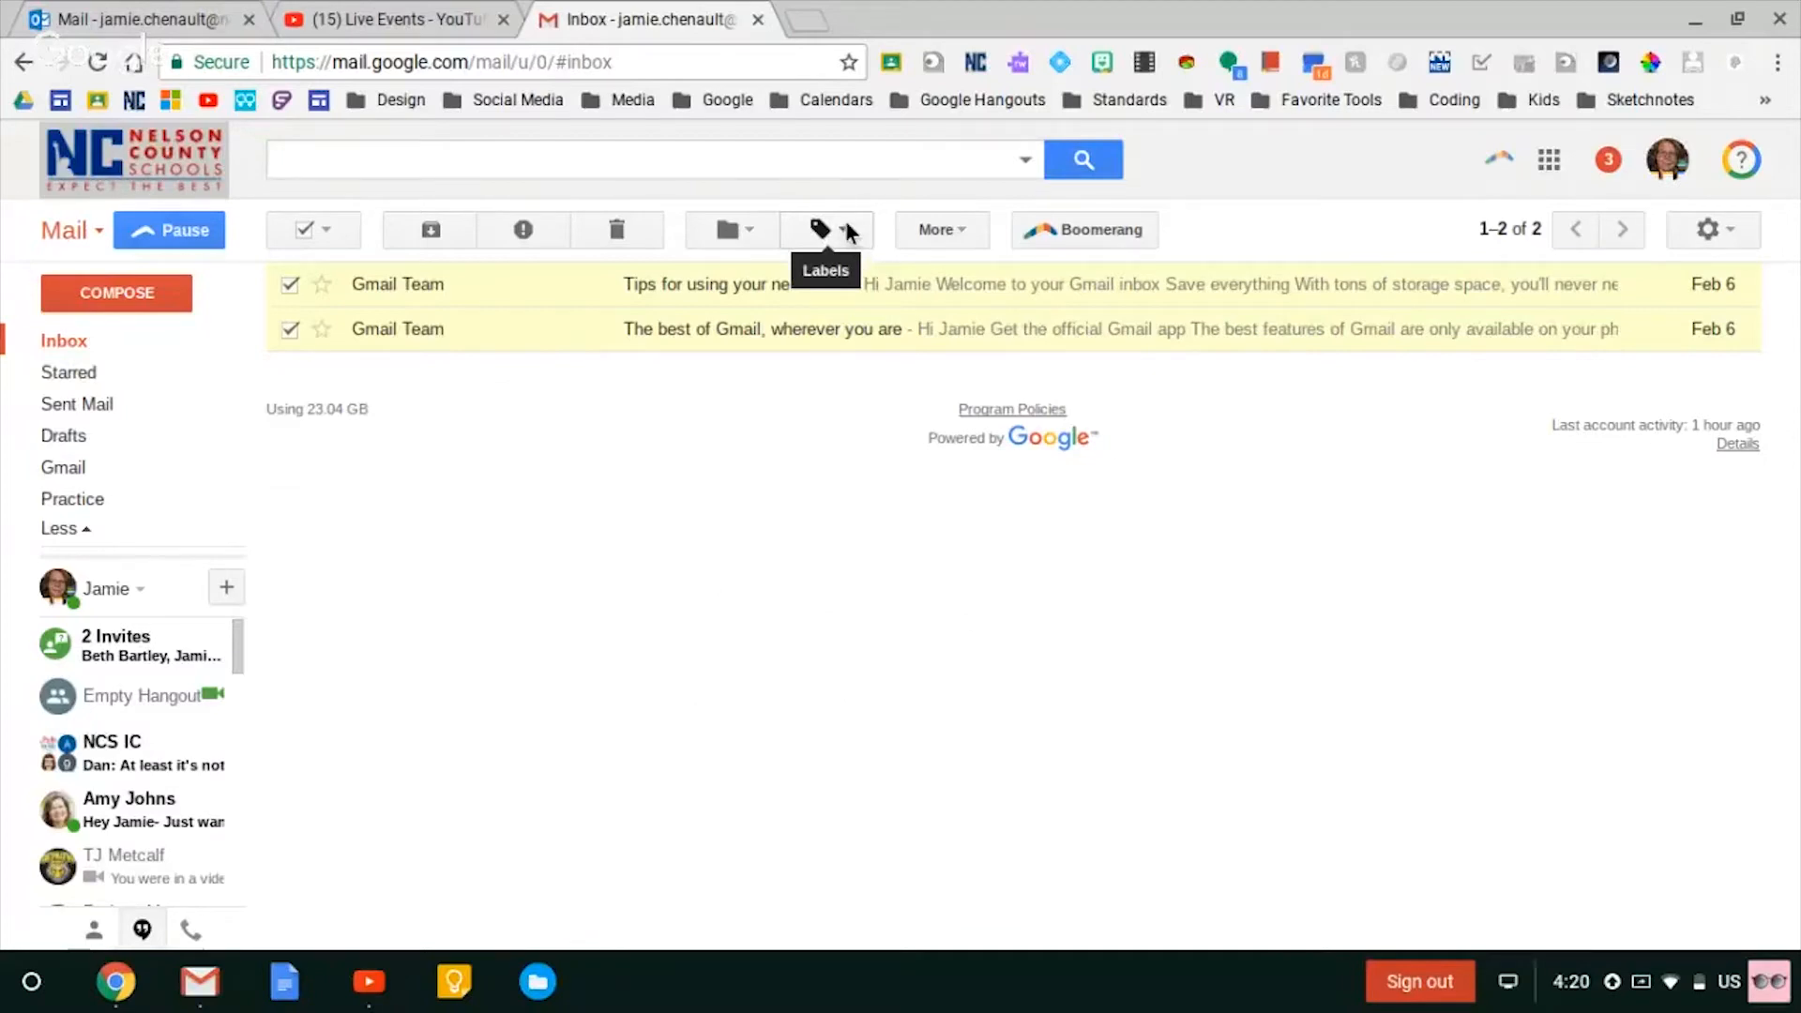
- Apply the Gmail and Practice labels to both selected Gmail Team emails
mouse_move(56, 466)
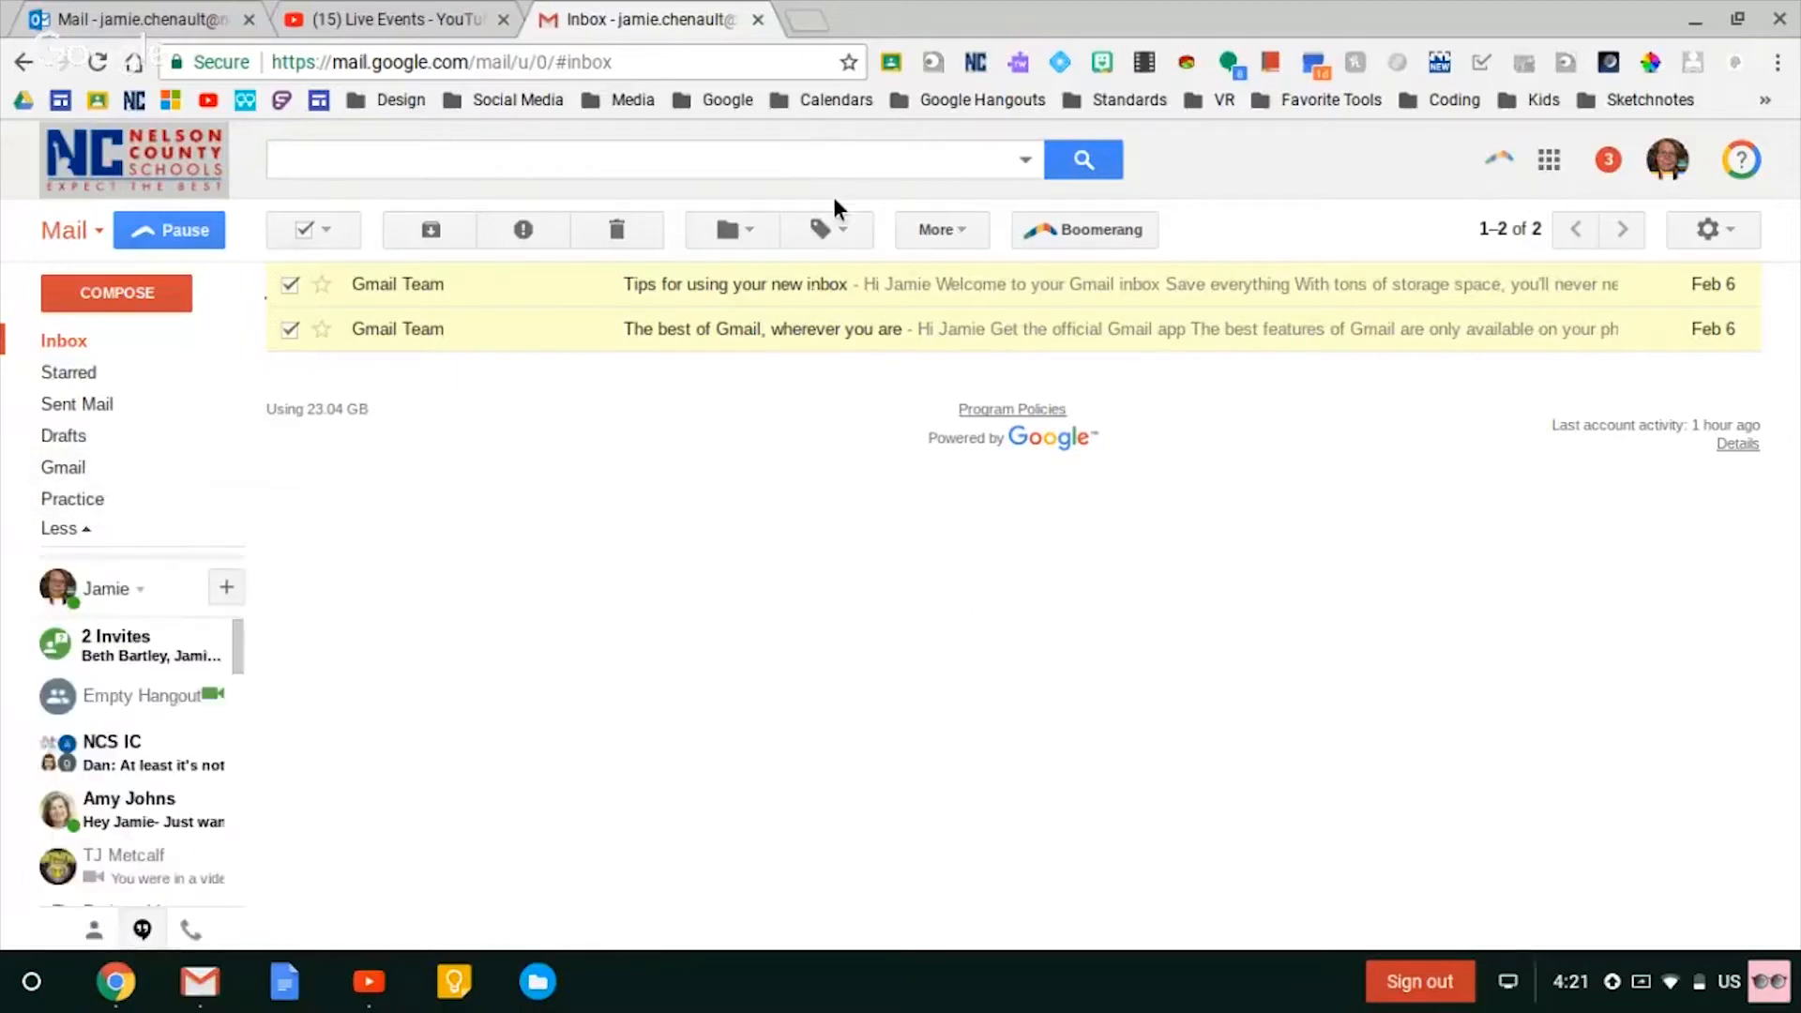
left_click(841, 225)
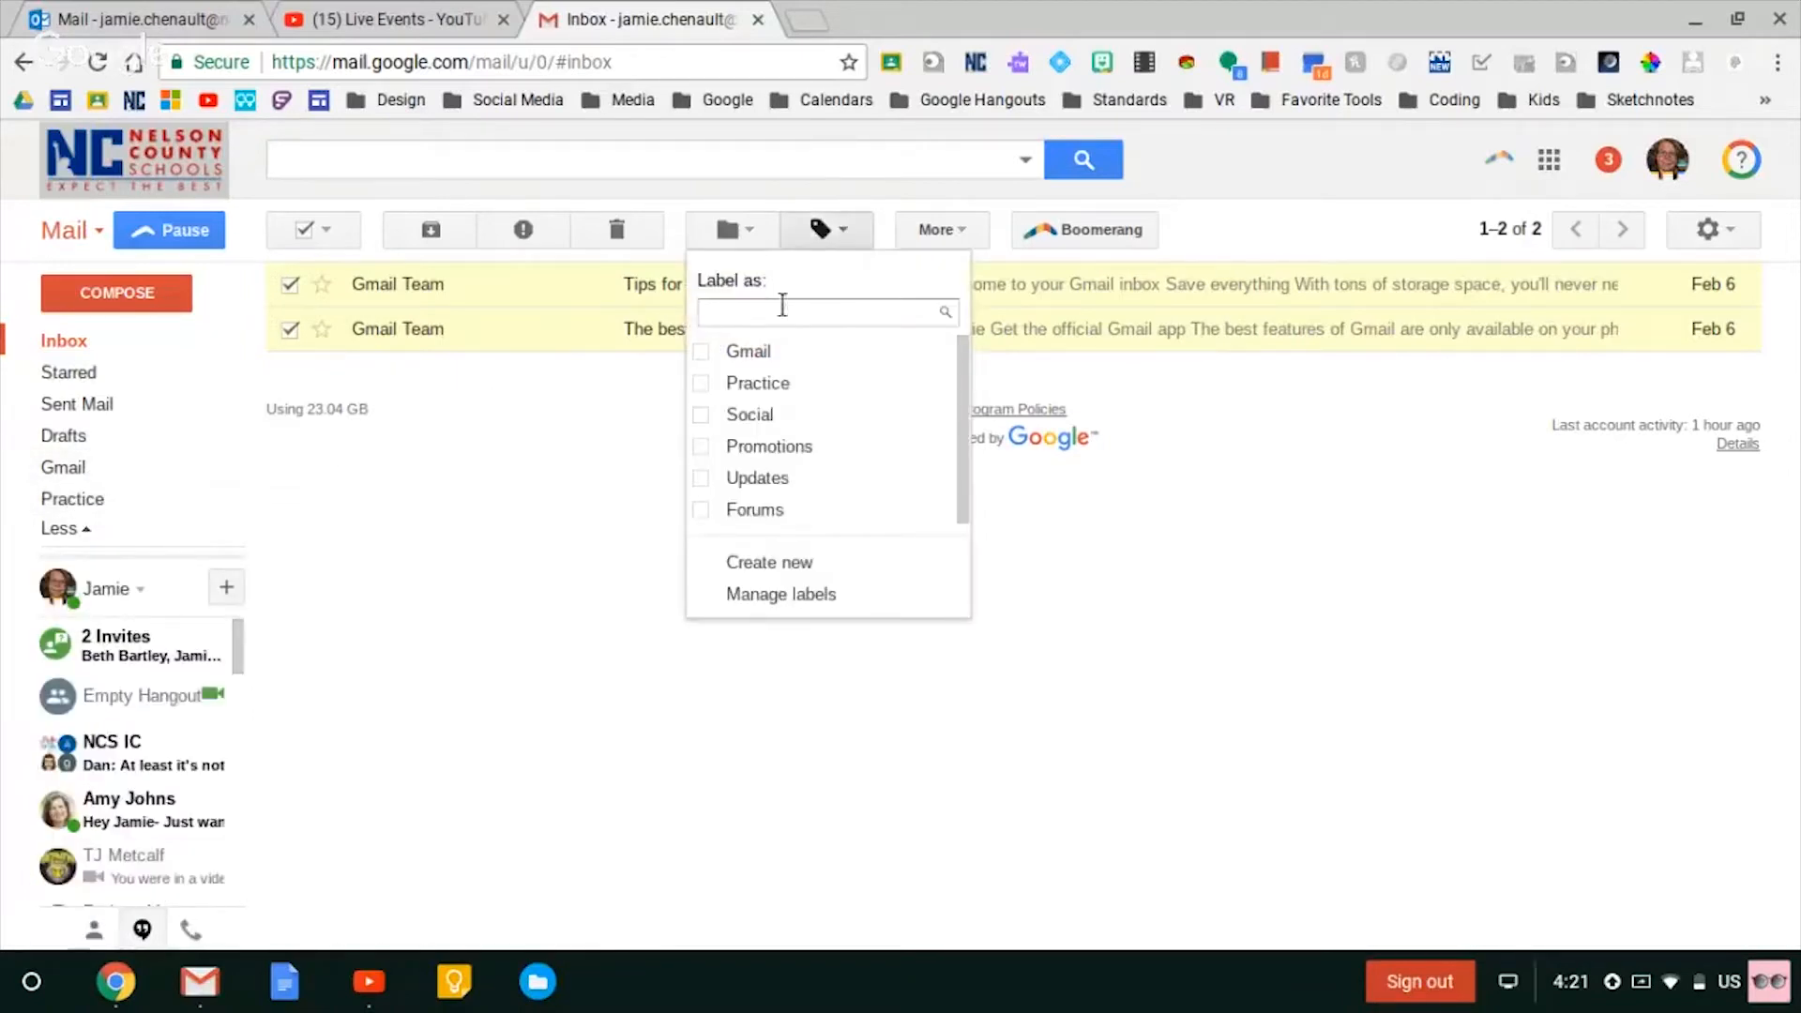
left_click(705, 356)
left_click(706, 384)
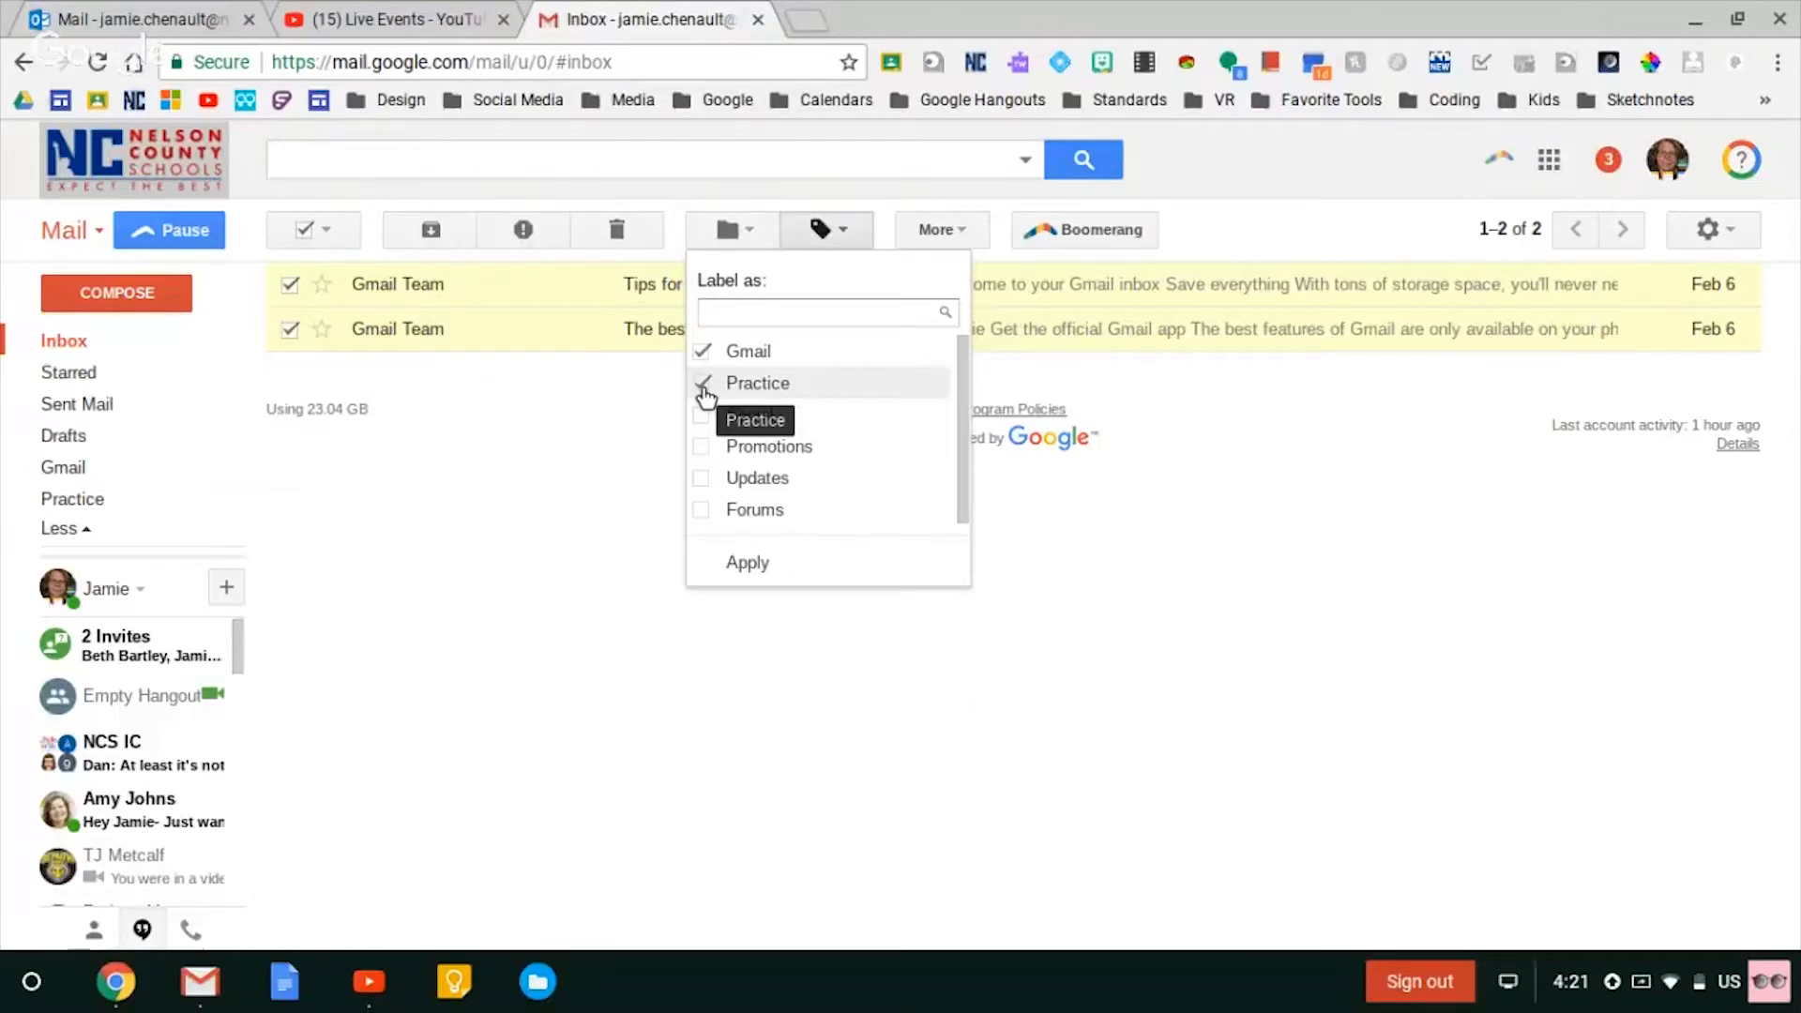
left_click(750, 563)
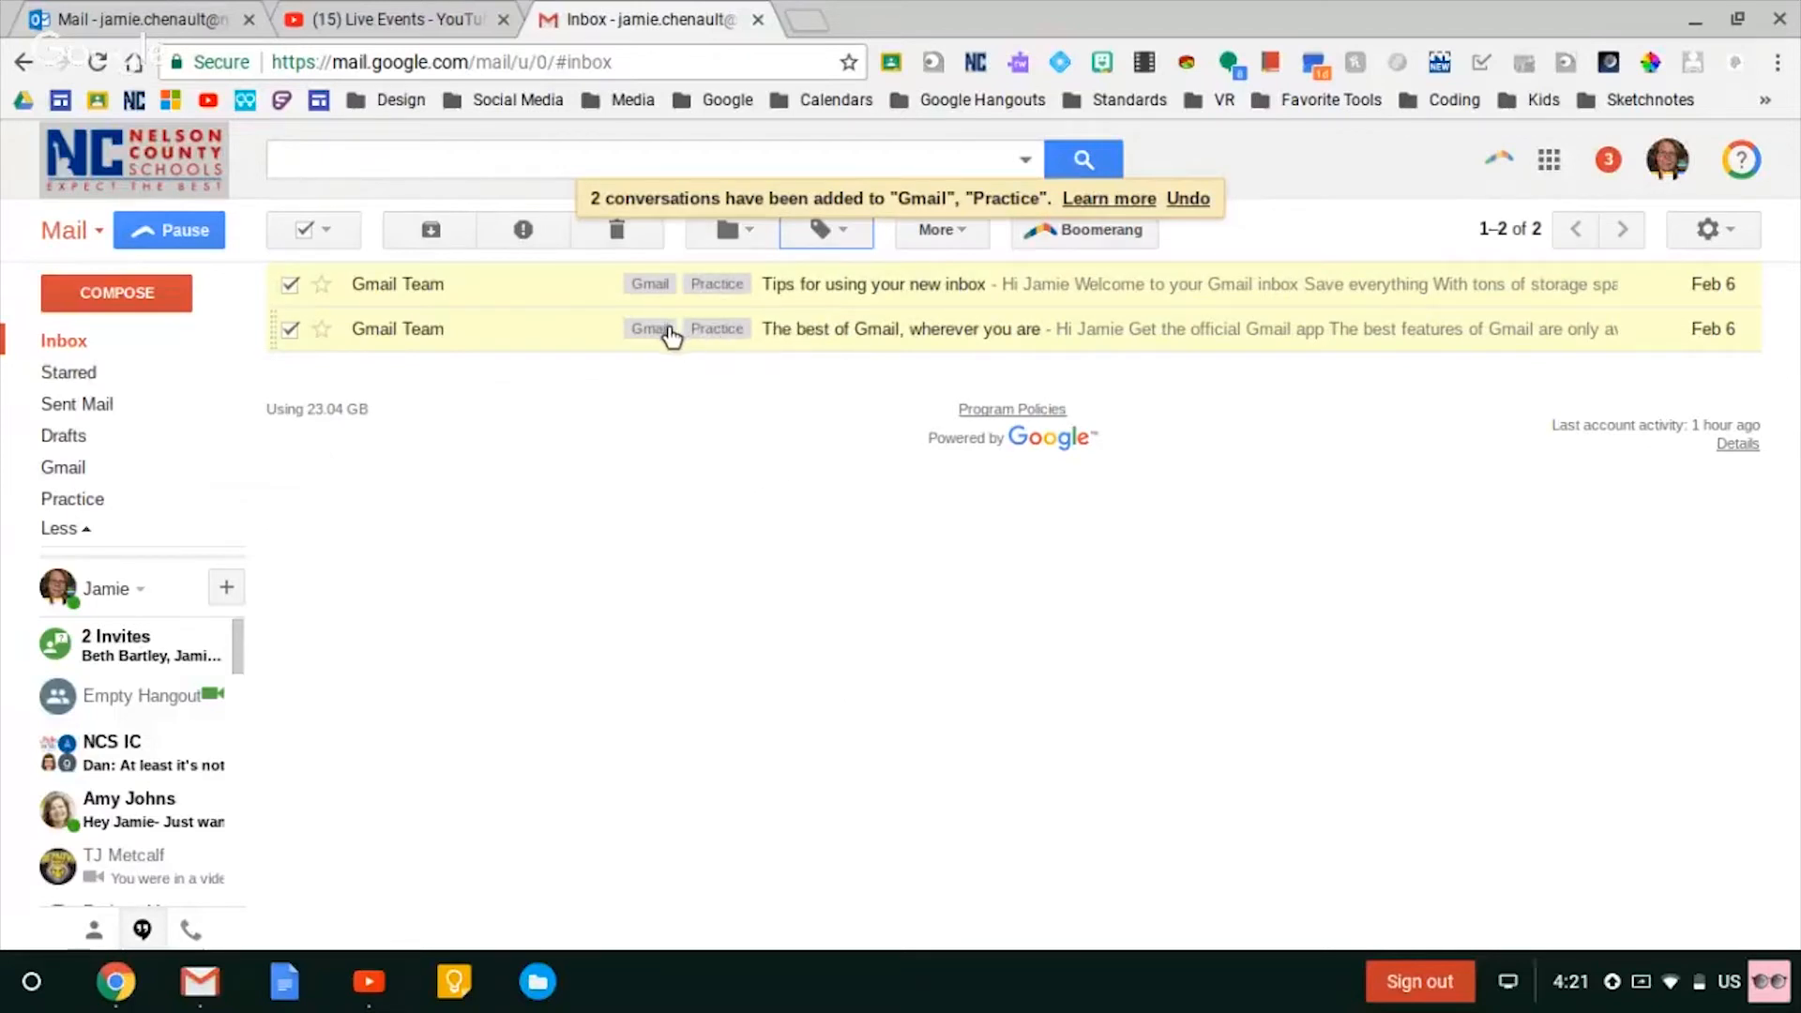
- Remove the Practice label from "The best of Gmail, wherever you are" and check the emails listed under the Gmail and Practice labels
left_click(582, 343)
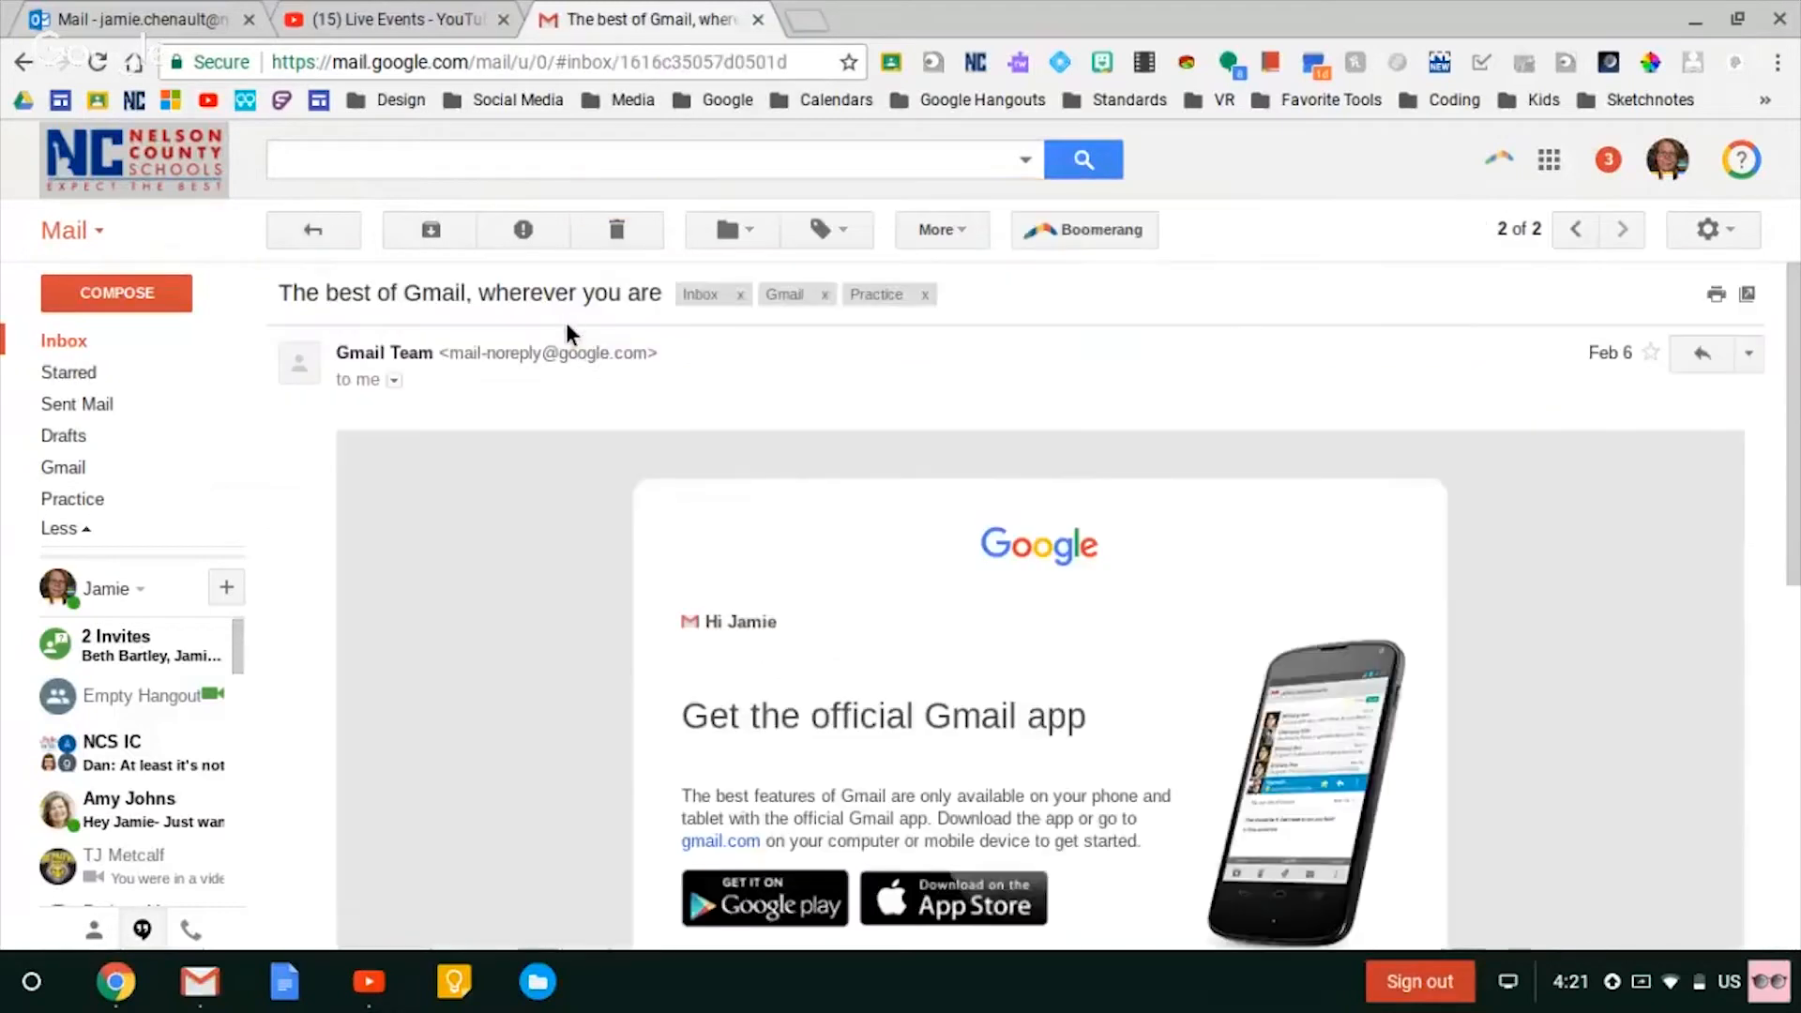
left_click(923, 295)
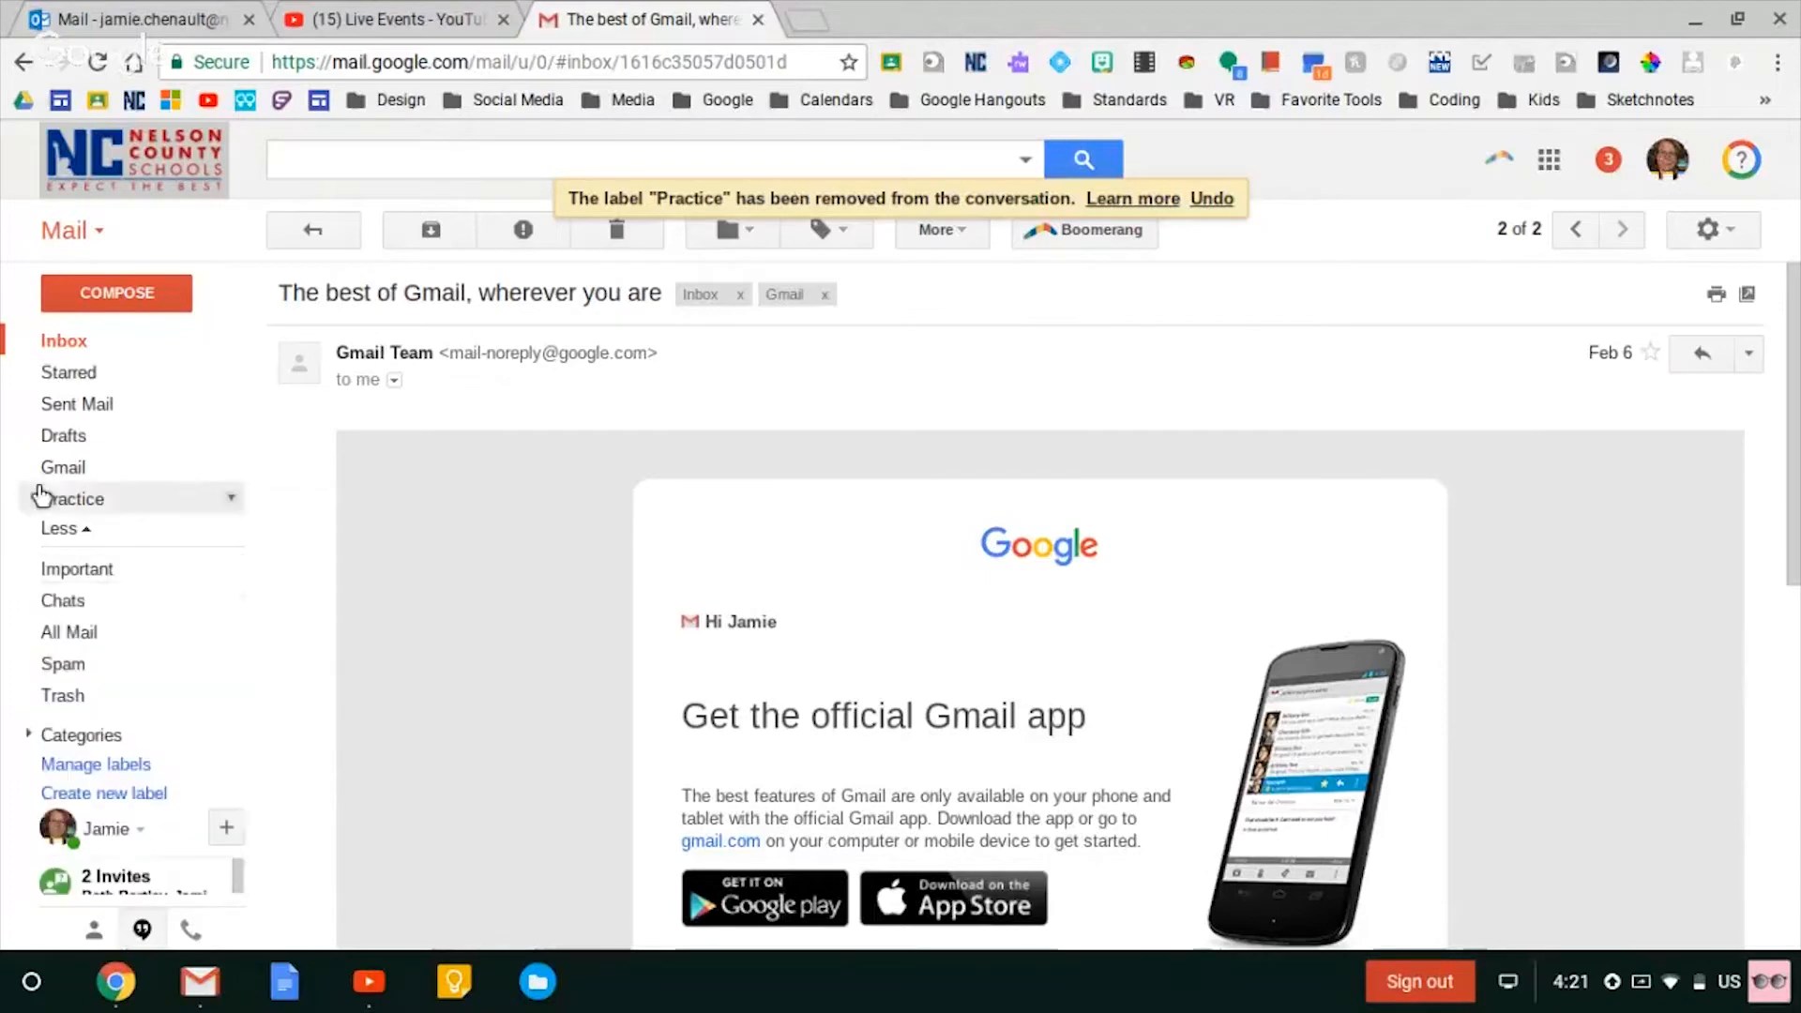
left_click(65, 467)
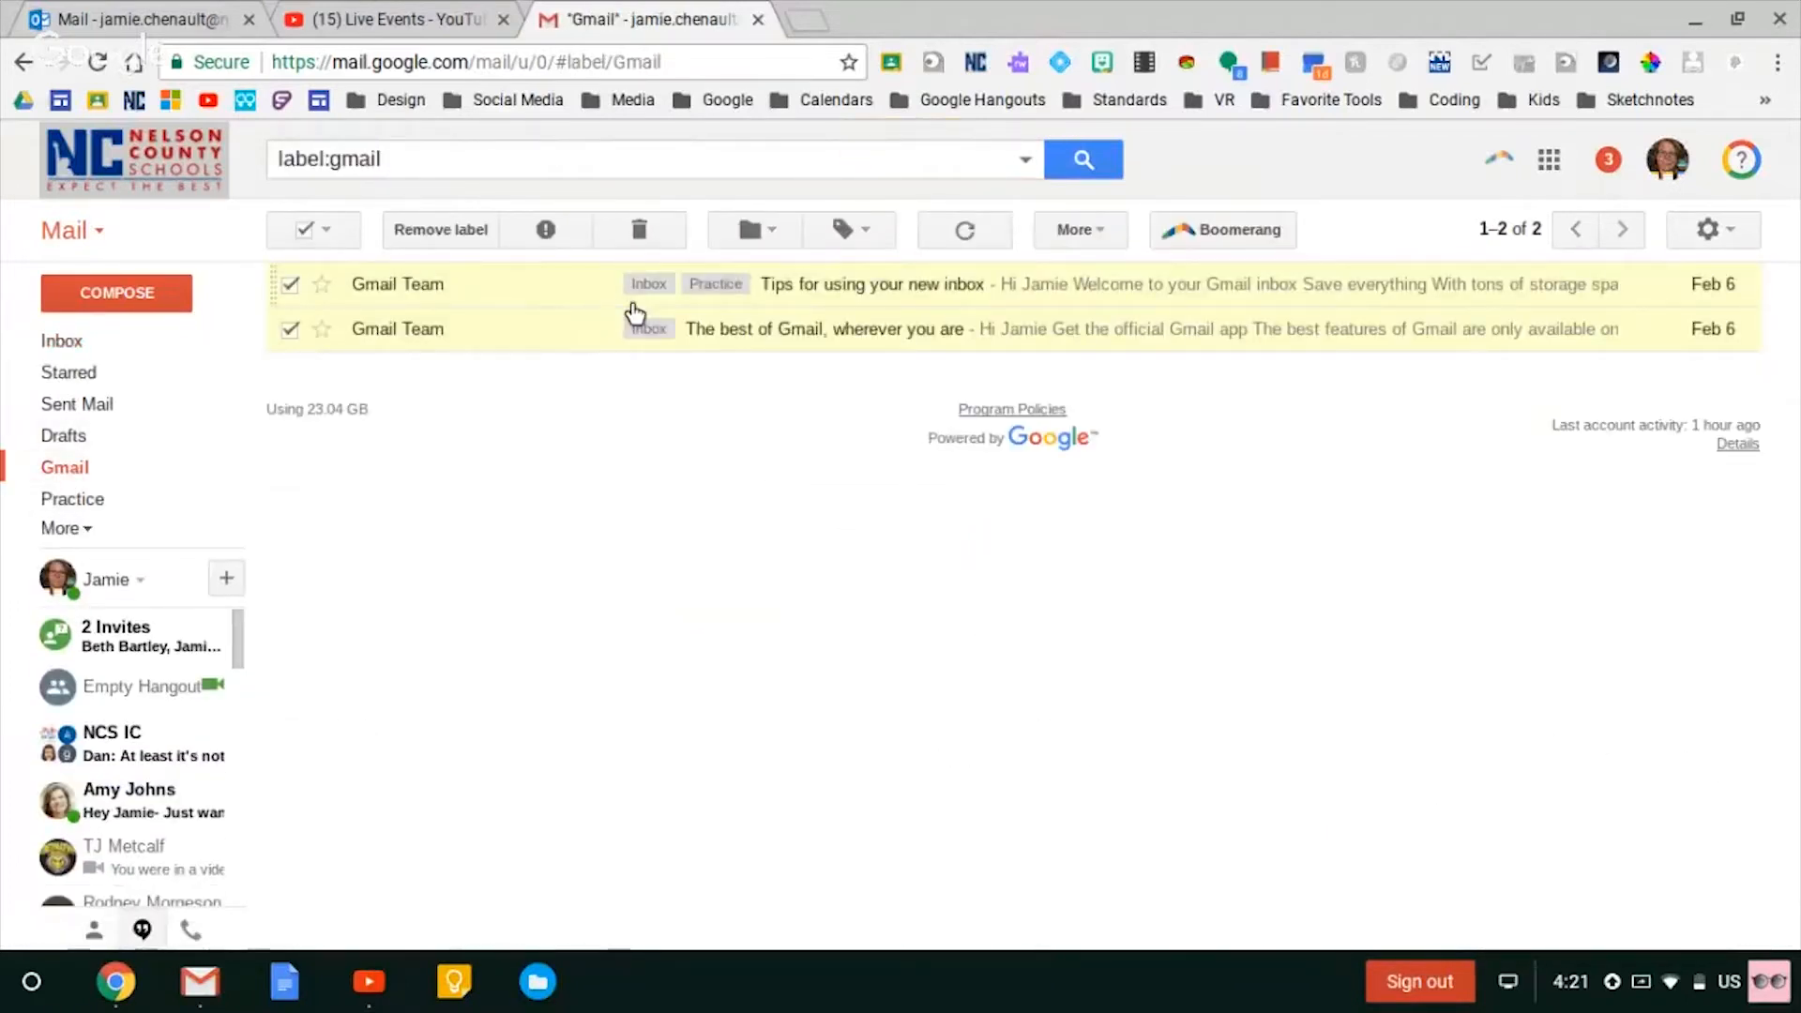
left_click(72, 500)
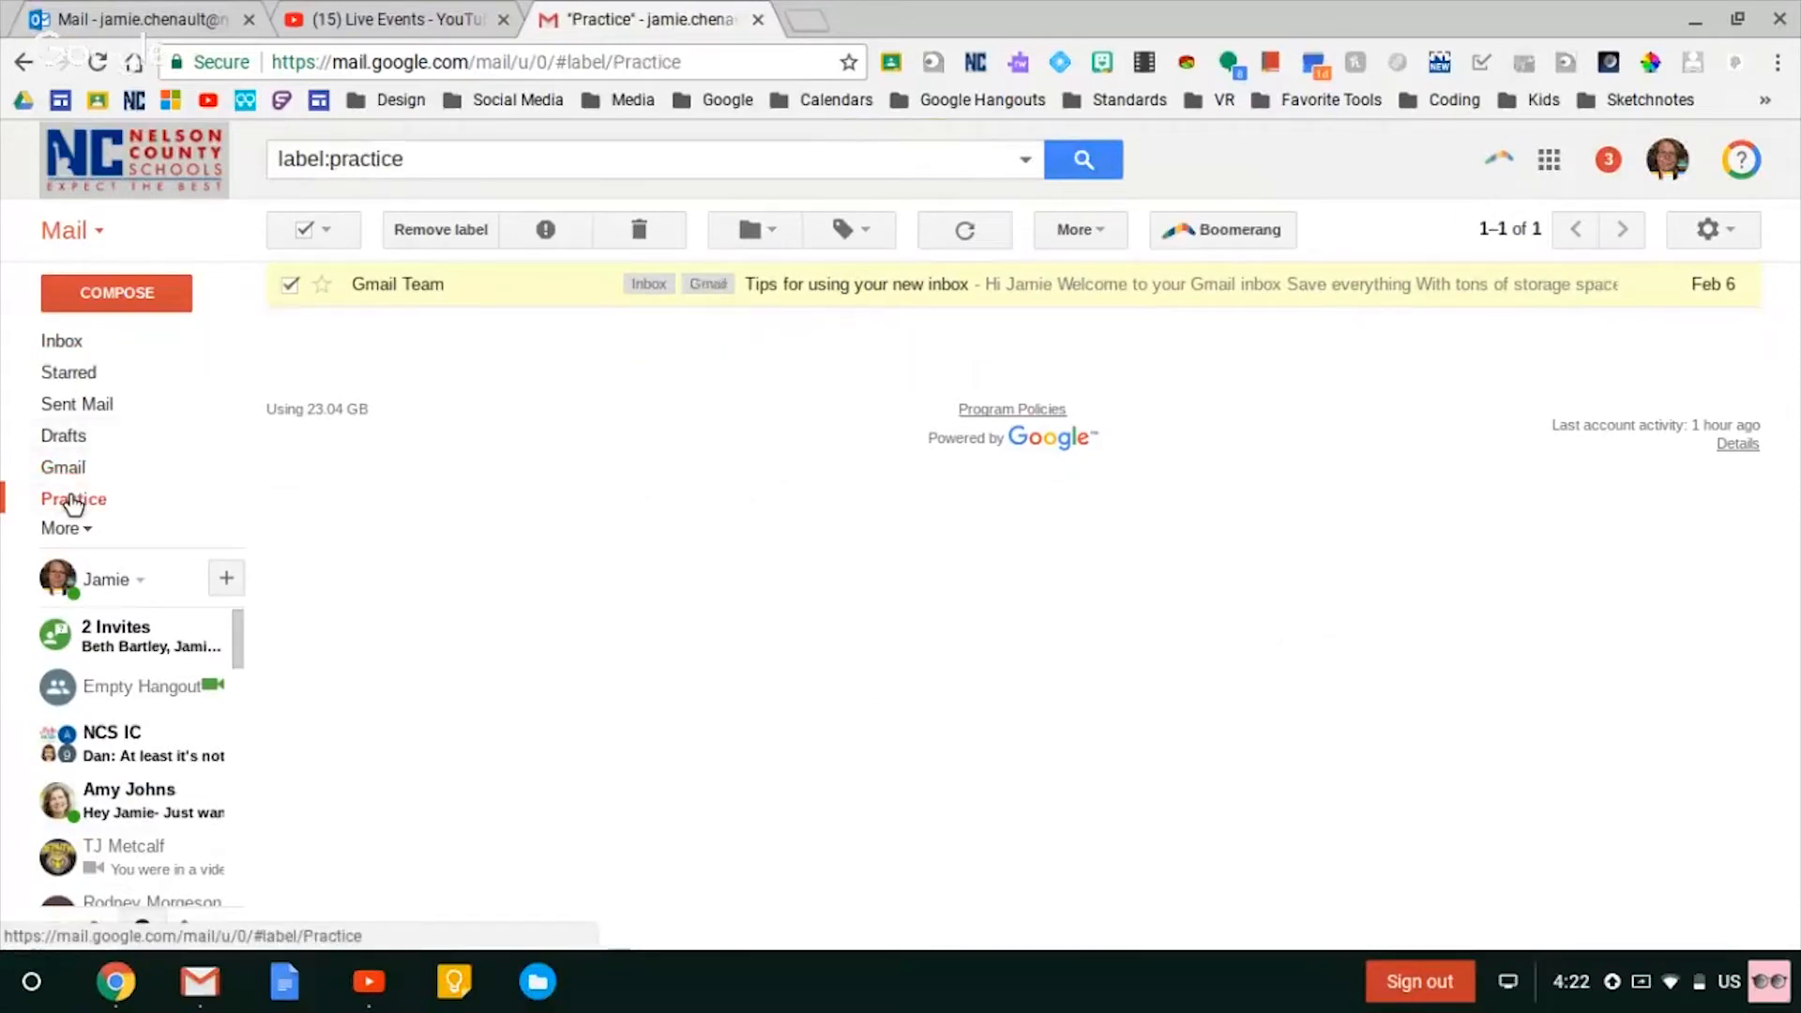
- Move both selected emails from the inbox to the Practice label and open that label
left_click(70, 345)
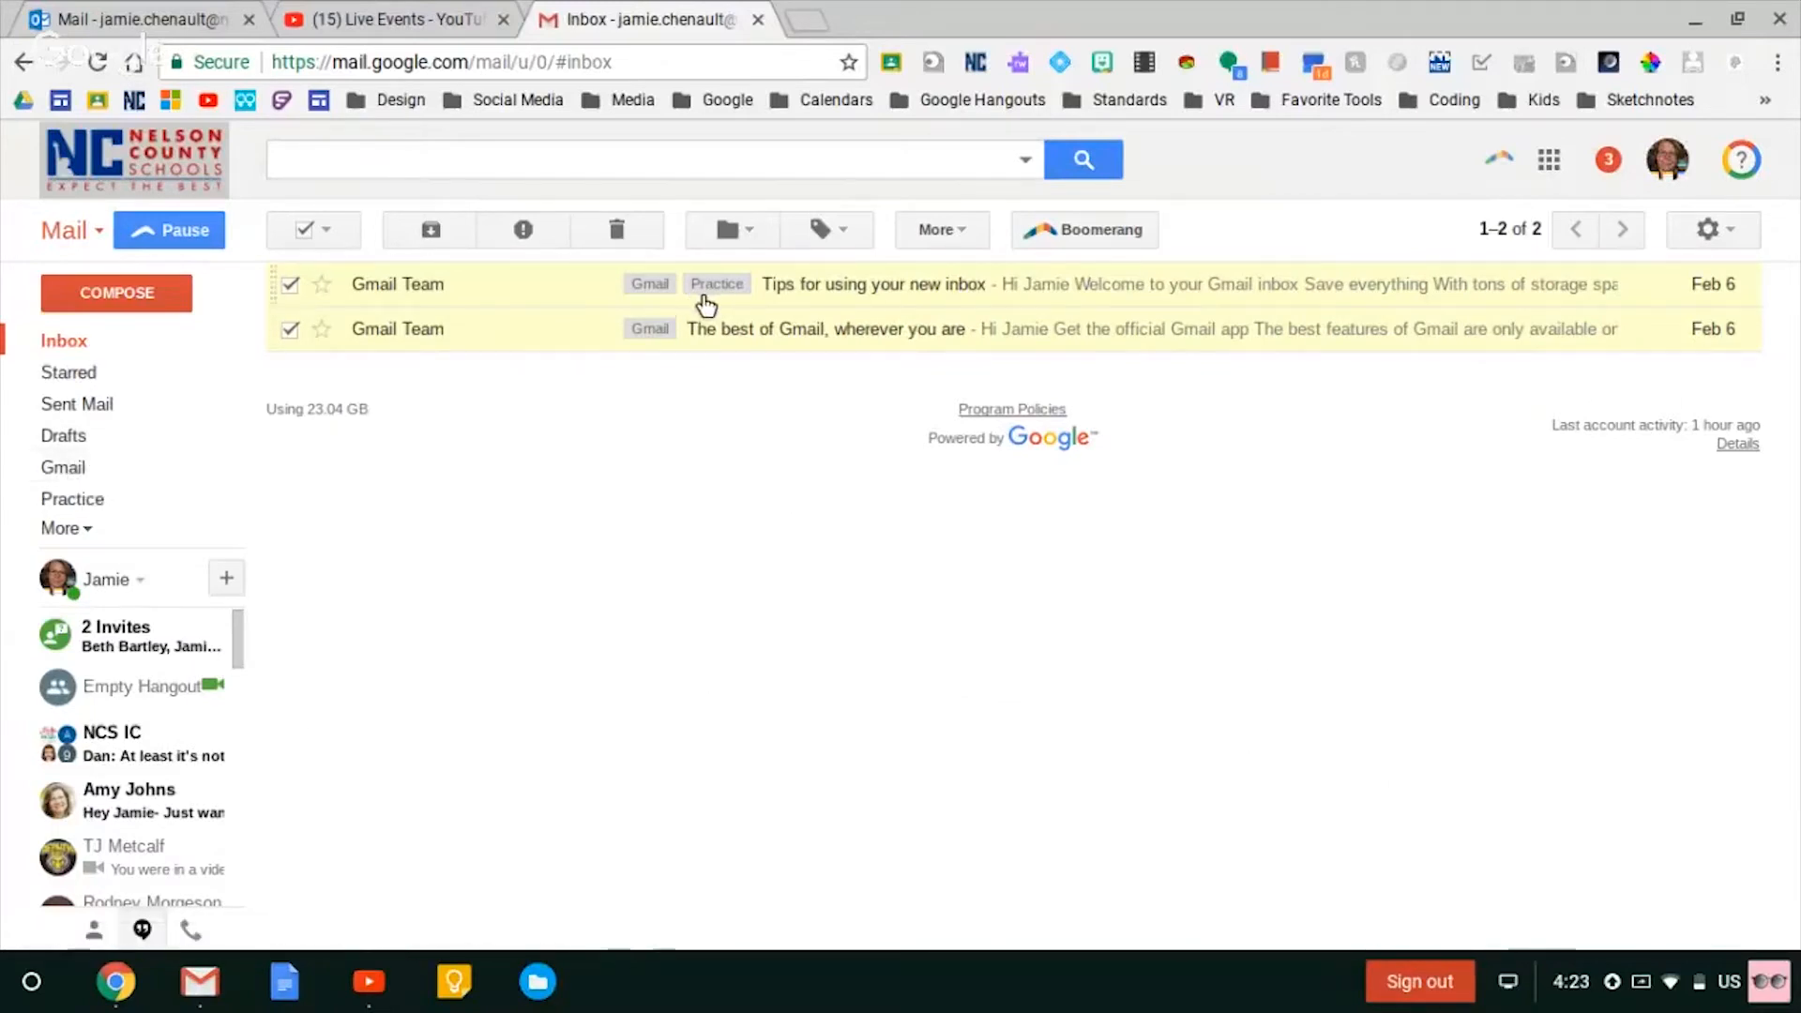
left_click_drag(708, 305, 139, 445)
left_click_drag(54, 527, 63, 506)
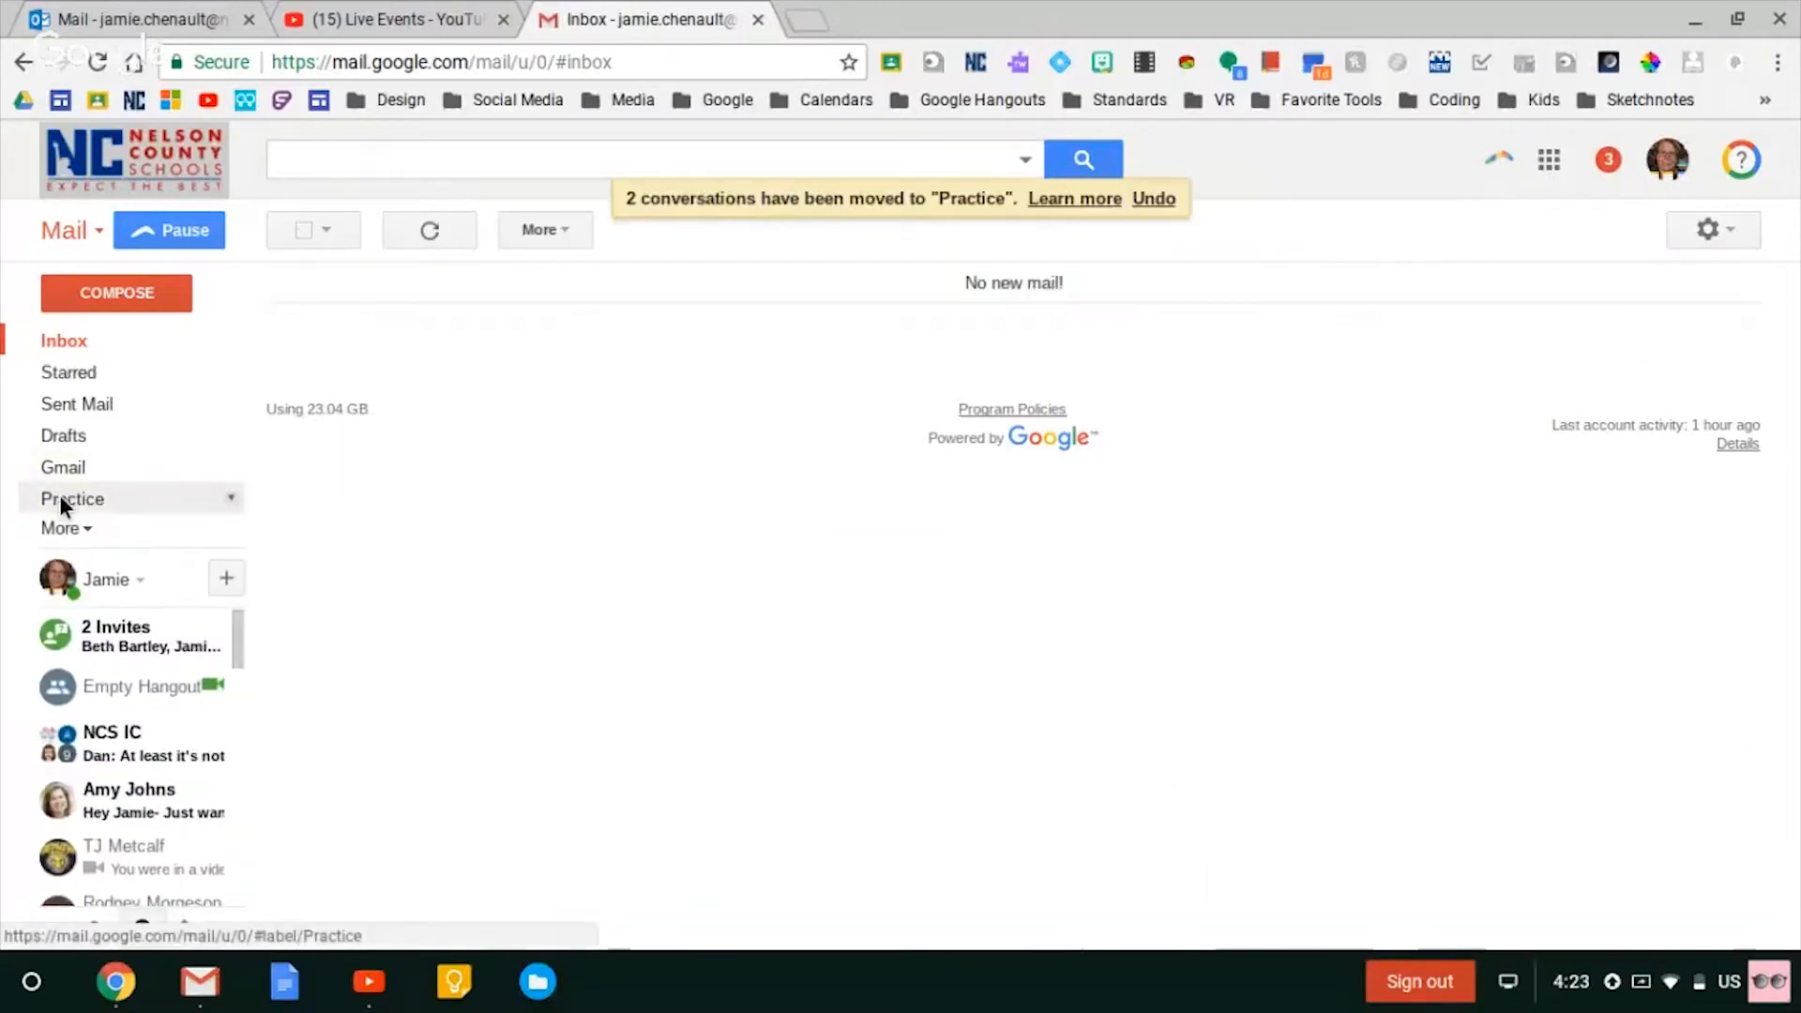
left_click(77, 506)
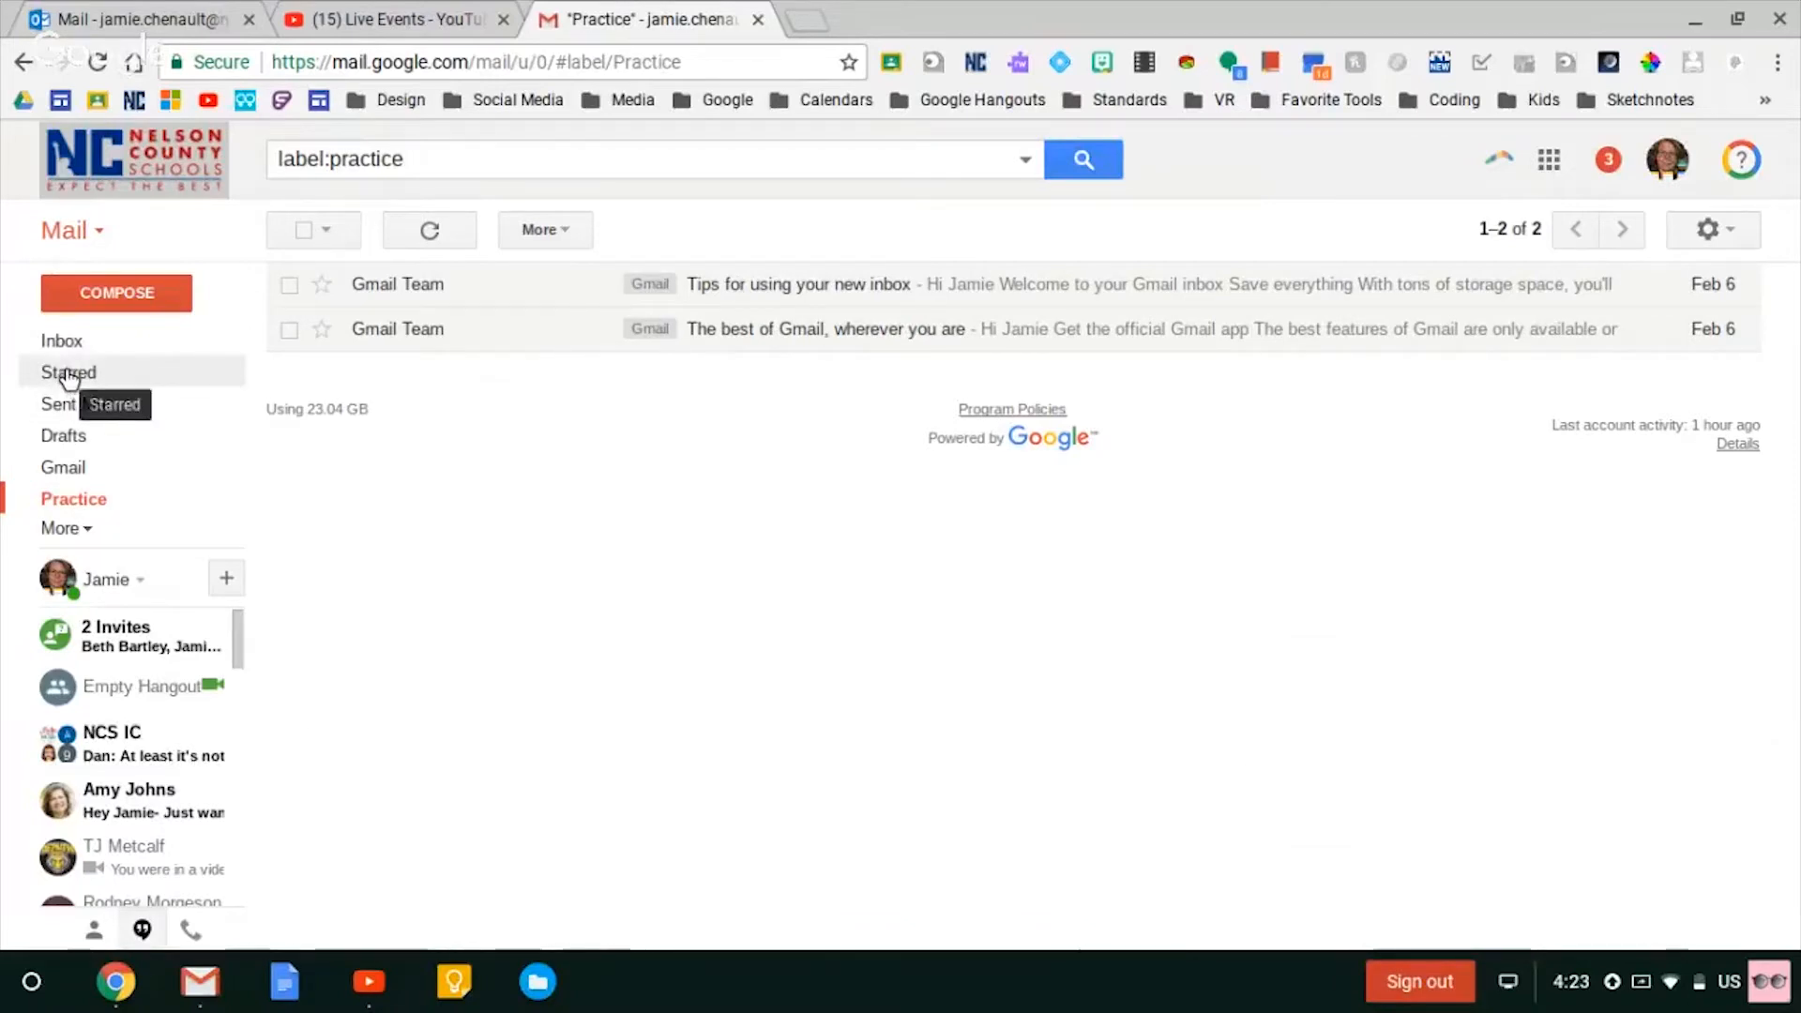
- Select all emails under the Practice label and review the additional actions available for them
left_click(289, 285)
left_click(306, 229)
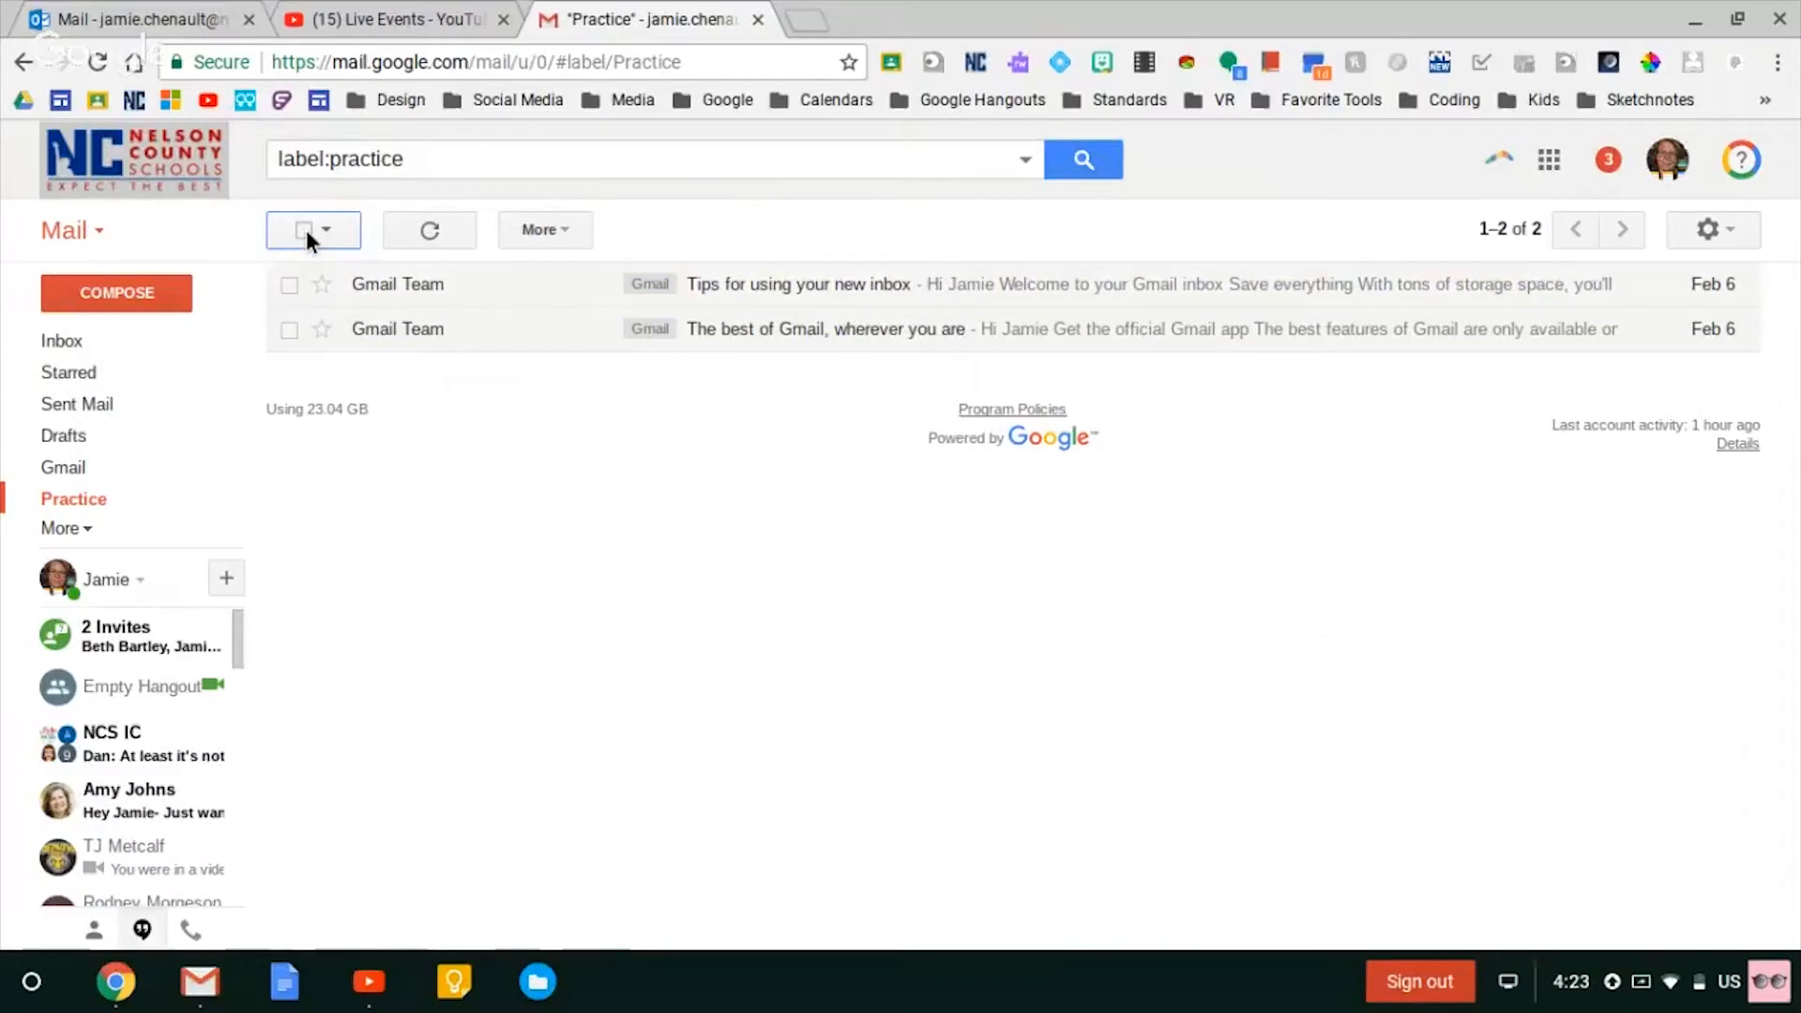
left_click(306, 229)
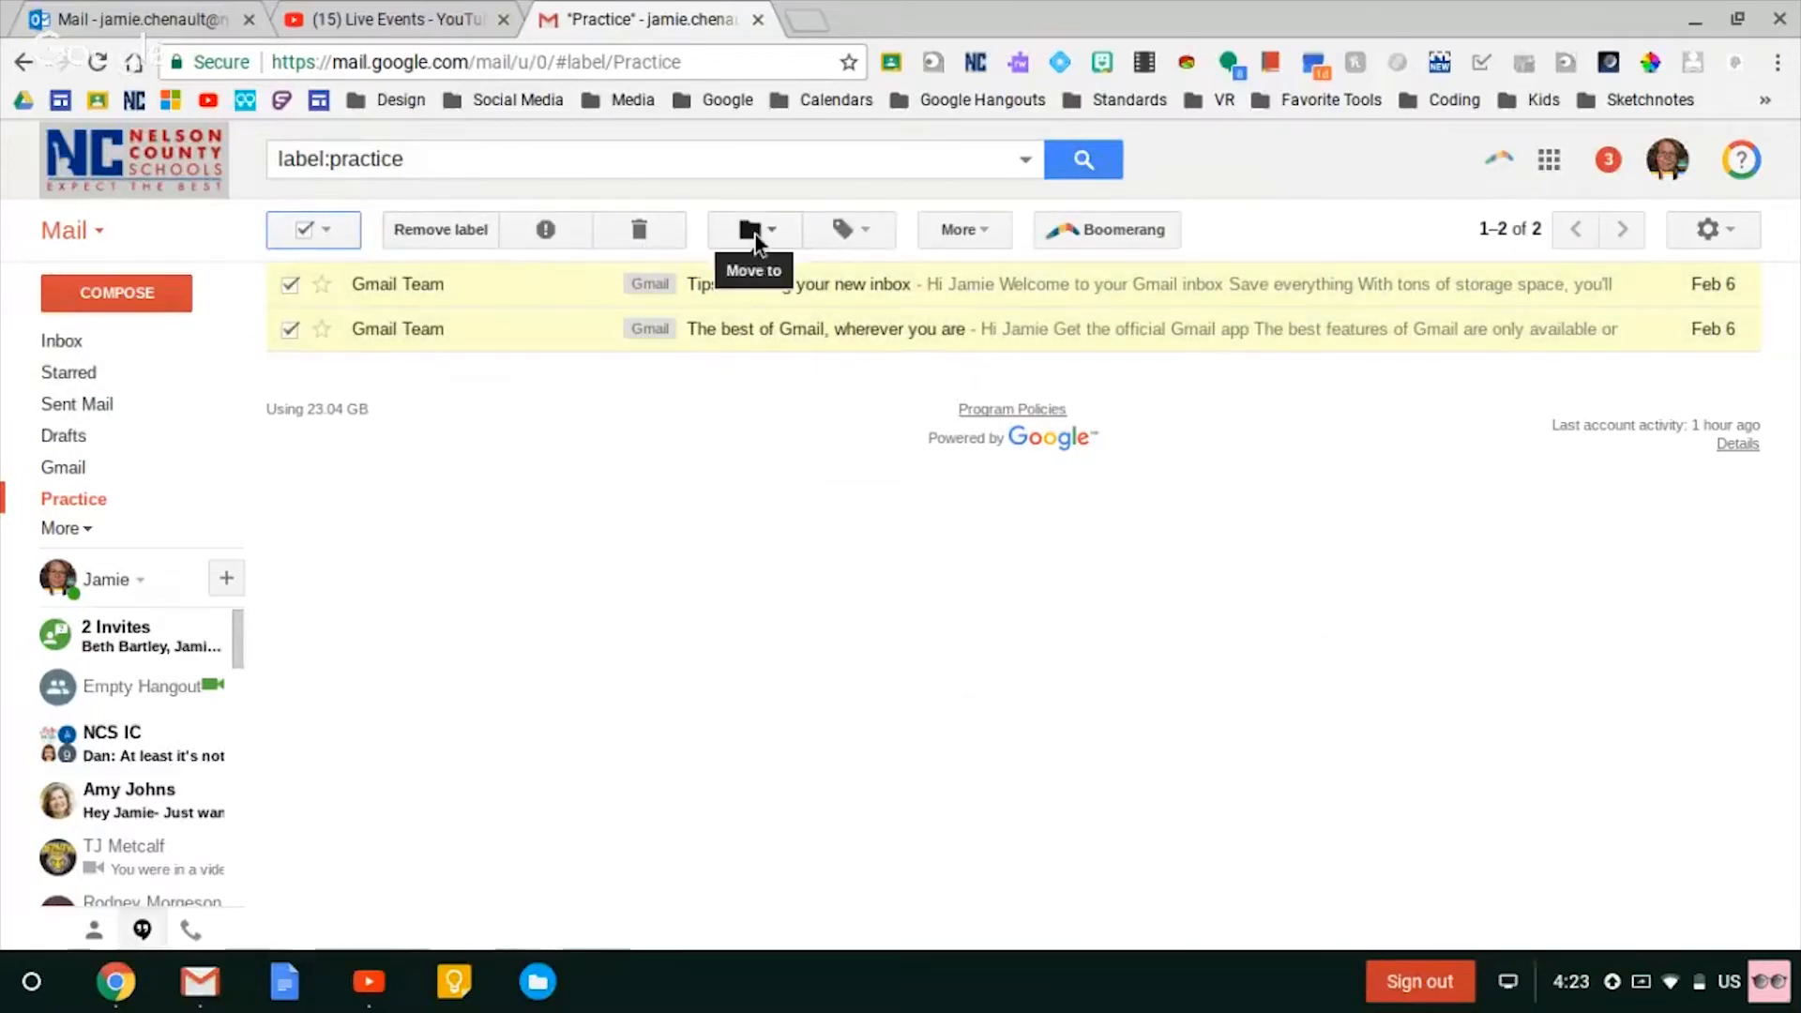
left_click(977, 229)
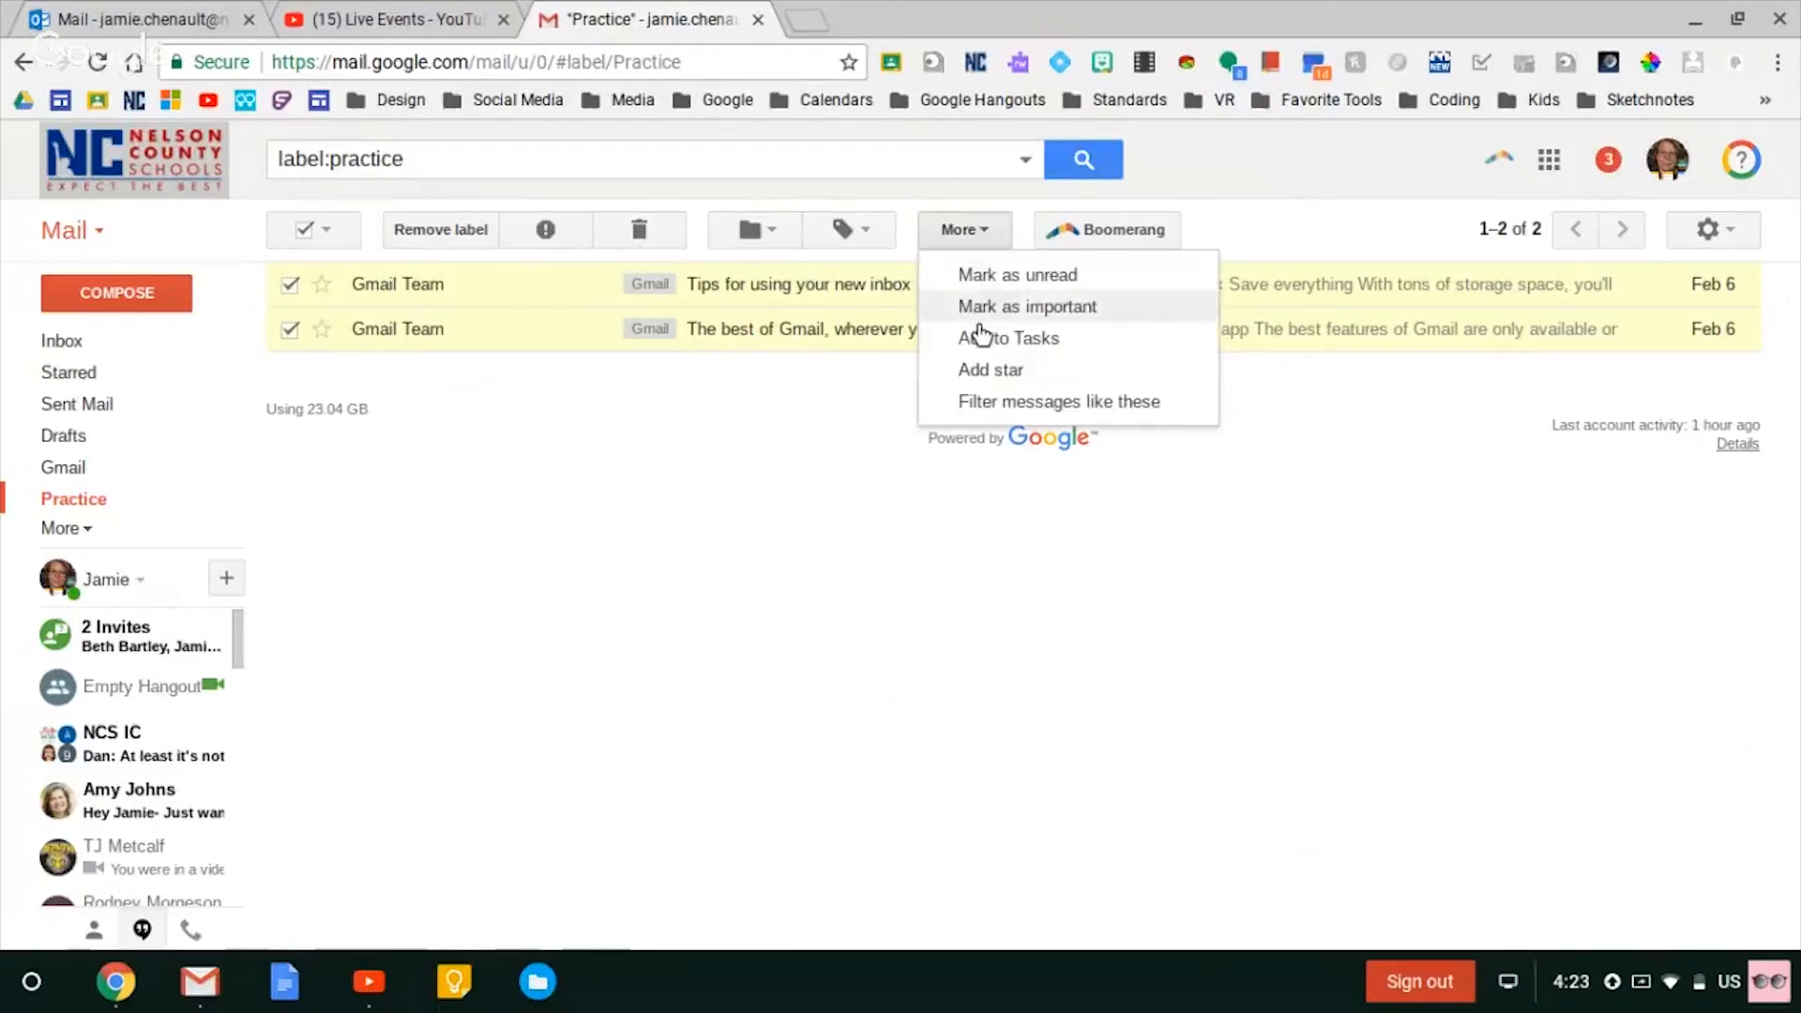
left_click(848, 474)
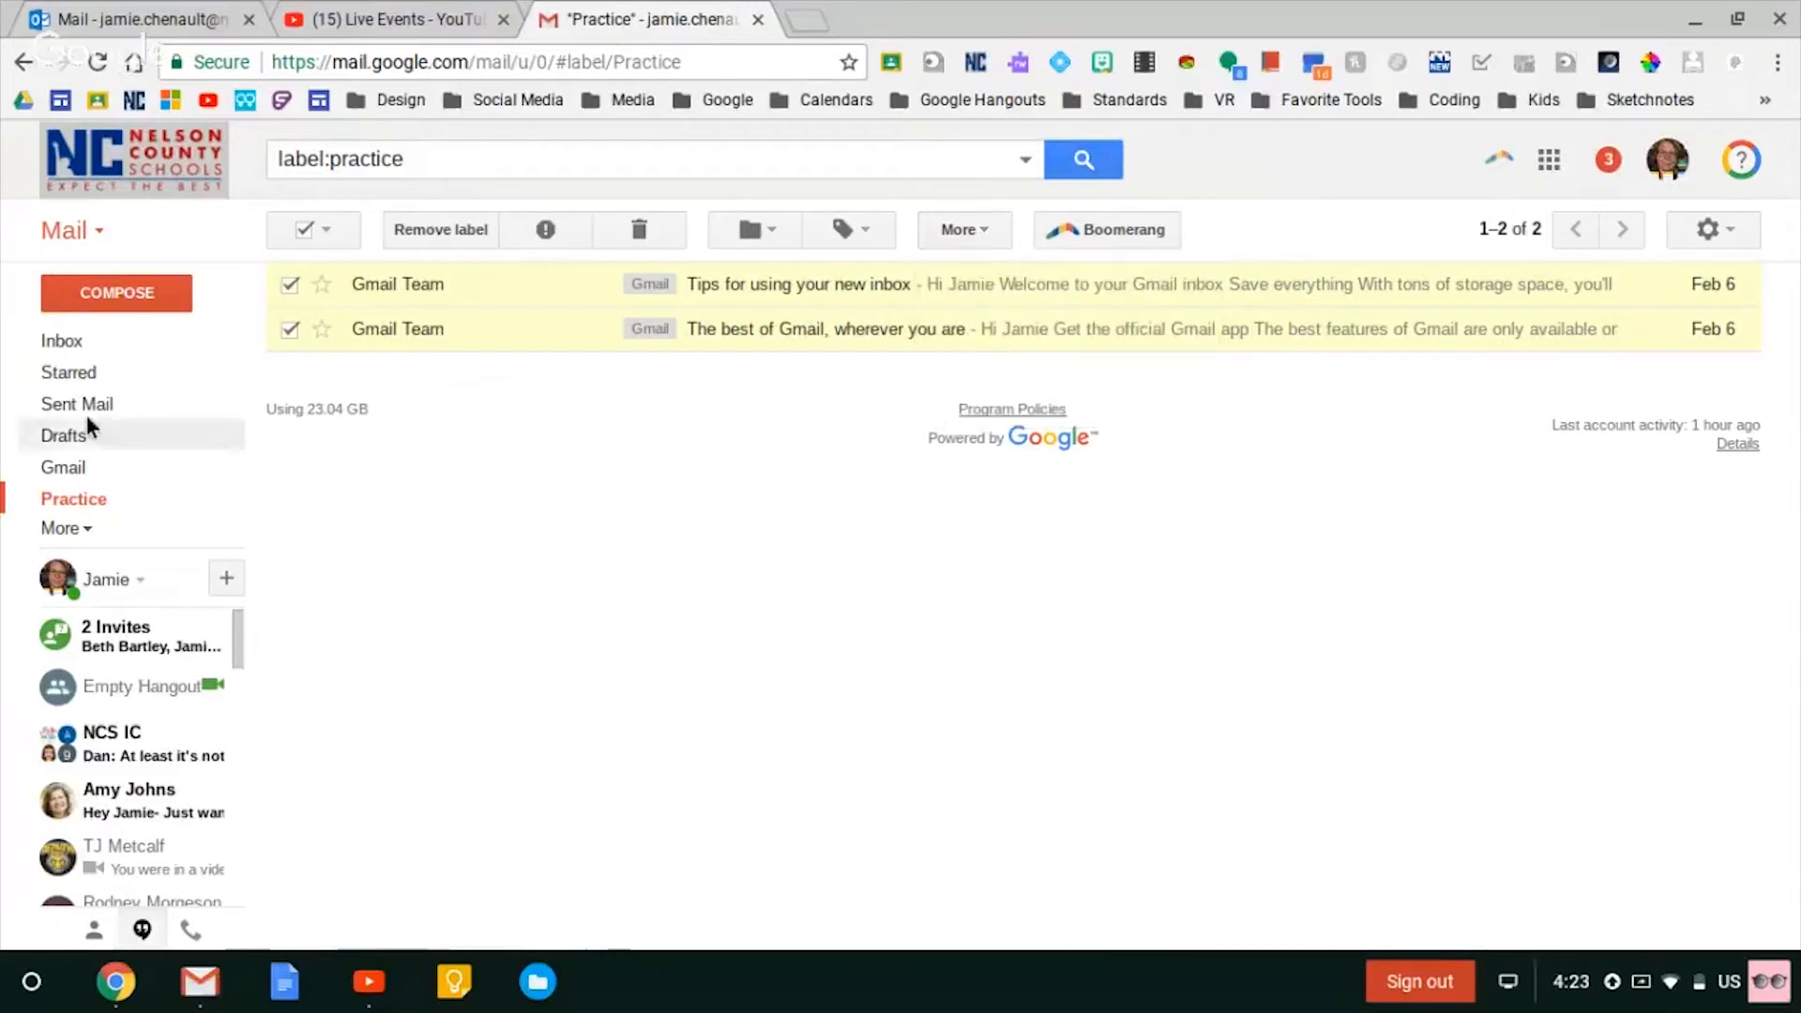
- Return to the inbox and open the general mail settings
left_click(65, 343)
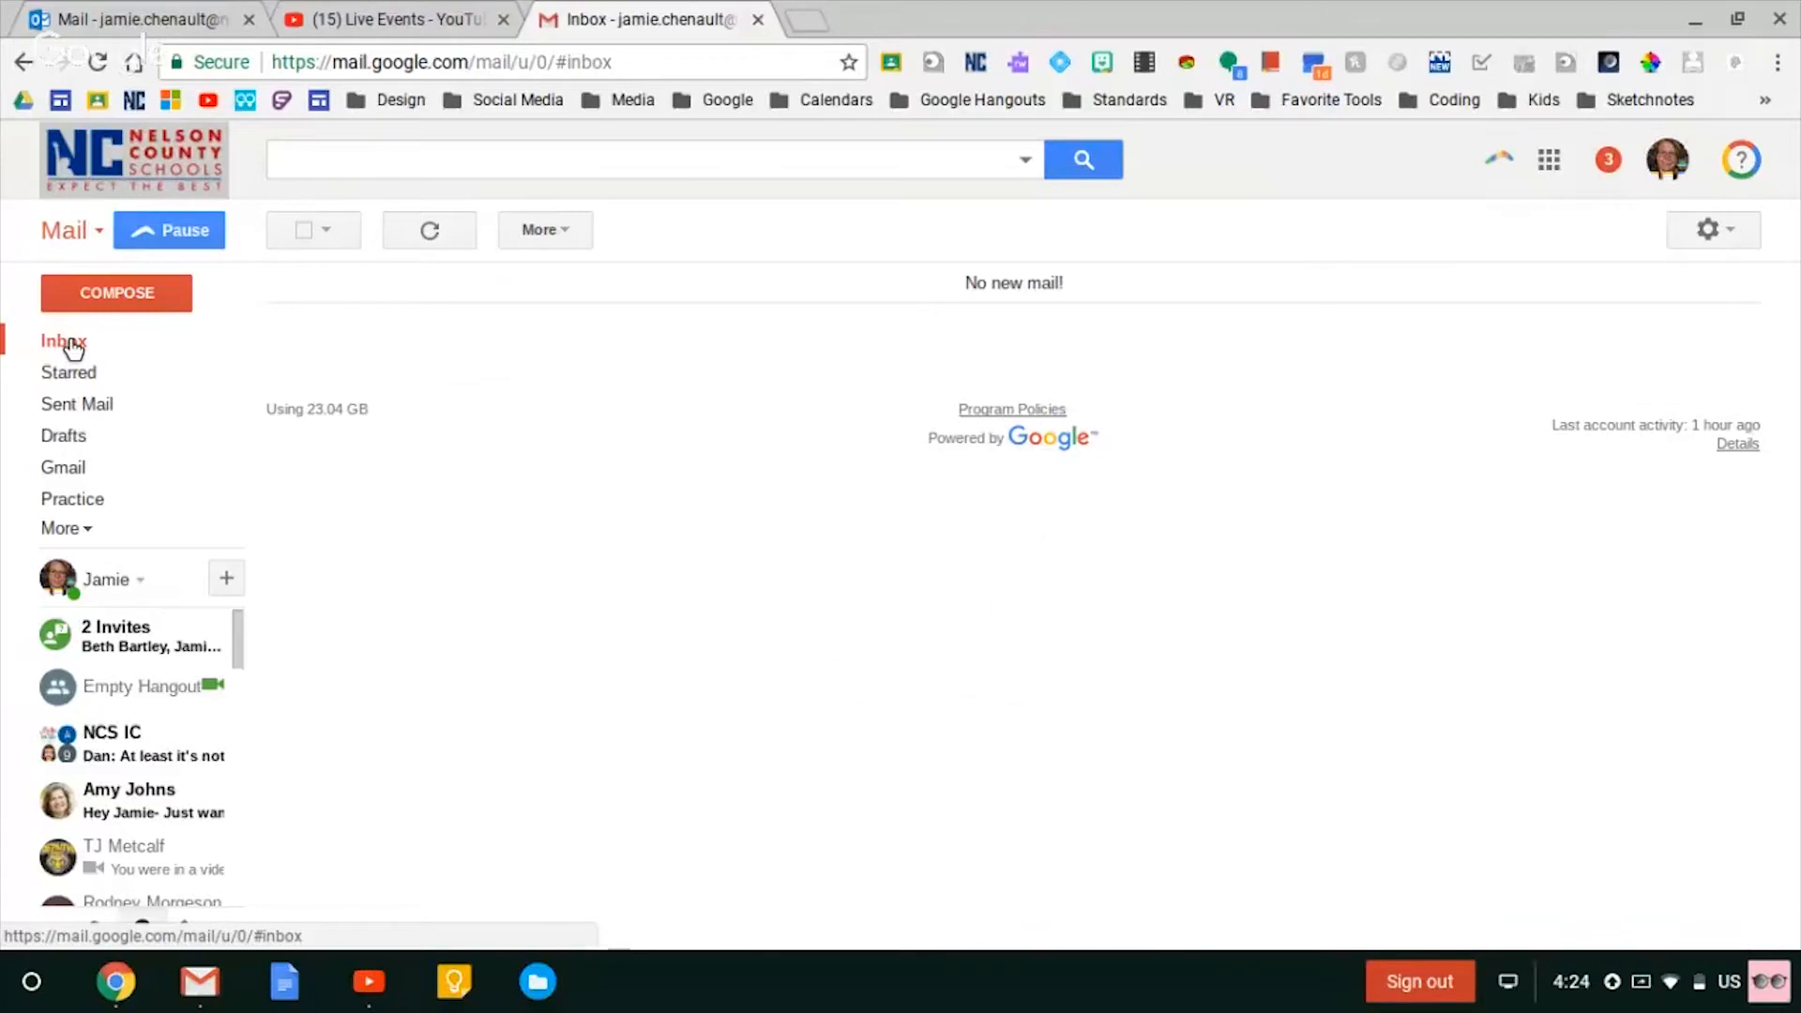
left_click(1706, 232)
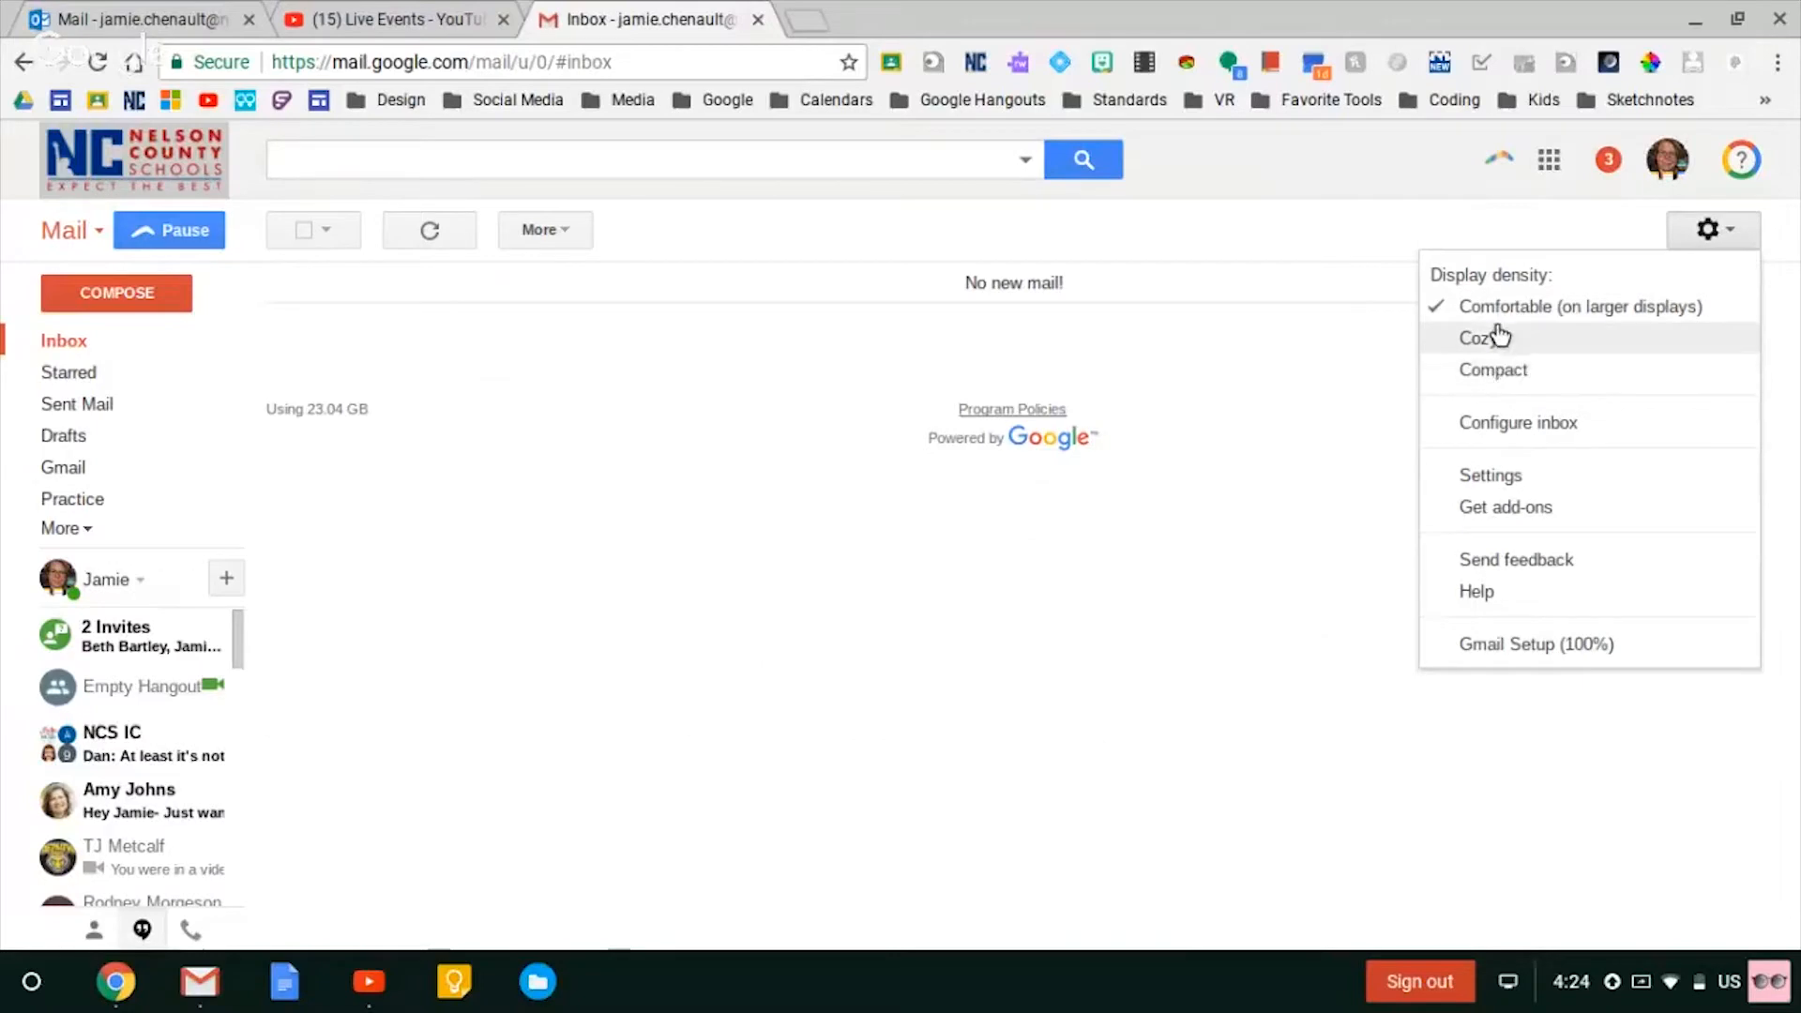
left_click(1500, 477)
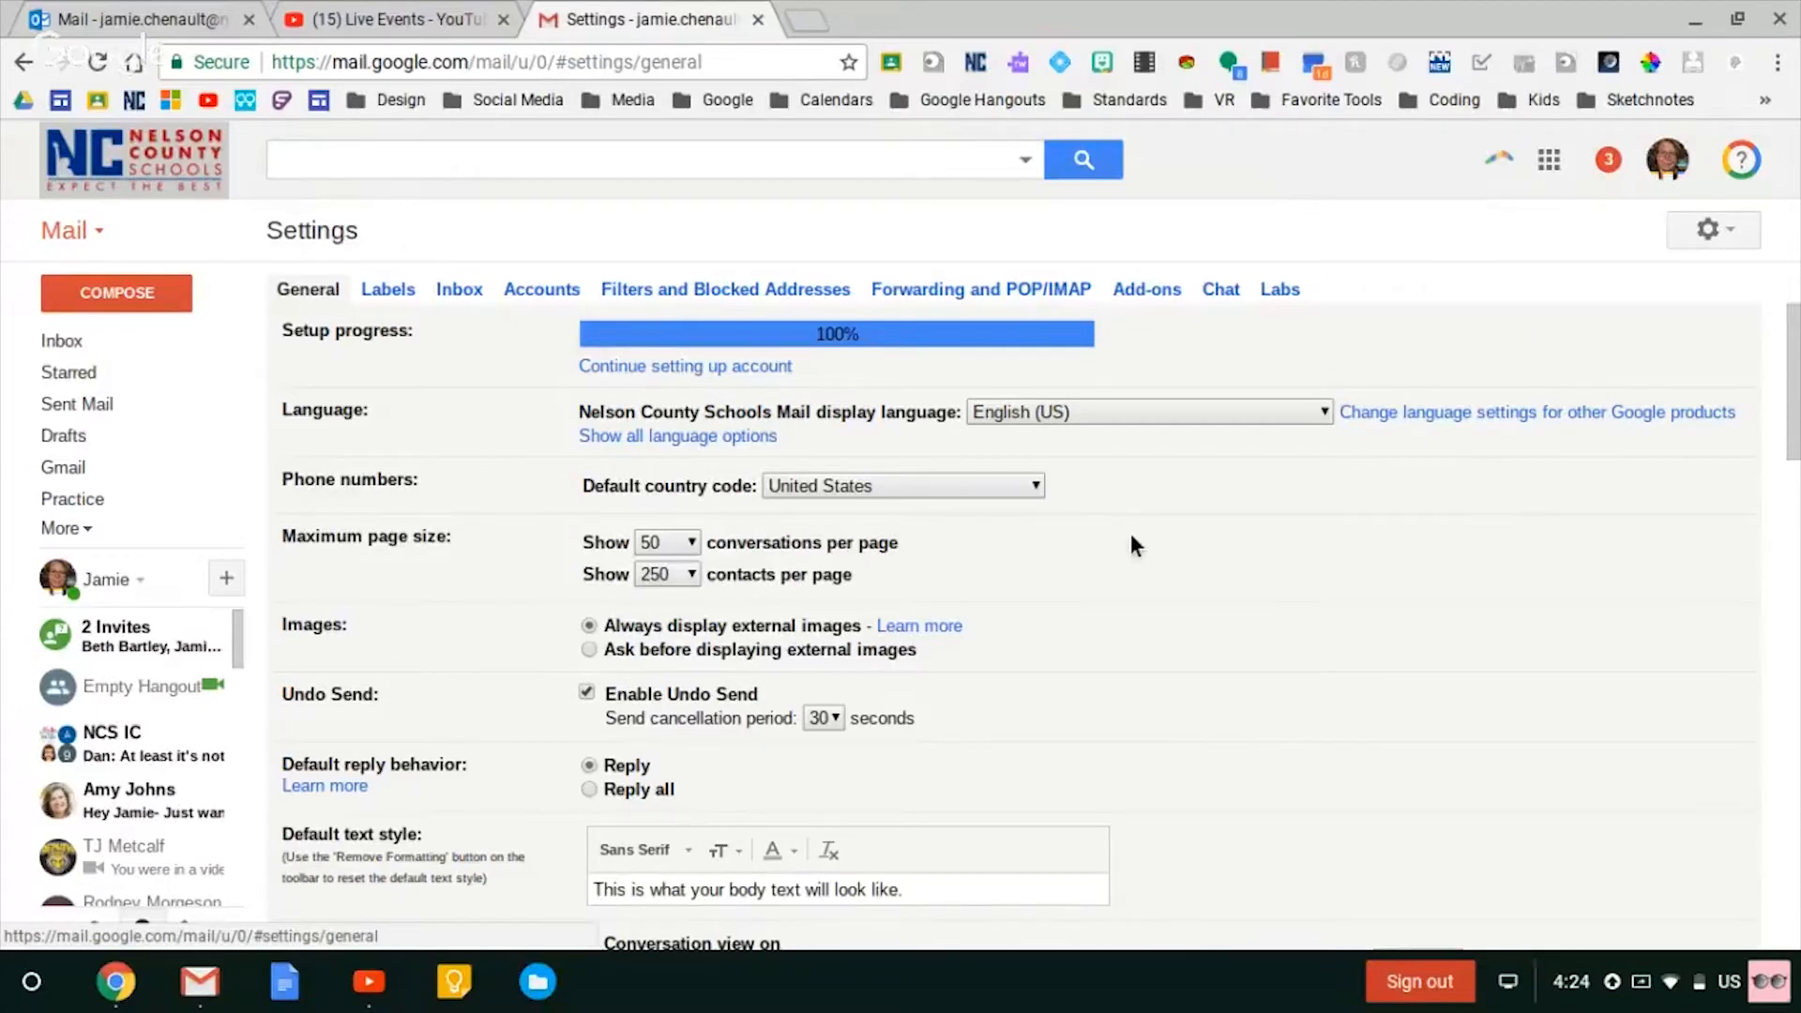
- Review the font choices for the default text style and the Conversation View options in the general settings
scroll(1132, 544, "down", 4)
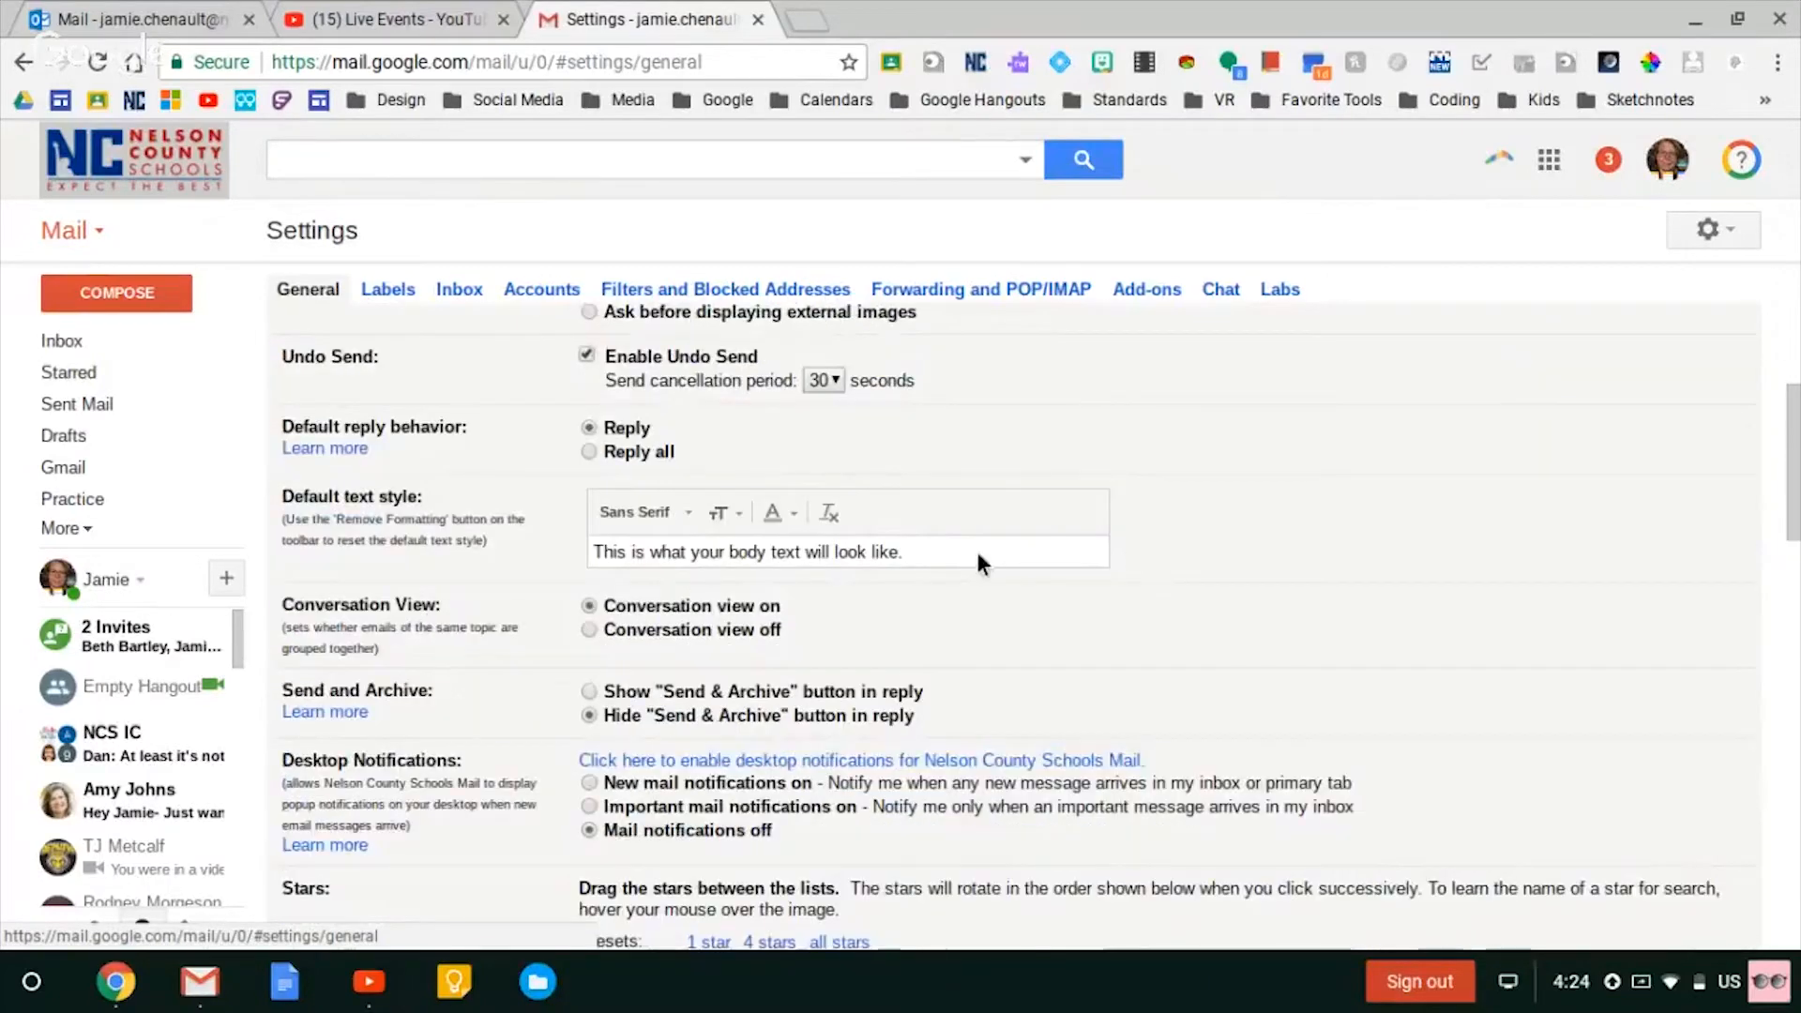
left_click(646, 511)
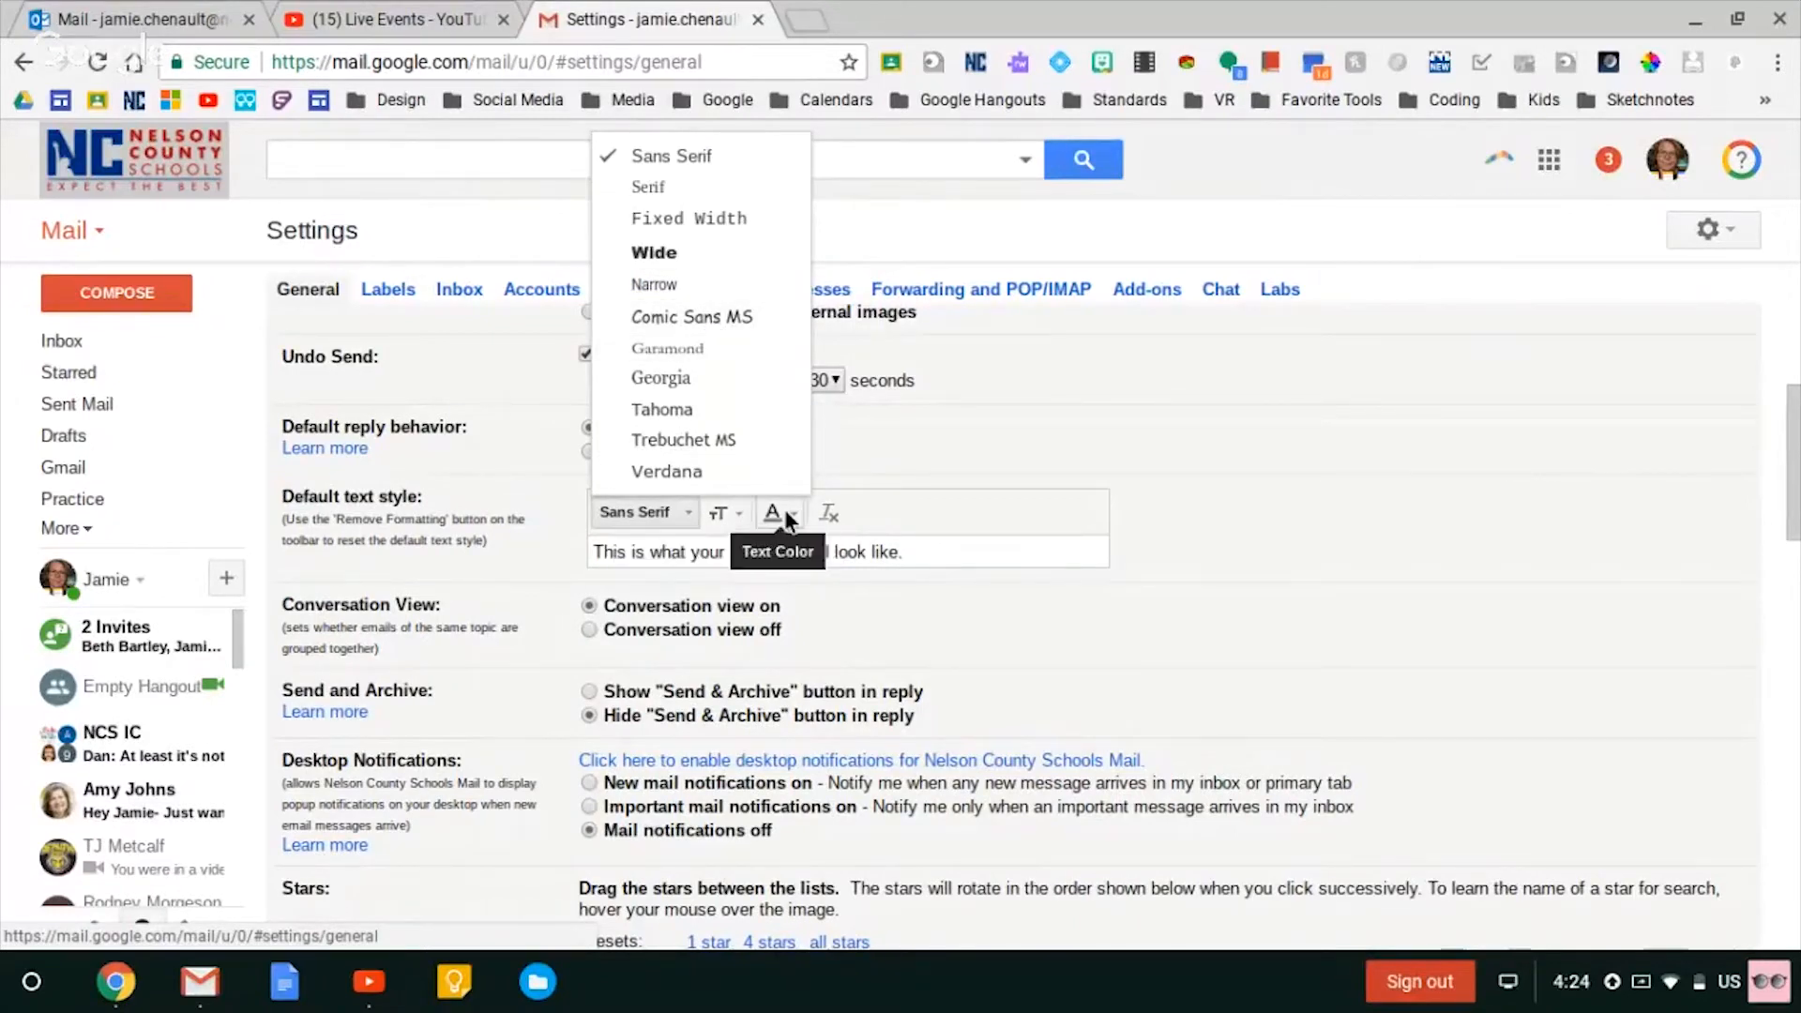
left_click(975, 458)
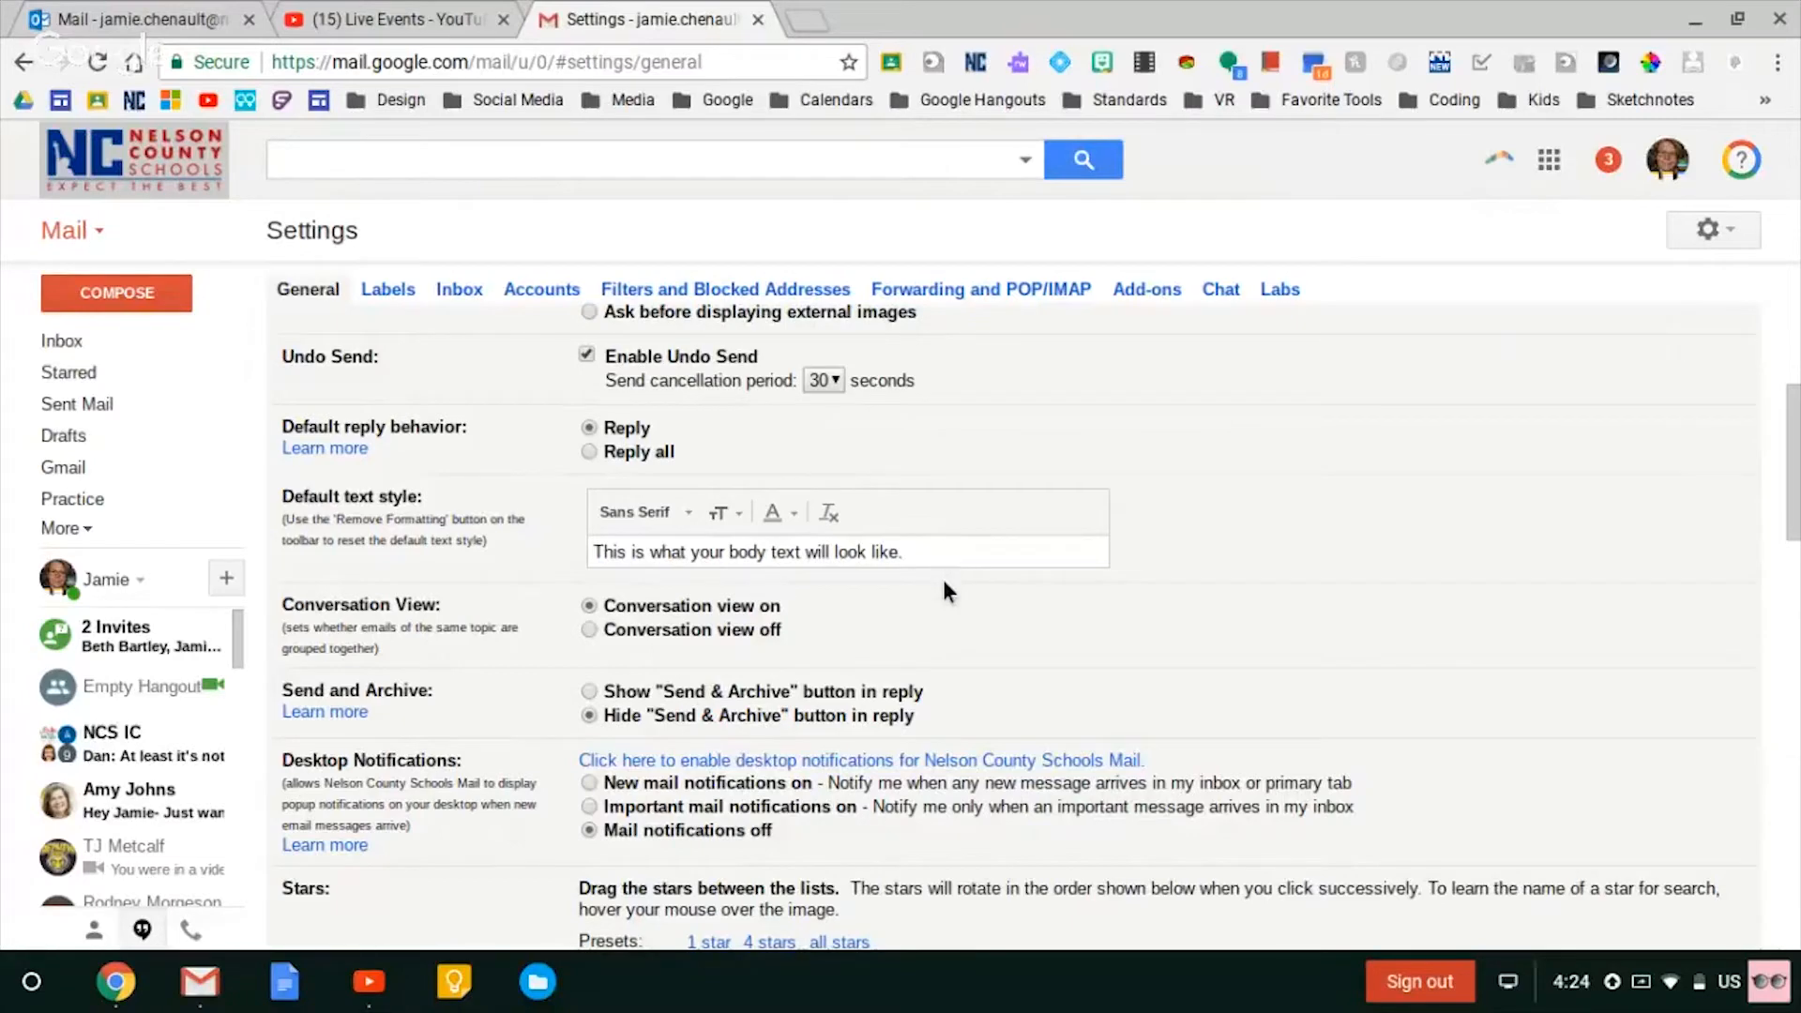
scroll(943, 582, "down", 2)
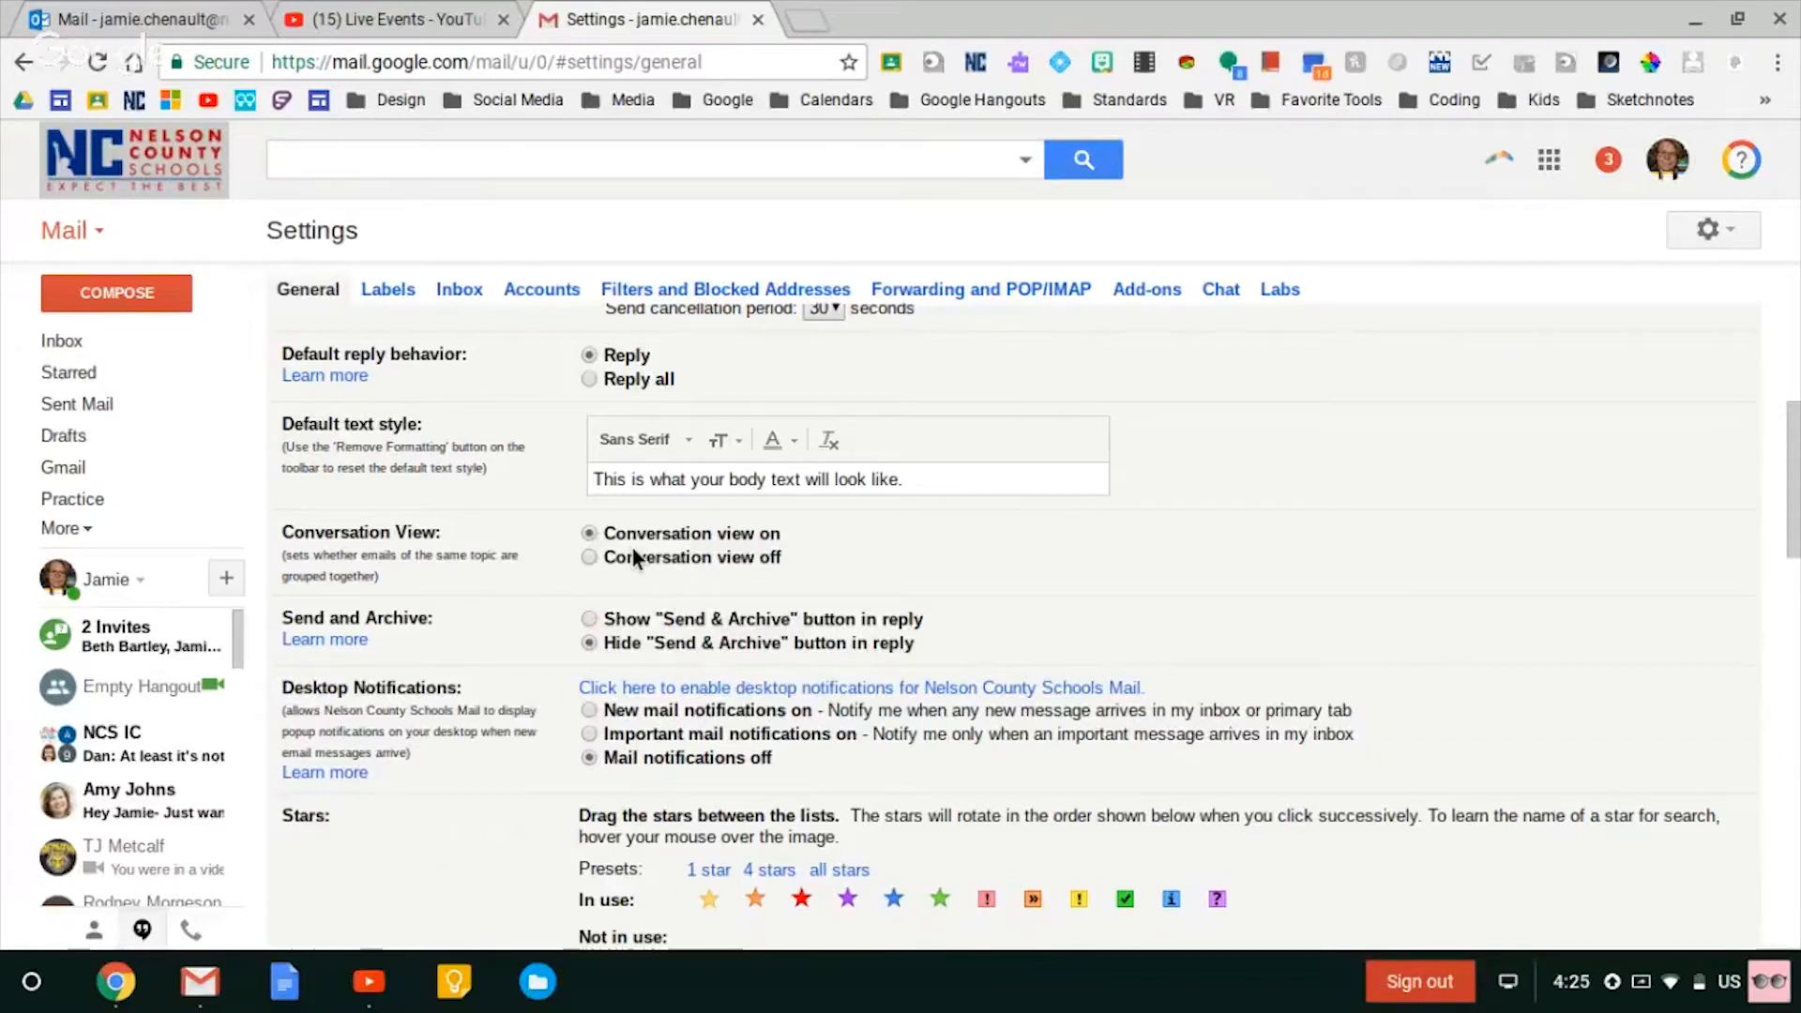
- Switch to the Outlook mailbox, open the "Online Gmail/Google Training Today" conversation and look through its threaded messages
left_click(121, 24)
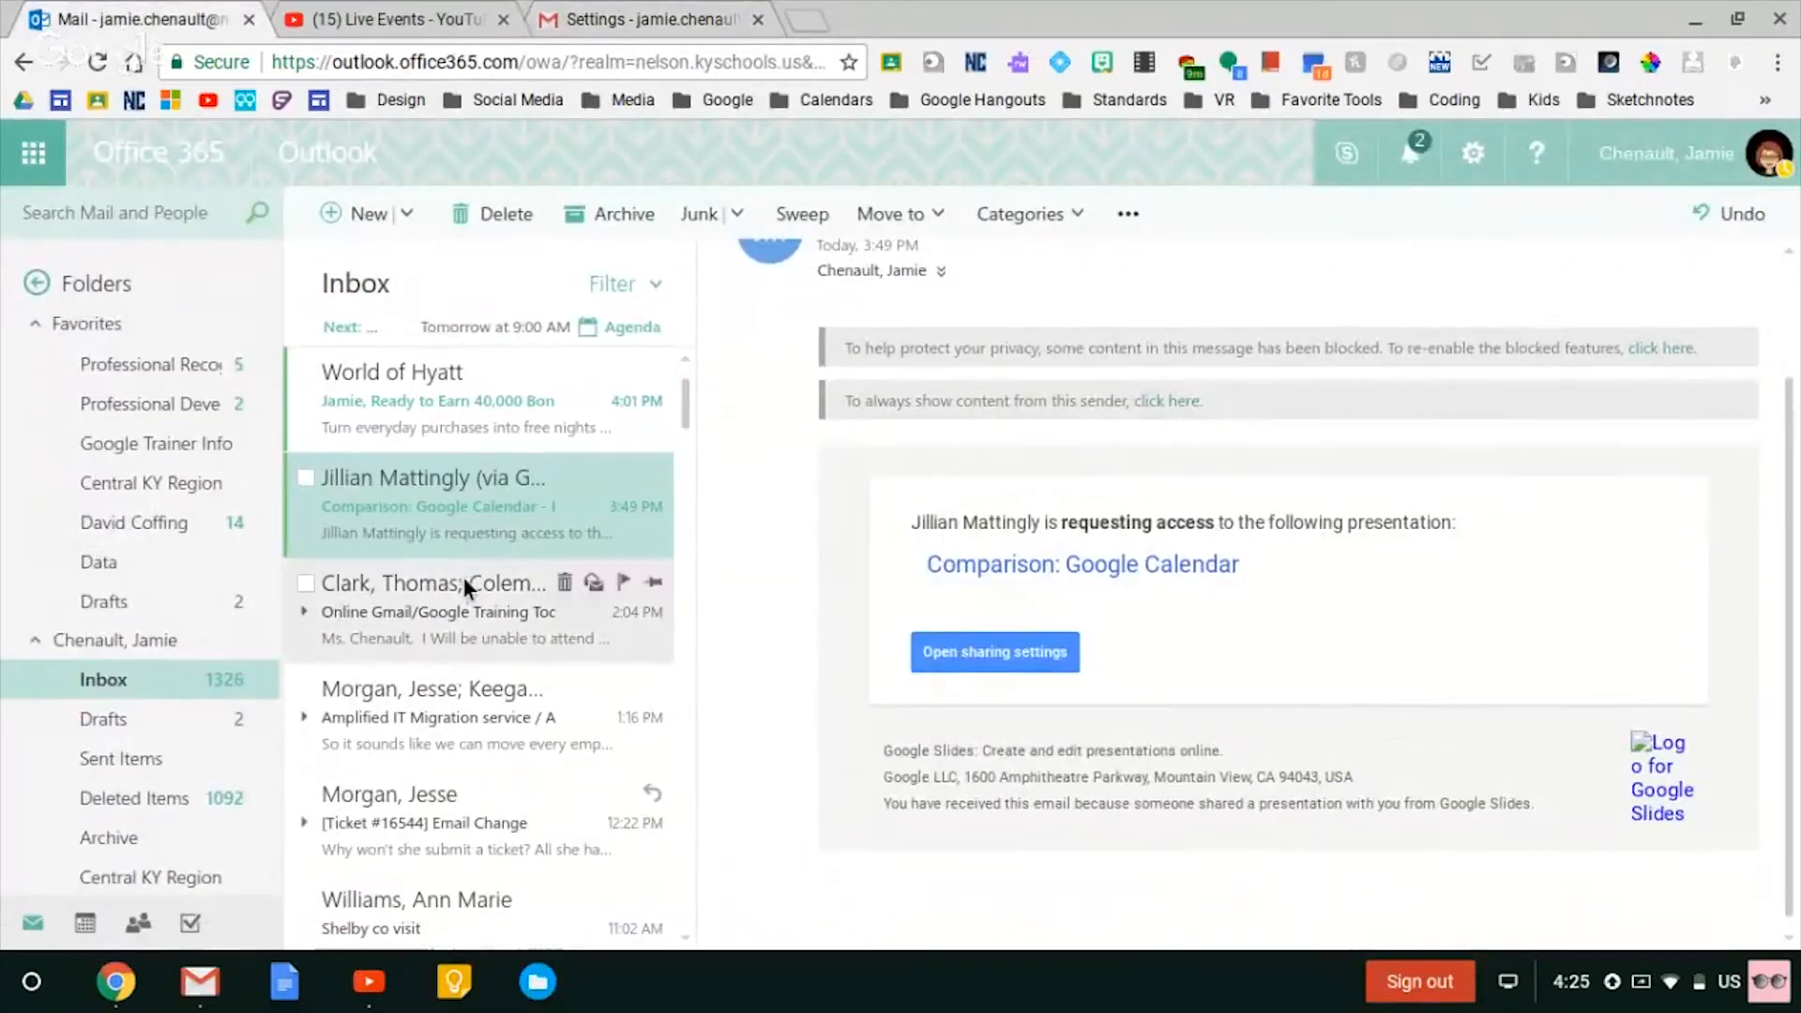
left_click(463, 605)
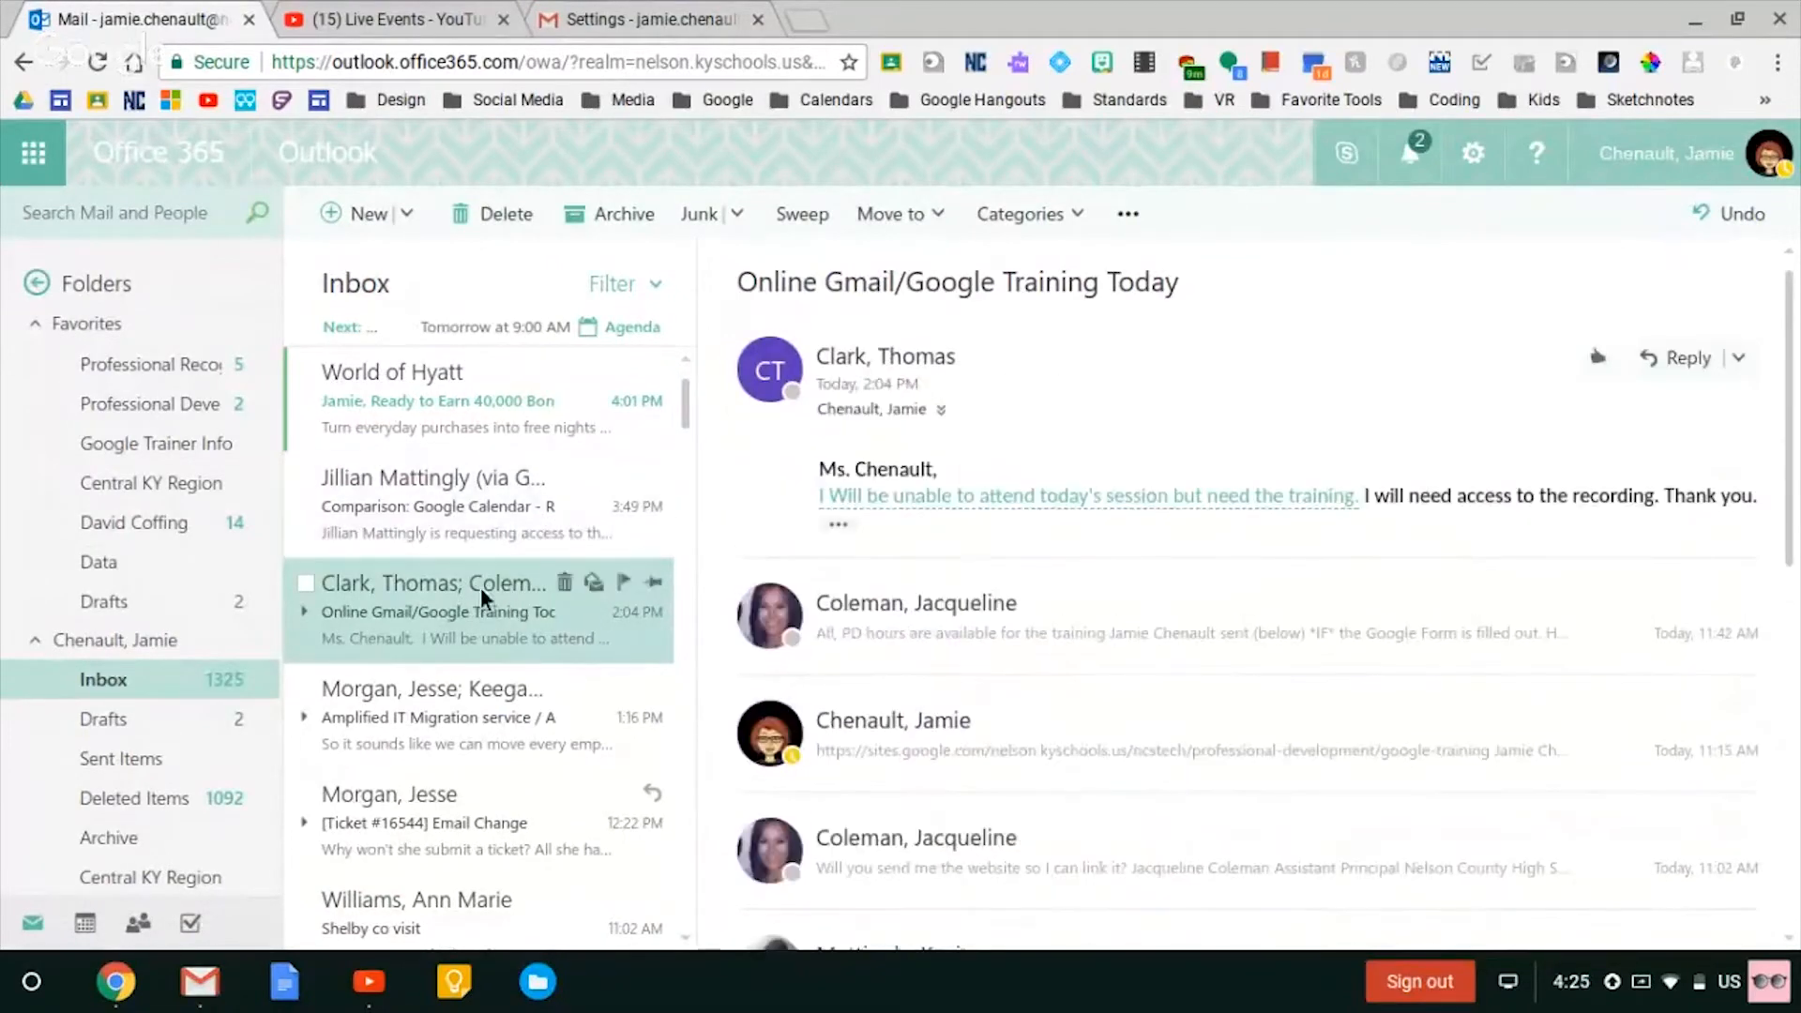
scroll(999, 514, "down", 10)
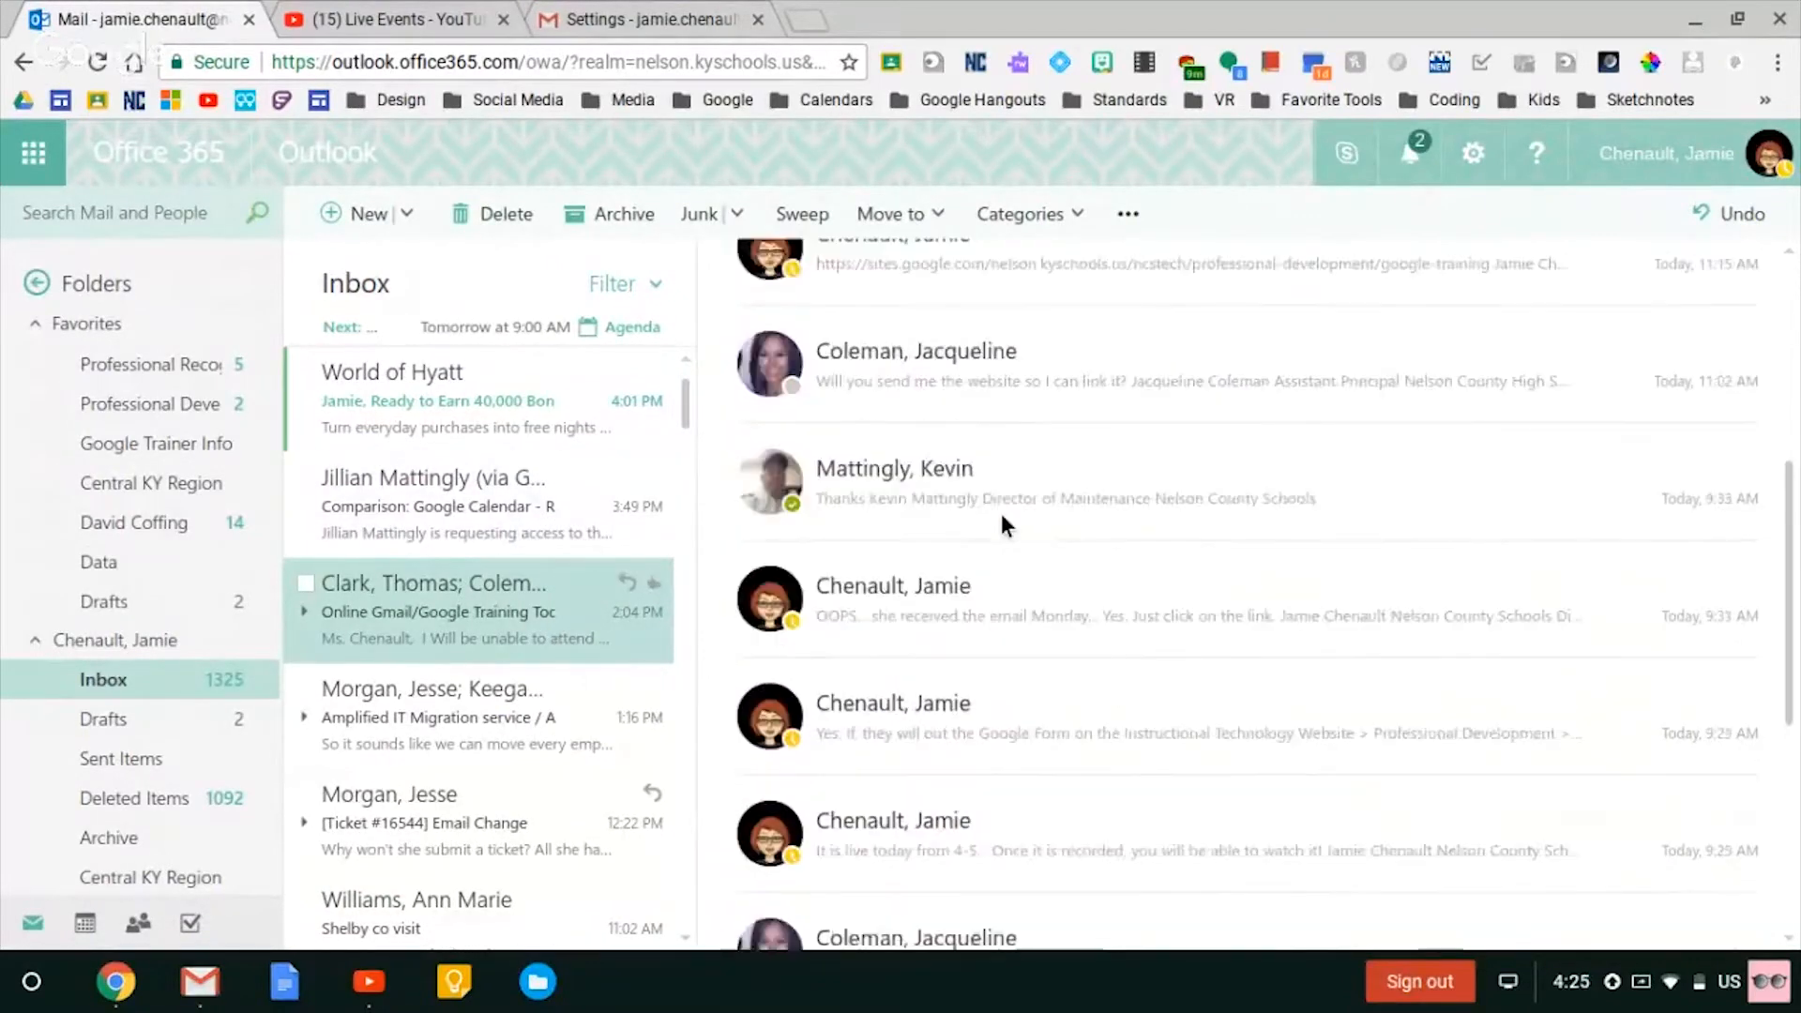
scroll(1005, 525, "down", 1)
scroll(1005, 525, "up", 10)
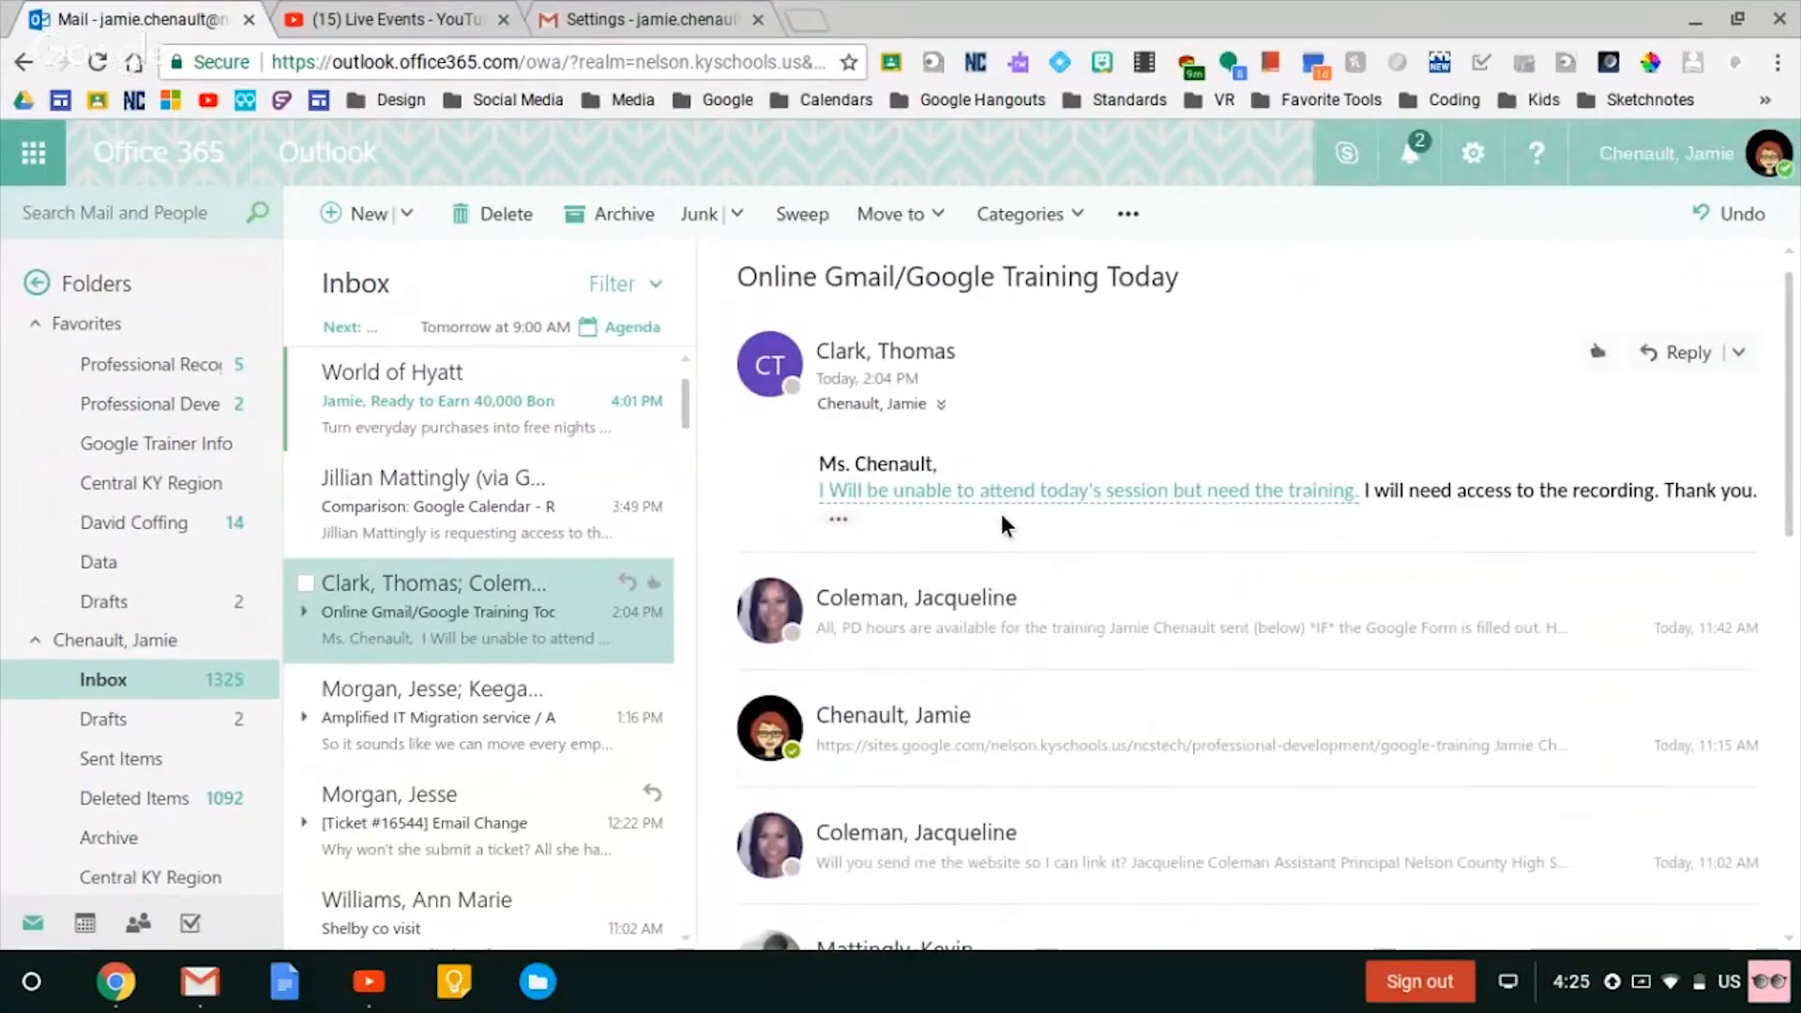
- Return to the Gmail general settings and locate the Signature section
left_click(660, 15)
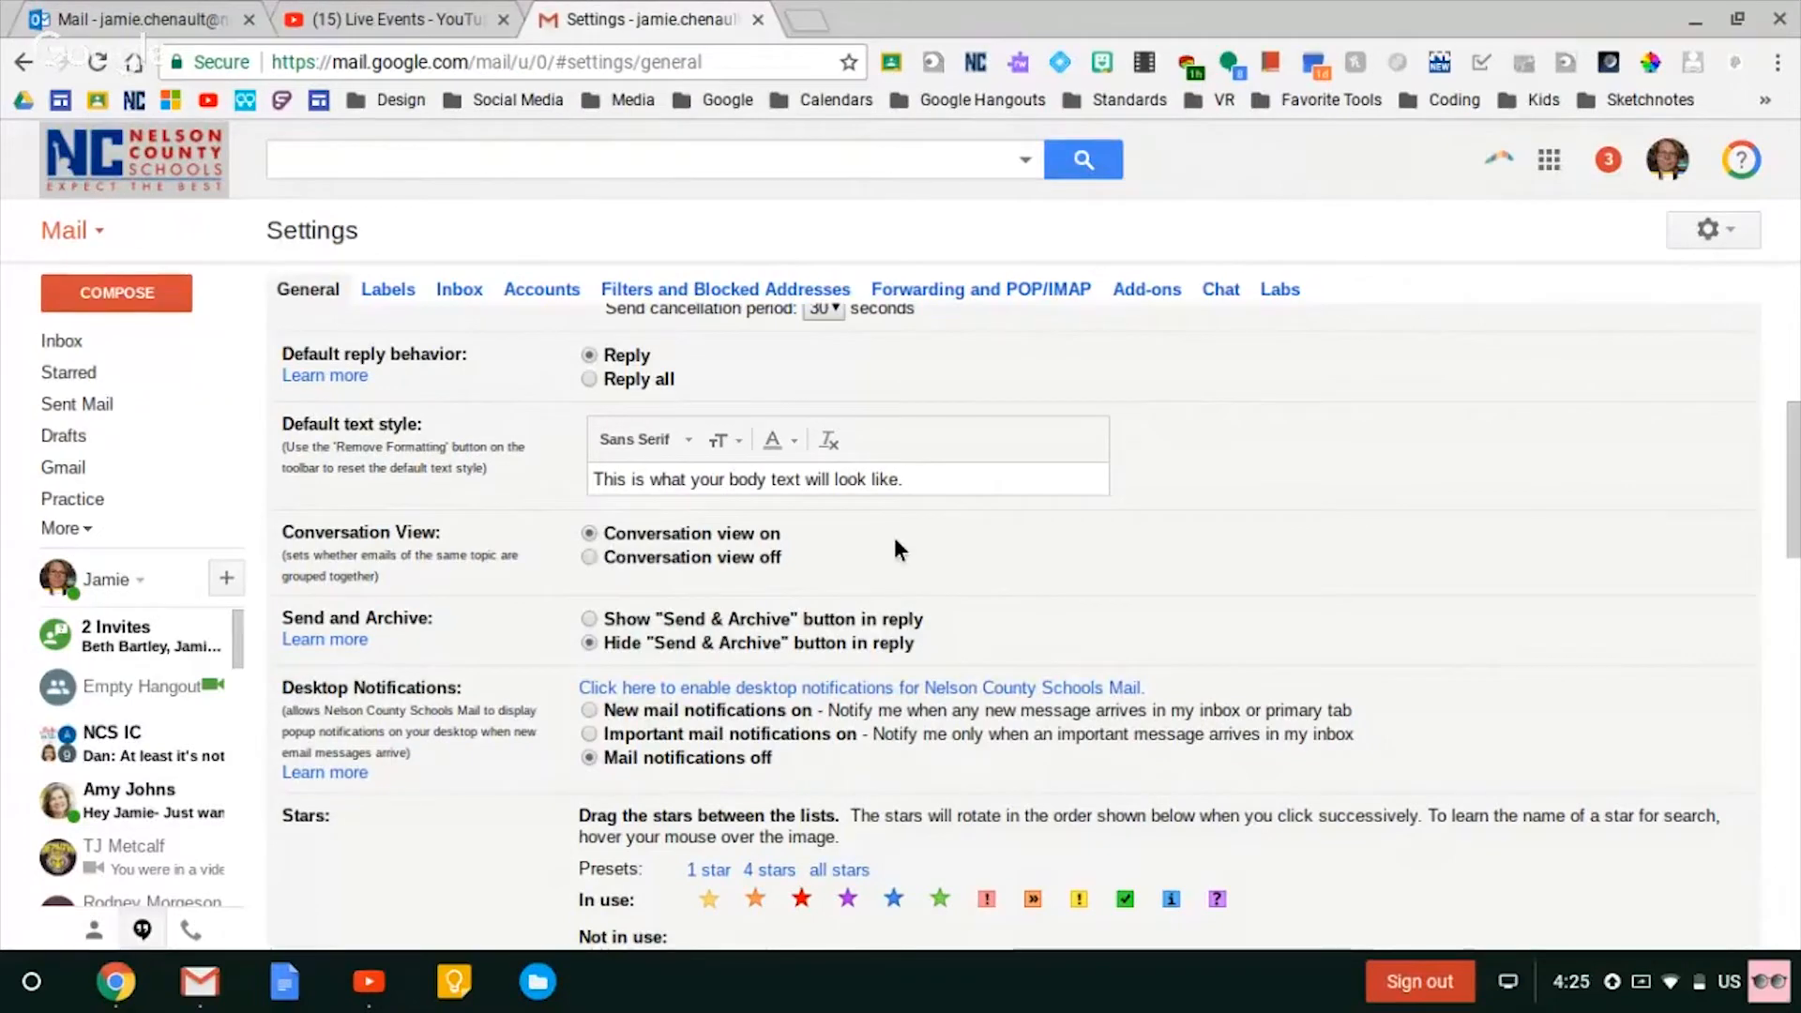
scroll(896, 549, "down", 3)
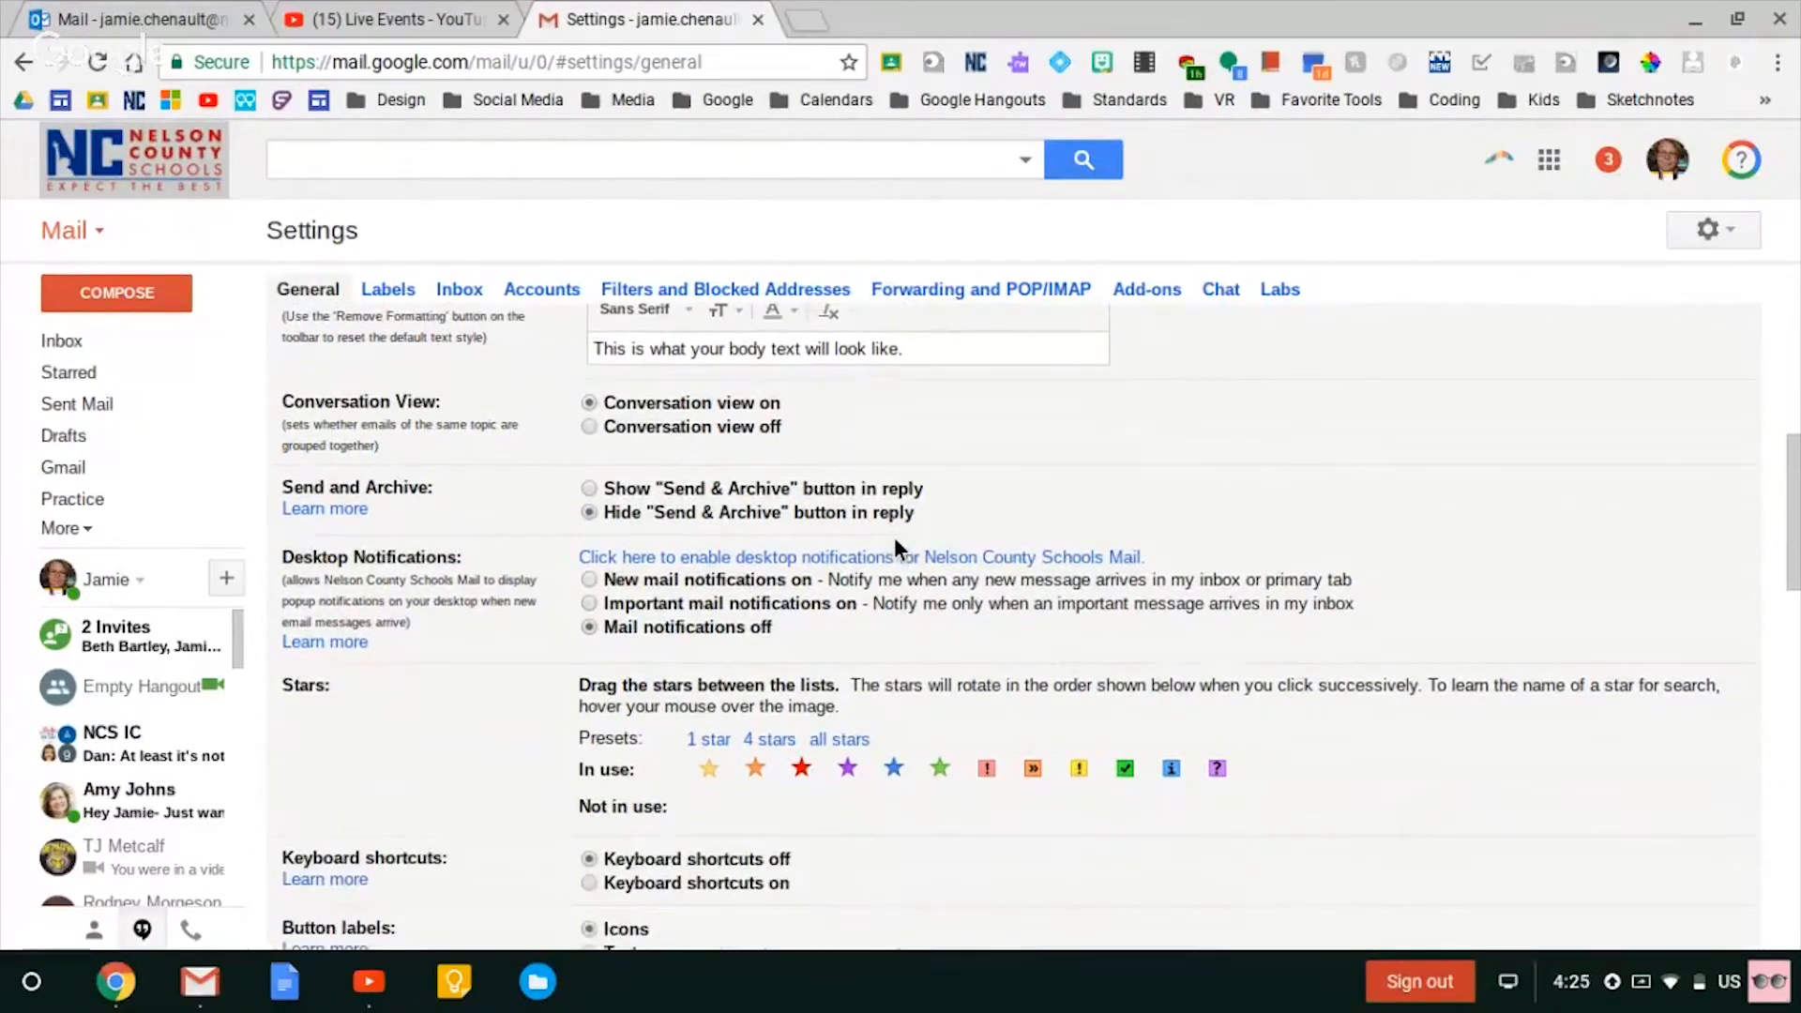
scroll(893, 544, "down", 5)
scroll(894, 542, "down", 2)
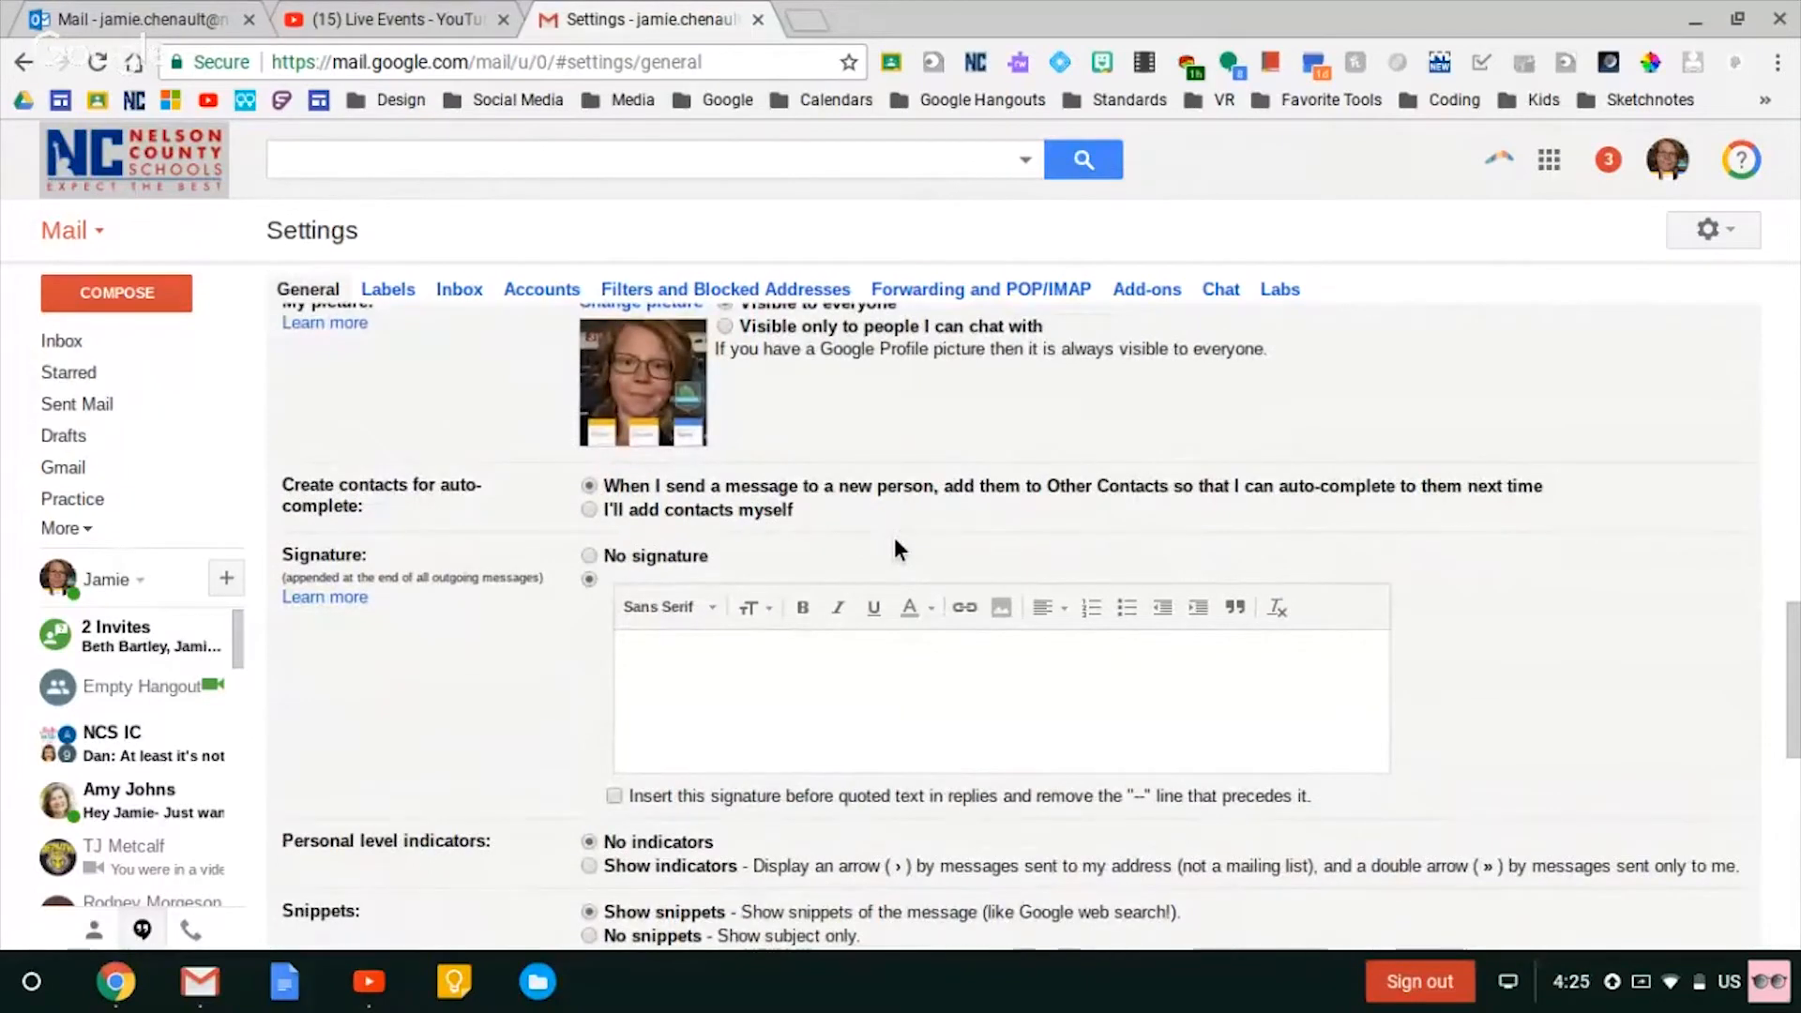
scroll(893, 543, "down", 1)
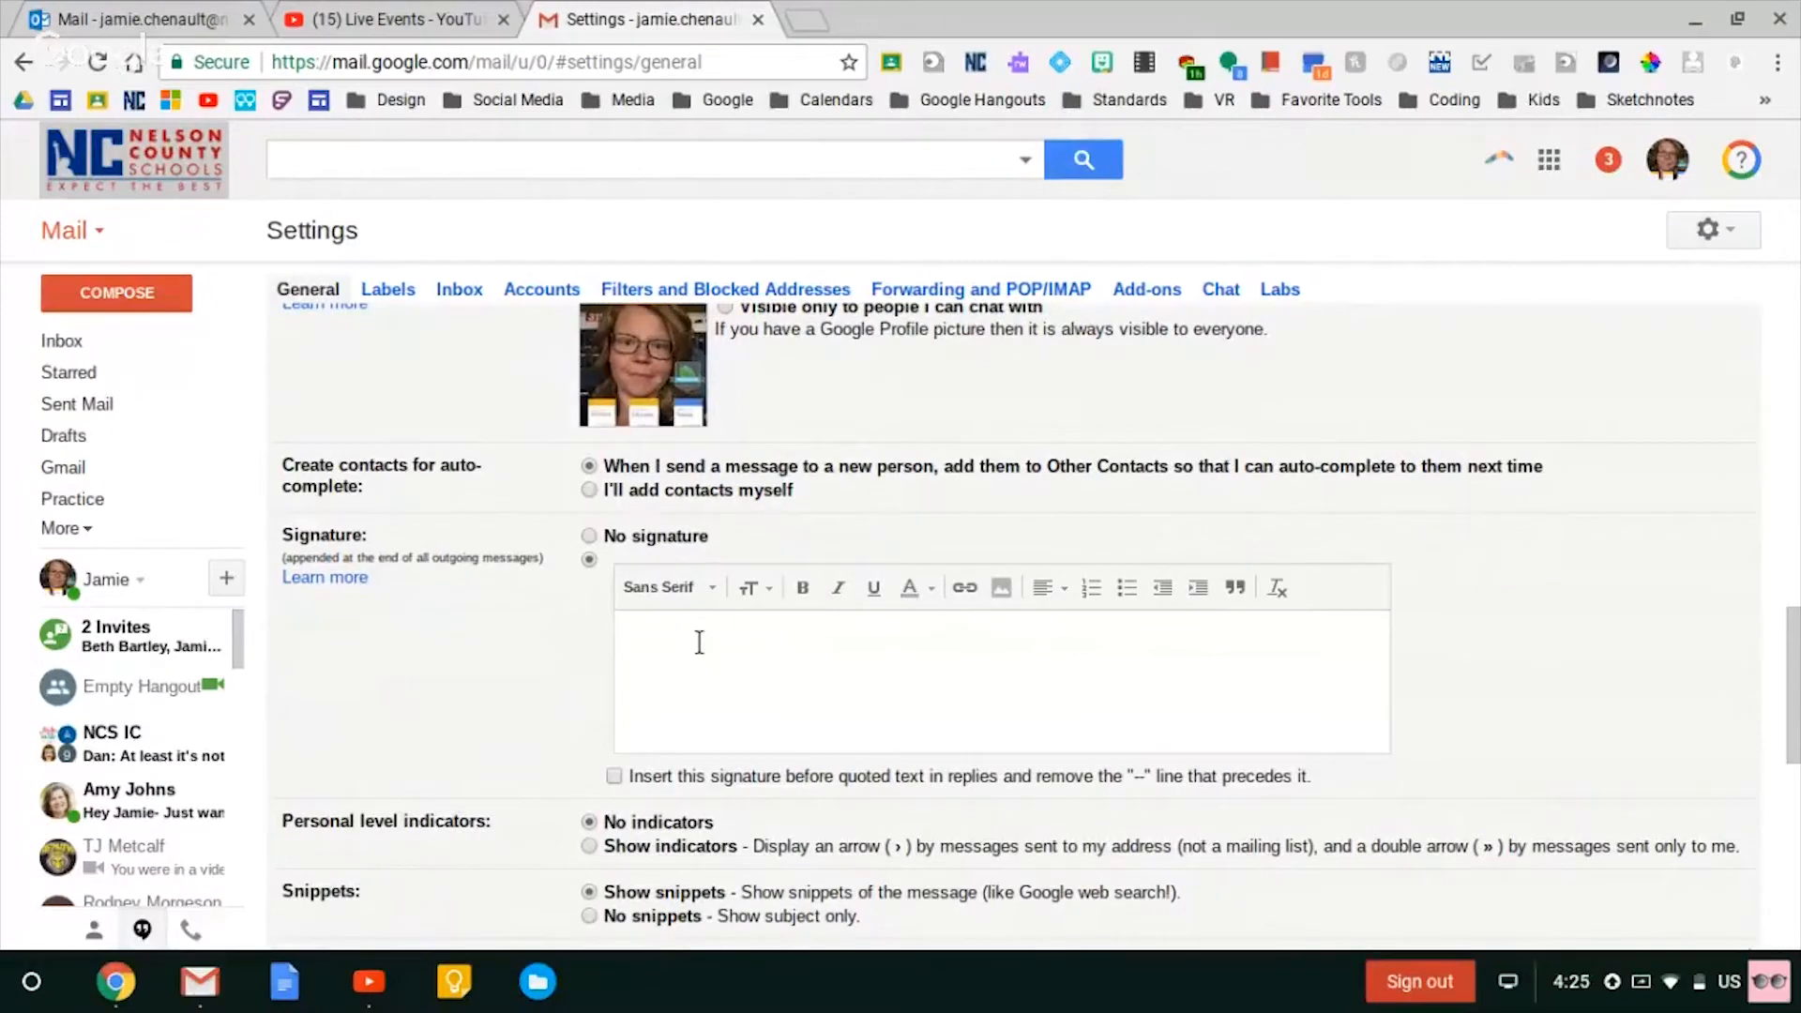
- In the Outlook conversation, expand the oldest message and copy its signature text from the name through the Twitter line
left_click(128, 25)
scroll(1113, 747, "down", 5)
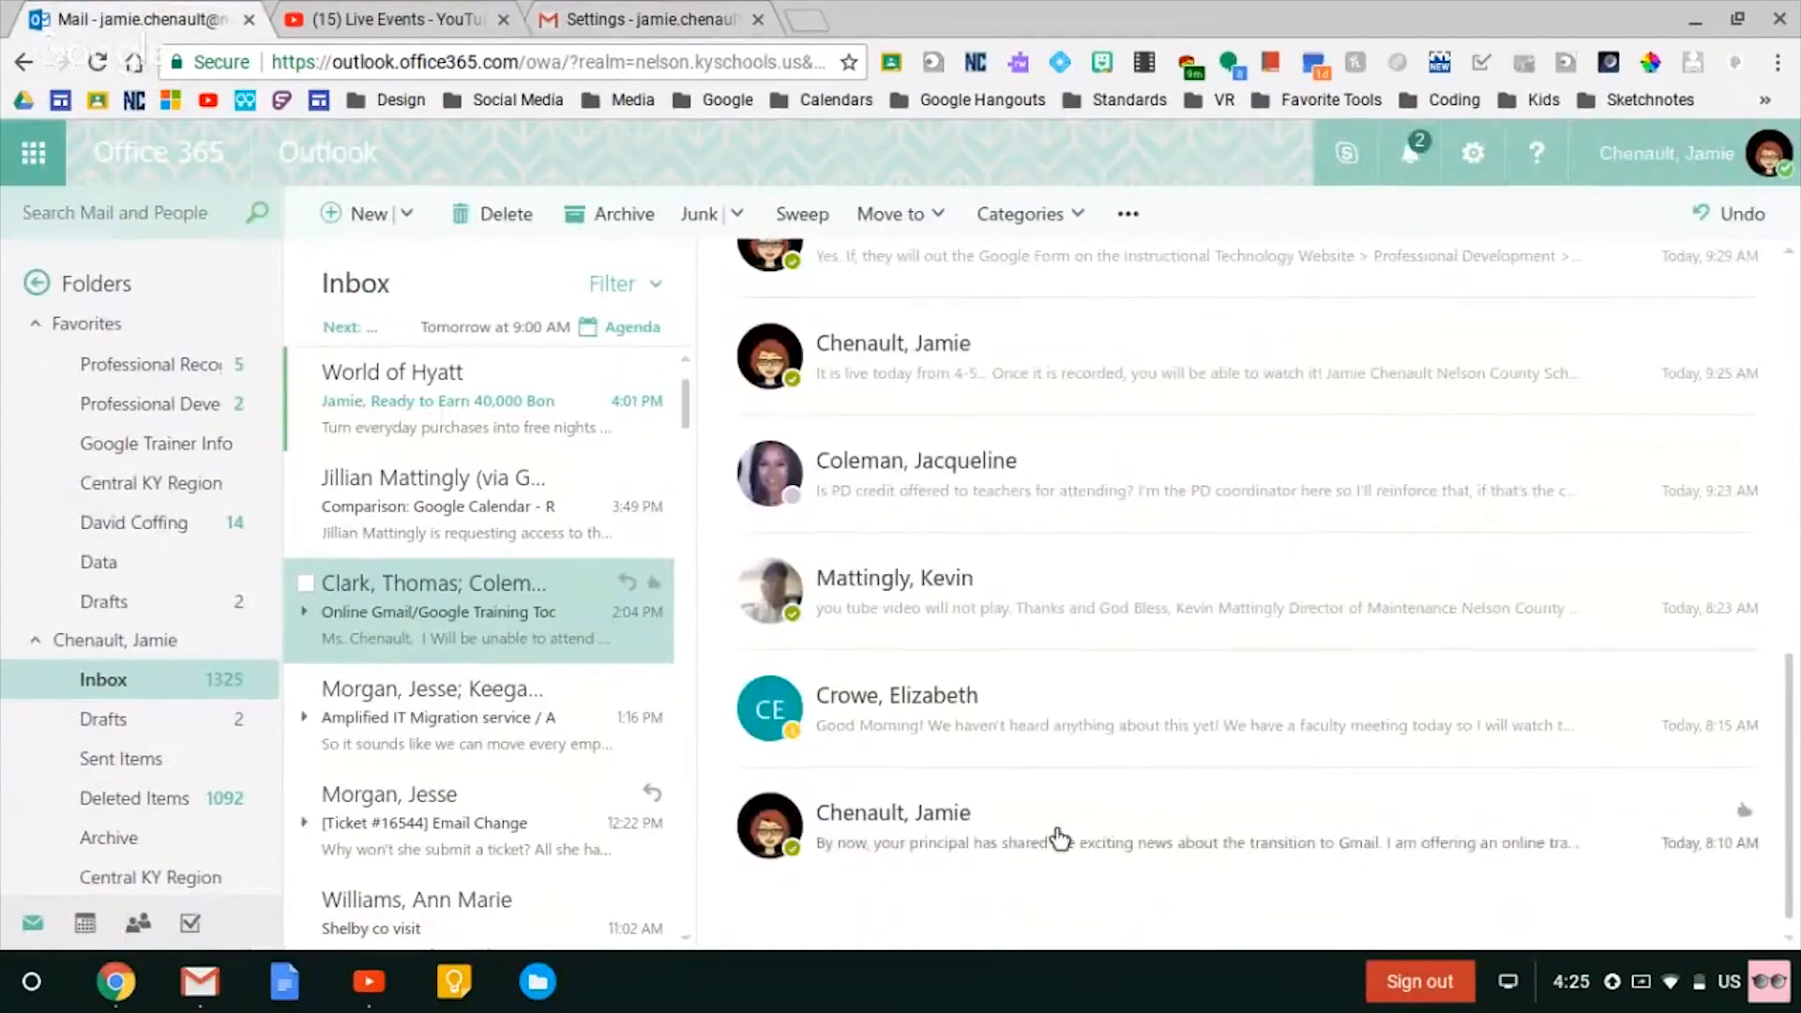
left_click(1052, 821)
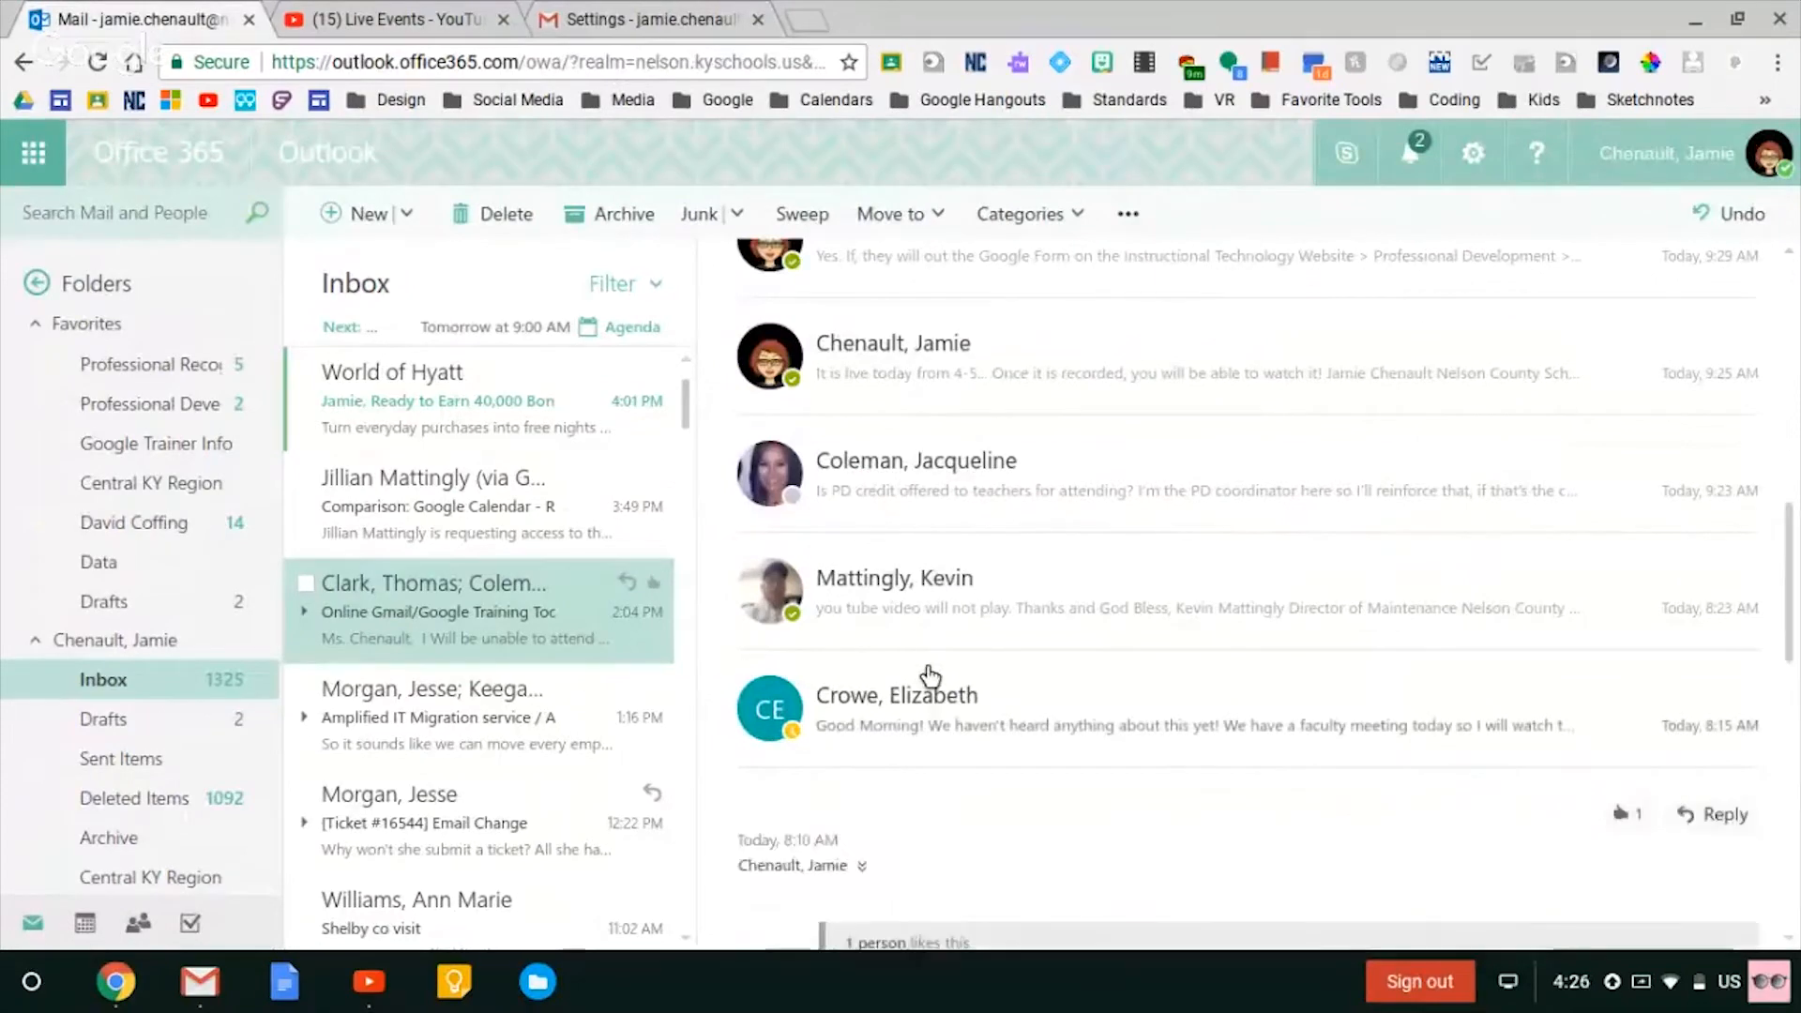
scroll(926, 823, "down", 12)
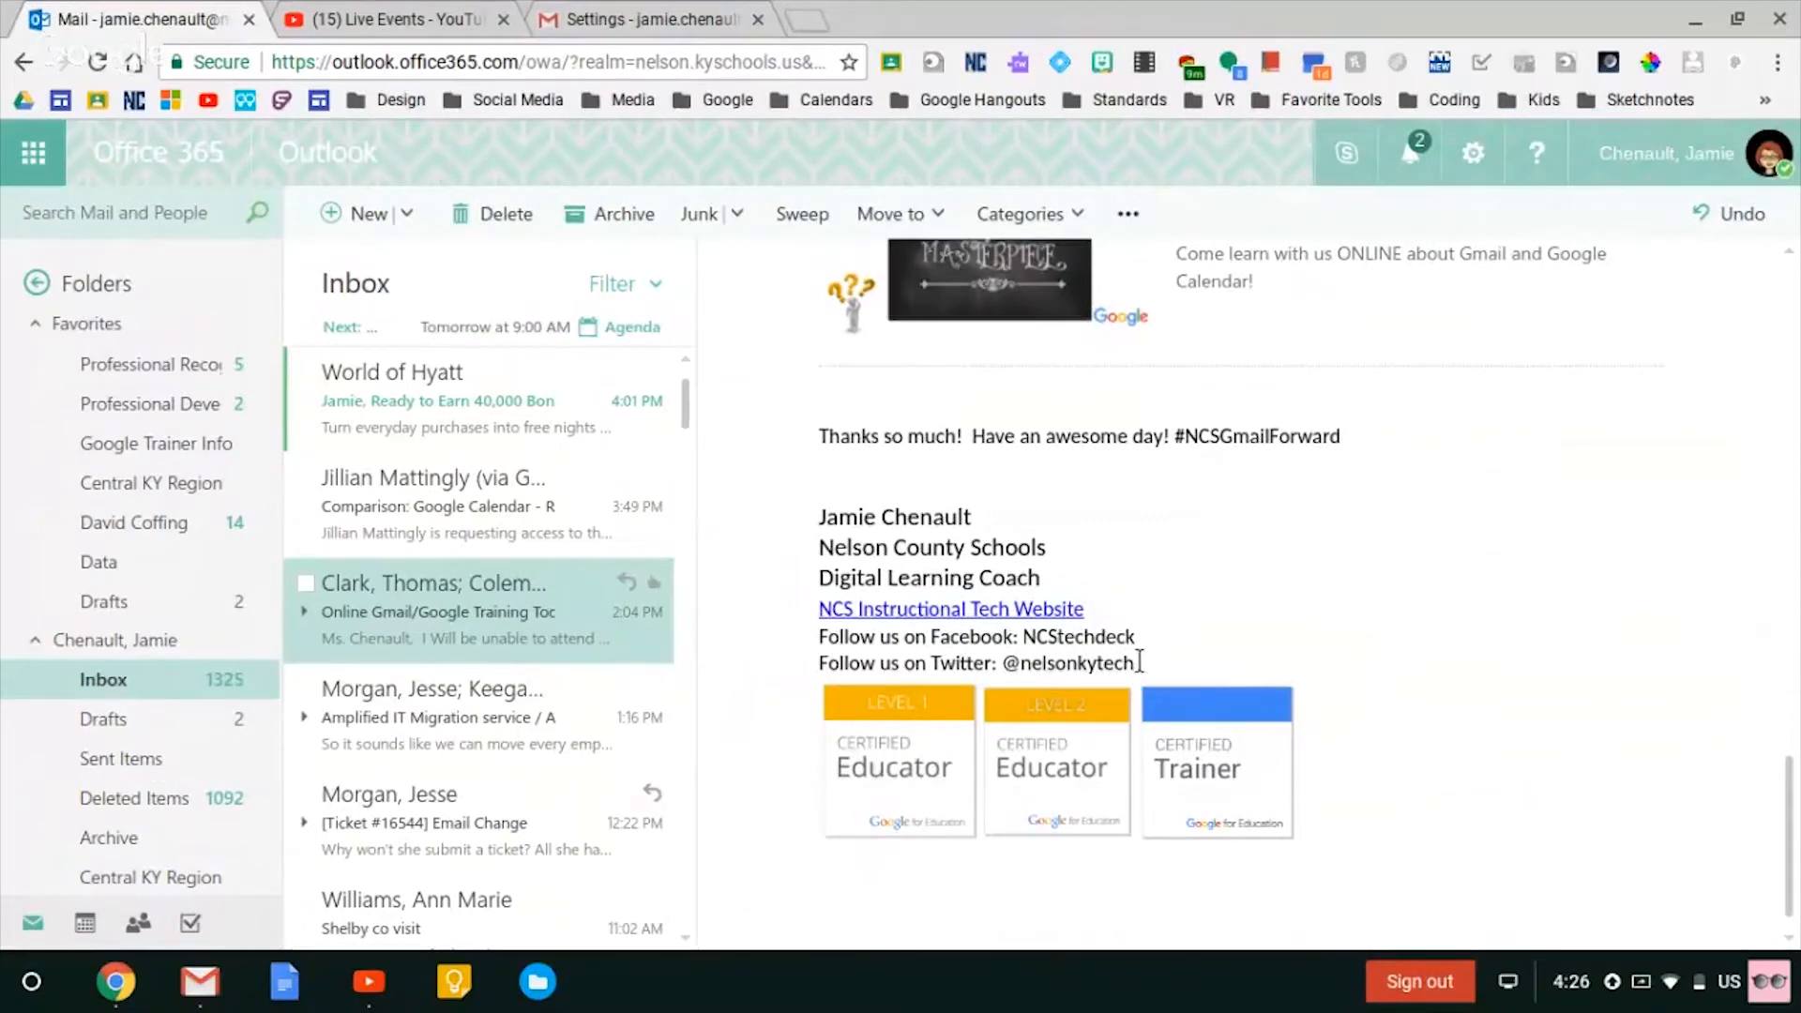
left_click_drag(1138, 662, 784, 522)
key("ctrl+c")
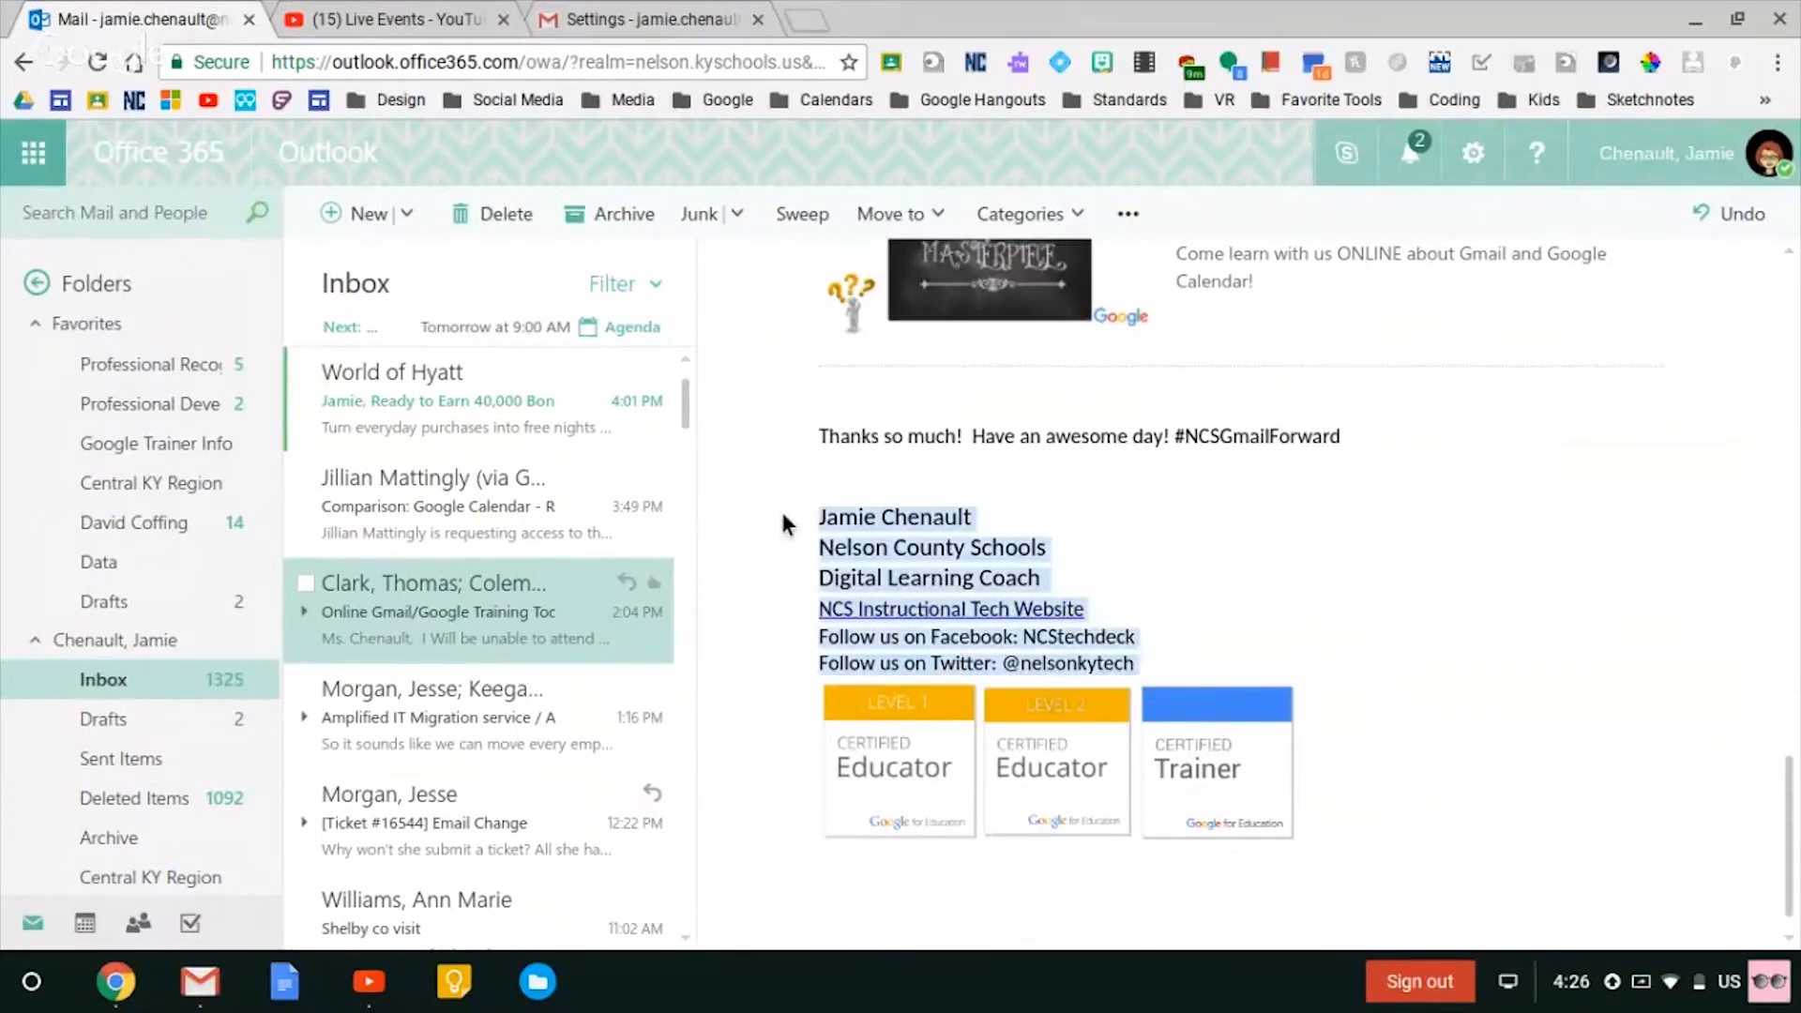
- Paste the copied signature text into the signature box in the Gmail settings
left_click(677, 19)
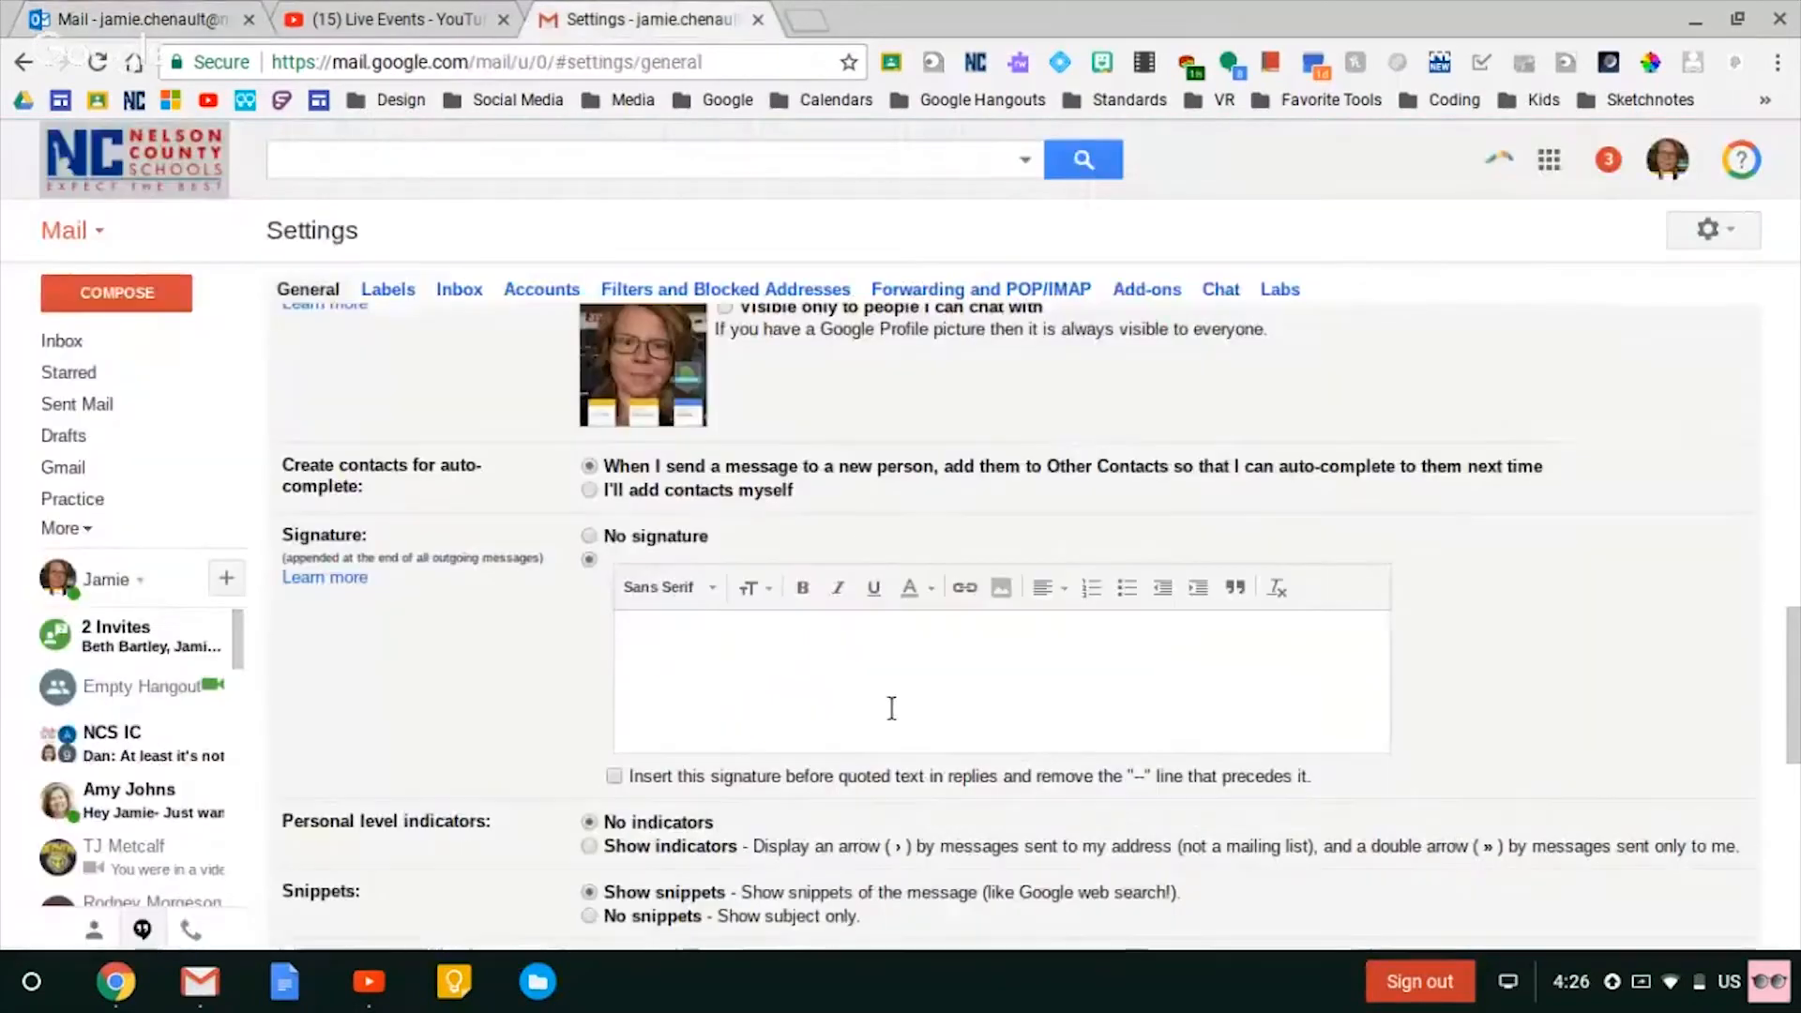
left_click(776, 646)
key("ctrl+v")
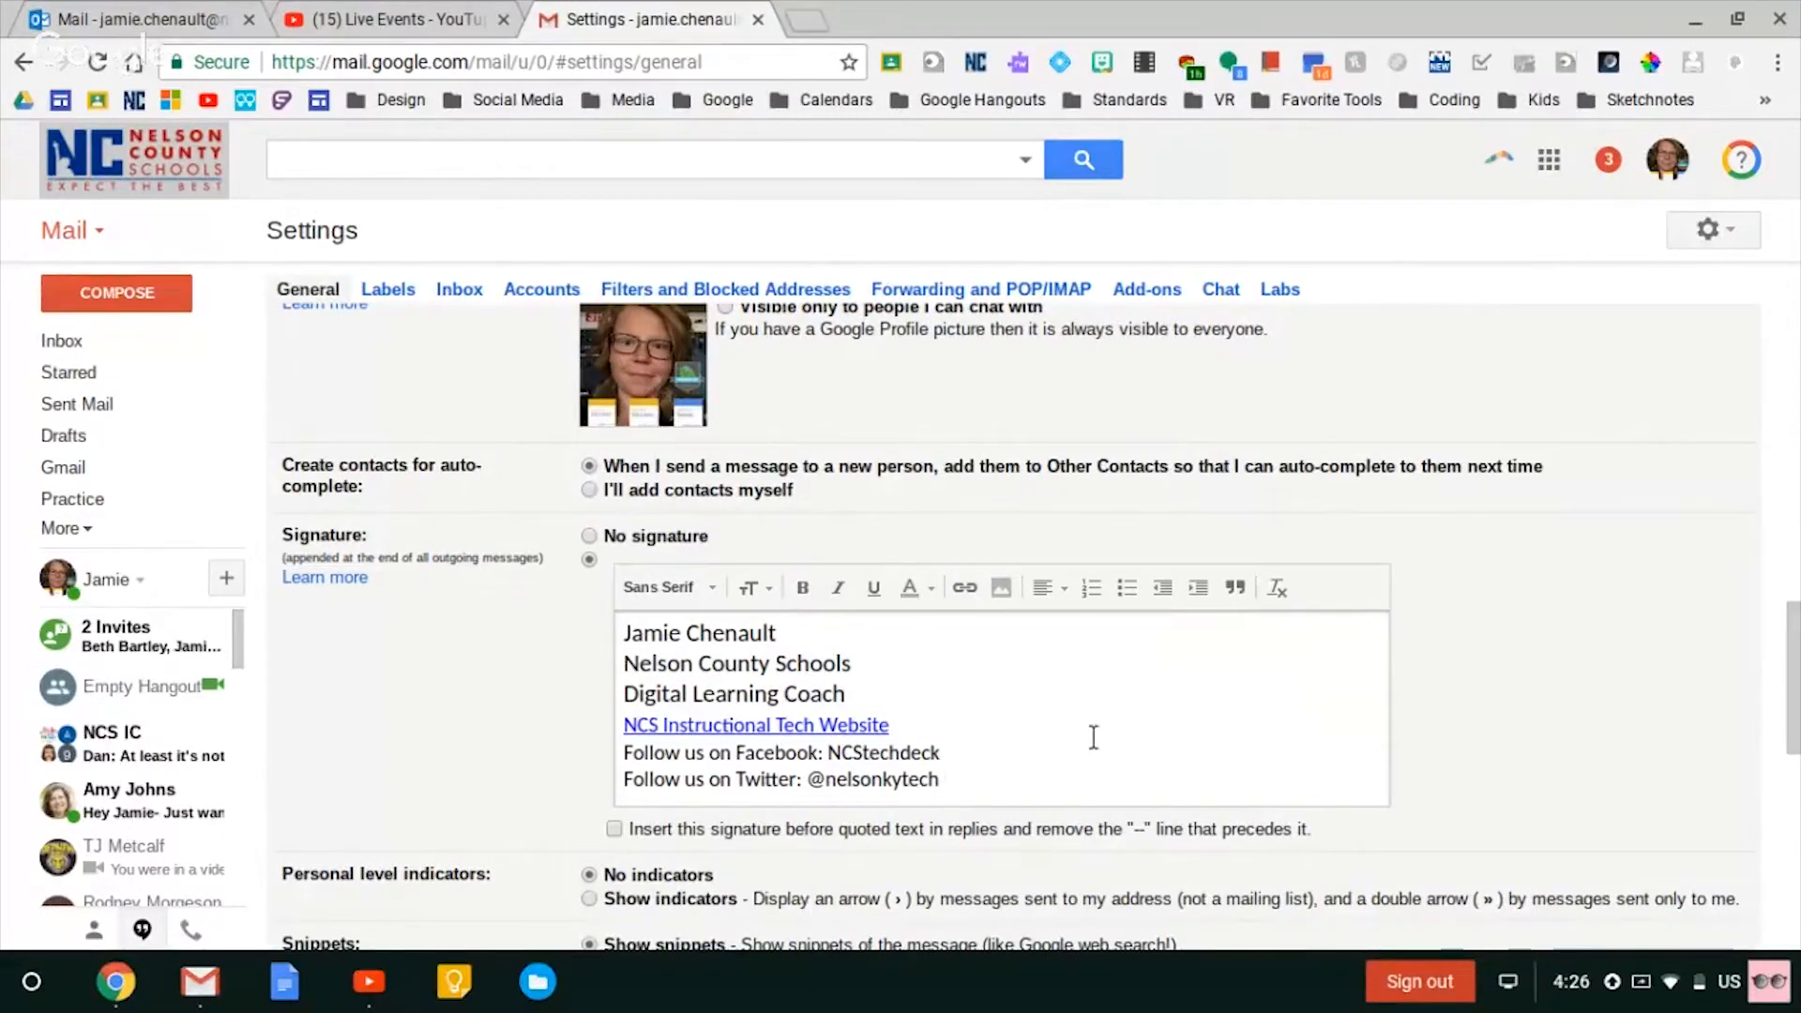
- Review the remaining general settings below the signature, including the vacation responder and its response restrictions
scroll(1161, 729, "down", 1)
scroll(1161, 728, "down", 1)
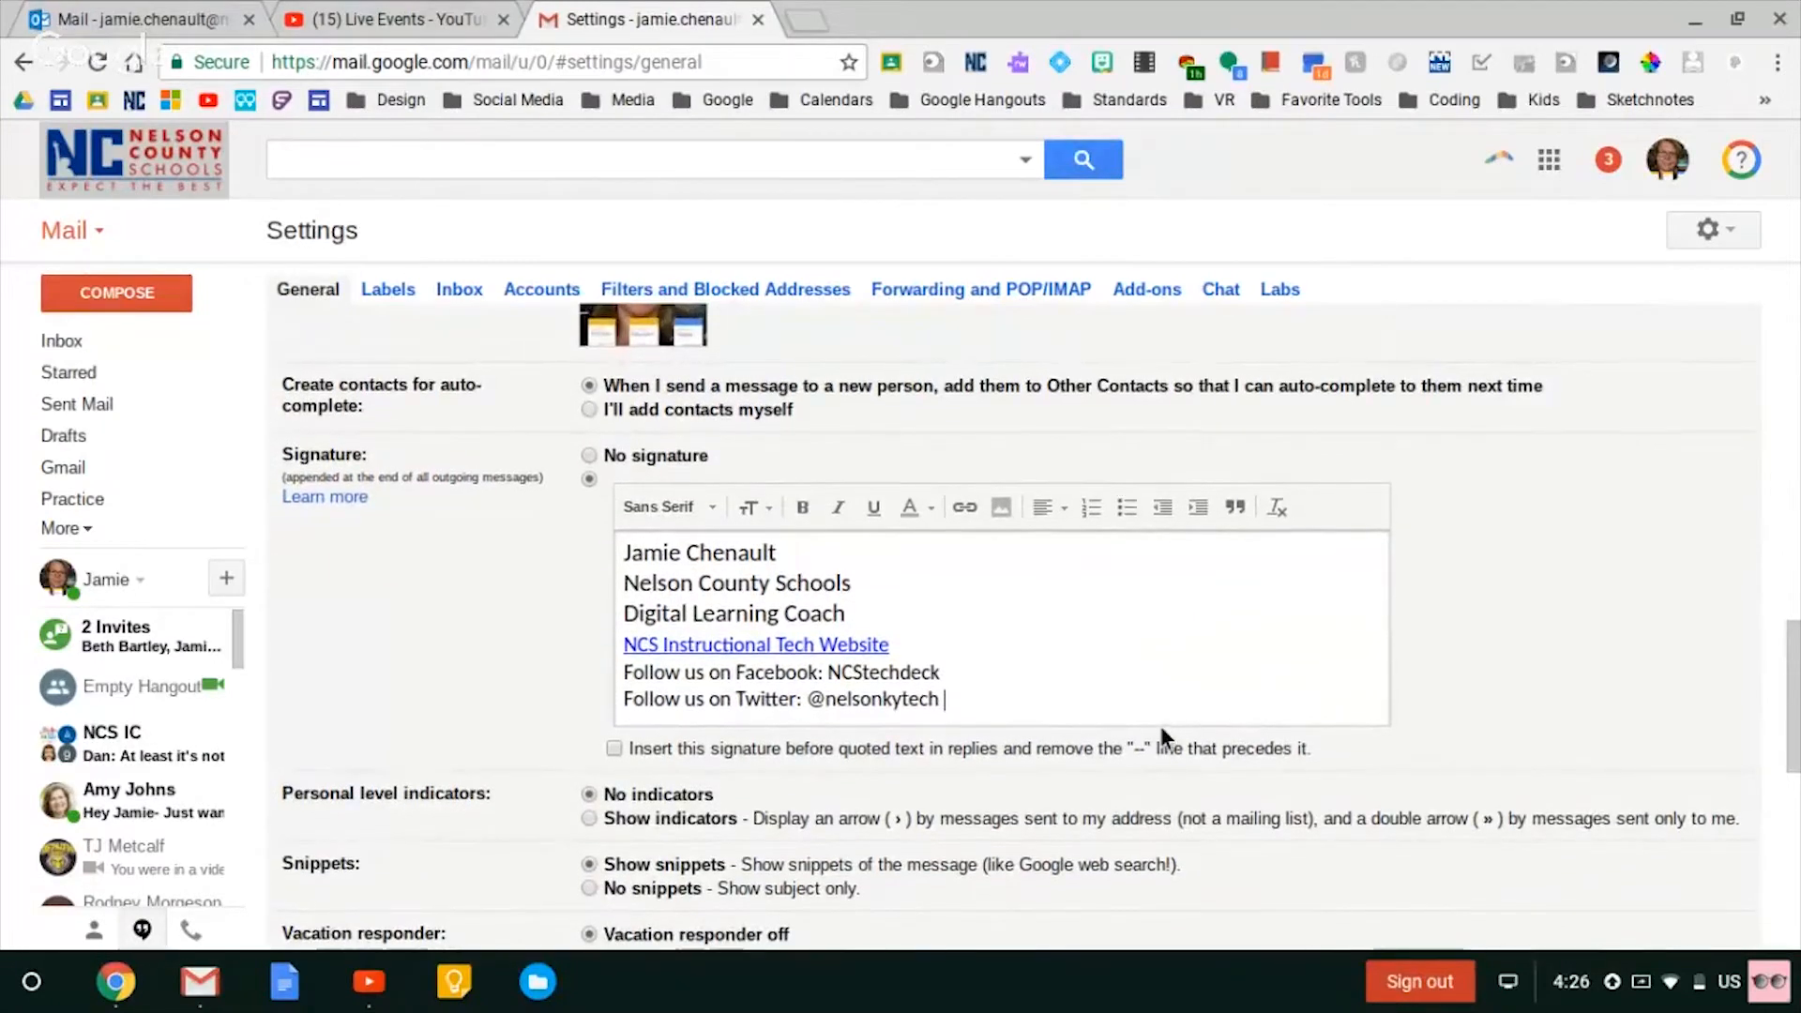
scroll(1161, 737, "down", 1)
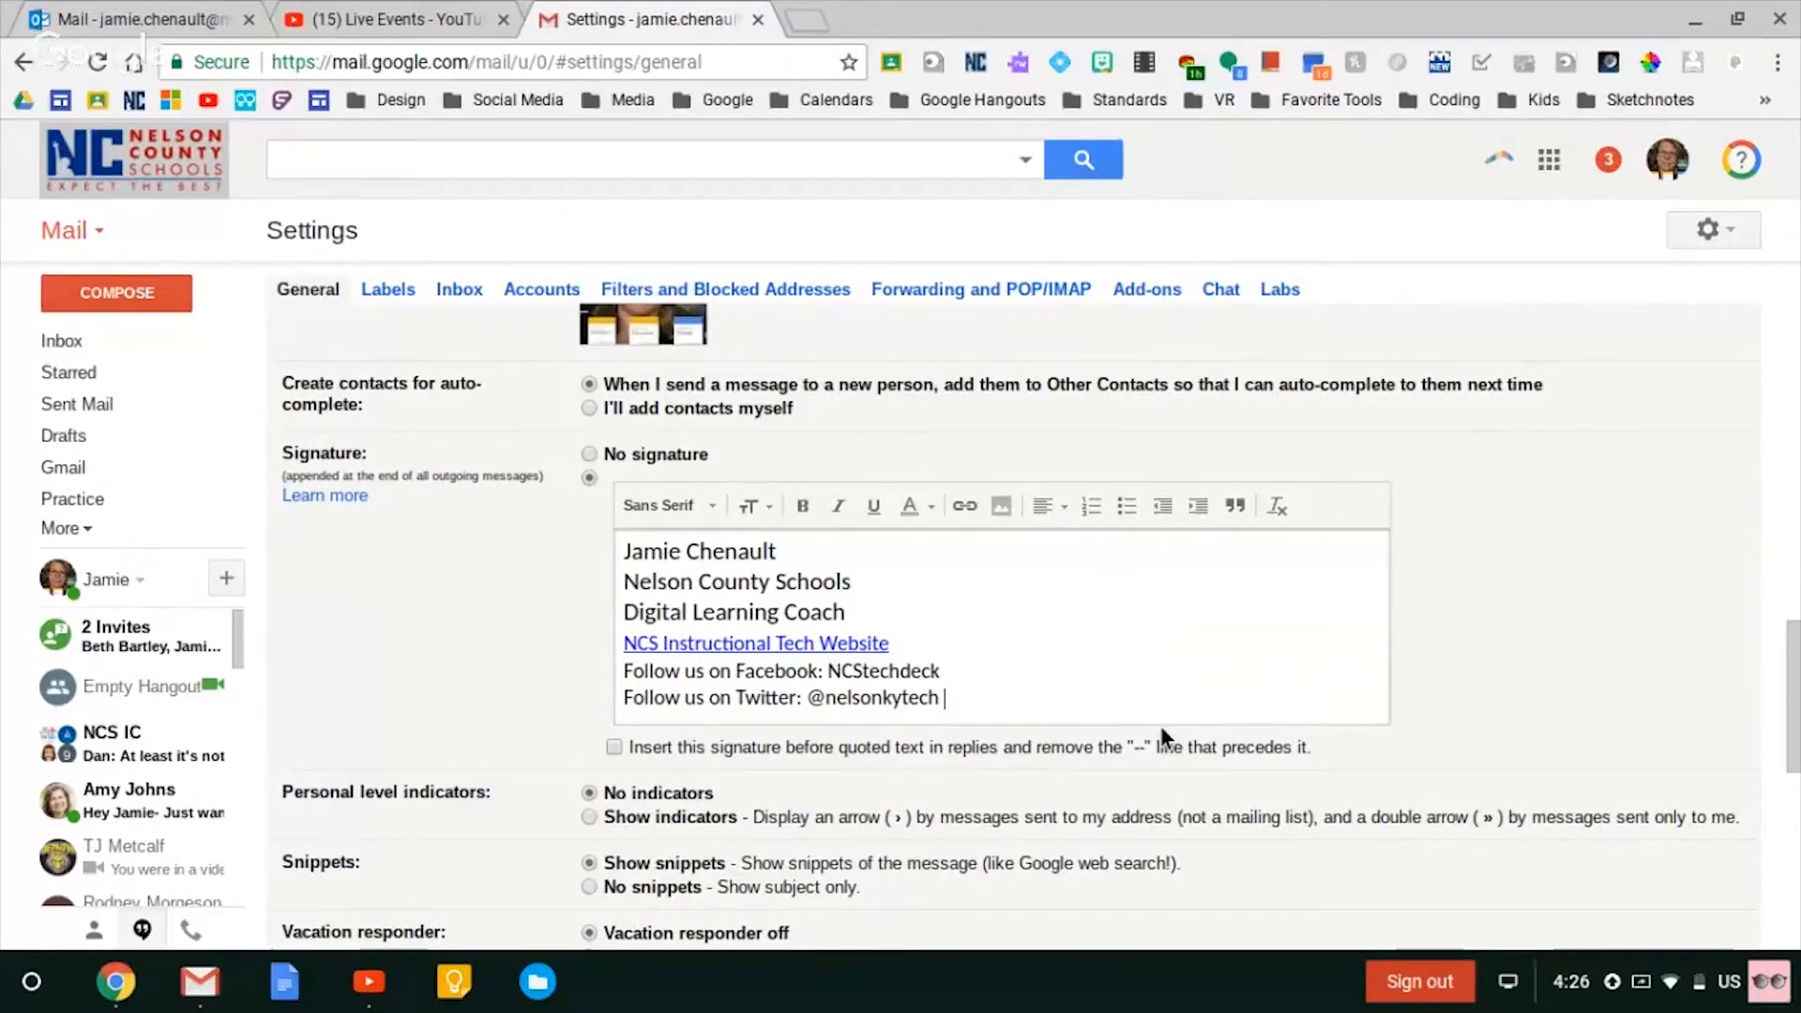
scroll(1161, 728, "down", 10)
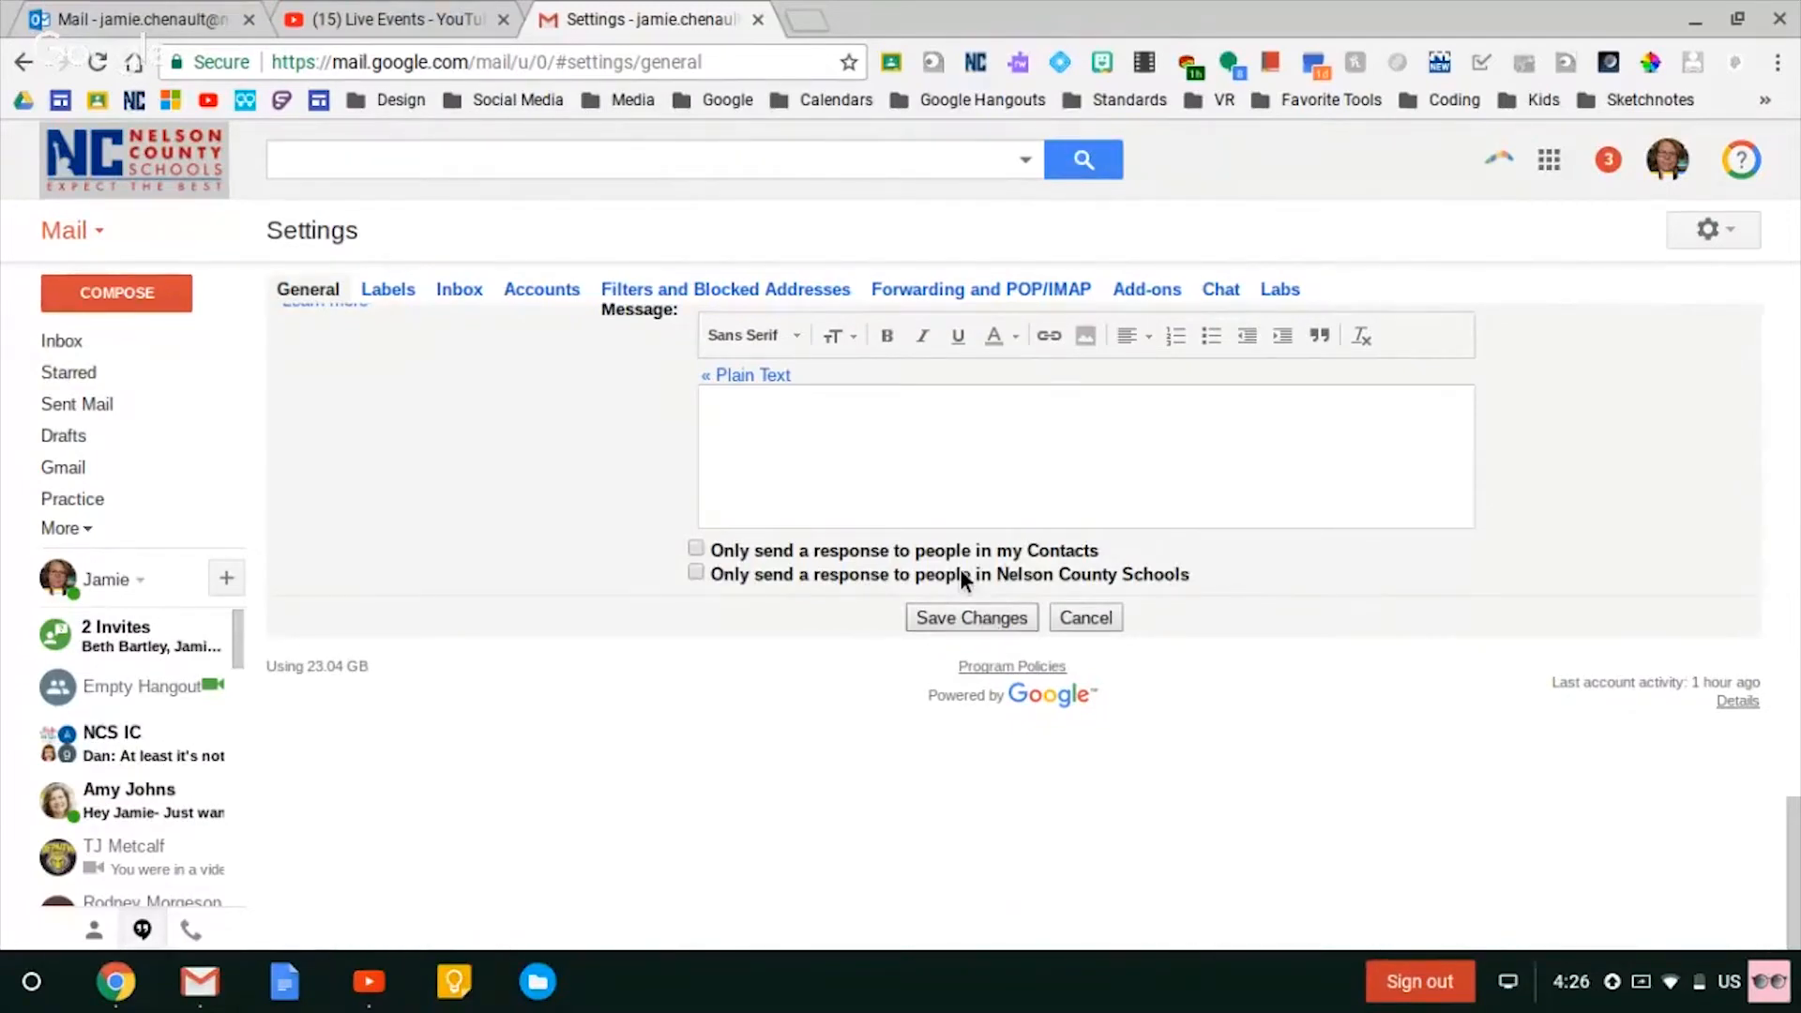
scroll(960, 570, "up", 20)
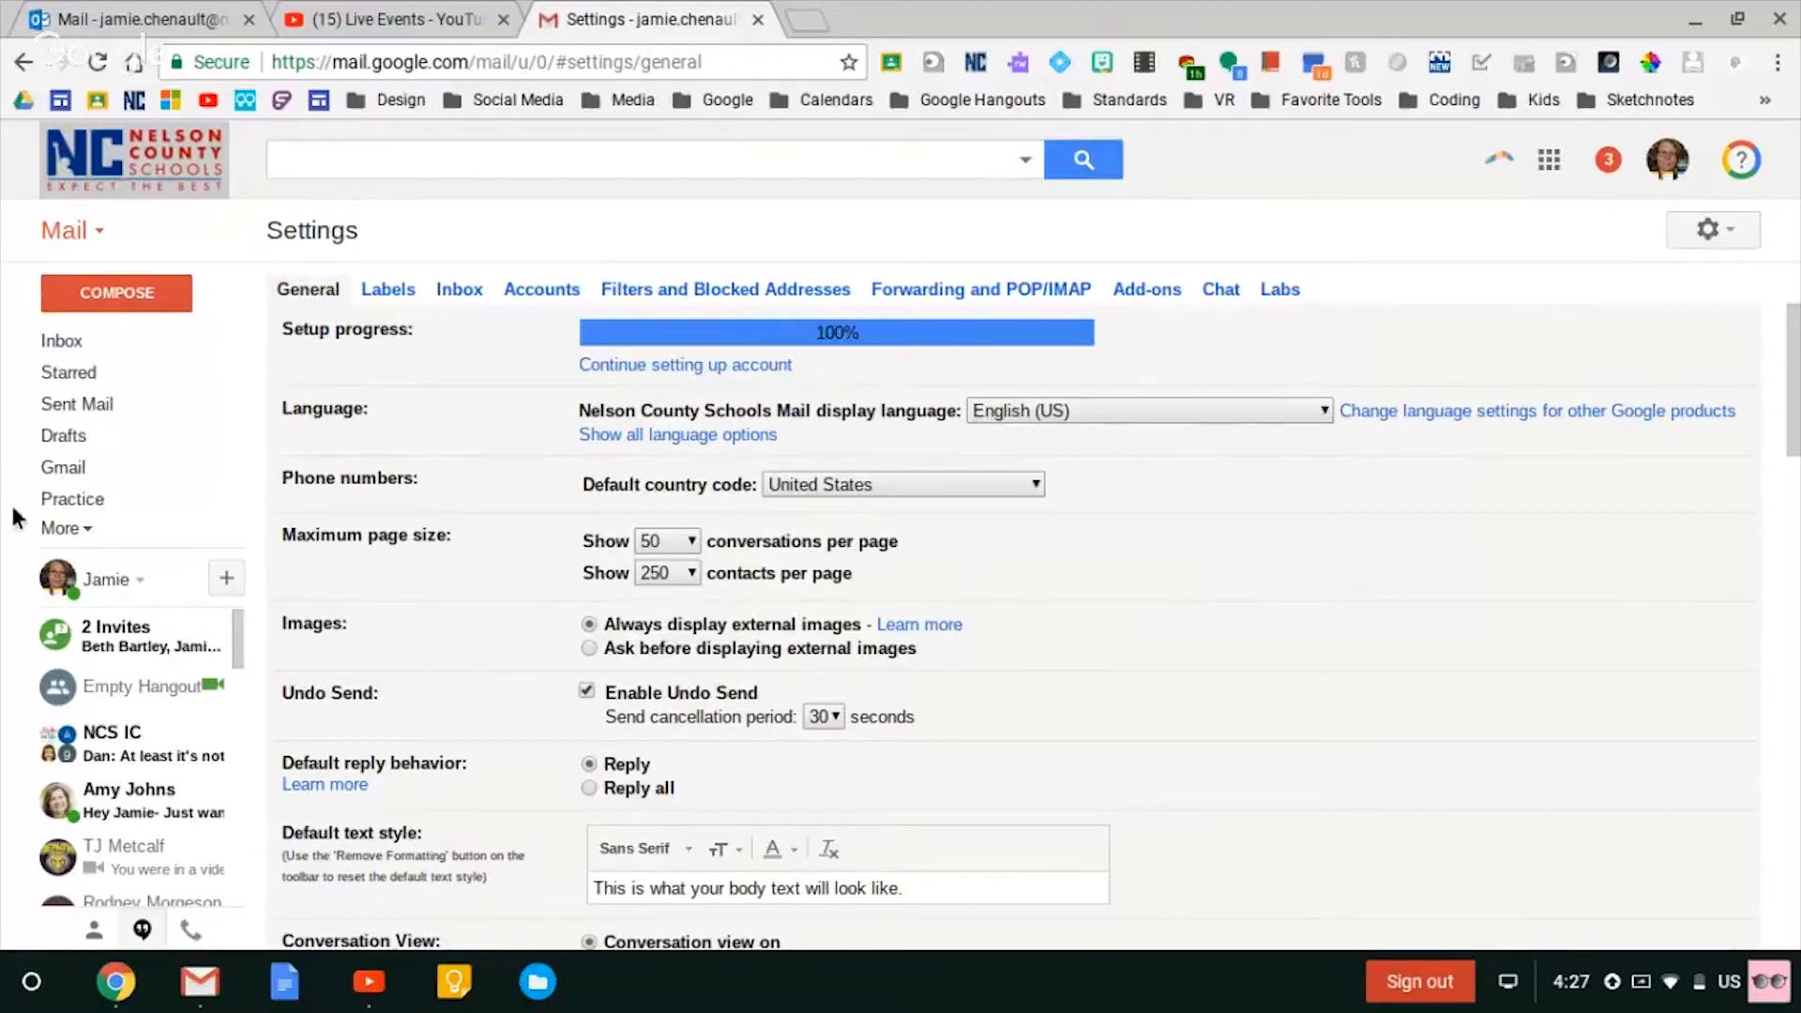
- Expand the full label list and examine the show and hide options for system labels, categories and custom labels in the Labels settings
left_click(58, 529)
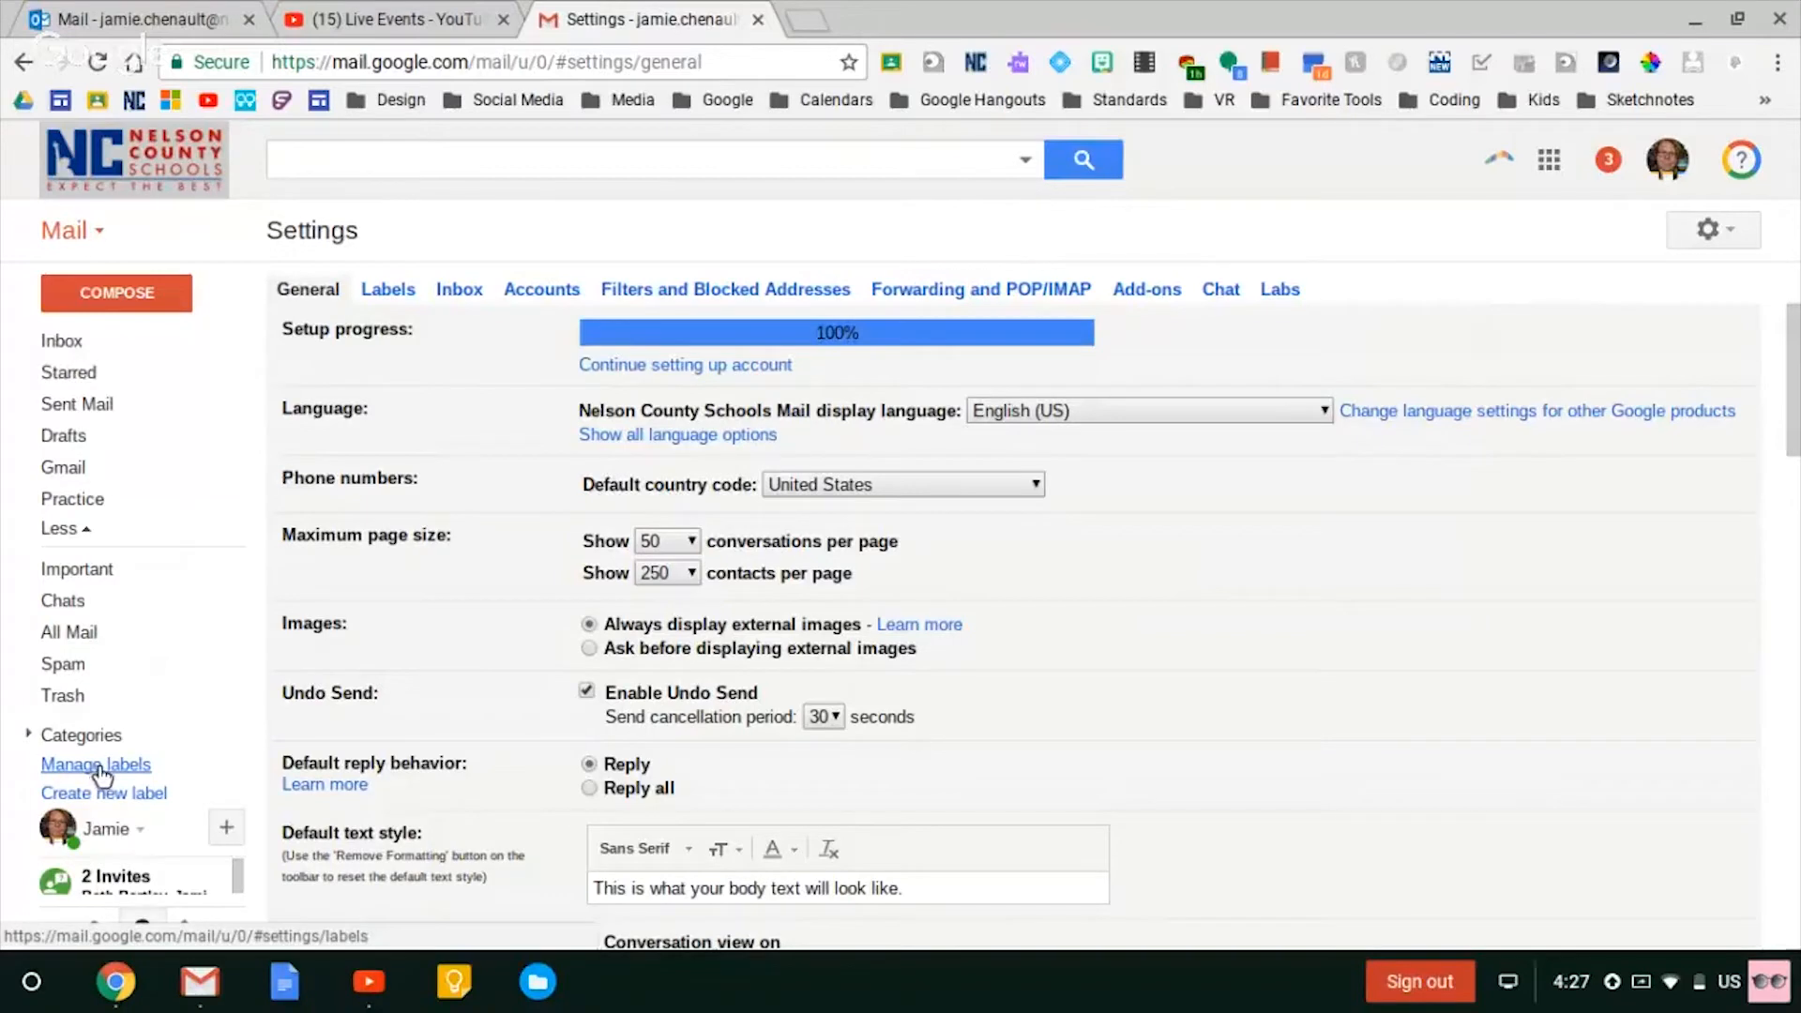
left_click(388, 290)
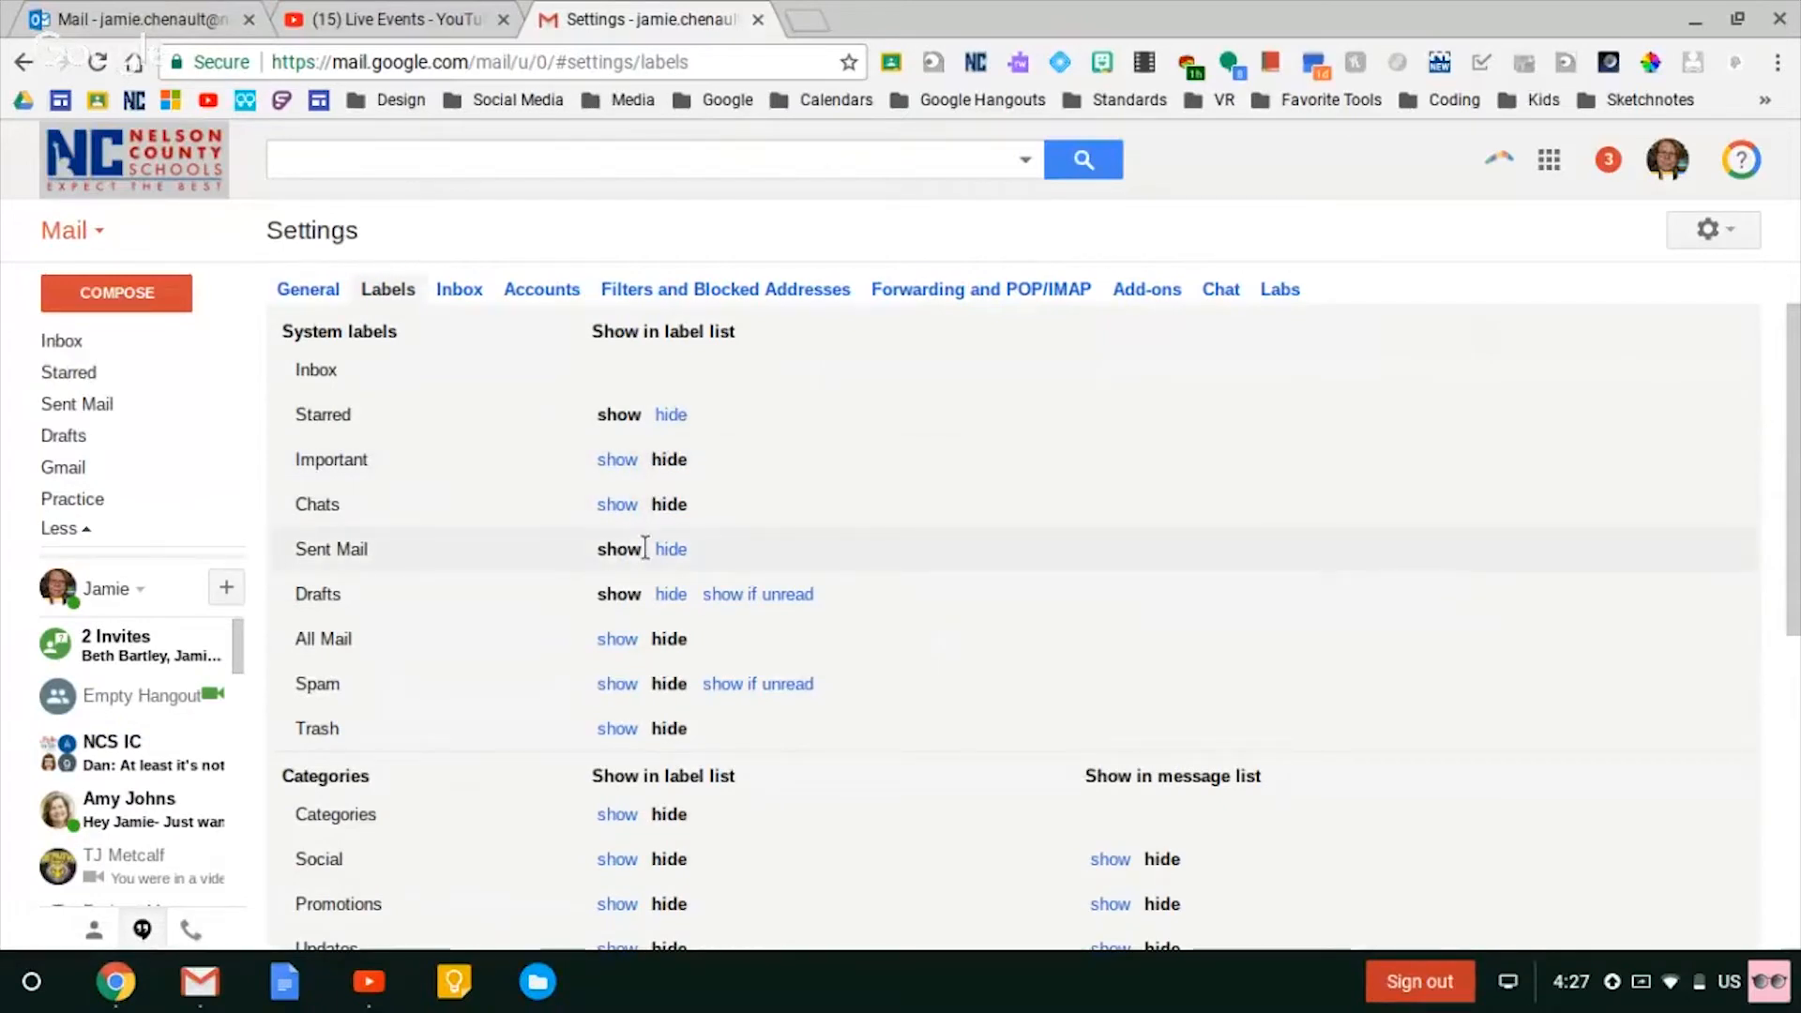
scroll(642, 549, "down", 3)
scroll(644, 549, "down", 1)
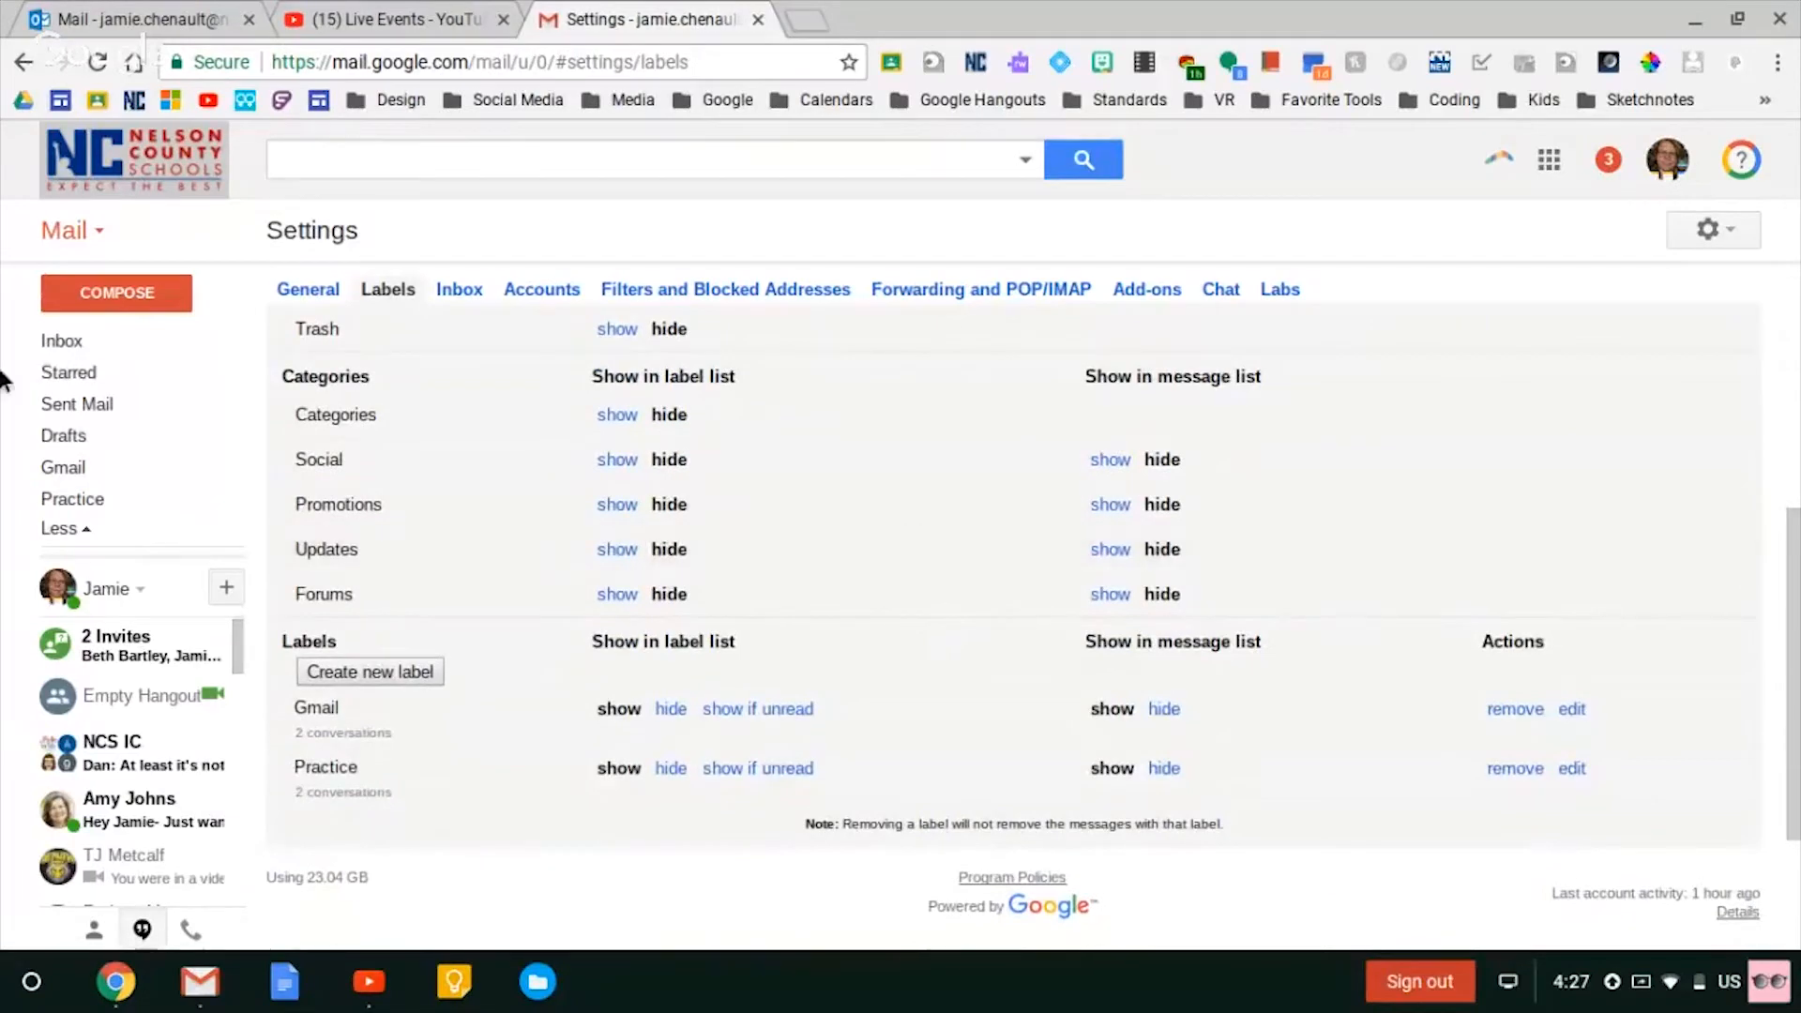
scroll(706, 481, "up", 1)
scroll(702, 476, "up", 4)
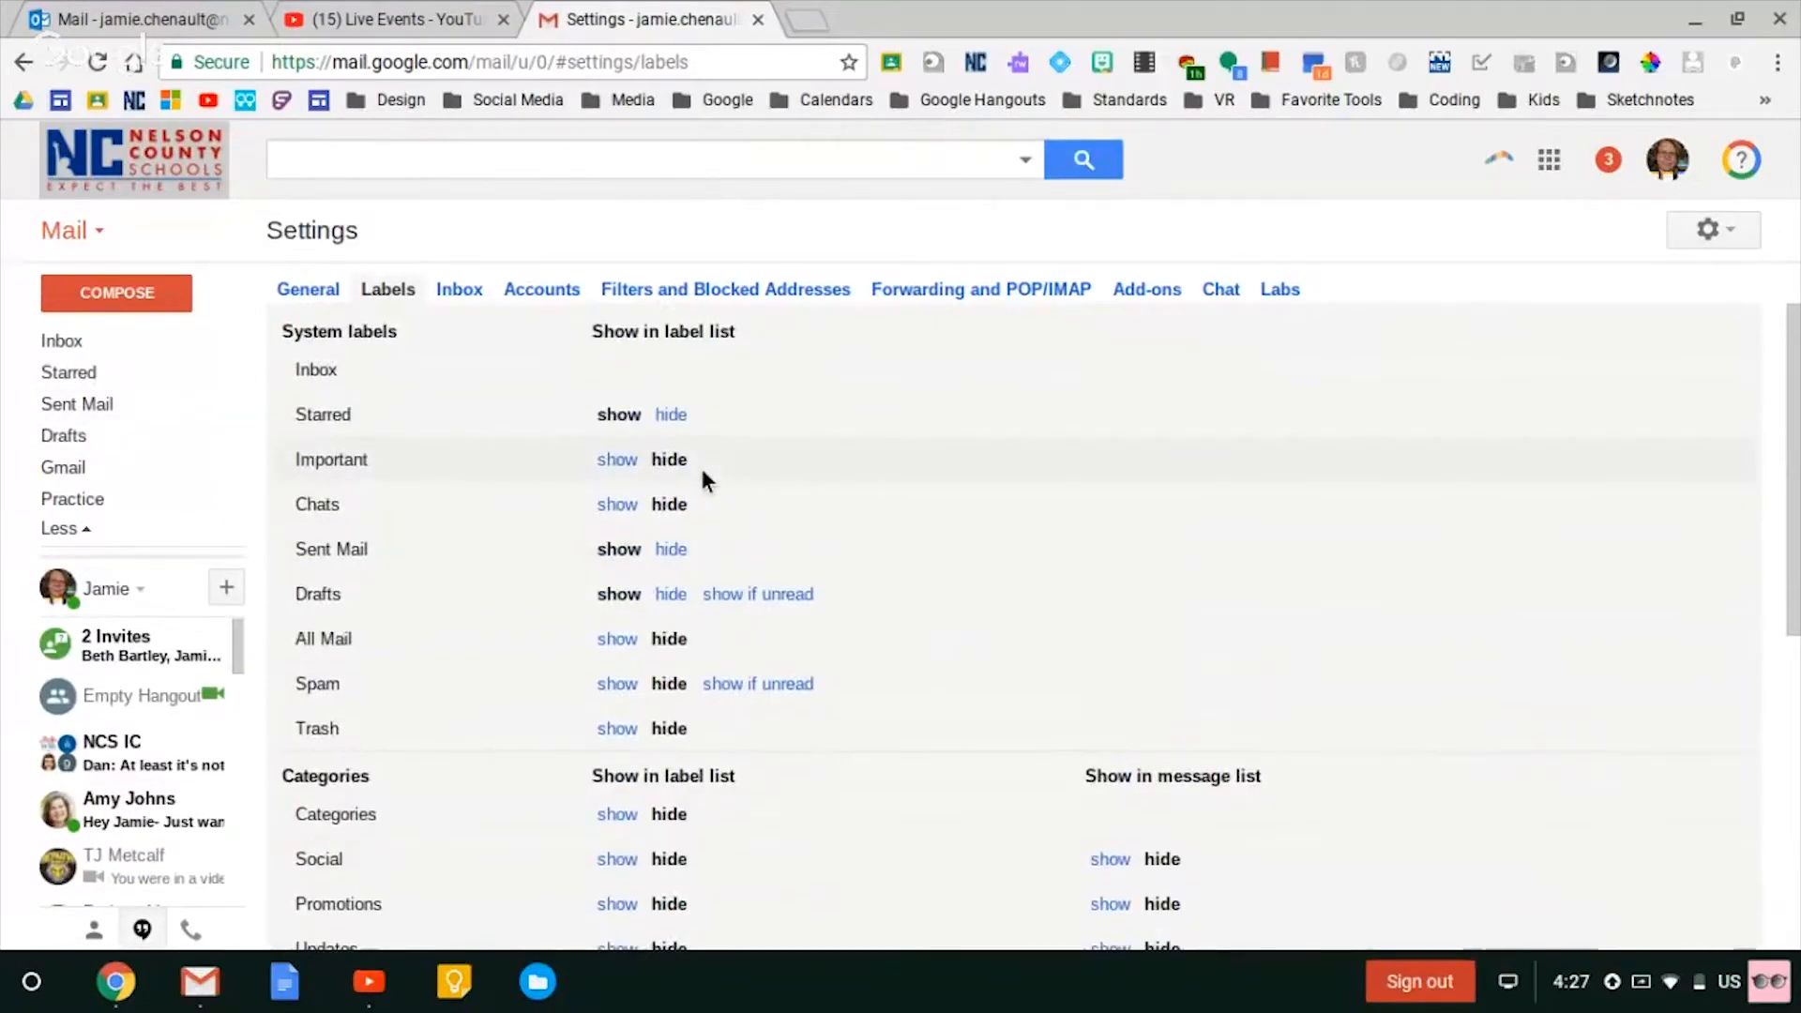
mouse_move(133, 474)
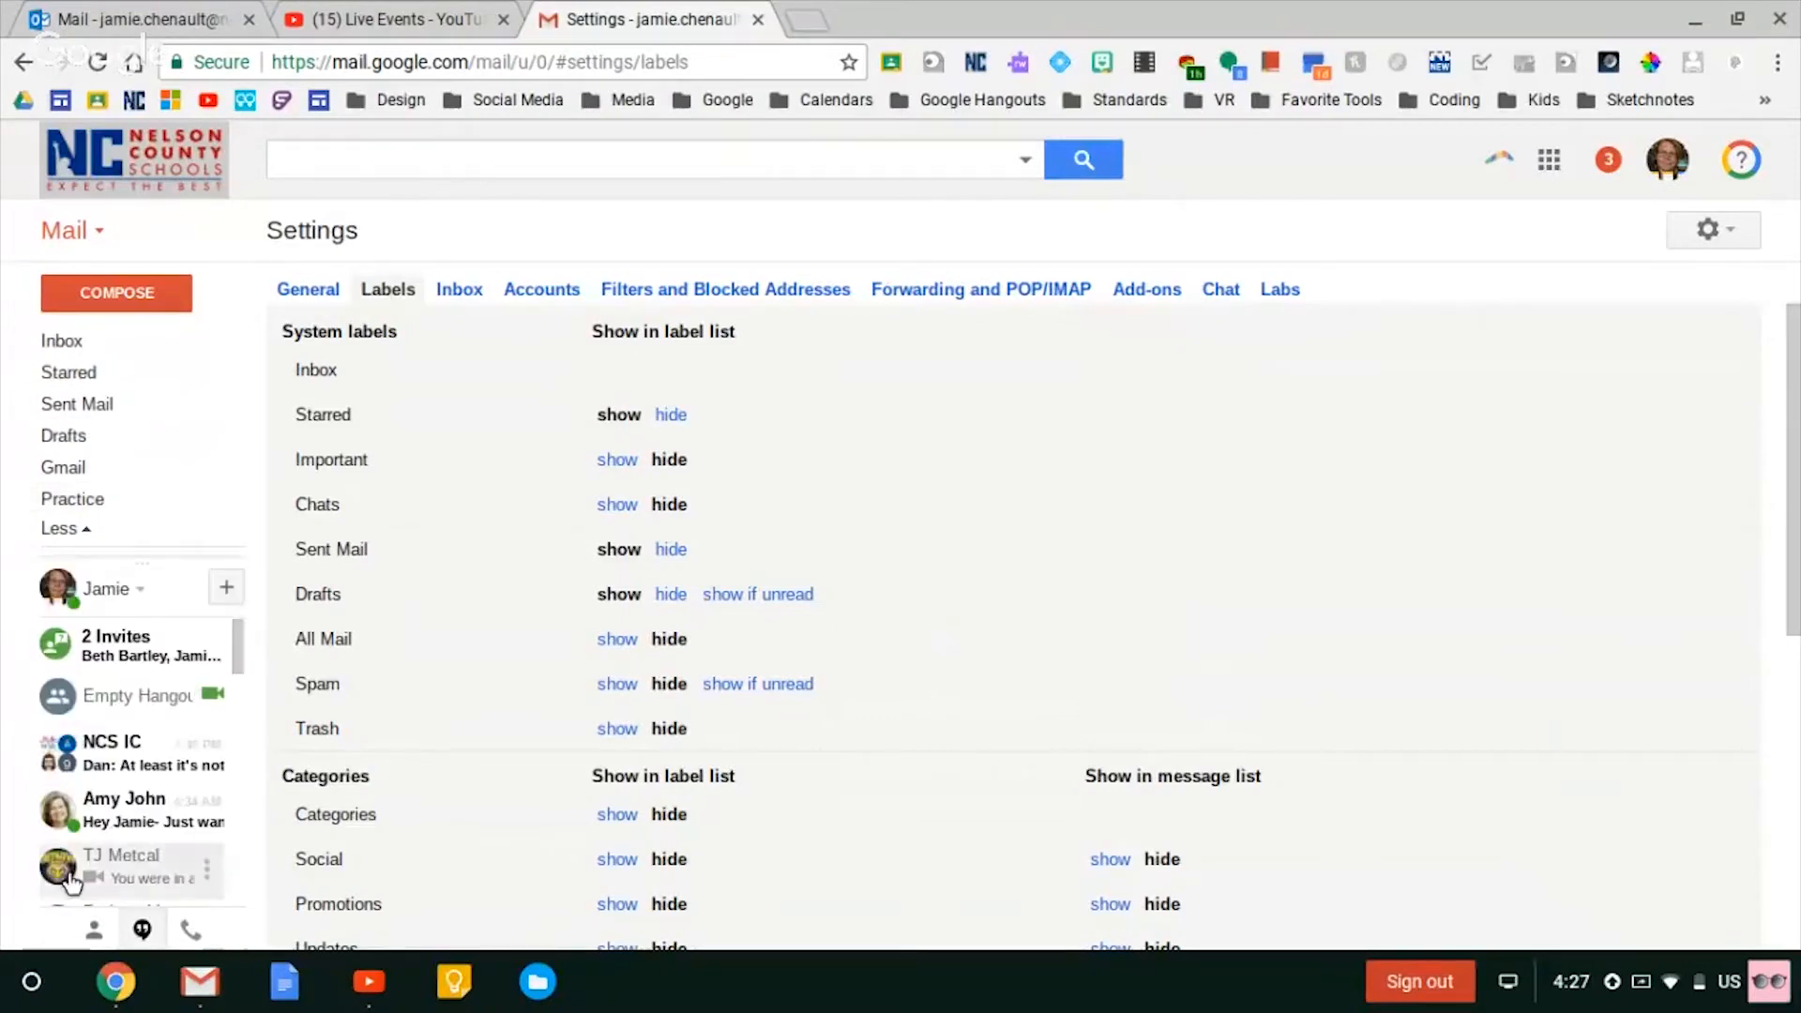
- Switch to the Google Hangouts window and stop sharing the screen
left_click(114, 992)
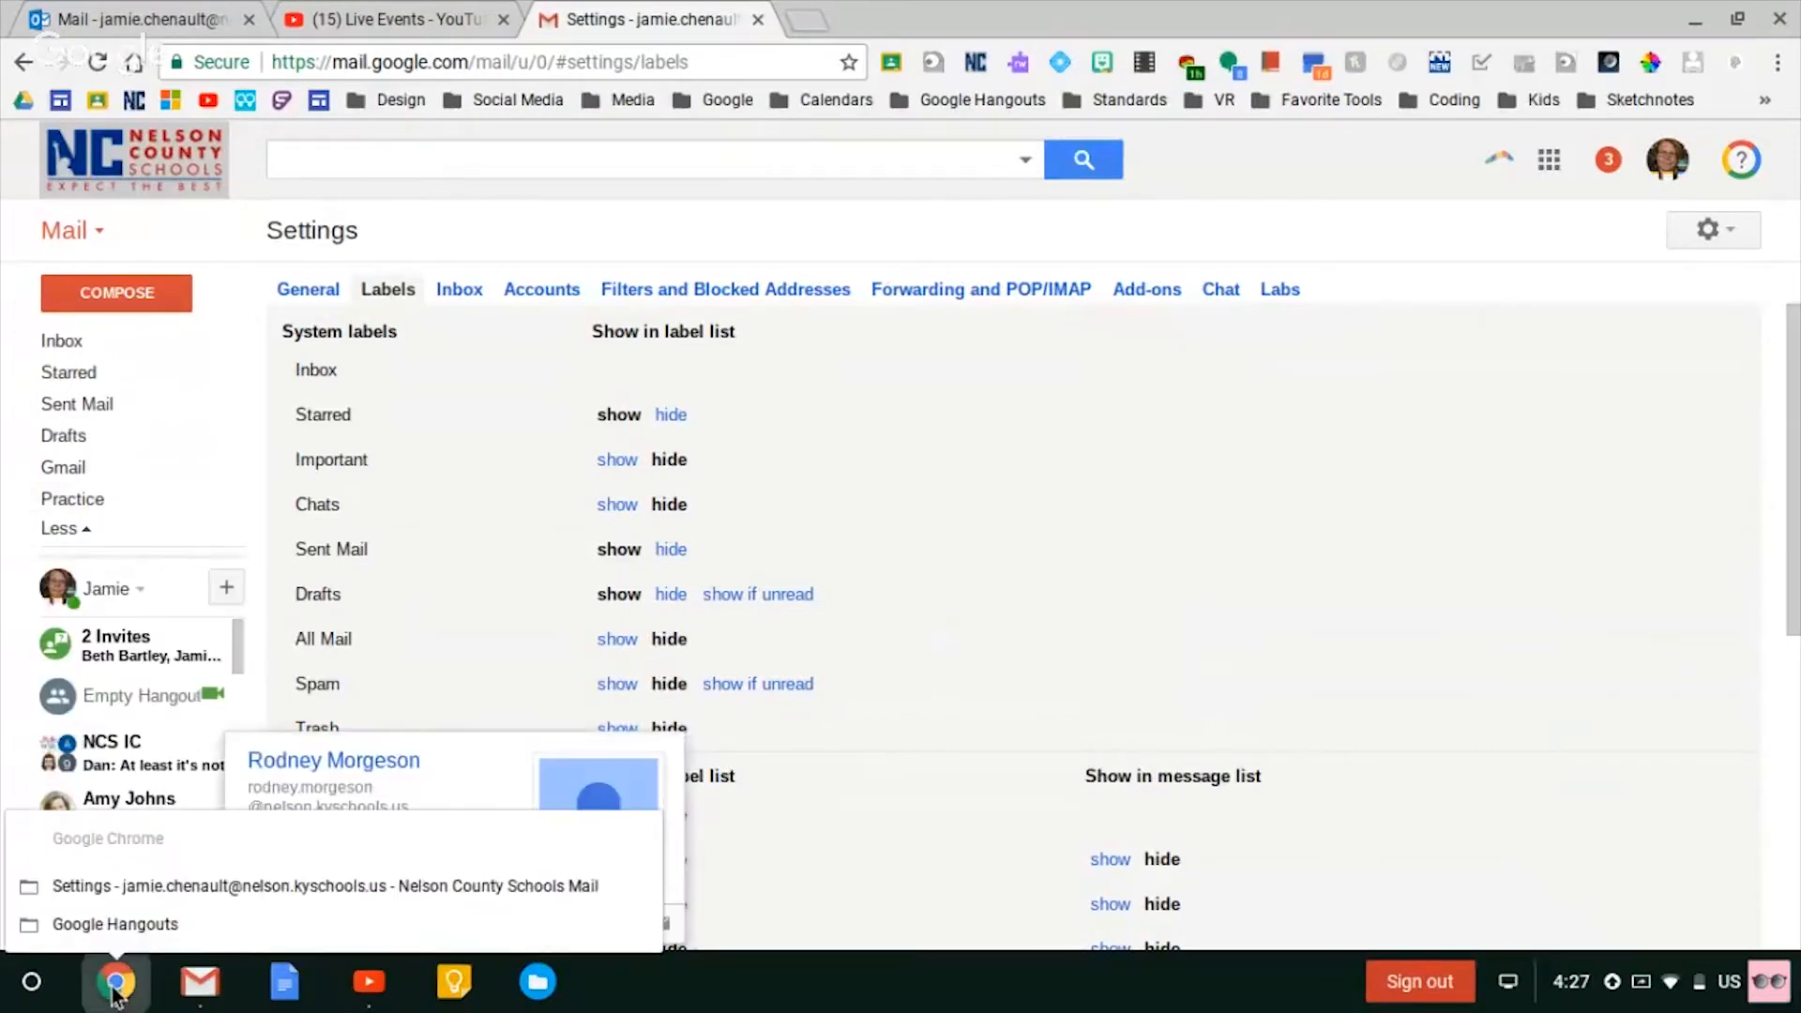
left_click(100, 927)
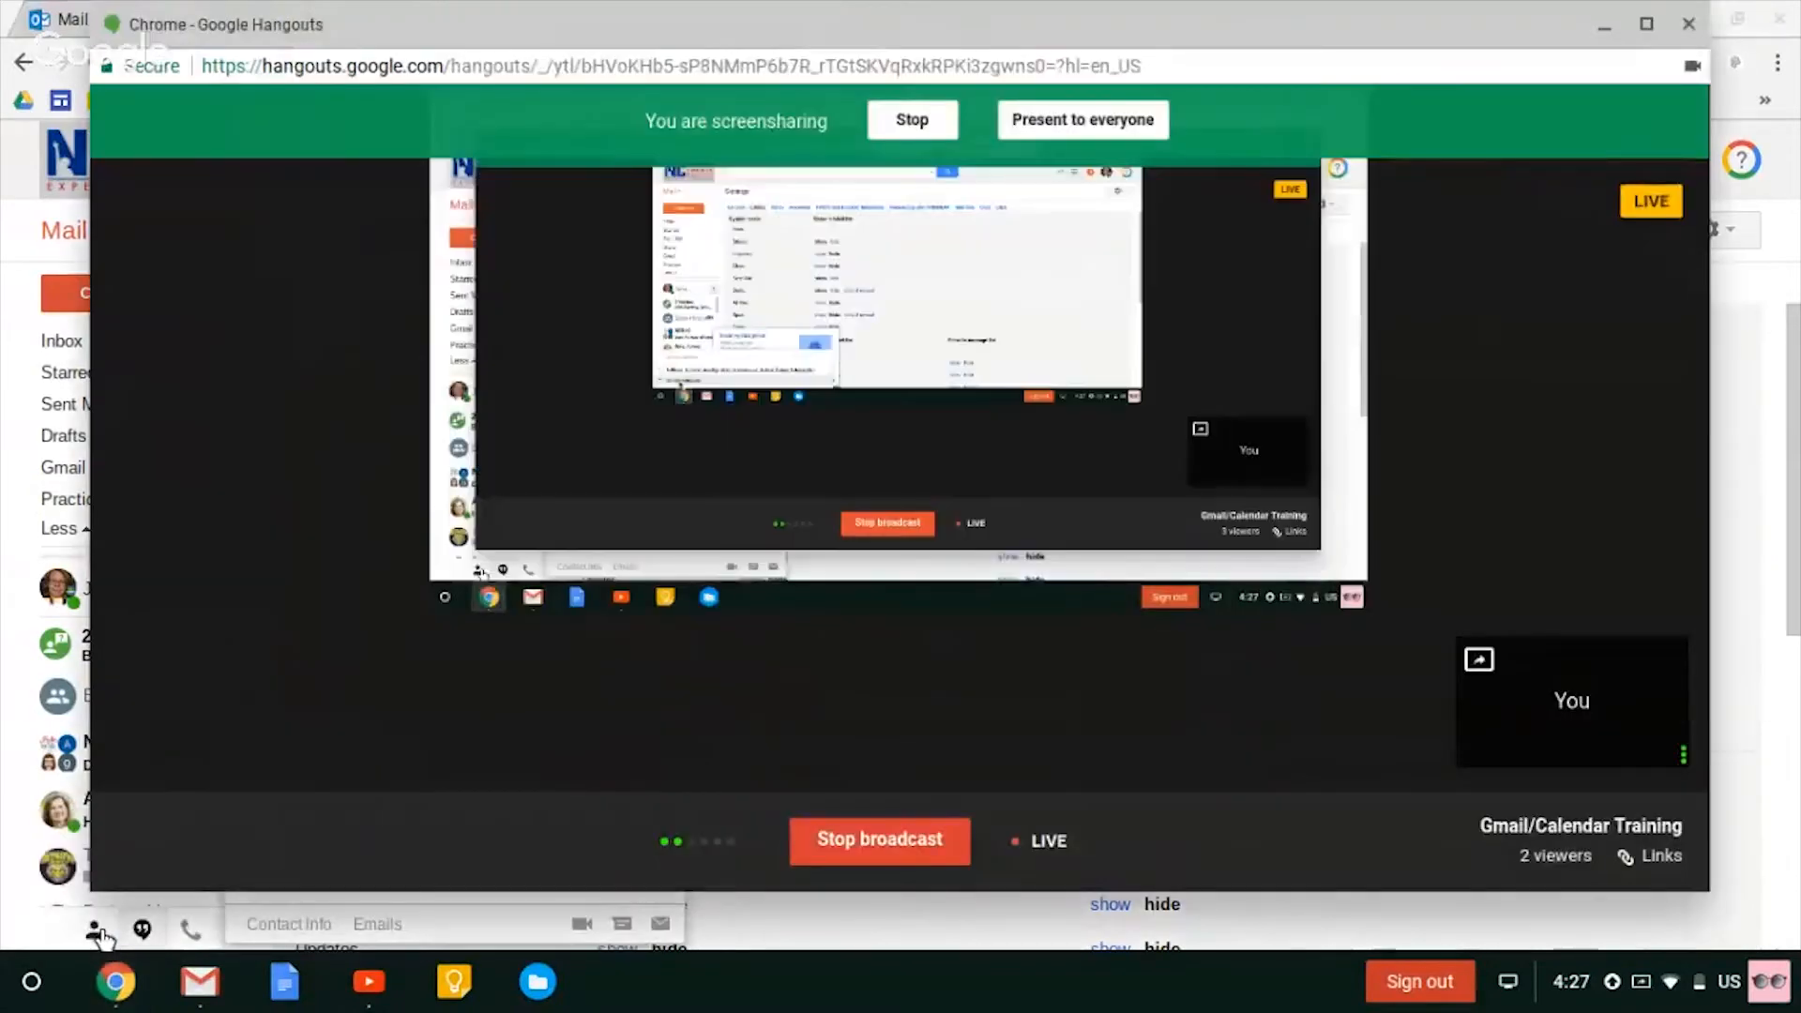
left_click(915, 119)
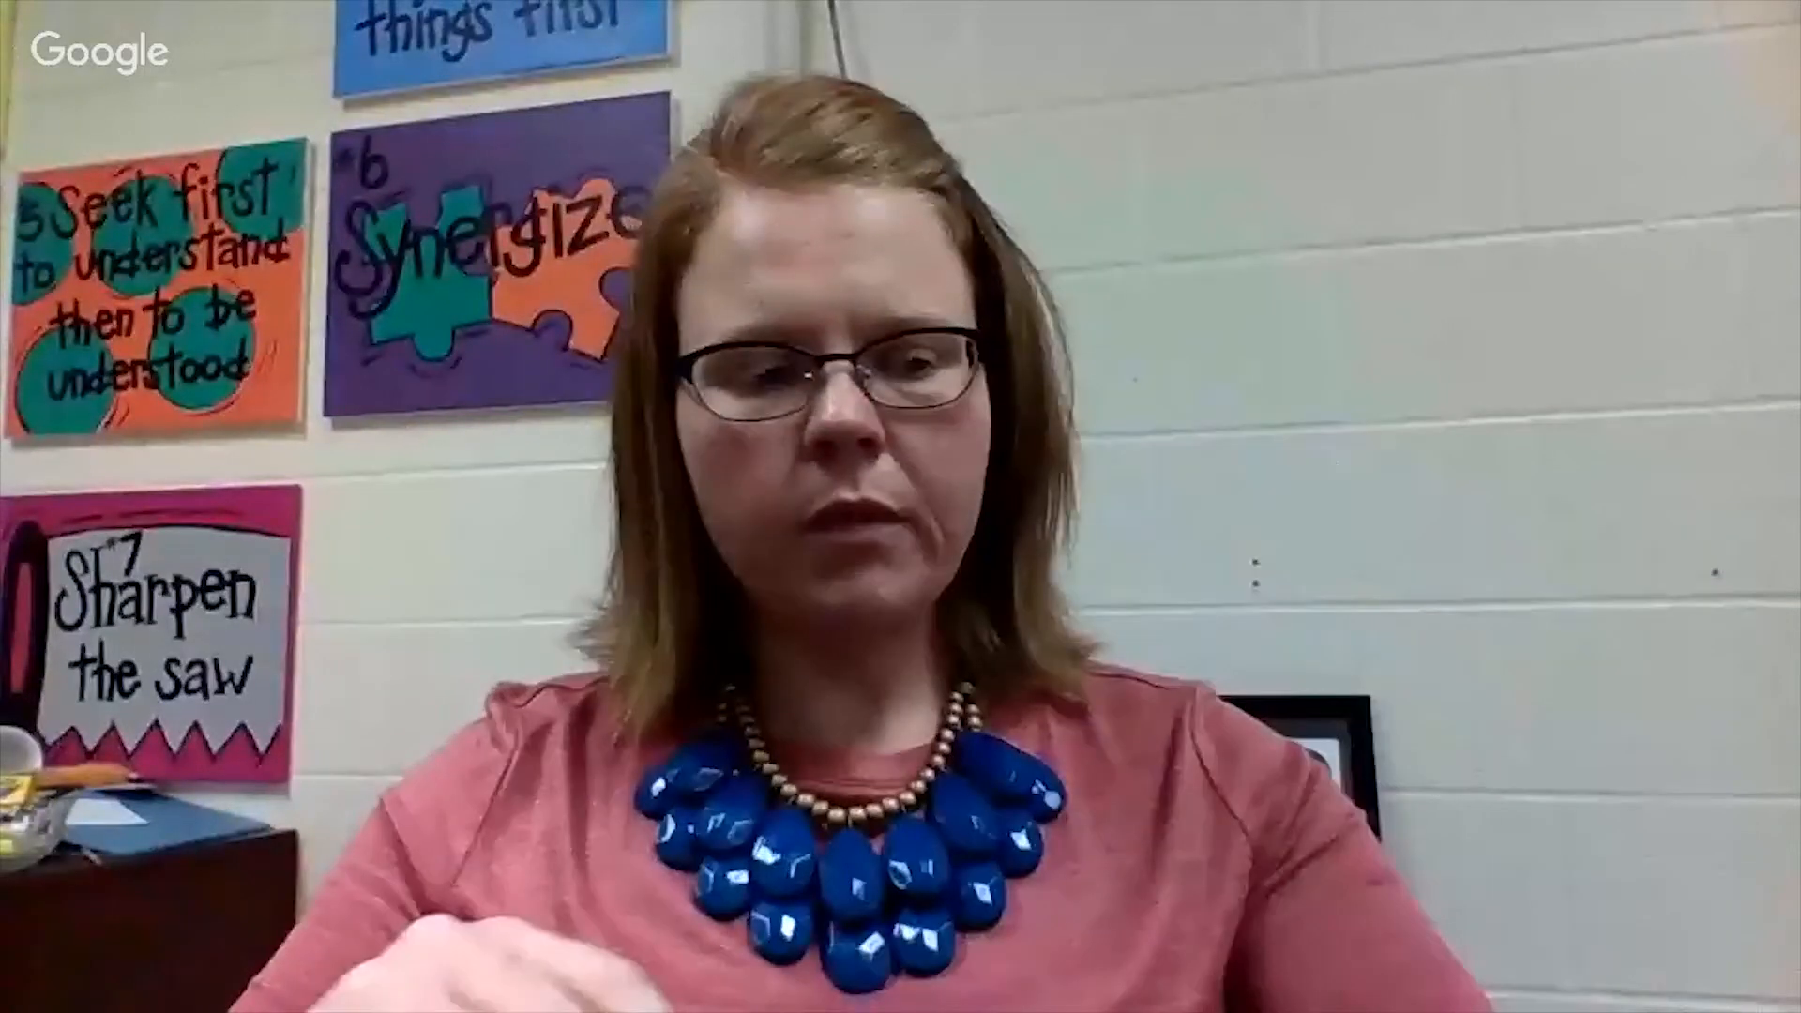
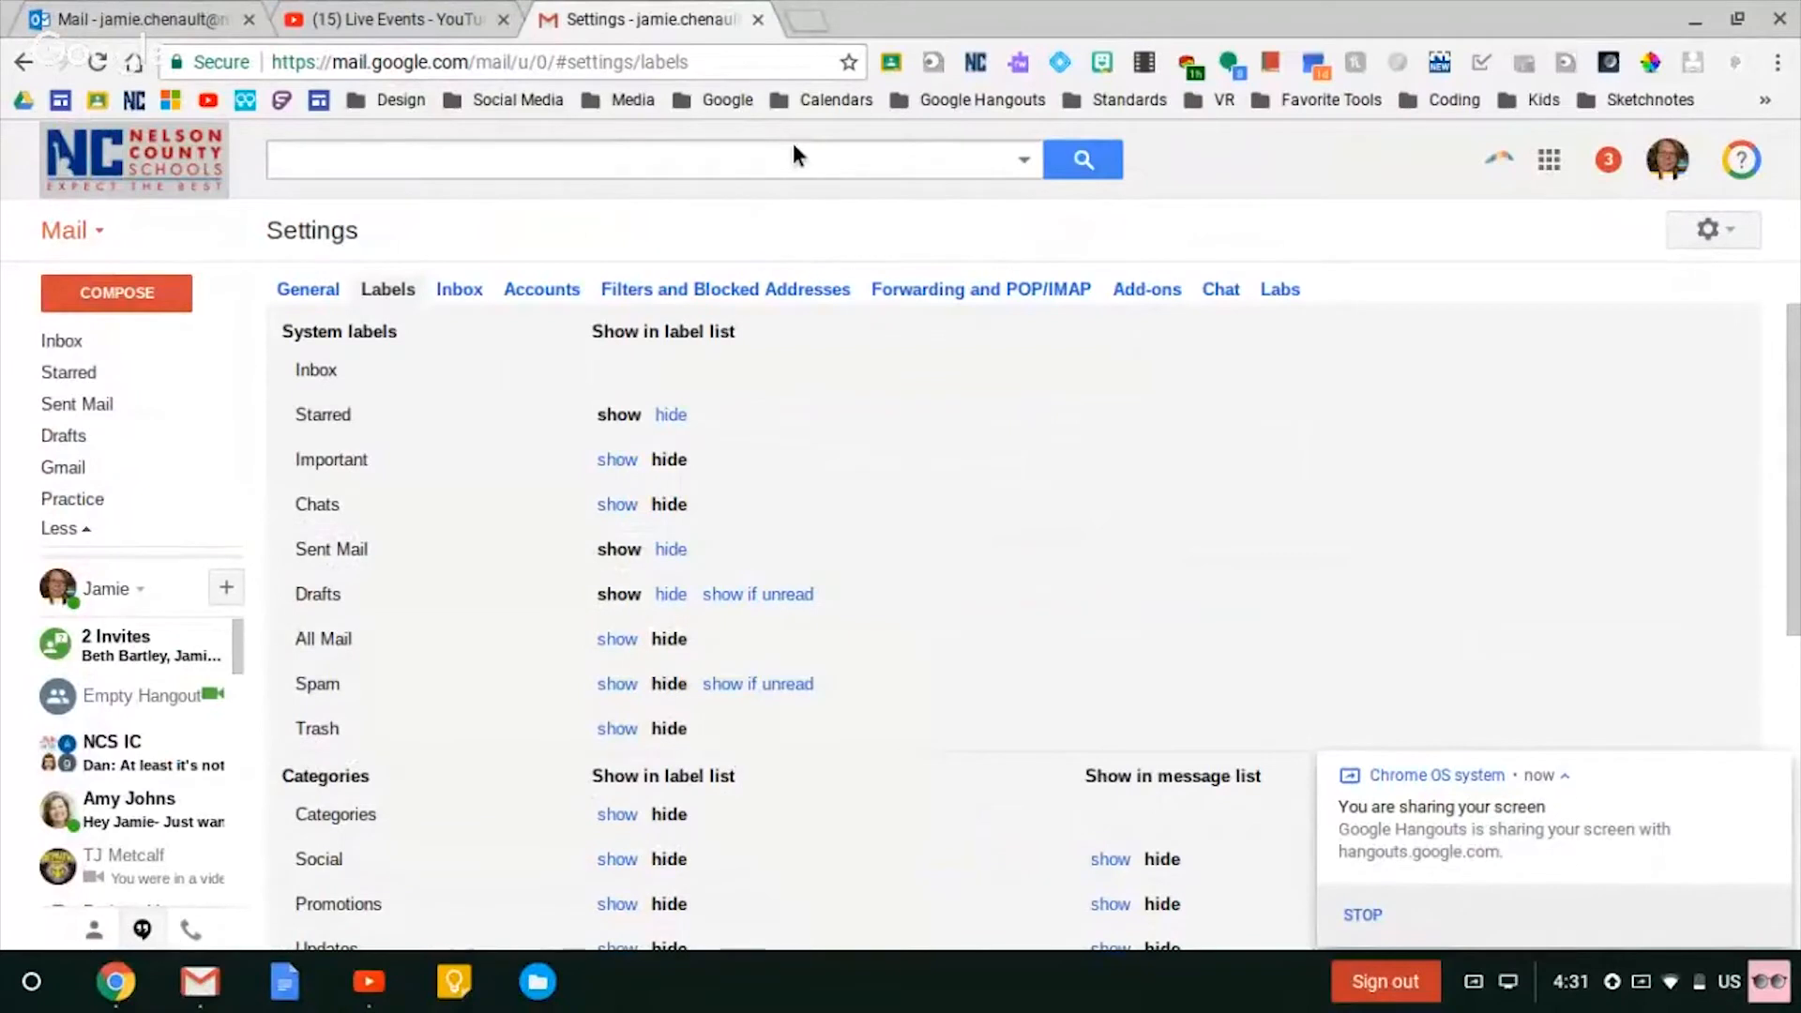
- Open Google Calendar from Gmail and look through the calendars listed under My calendars
left_click(1551, 164)
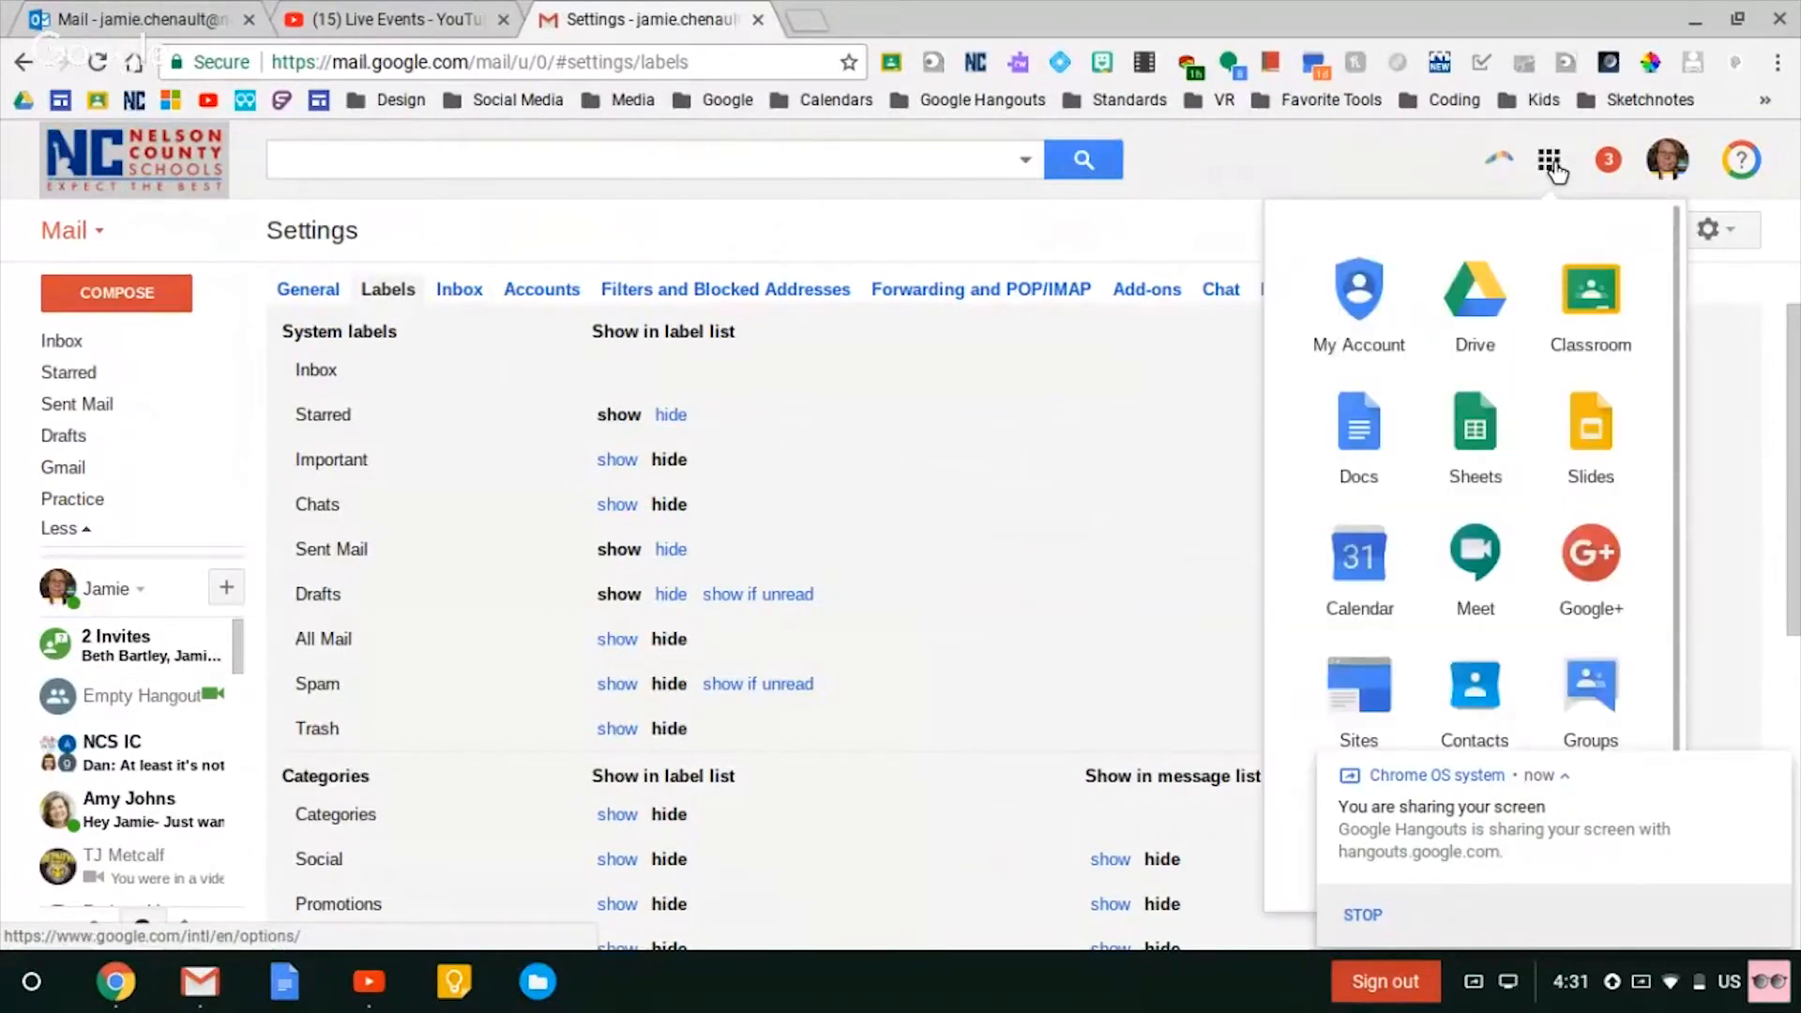
left_click(1362, 581)
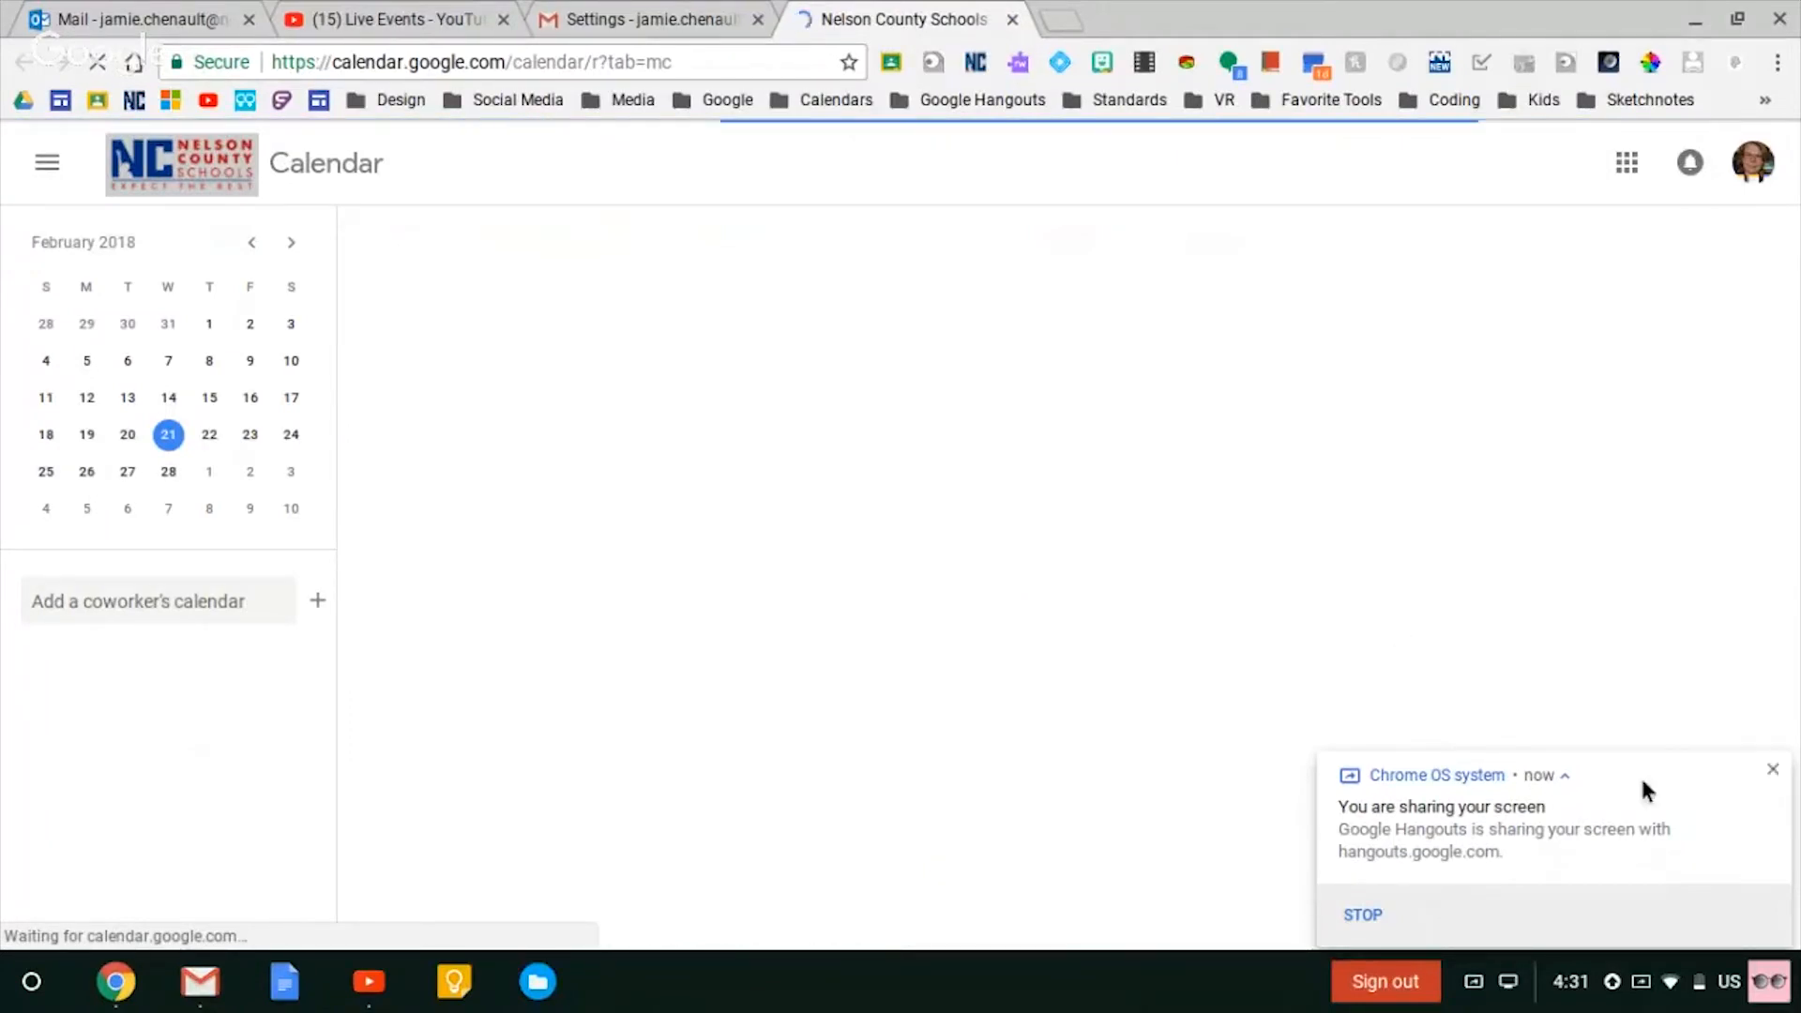
left_click(1773, 767)
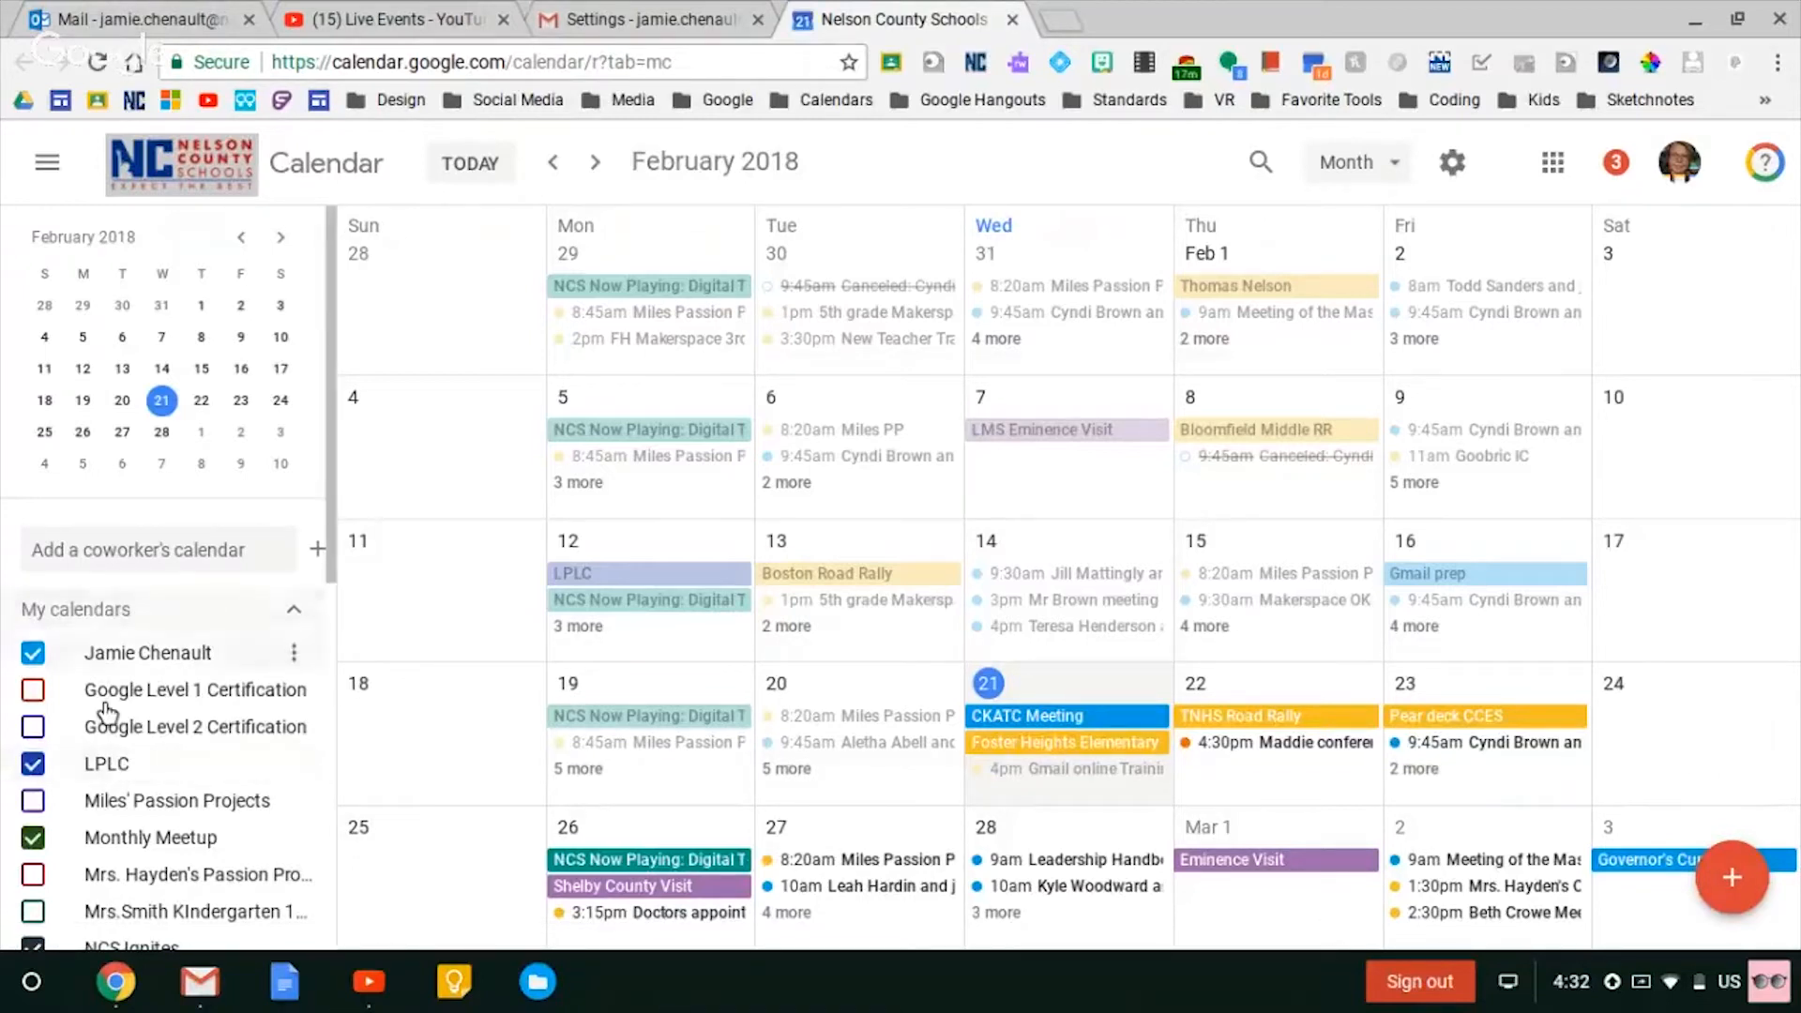
scroll(112, 788, "down", 5)
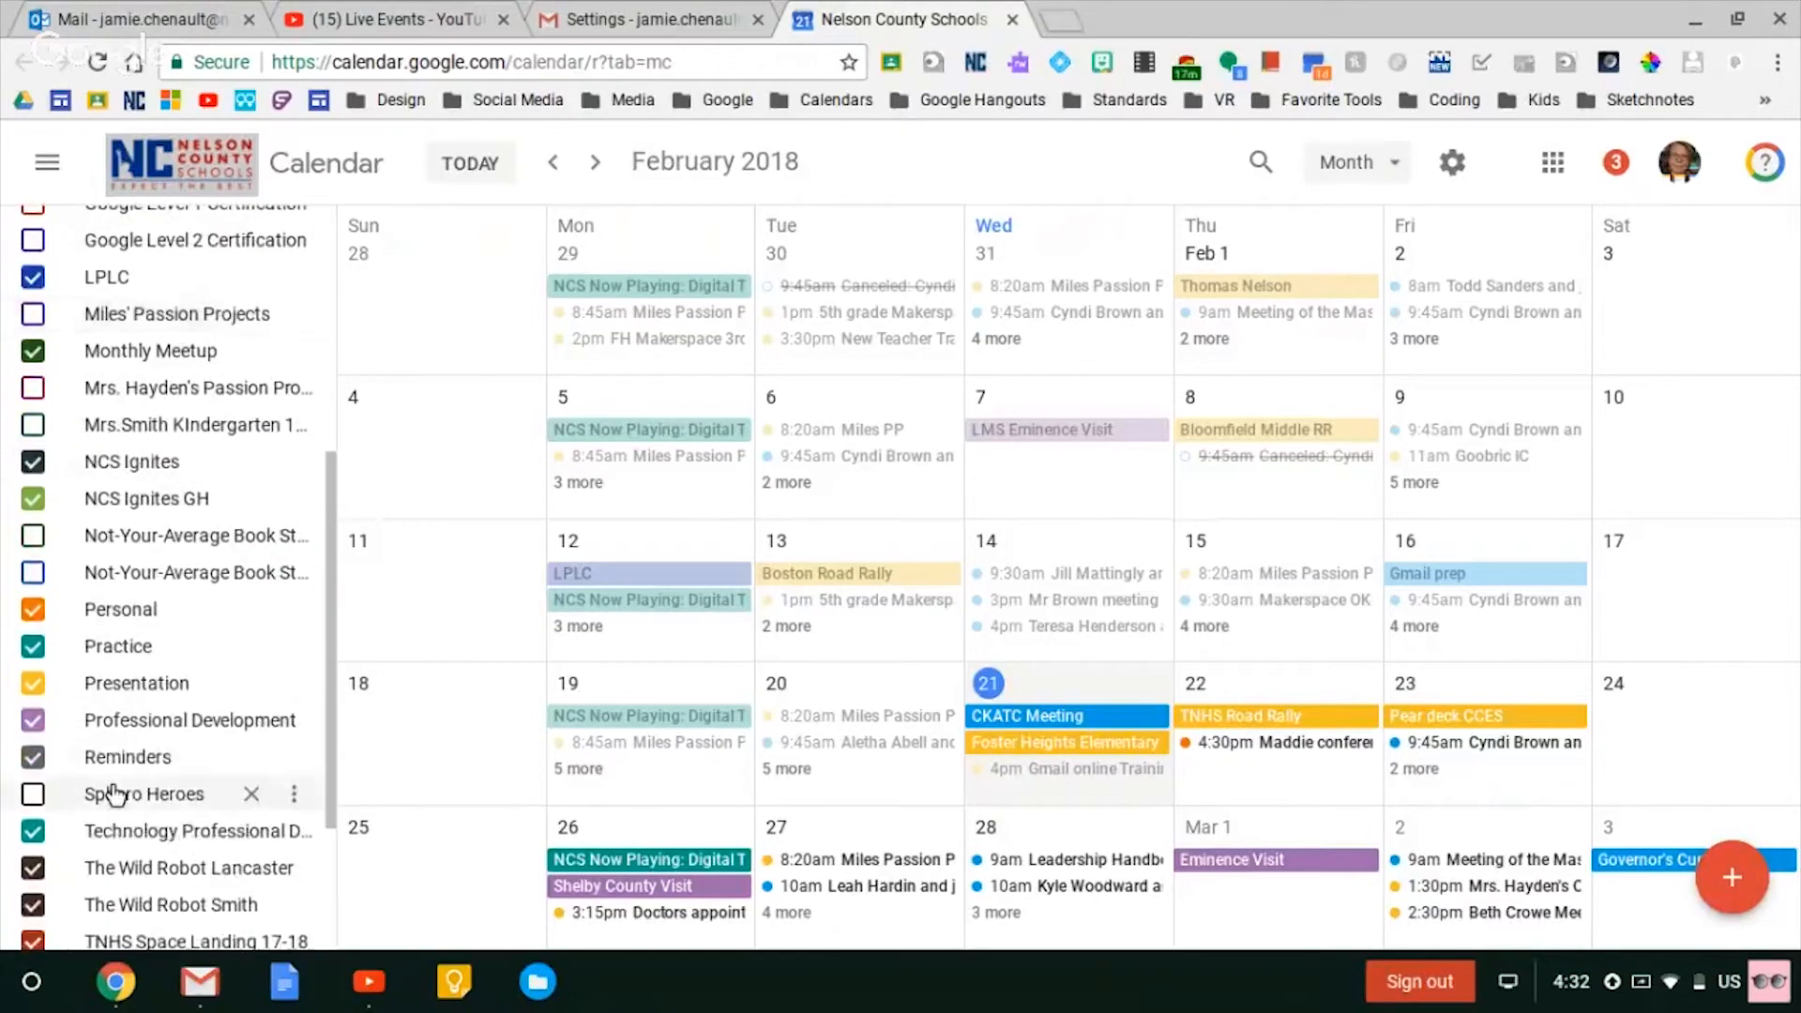
- Look through the remaining calendars under My calendars, then return to the mini month calendar above them
scroll(113, 794, "down", 2)
scroll(112, 794, "up", 3)
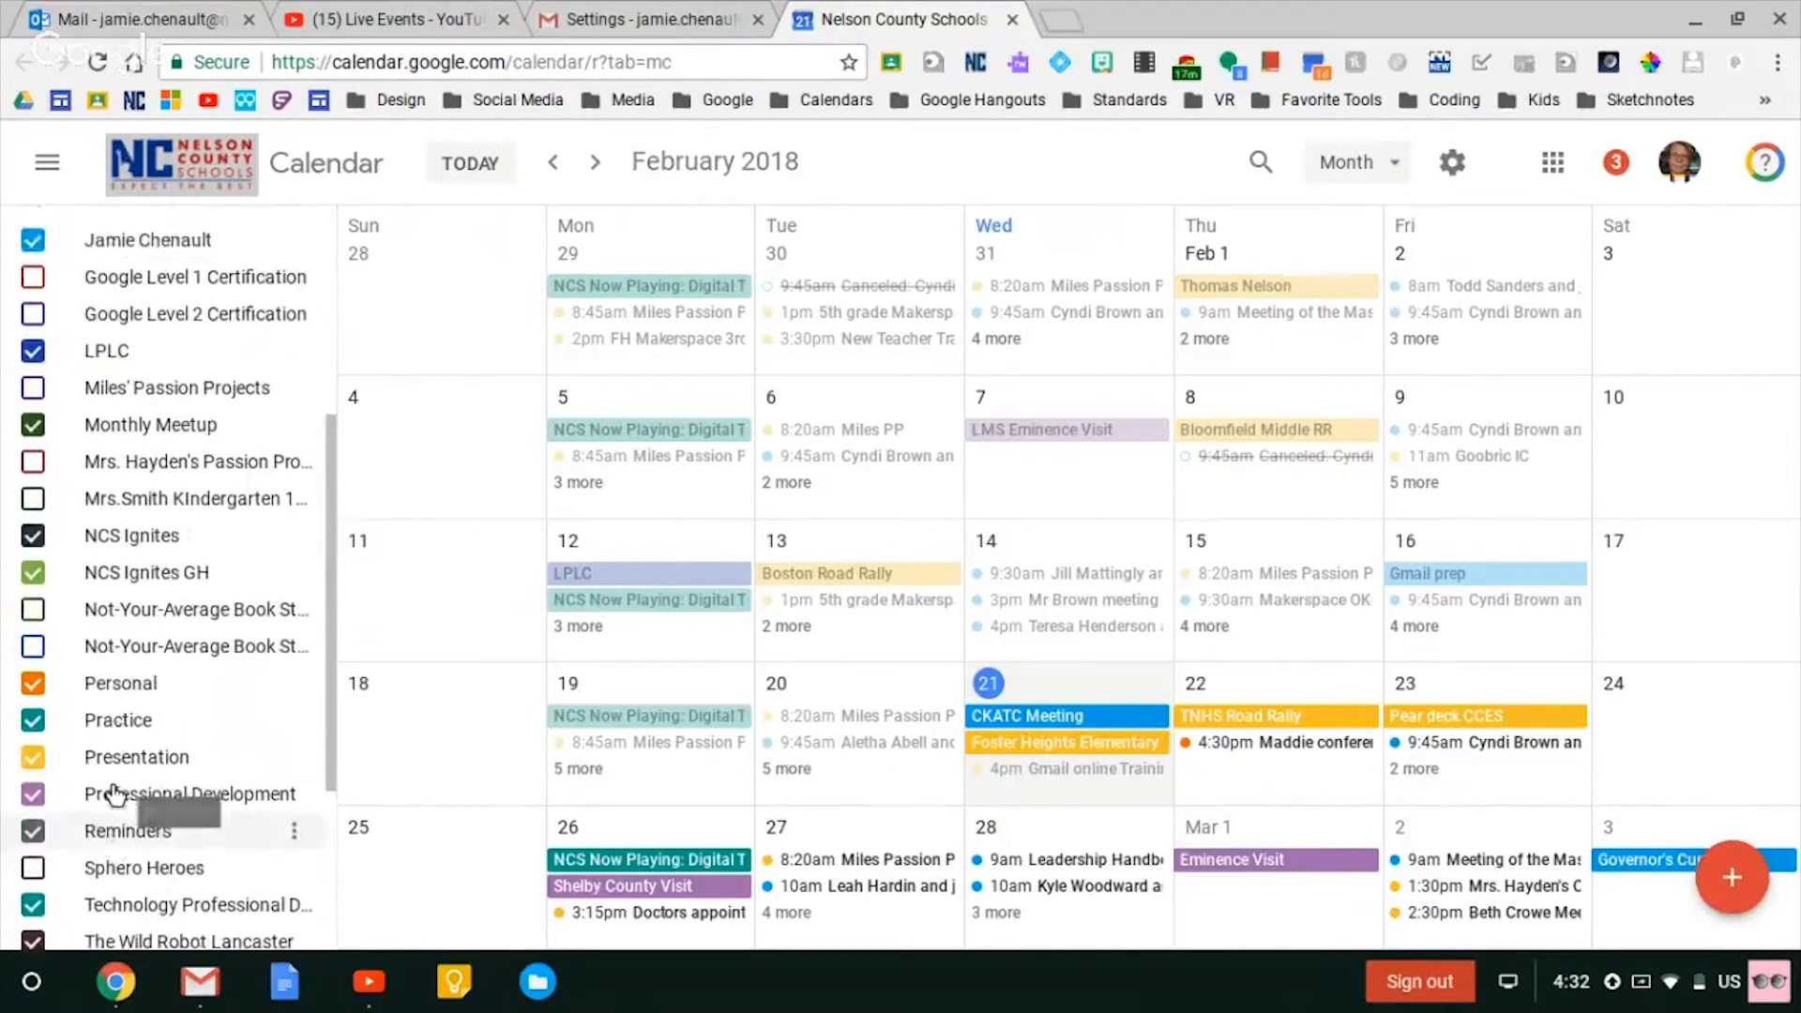
scroll(115, 795, "up", 3)
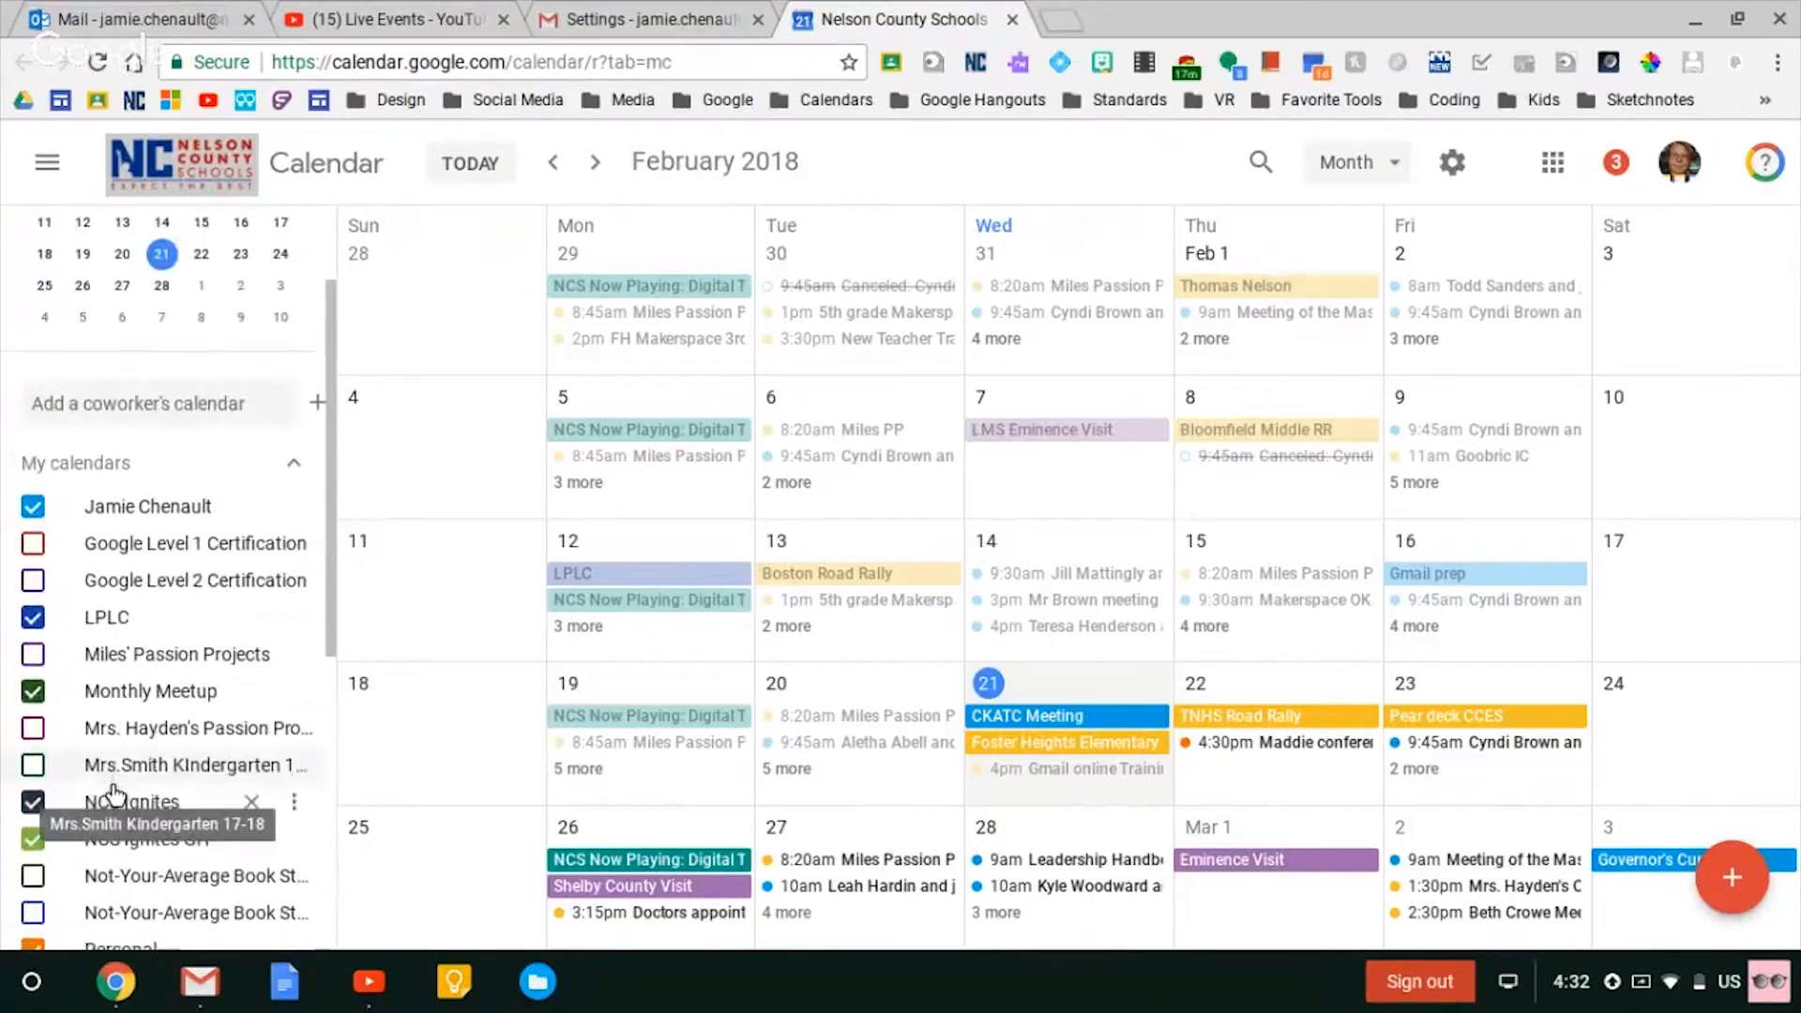
scroll(114, 795, "up", 1)
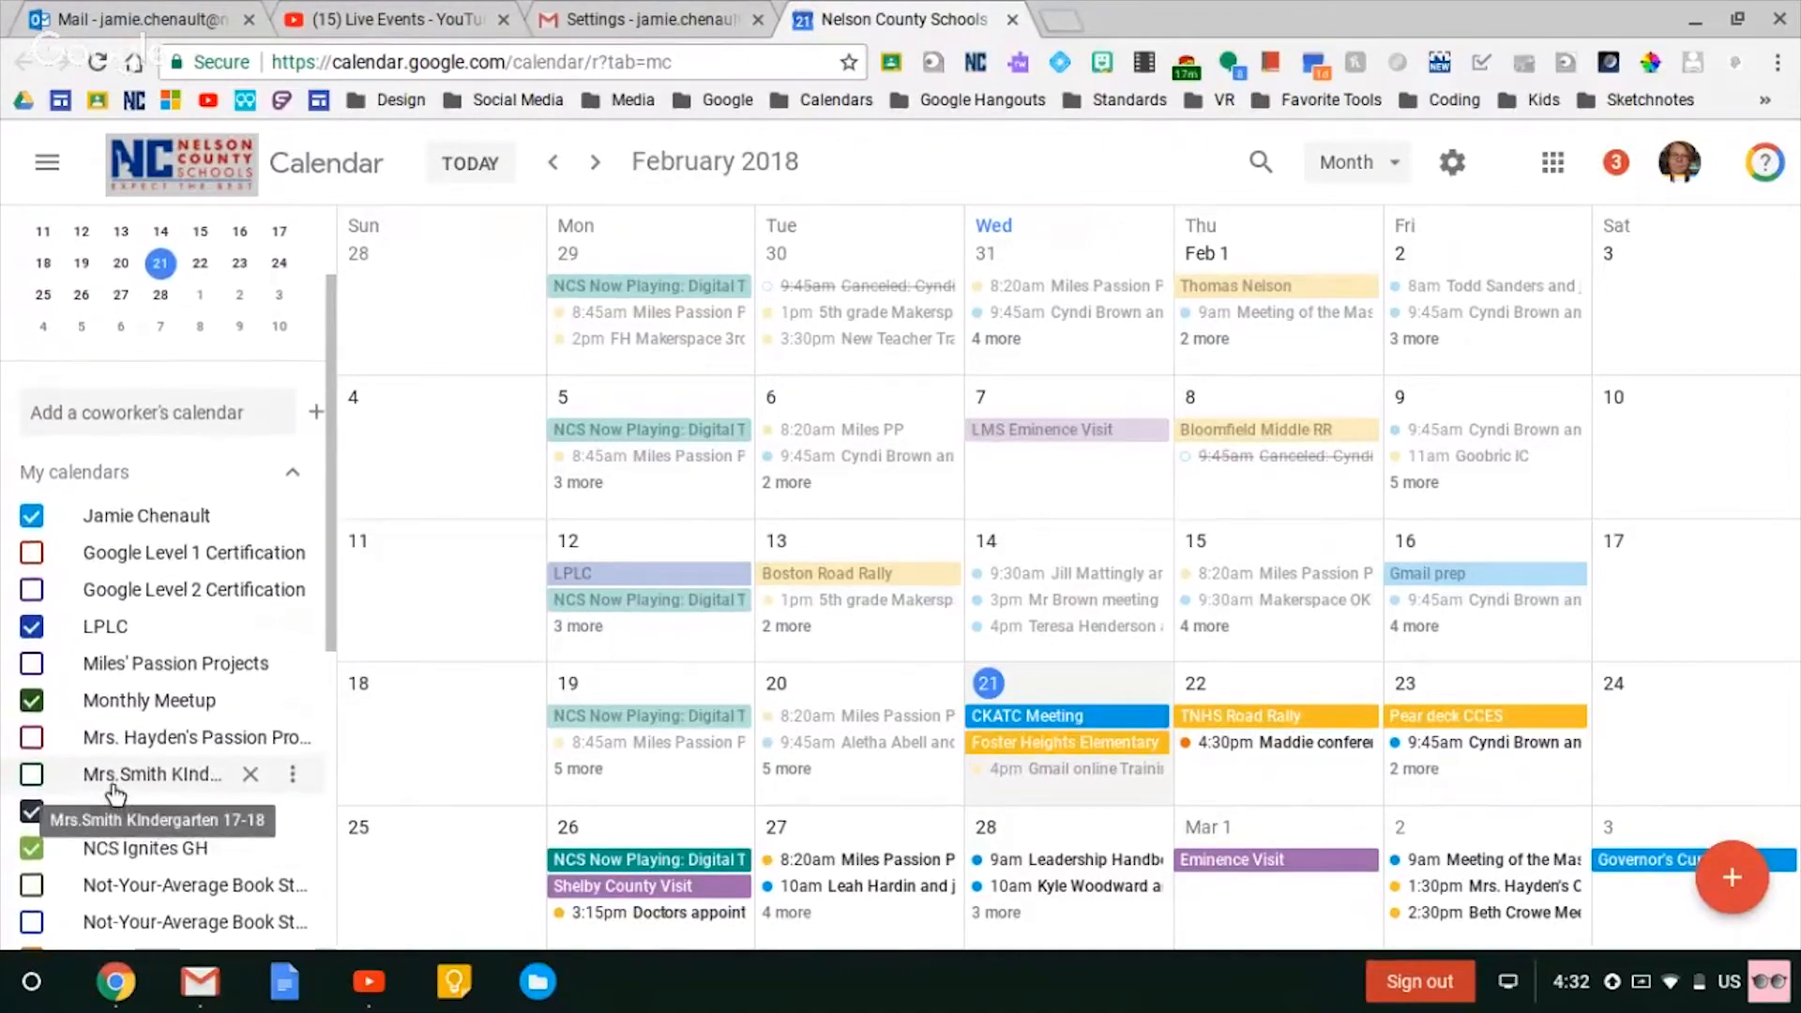
scroll(114, 795, "up", 1)
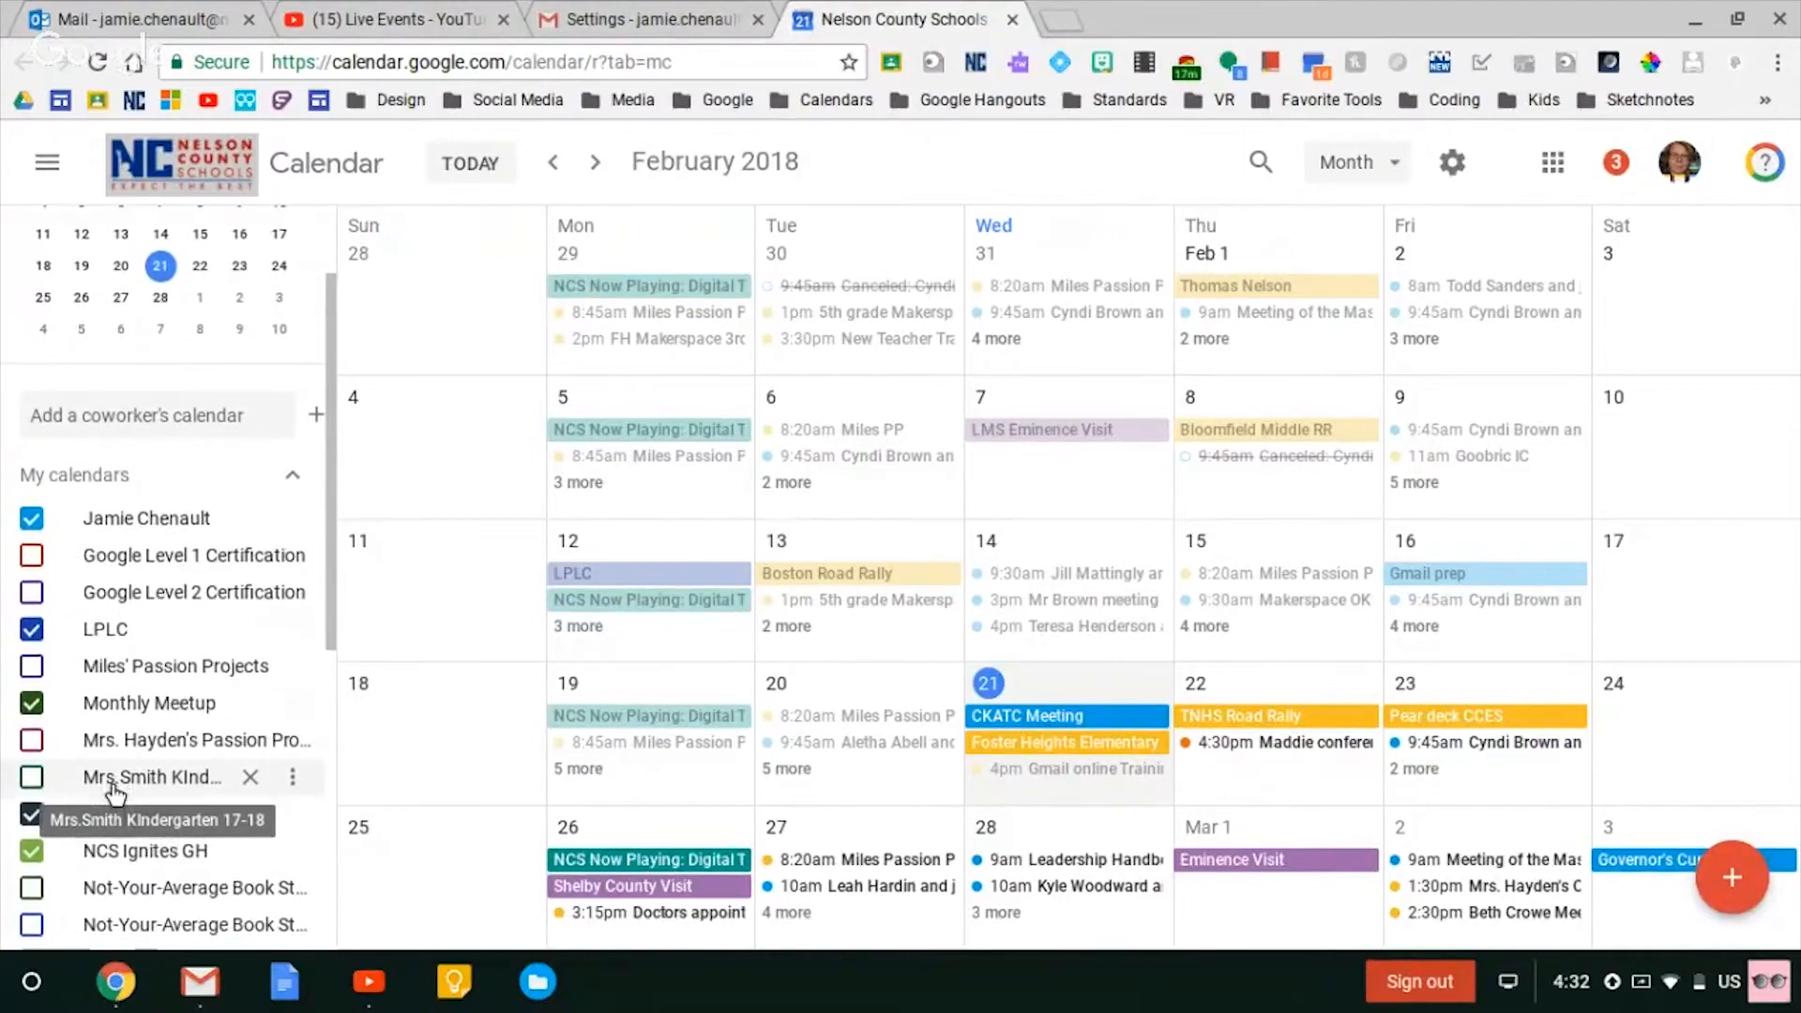
scroll(114, 795, "down", 1)
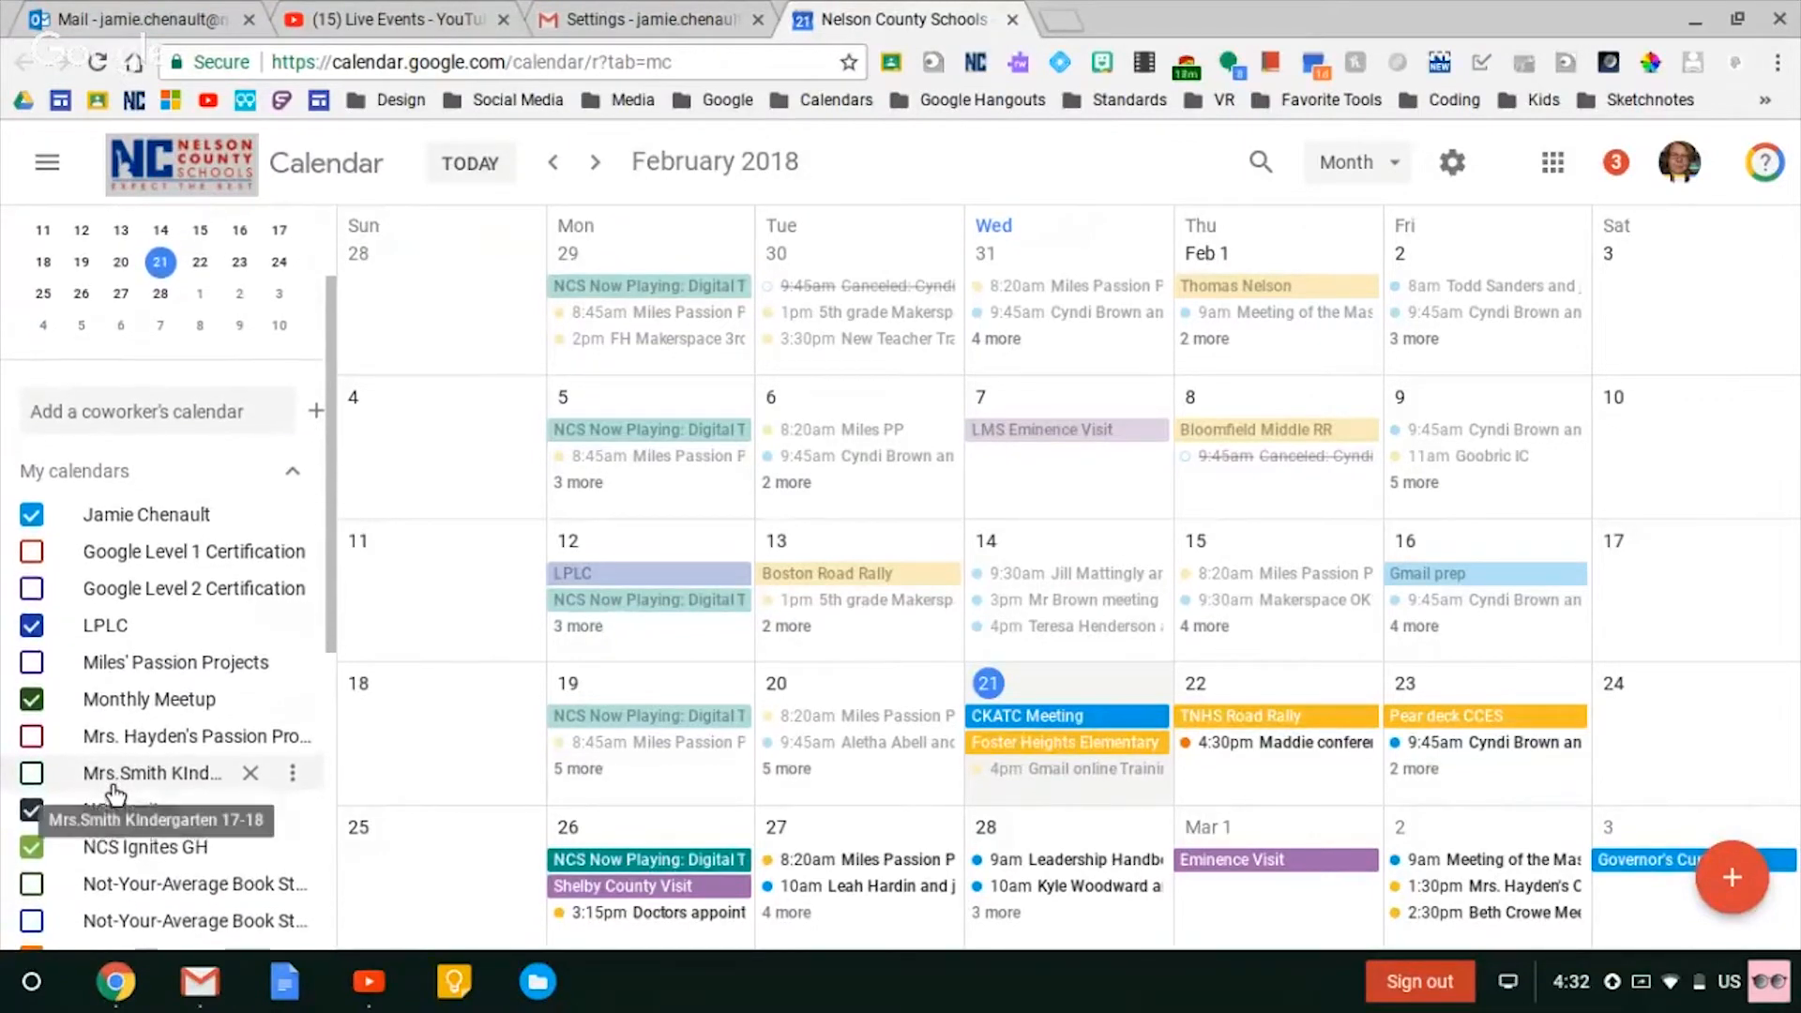
scroll(114, 795, "up", 3)
scroll(114, 795, "down", 1)
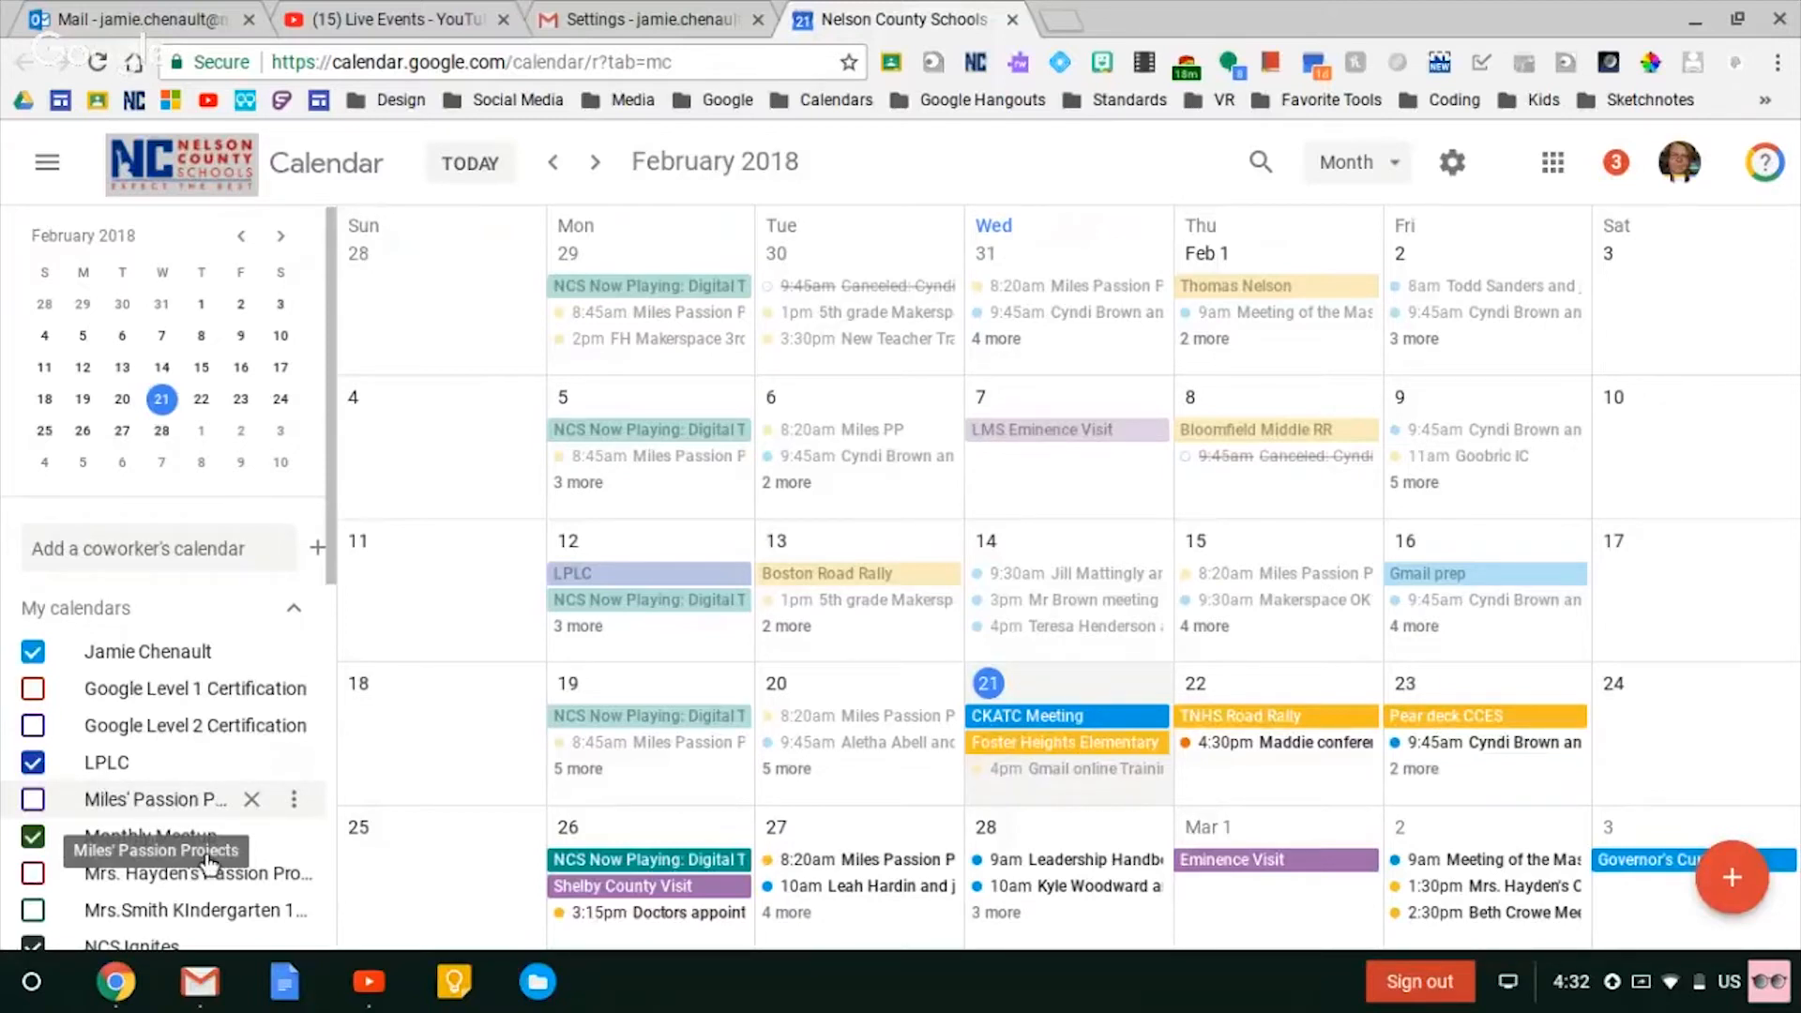
- Start an event on Mar 1, 2018 from 5:00pm to 6:00pm, browse the calendars it can be assigned to, and keep the main personal calendar
left_click(1234, 906)
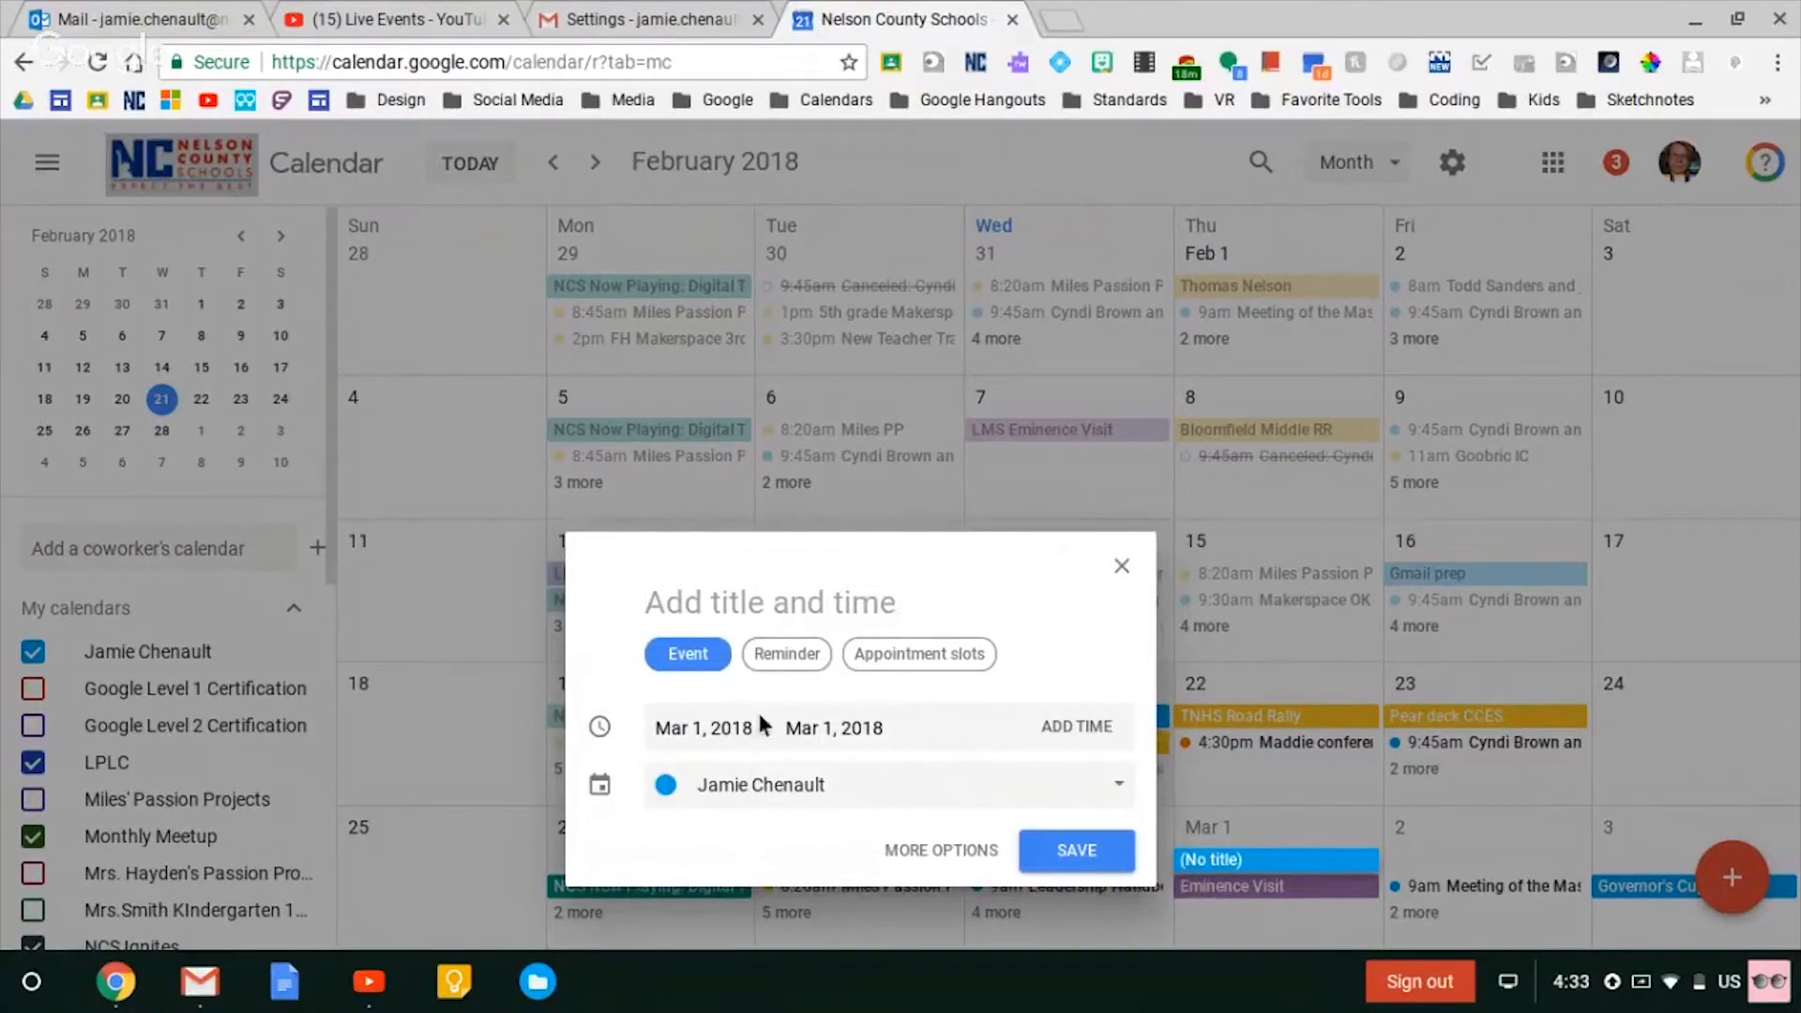
left_click(1066, 731)
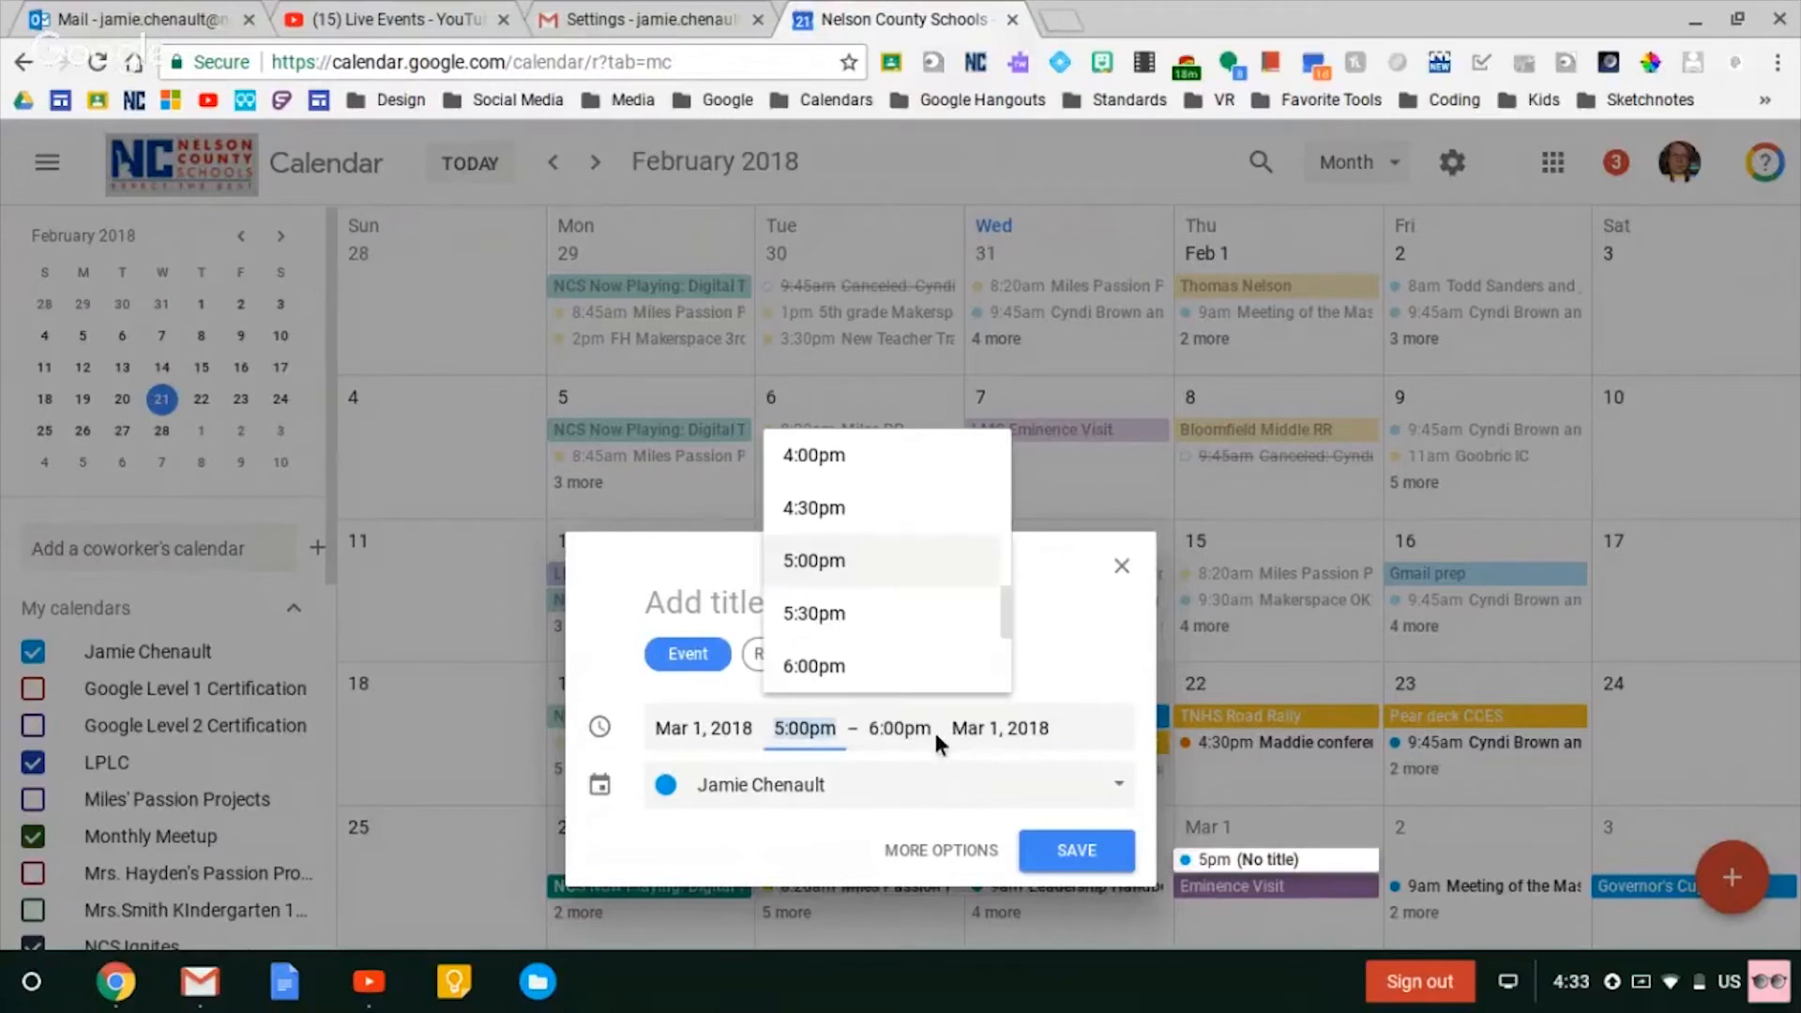
left_click(802, 792)
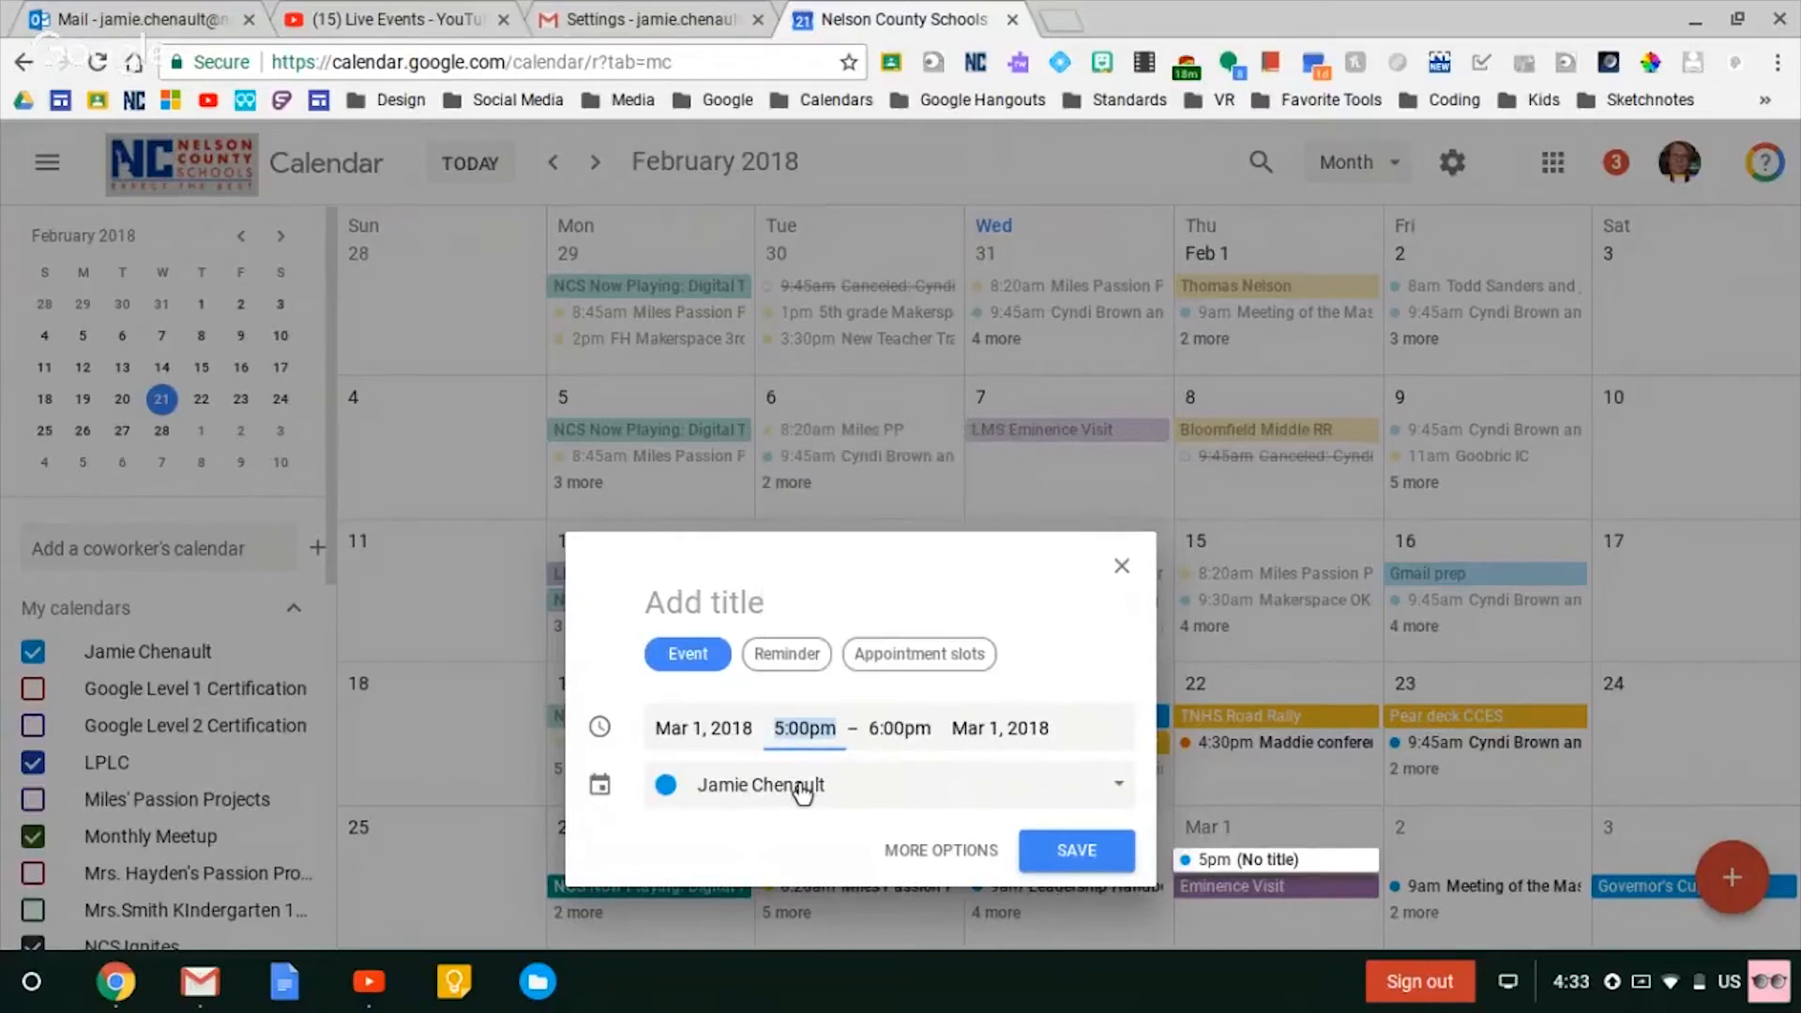
left_click(801, 792)
scroll(844, 398, "down", 3)
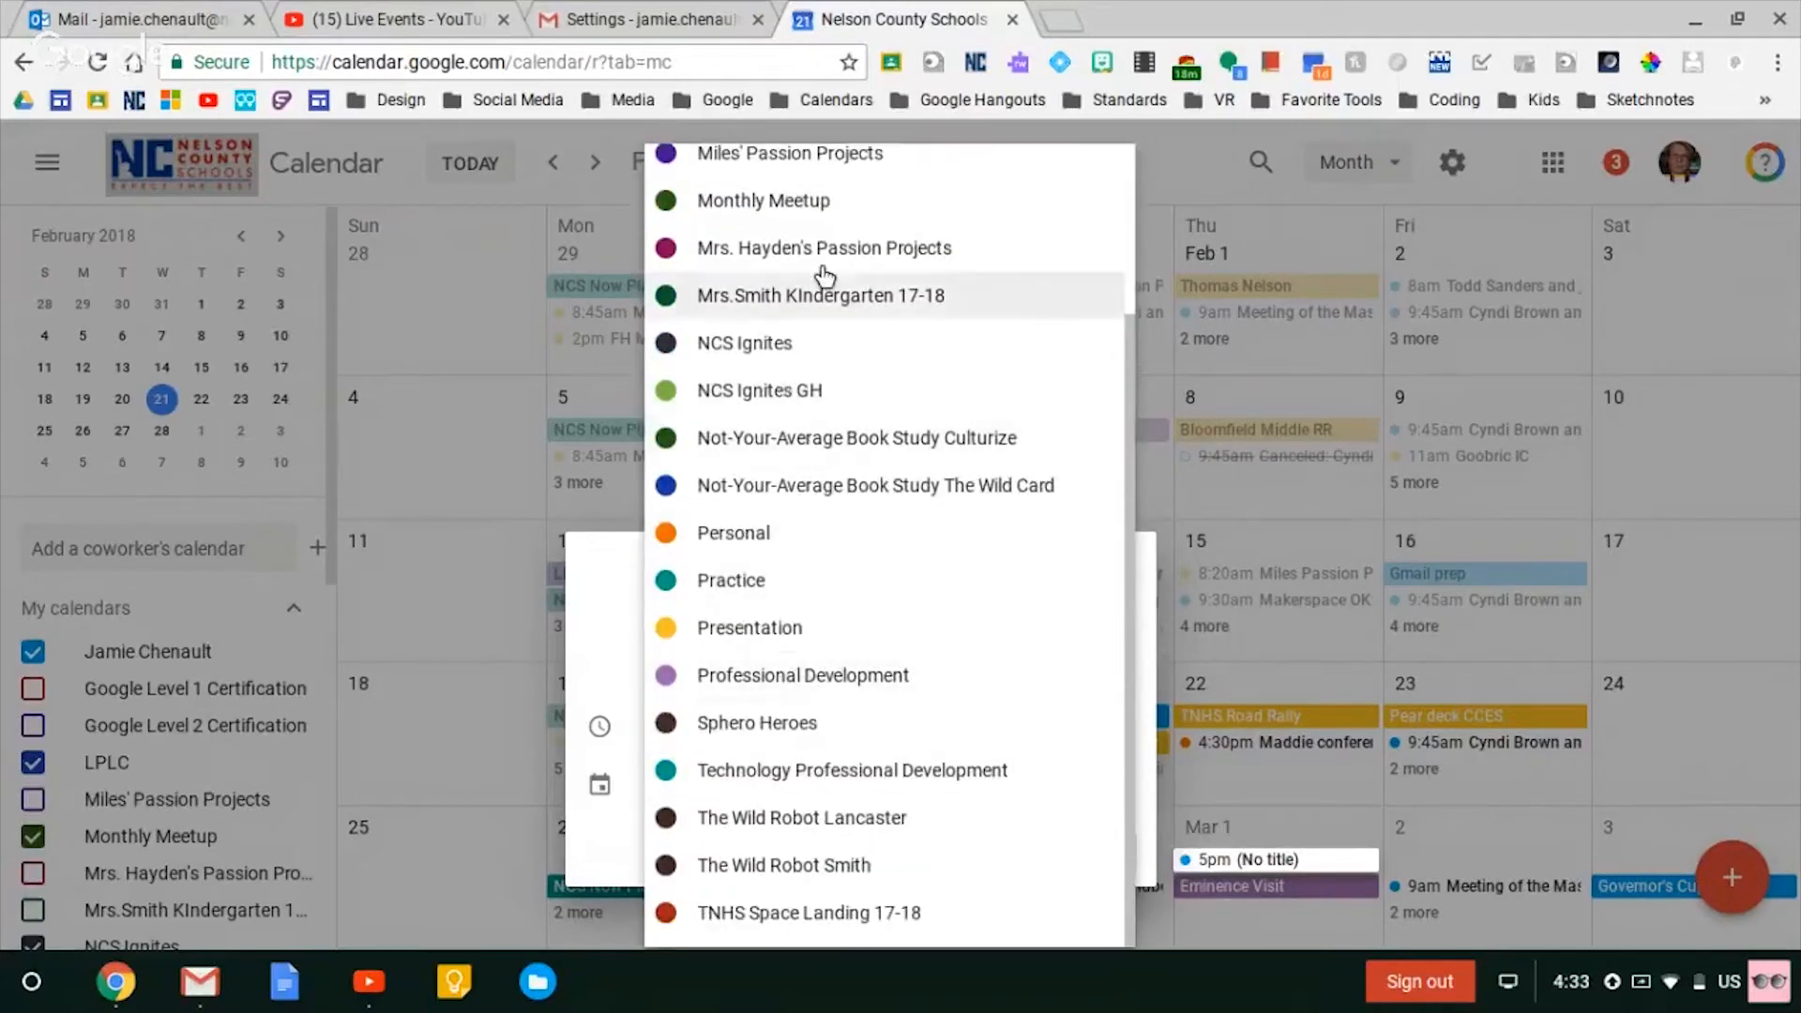
scroll(825, 249, "up", 3)
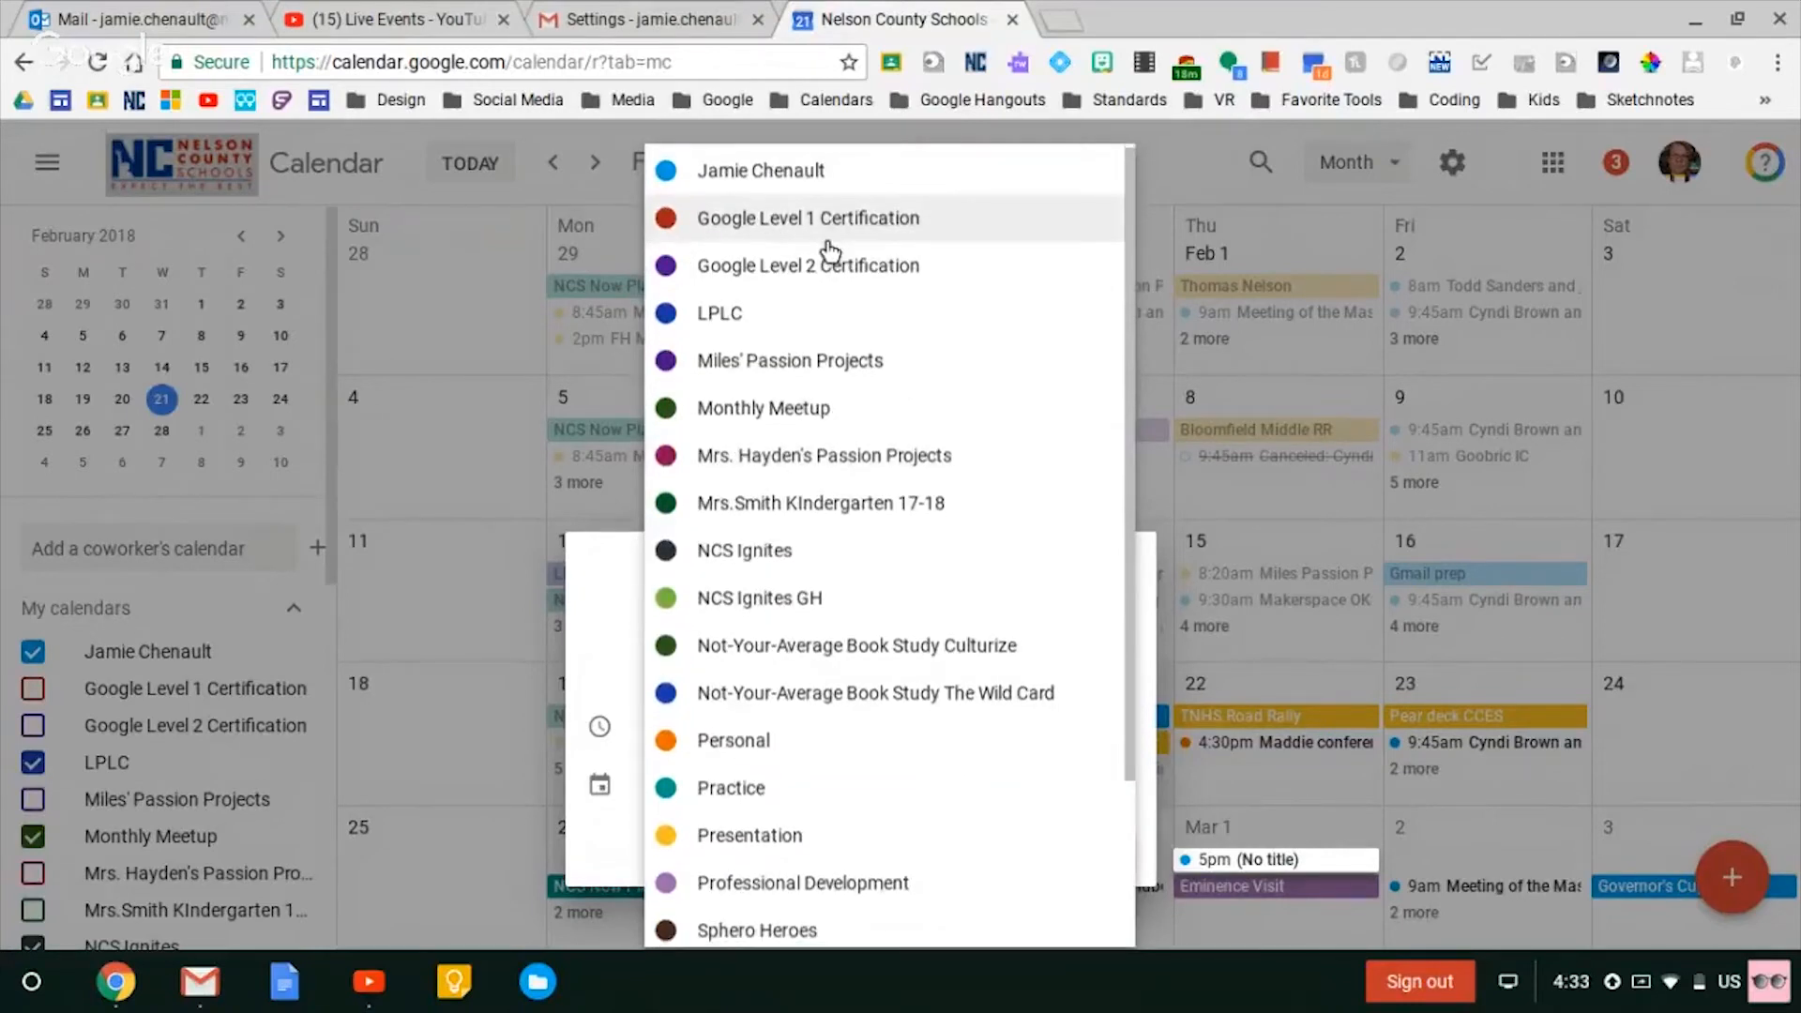
left_click(816, 183)
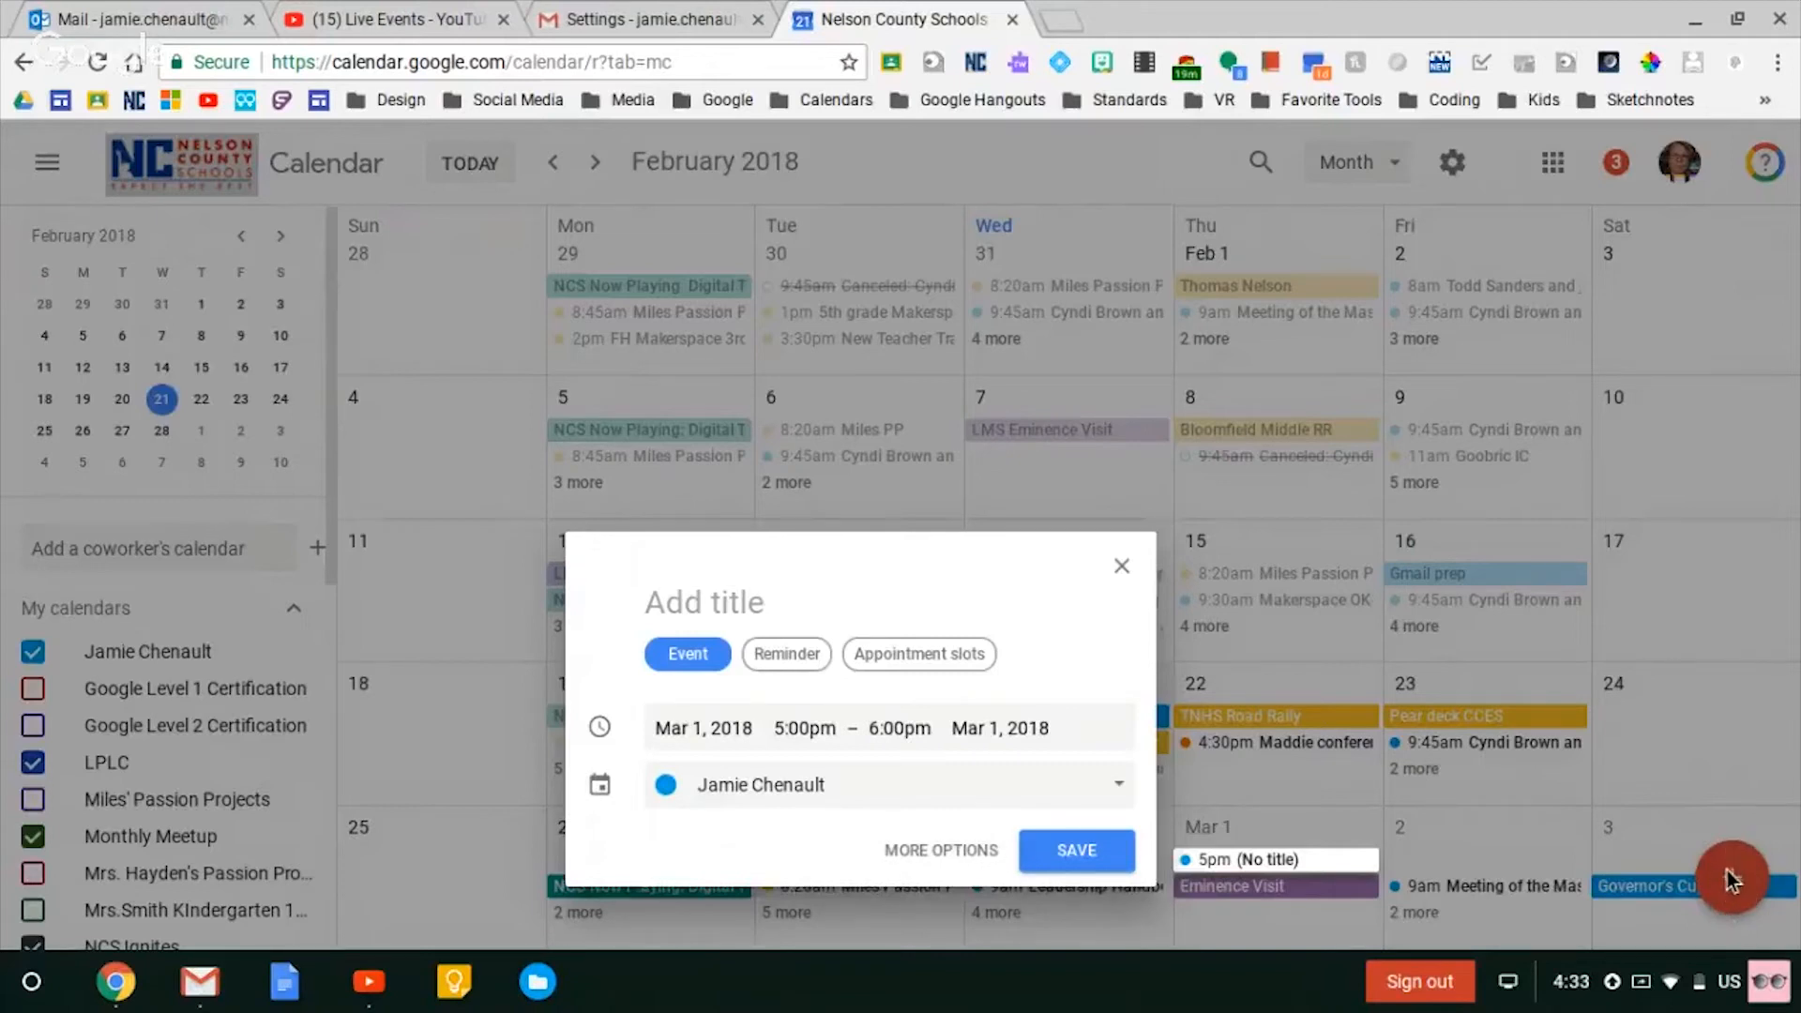
- Open the full details of the new event and review its repeat choices, leaving it as not repeating
left_click(961, 851)
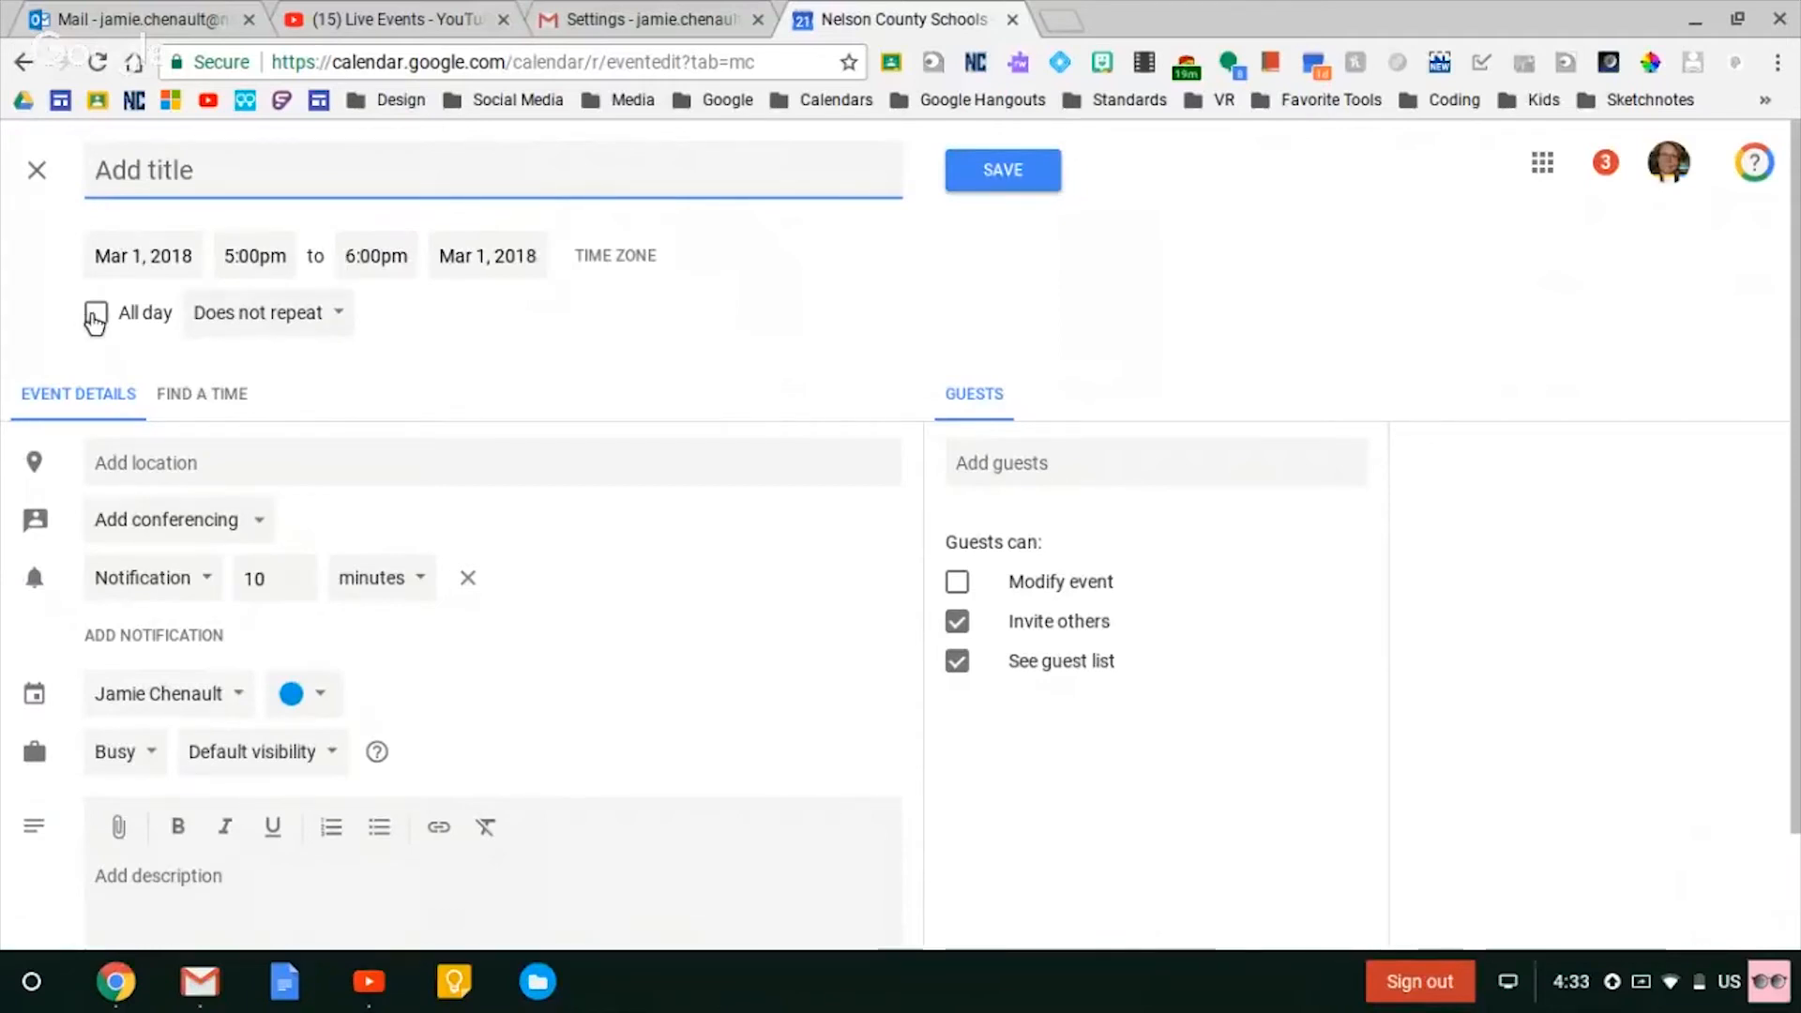
left_click(229, 326)
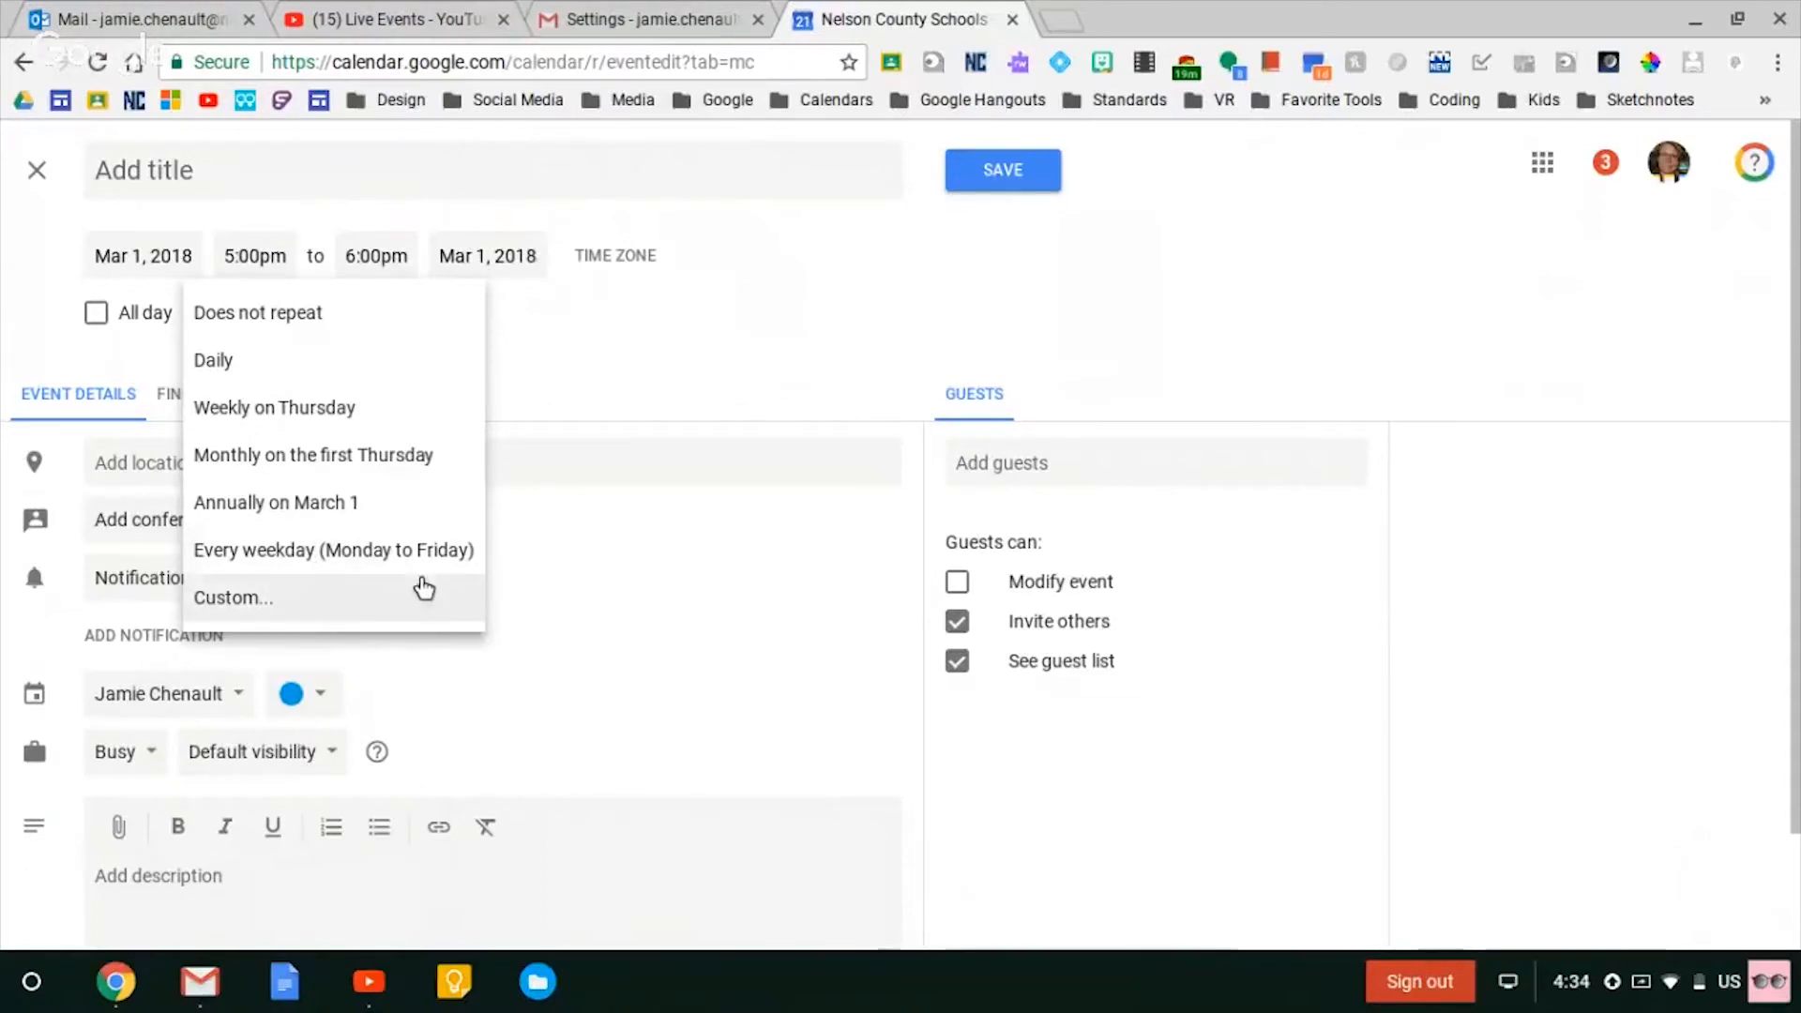
left_click(542, 583)
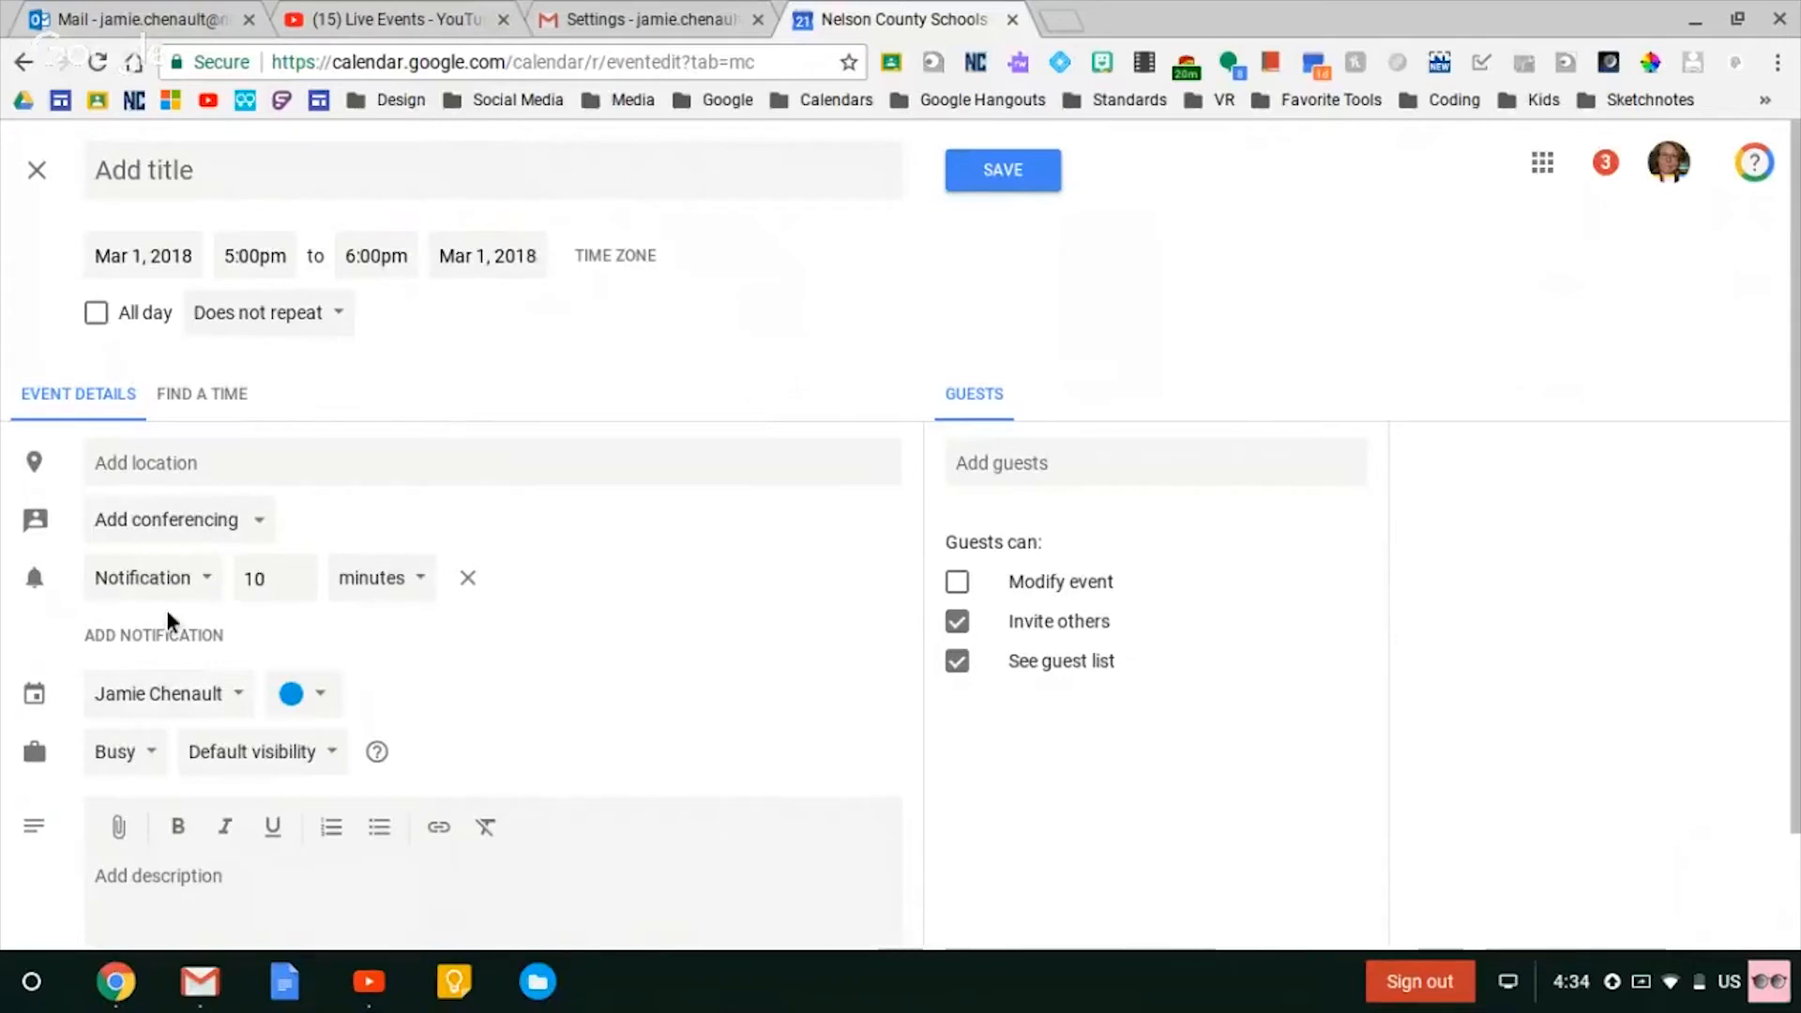
- Add a second notification to the event and check which time units it offers
left_click(150, 636)
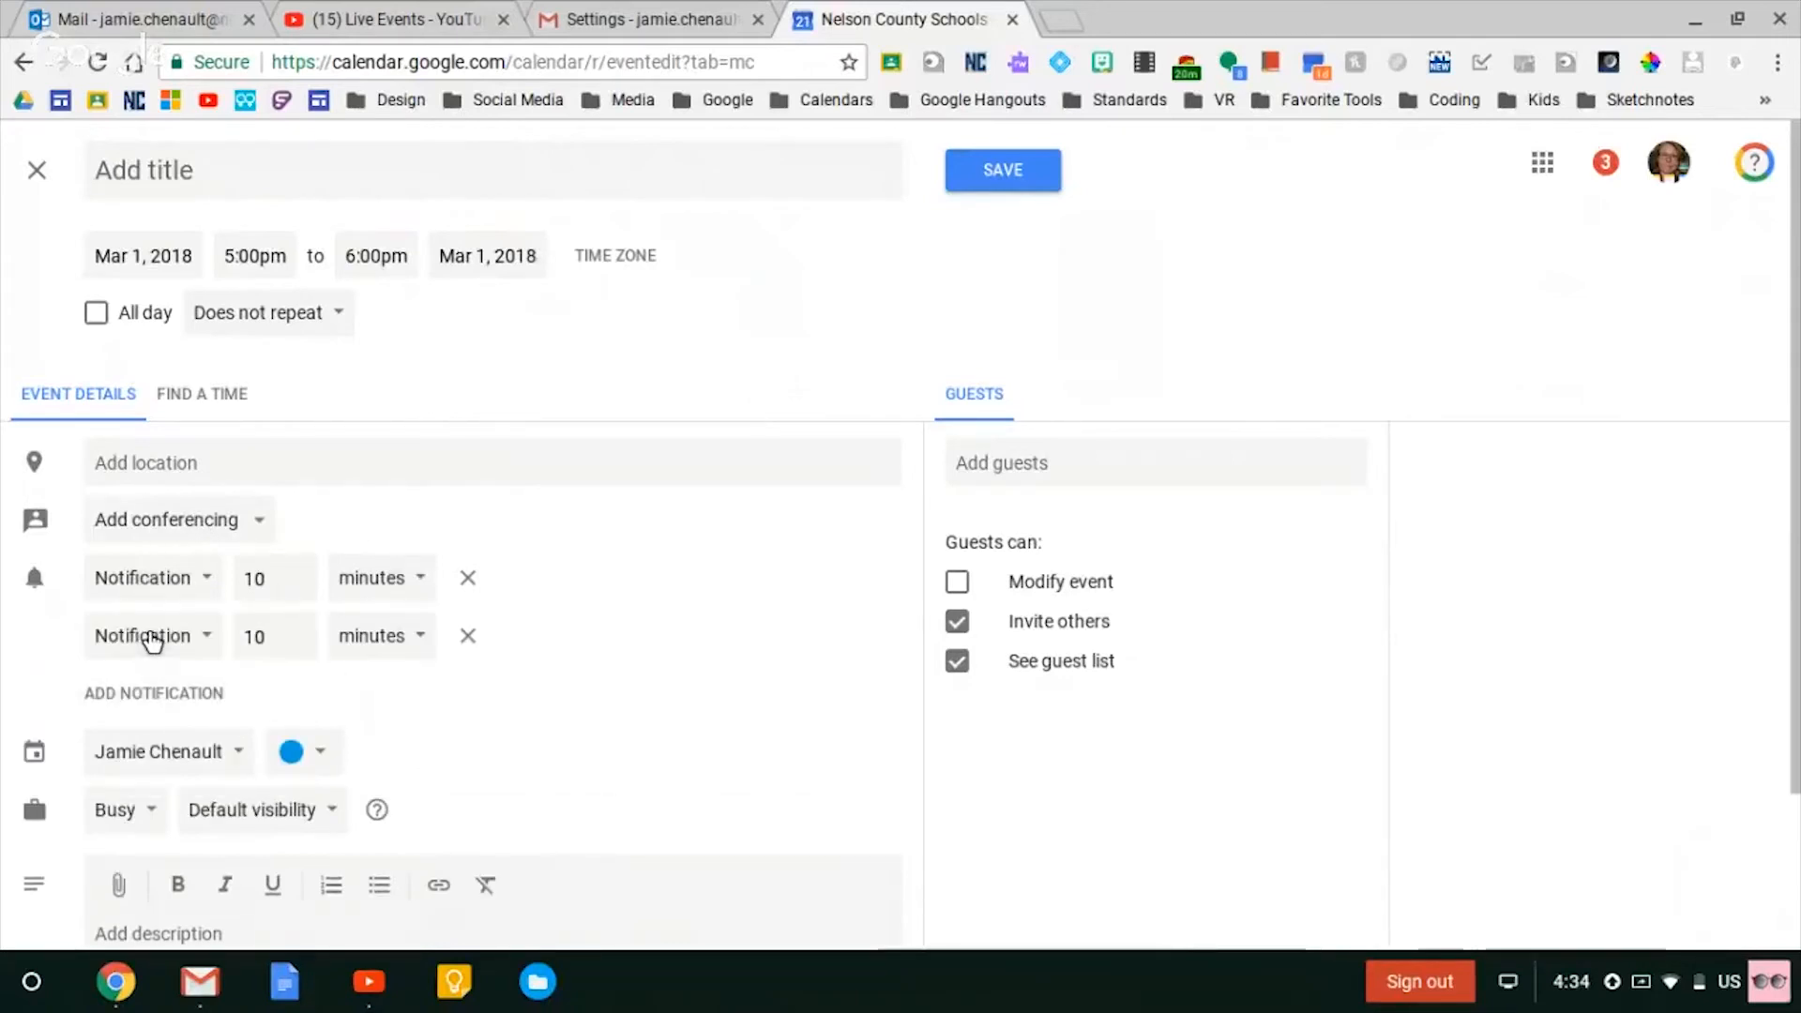
left_click(417, 638)
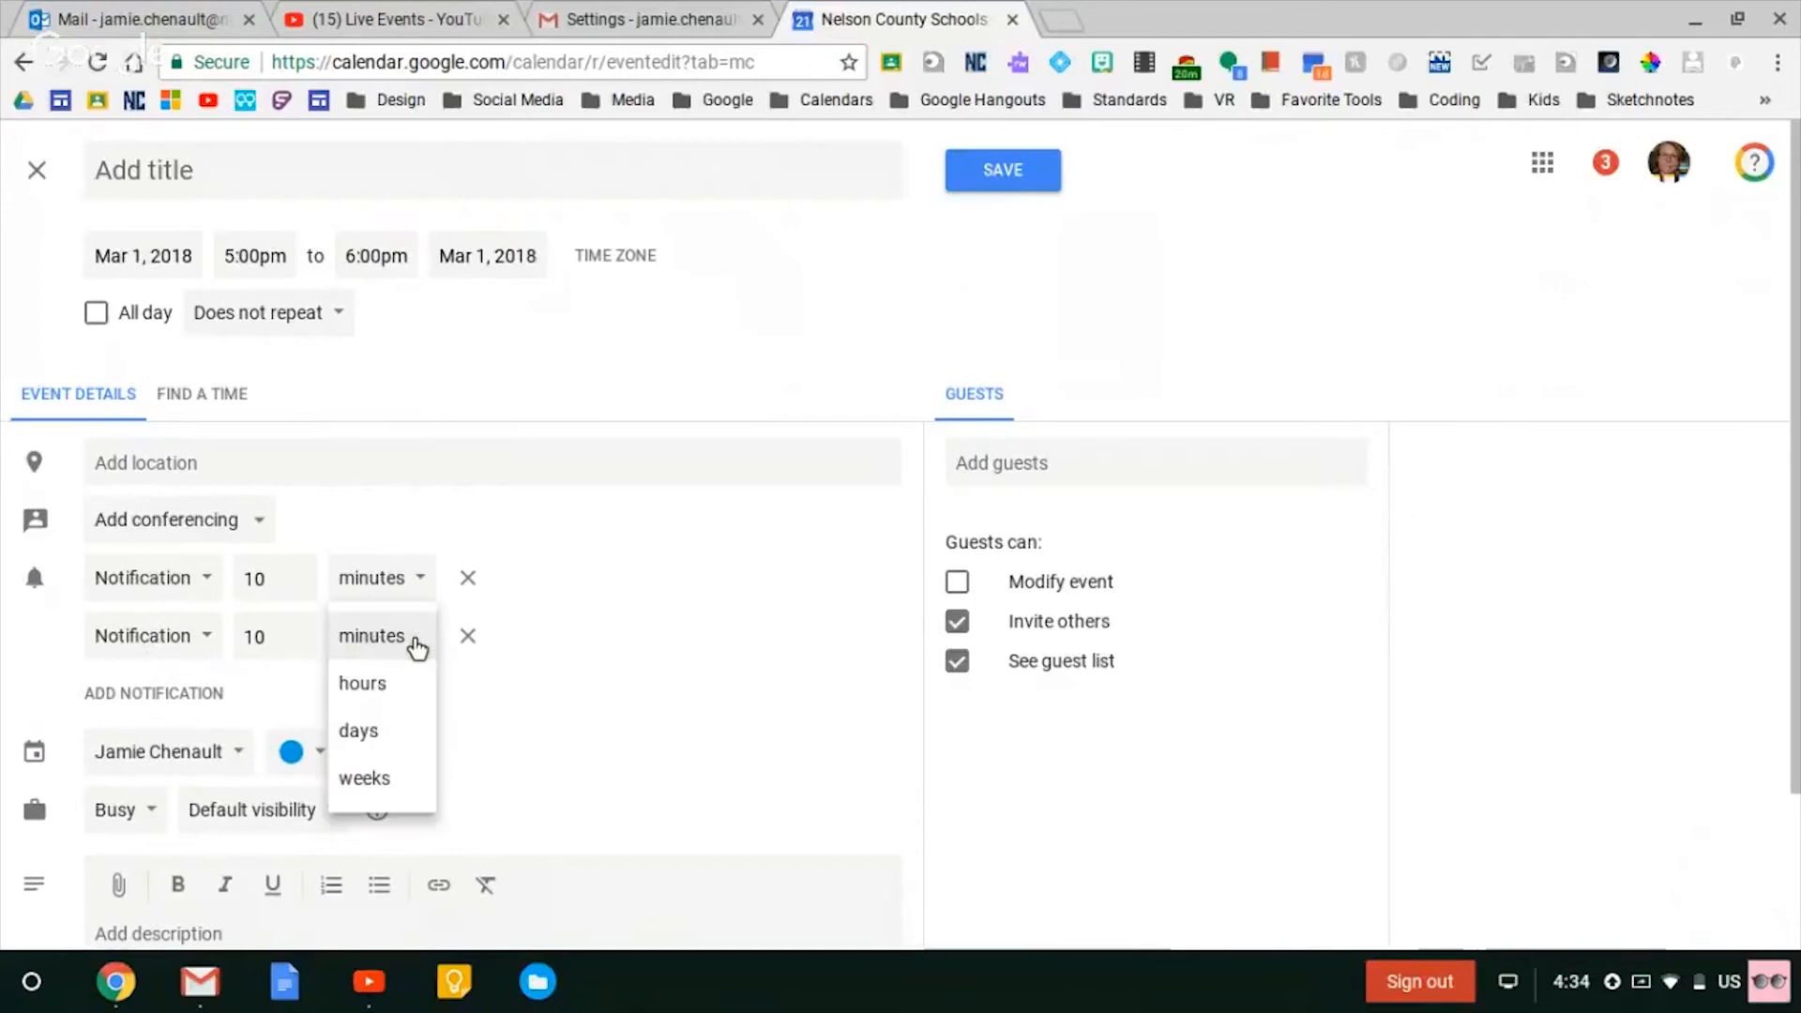
left_click(495, 717)
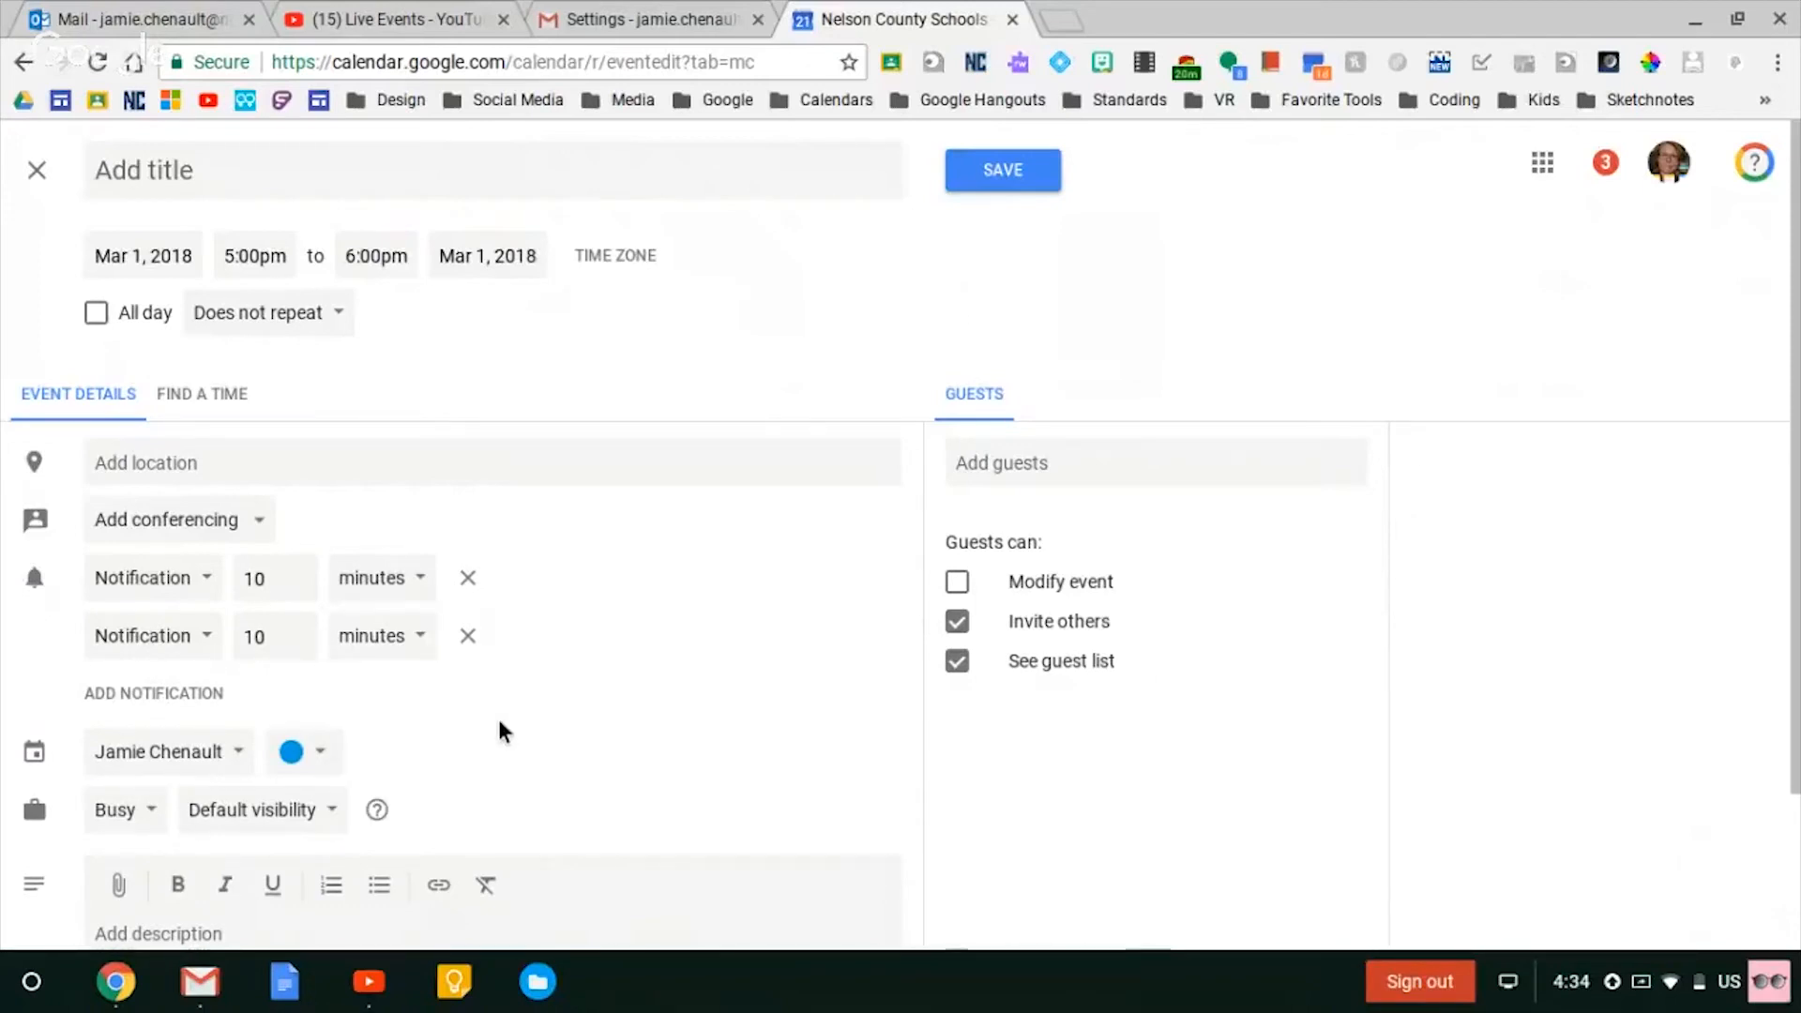
- Examine the event's calendar choices and its Busy or Free availability options without changing either
left_click(198, 755)
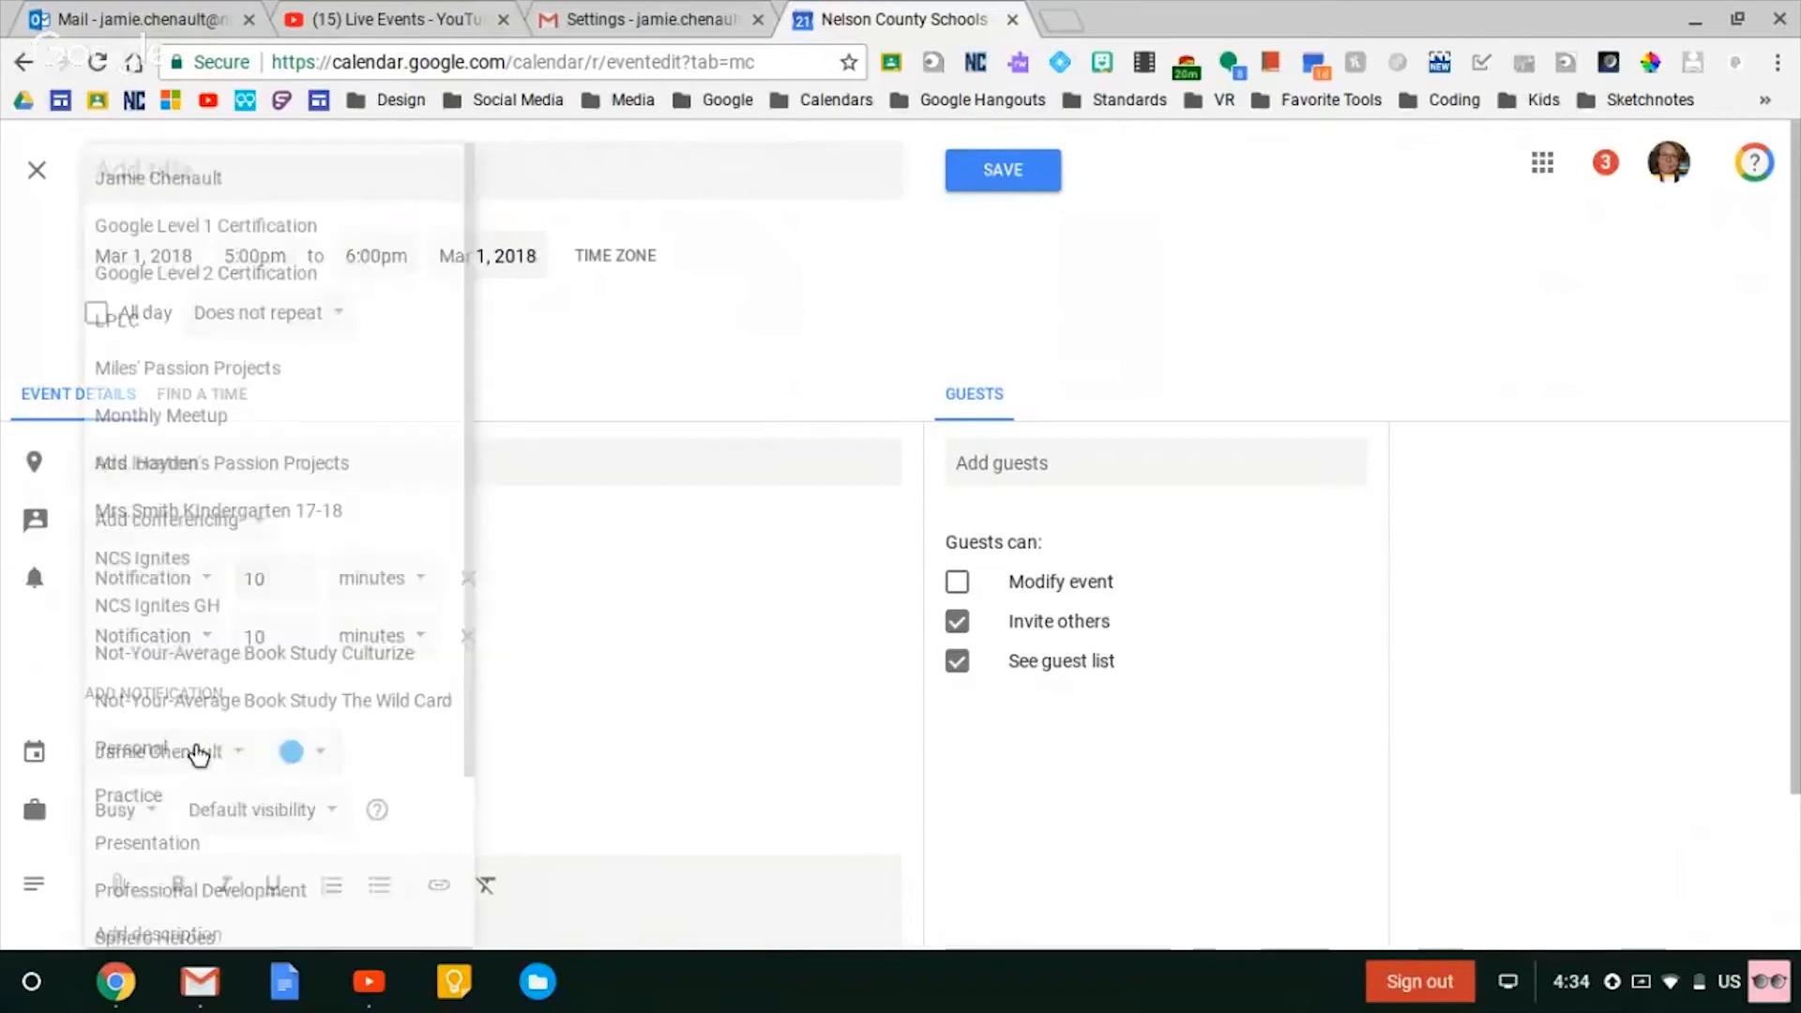
left_click(594, 578)
scroll(568, 622, "down", 1)
scroll(568, 622, "down", 3)
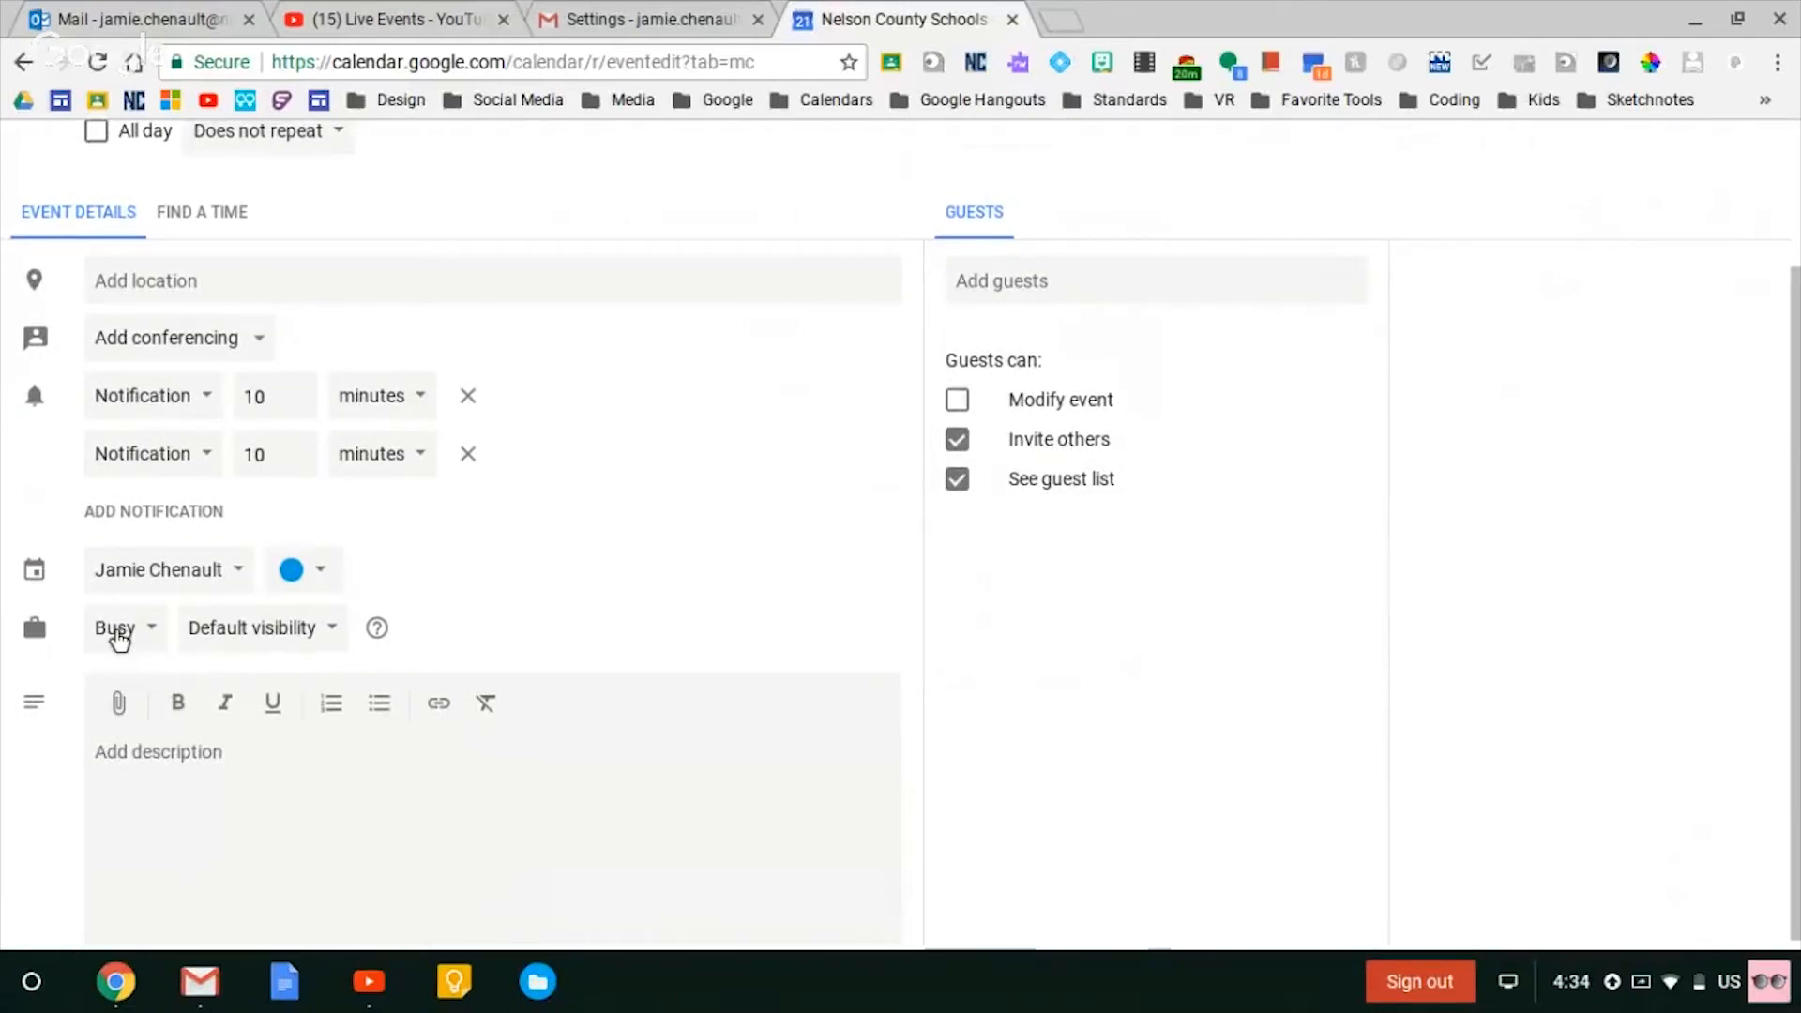
left_click(118, 641)
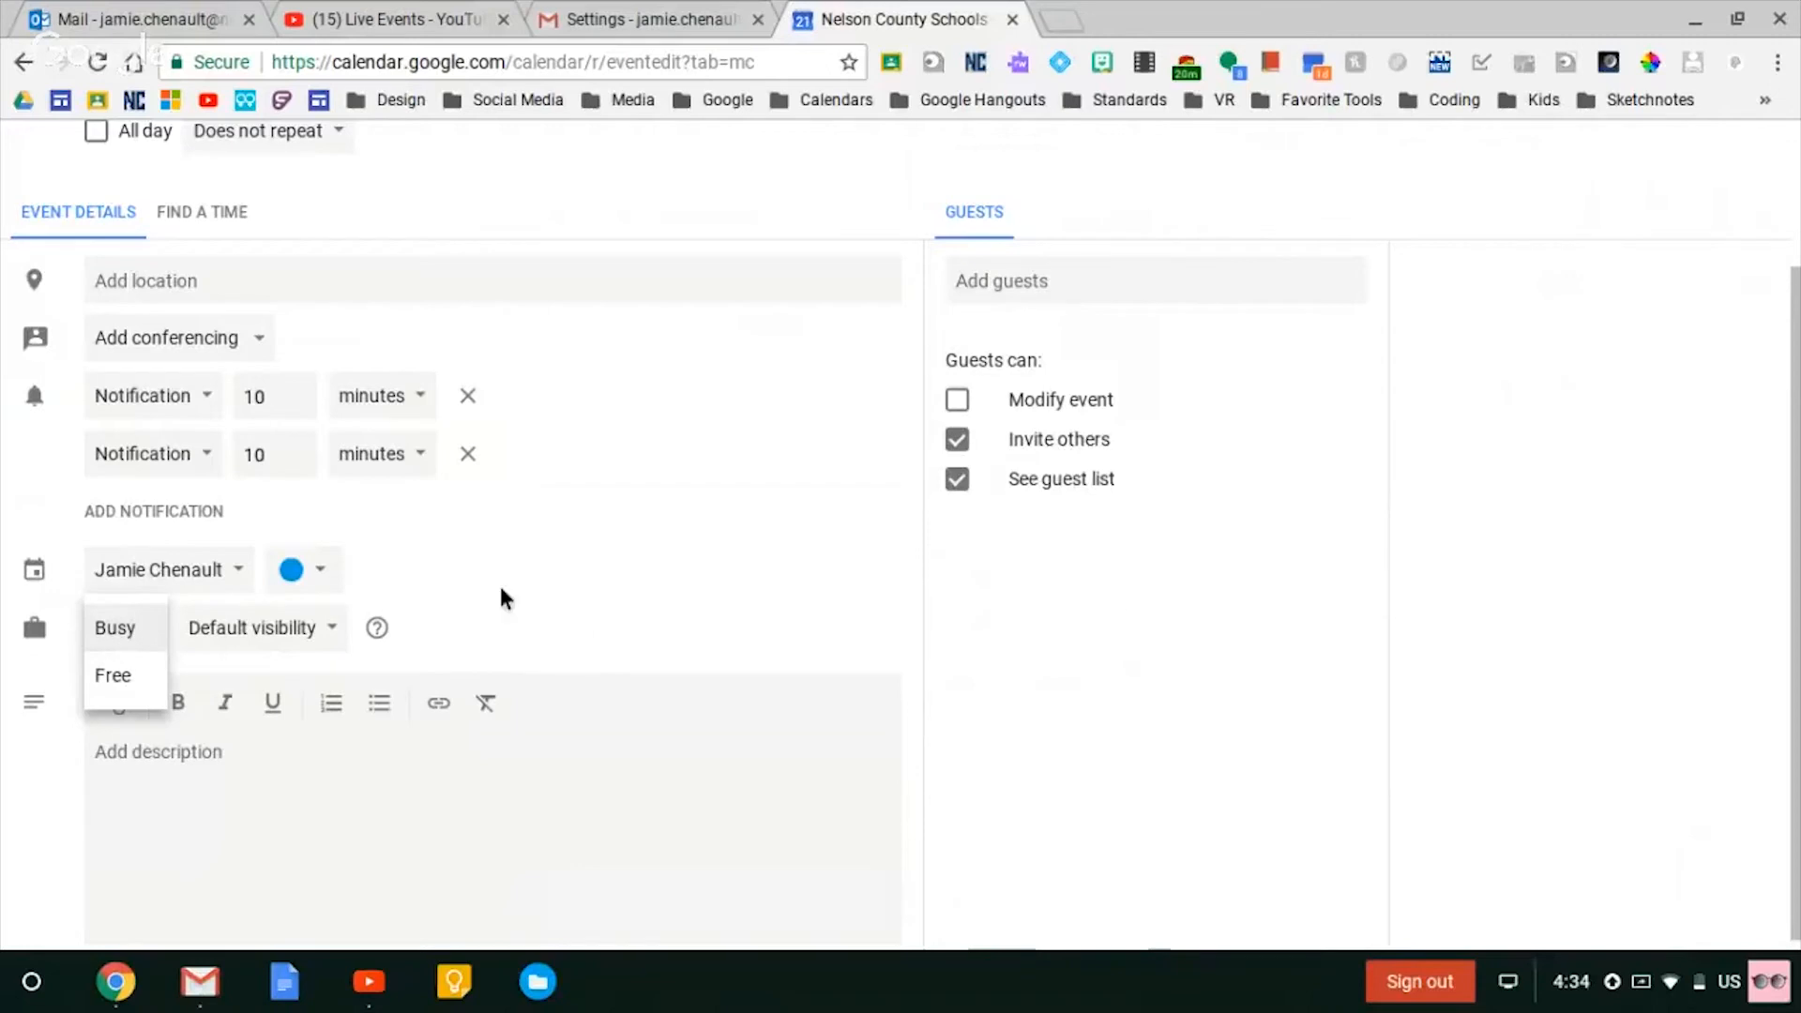
left_click(538, 600)
- Make the Mar 1, 2018 event last all day
scroll(512, 317, "up", 2)
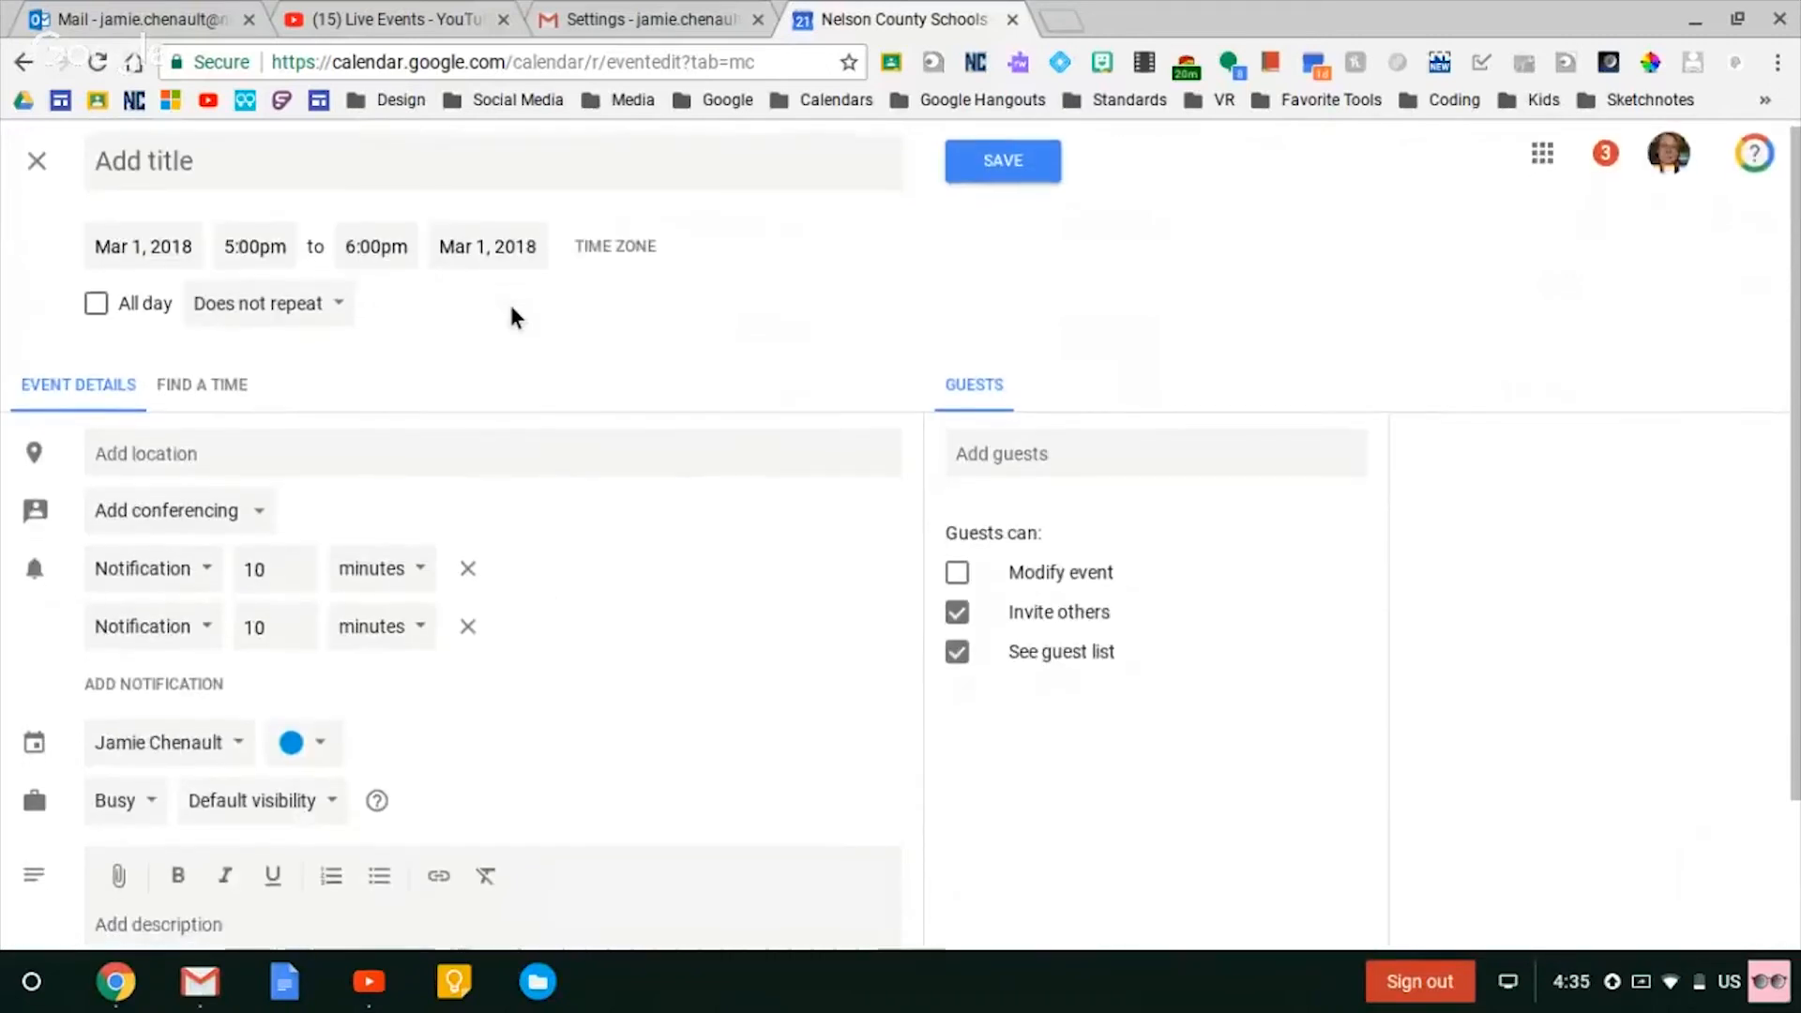
left_click(102, 309)
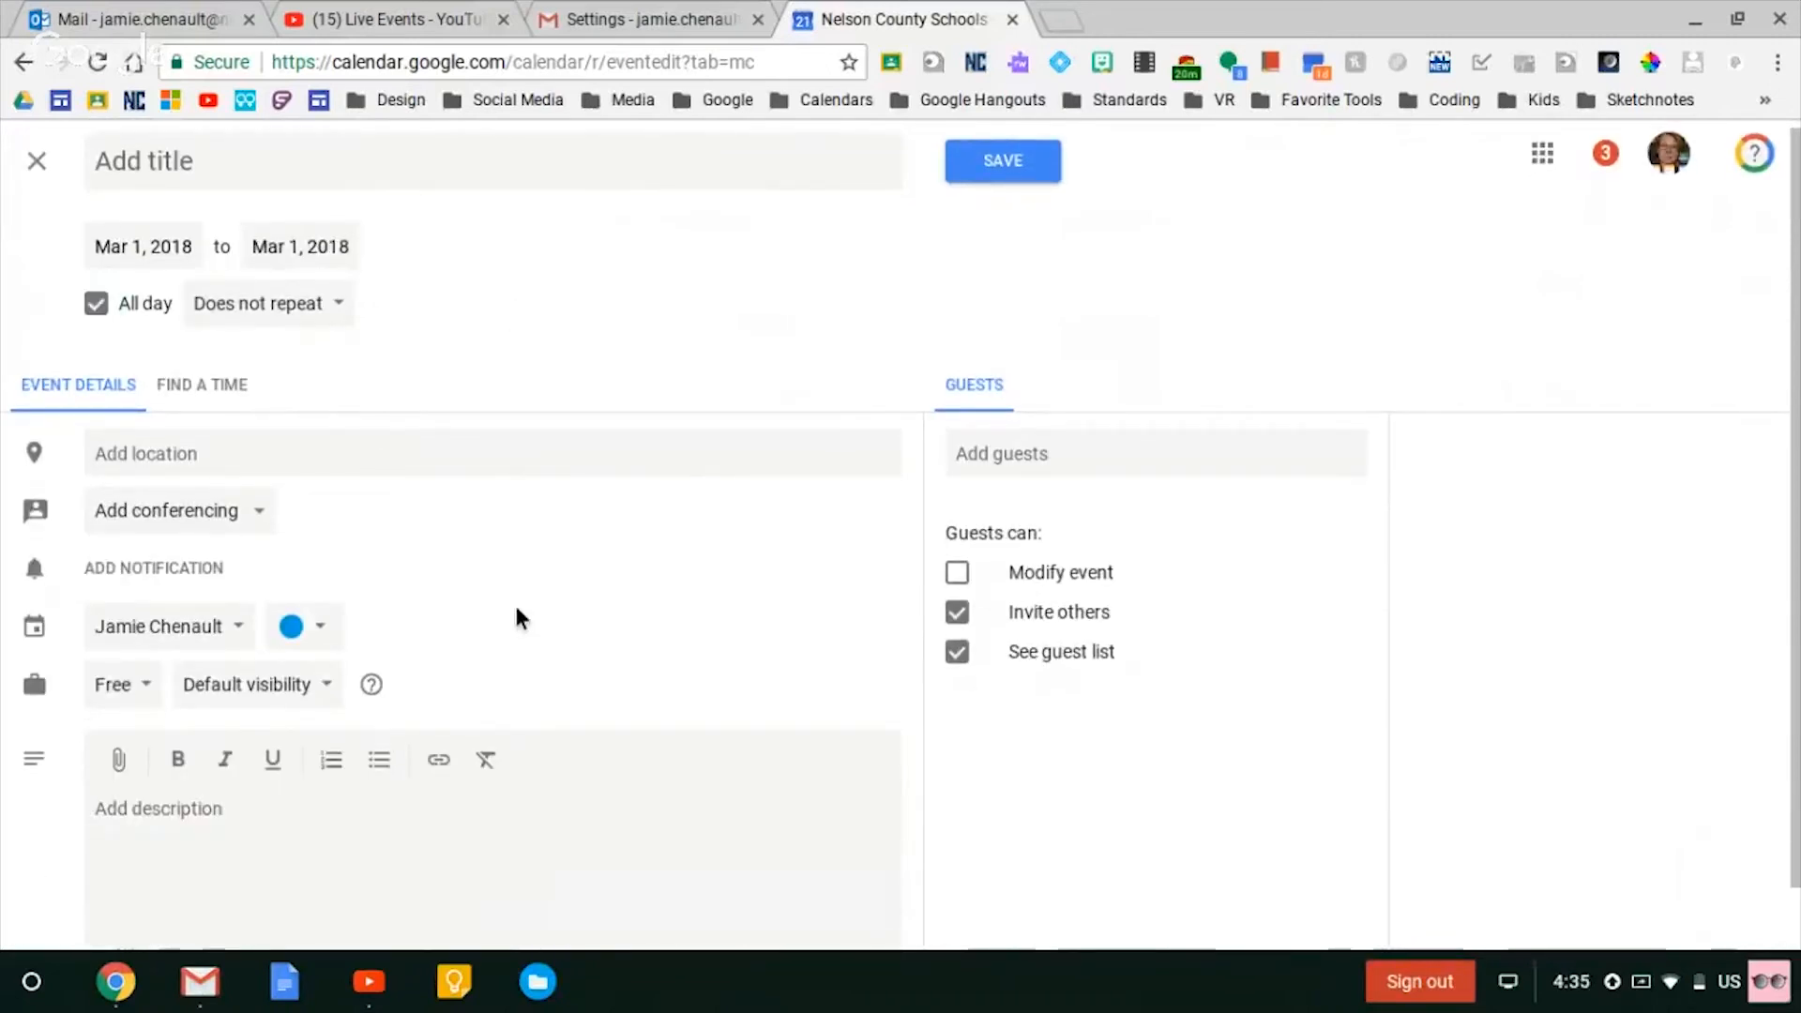
scroll(514, 602, "down", 1)
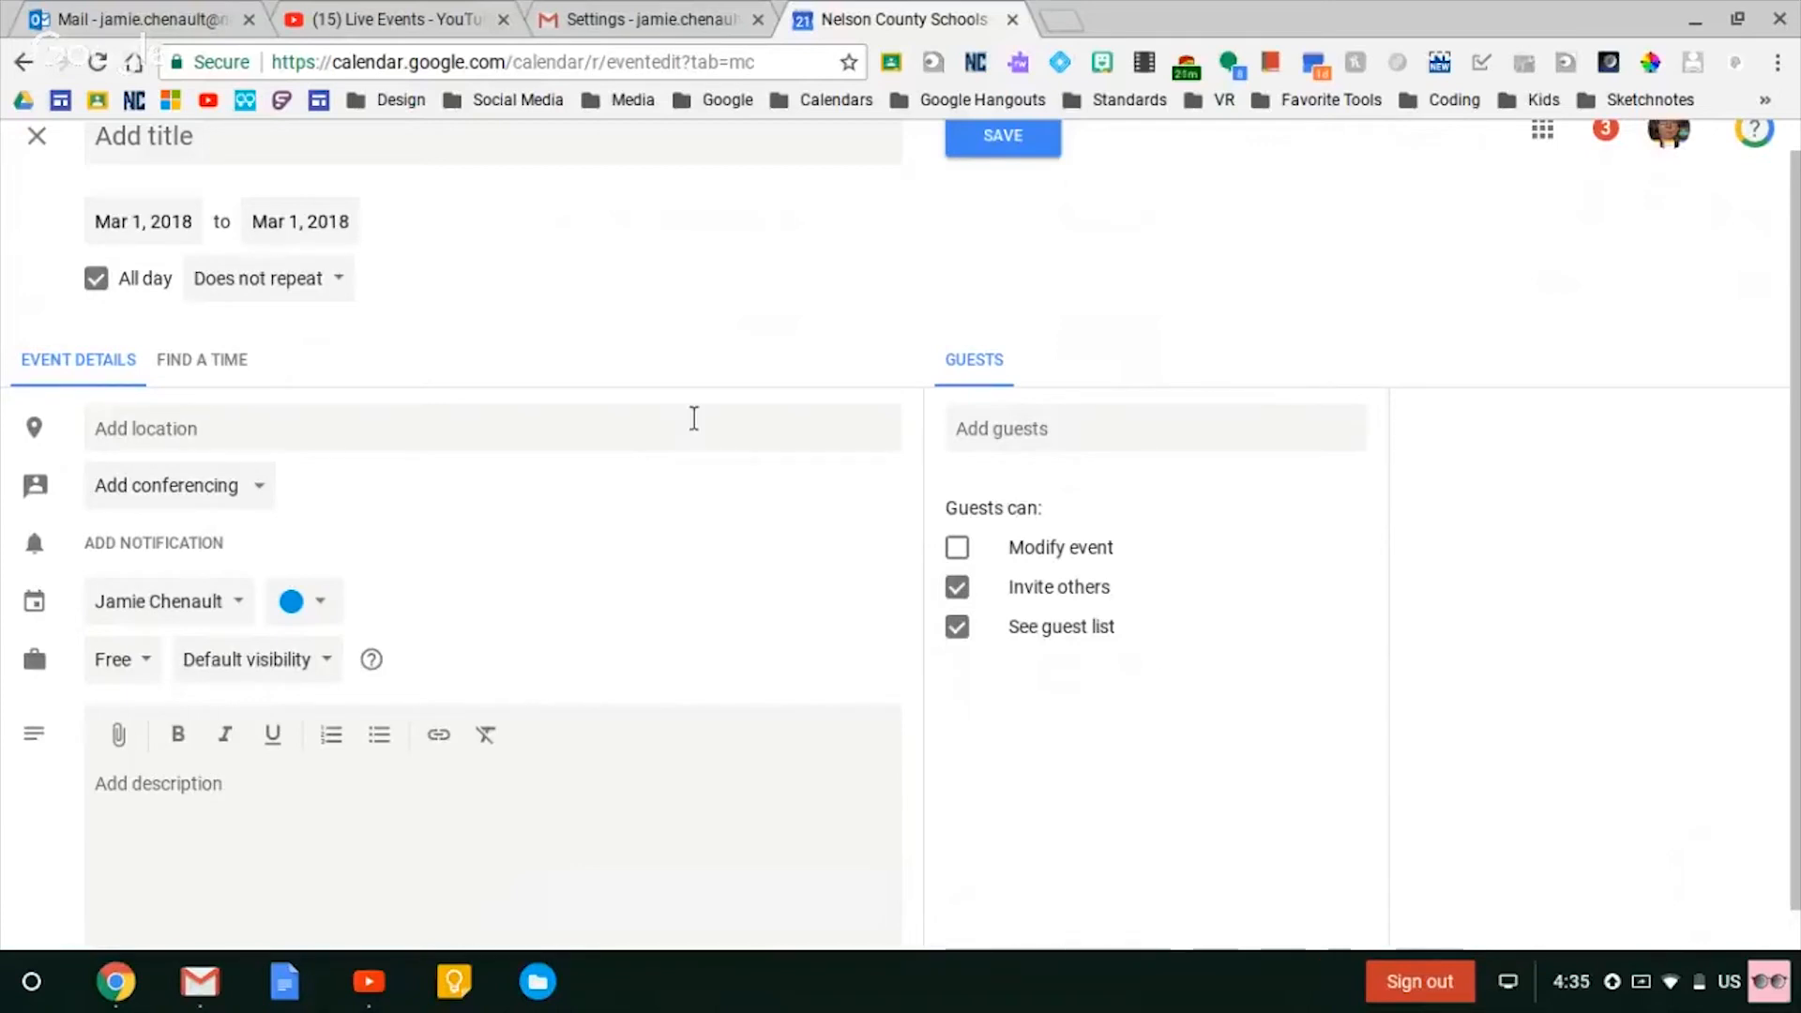
- Search the guest field by first name and add a matching coworker as a guest of the event
left_click(998, 432)
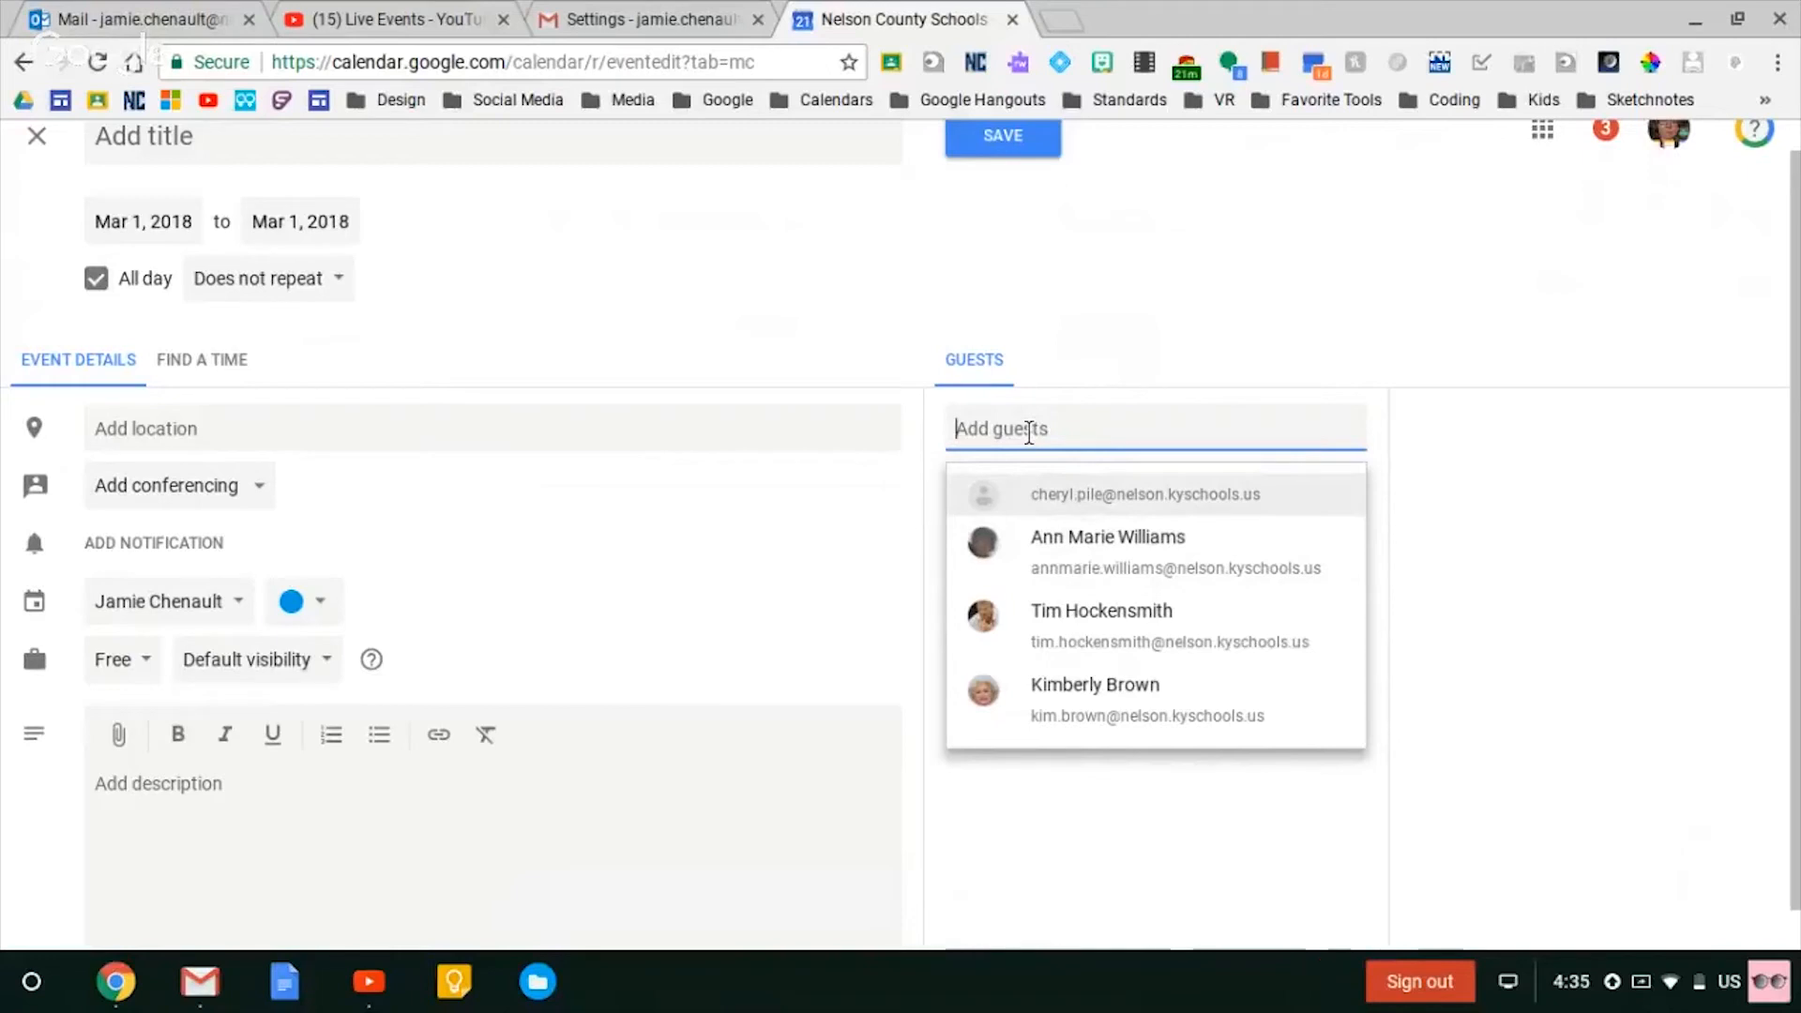
type("jill")
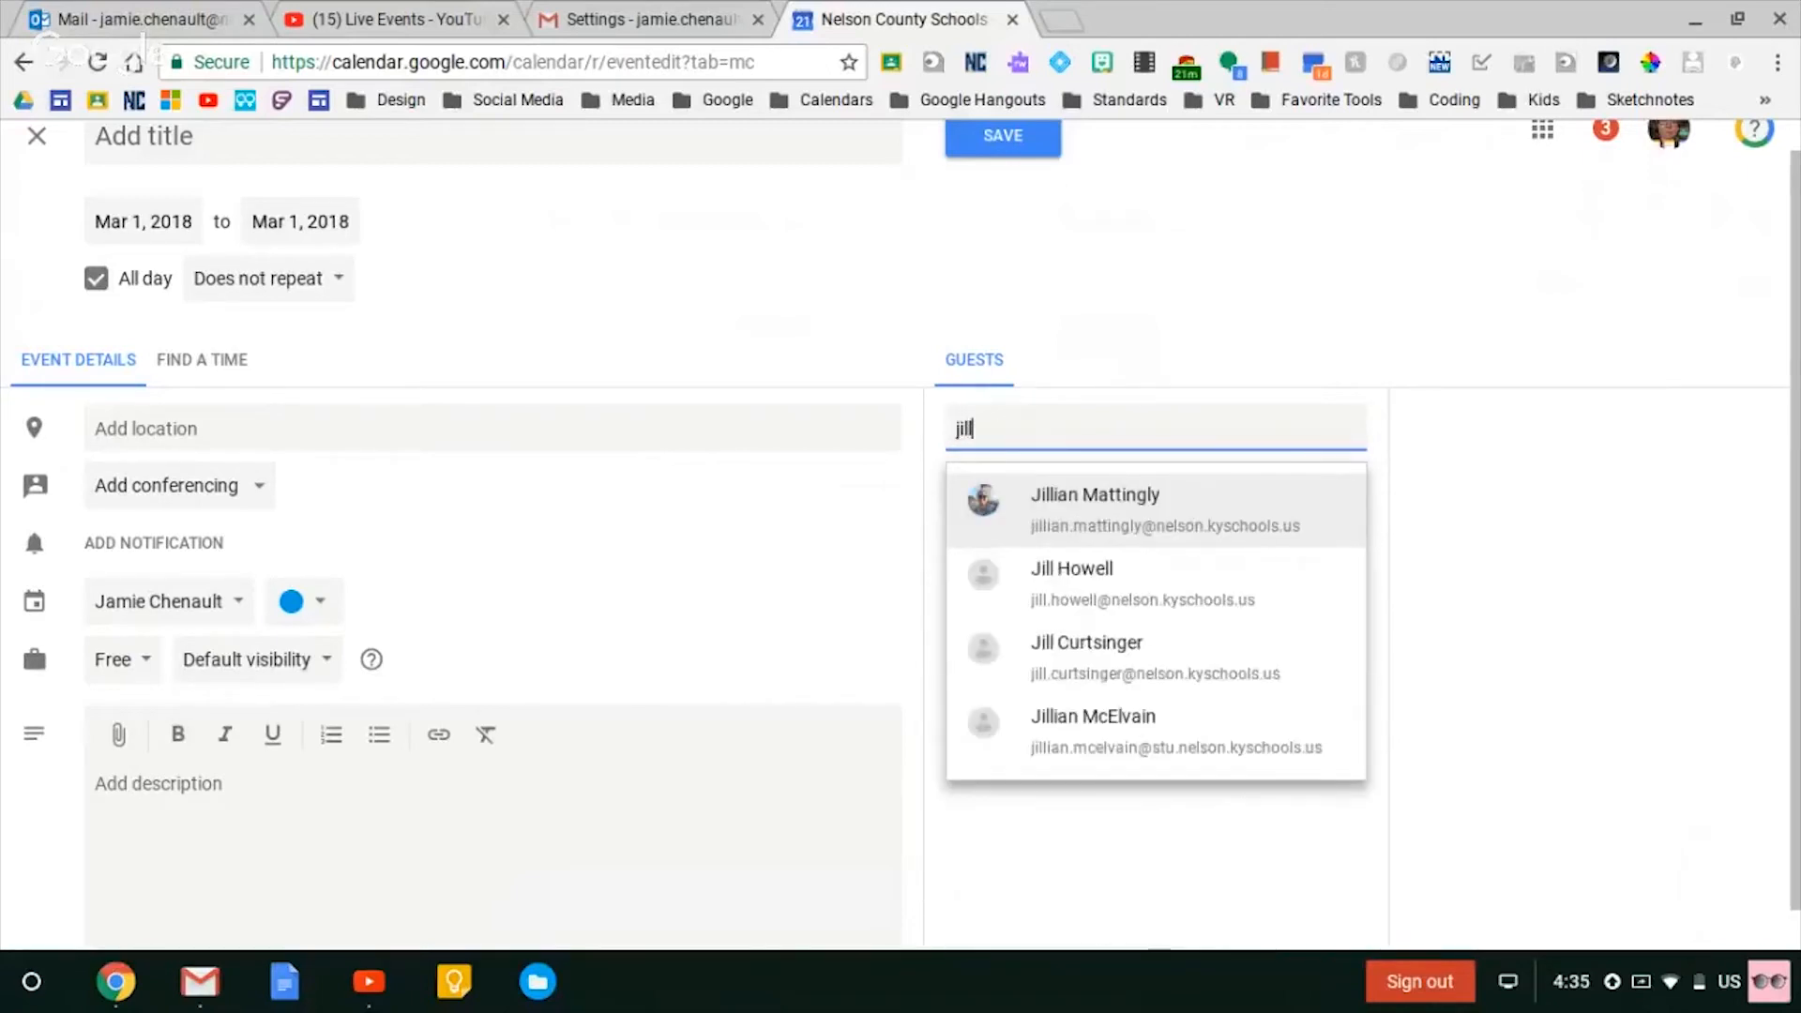
left_click(1178, 489)
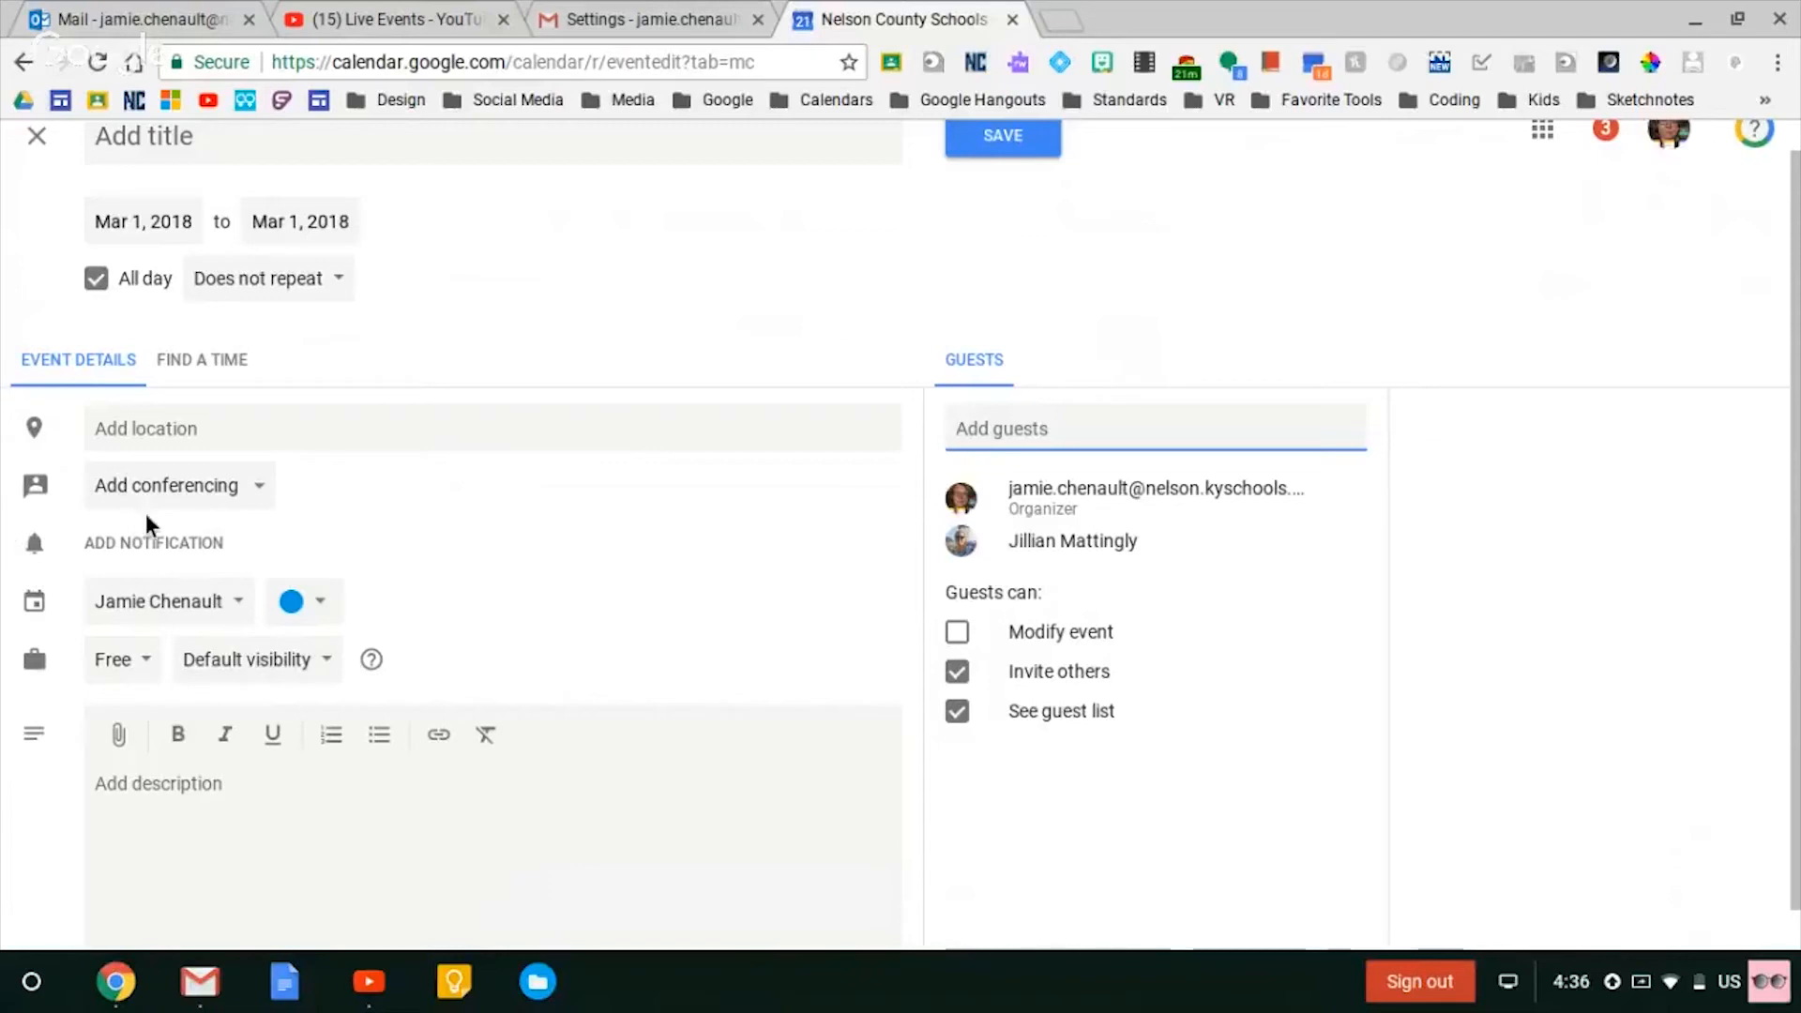
- Add a notification to the all-day event for 1 day before at 9:00am, and look over the event details
left_click(148, 543)
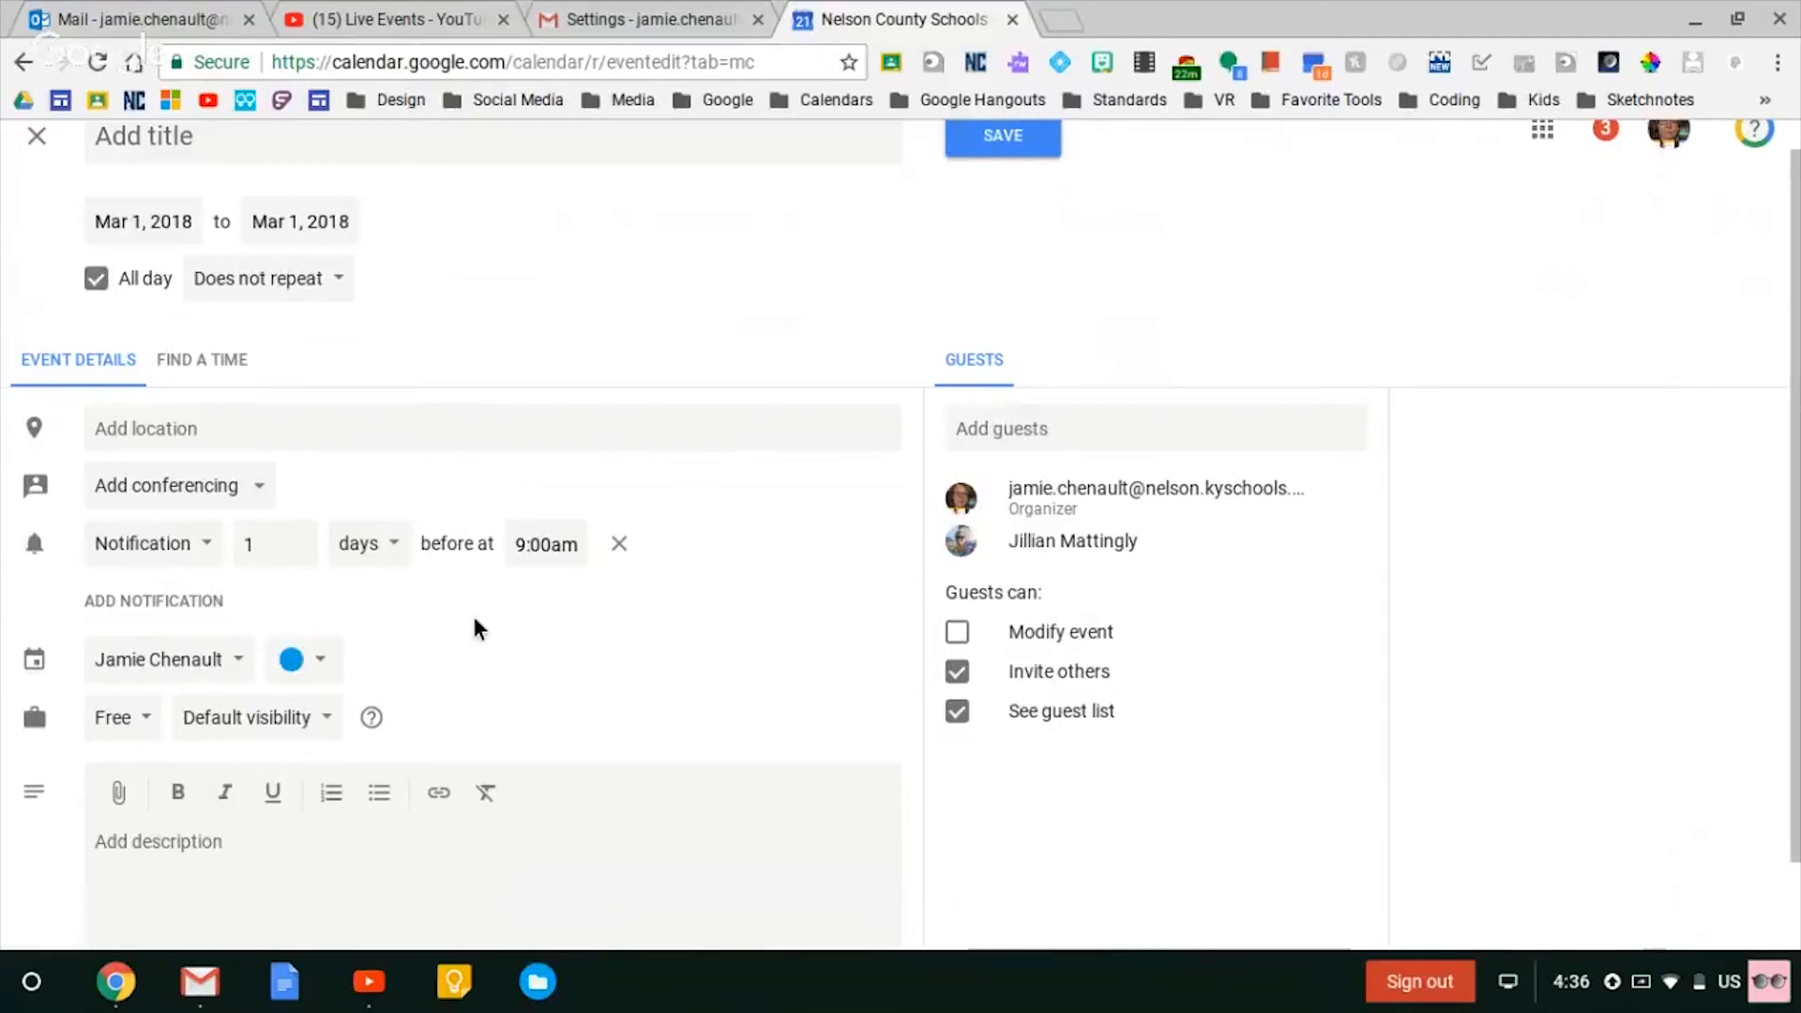
scroll(473, 621, "down", 2)
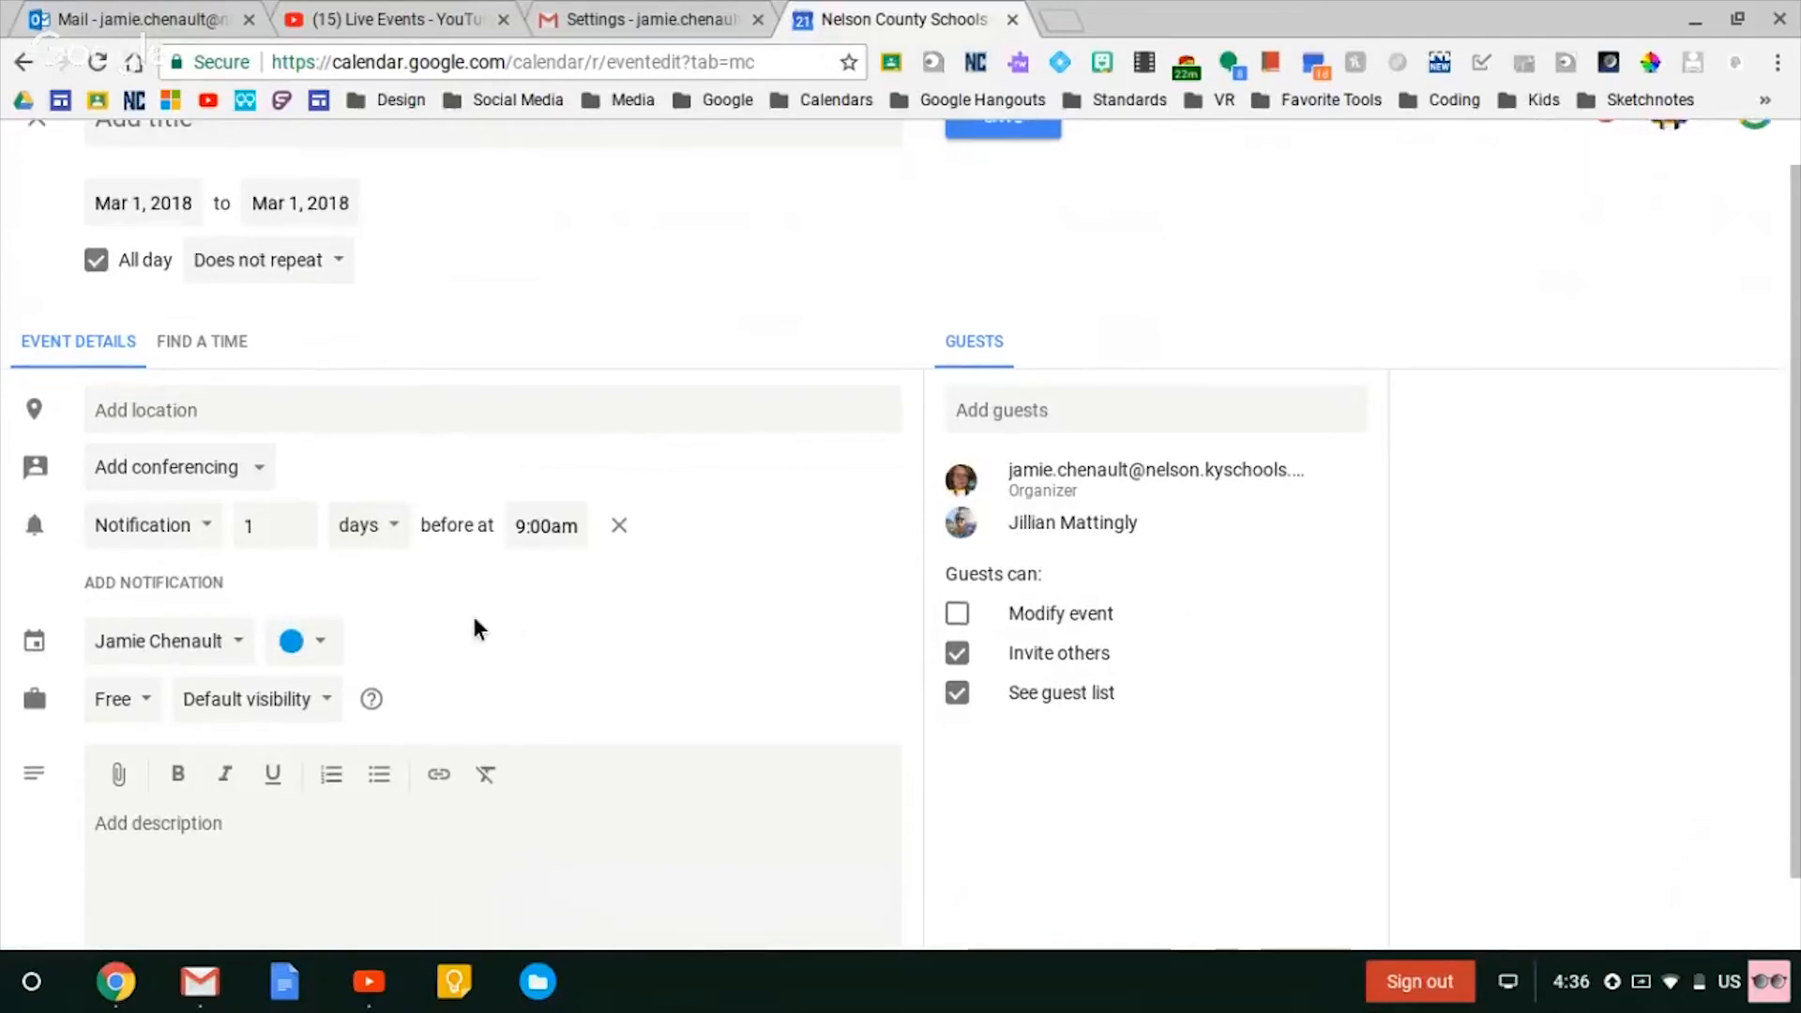
scroll(474, 619, "up", 3)
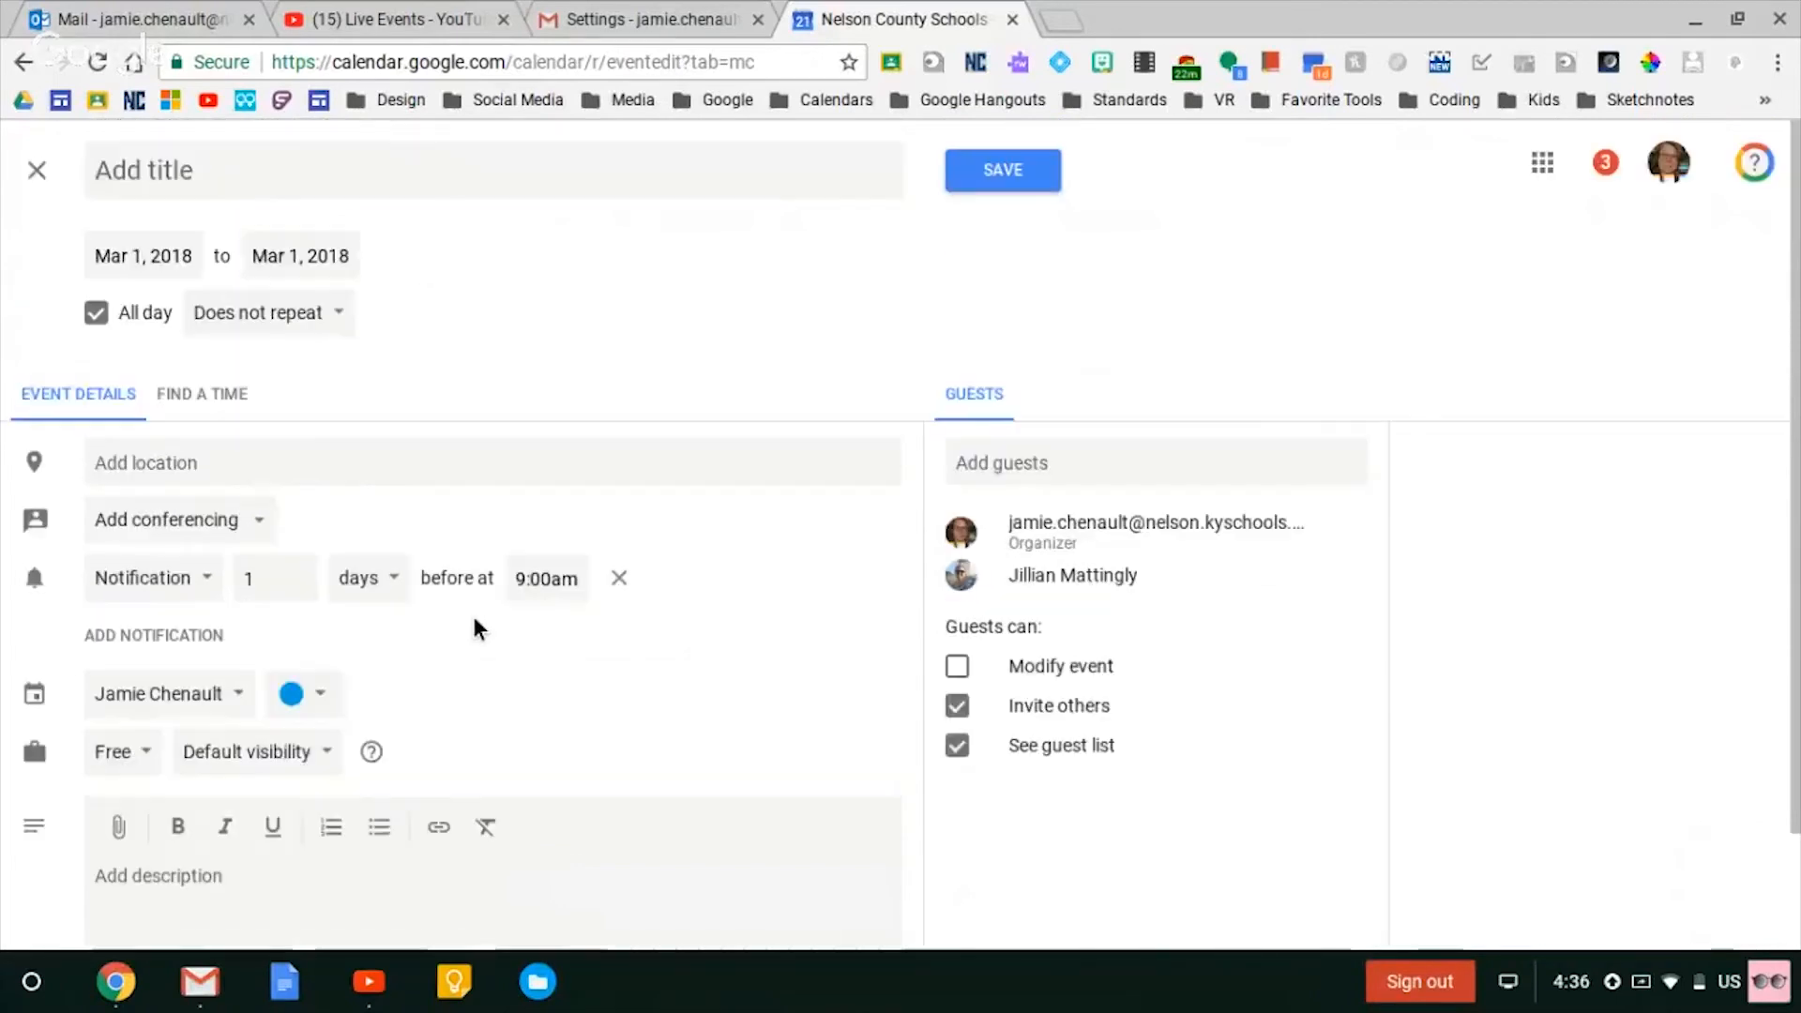
- Cancel the event's creation and discard its unsaved changes
left_click(39, 173)
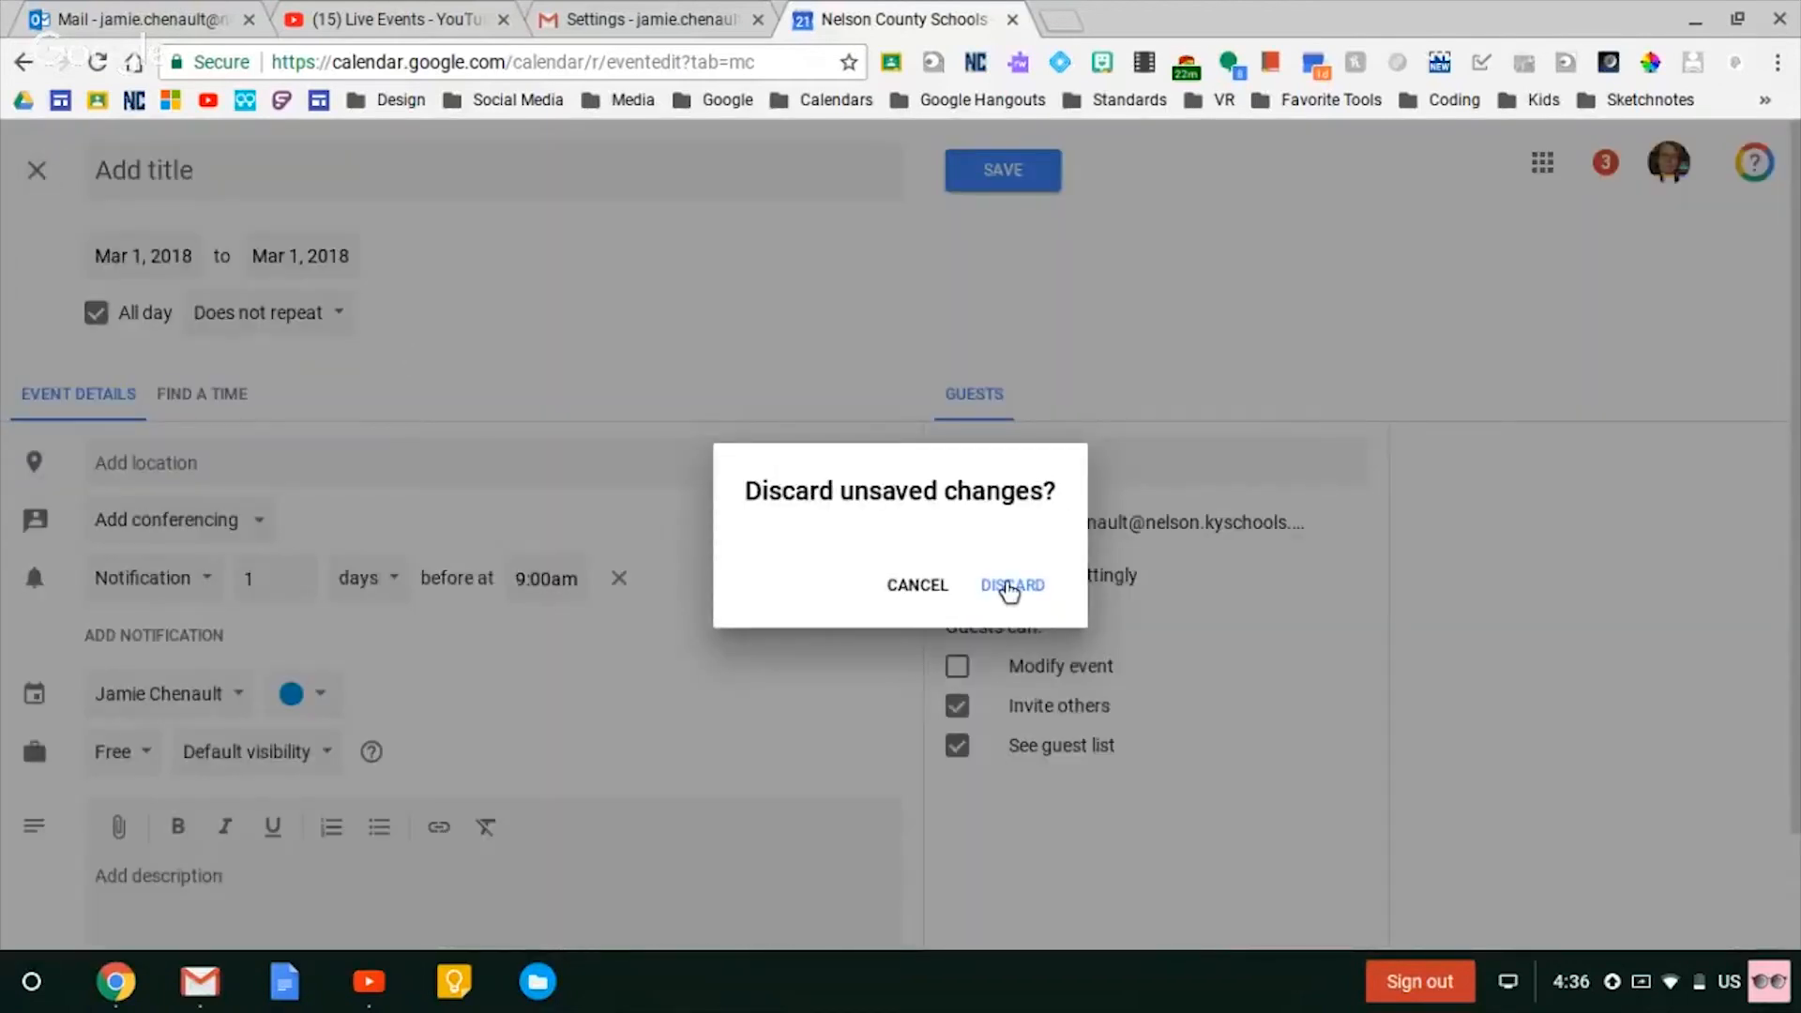
left_click(935, 587)
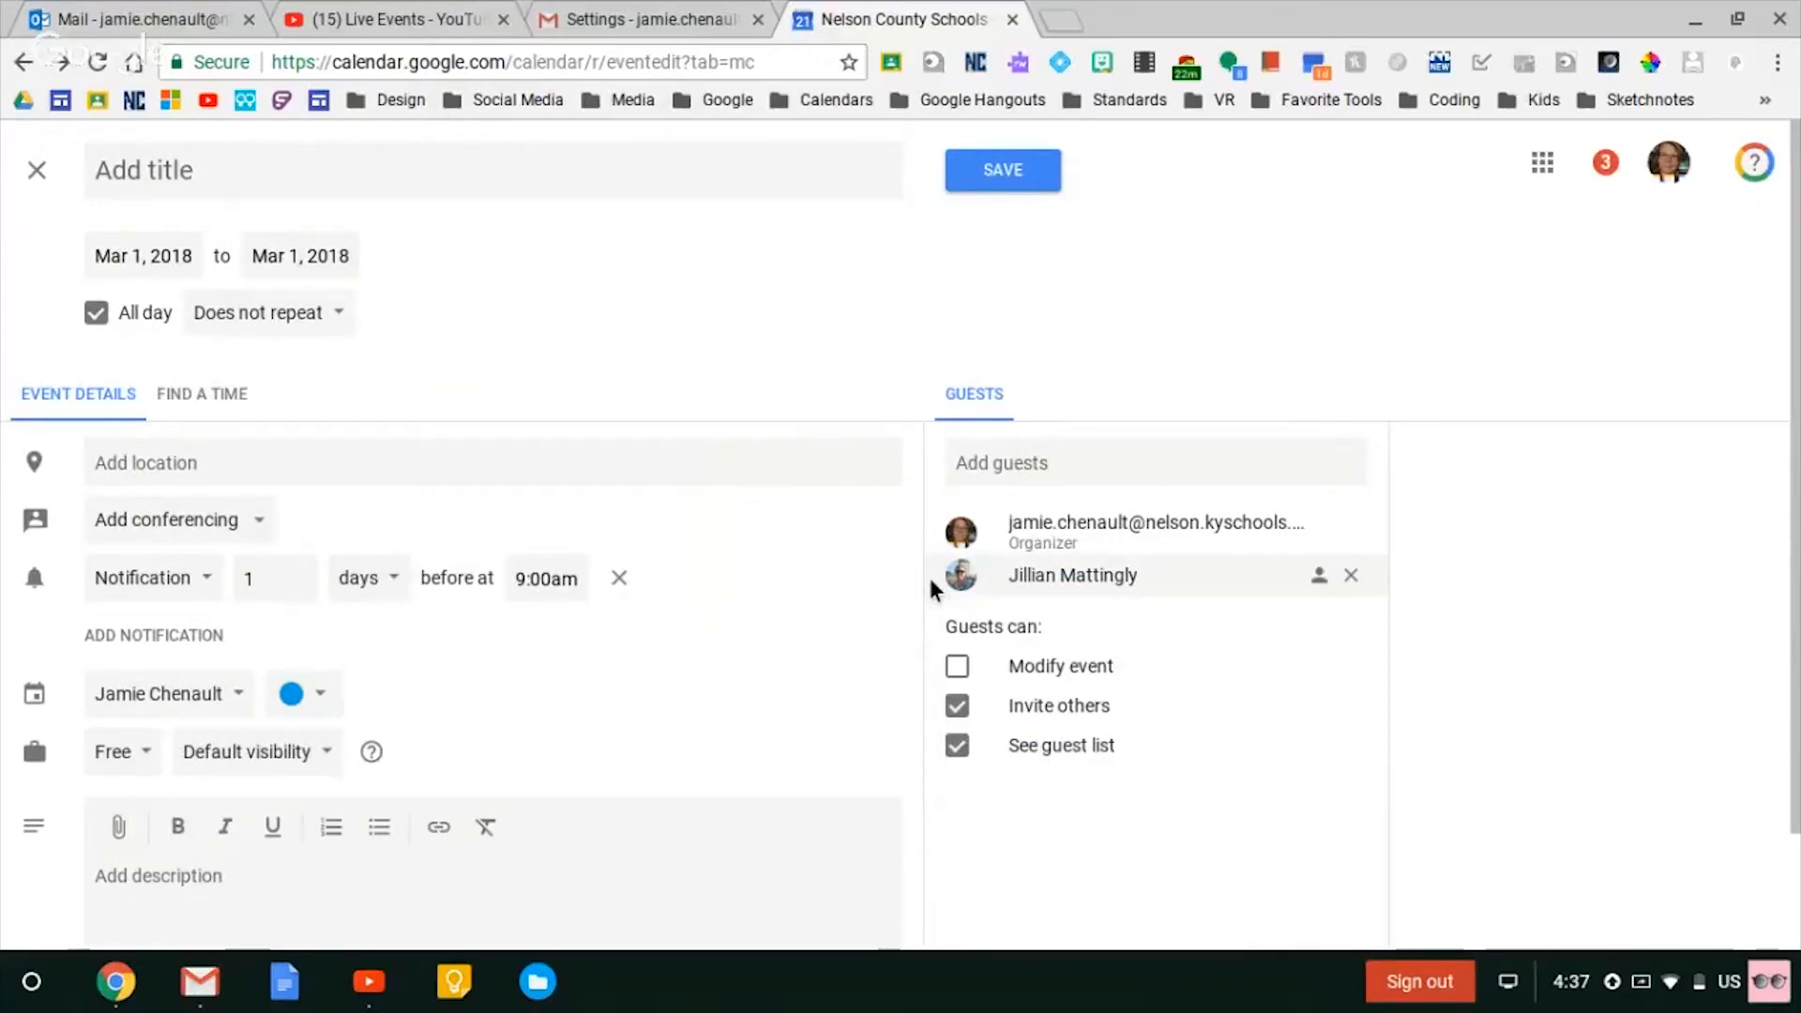
left_click(37, 170)
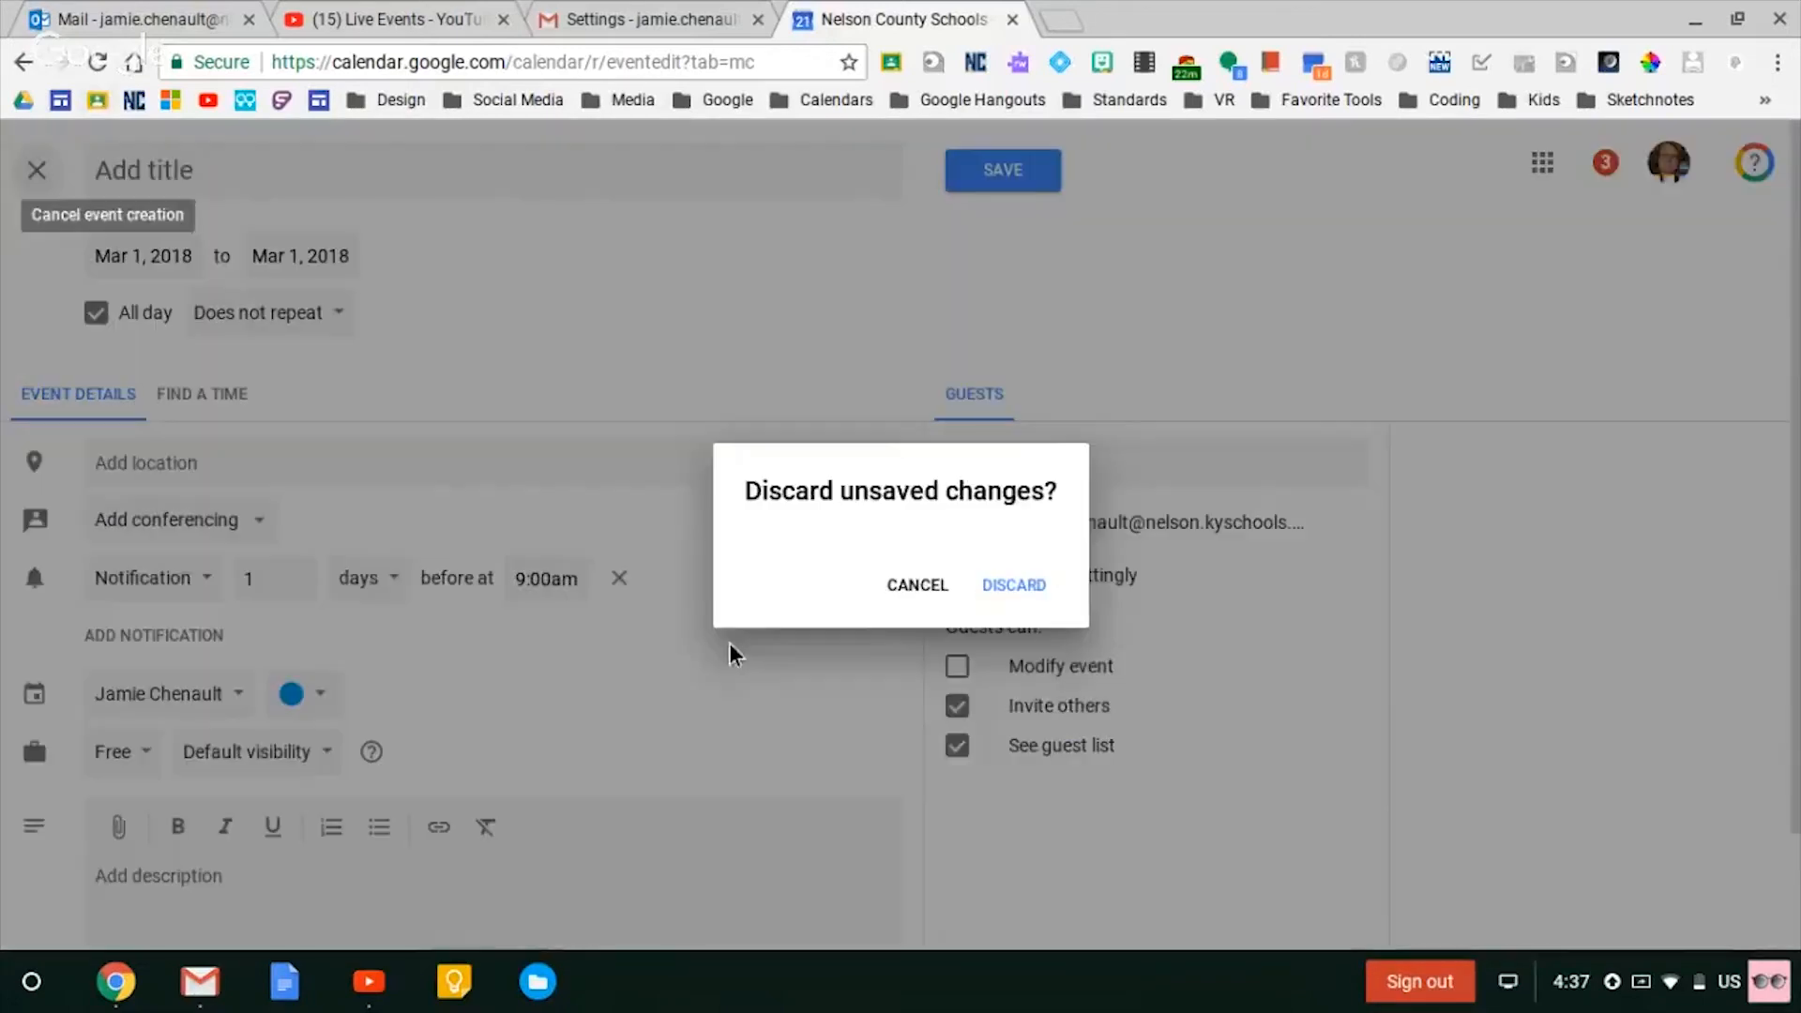
left_click(1032, 595)
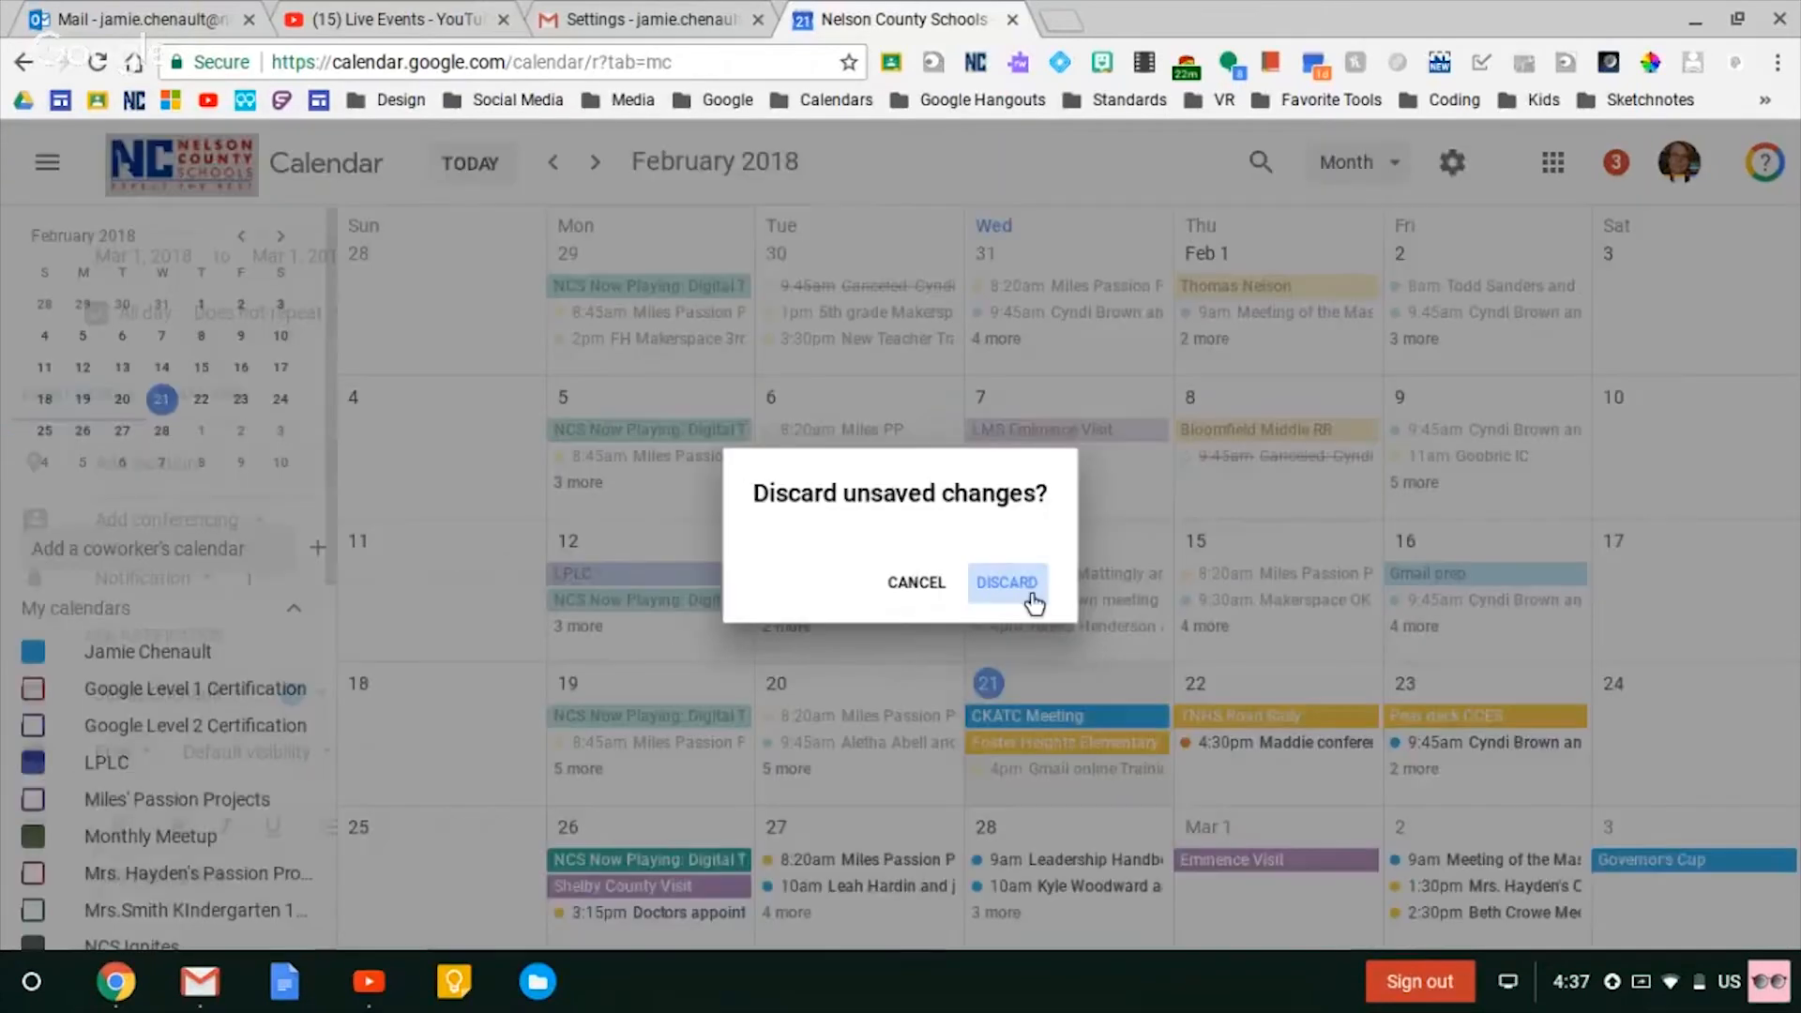
- Create untitled appointment slots of 30 minutes on Mar 1, 2018 and save them
left_click(1230, 887)
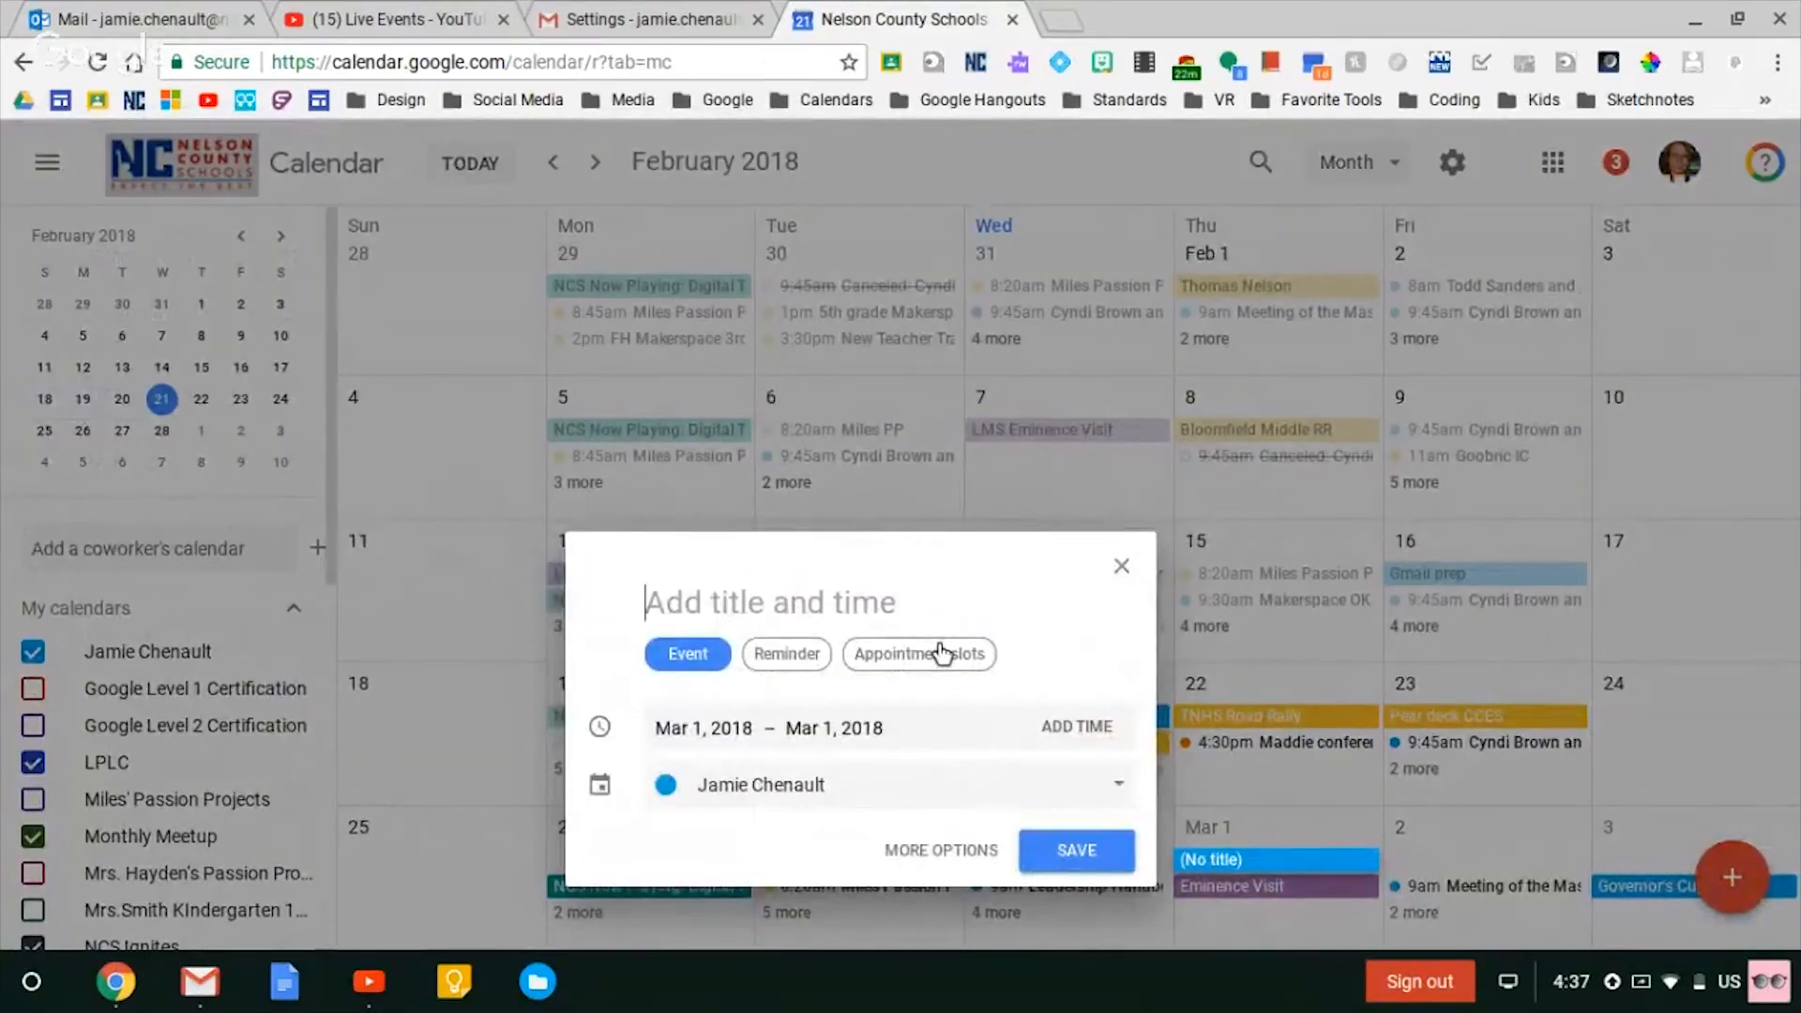
left_click(940, 651)
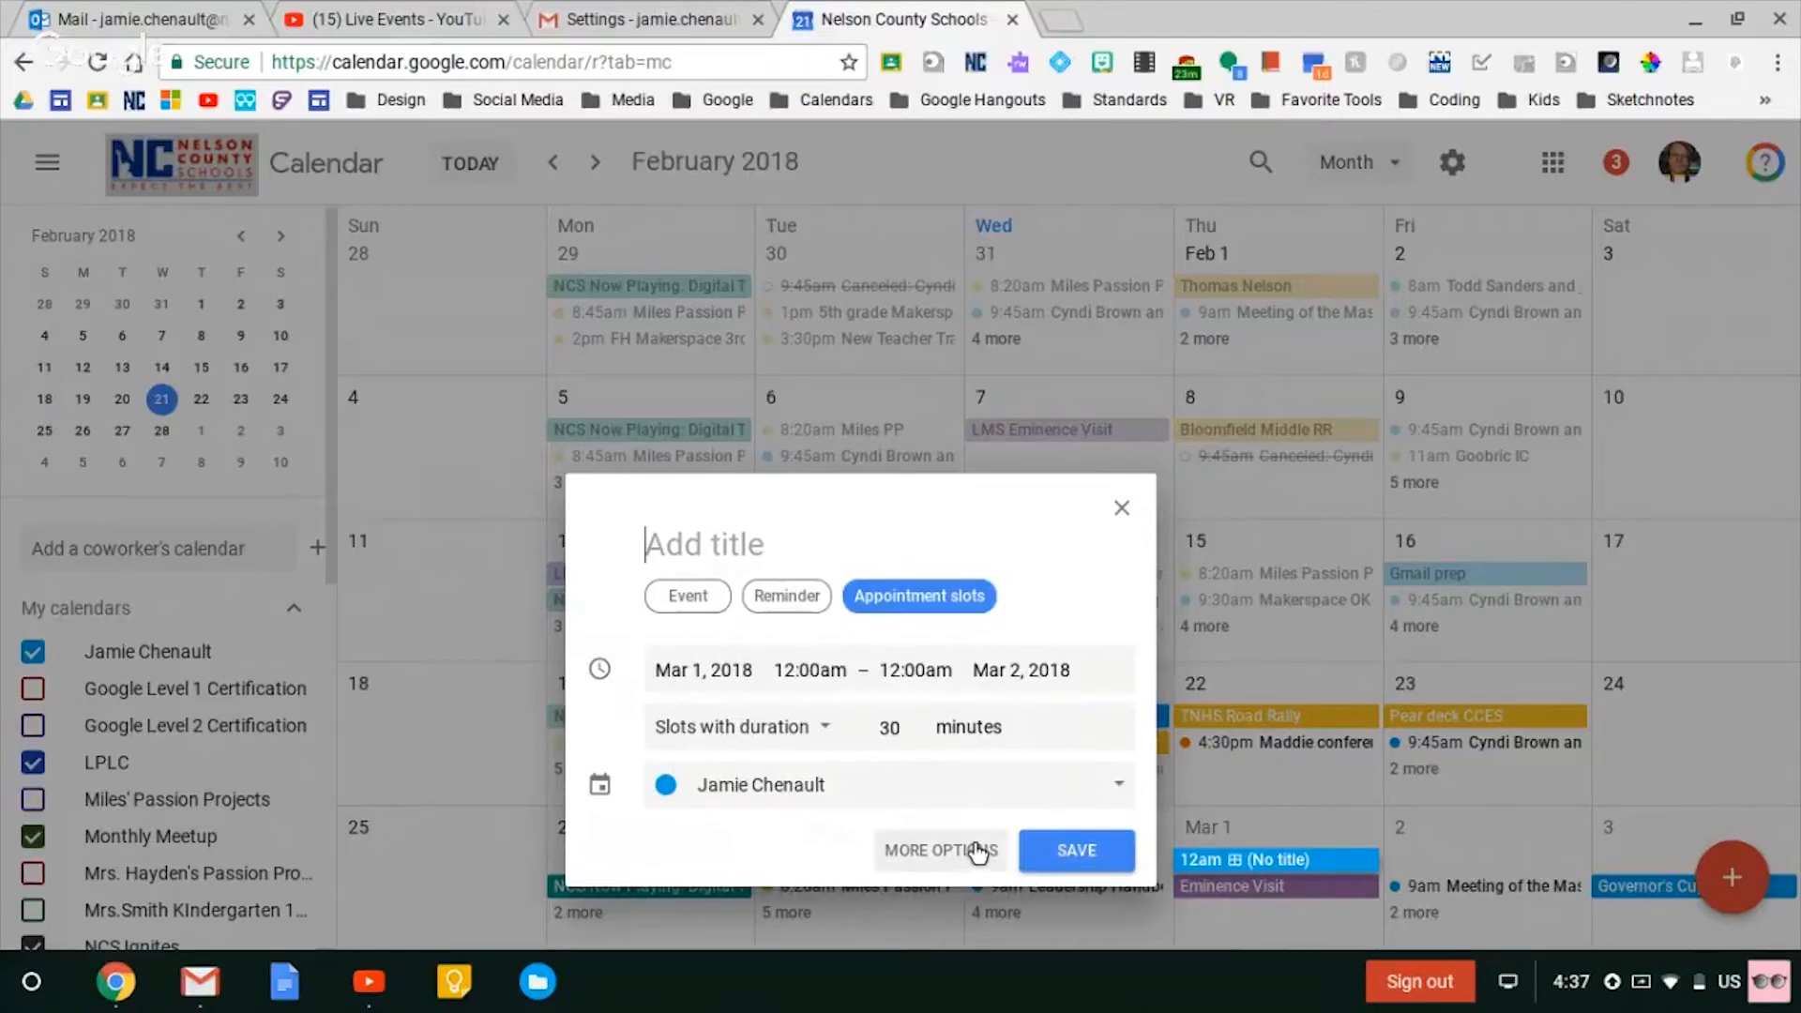
left_click(1079, 851)
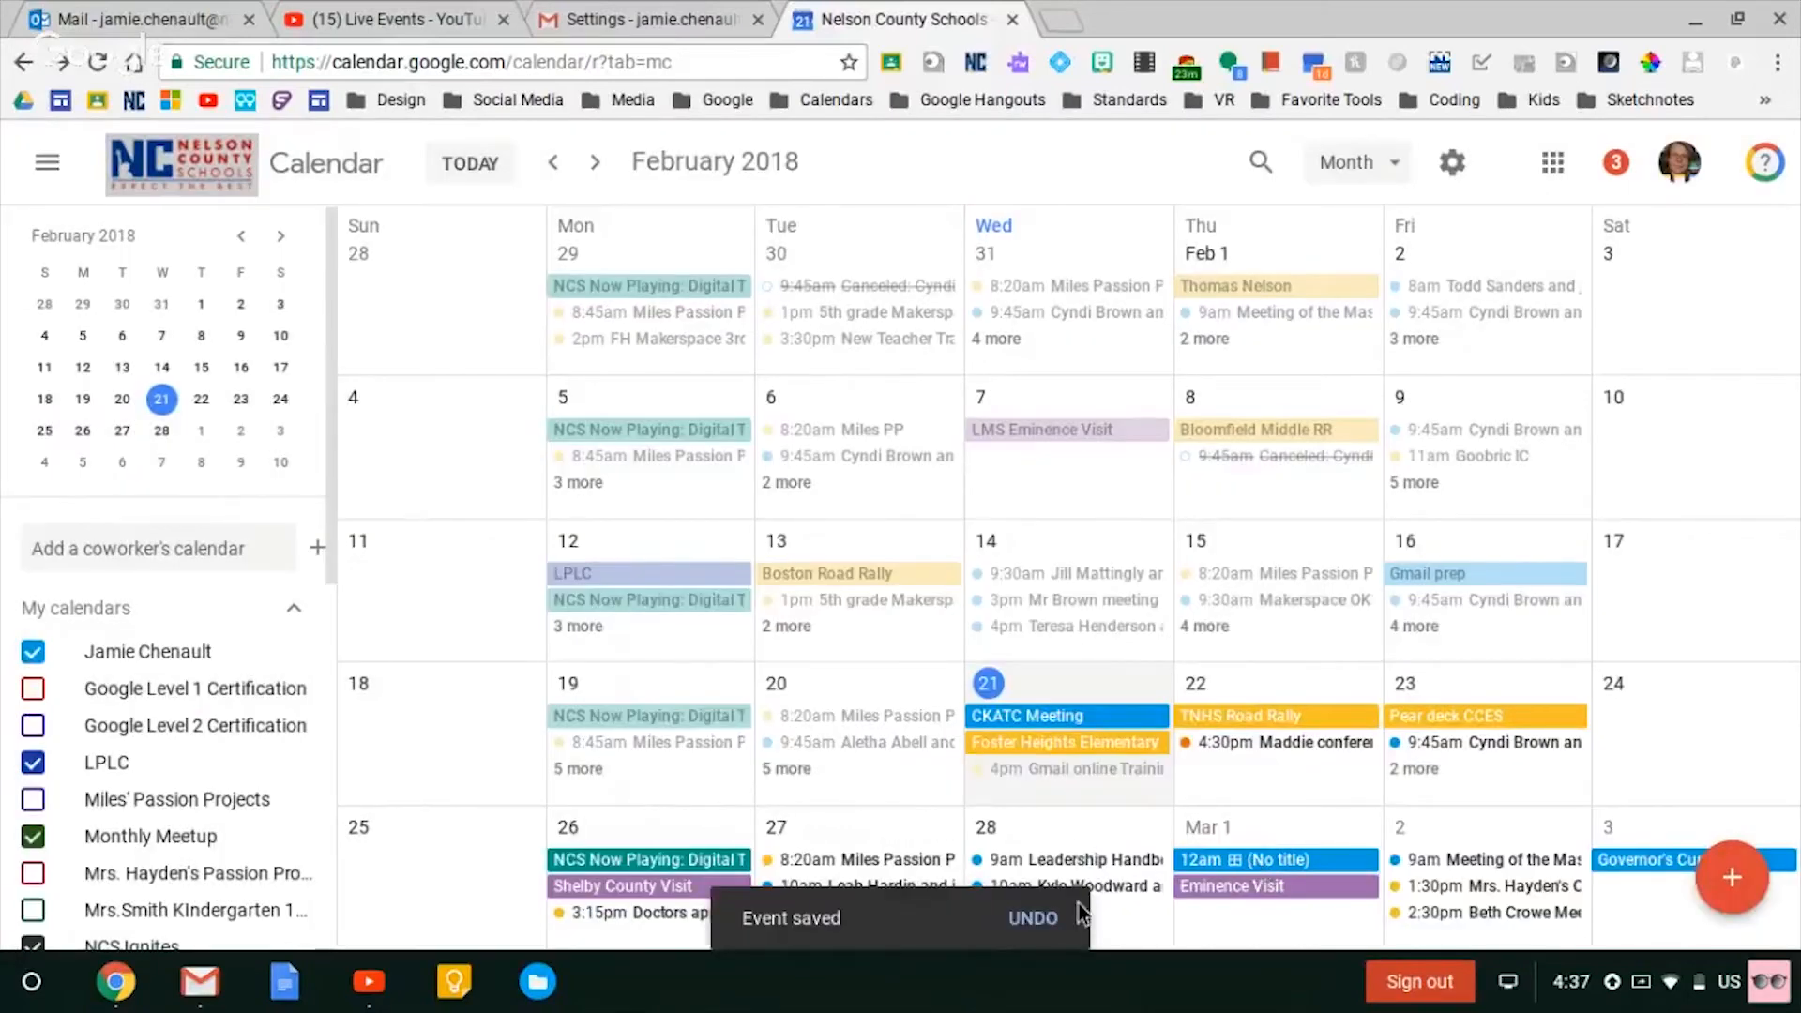
- Open the details of the Mar 1 appointment slots, look through their copy and publish options, and close them
left_click(1231, 861)
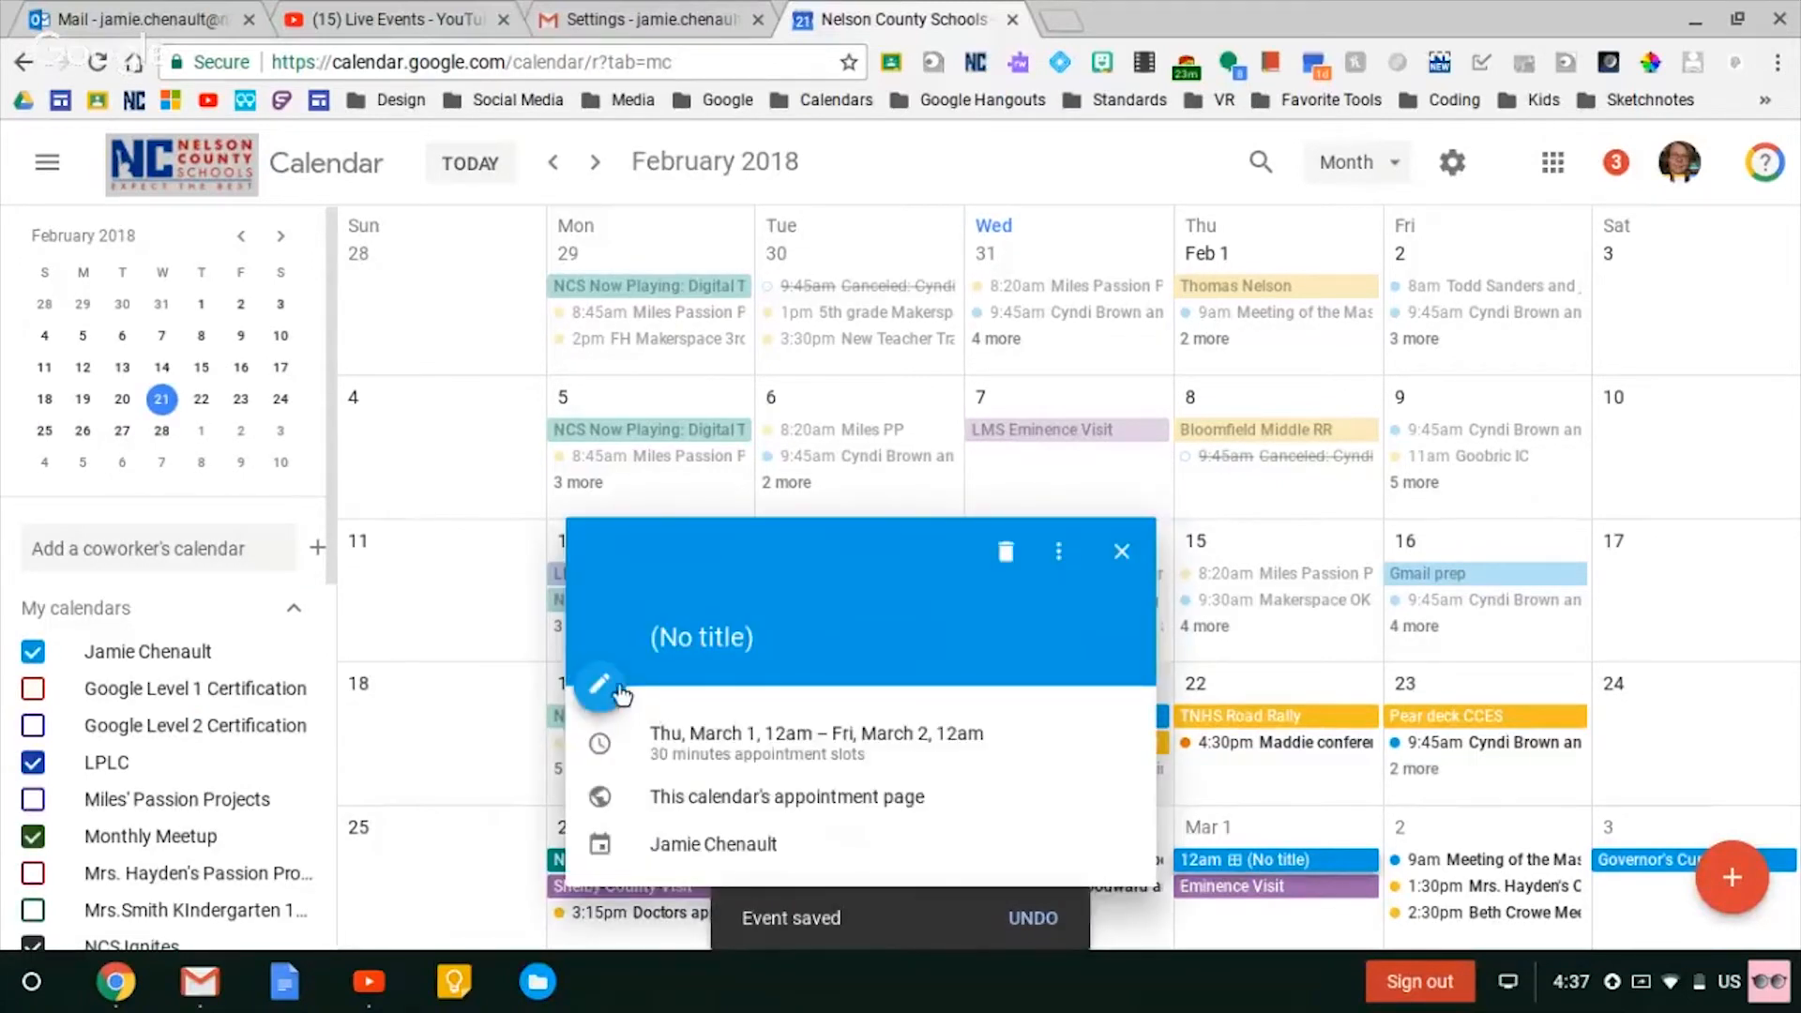
left_click(1064, 549)
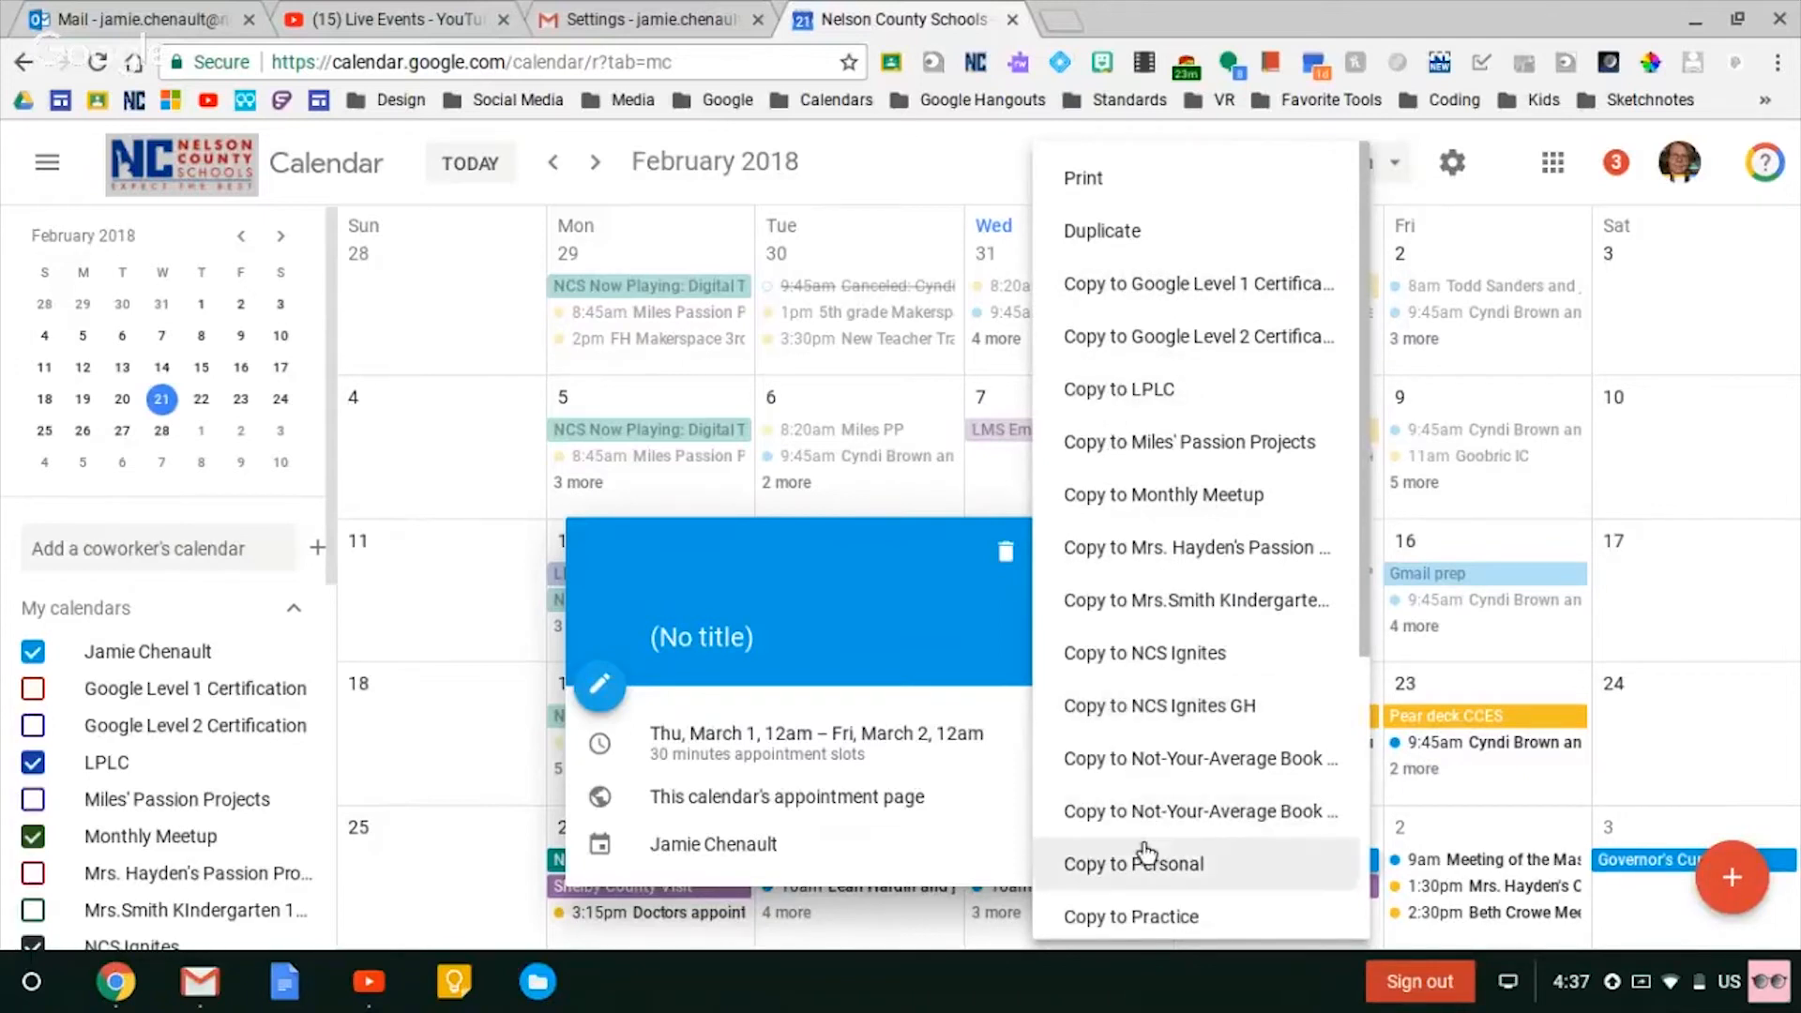
scroll(1144, 850, "down", 5)
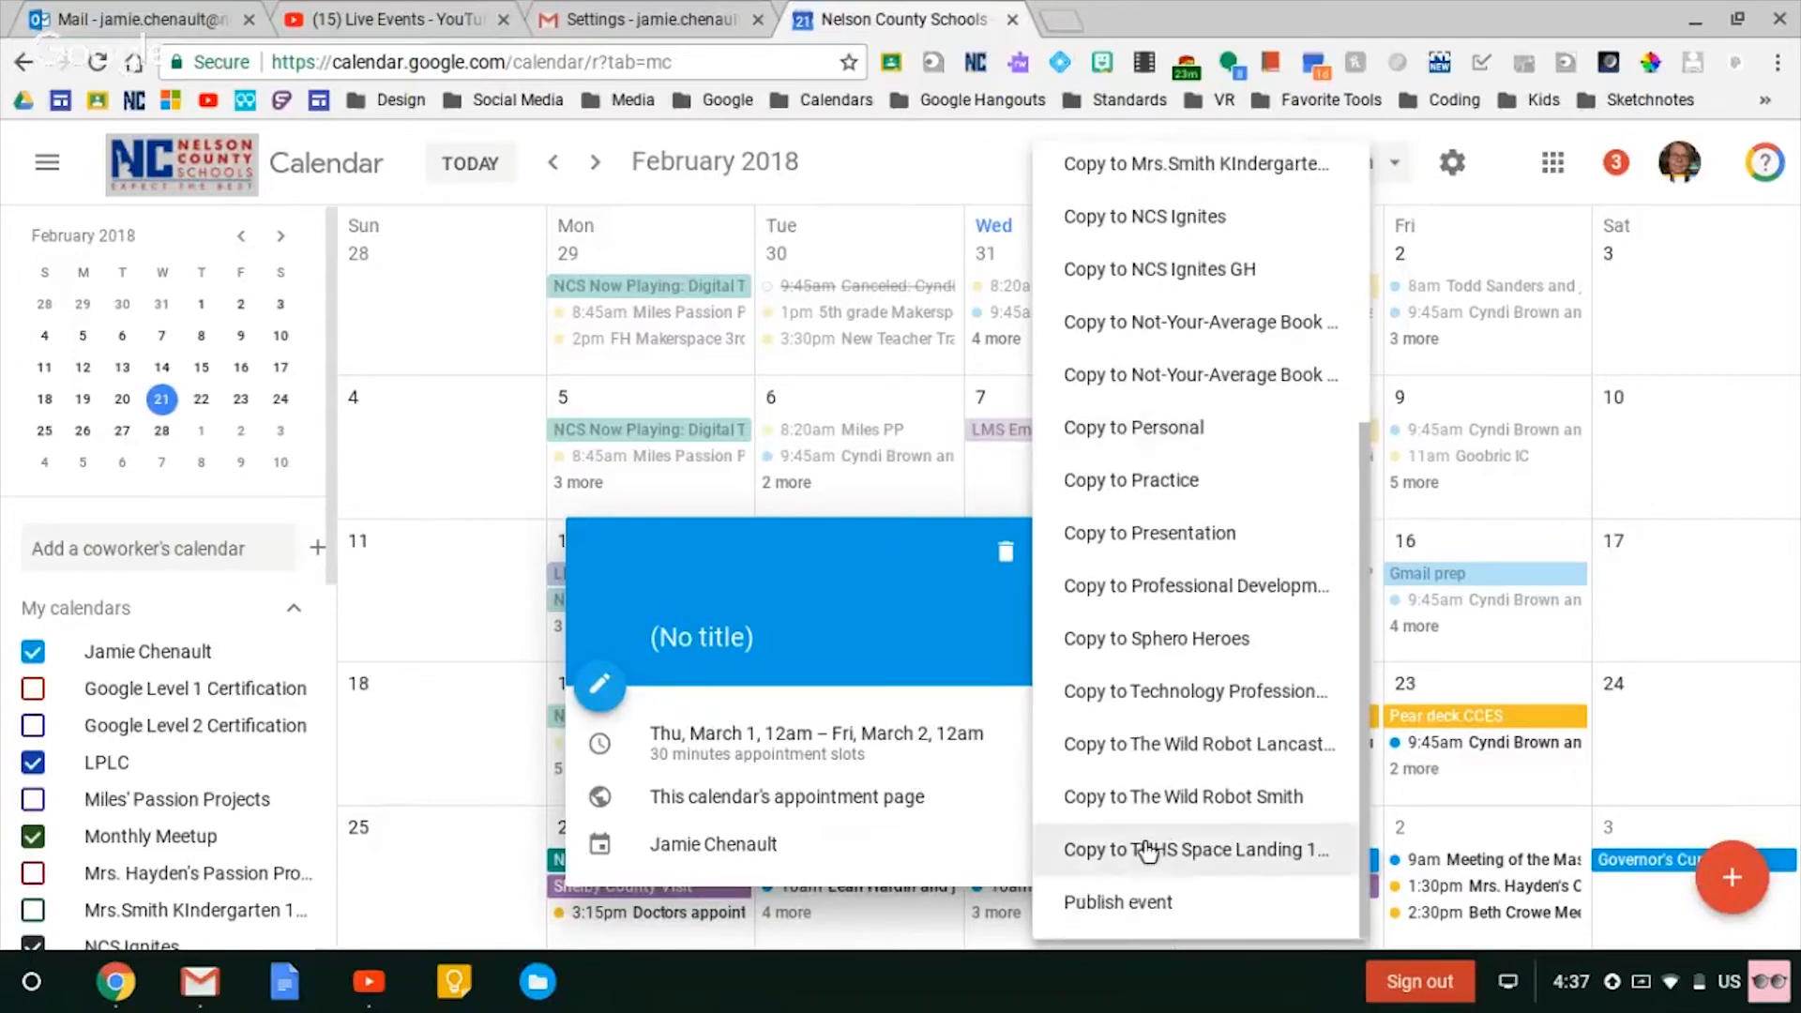
left_click(934, 612)
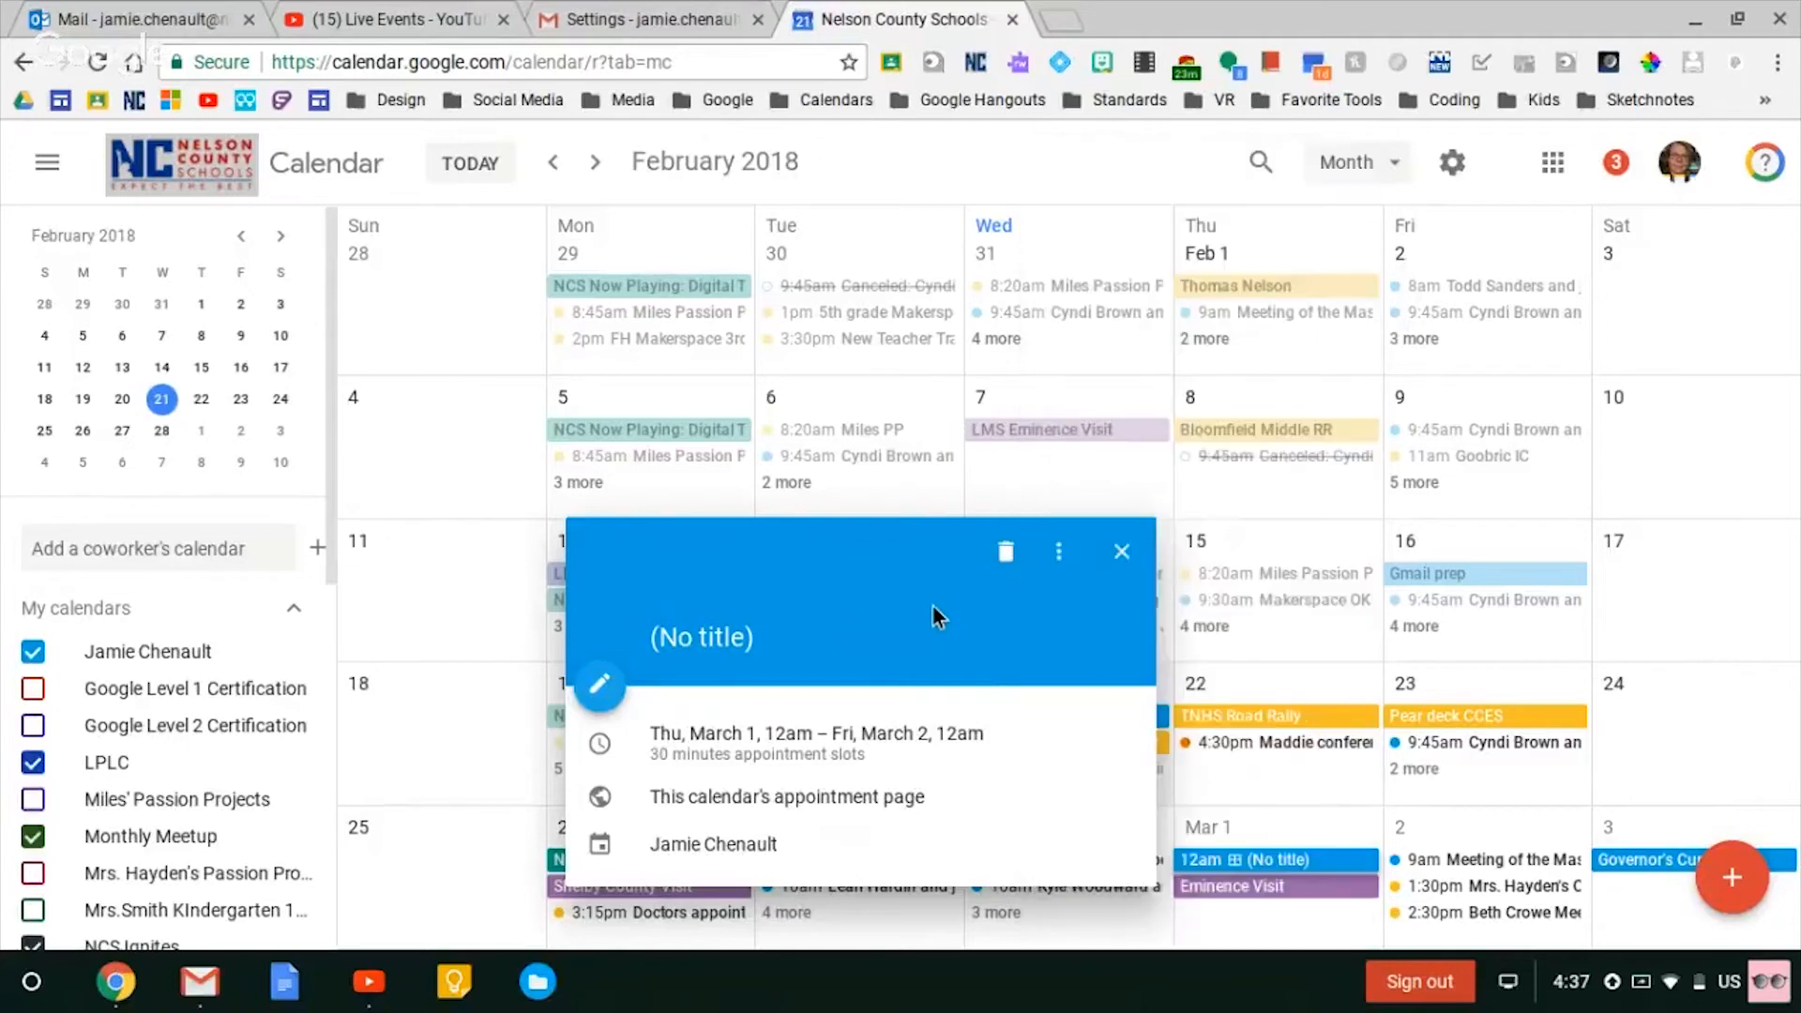
left_click(1130, 551)
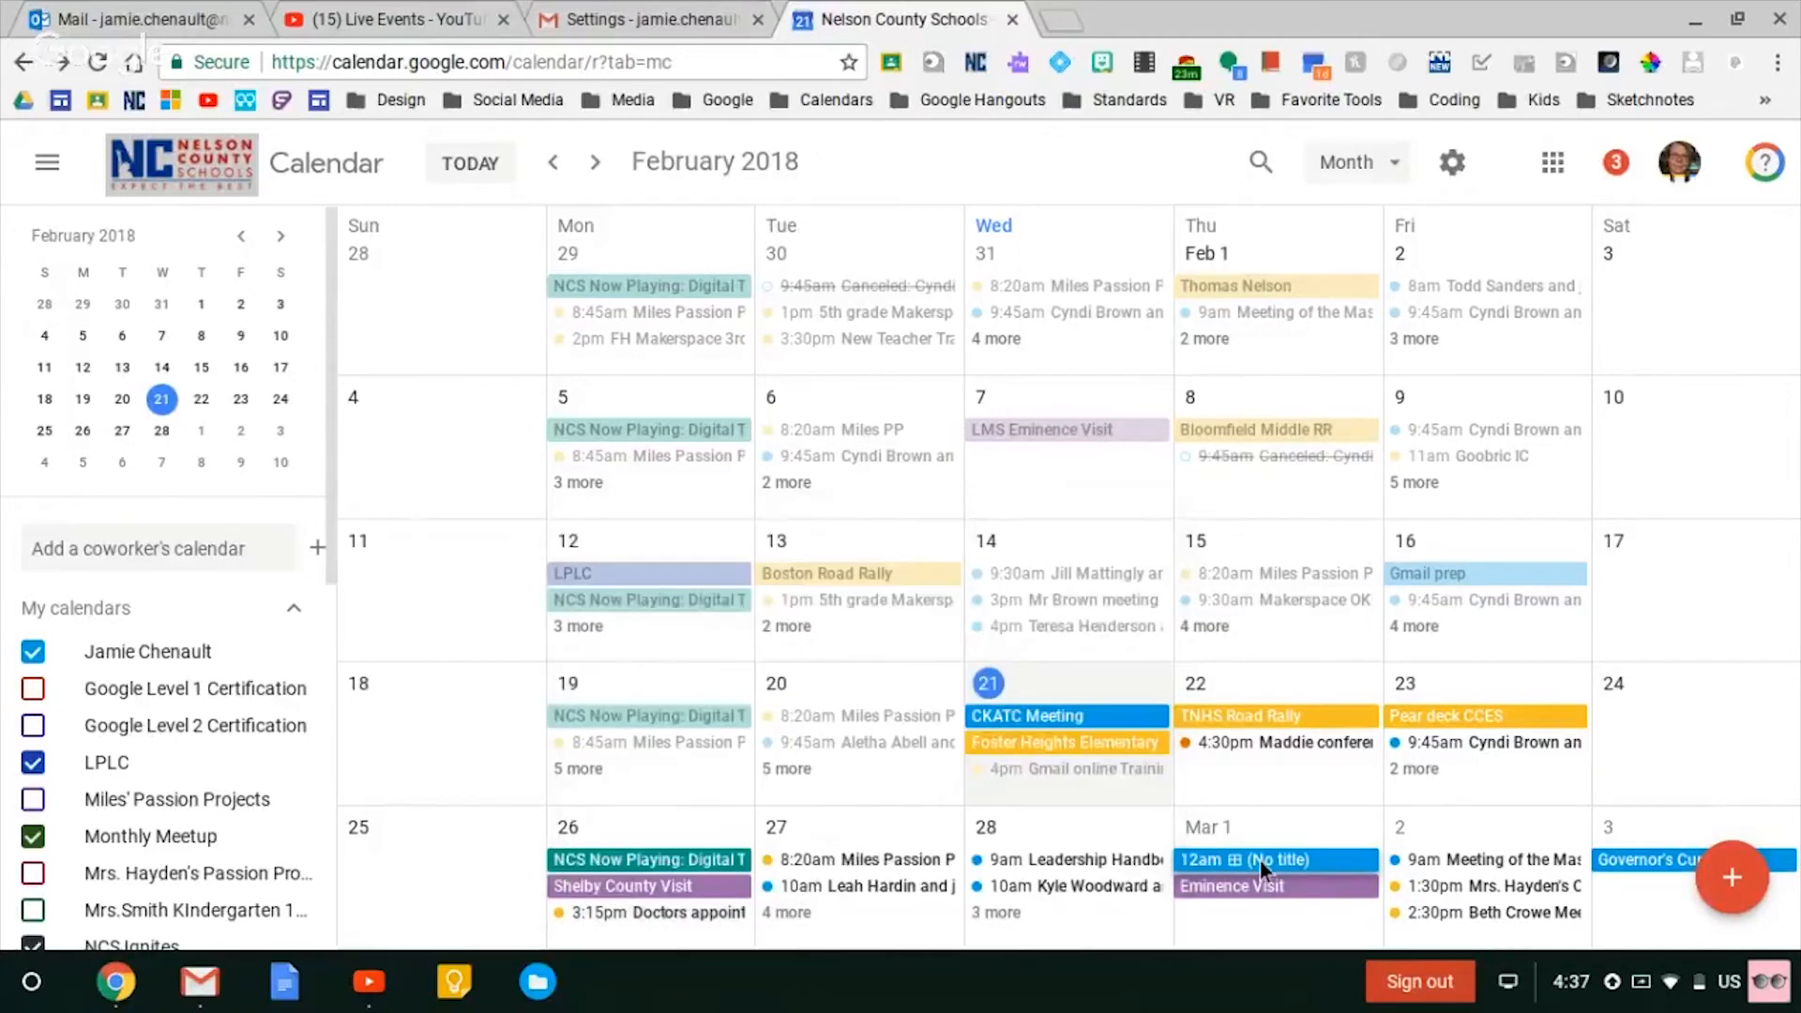
- Delete the untitled 12am appointment slots on Mar 1
right_click(1258, 859)
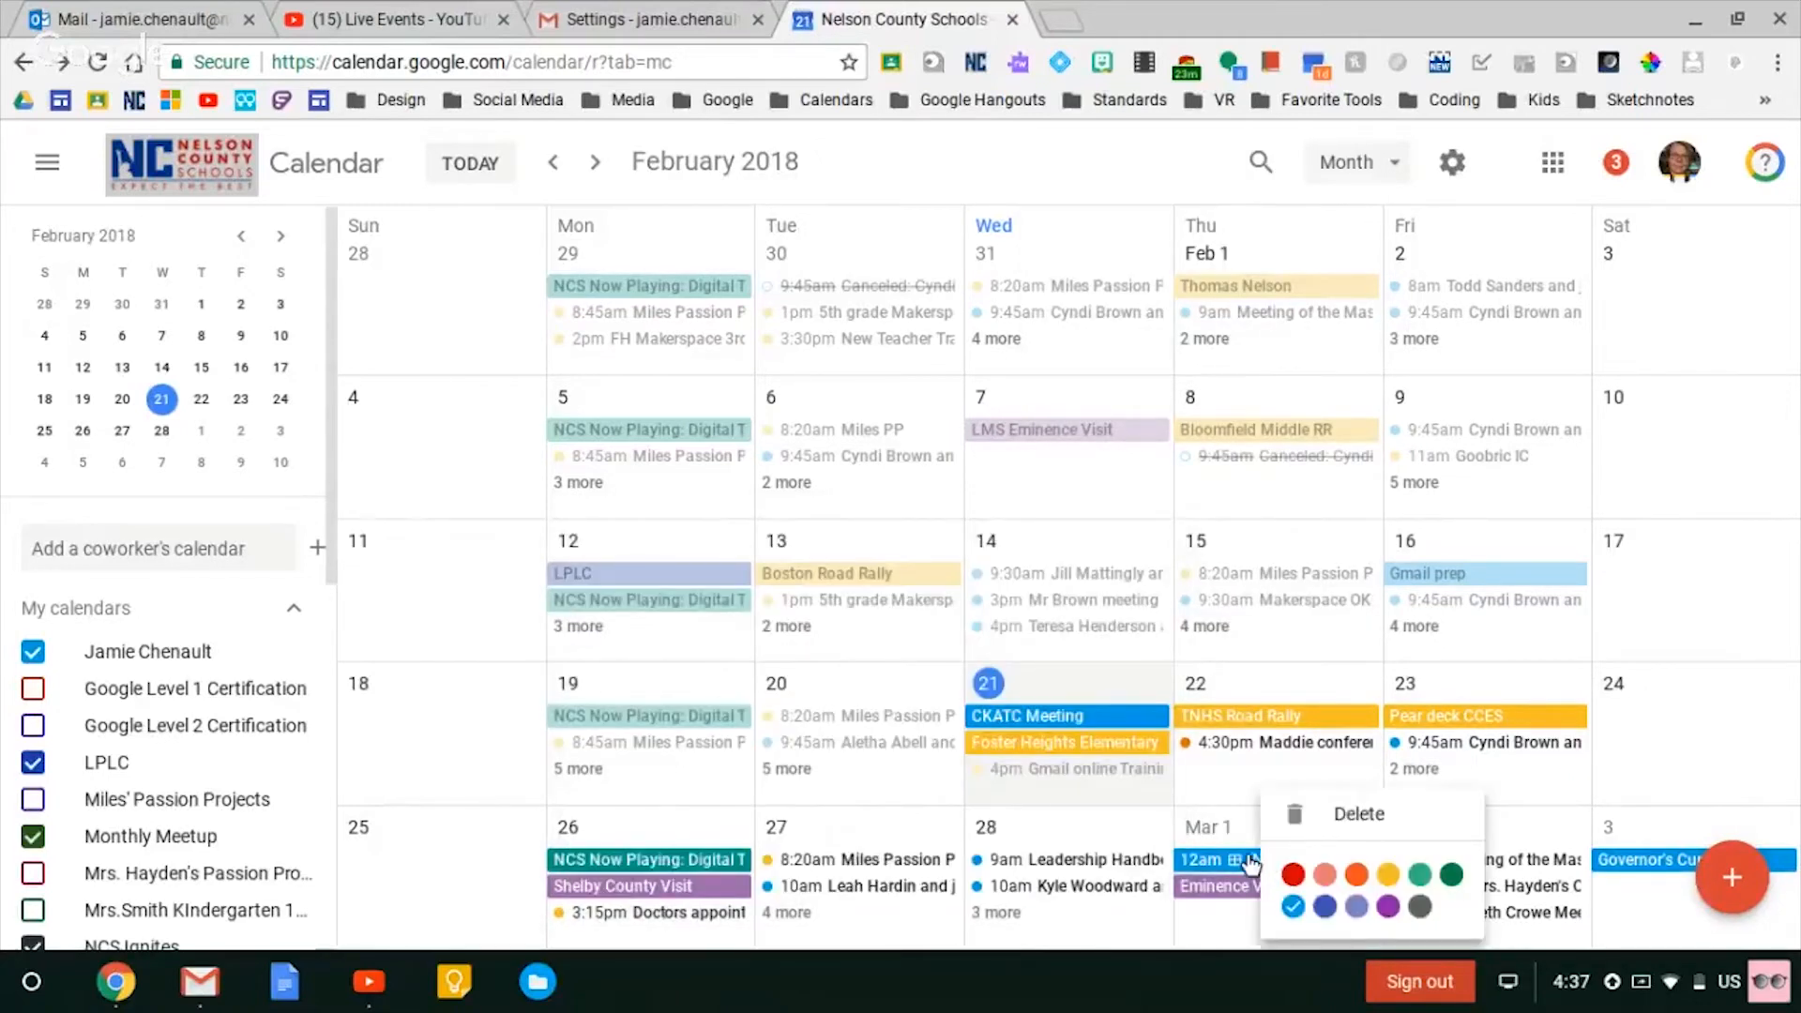
left_click(1355, 813)
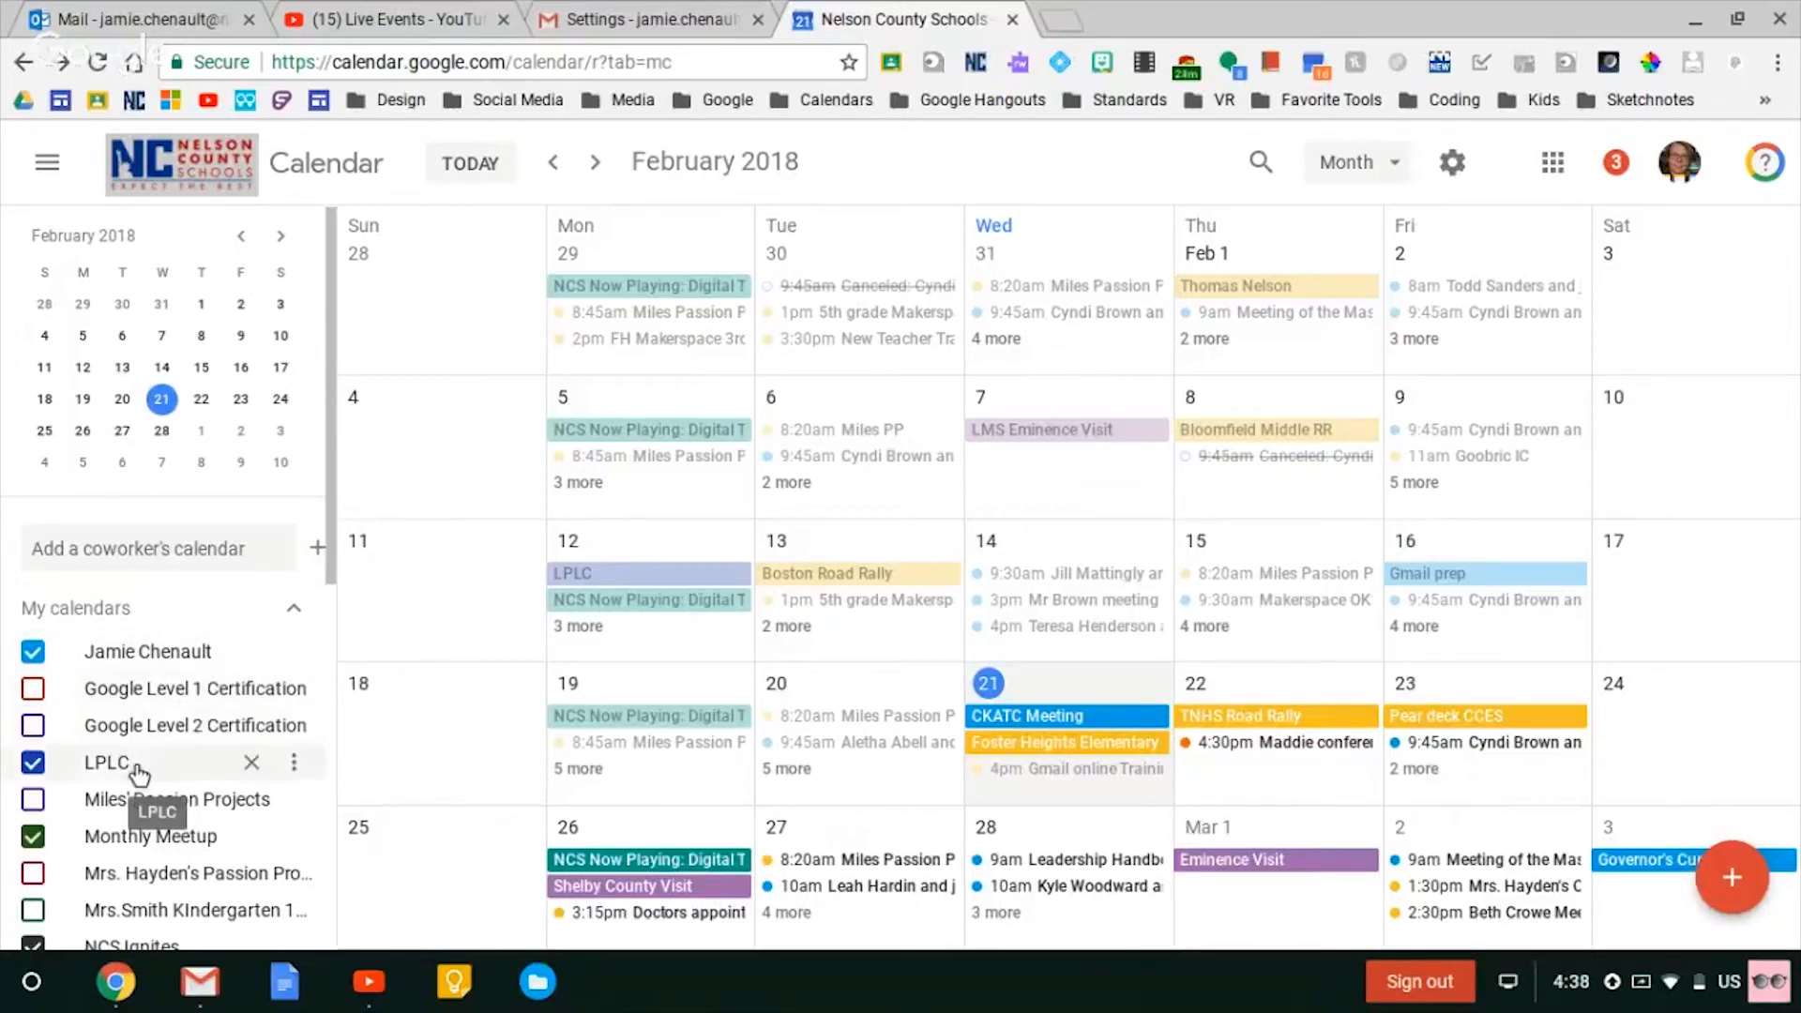
- Look through the list of own calendars and the available options for adding another calendar
scroll(142, 775, "down", 2)
scroll(142, 775, "down", 4)
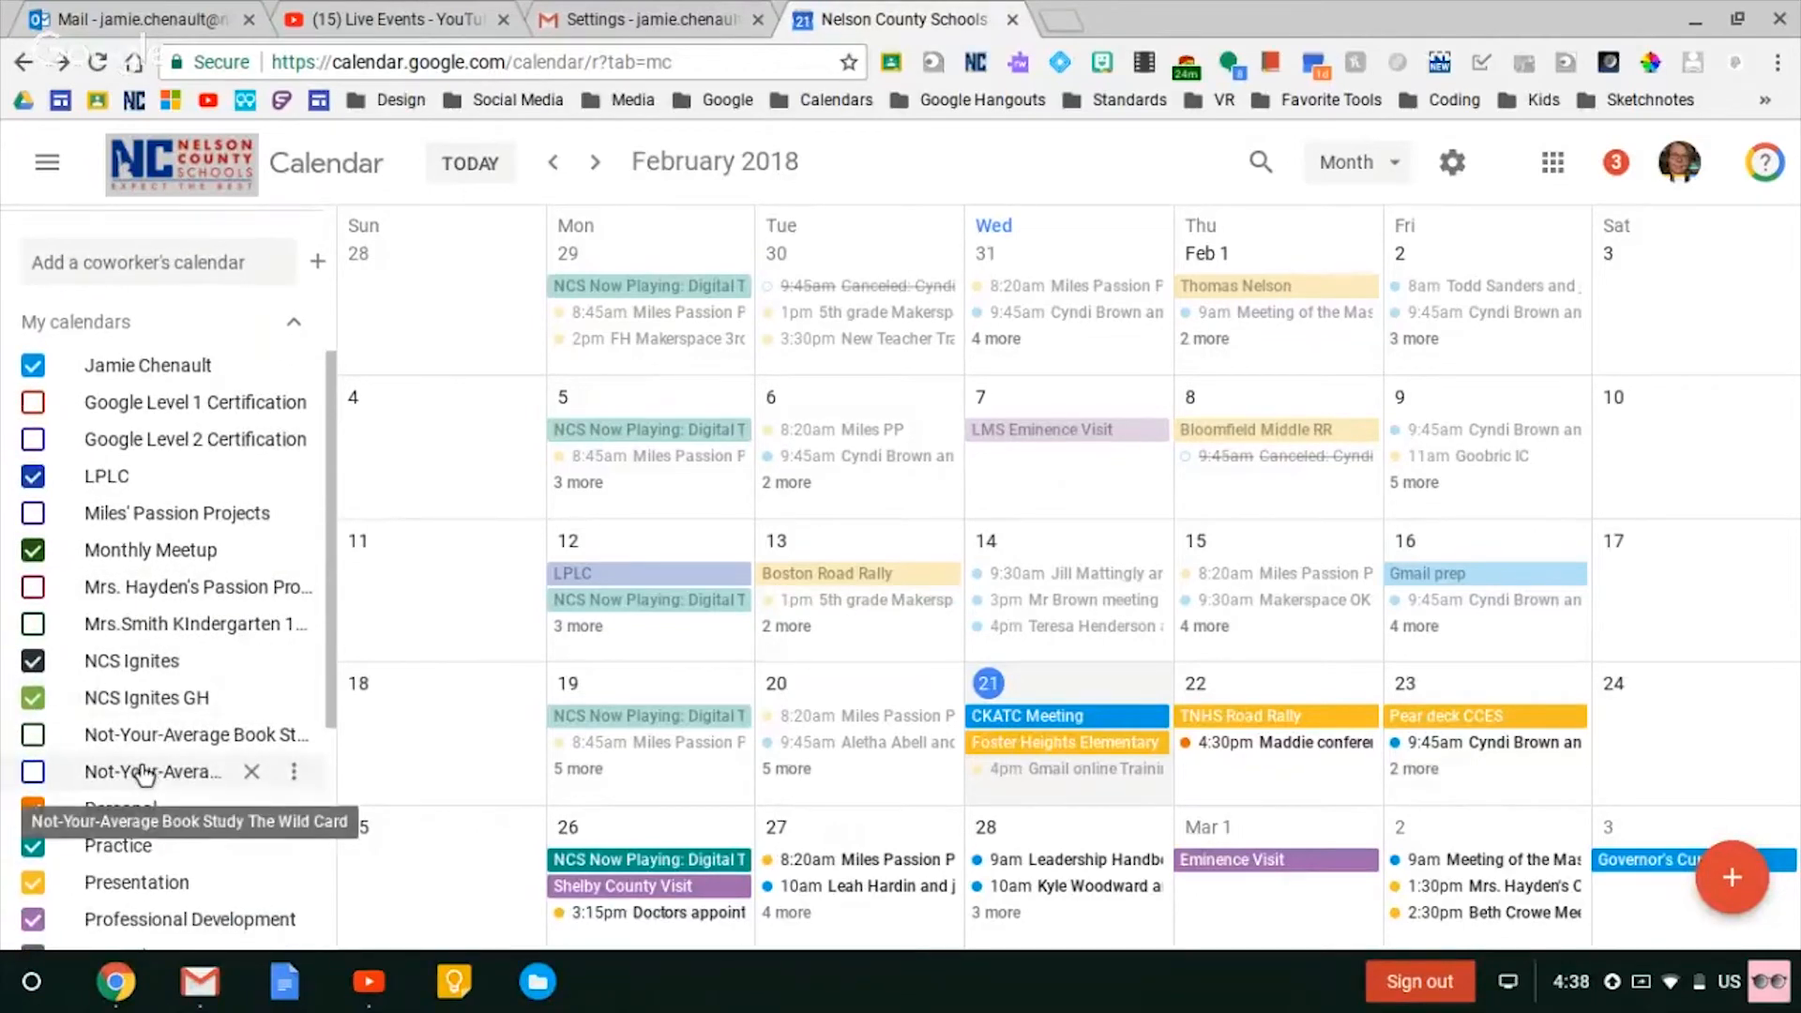
scroll(142, 775, "down", 2)
scroll(142, 774, "up", 4)
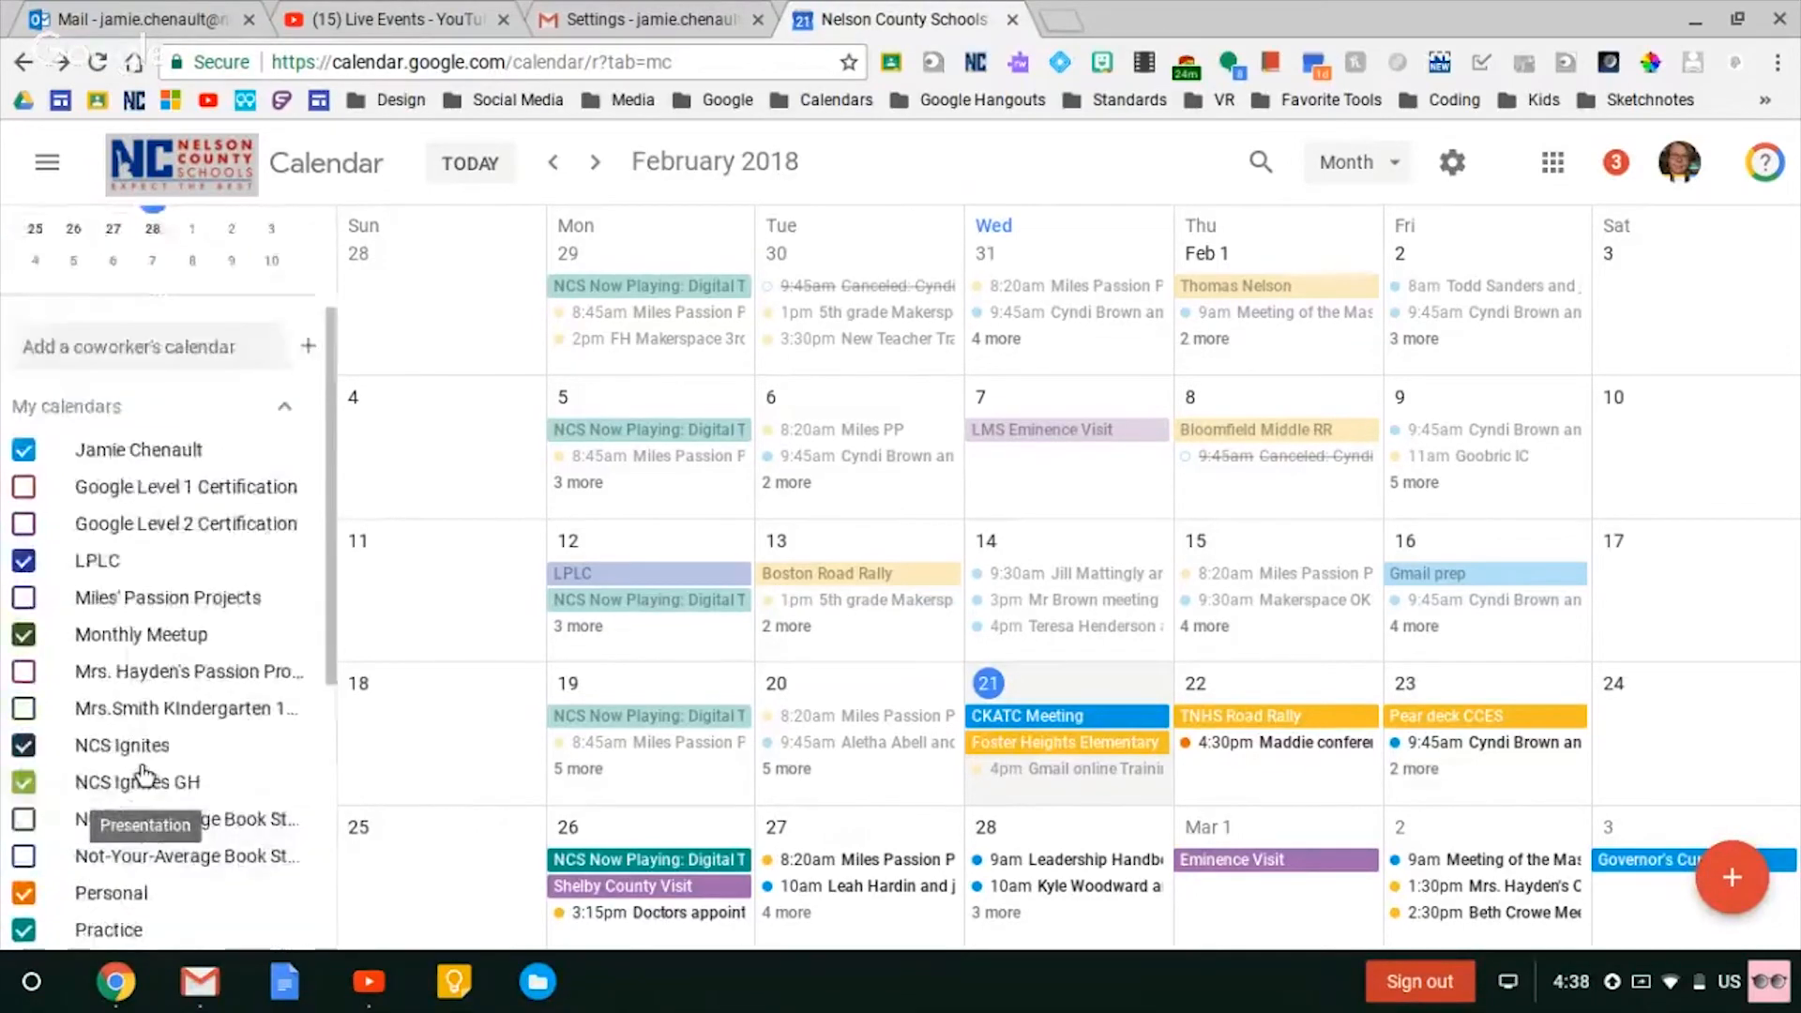
scroll(143, 775, "up", 2)
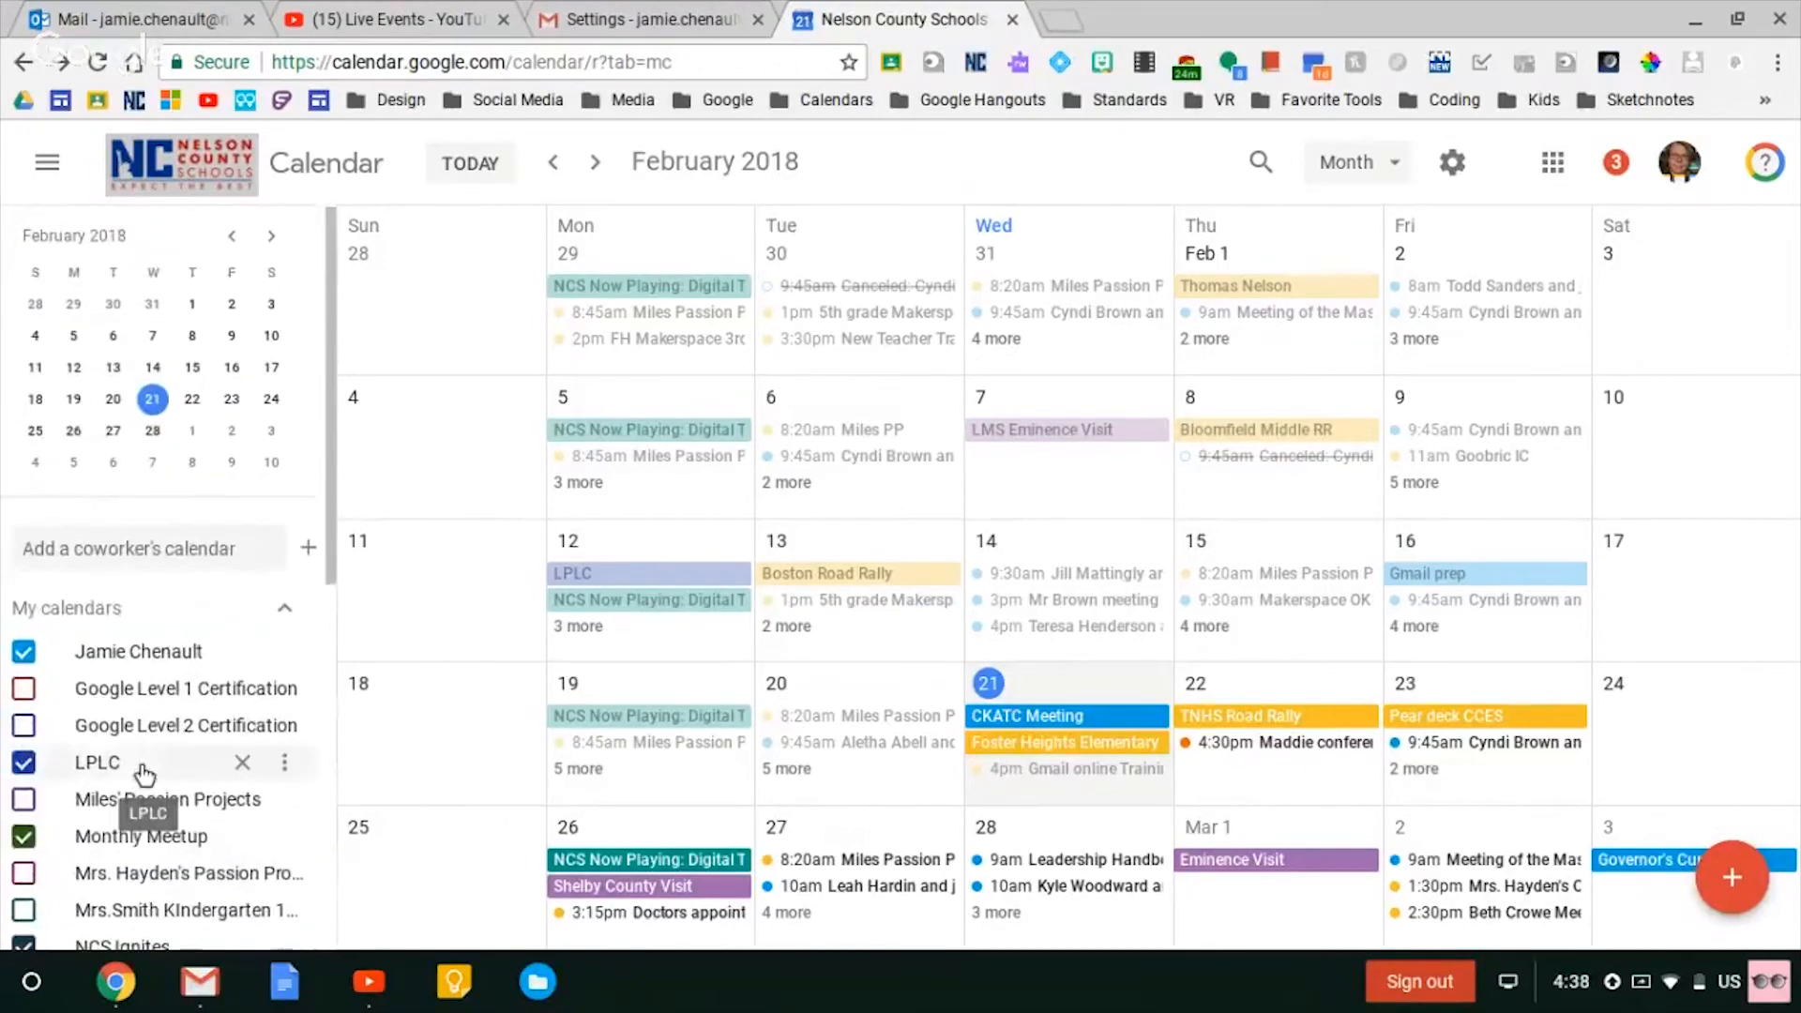
left_click(305, 549)
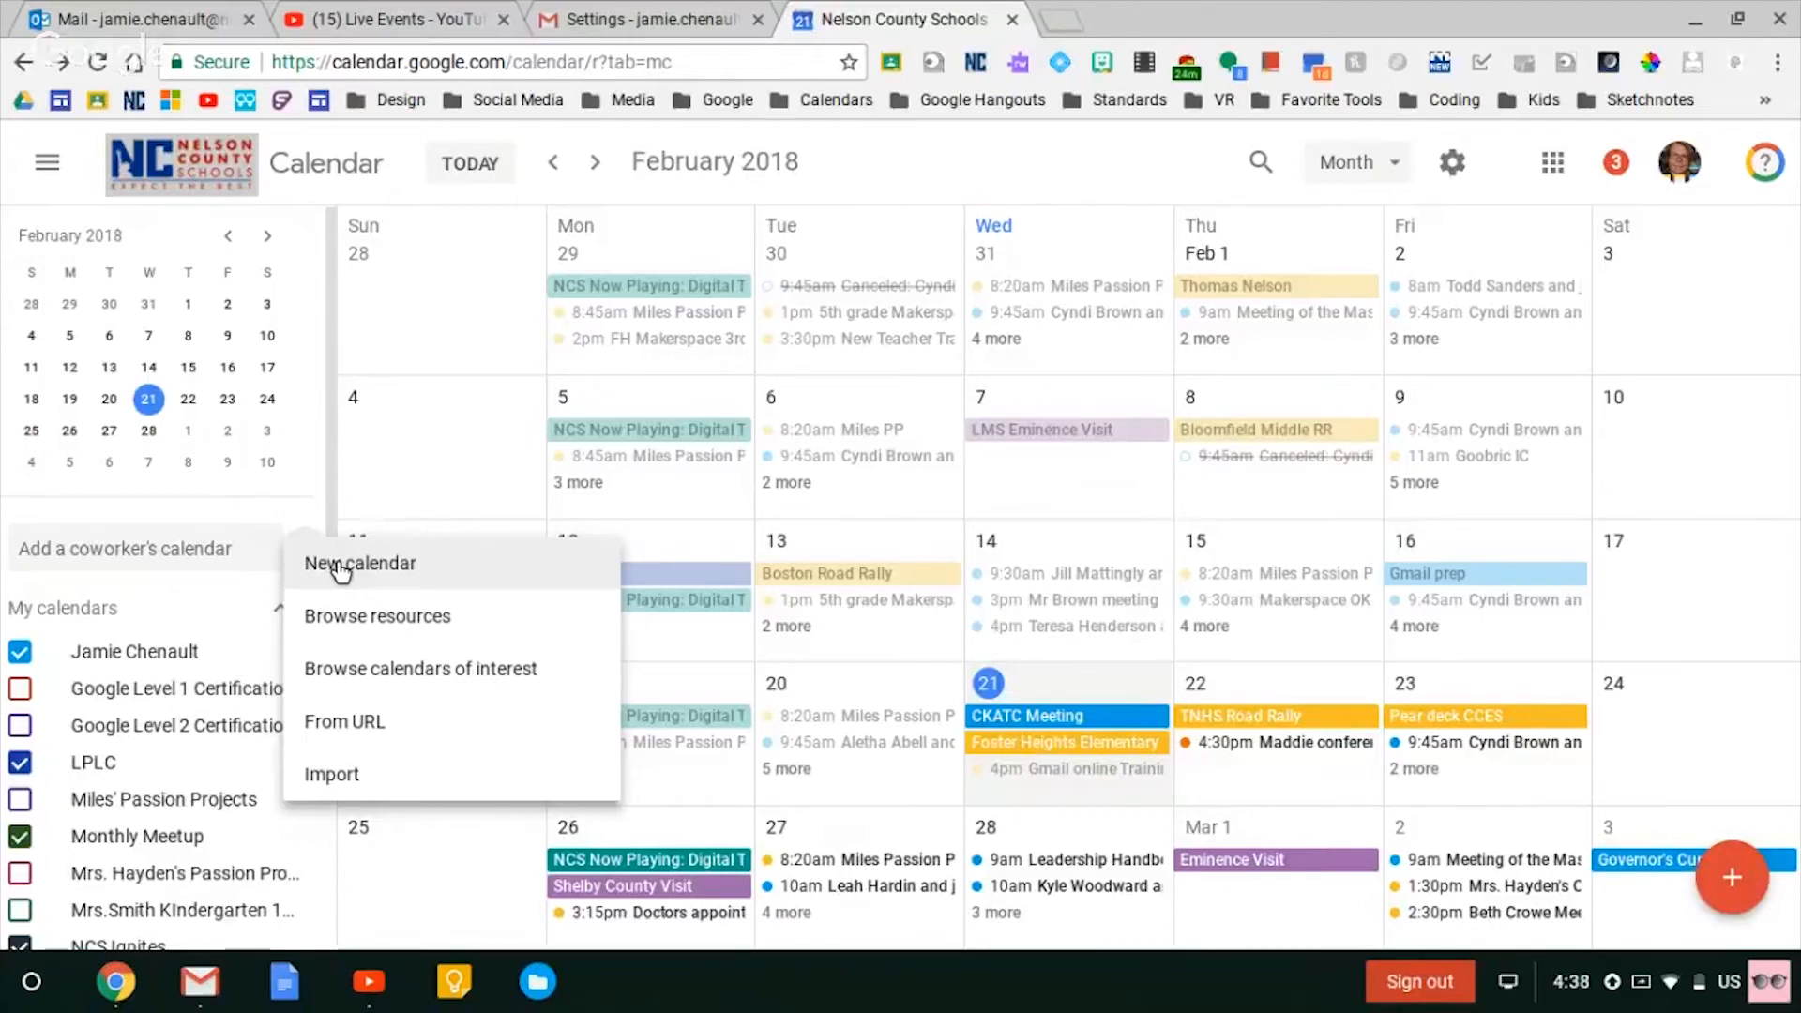
left_click(295, 514)
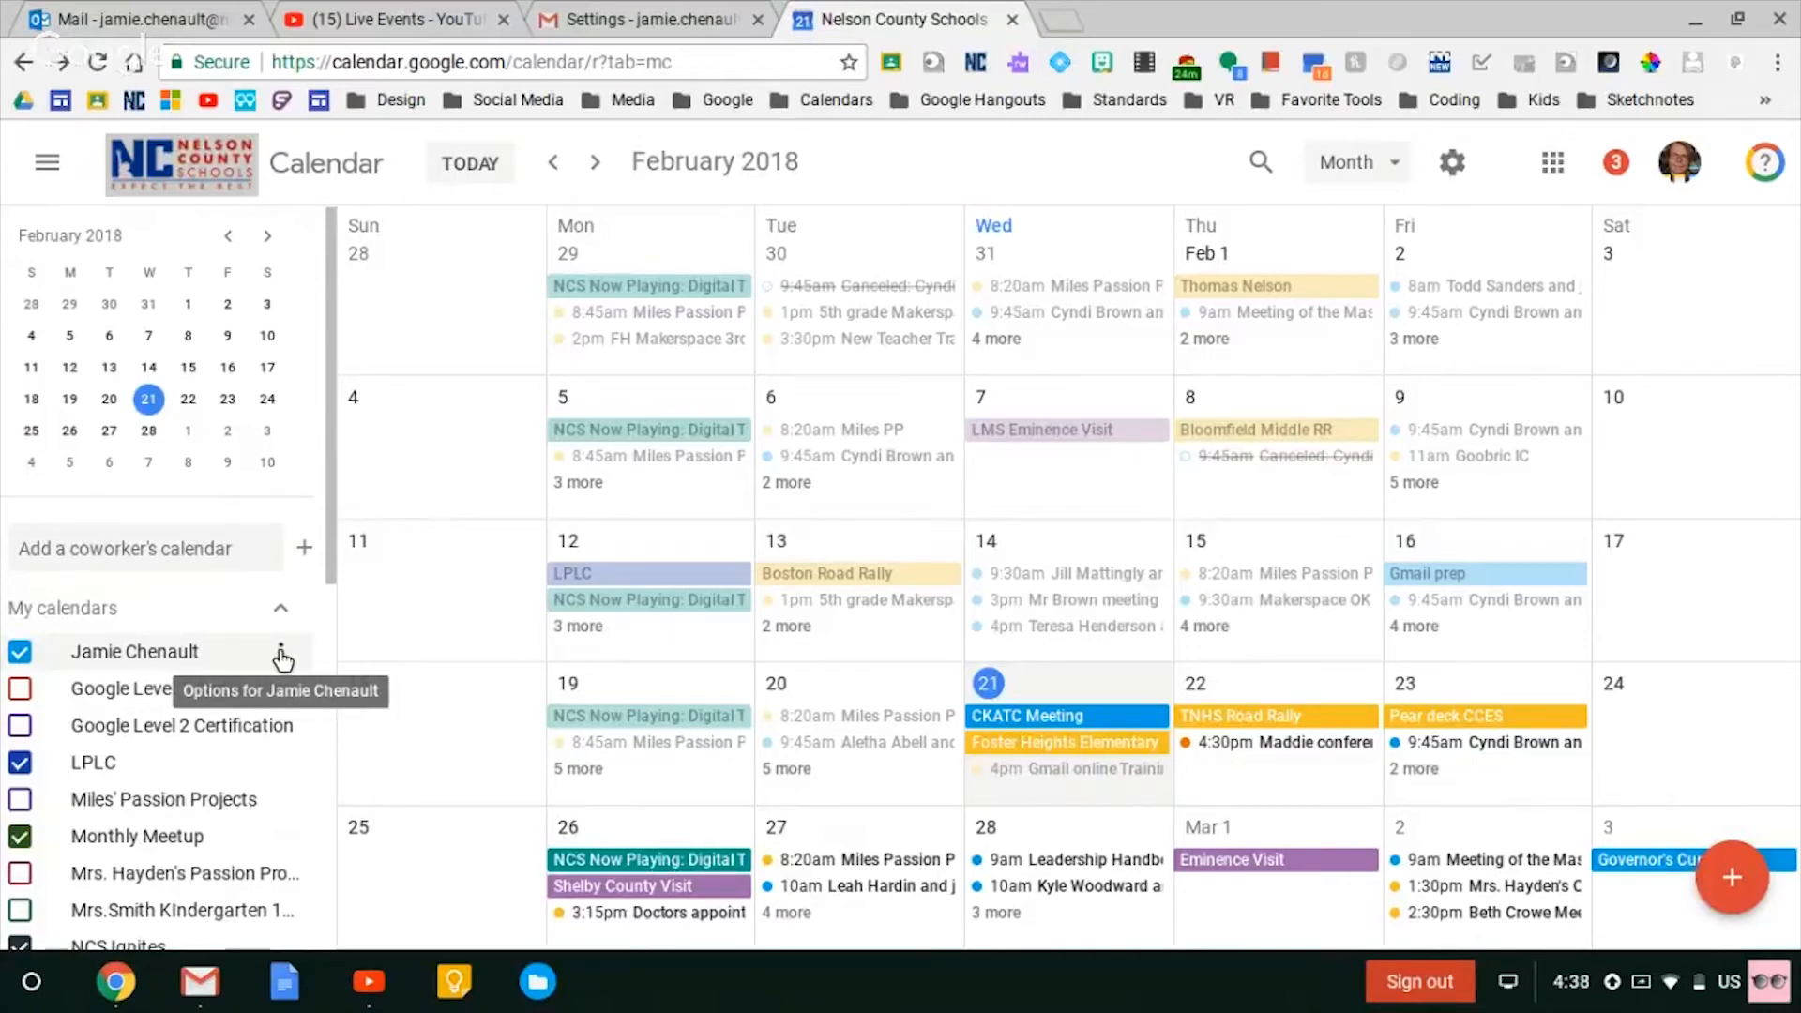
- Open the primary calendar's settings and sharing, and review its access permissions, sharing with specific people and event notifications
left_click(282, 654)
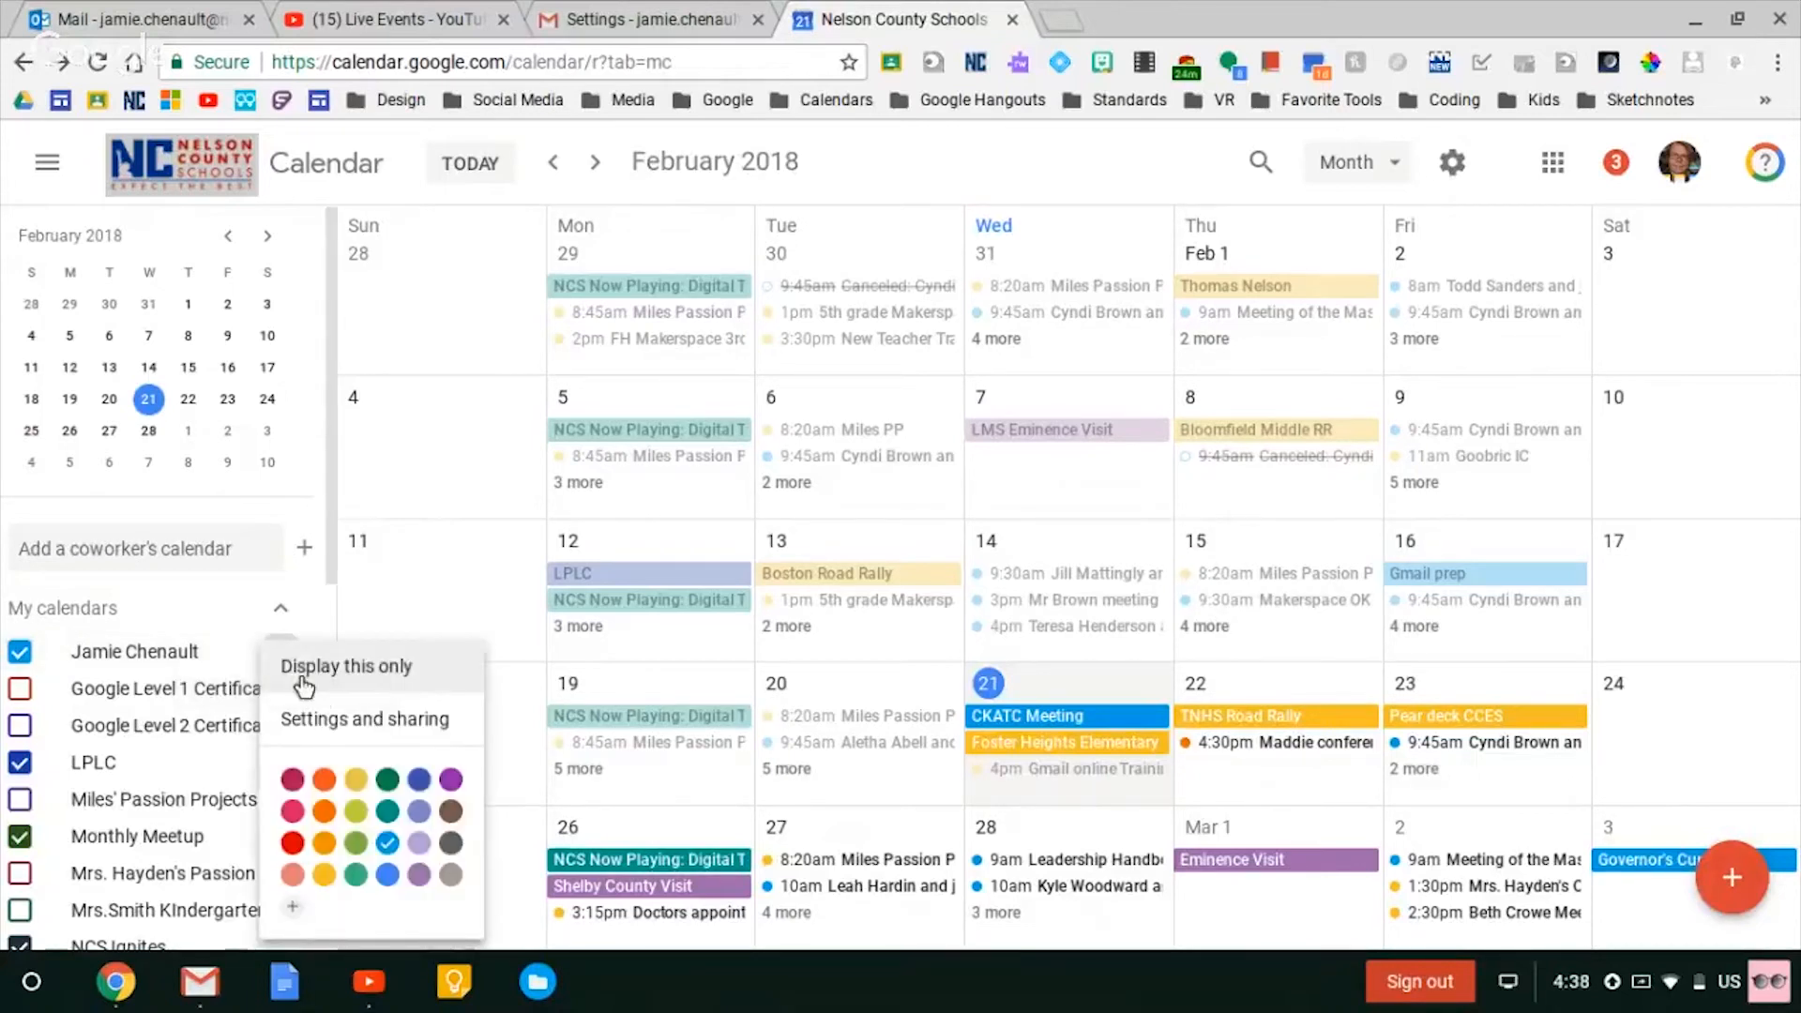
left_click(327, 723)
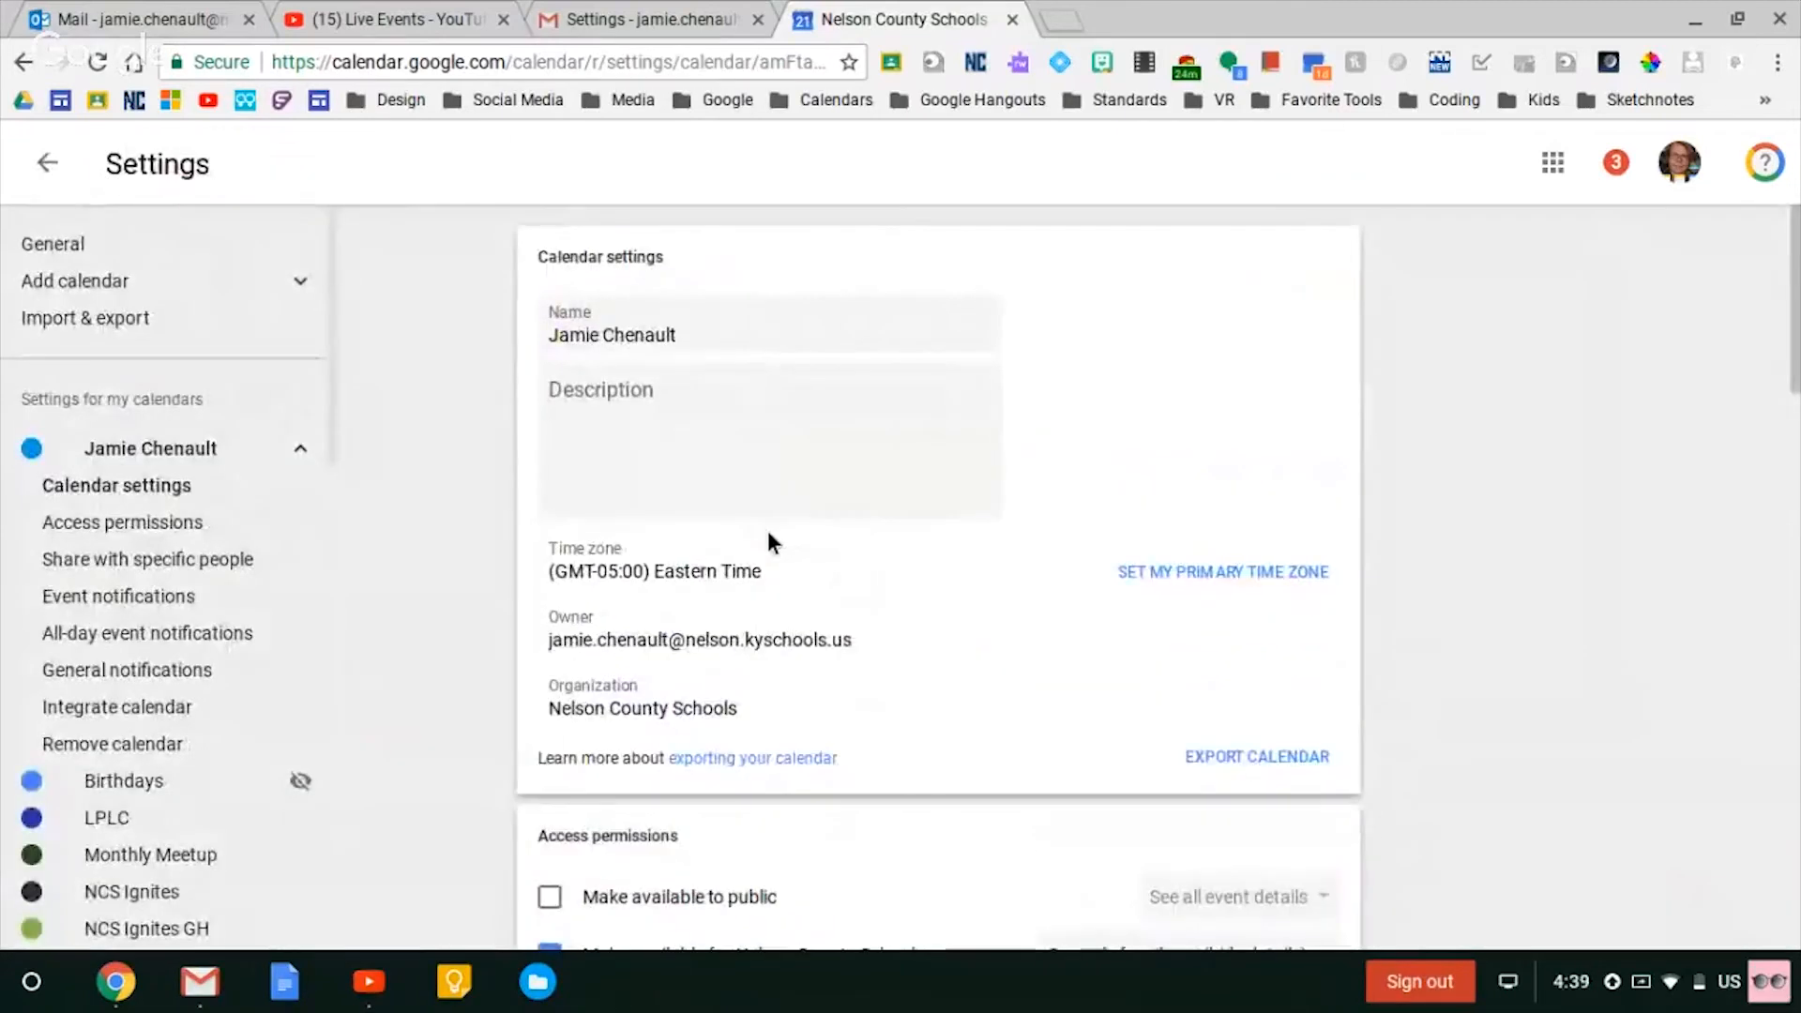
scroll(610, 509, "down", 6)
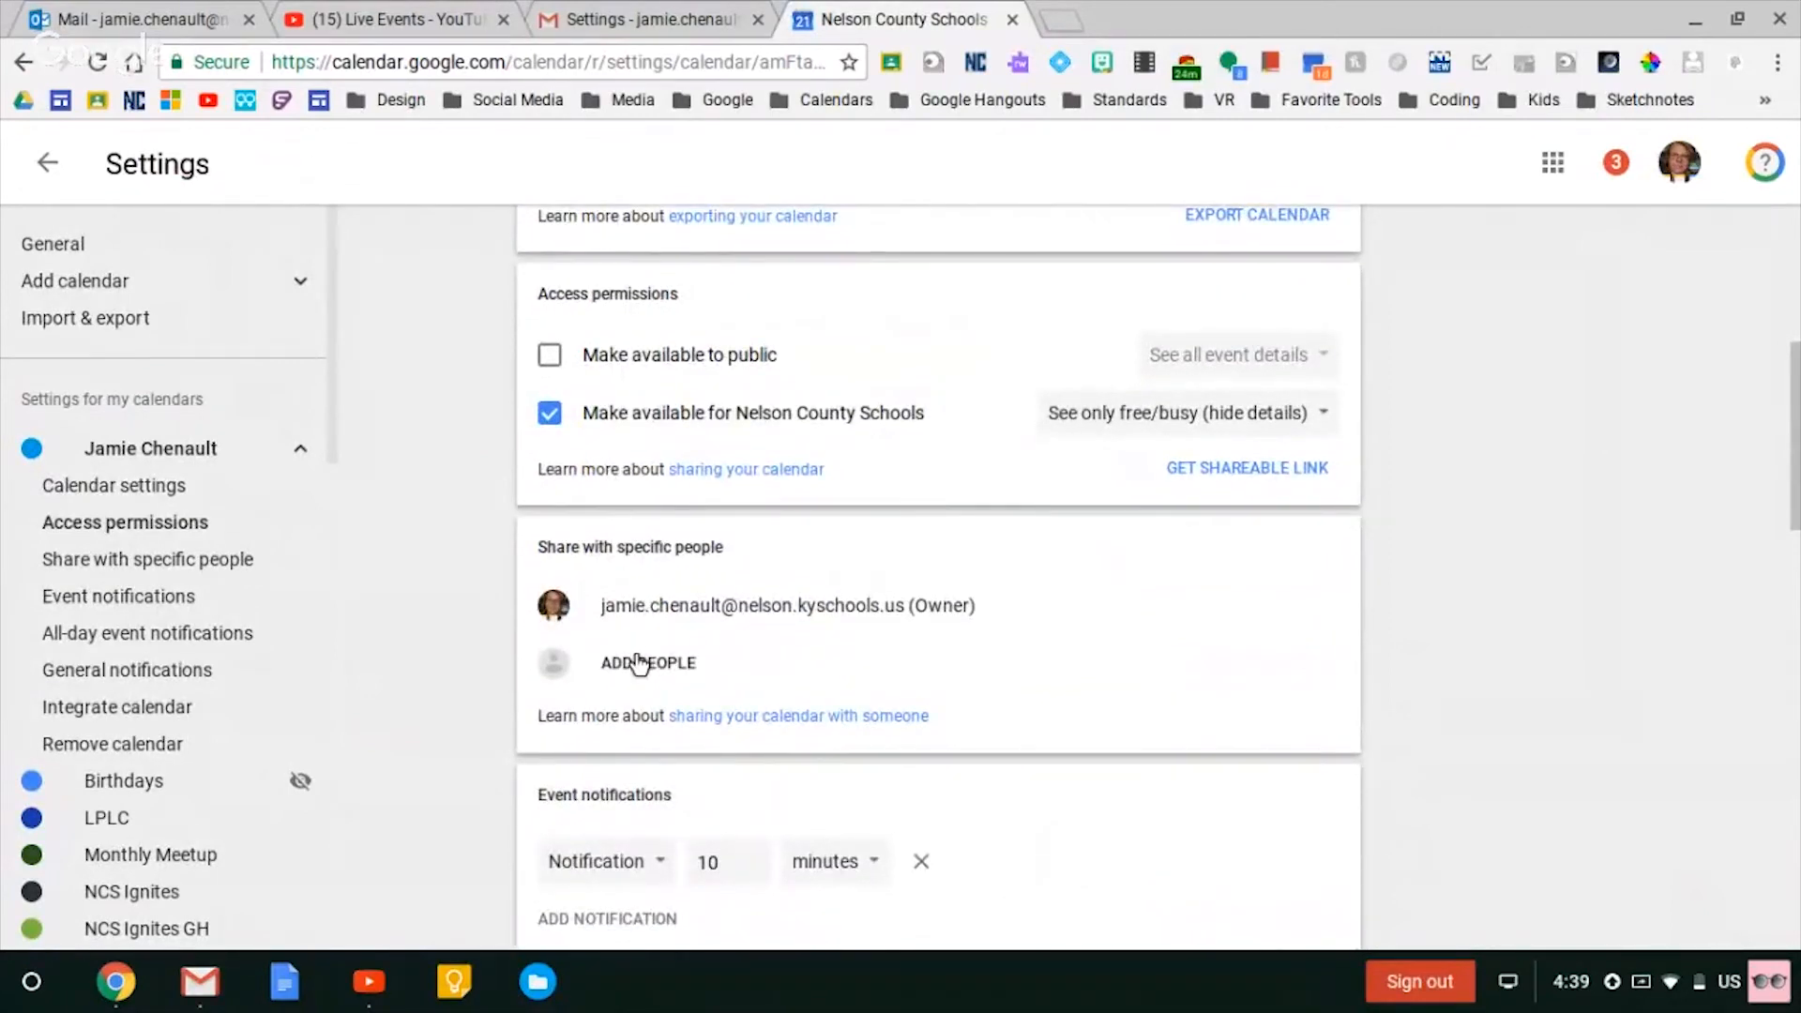
scroll(638, 664, "down", 4)
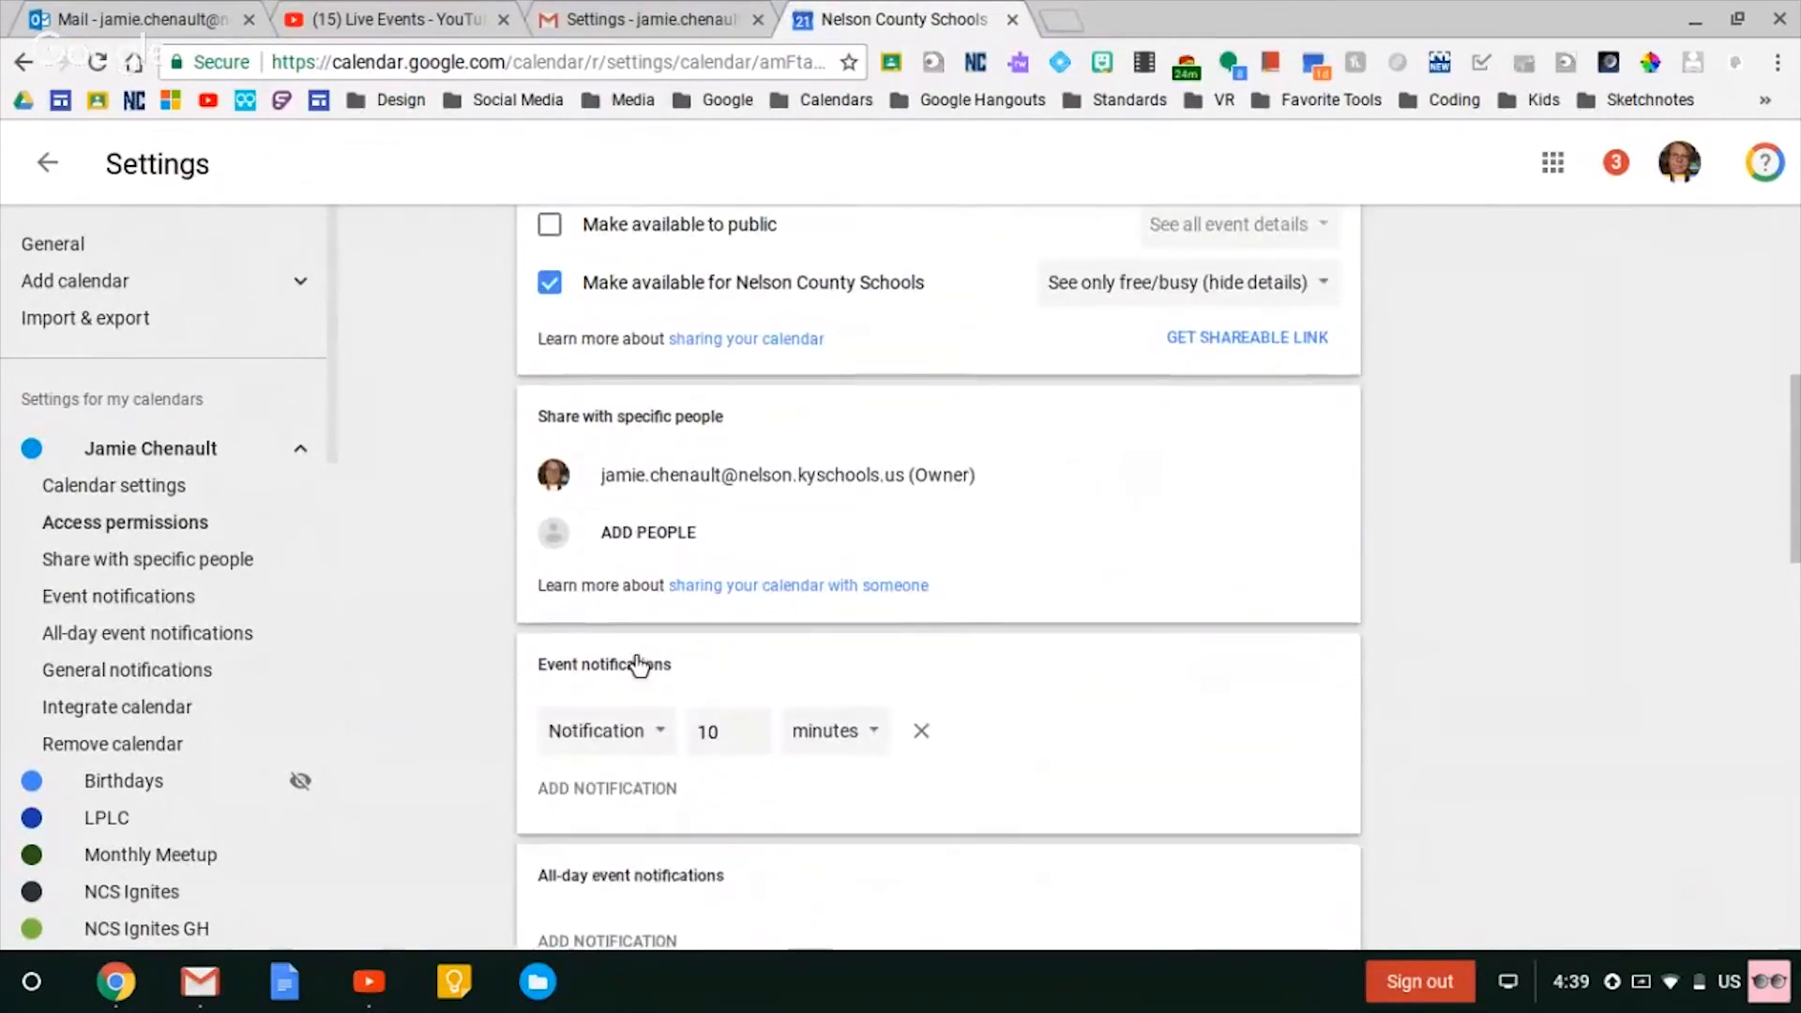
scroll(636, 656, "down", 4)
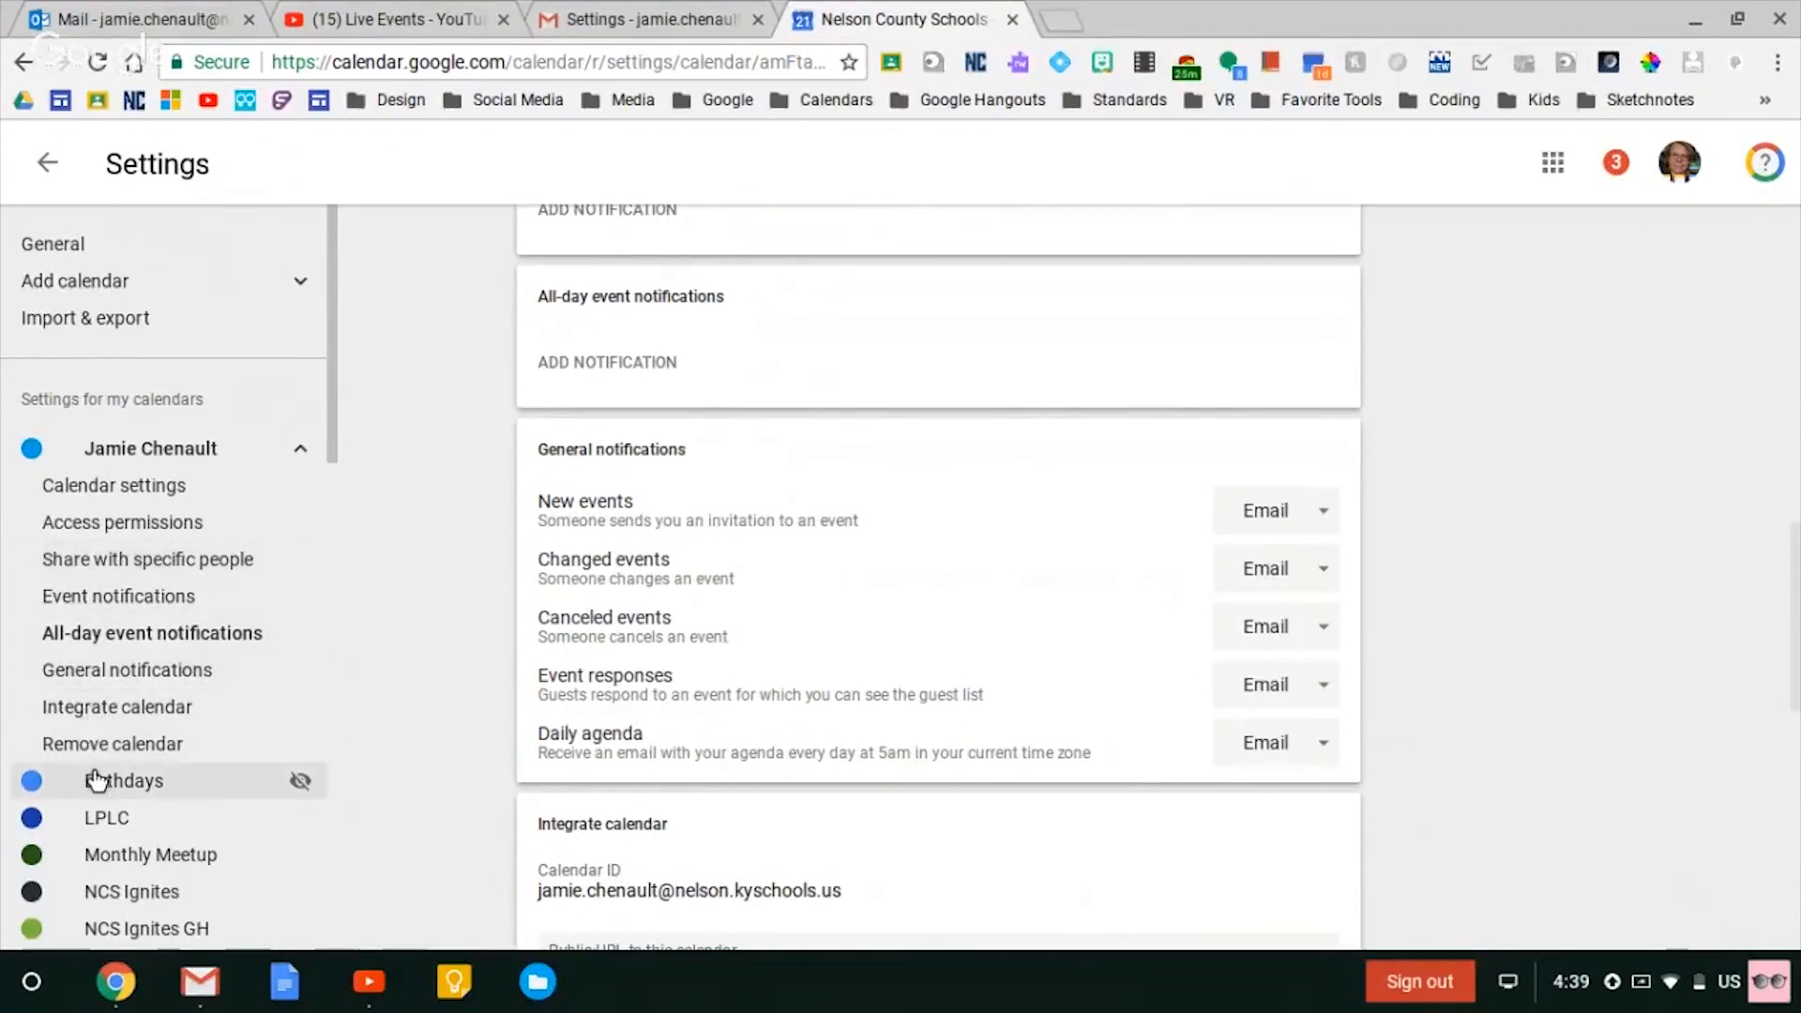
- Look through the calendars listed in the settings, including the hidden ones and other people's calendars
left_click(300, 782)
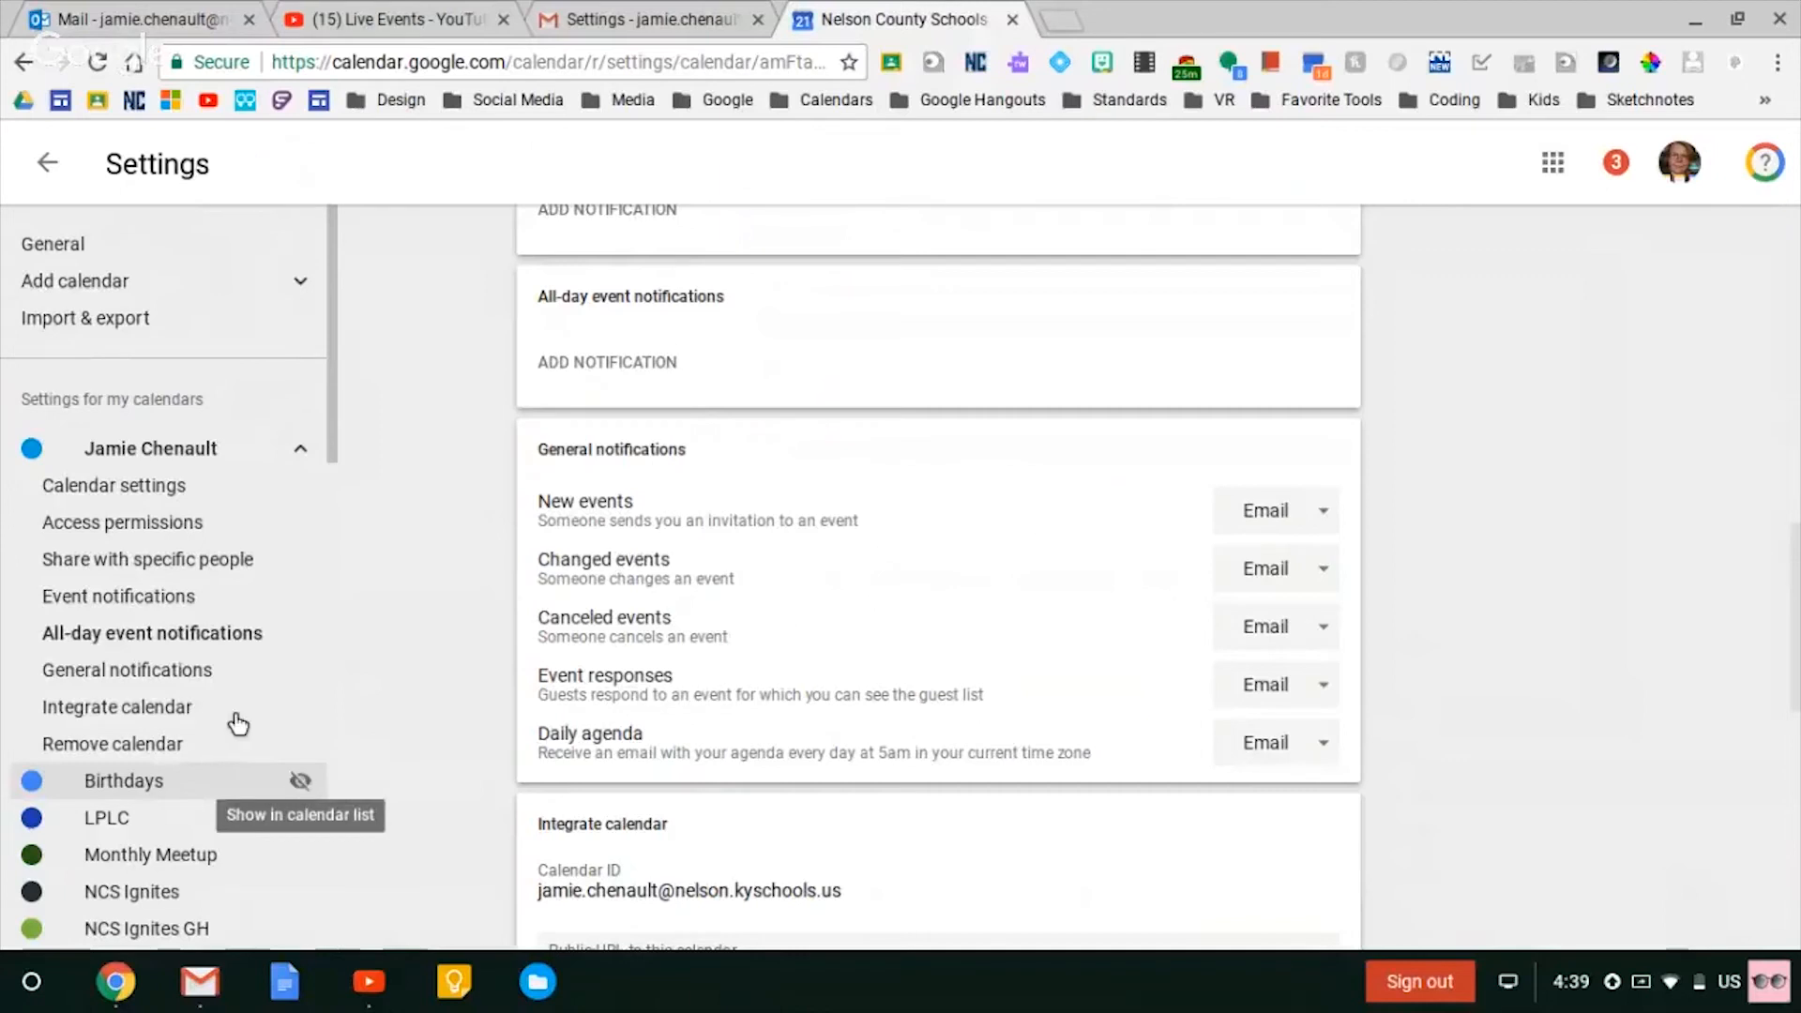
scroll(179, 682, "down", 2)
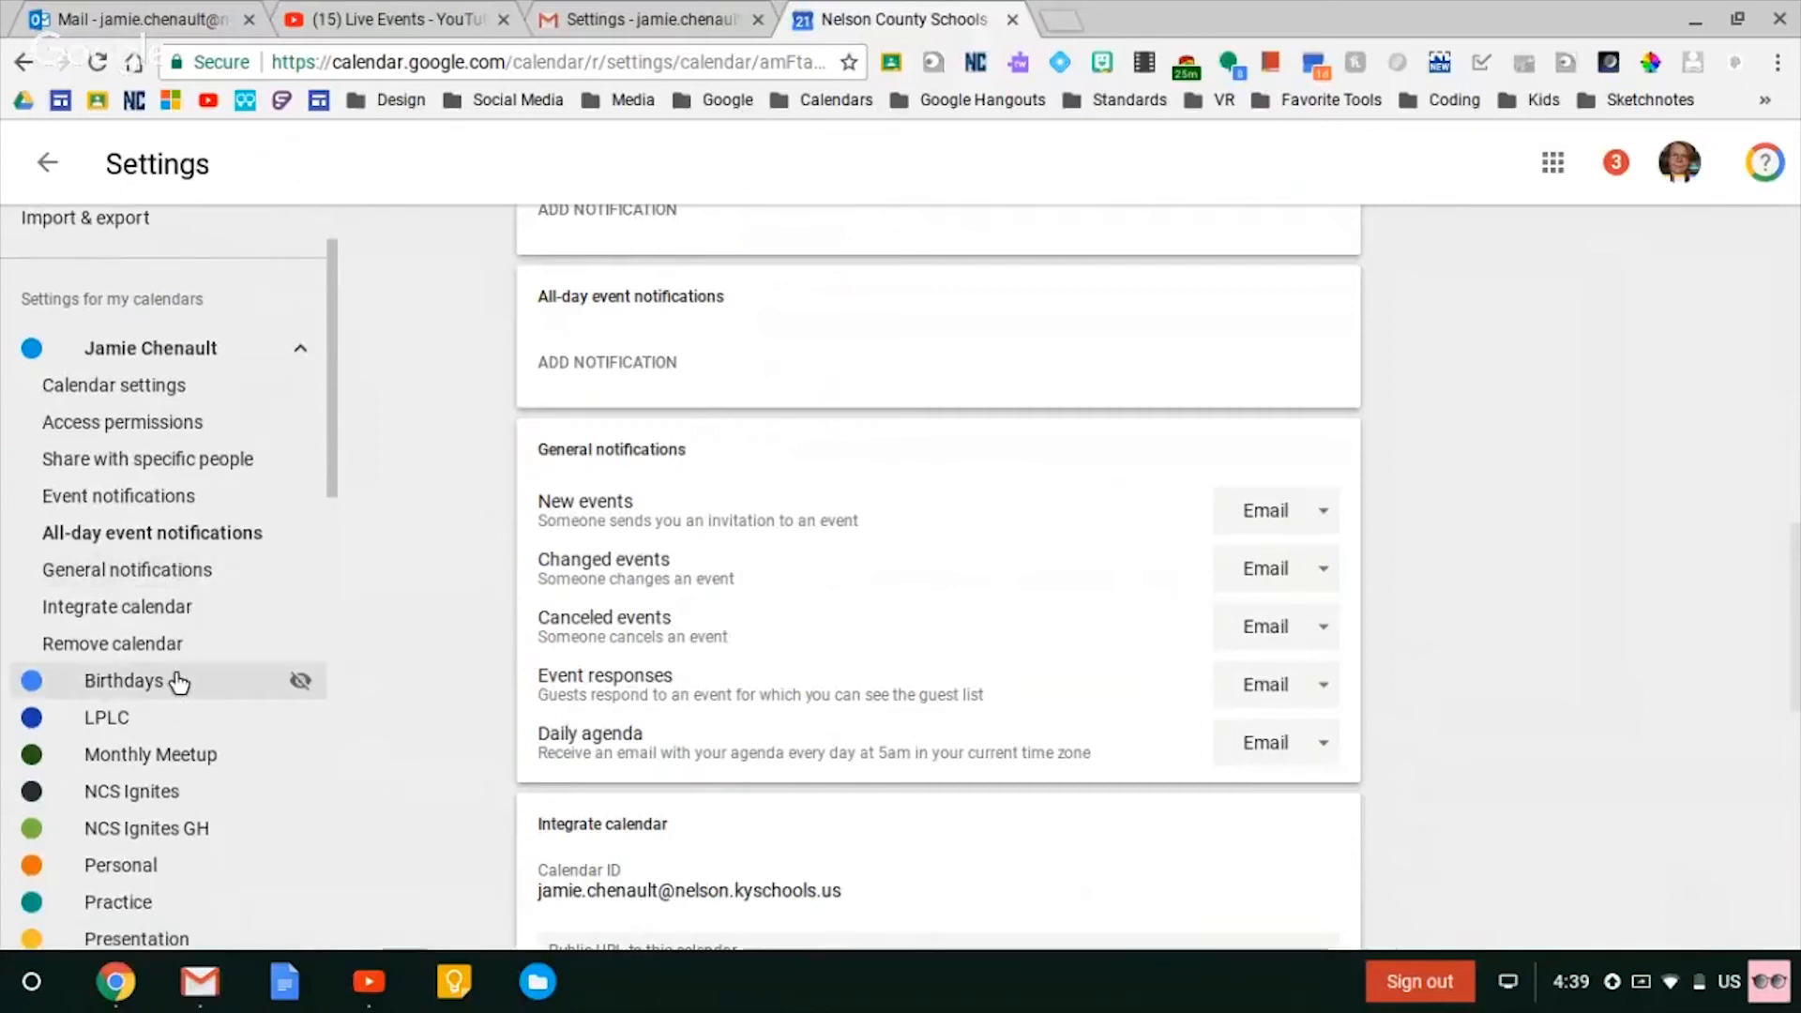
scroll(178, 681, "down", 10)
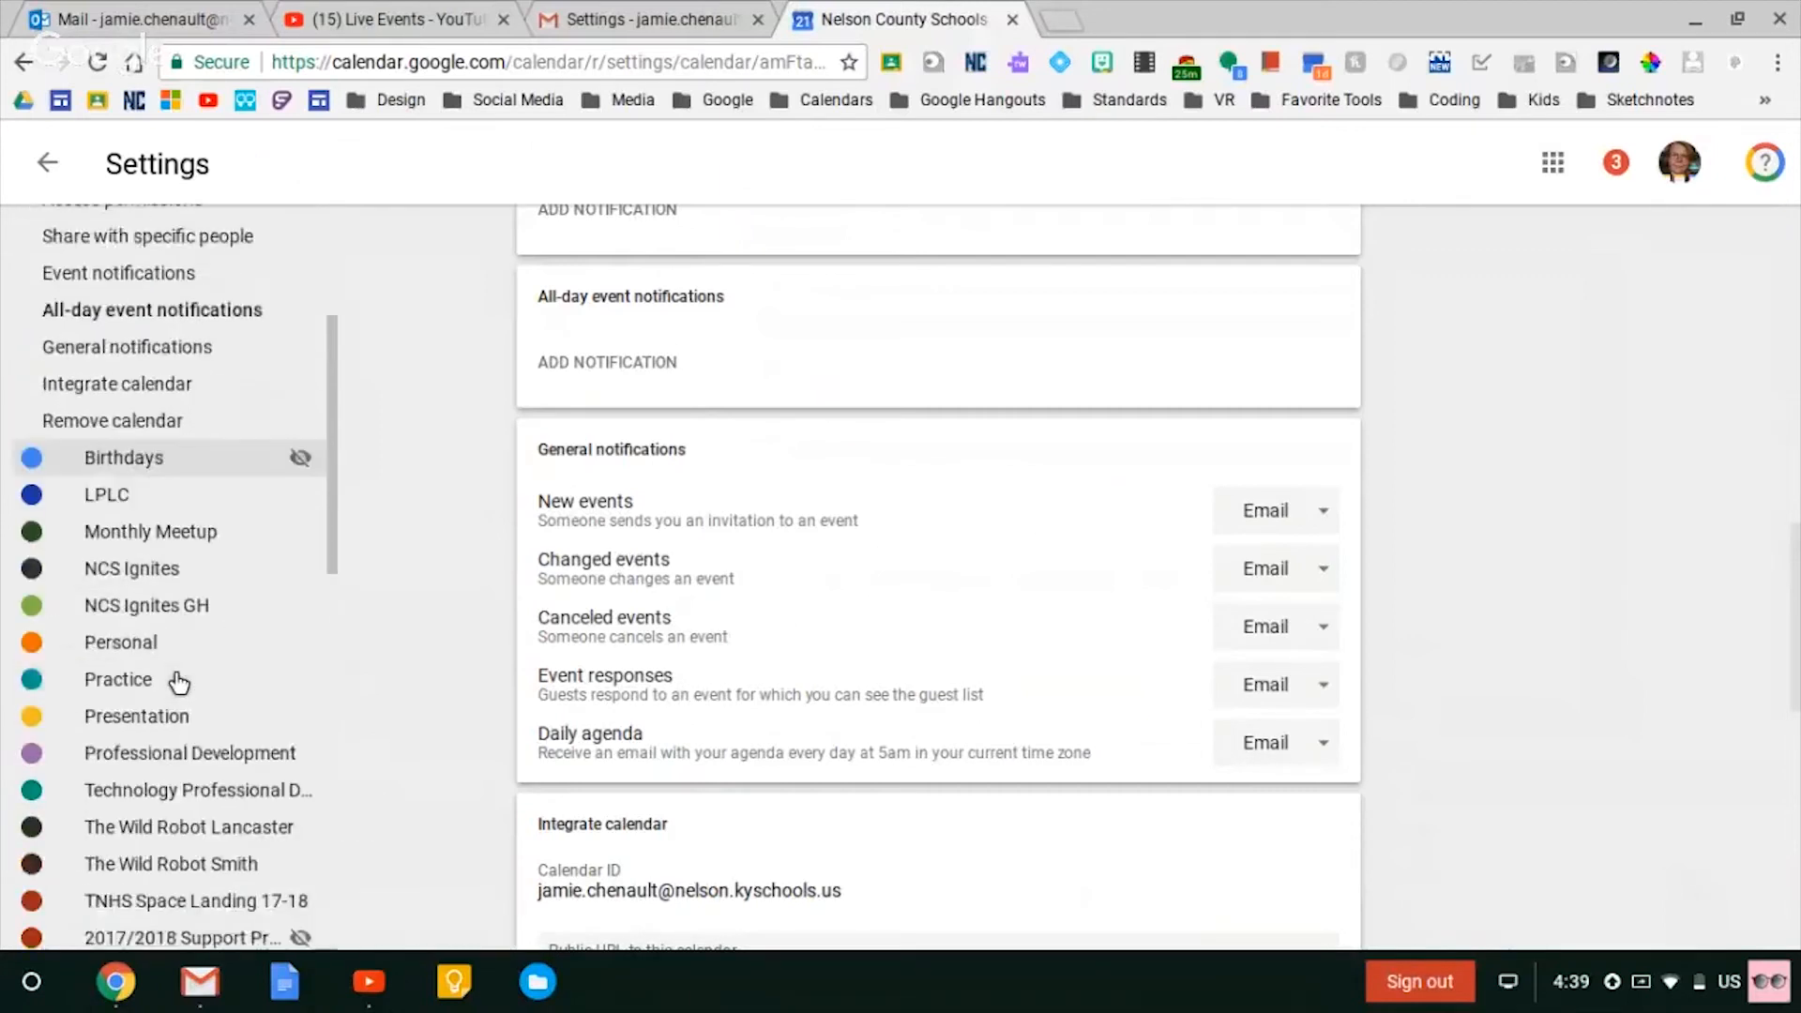
scroll(178, 681, "down", 1)
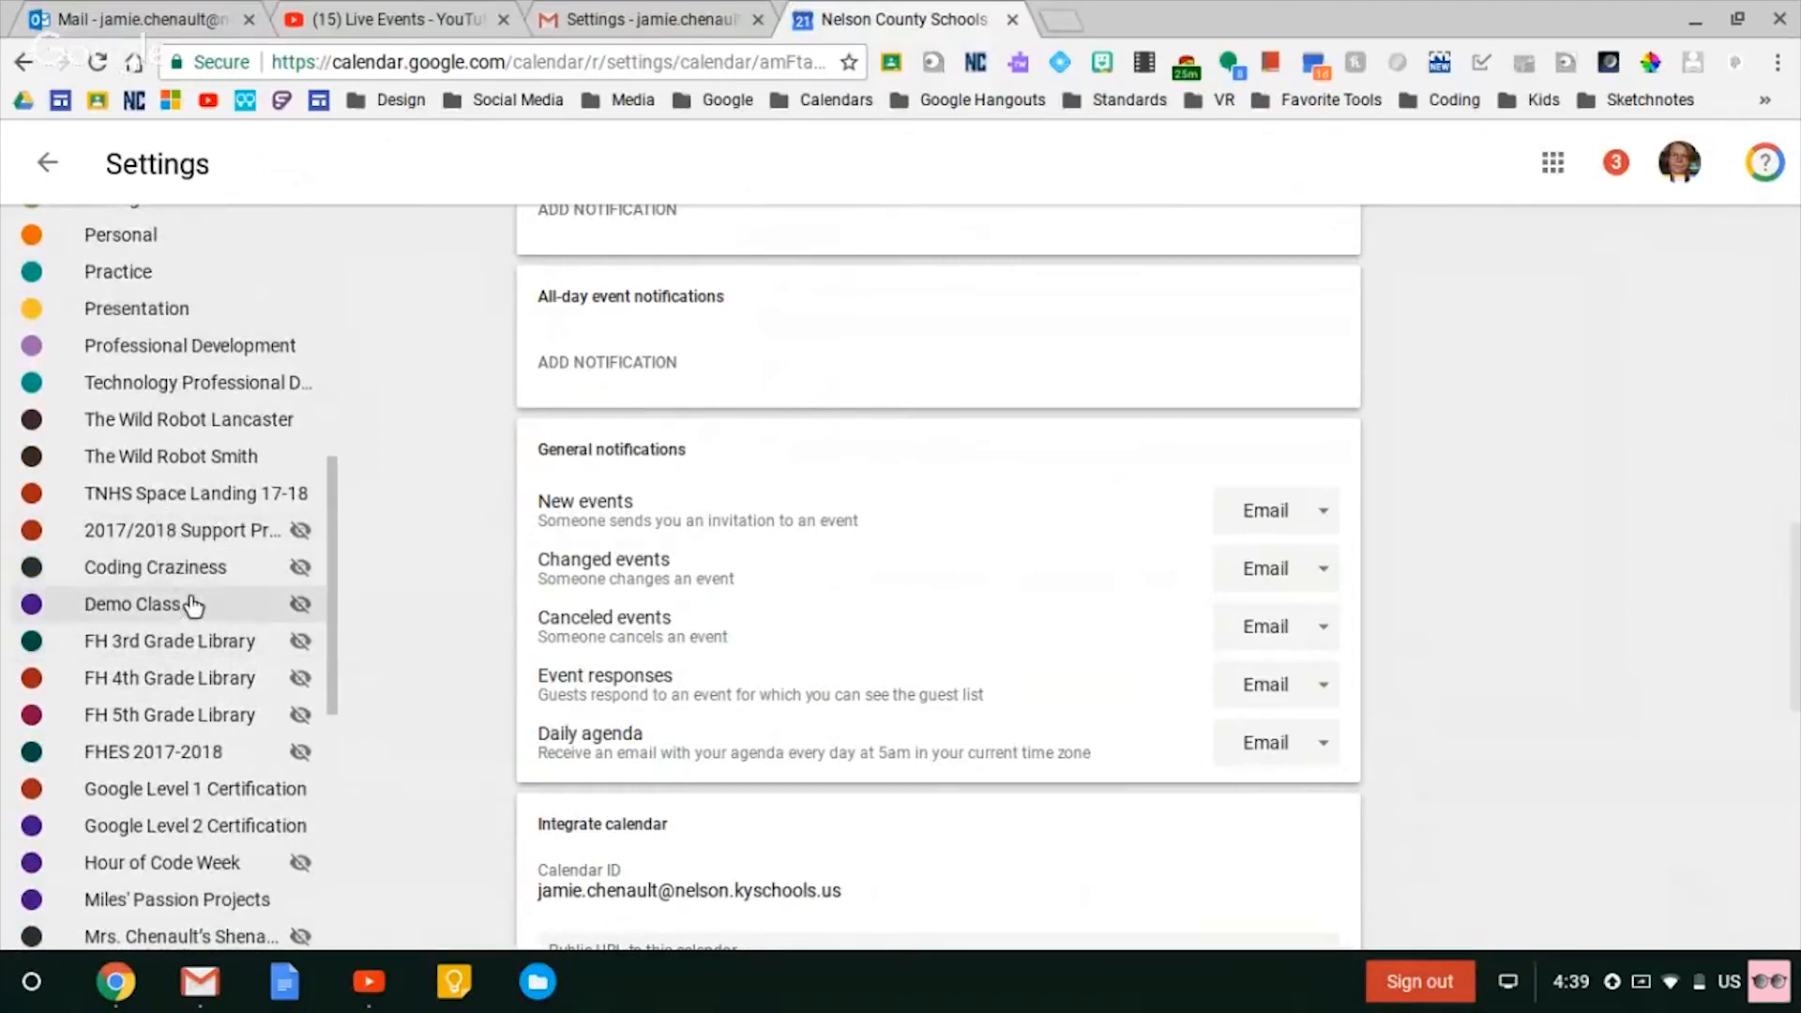
scroll(196, 638, "down", 11)
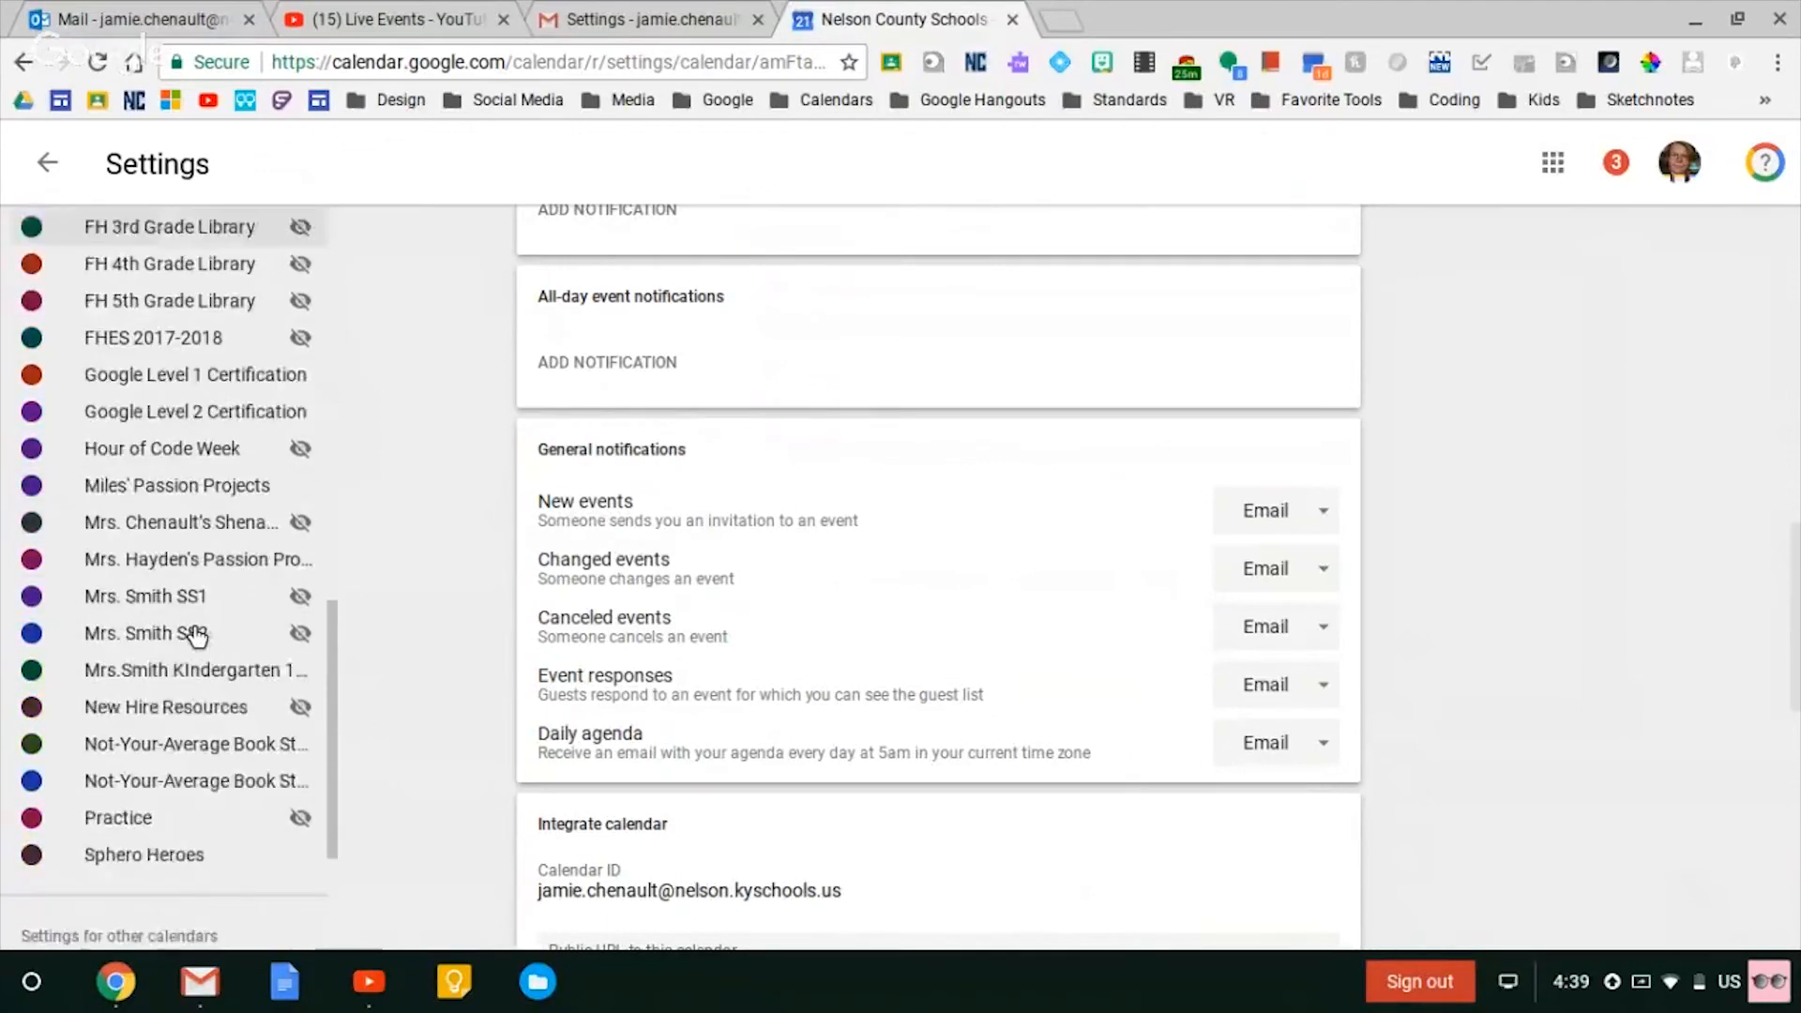
scroll(196, 636, "down", 1)
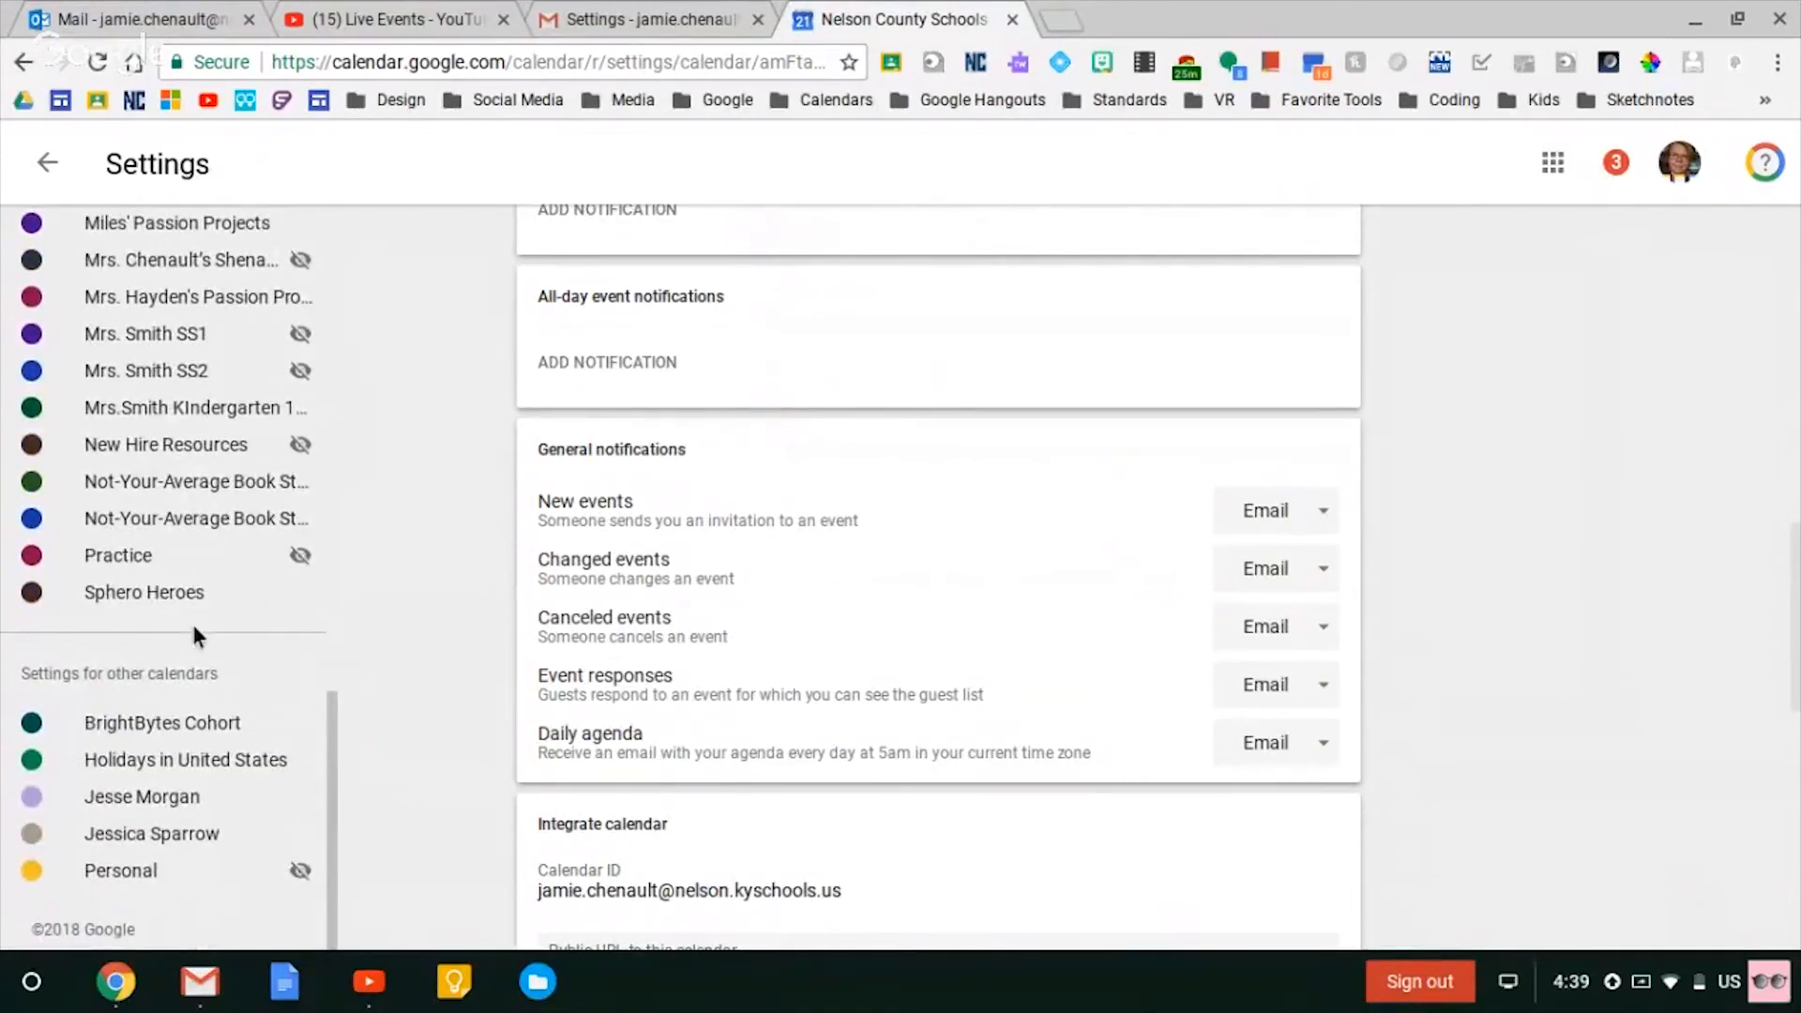
scroll(193, 636, "up", 20)
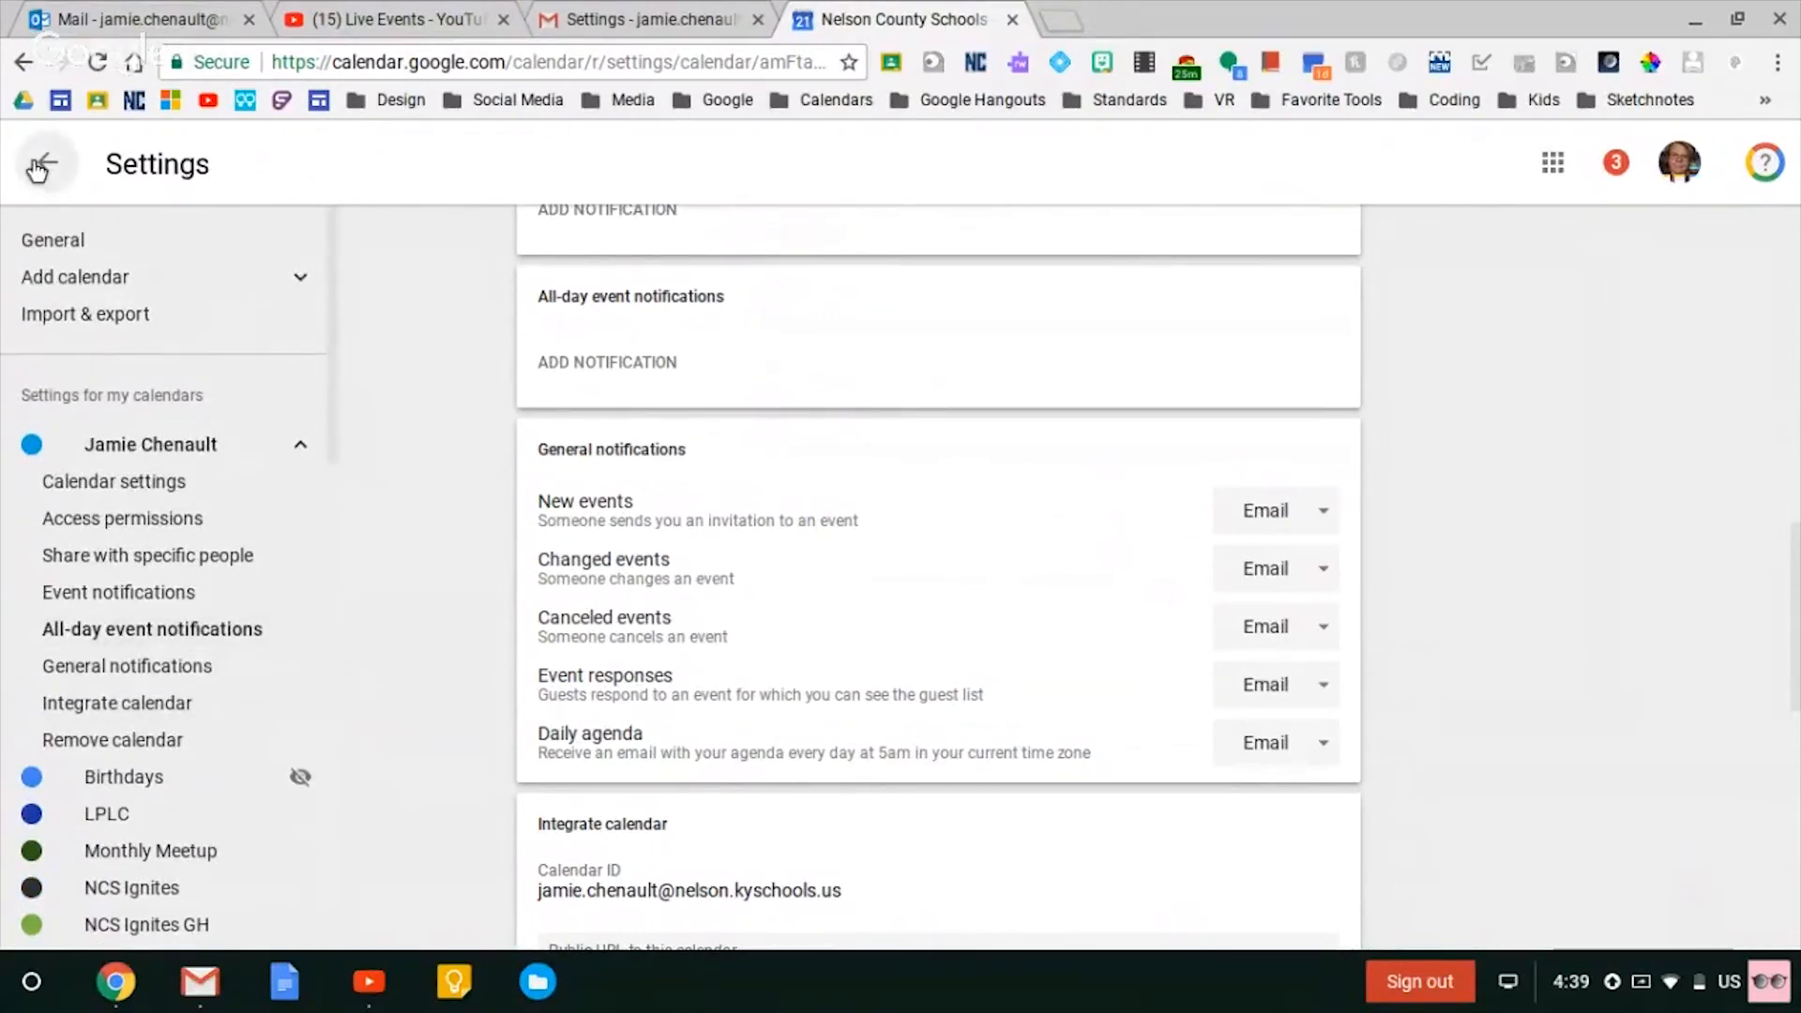
- Review the primary calendar's general notifications and integration addresses, and return to the month view
scroll(677, 303, "down", 2)
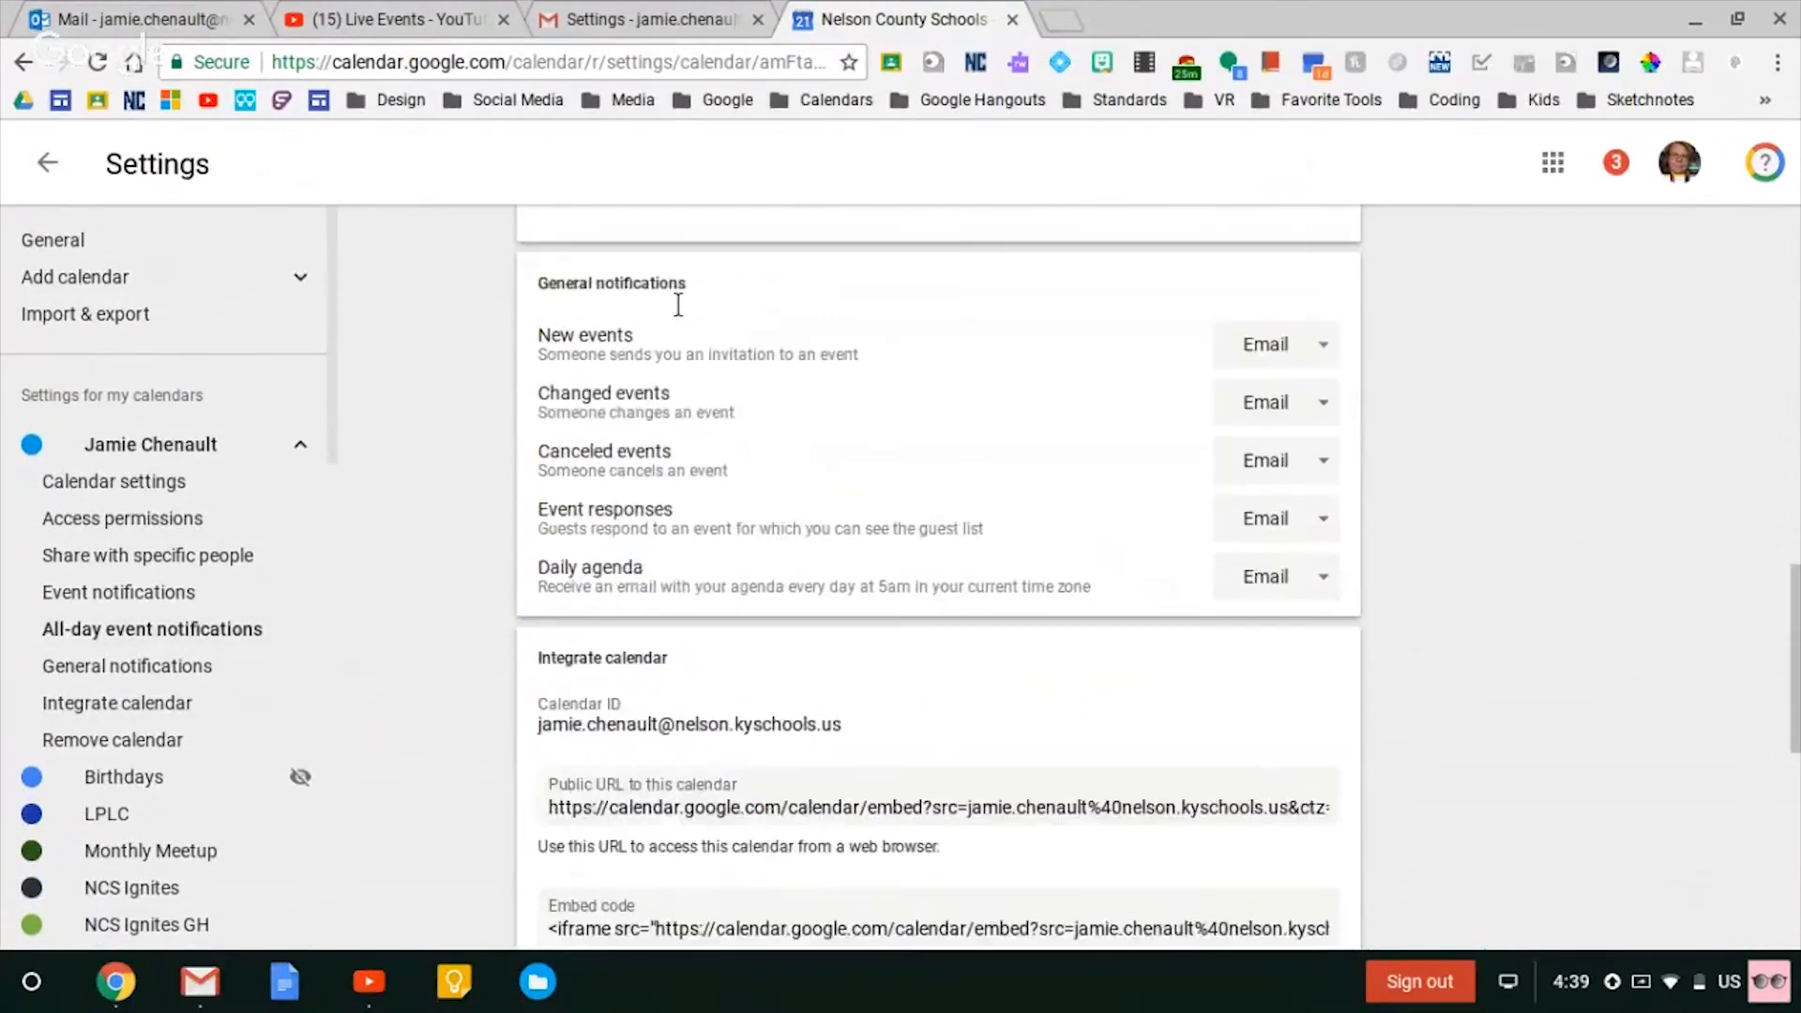
scroll(677, 302, "down", 3)
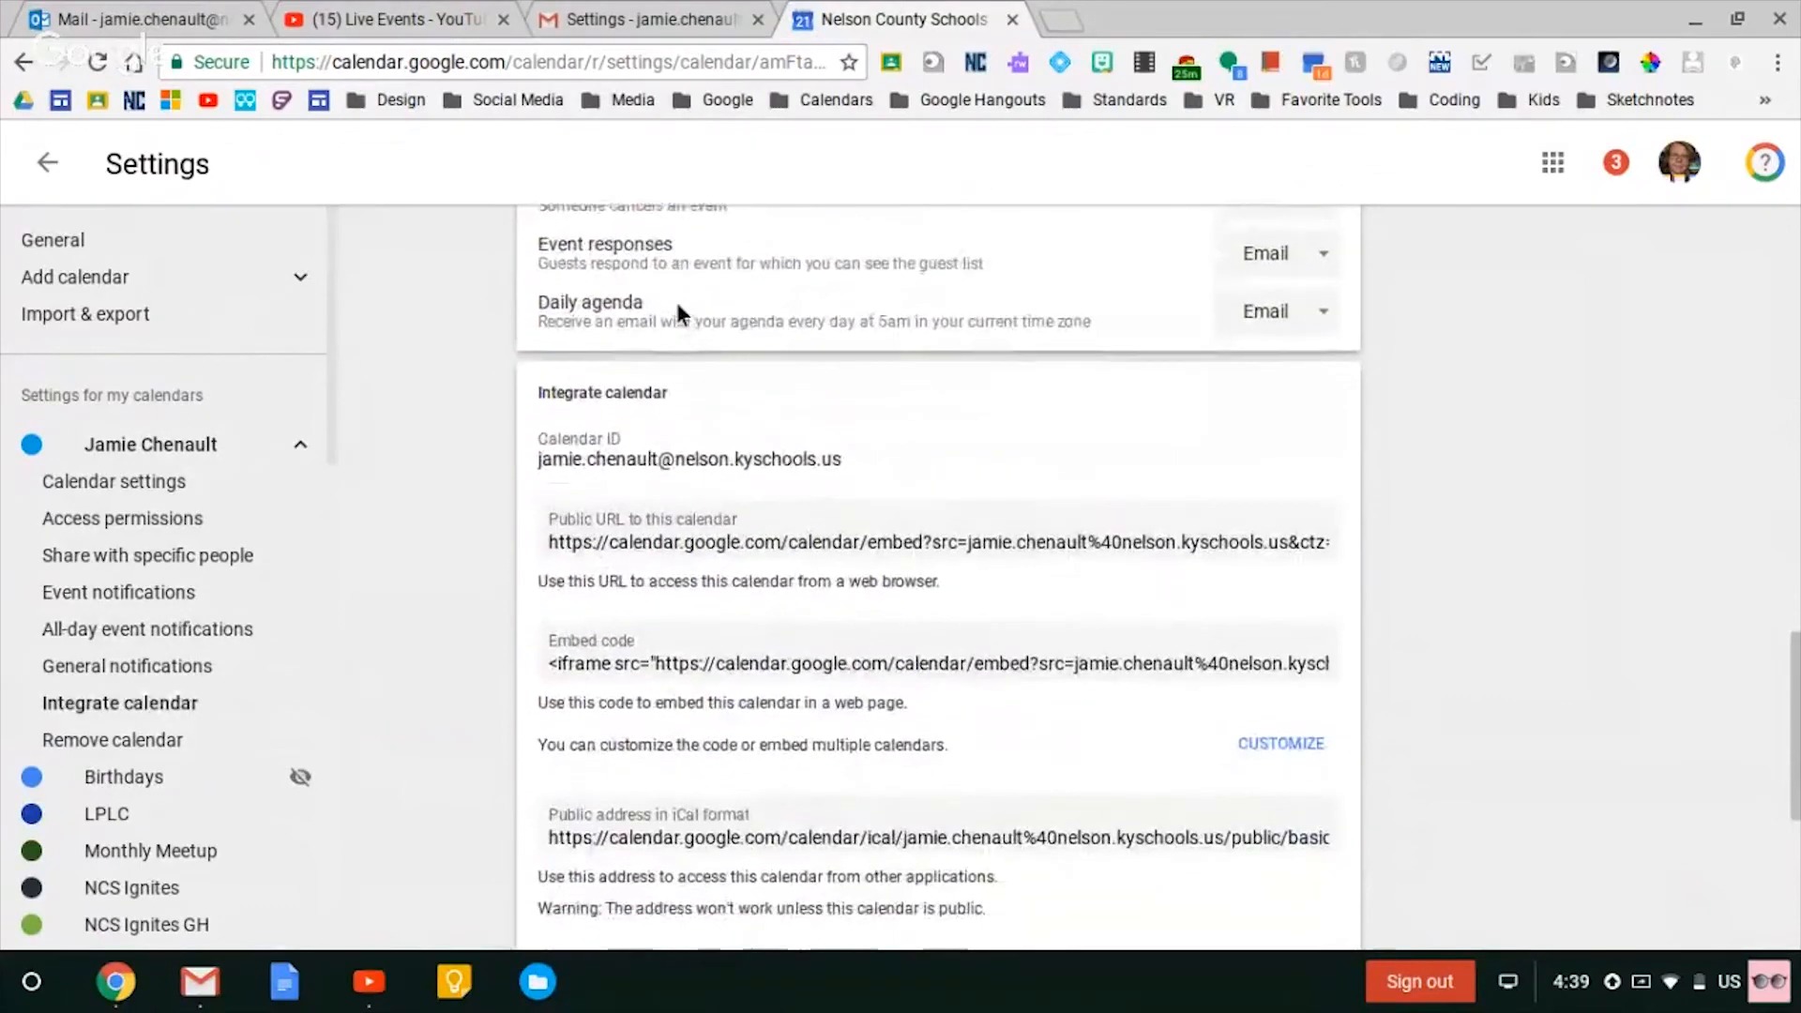
scroll(677, 302, "down", 2)
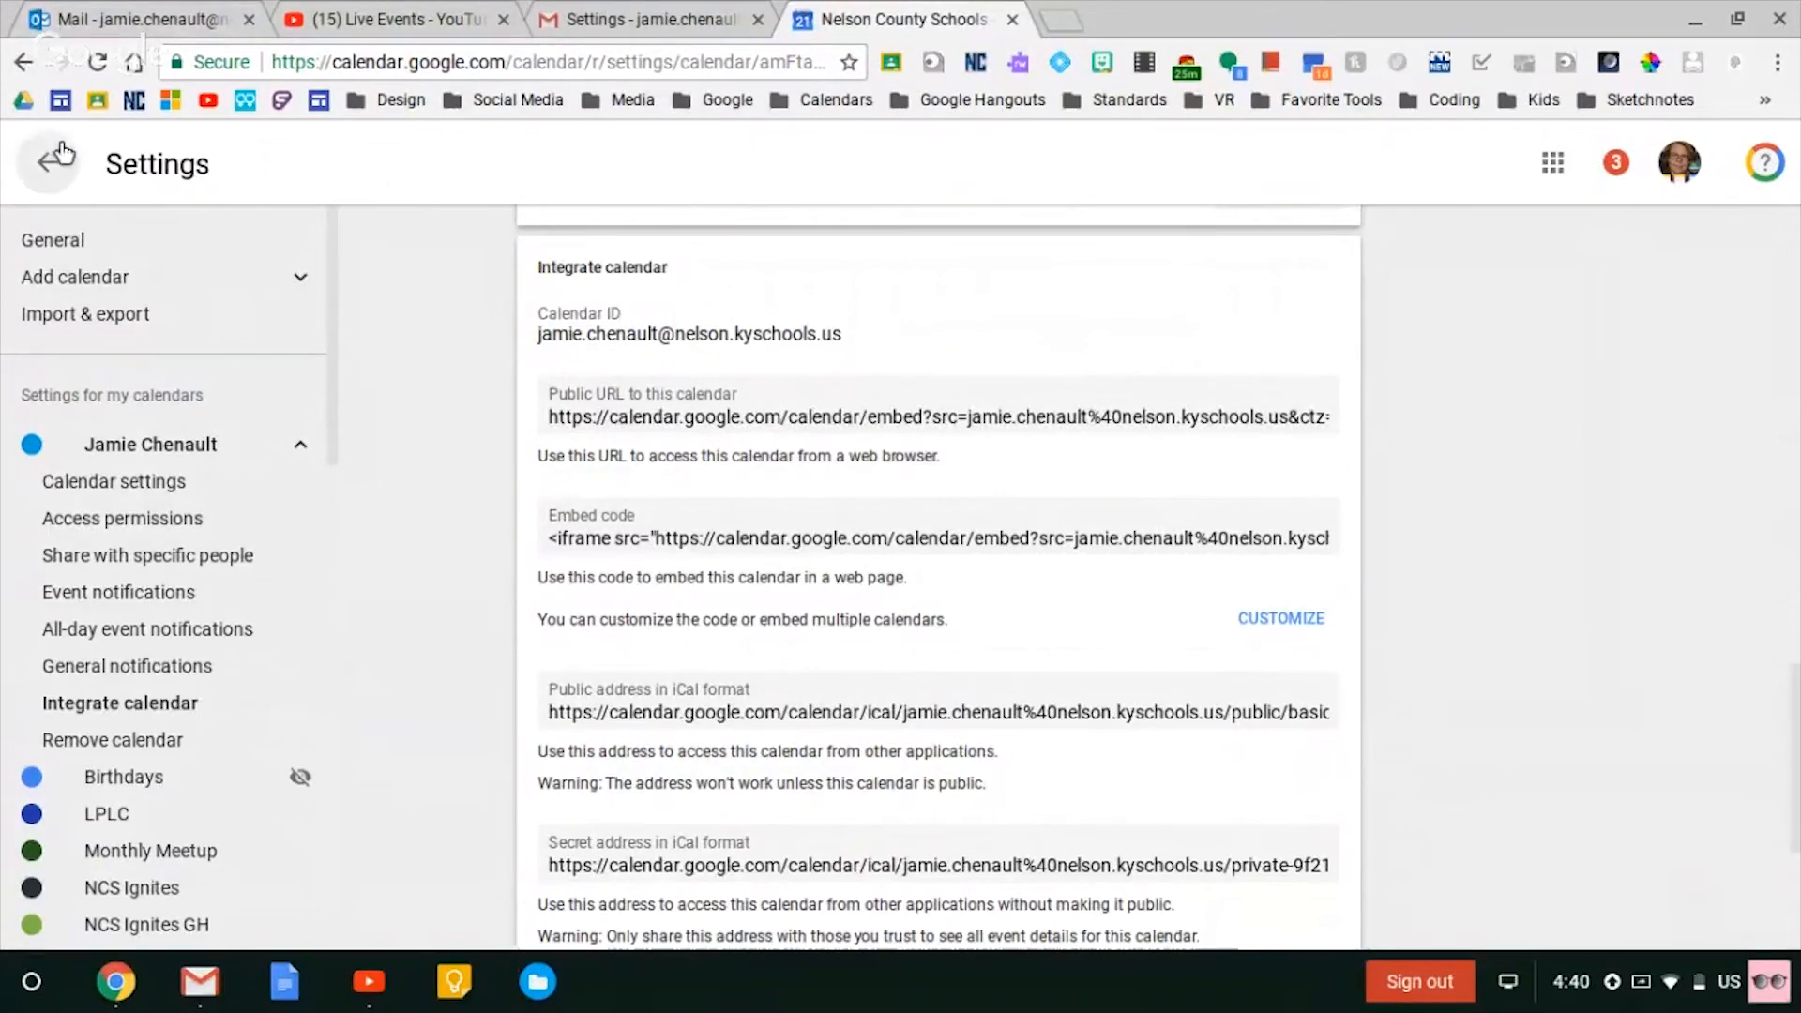
left_click(56, 159)
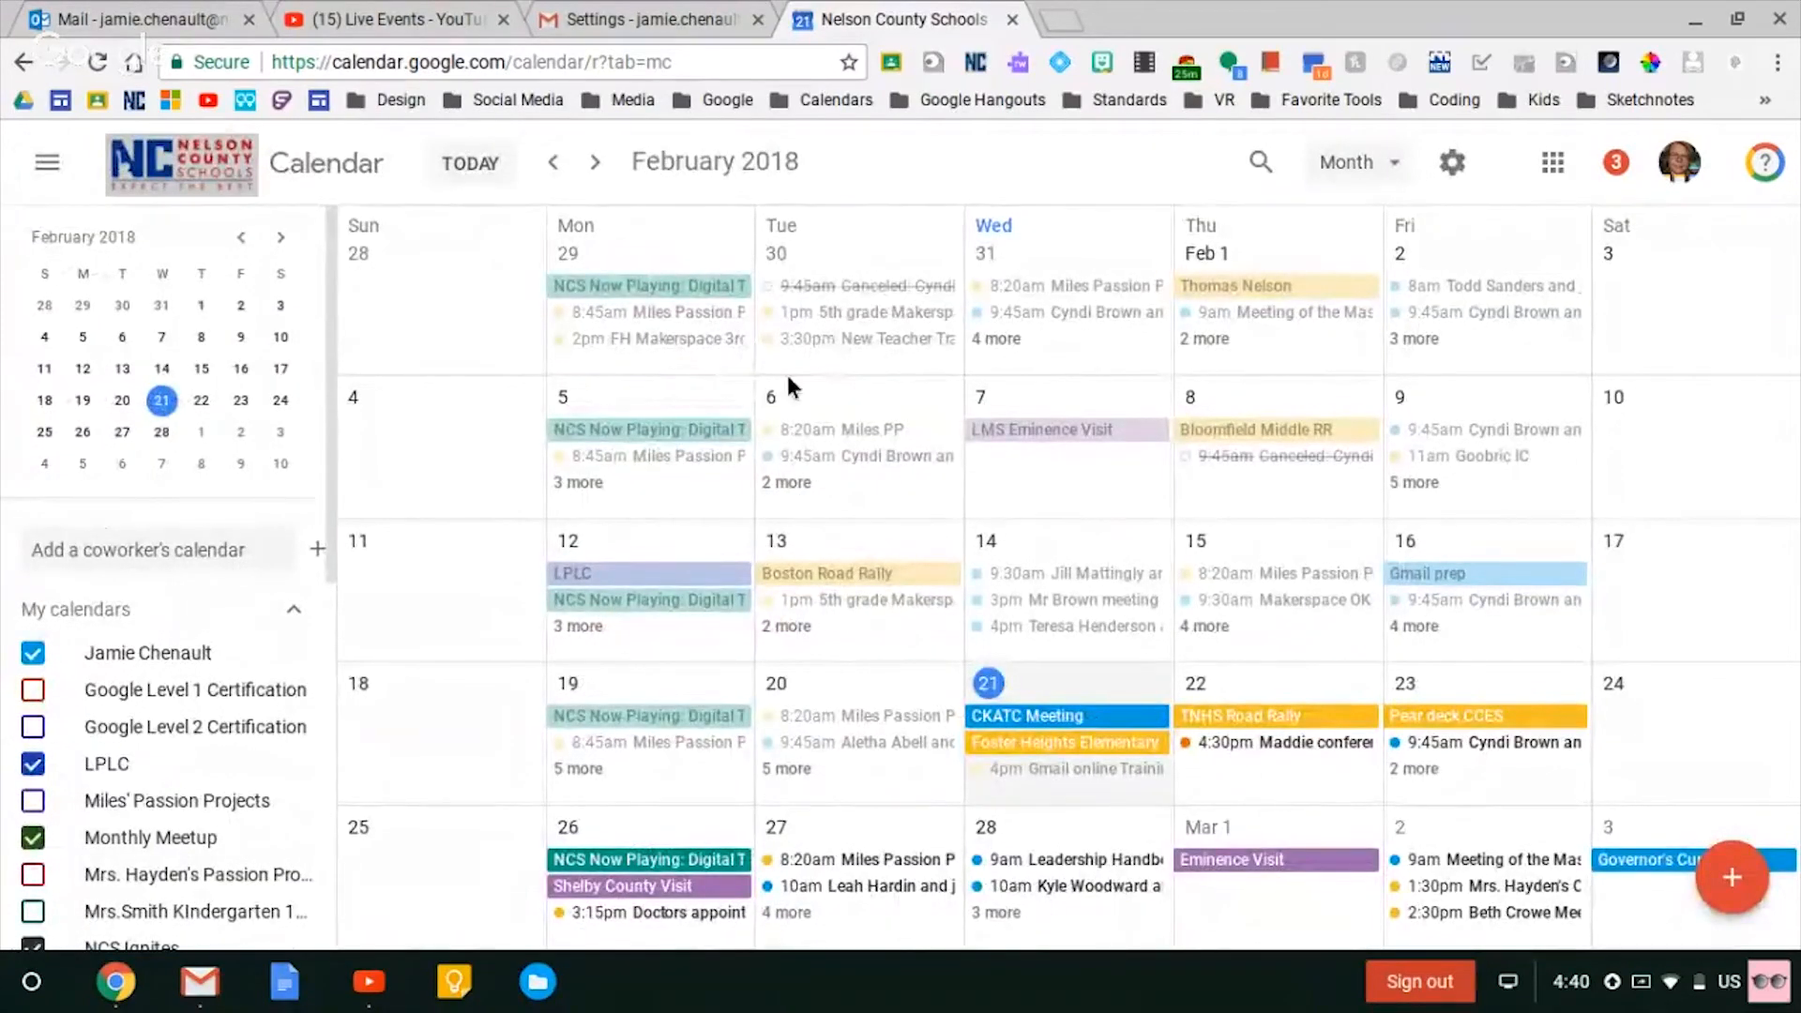
- Switch the calendar to the Schedule view and look through the upcoming events into March
left_click(1350, 166)
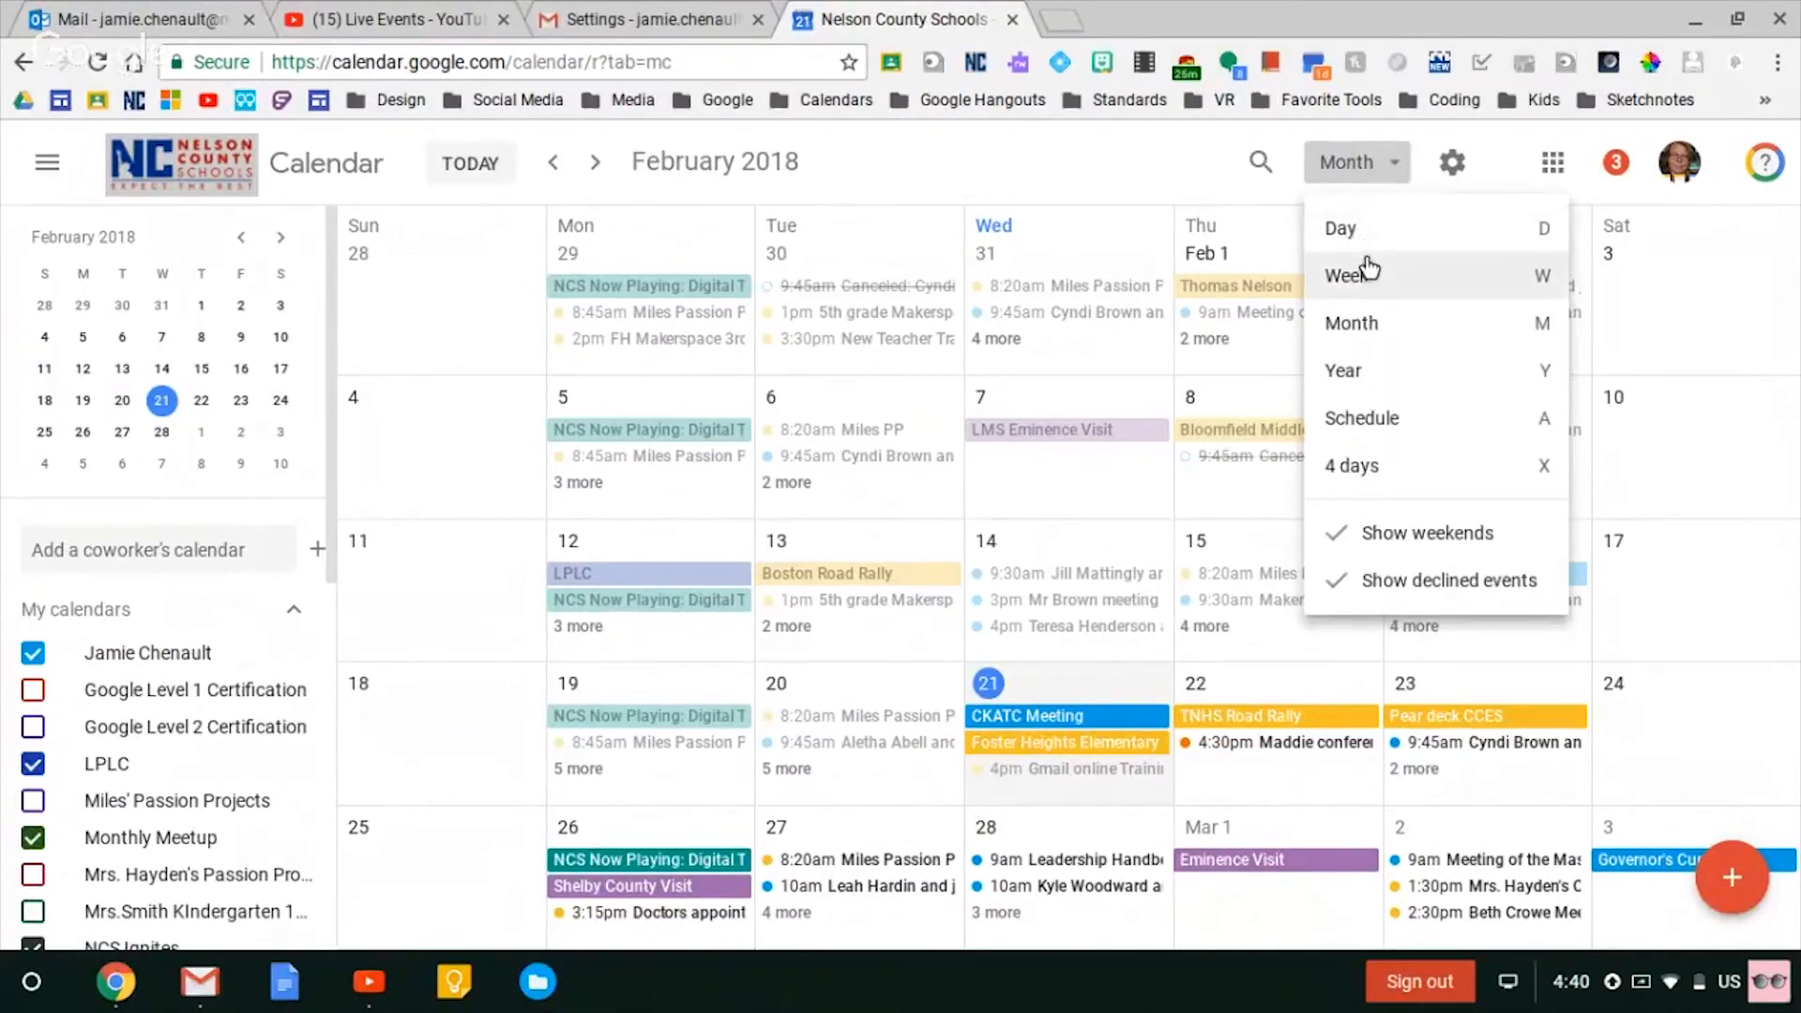
left_click(1360, 422)
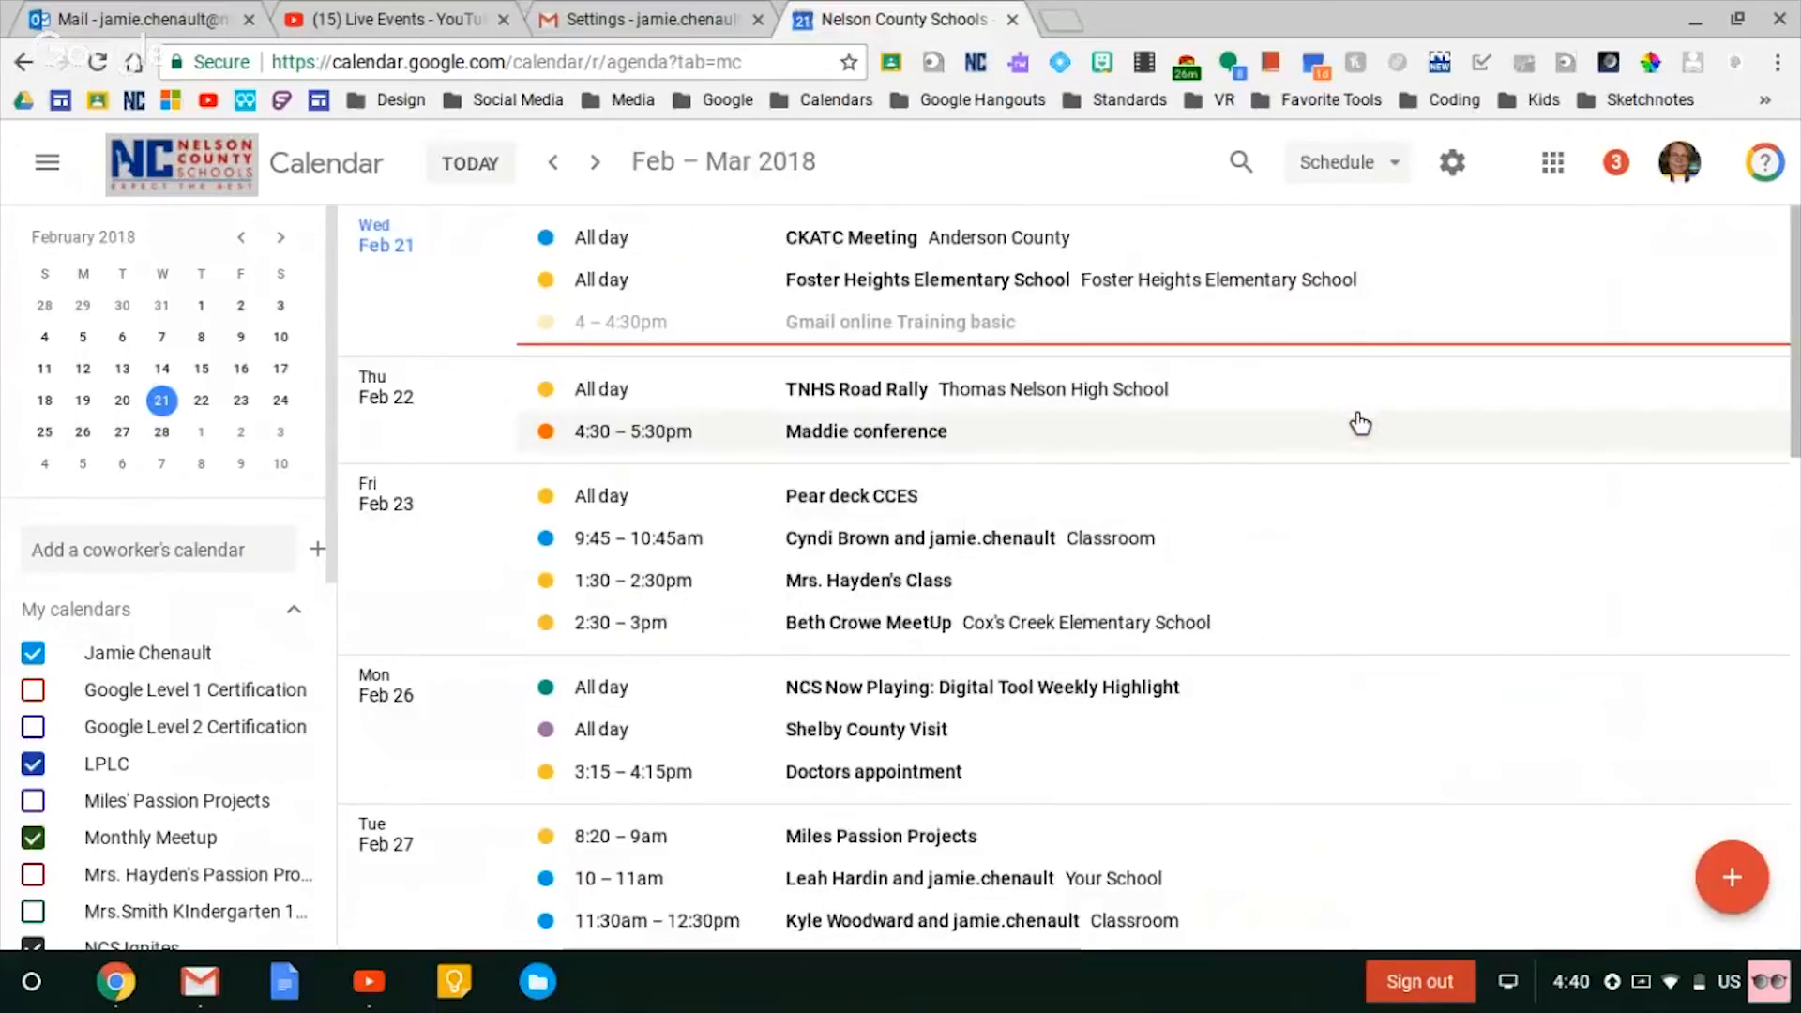
scroll(1360, 422, "down", 3)
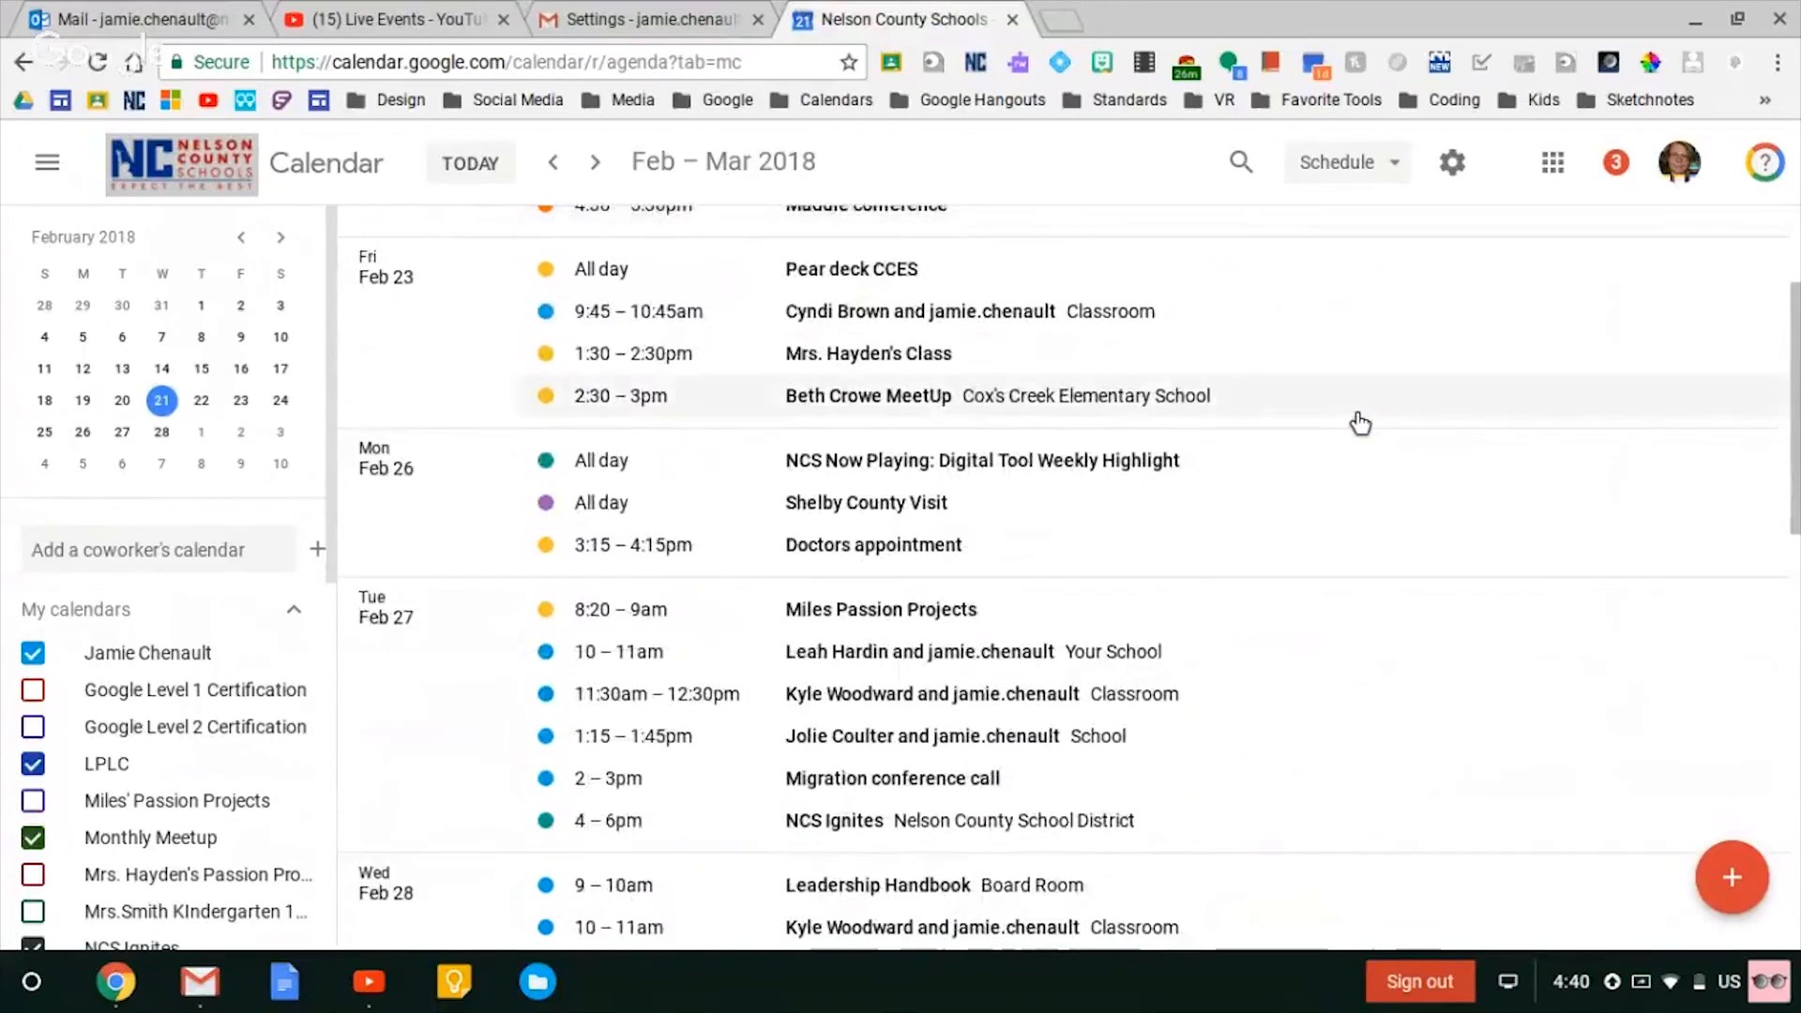
scroll(1360, 423, "down", 8)
scroll(1360, 423, "down", 7)
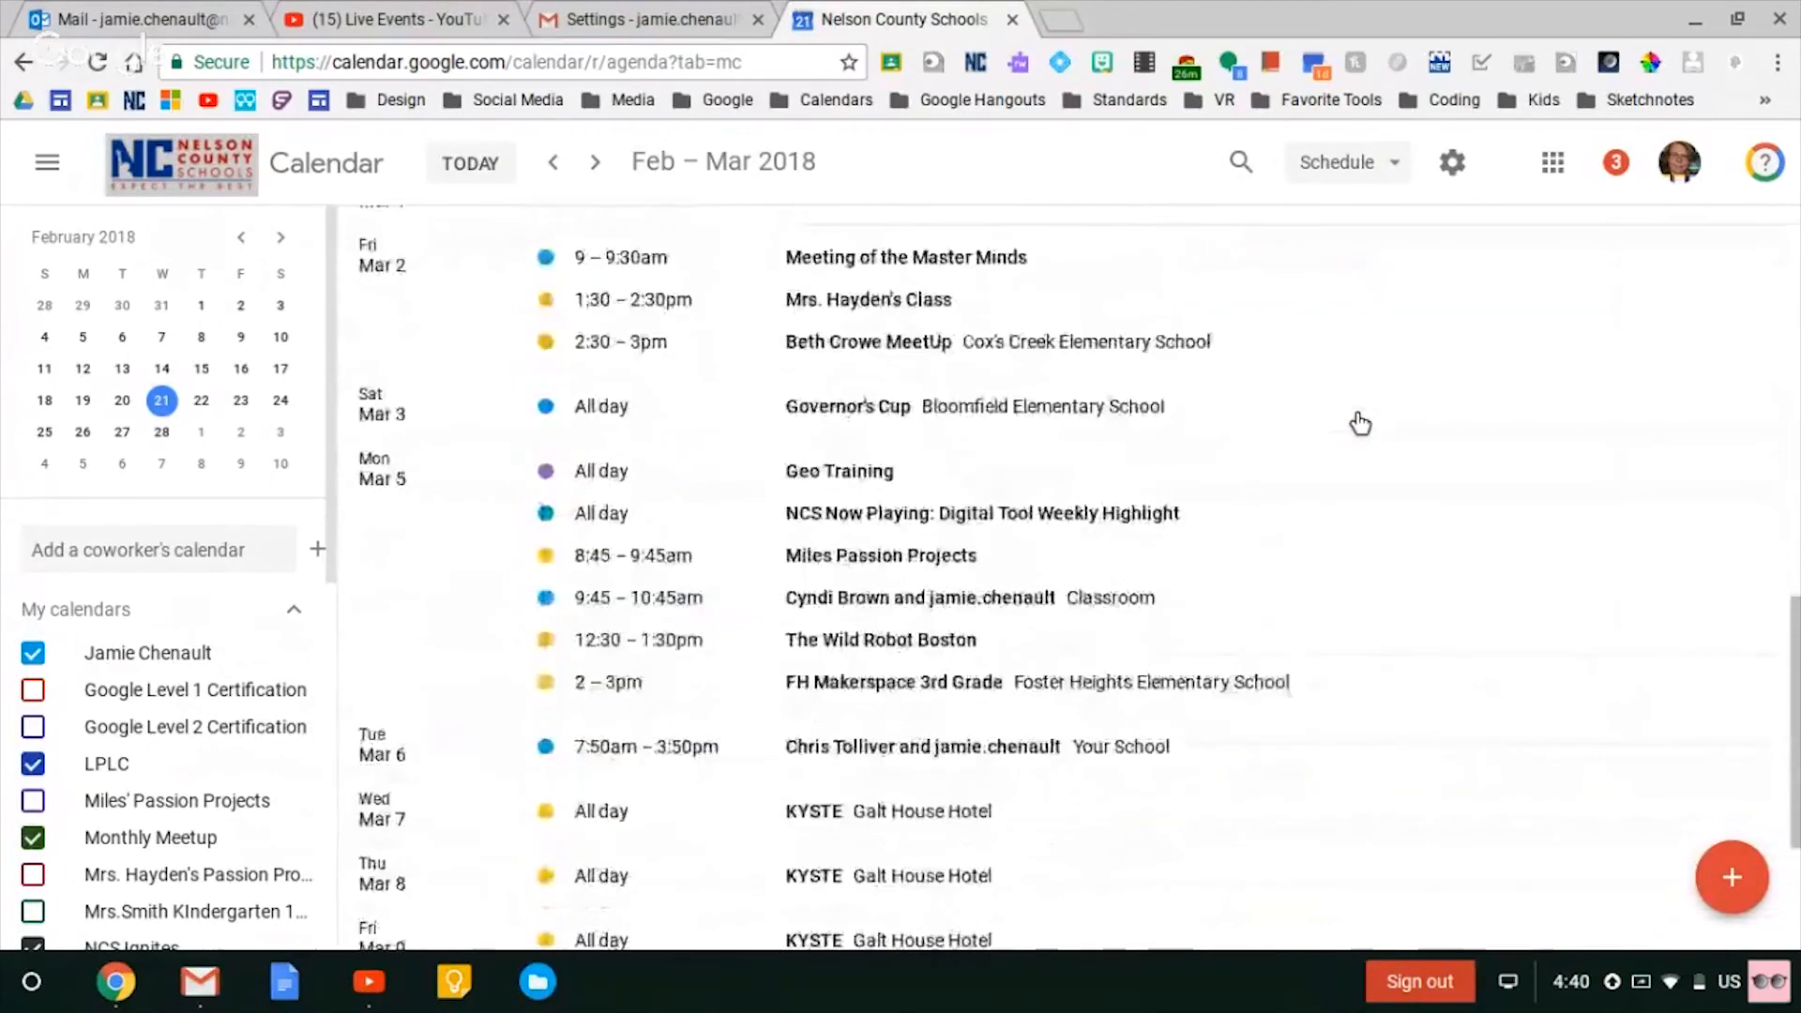
- Jump the schedule back to today, switch the calendar to the Month view and open the settings menu
key("t")
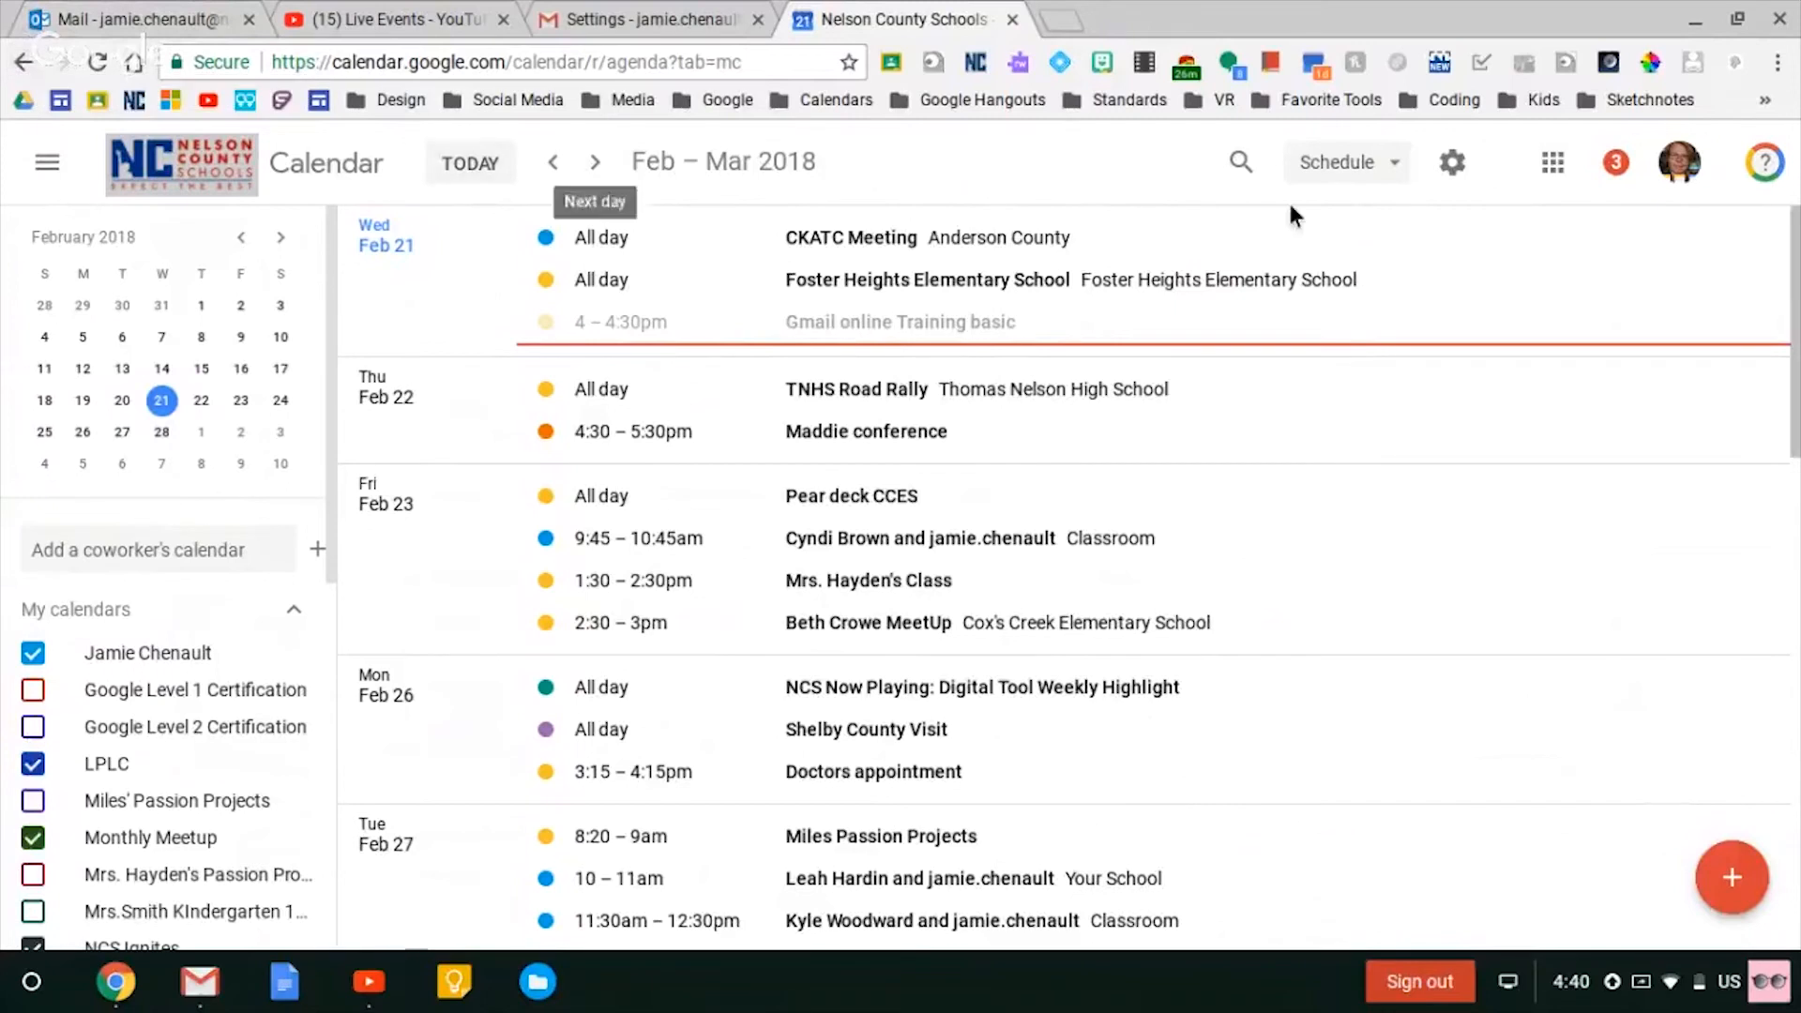
left_click(1324, 177)
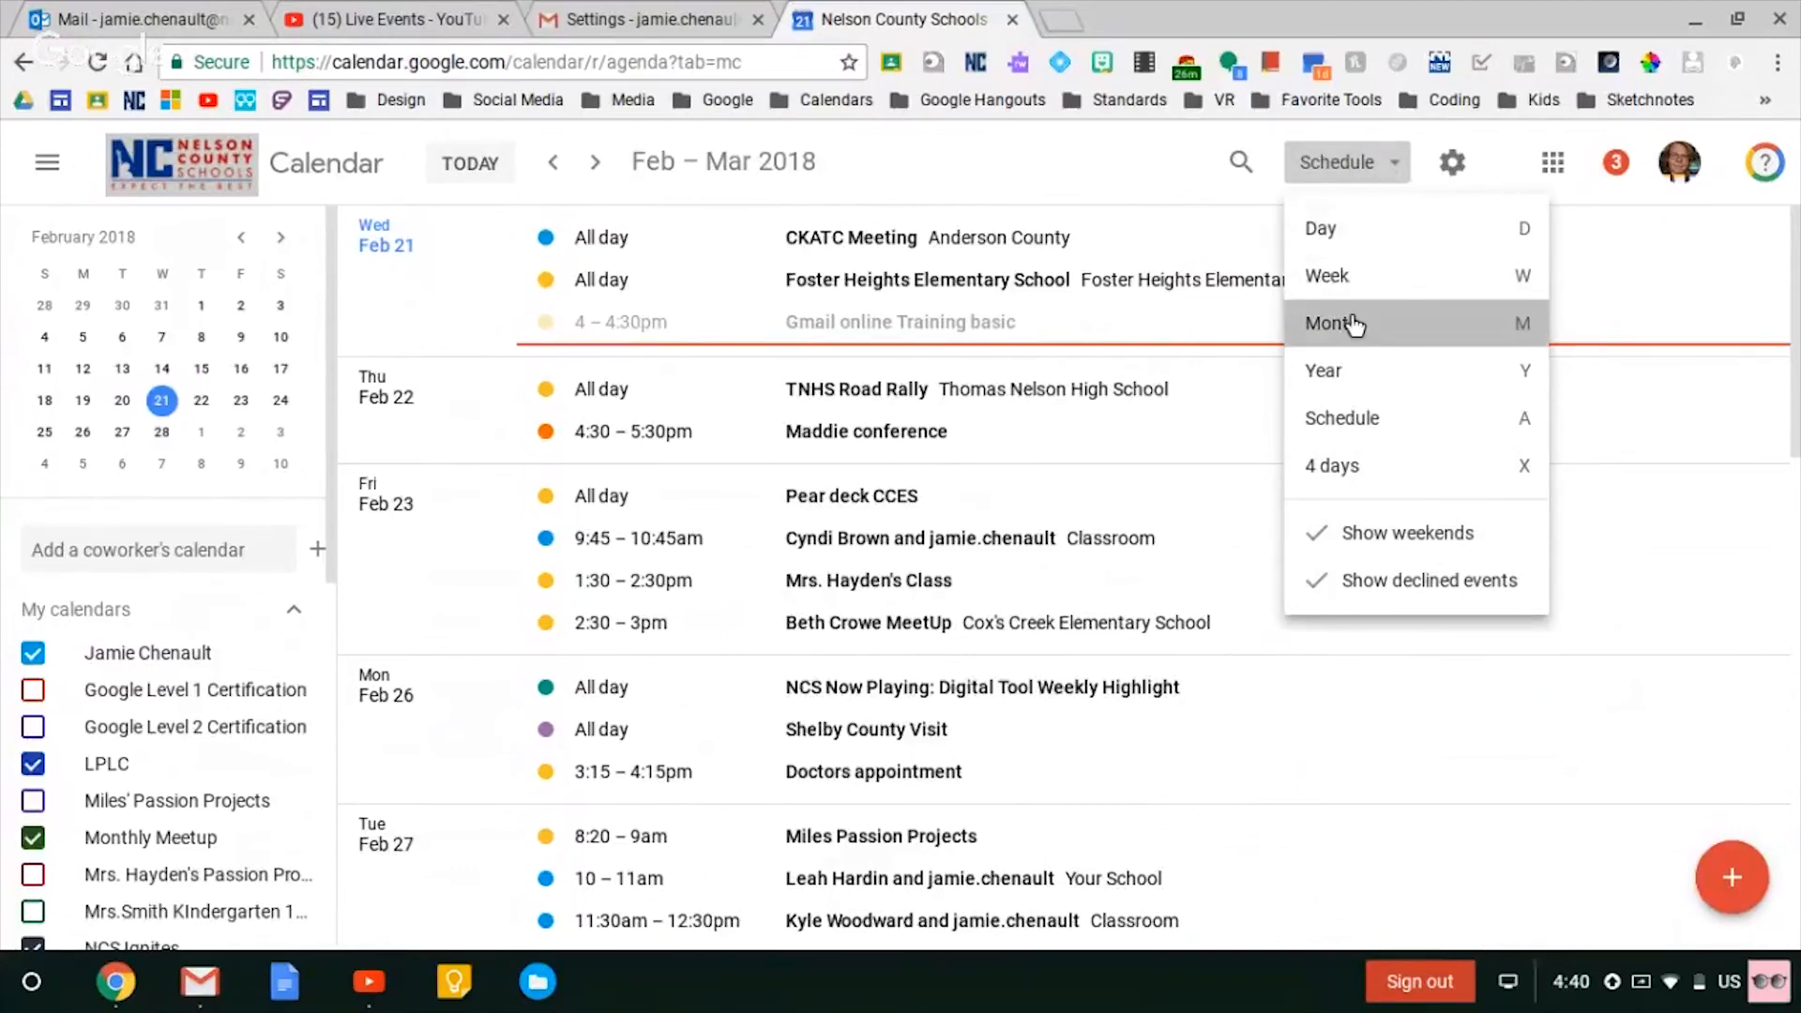
left_click(1351, 323)
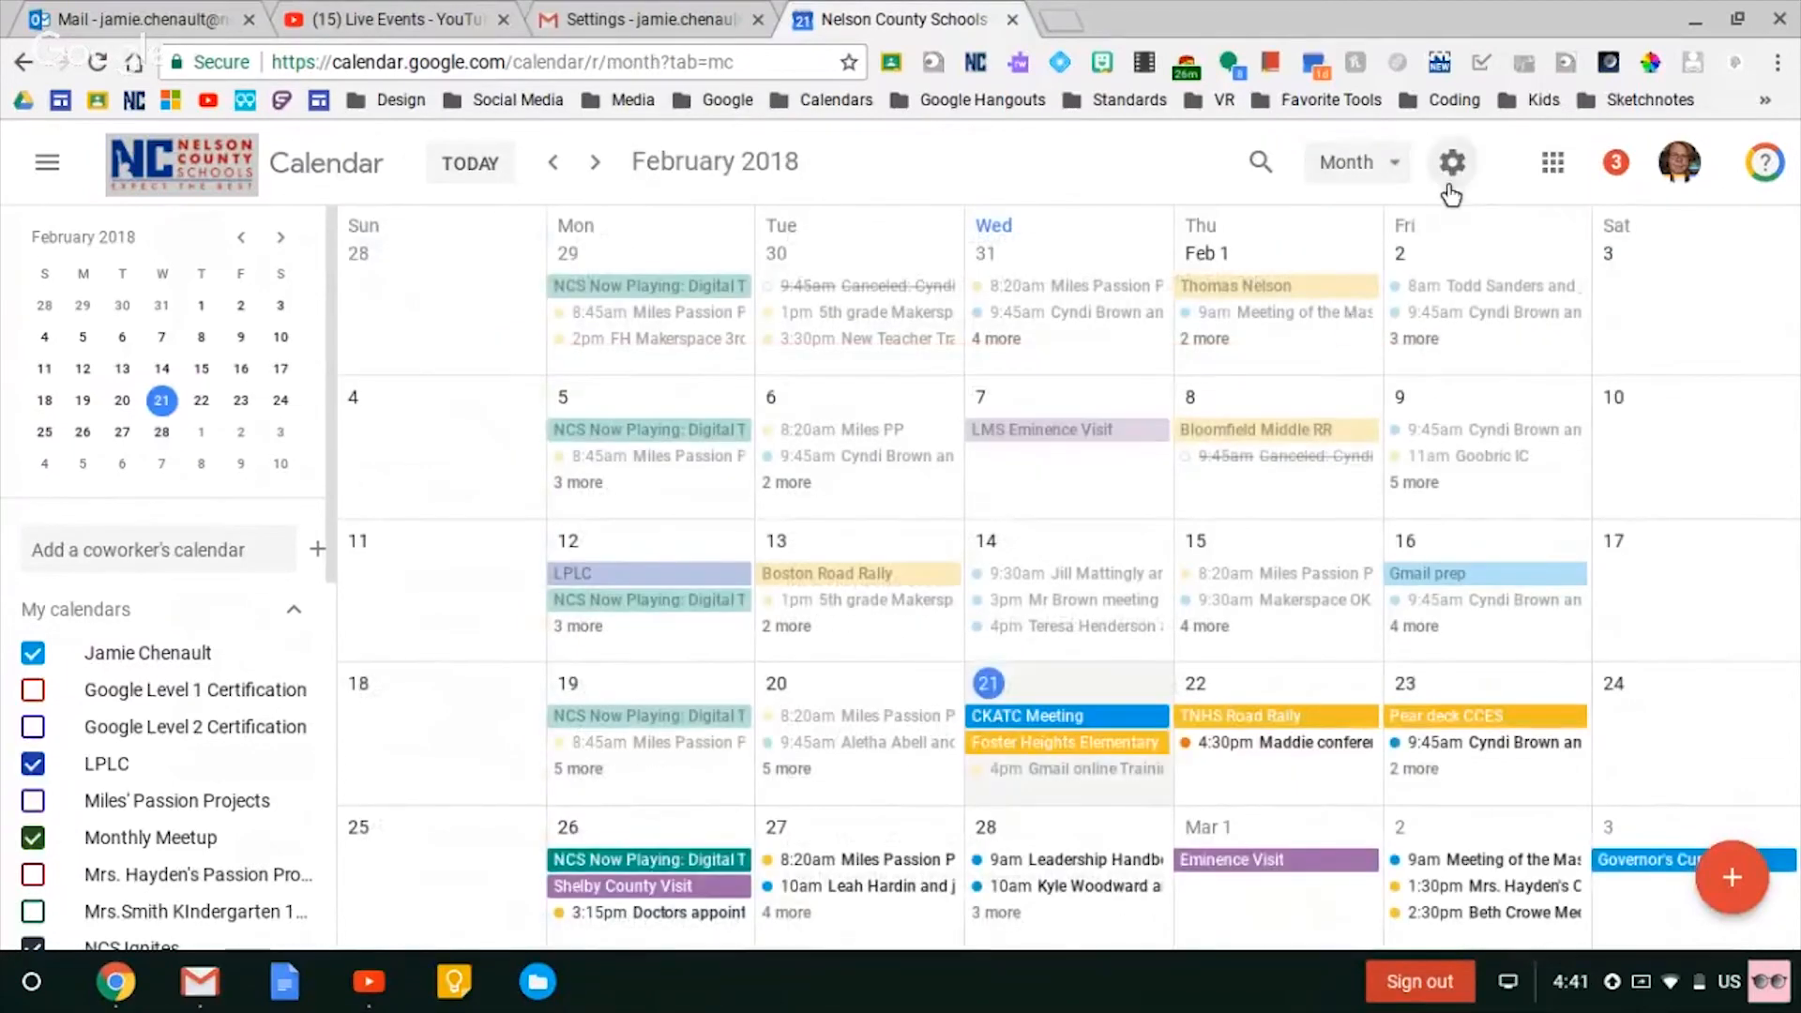
left_click(1451, 175)
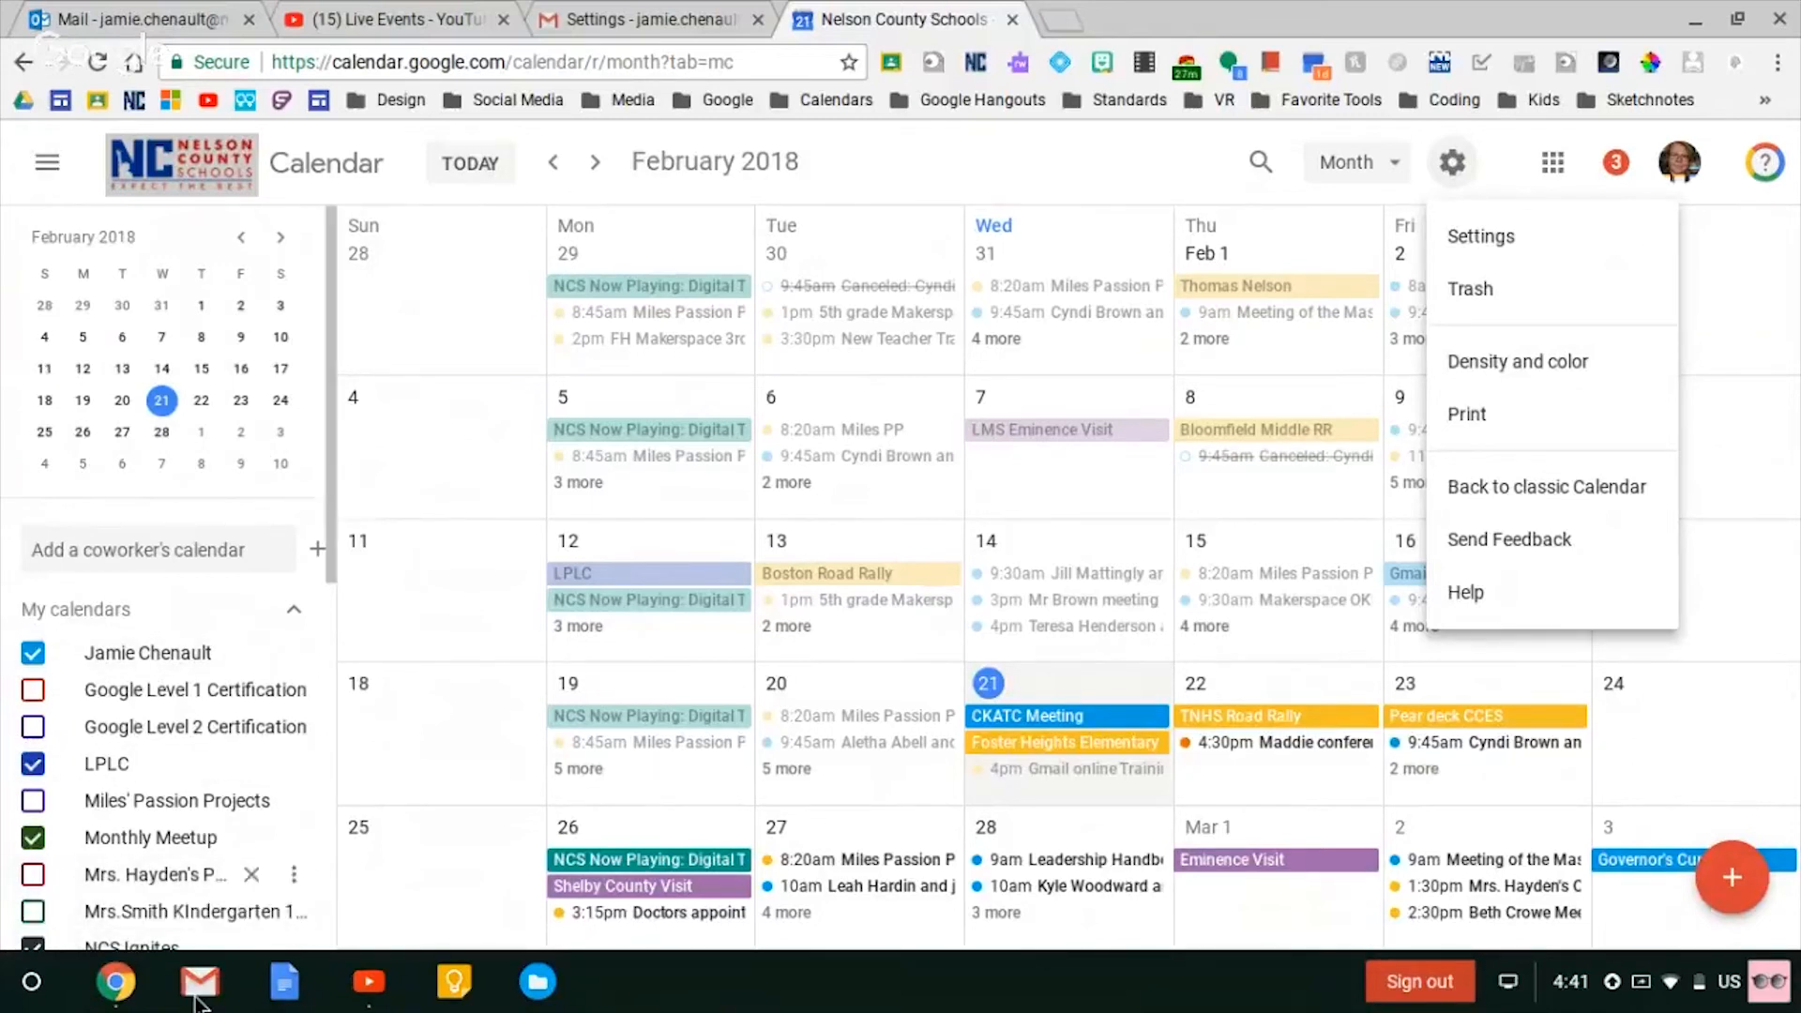
- Switch to the Google Hangouts window and stop the screen sharing
left_click(114, 980)
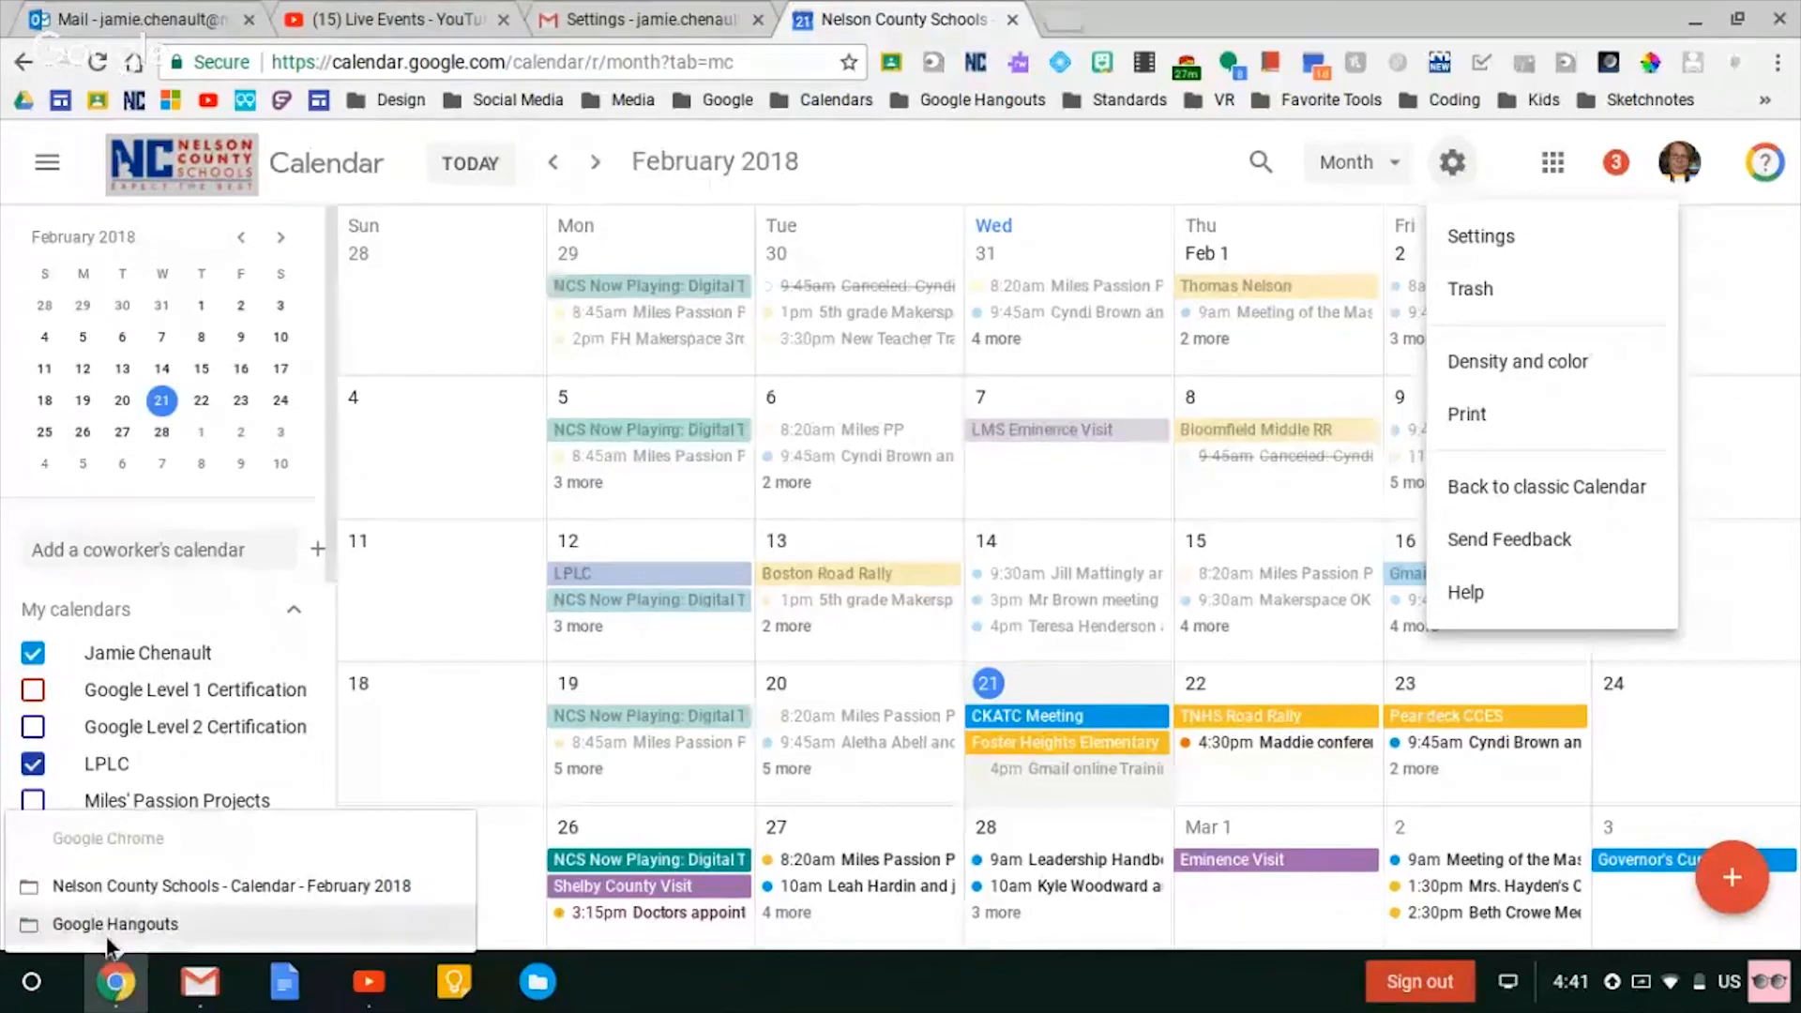
left_click(111, 928)
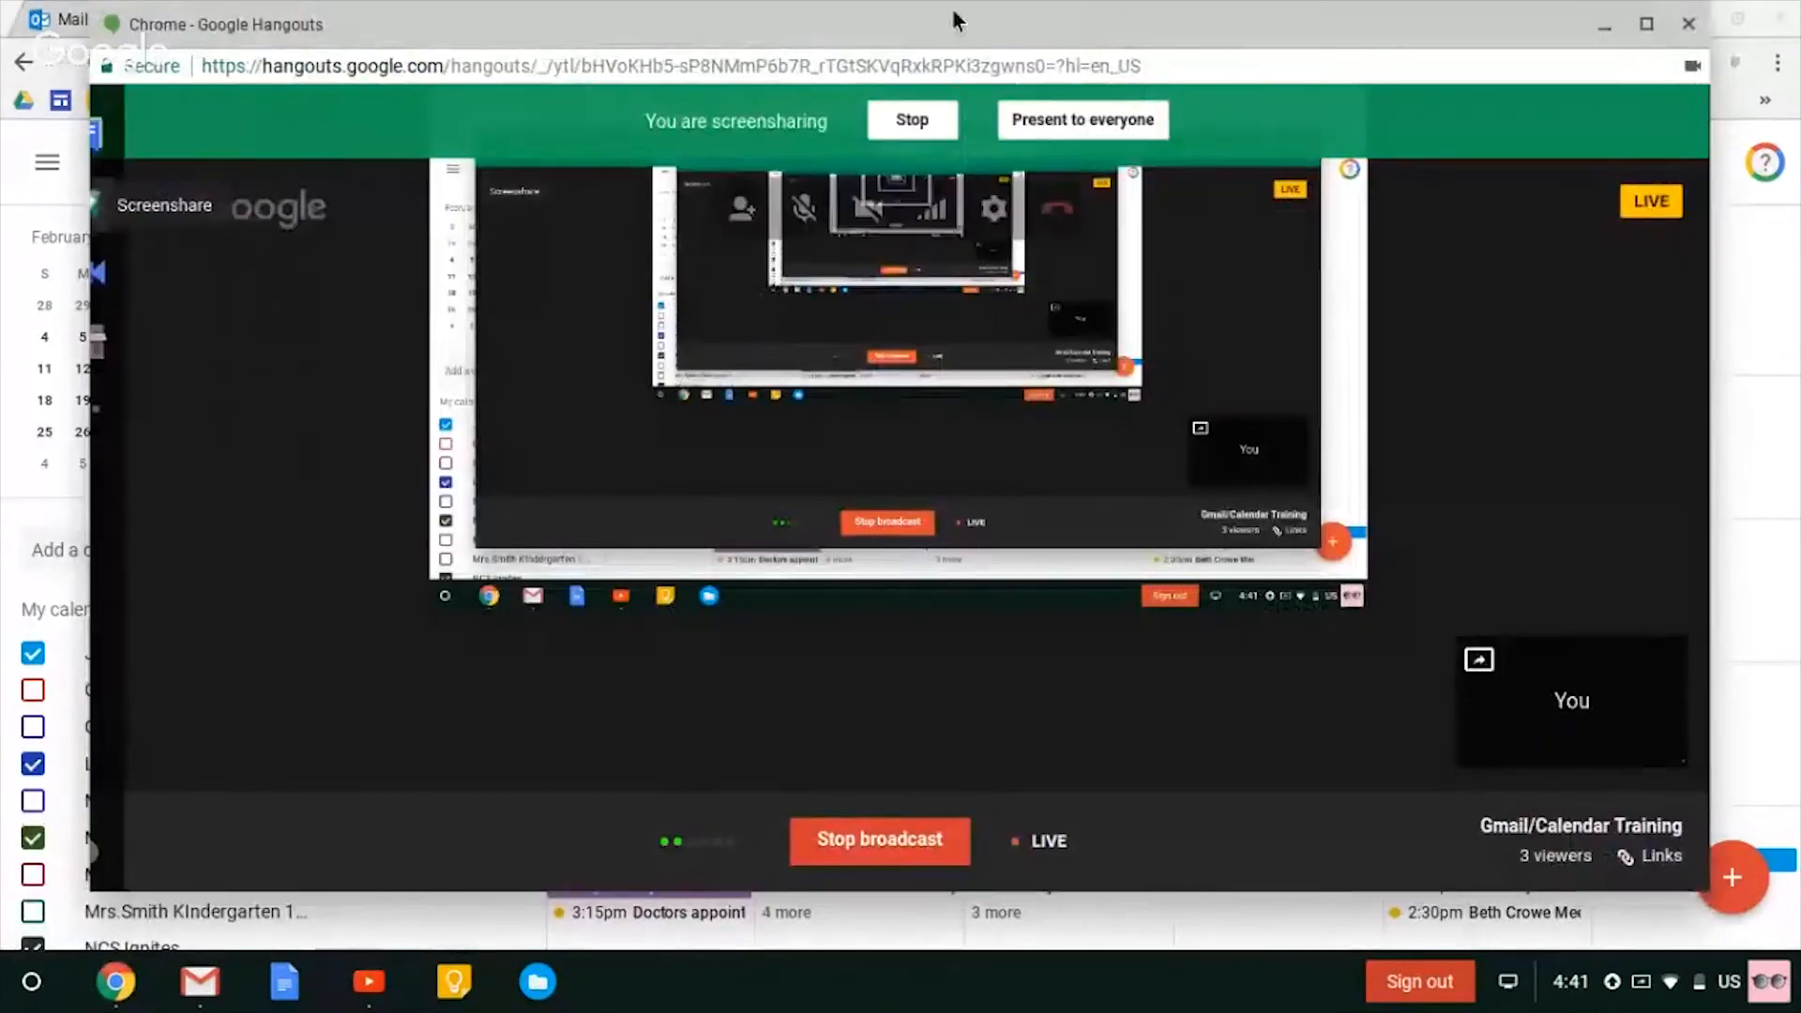
left_click(912, 122)
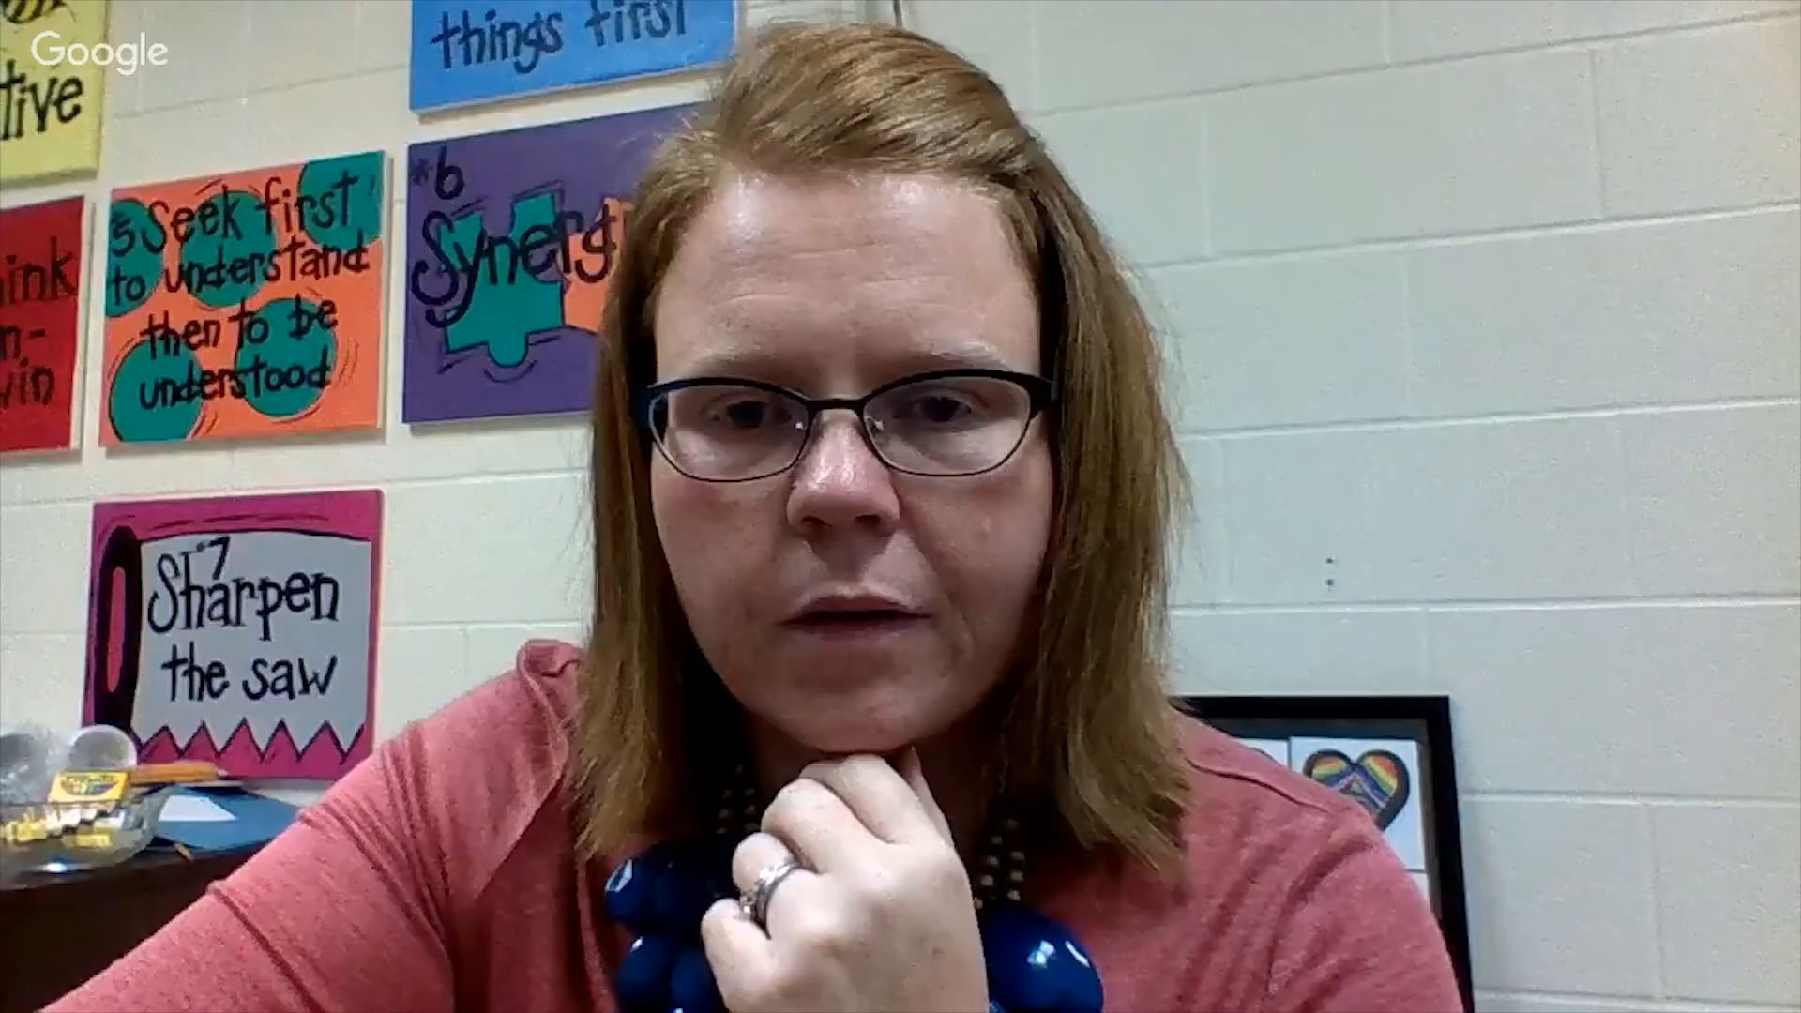
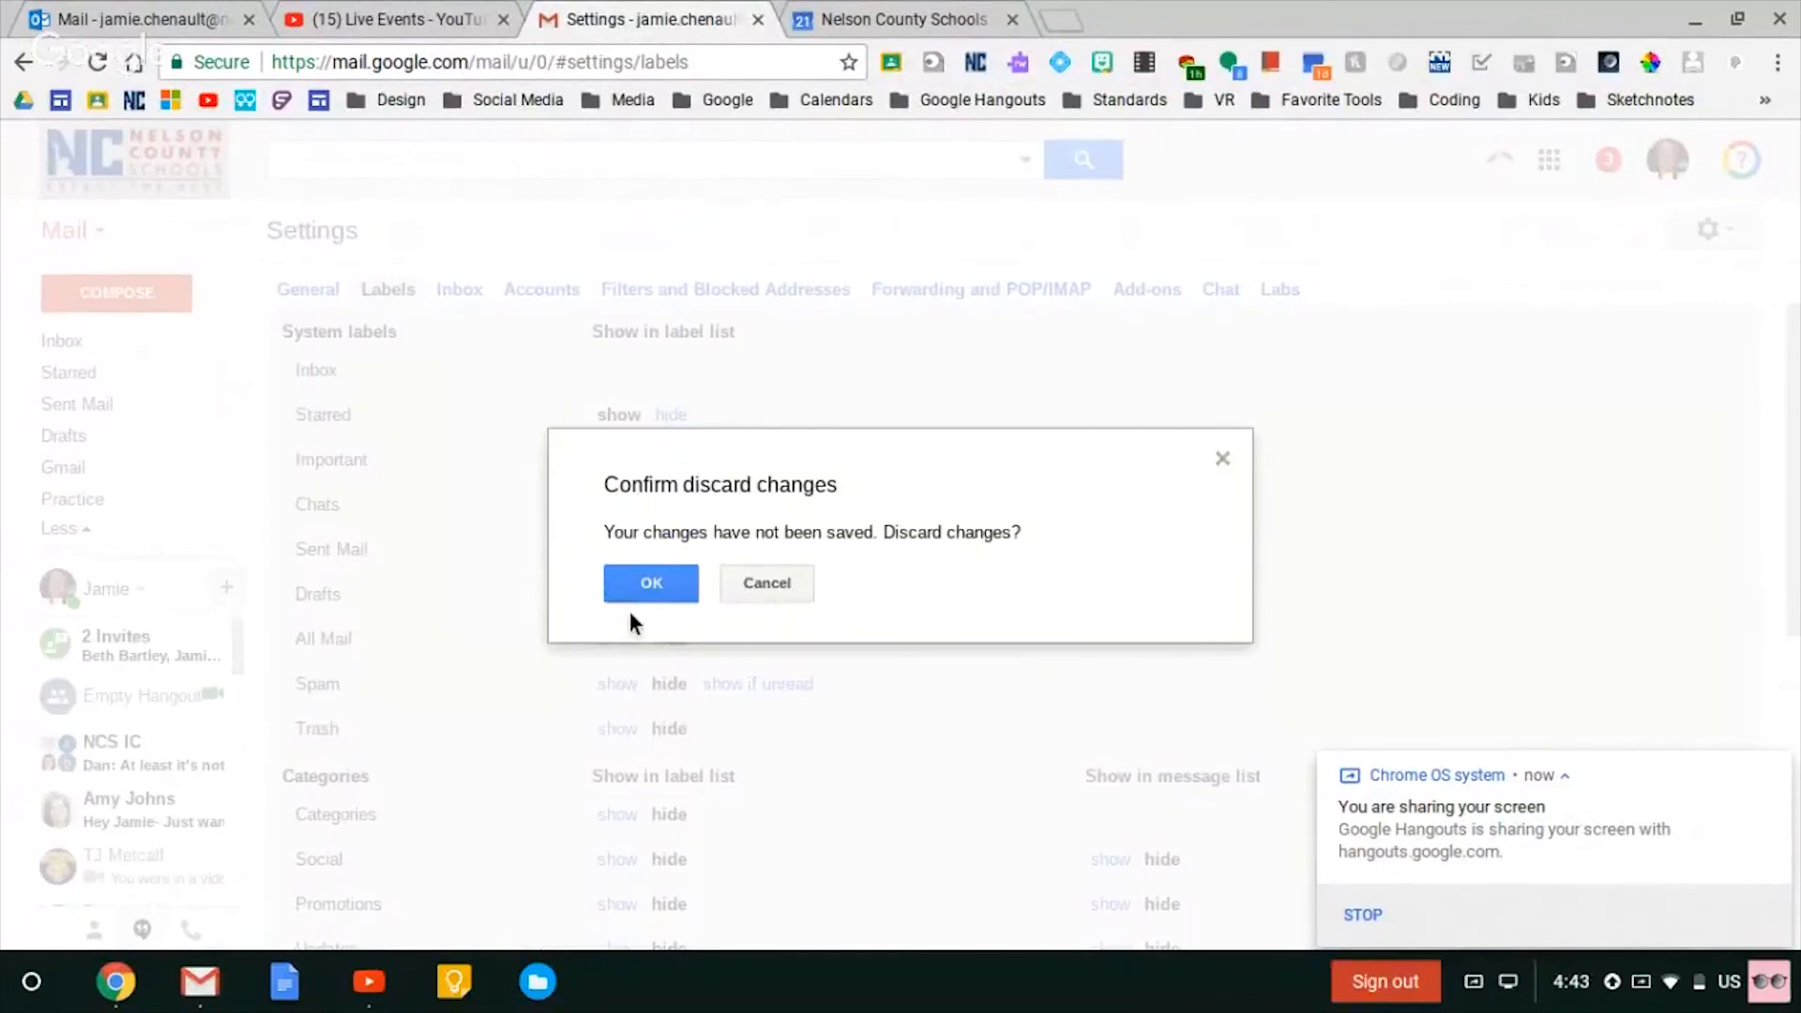
- Discard the unsaved Gmail settings changes, then check the All Mail and Important folders
left_click(630, 592)
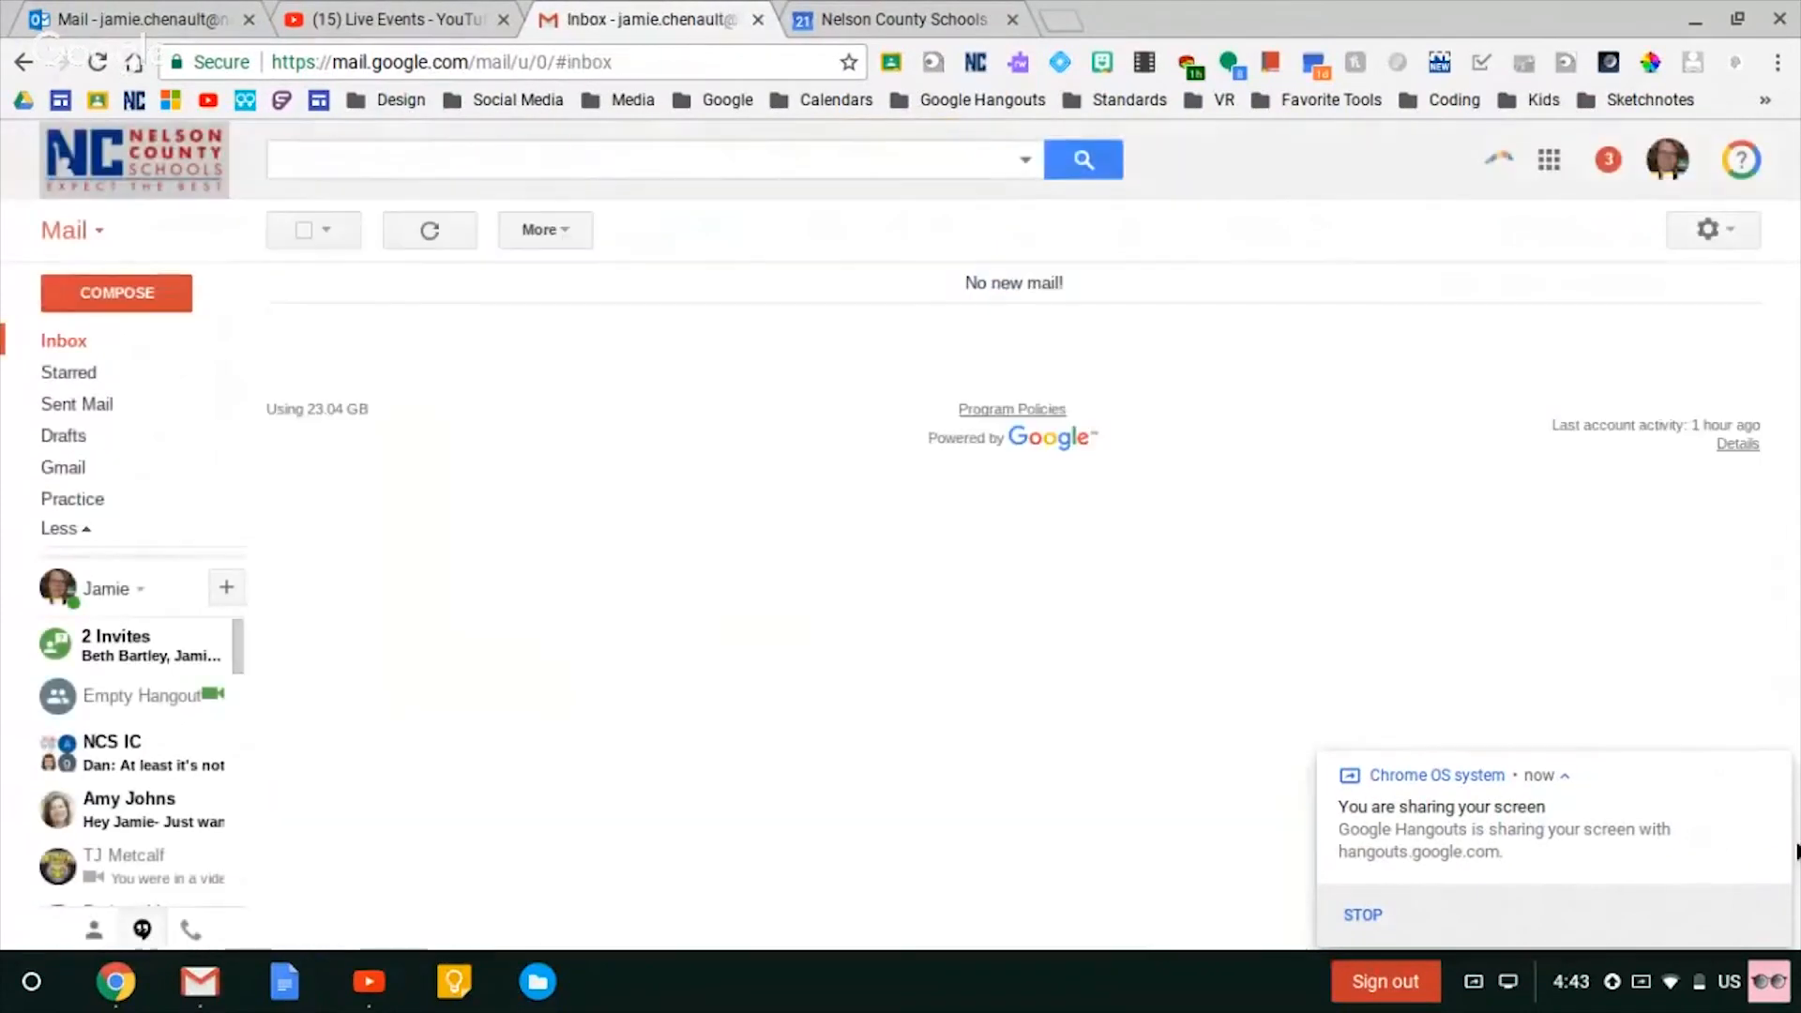
left_click(1771, 776)
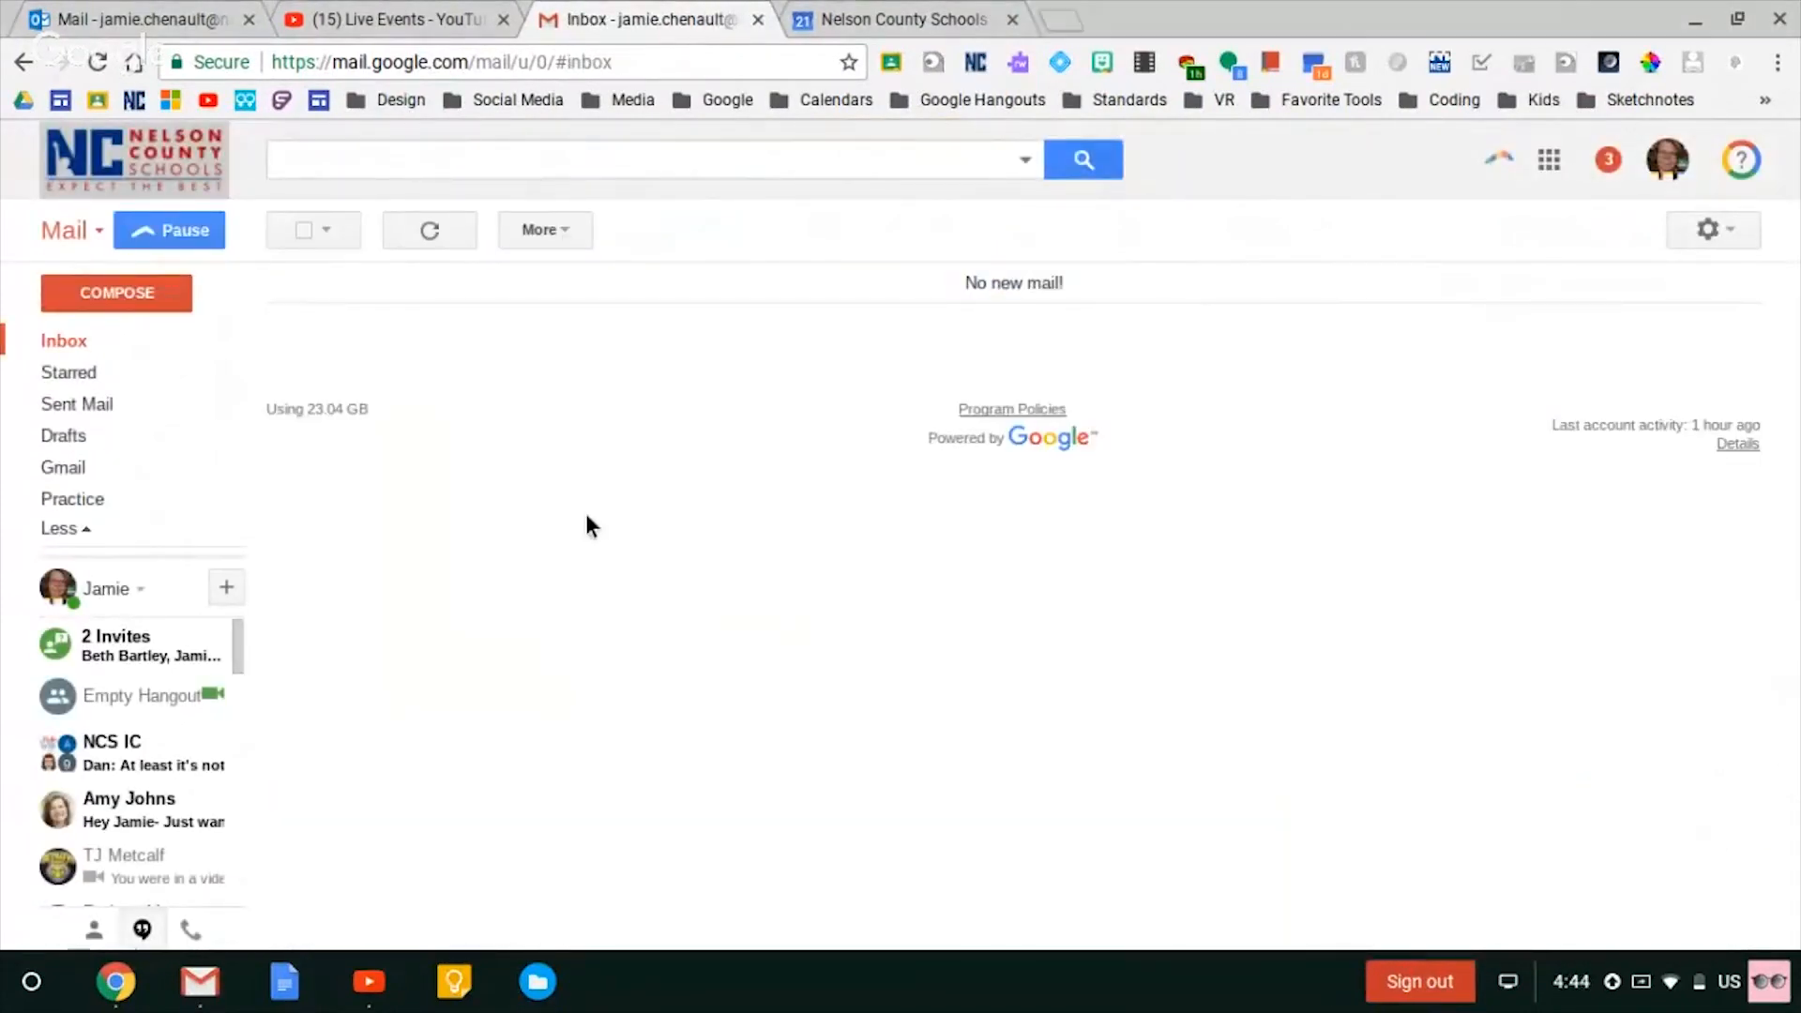
mouse_move(56, 517)
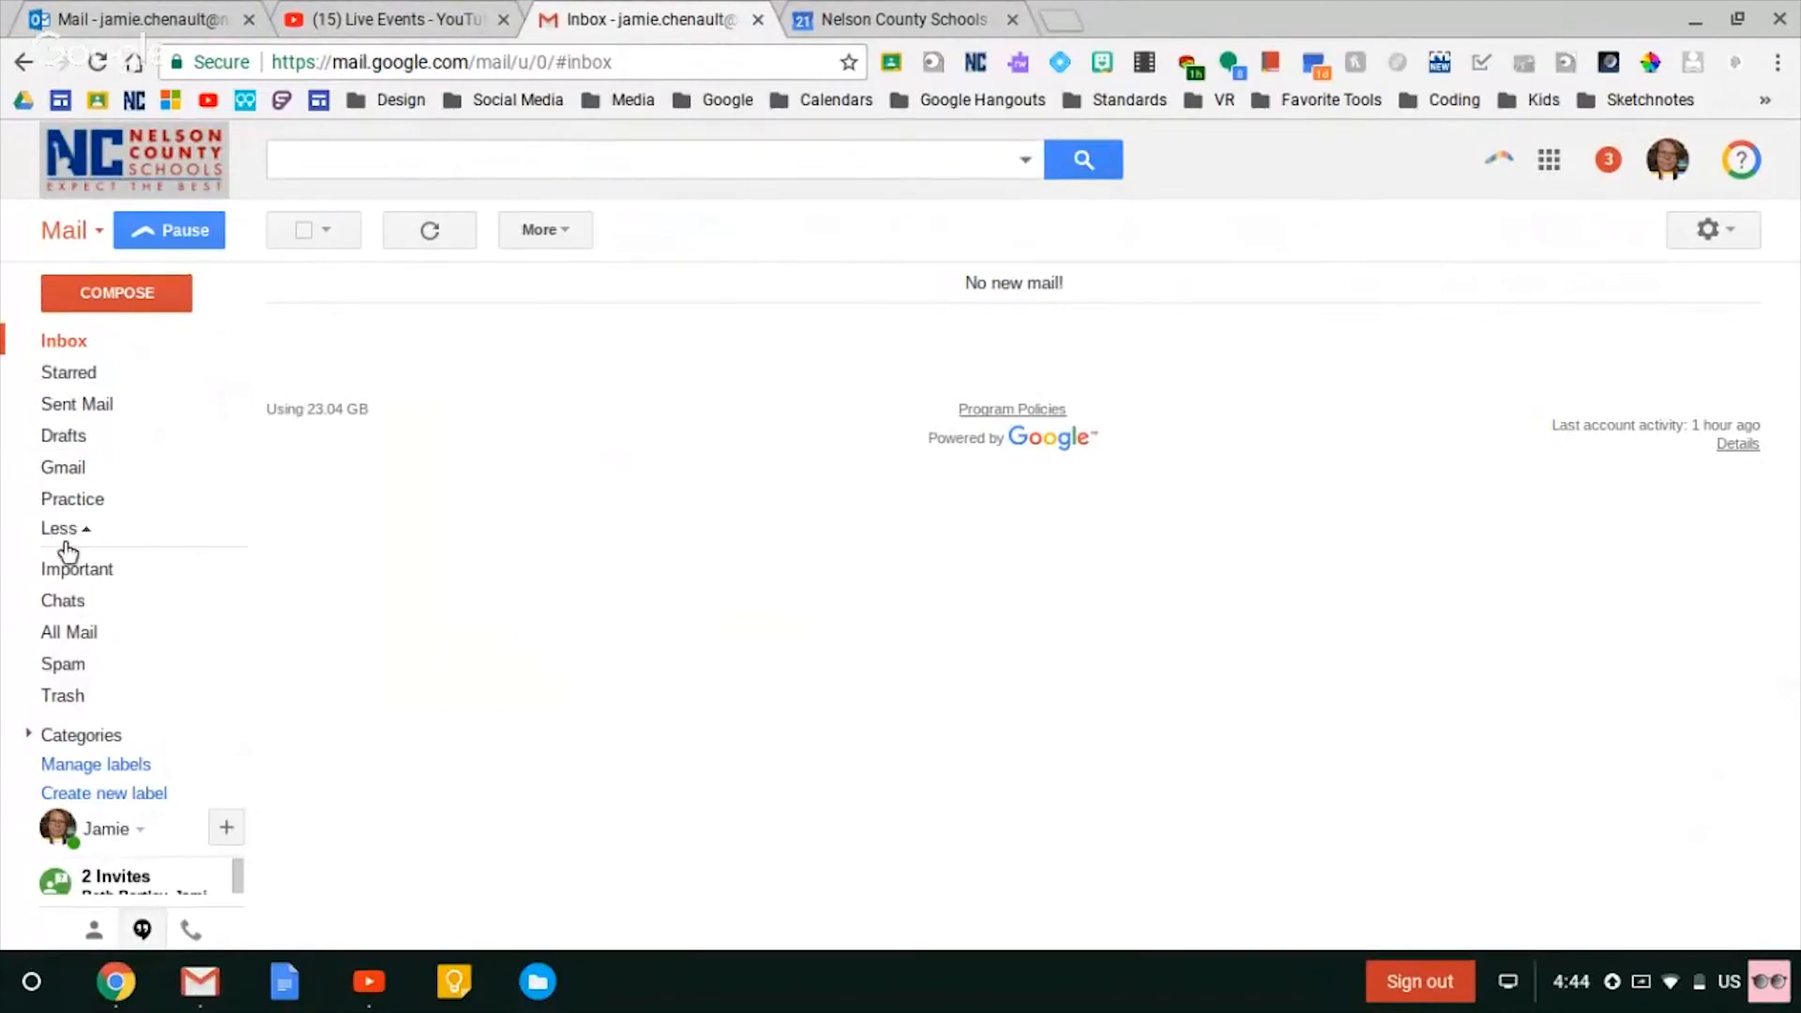
left_click(66, 634)
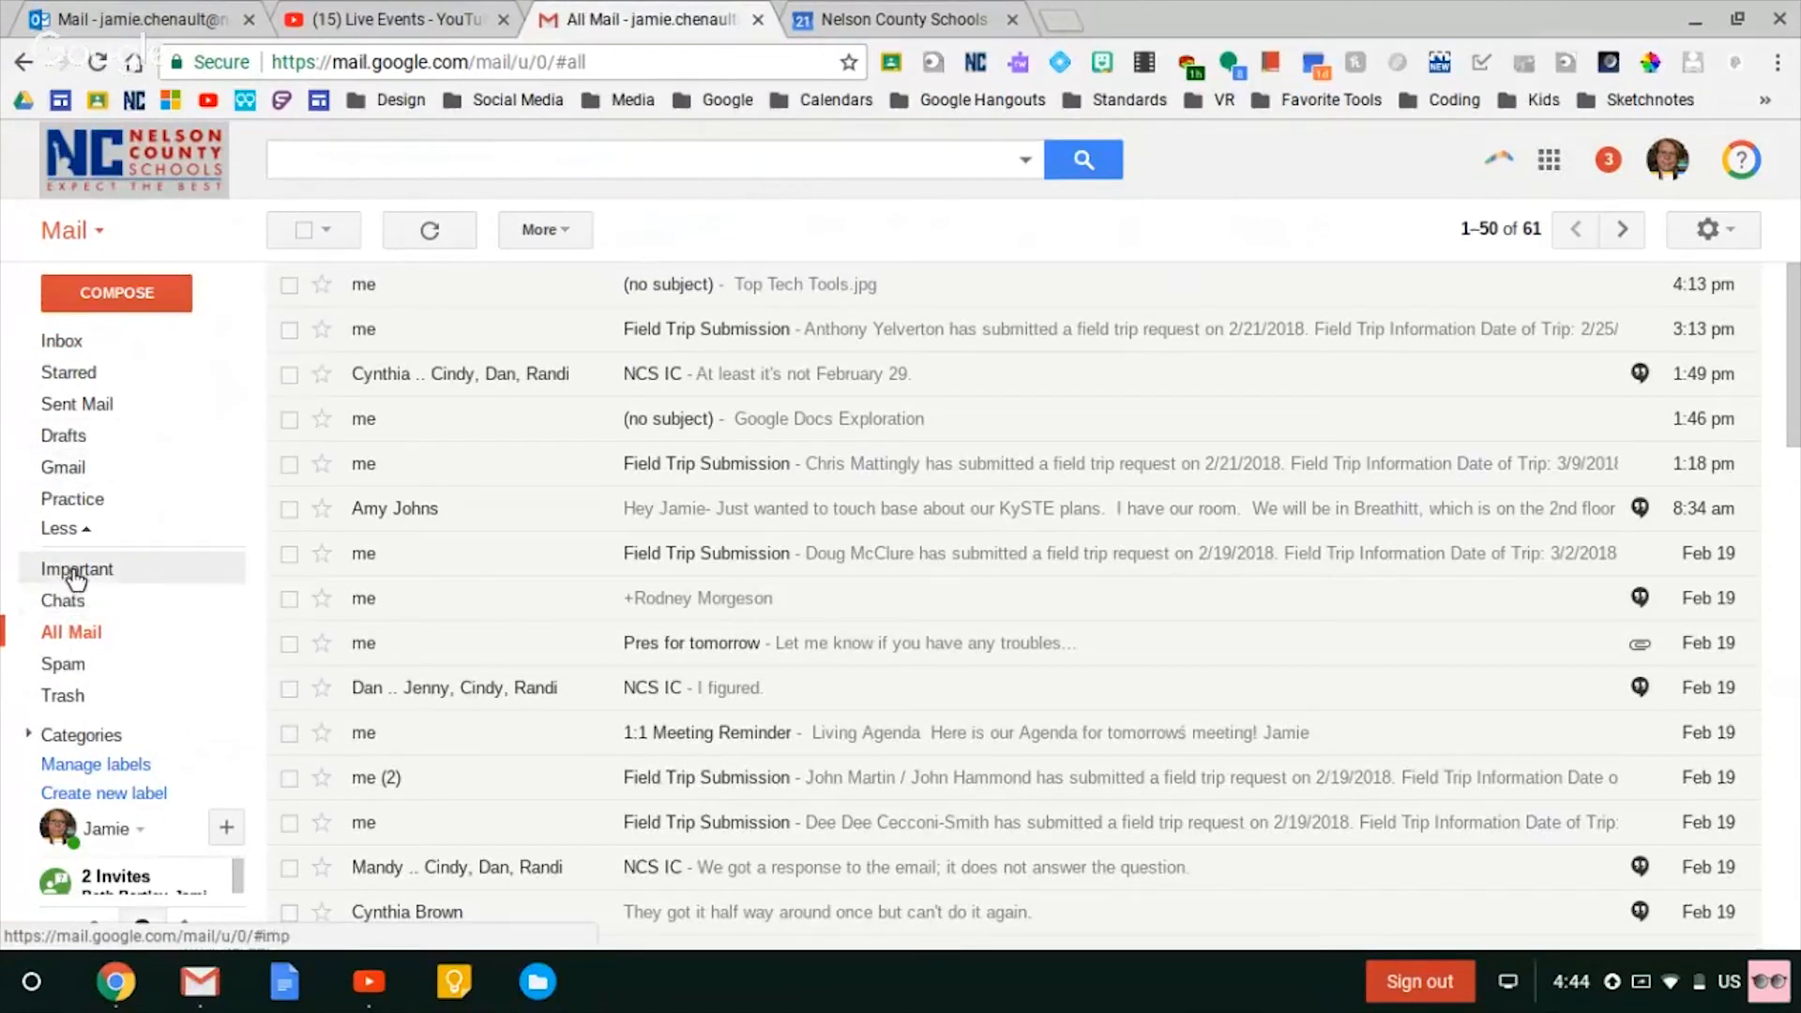
left_click(77, 574)
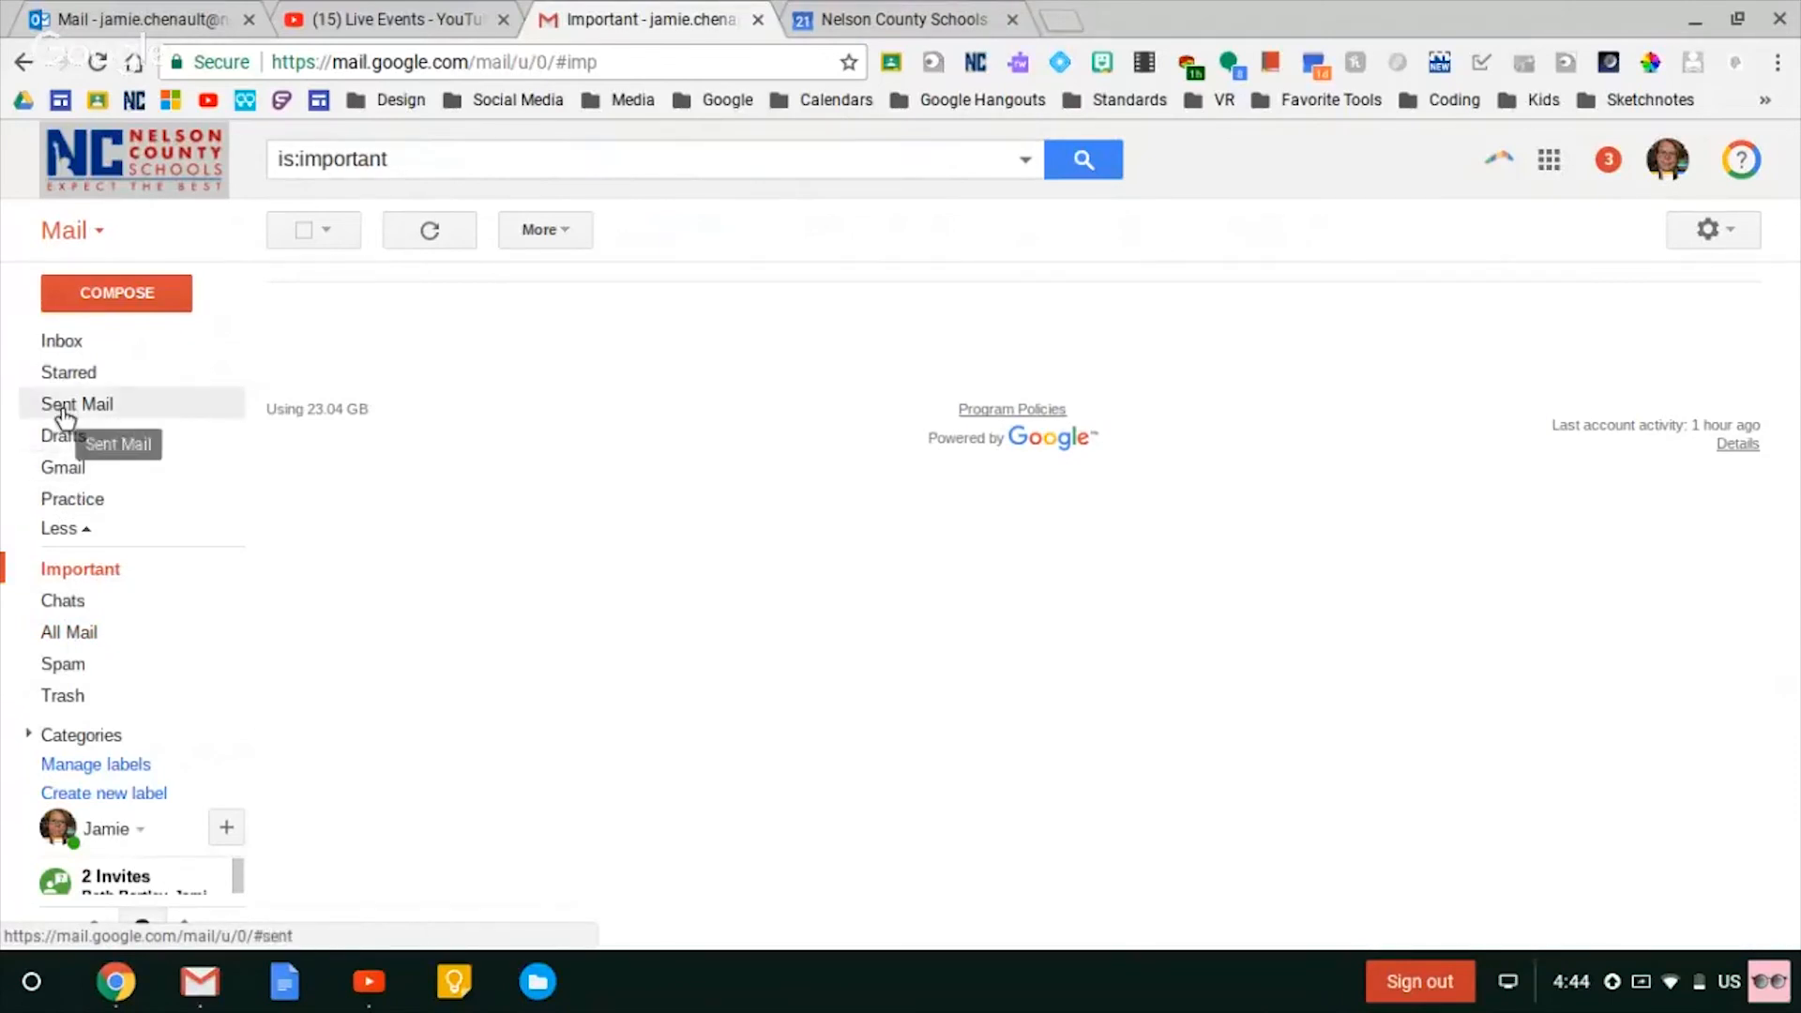
- Remove the Practice label from both Gmail Team conversations and return to the Inbox
left_click(72, 499)
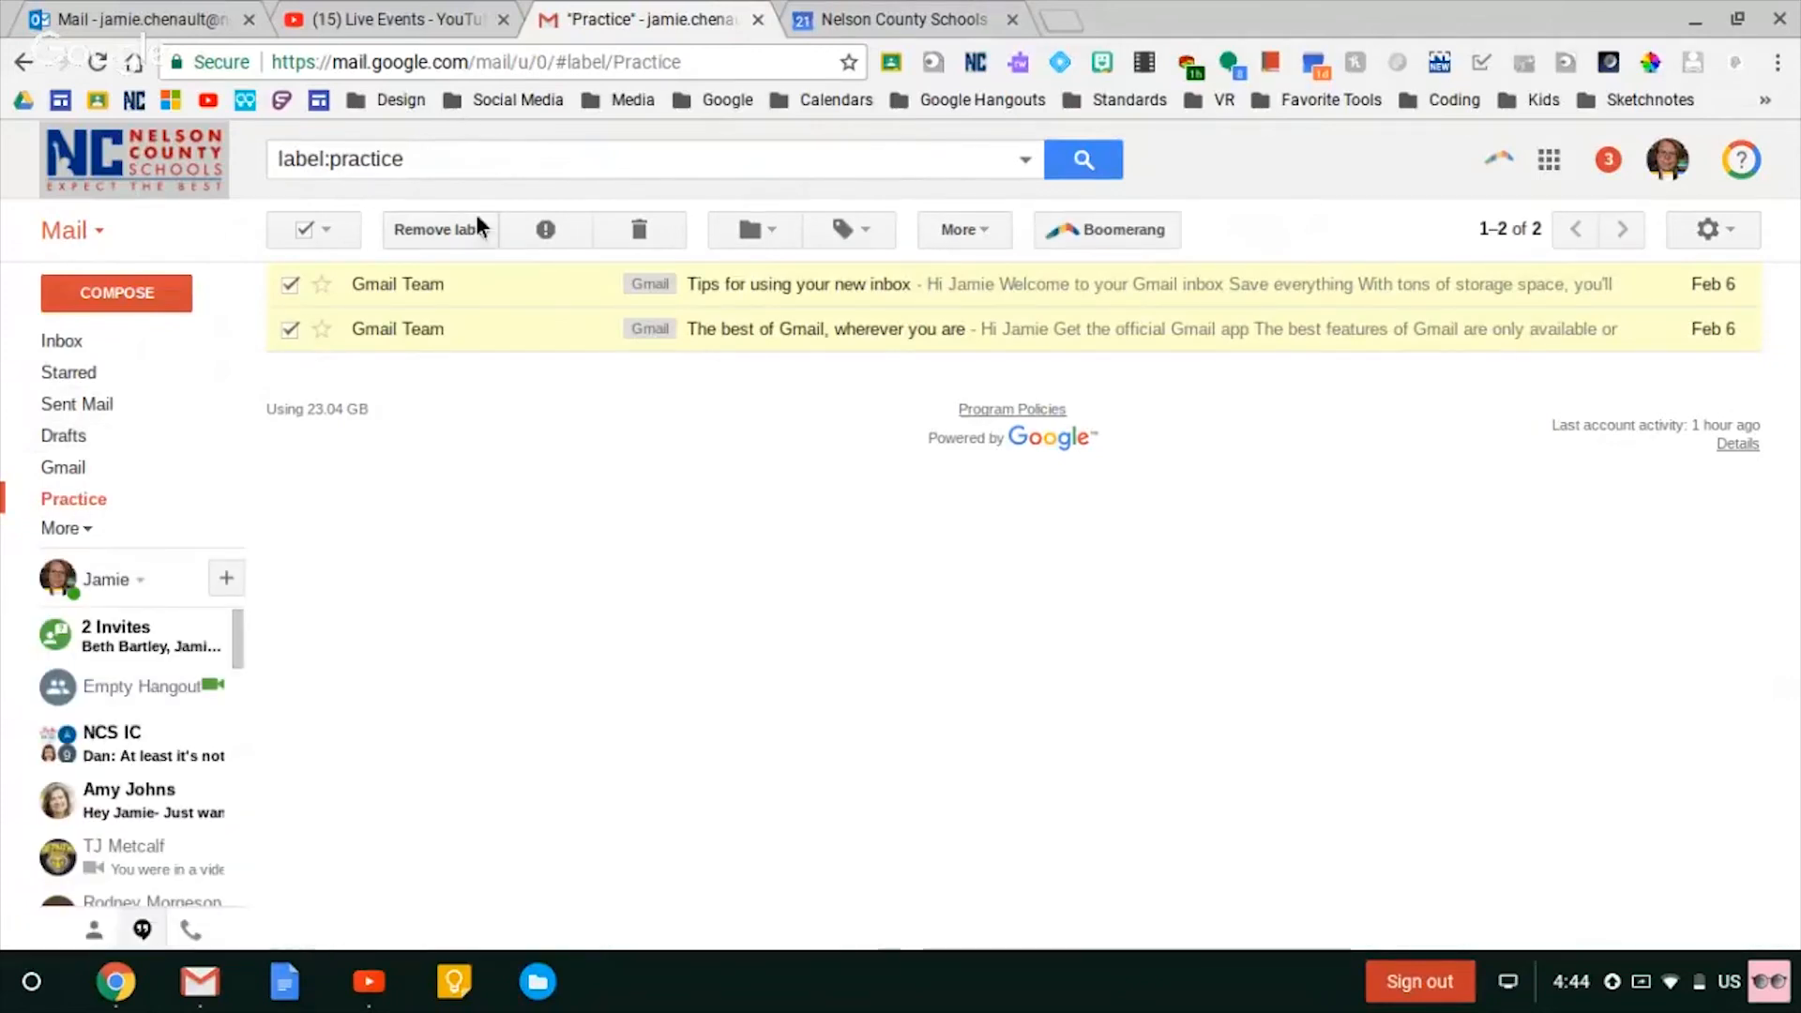
left_click(453, 229)
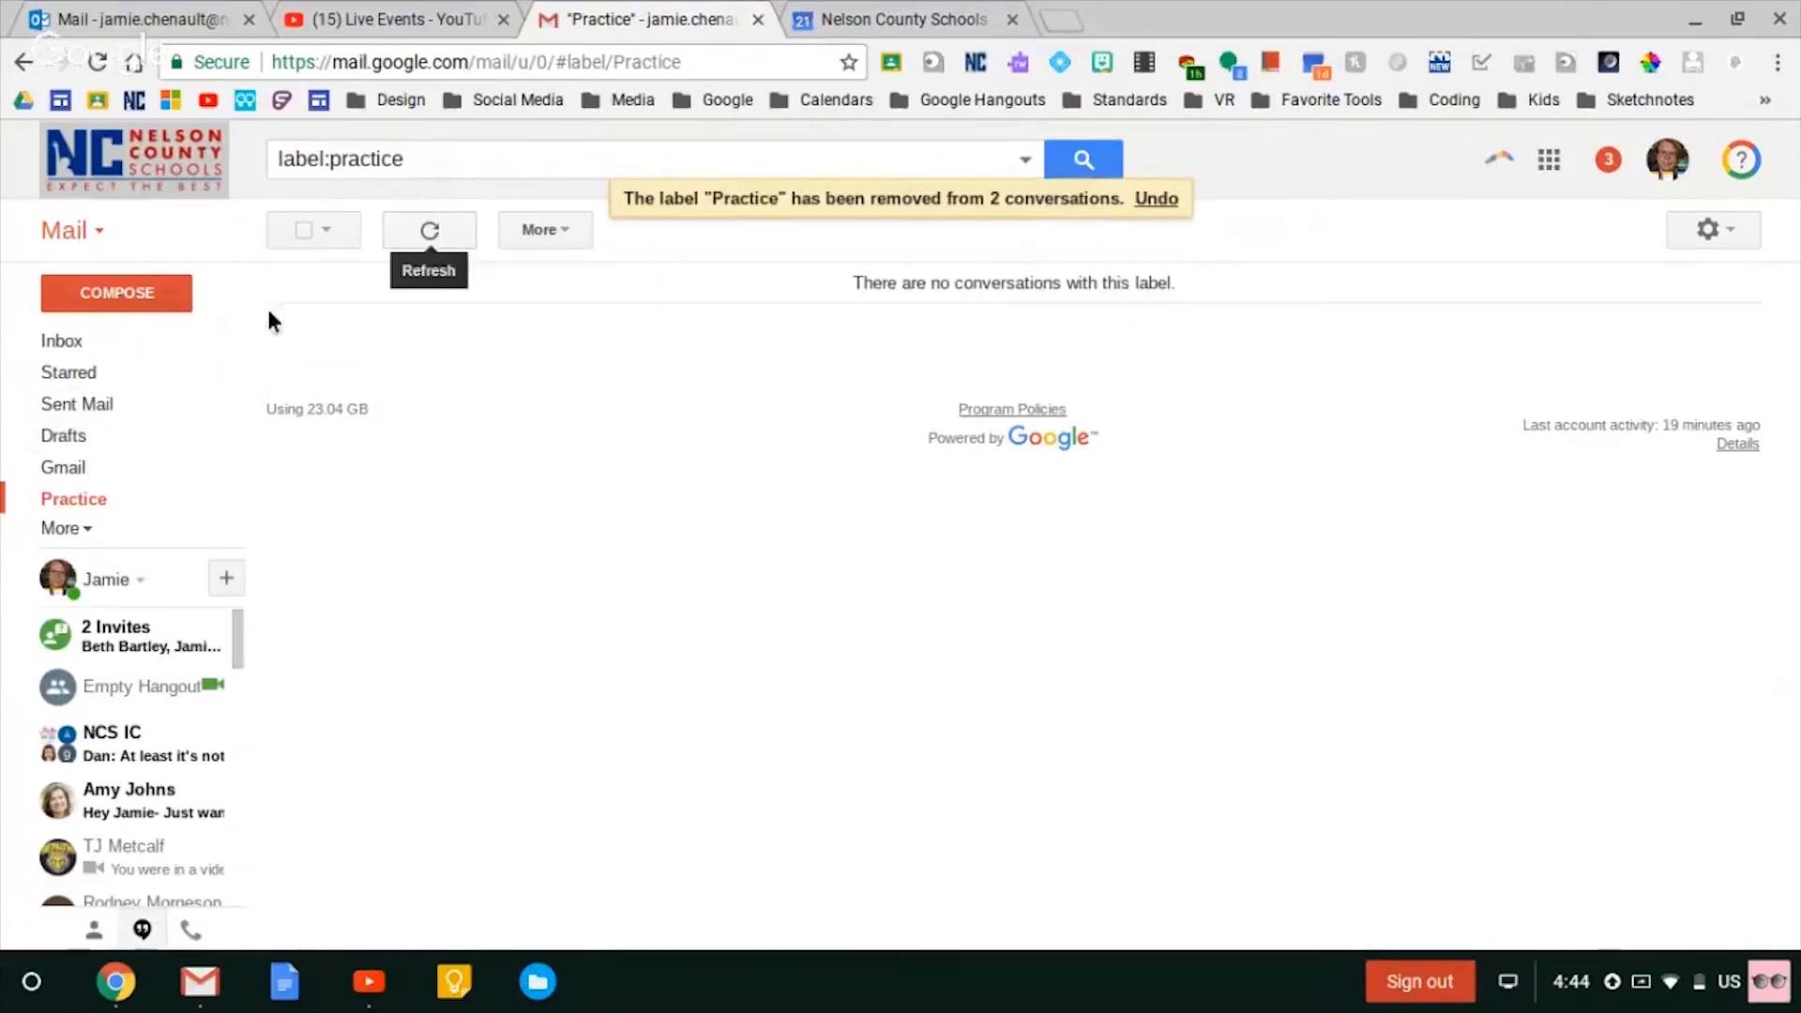
left_click(62, 342)
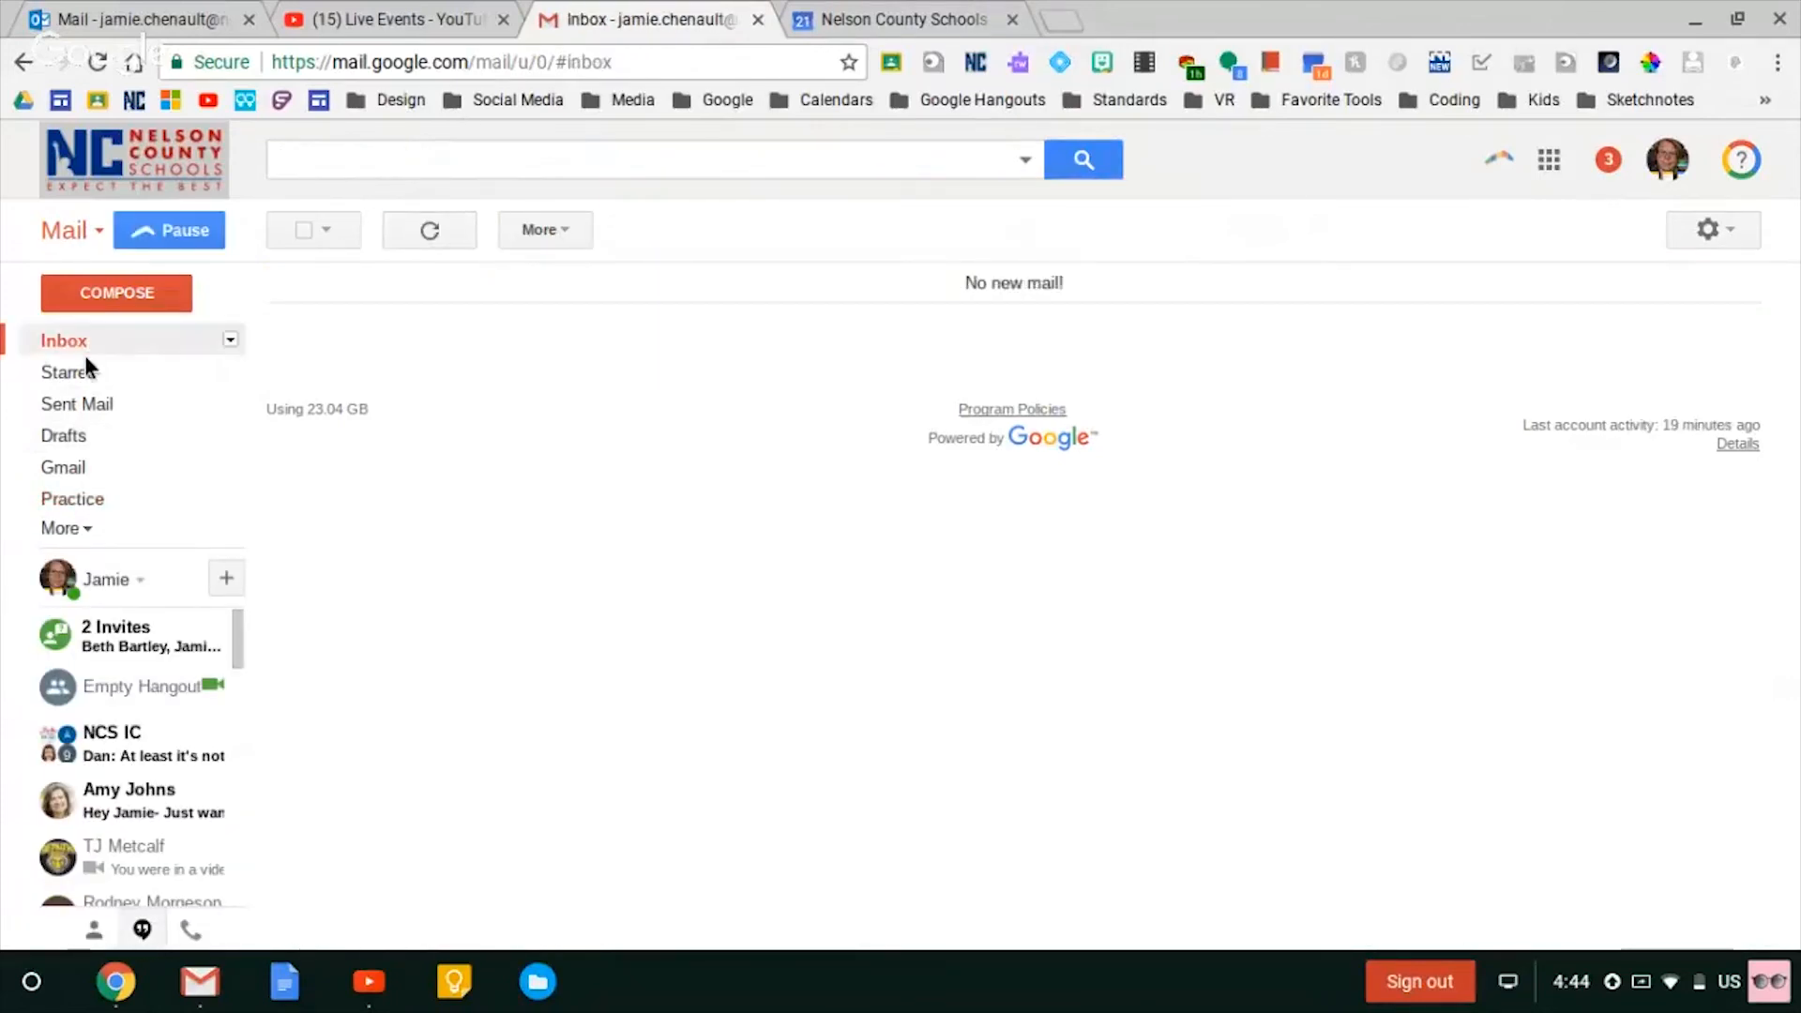
- Check Drafts, then select both conversations under the Gmail label and move them to the Inbox
left_click(67, 438)
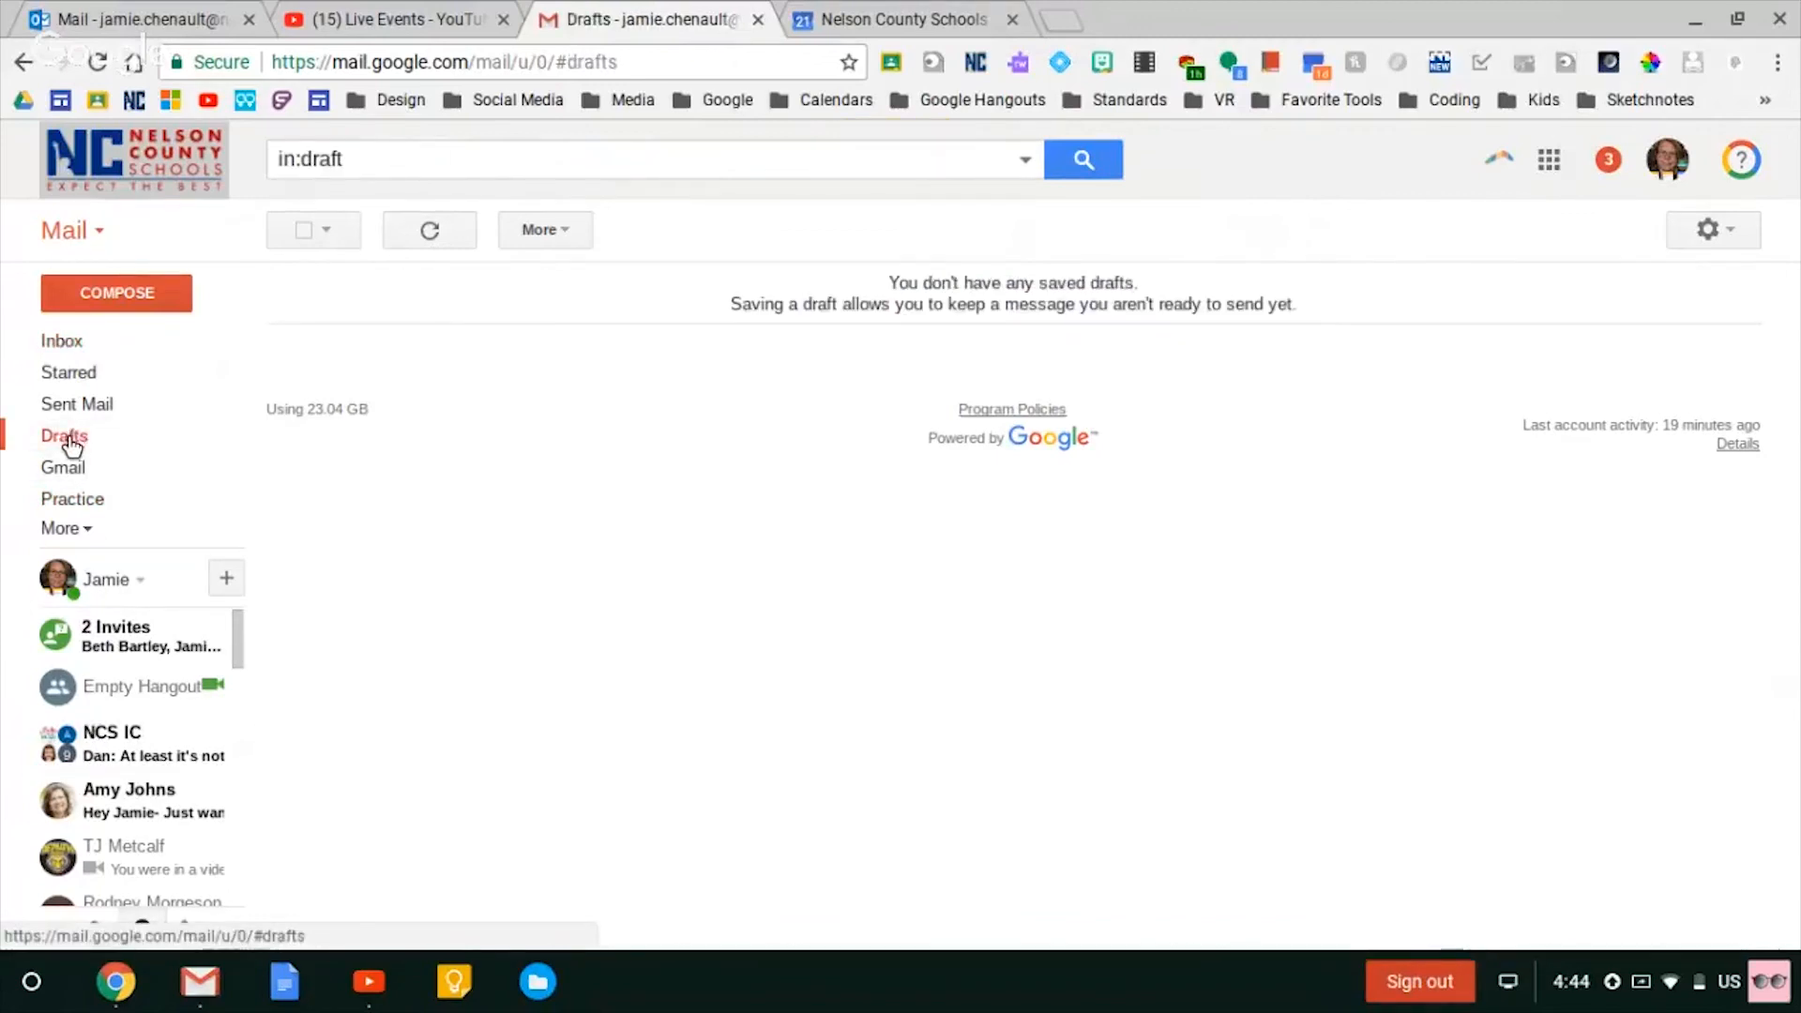
left_click(66, 467)
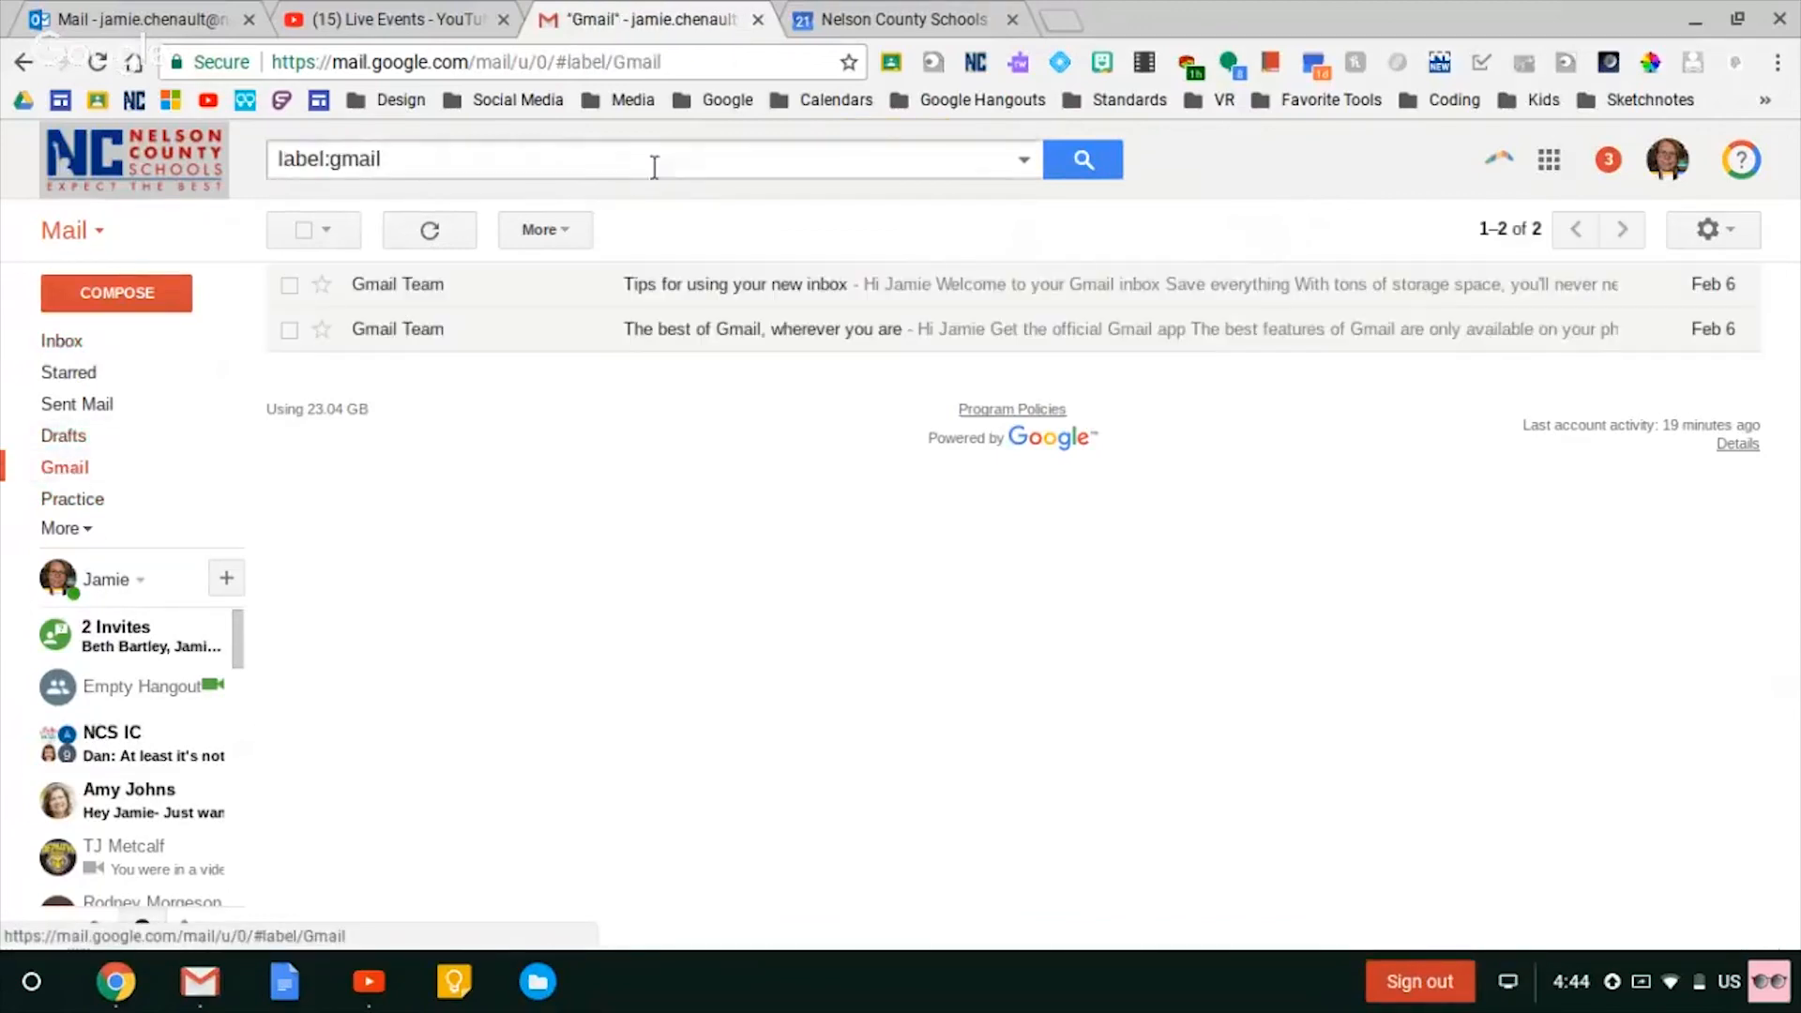
left_click(302, 236)
left_click(318, 278)
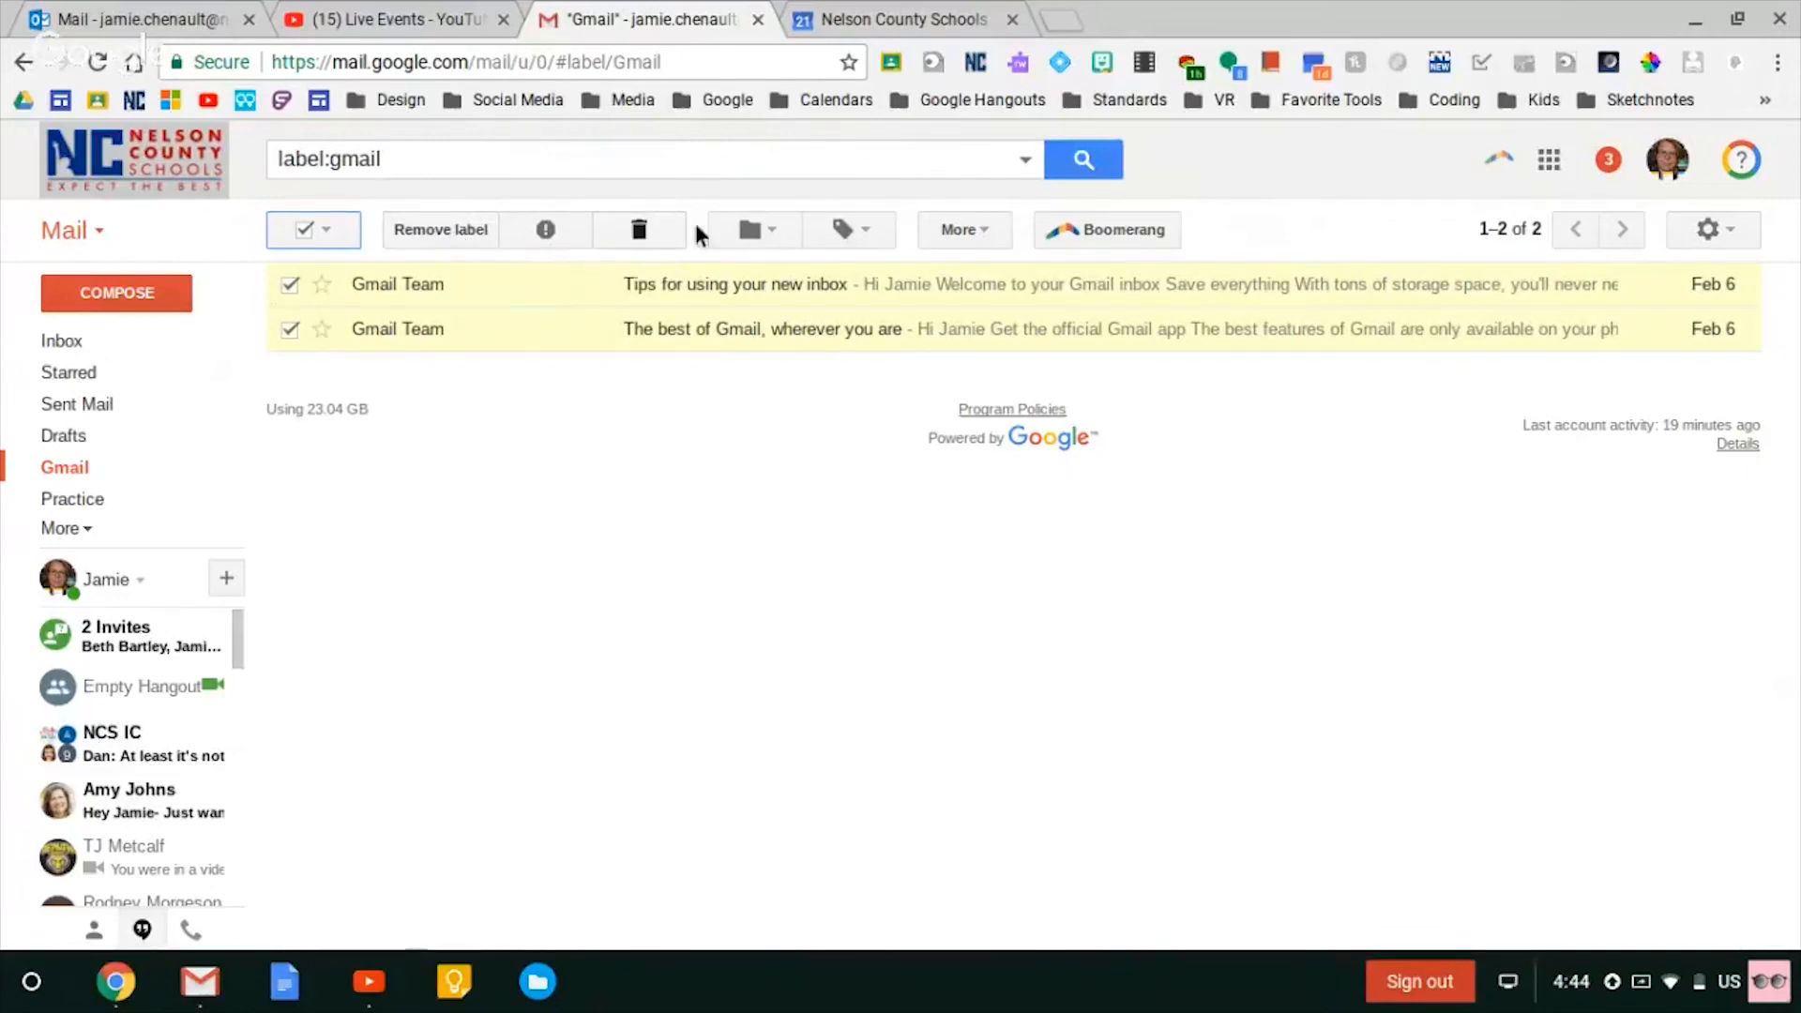
left_click(750, 229)
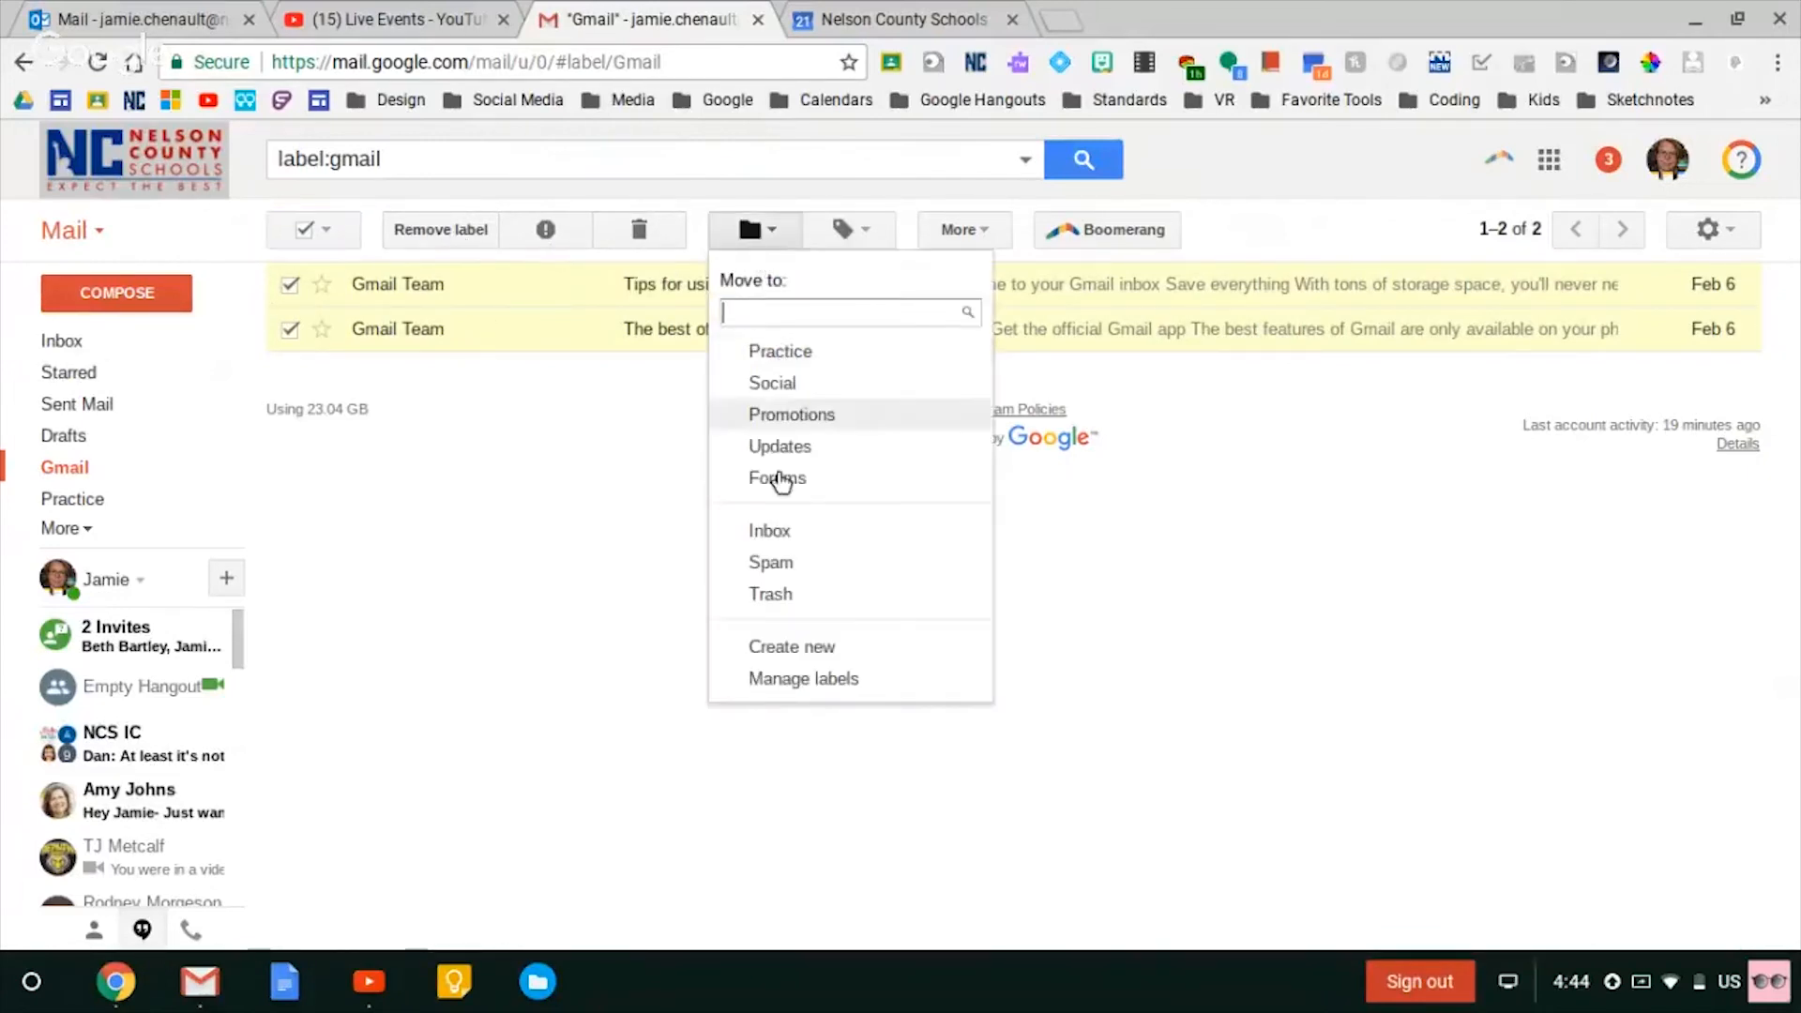
left_click(770, 530)
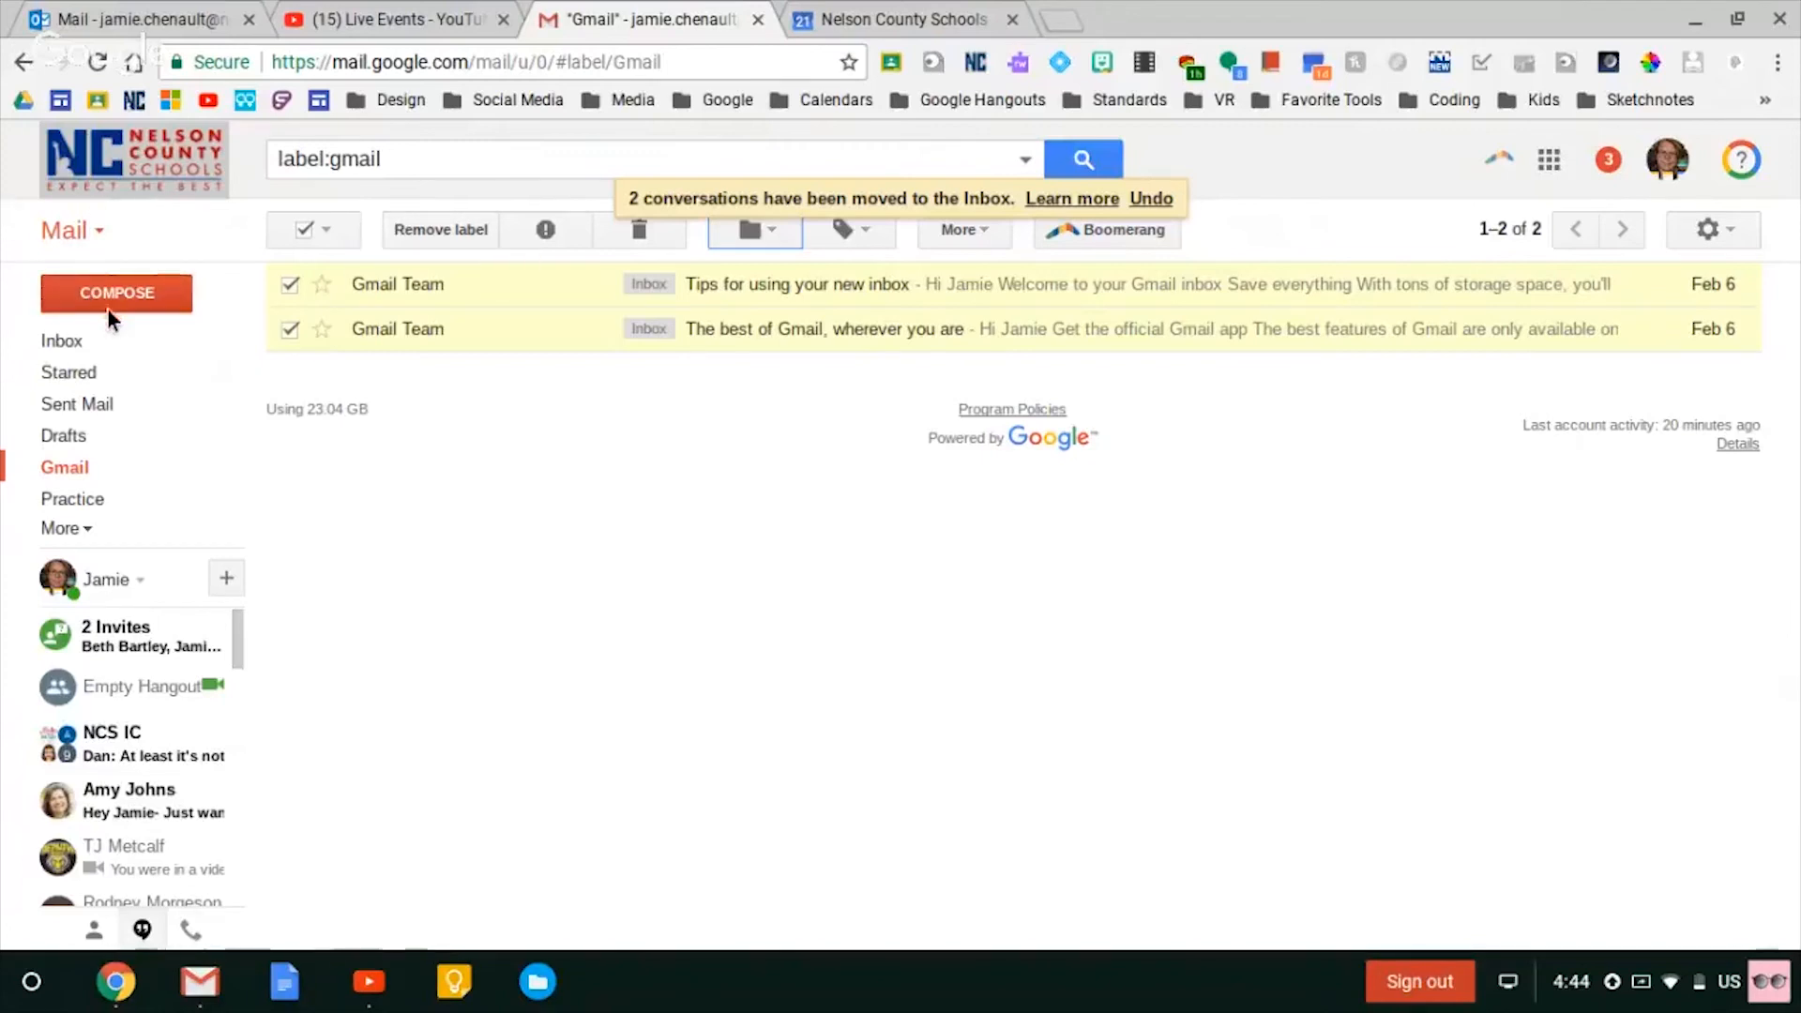
- Archive both Gmail Team conversations from the Inbox and expand the full folder list
left_click(62, 342)
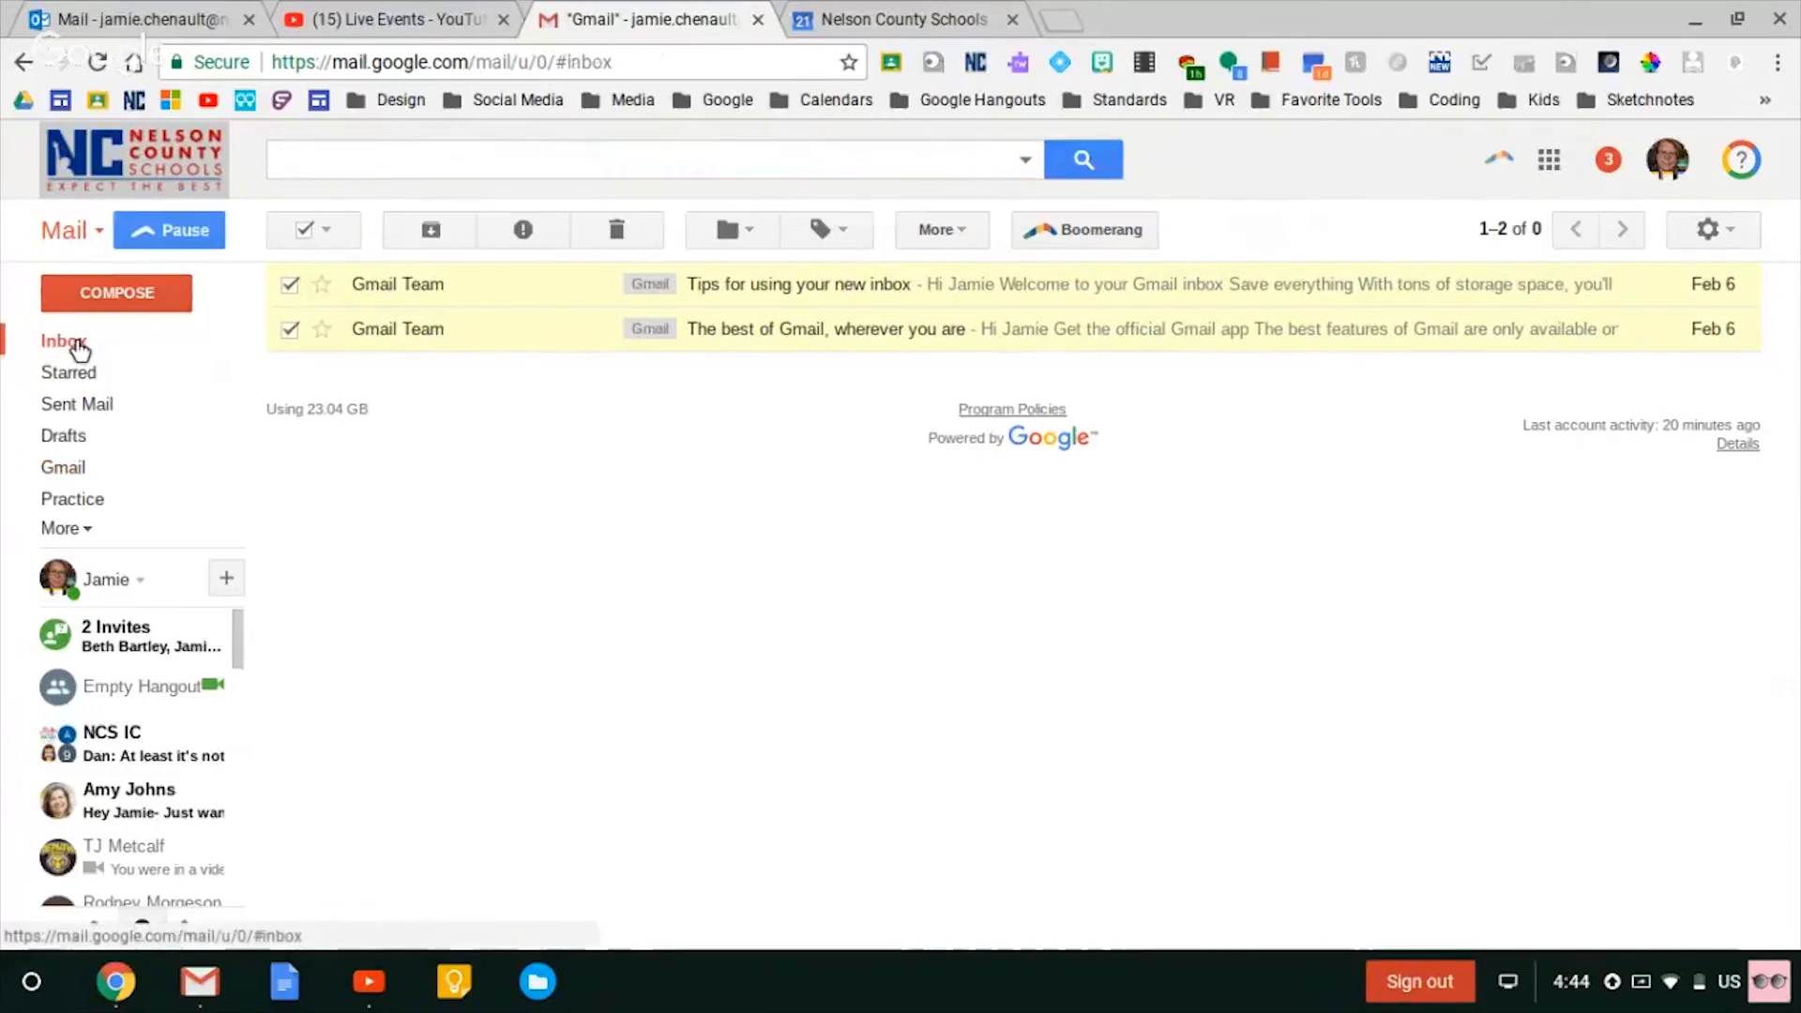
left_click(431, 231)
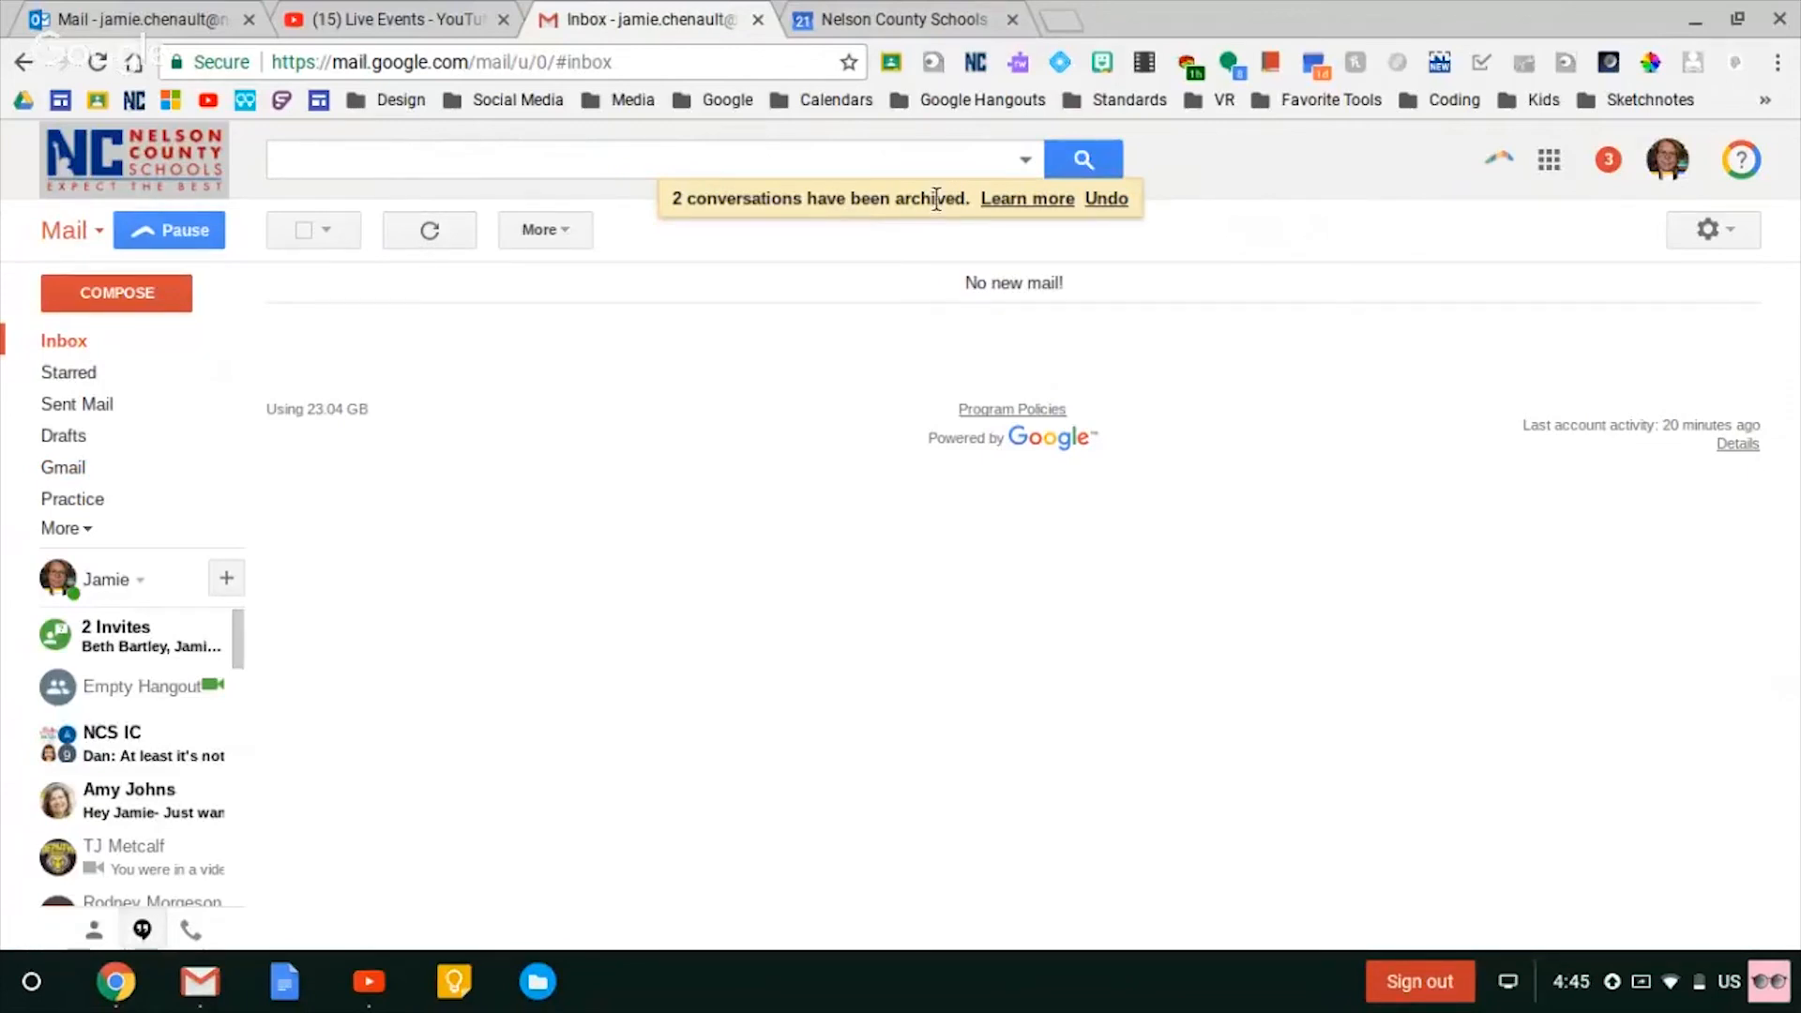
left_click(64, 528)
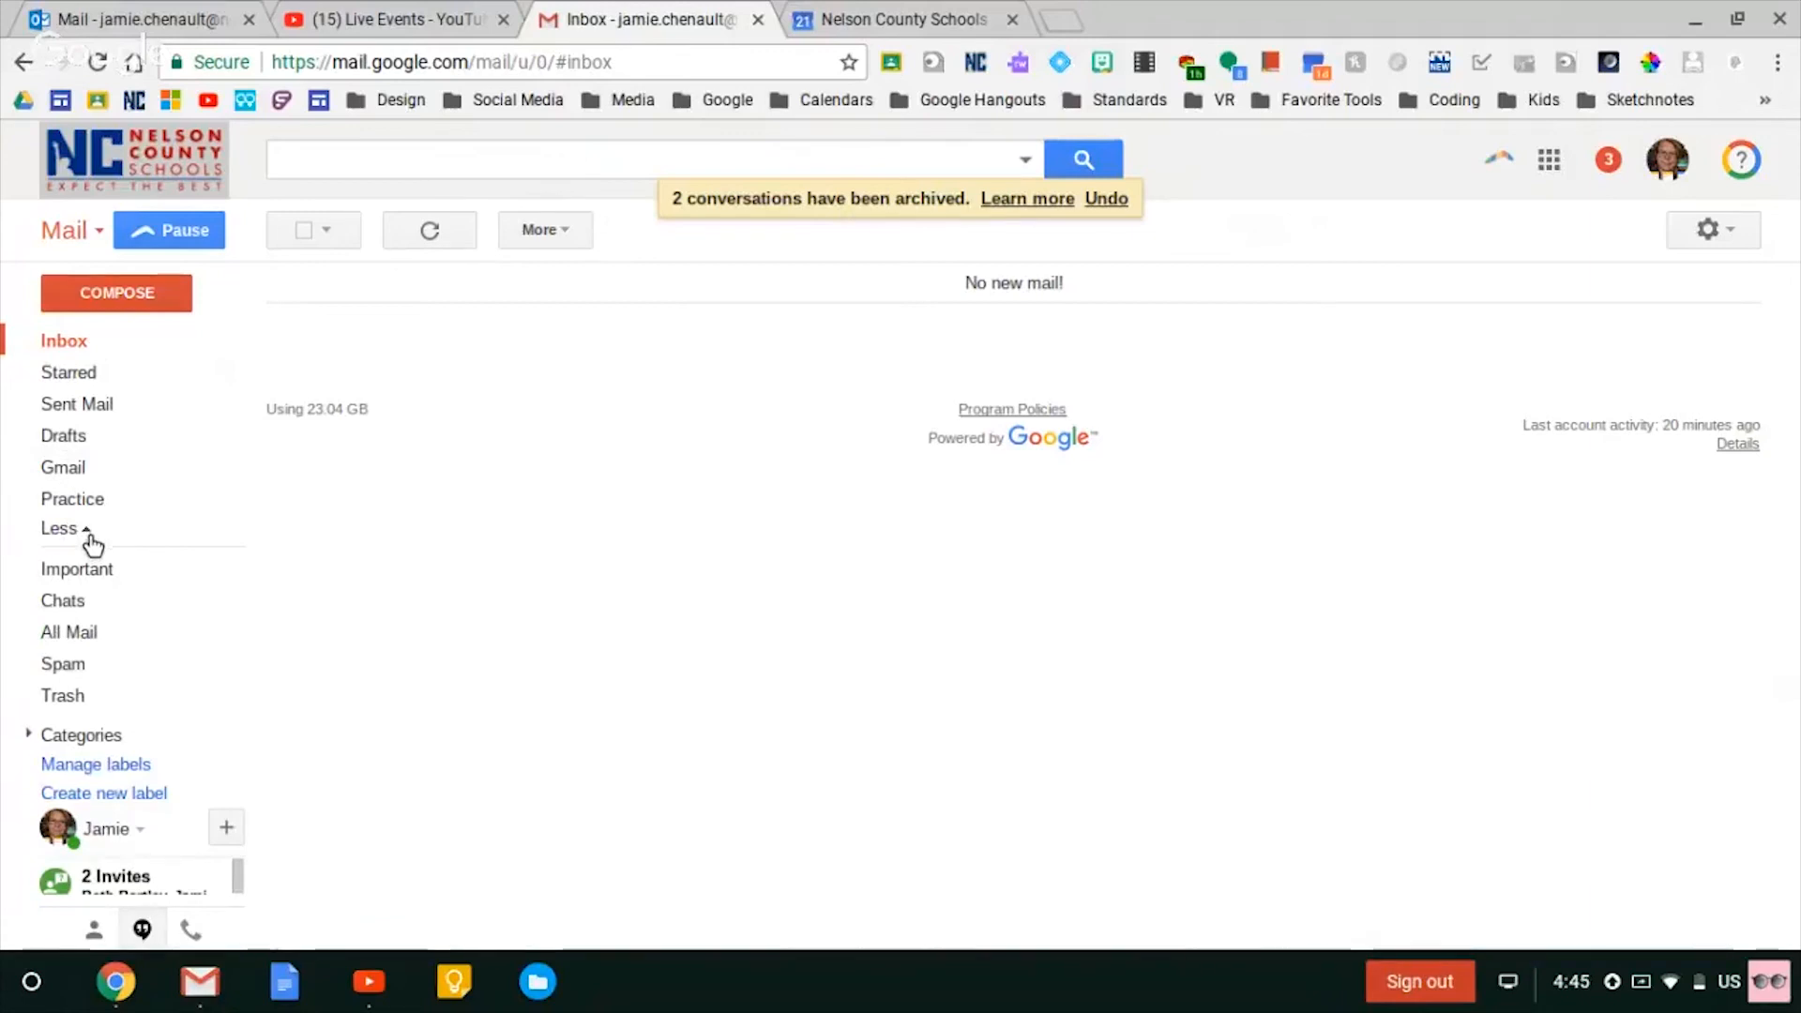
scroll(88, 647, "down", 3)
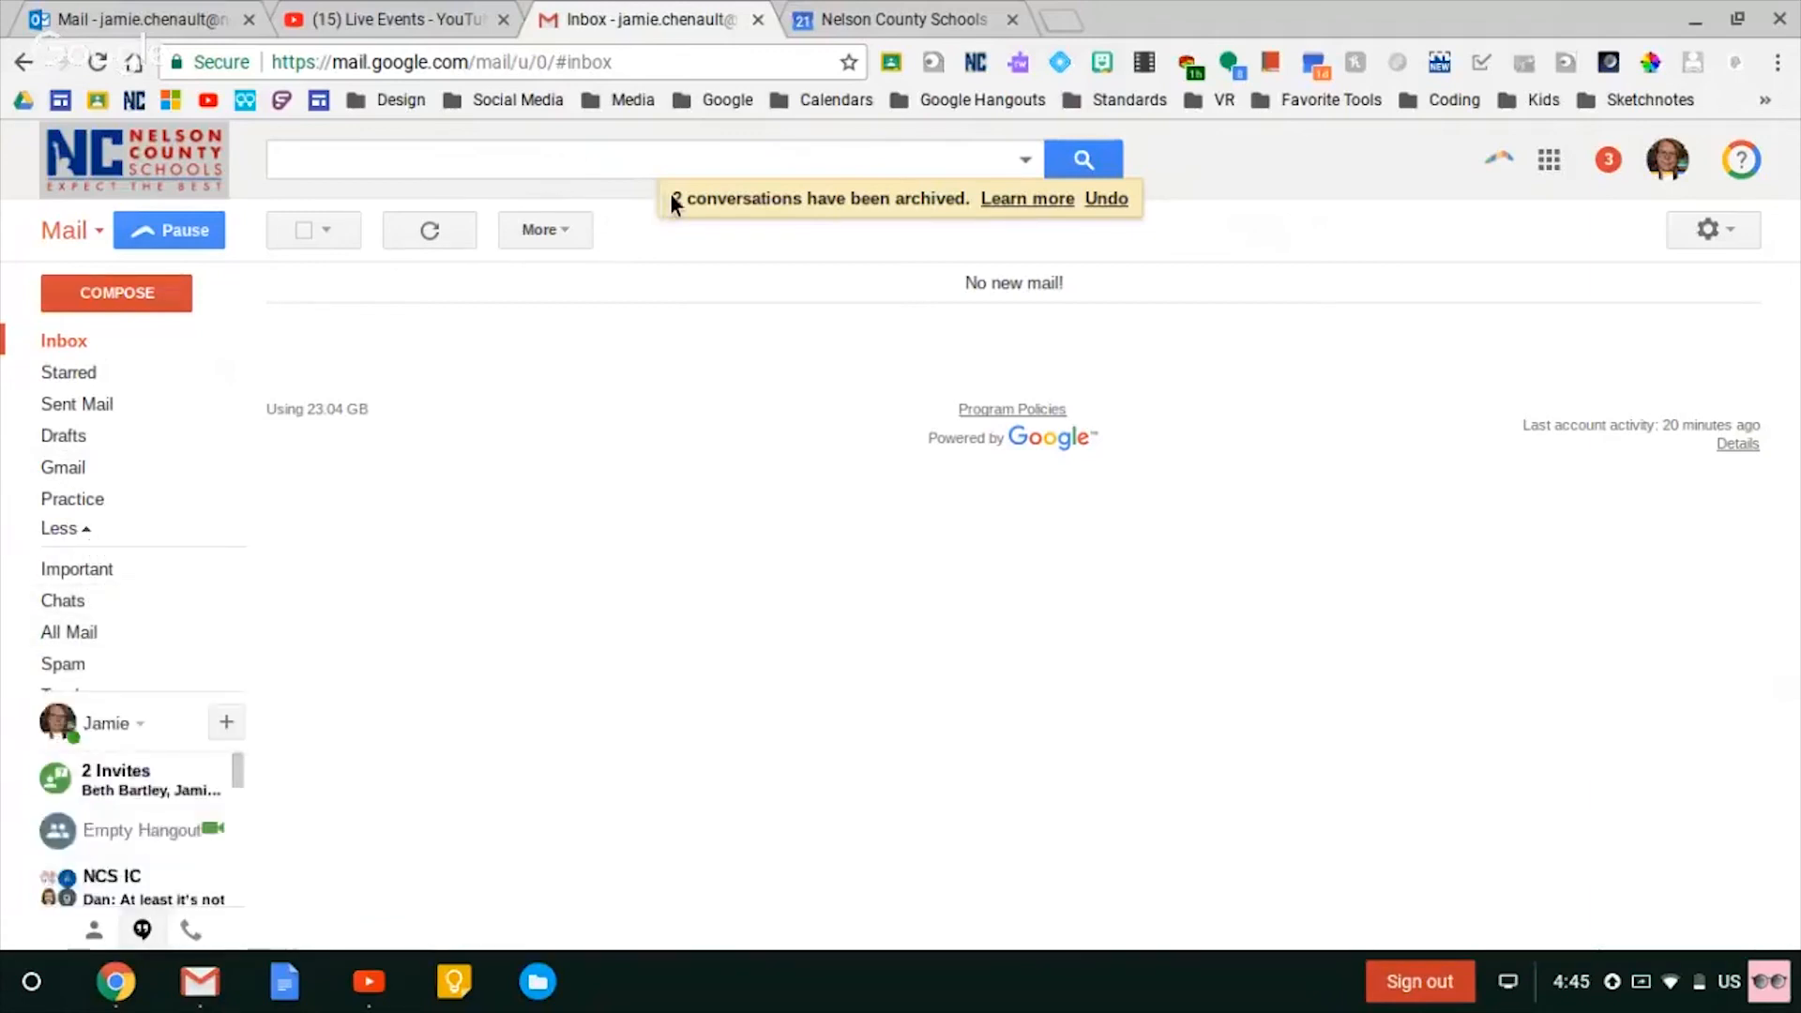
- Open the Gmail Help article on archiving and read how to search for archived messages
left_click(1018, 201)
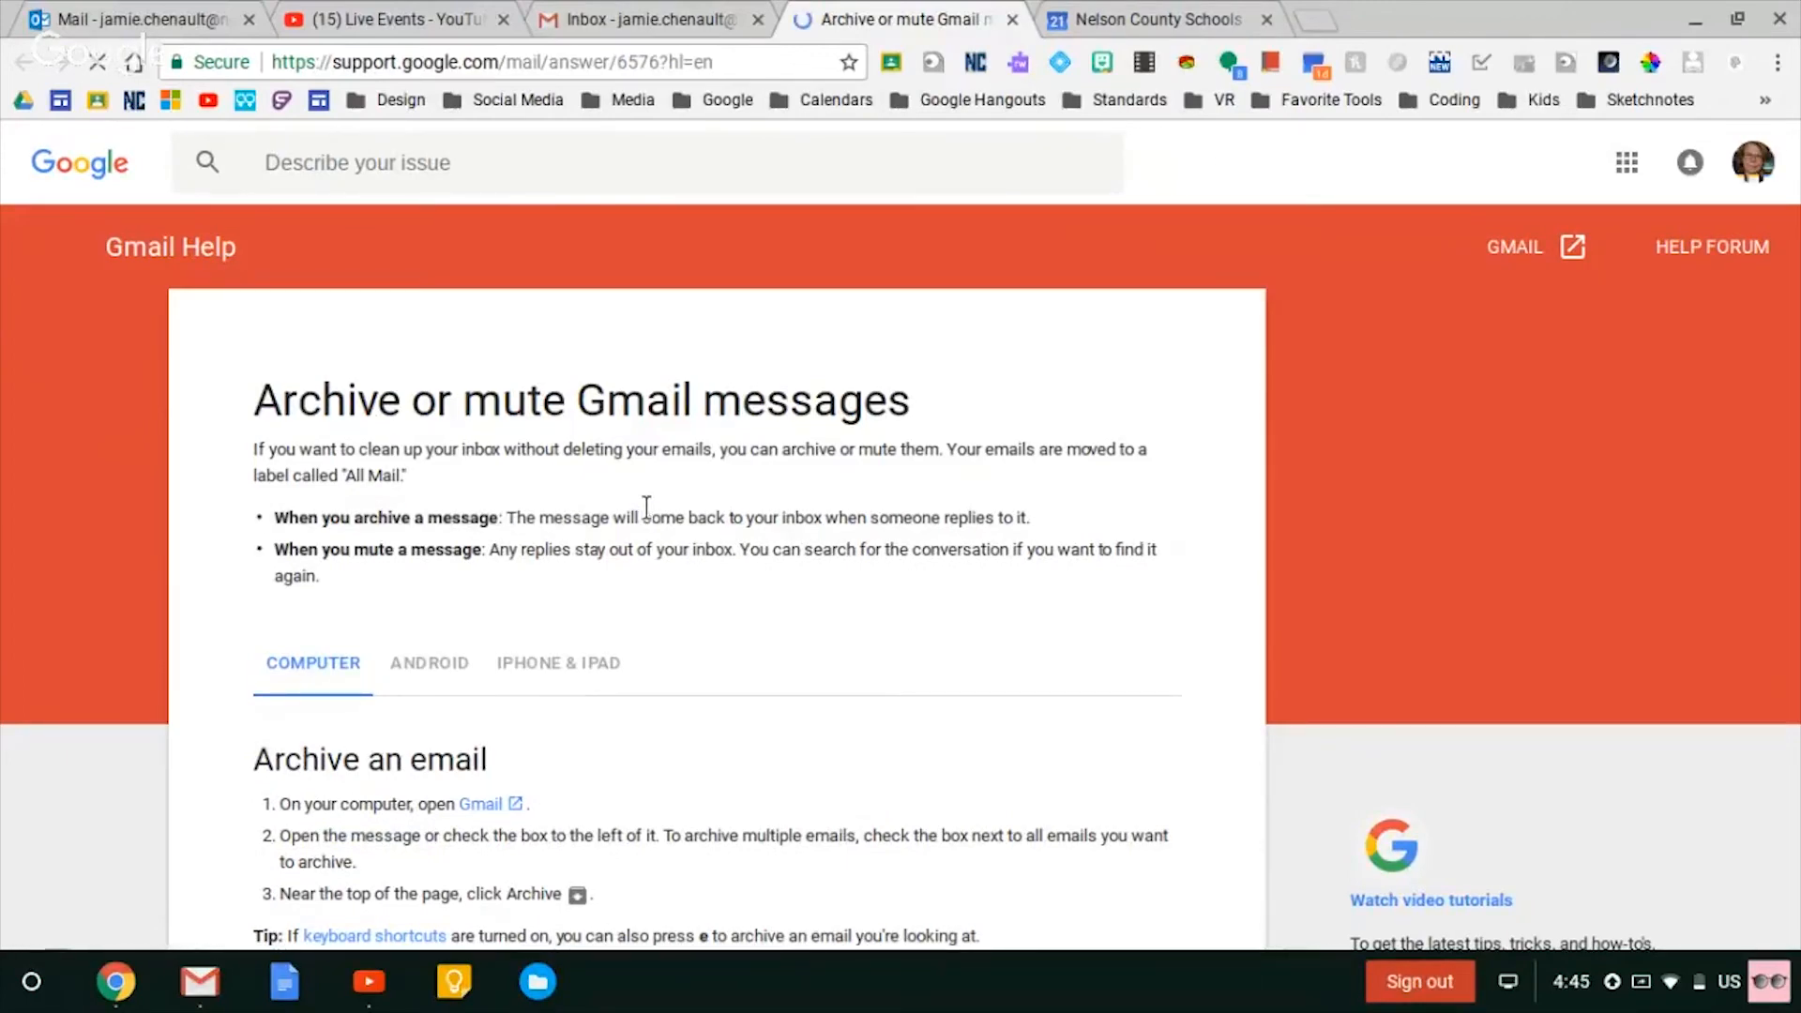
scroll(647, 506, "down", 3)
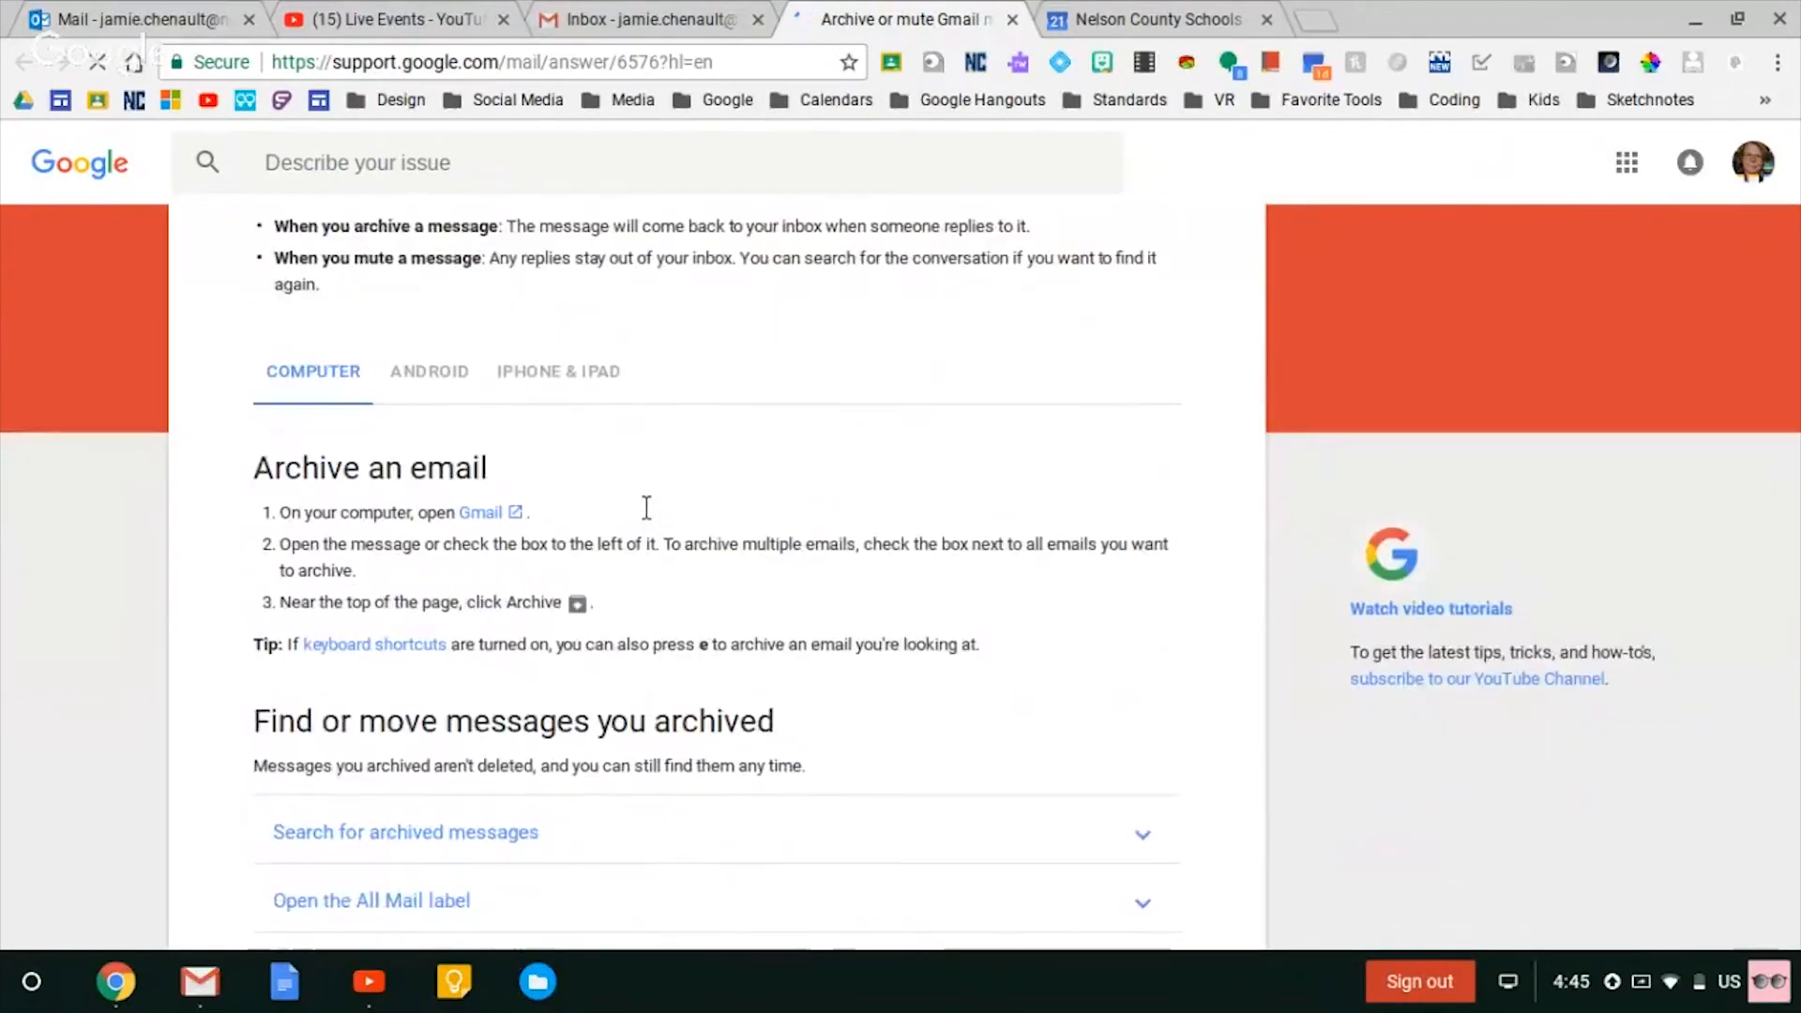
scroll(647, 508, "down", 2)
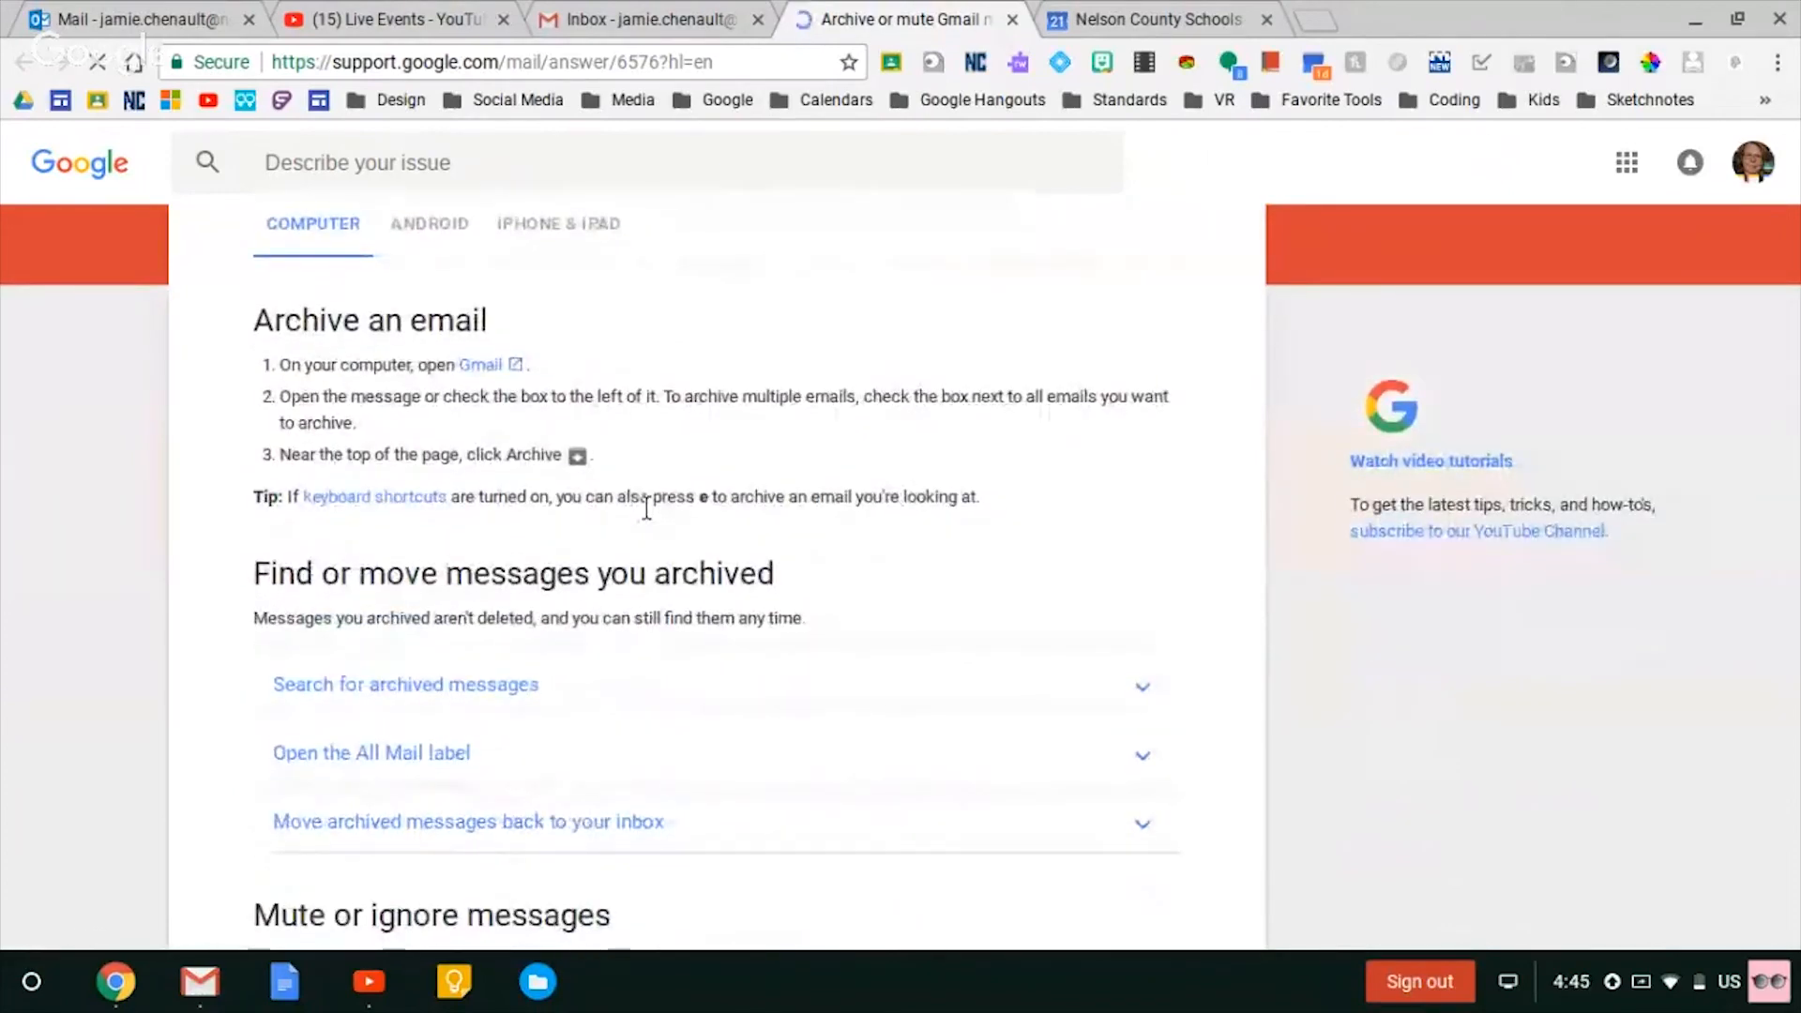
scroll(646, 507, "down", 1)
left_click(535, 574)
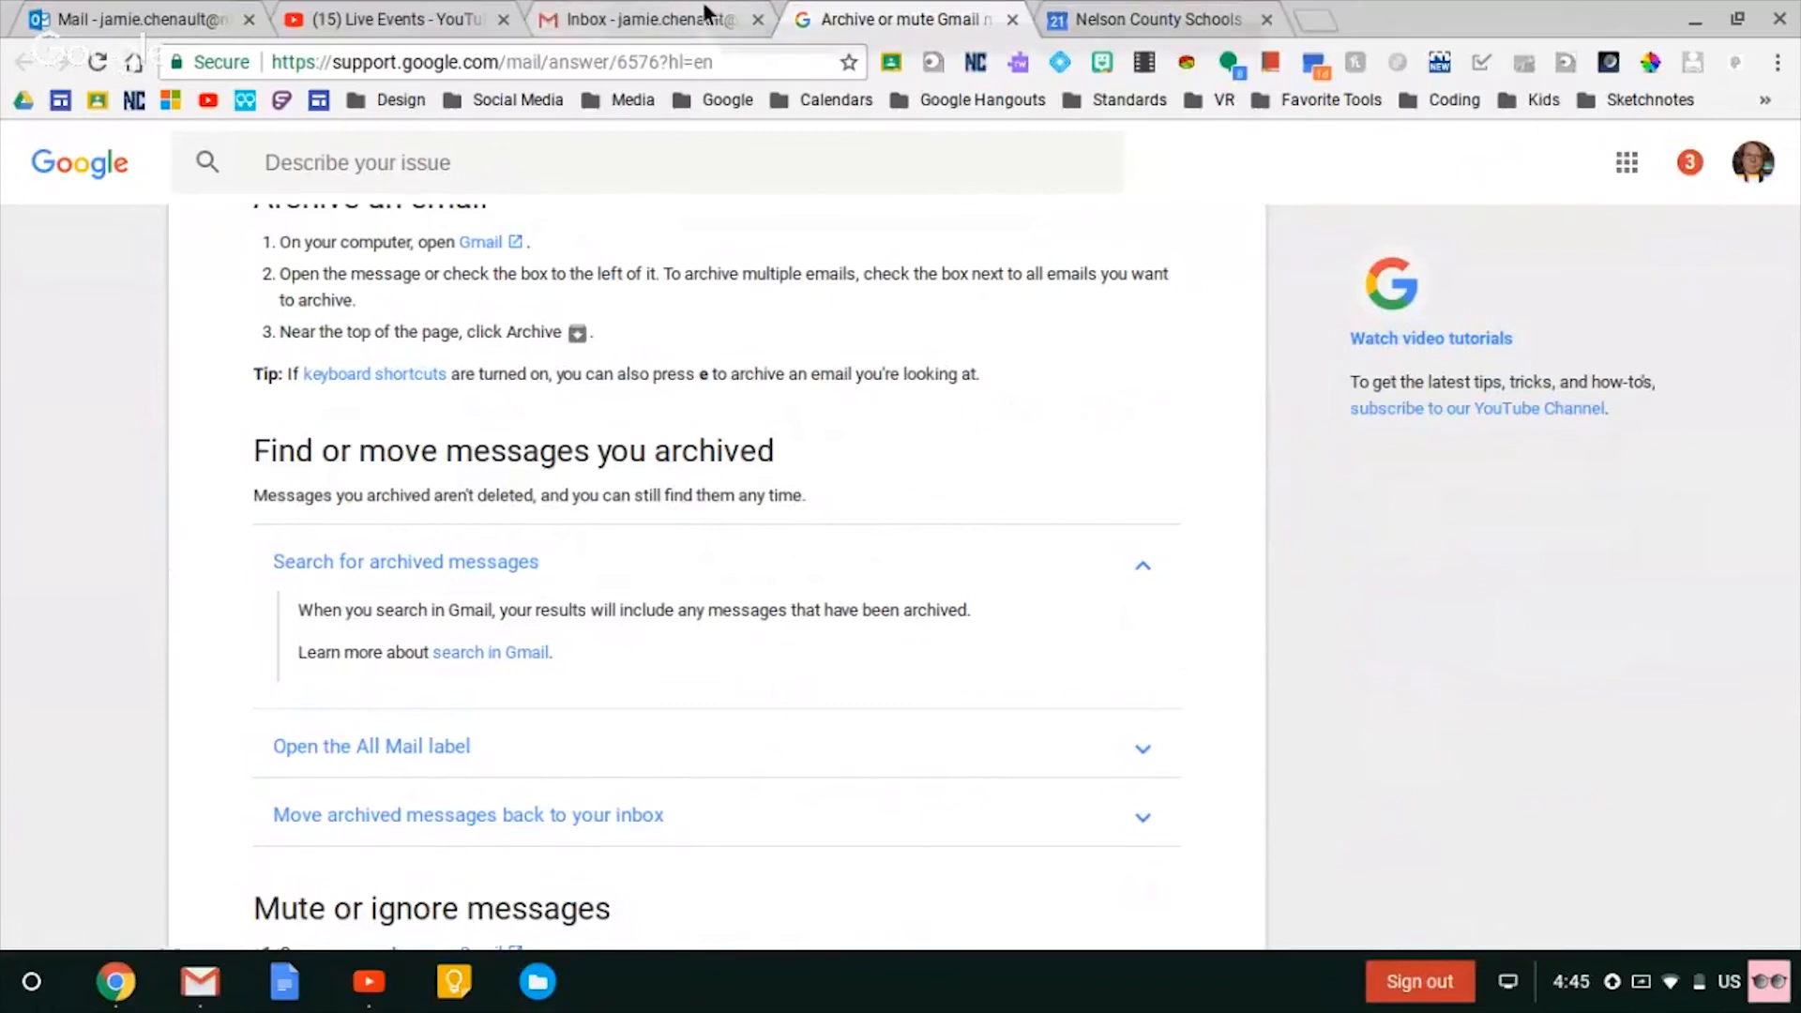
- Return to Gmail, check All Mail for the archived conversations and search for mail with the Gmail label
left_click(596, 19)
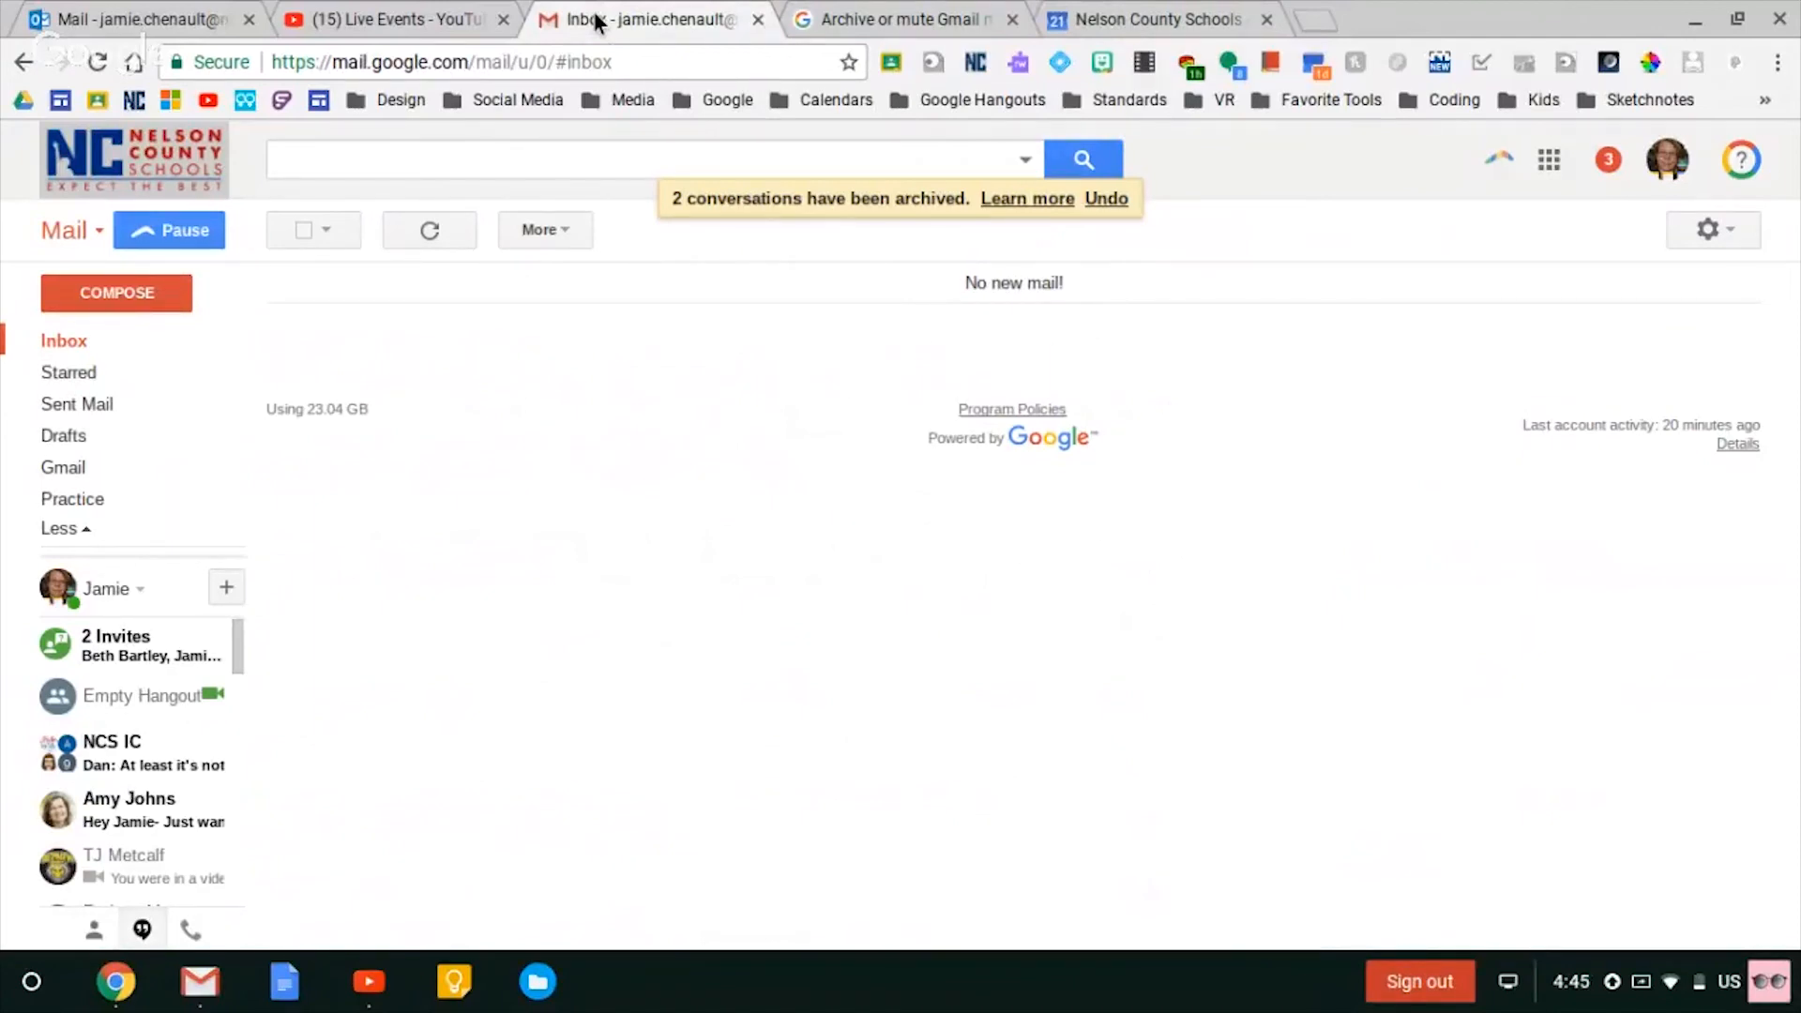
mouse_move(73, 506)
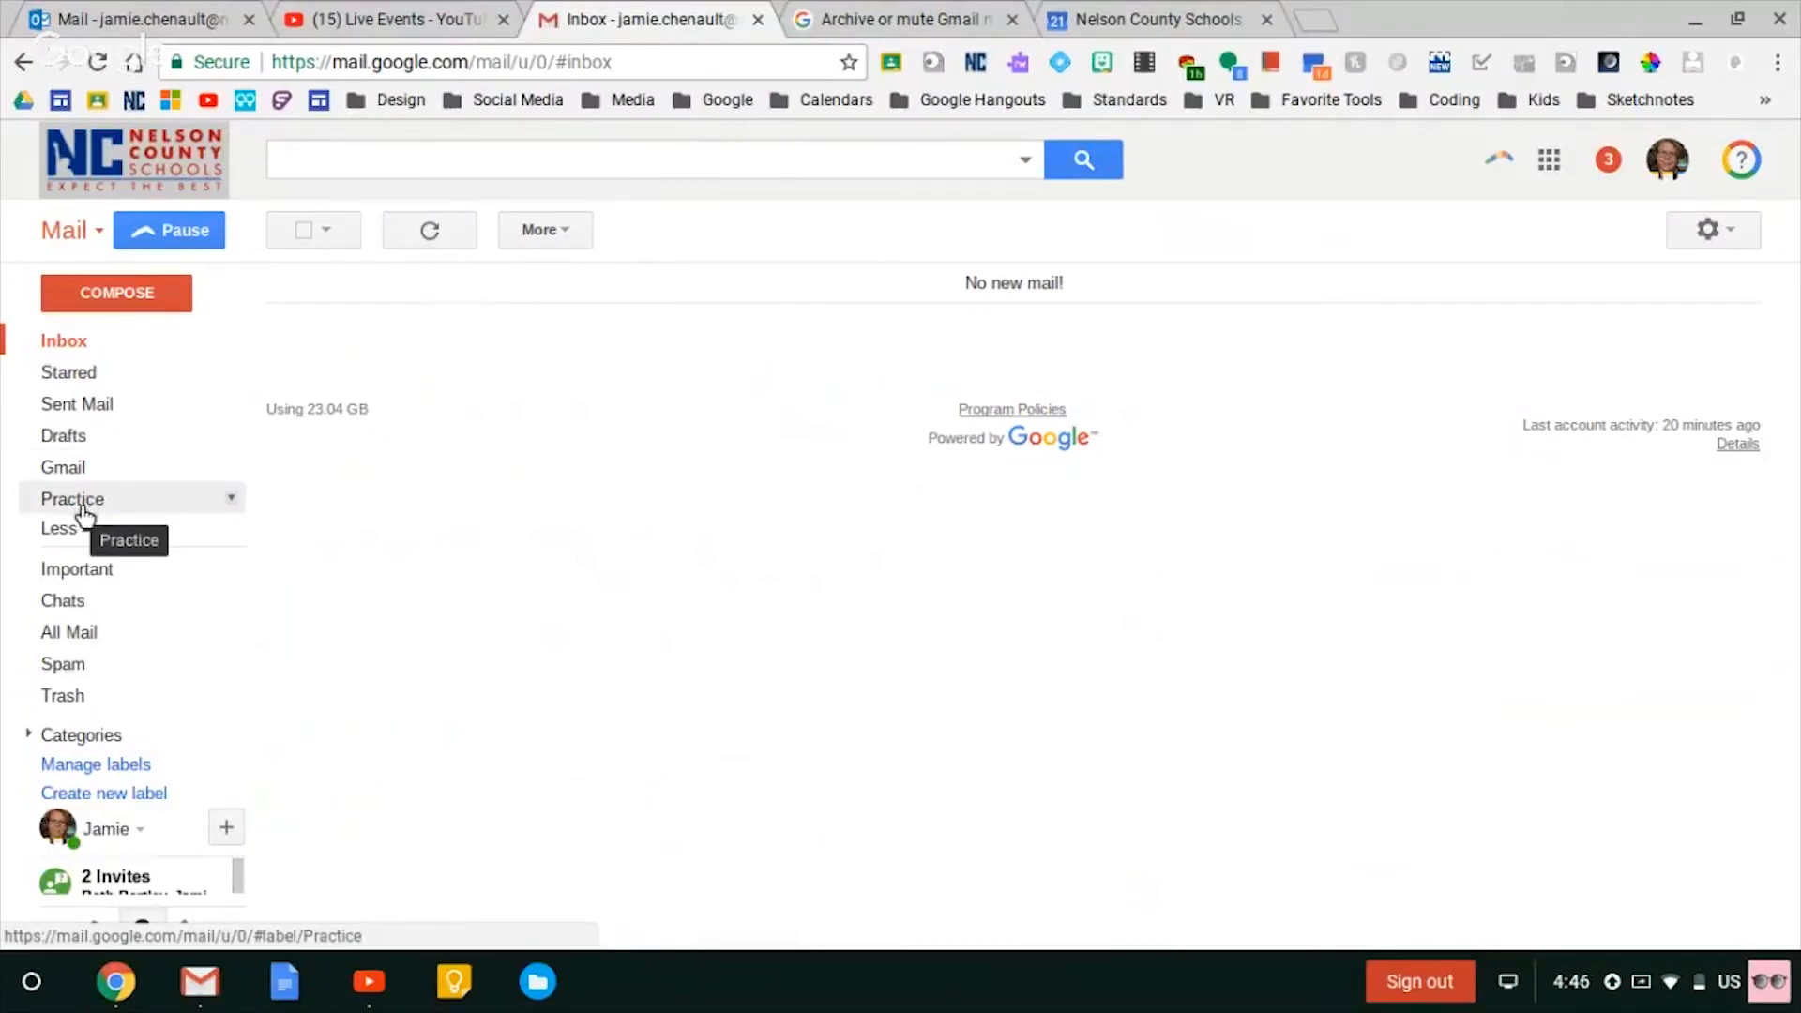
left_click(84, 634)
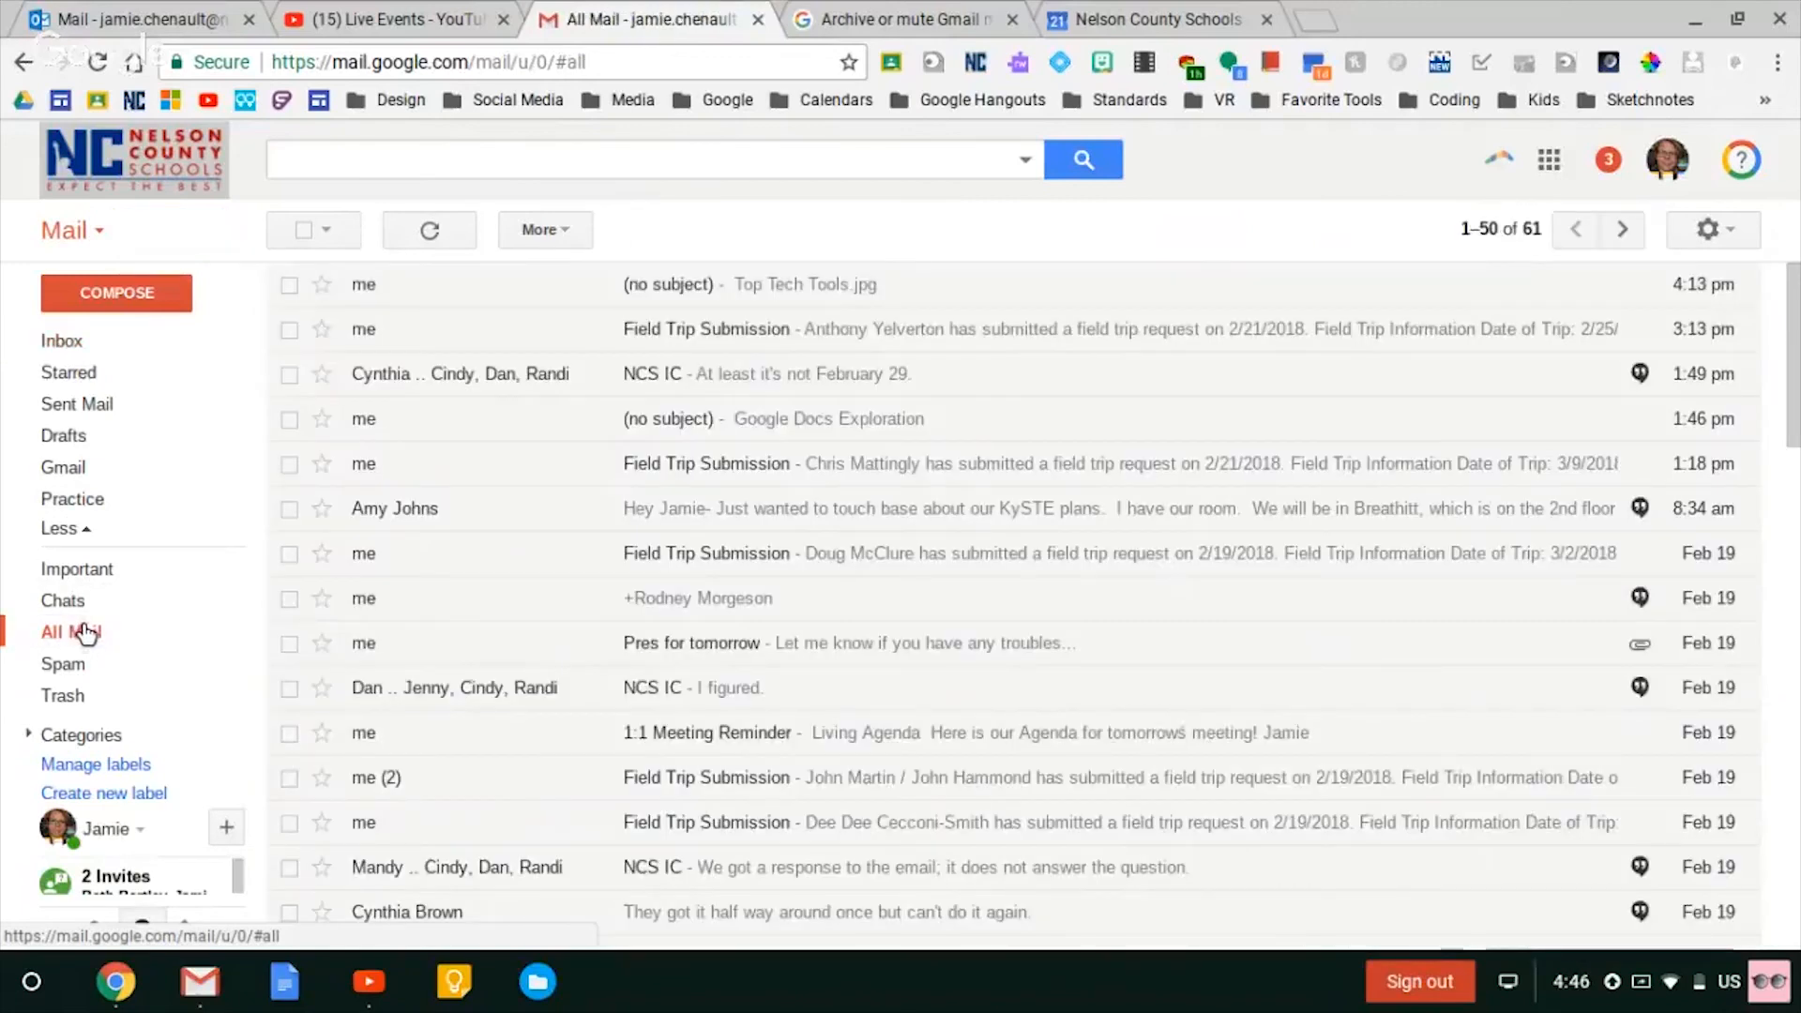
left_click(430, 157)
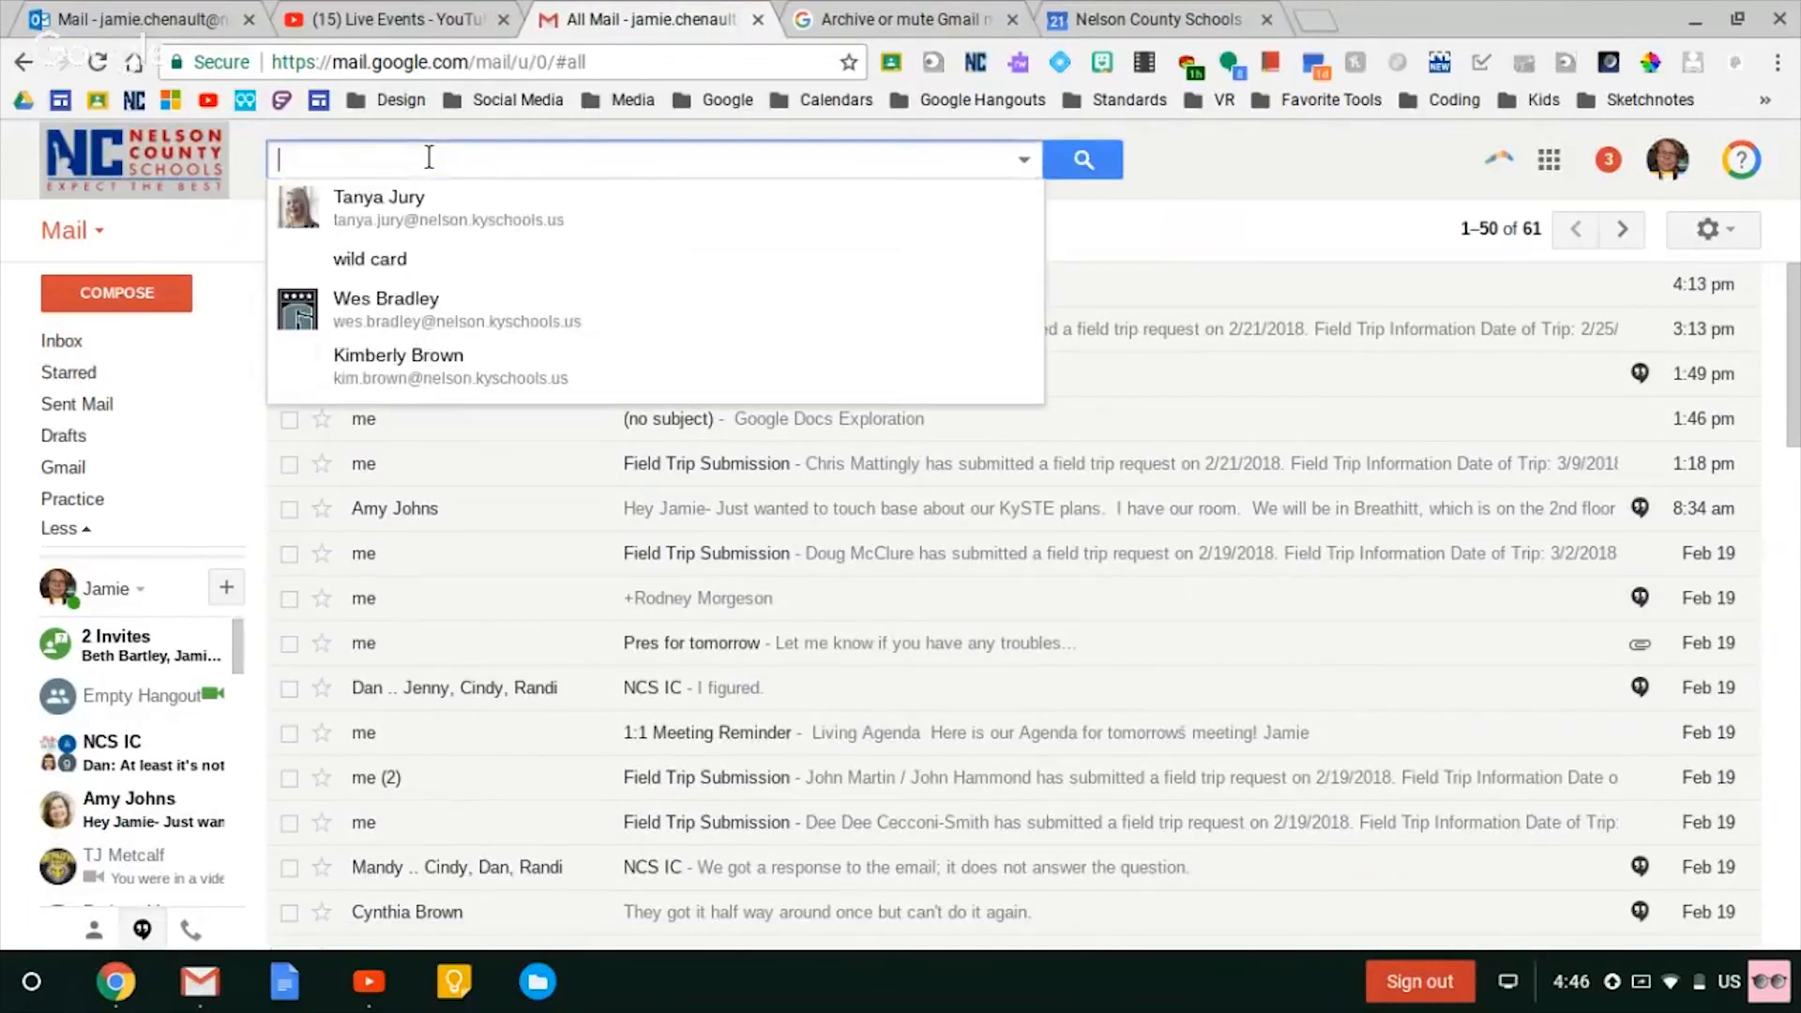
type("gm")
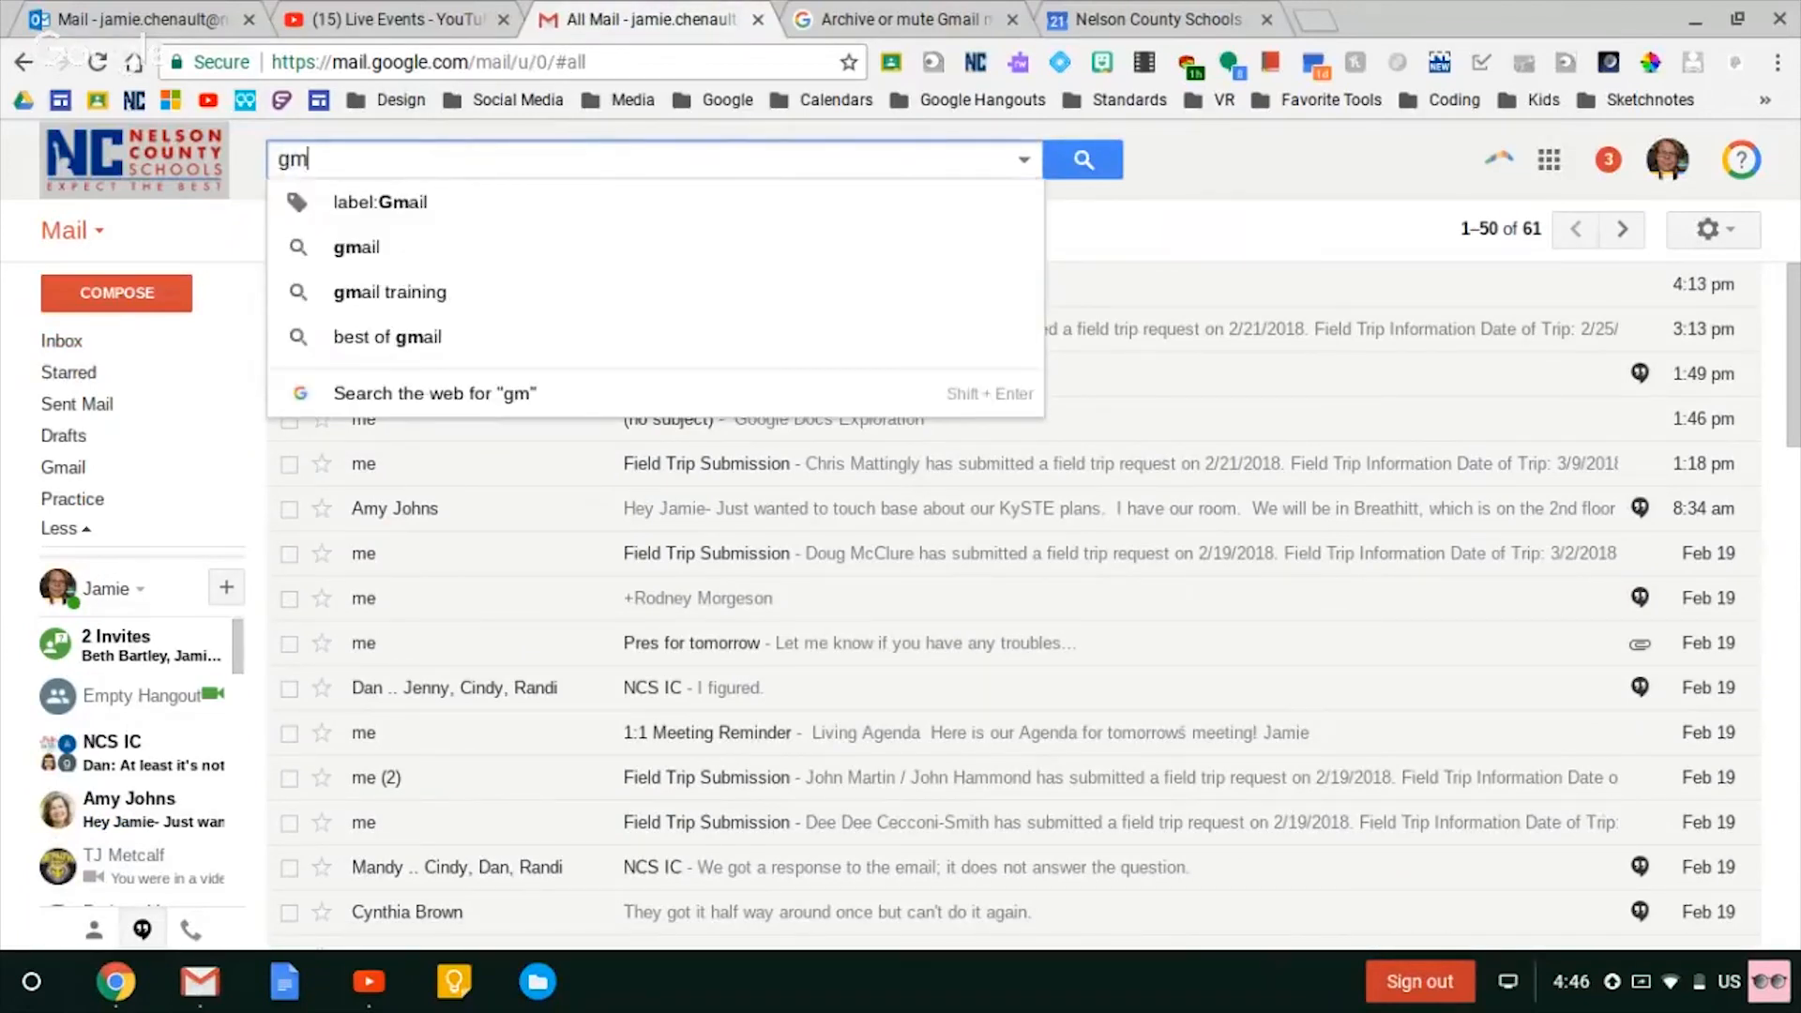
left_click(465, 201)
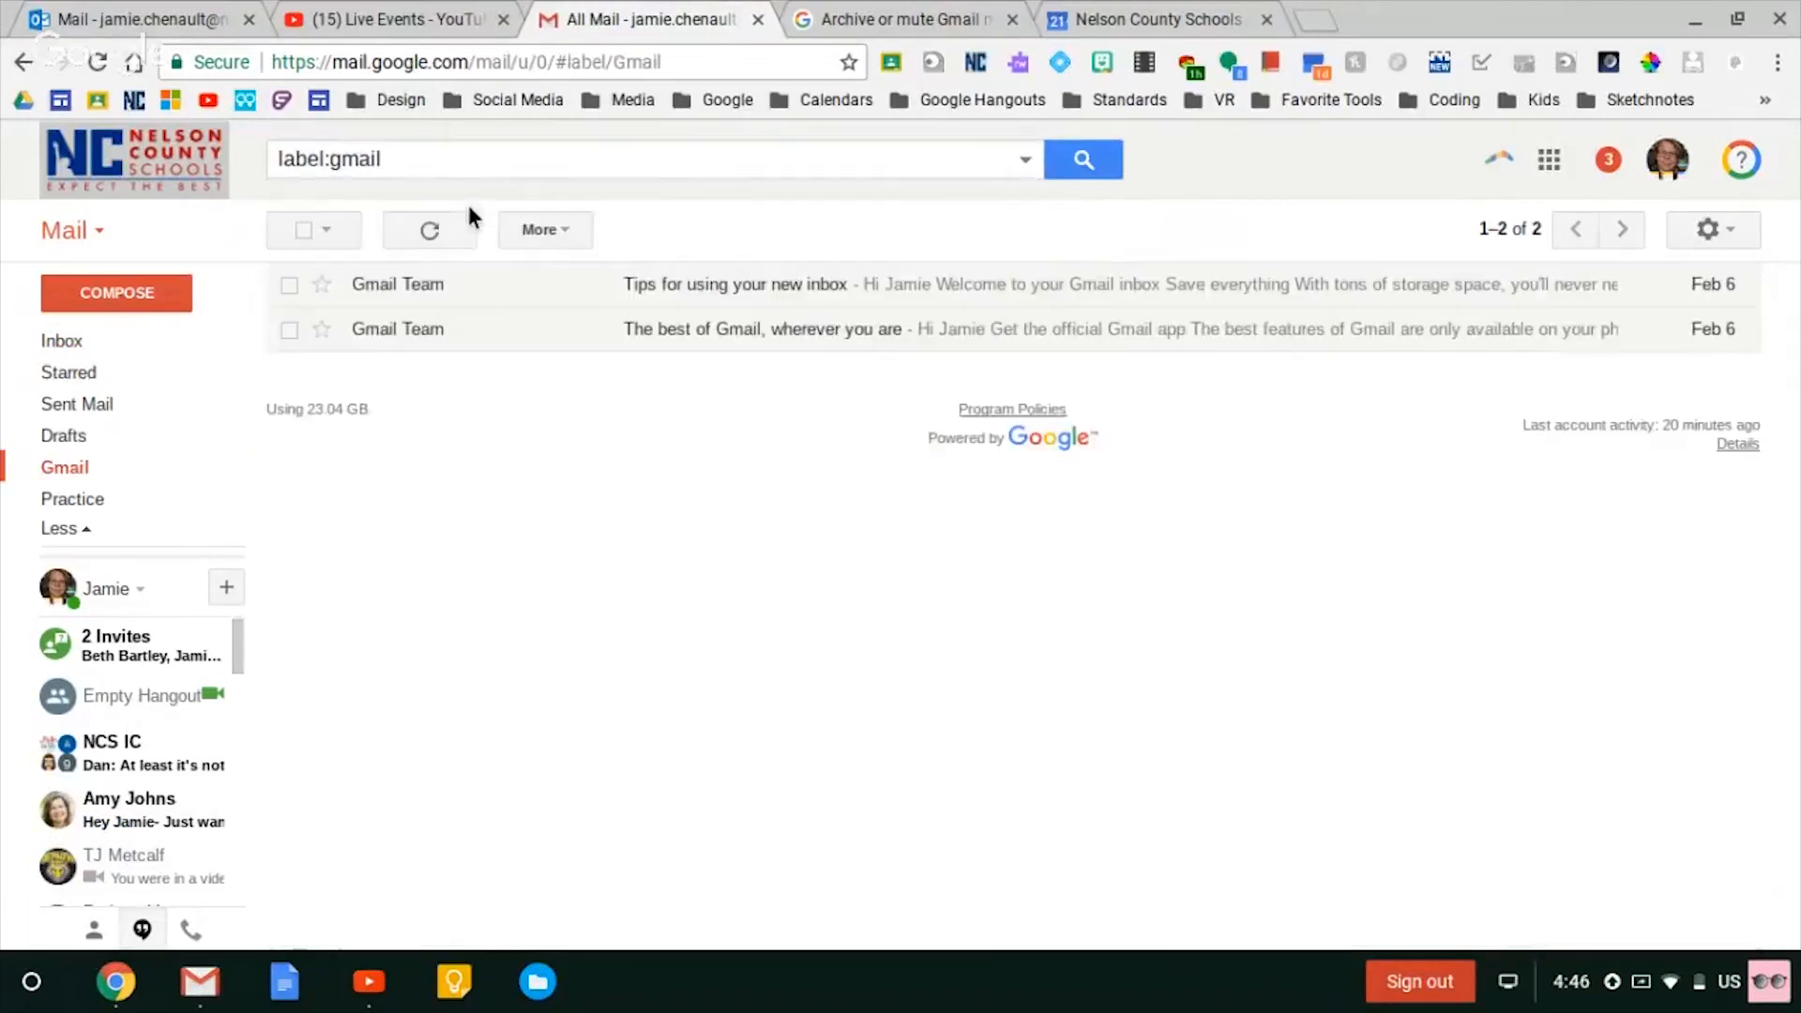
- Select both Gmail Team conversations under the Gmail label and move them to the Inbox
left_click(289, 284)
left_click(293, 329)
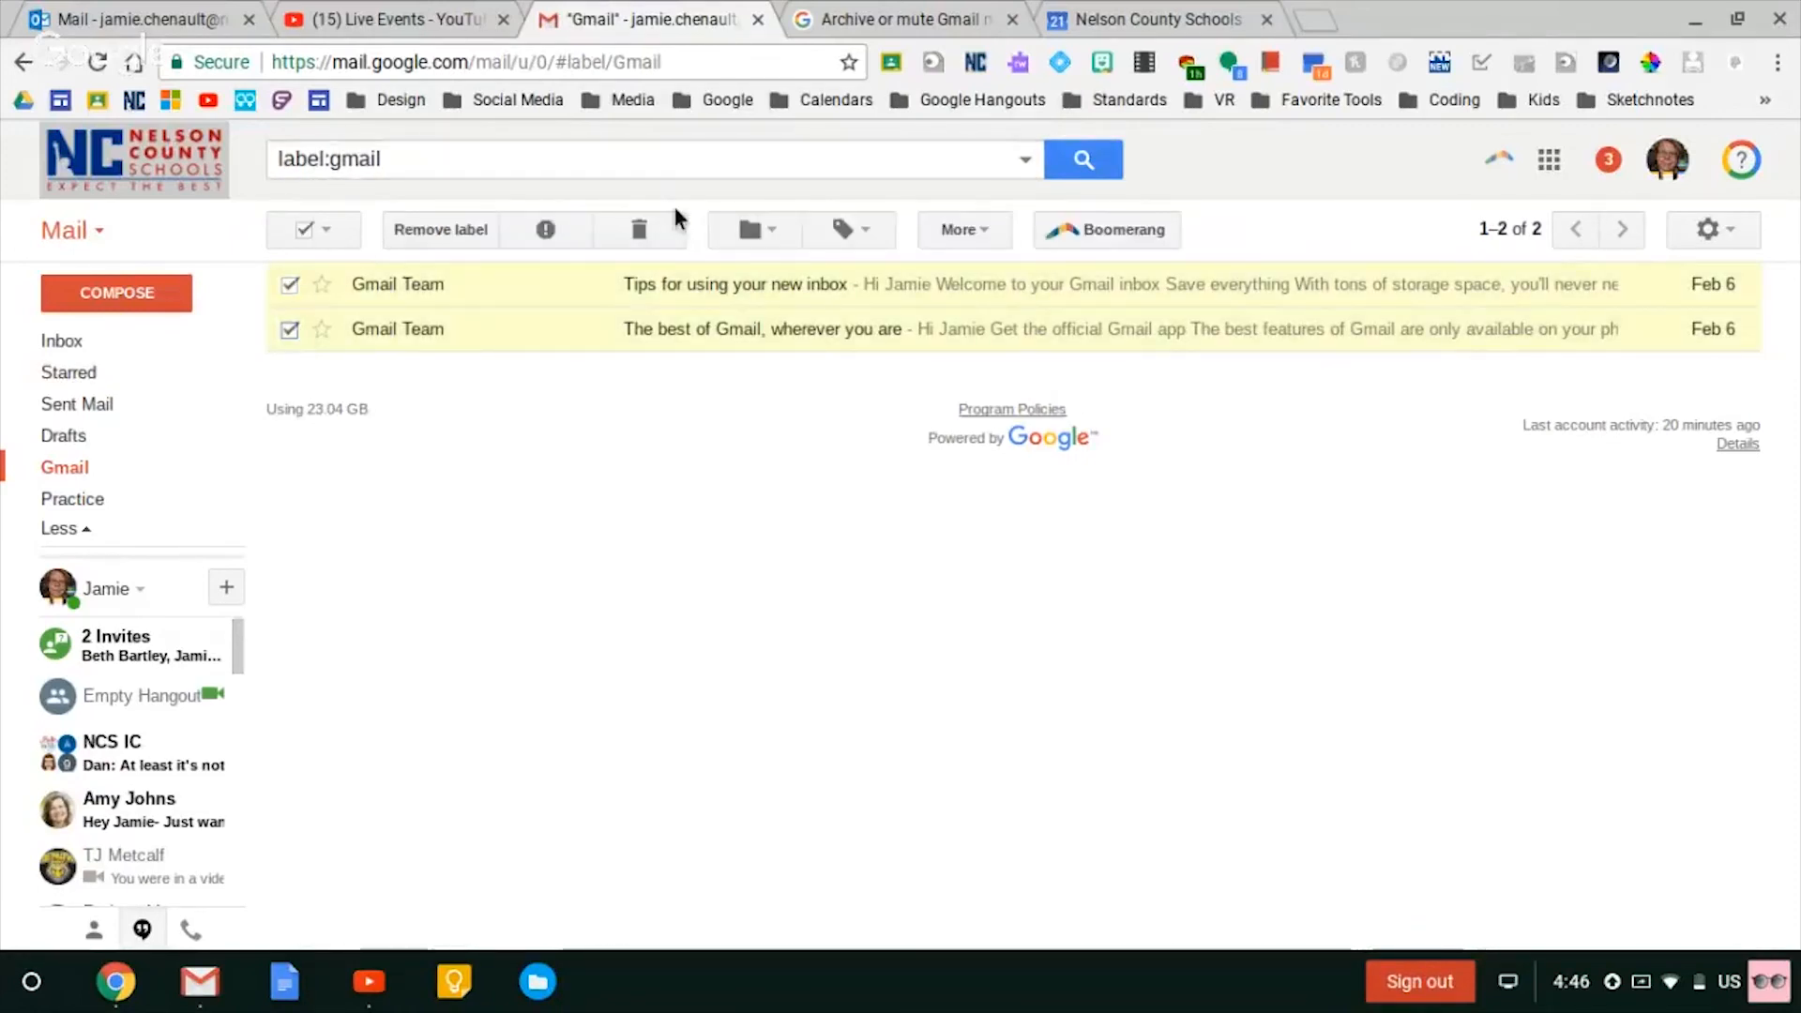
left_click(763, 228)
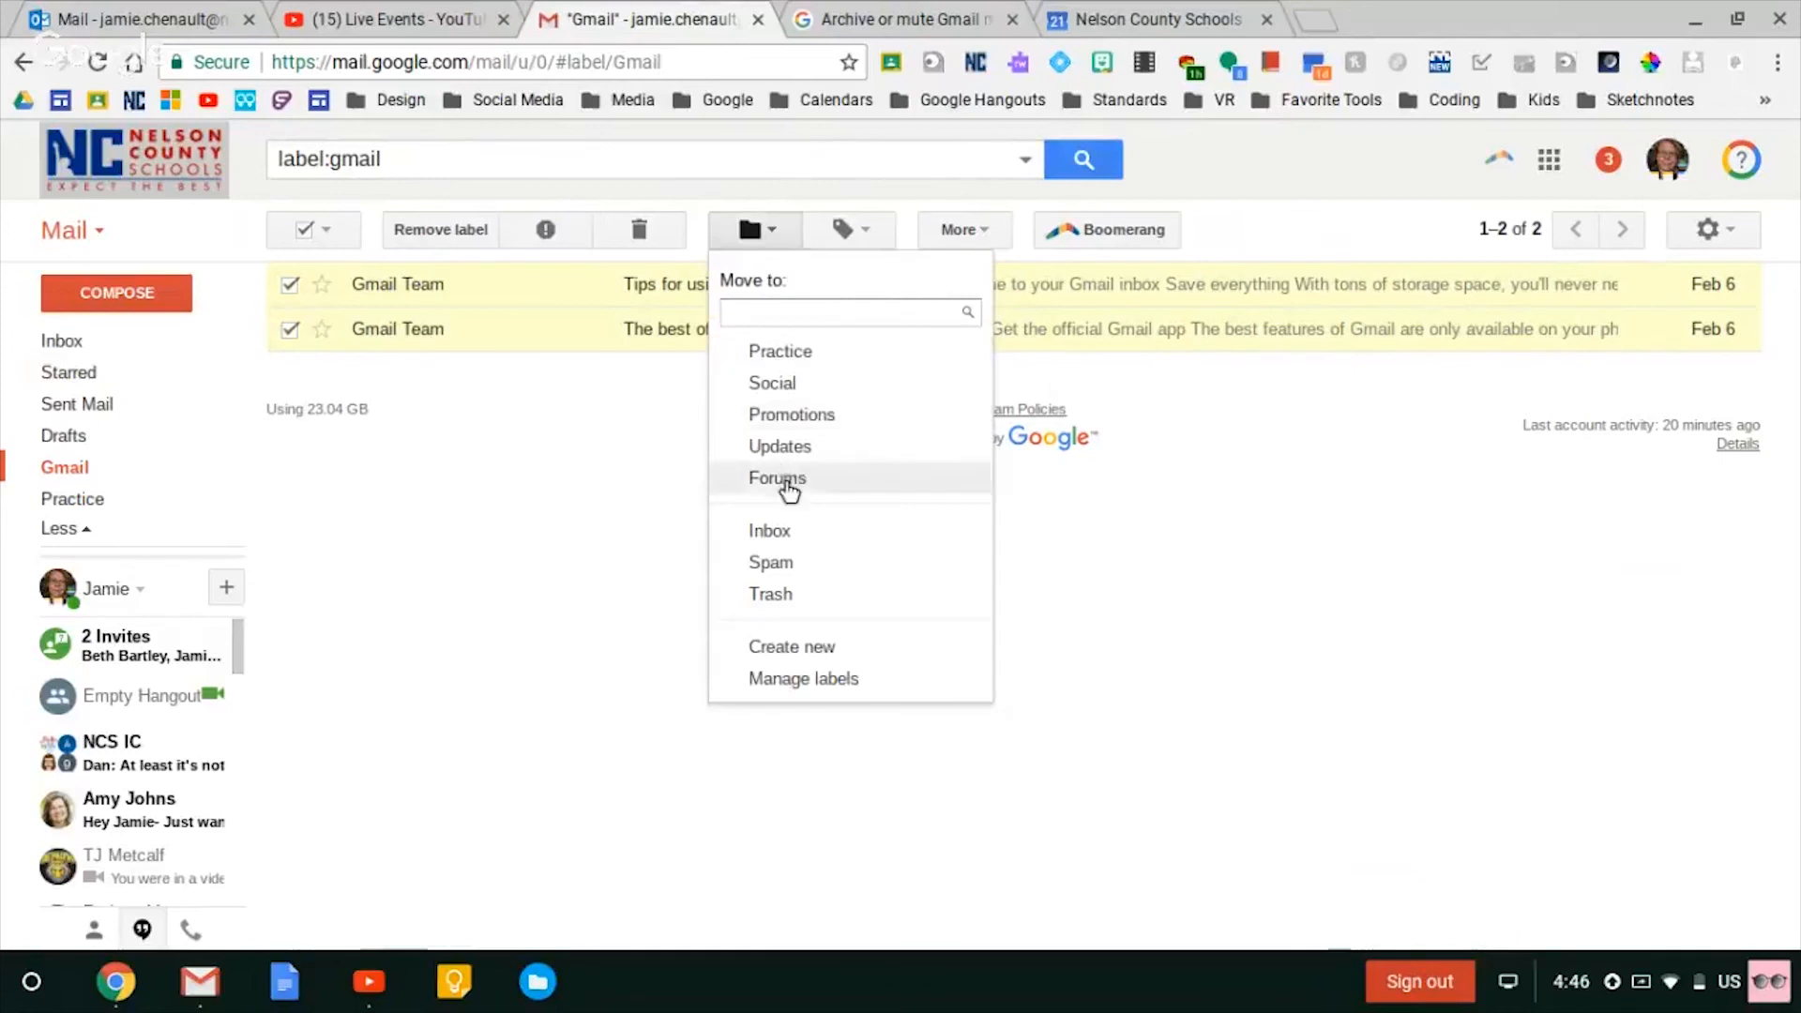
left_click(769, 530)
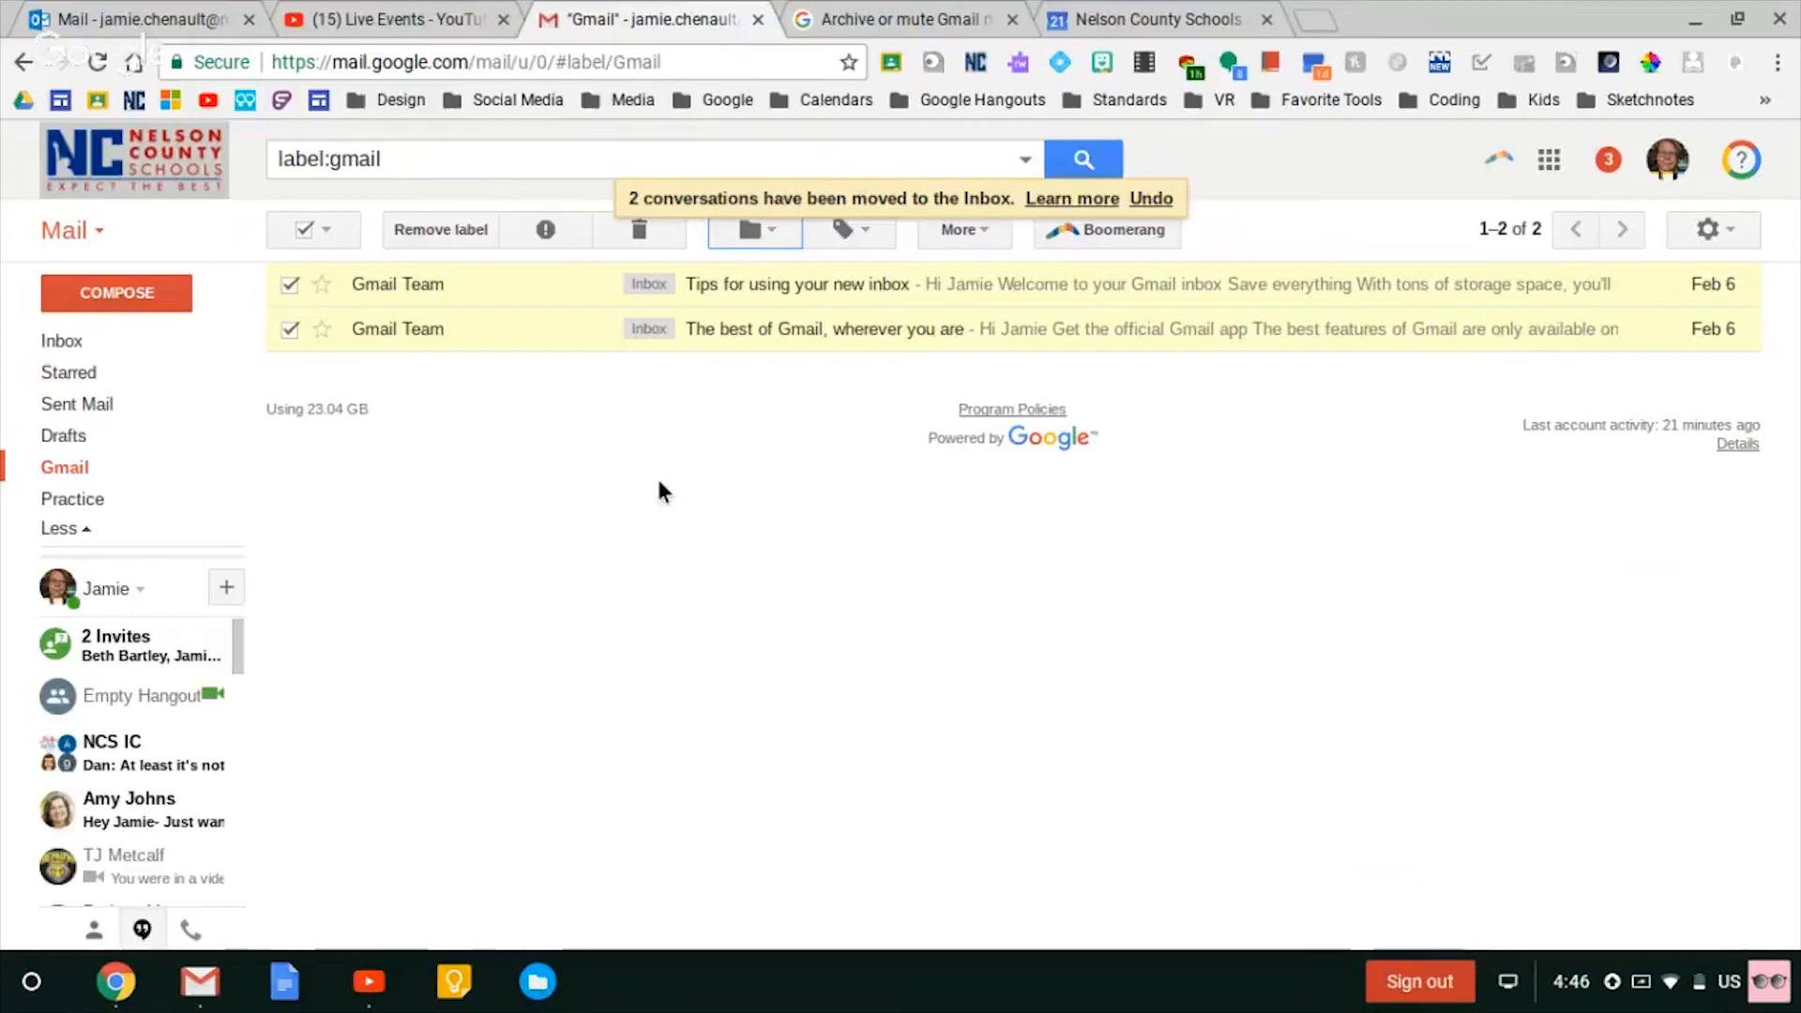
left_click(1709, 230)
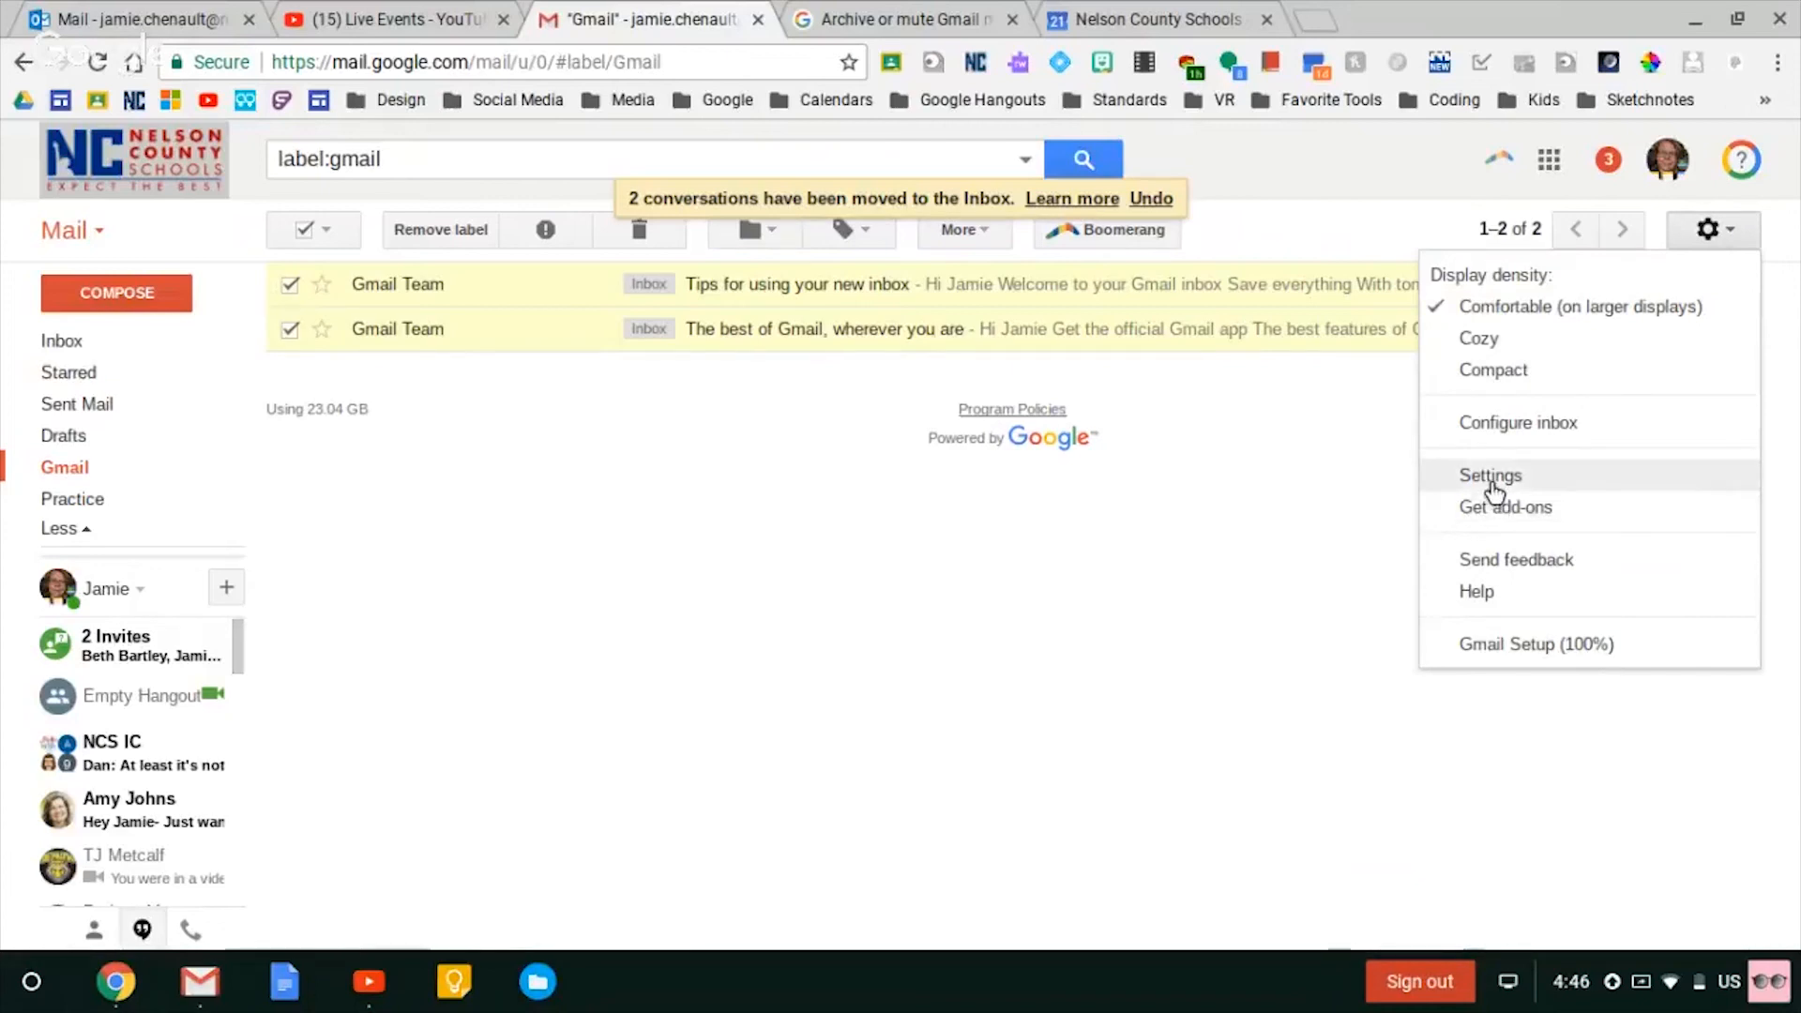
left_click(1480, 424)
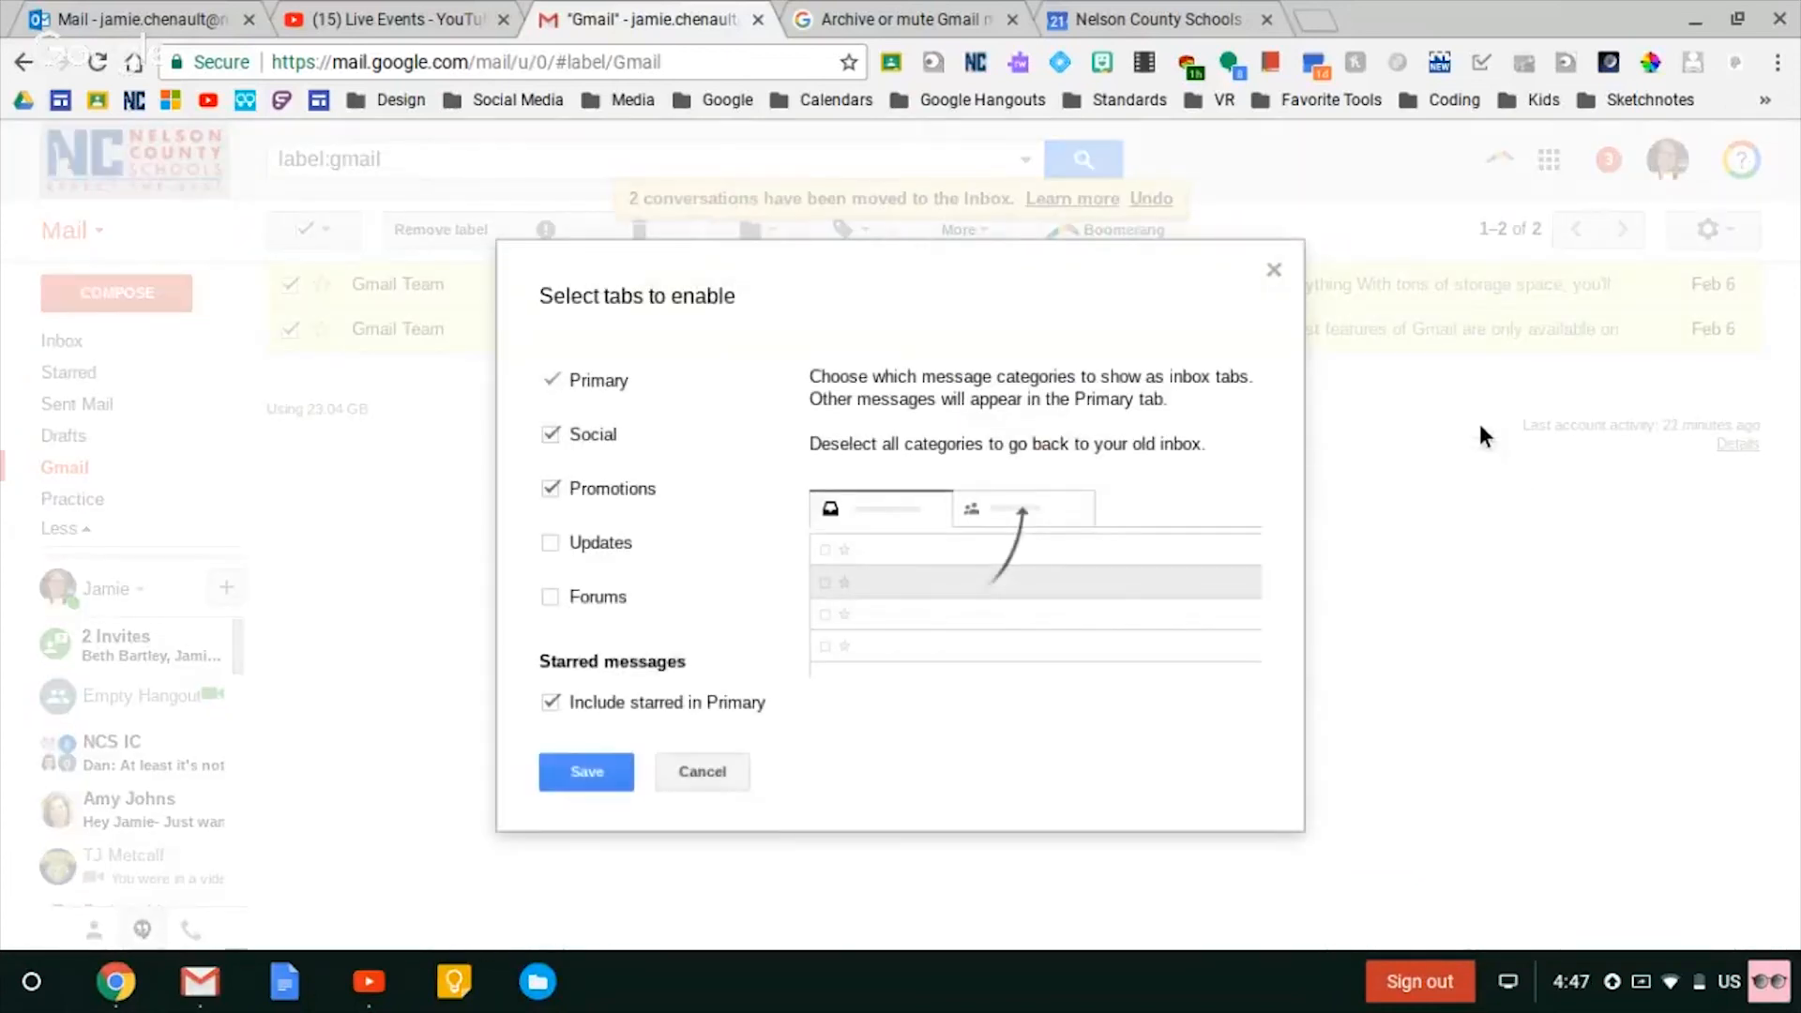
left_click(699, 771)
- Open the mail settings and look through the Accounts, Inbox and Labs sections, including the available labs
left_click(1709, 231)
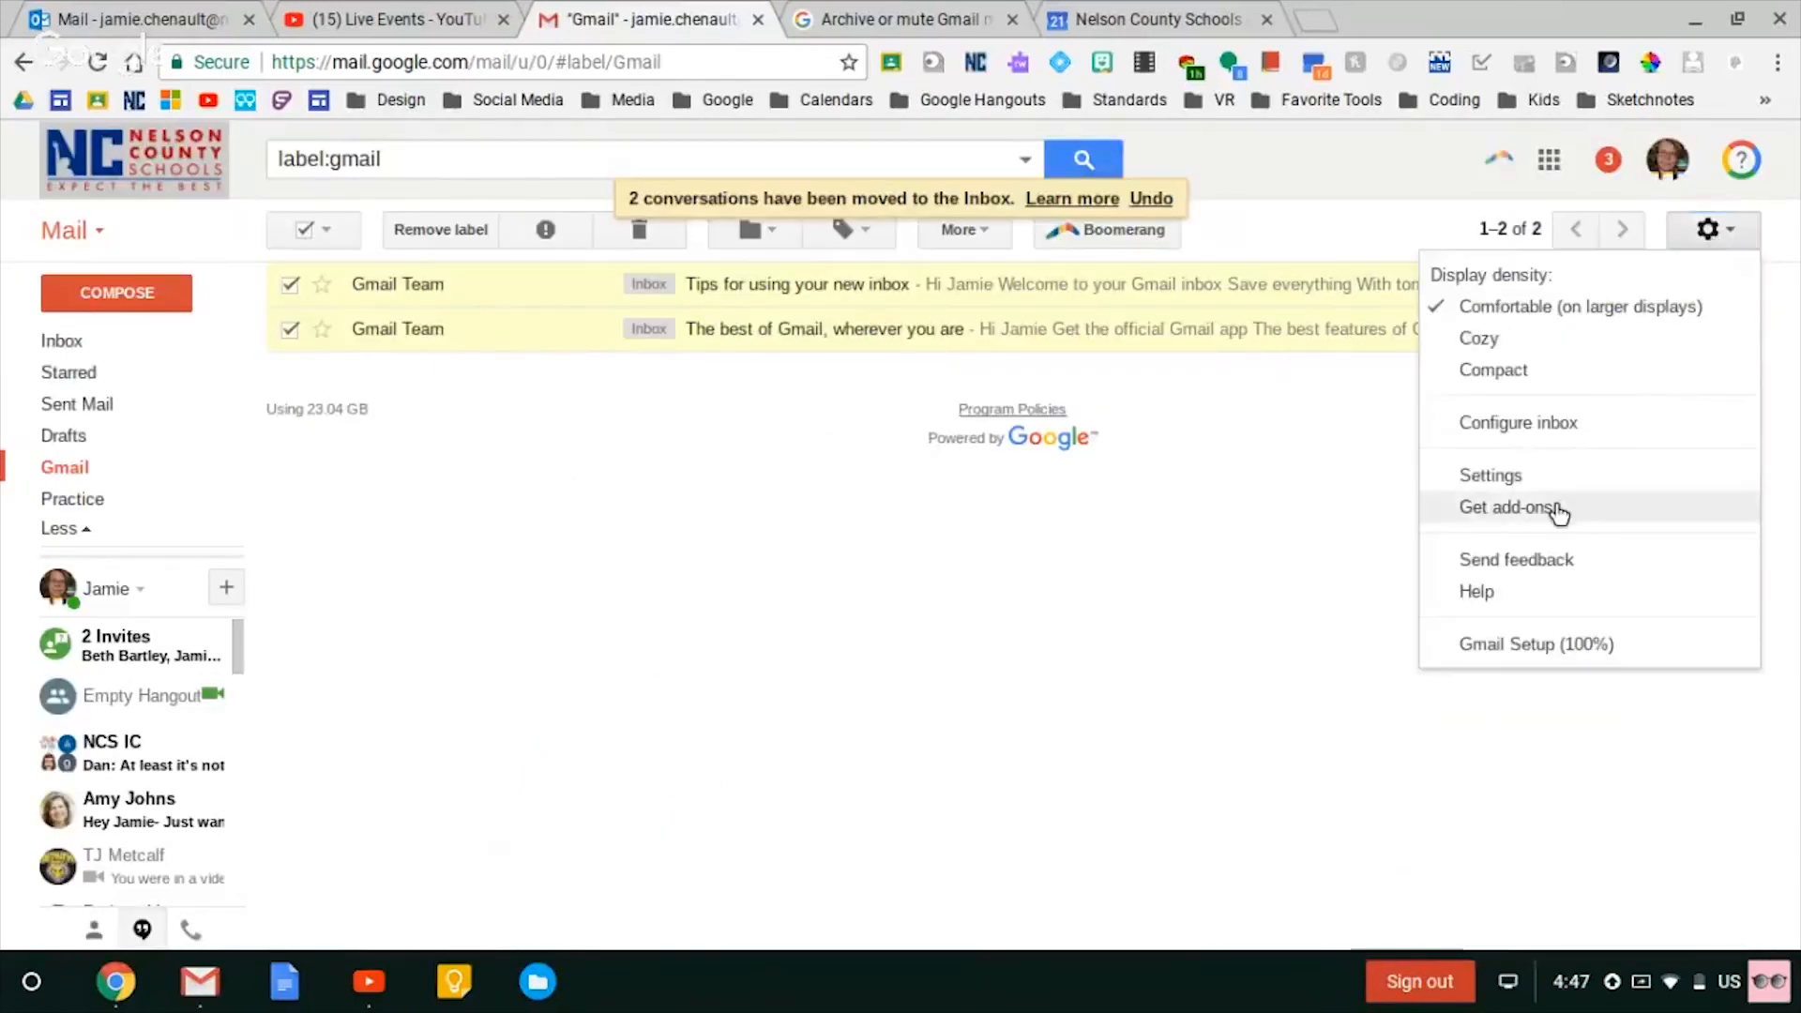
left_click(1512, 478)
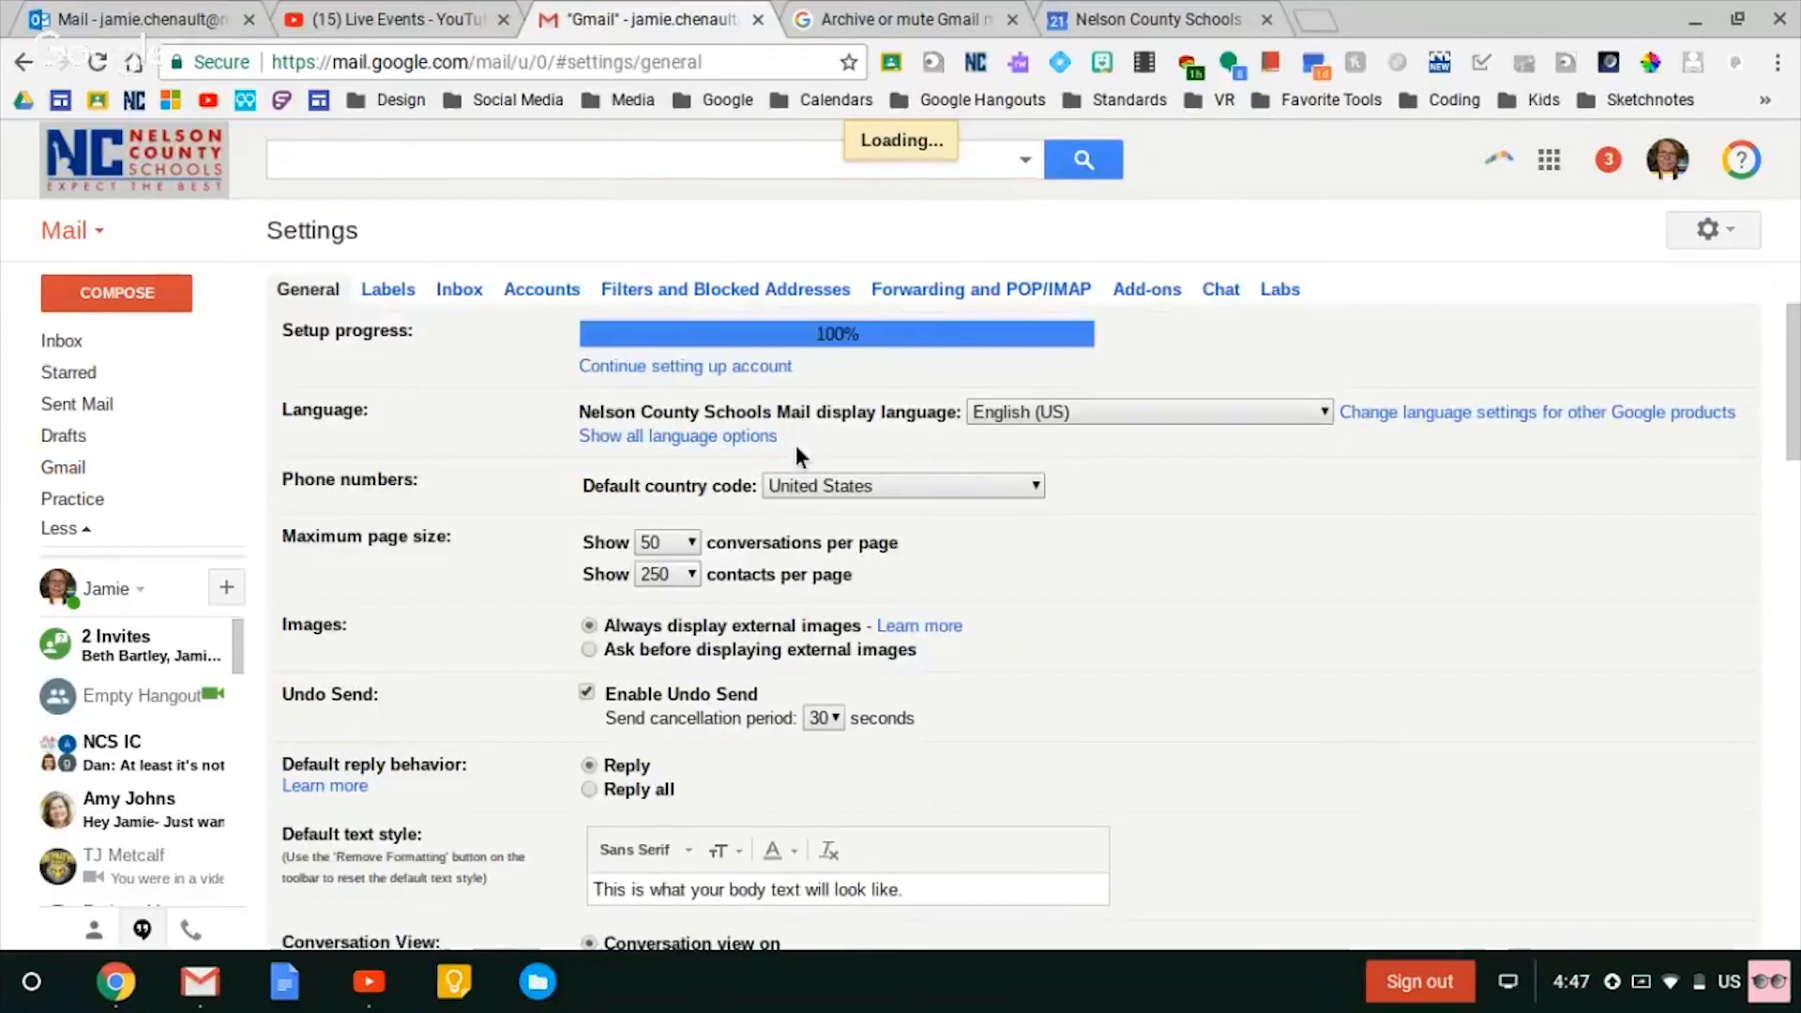
left_click(548, 293)
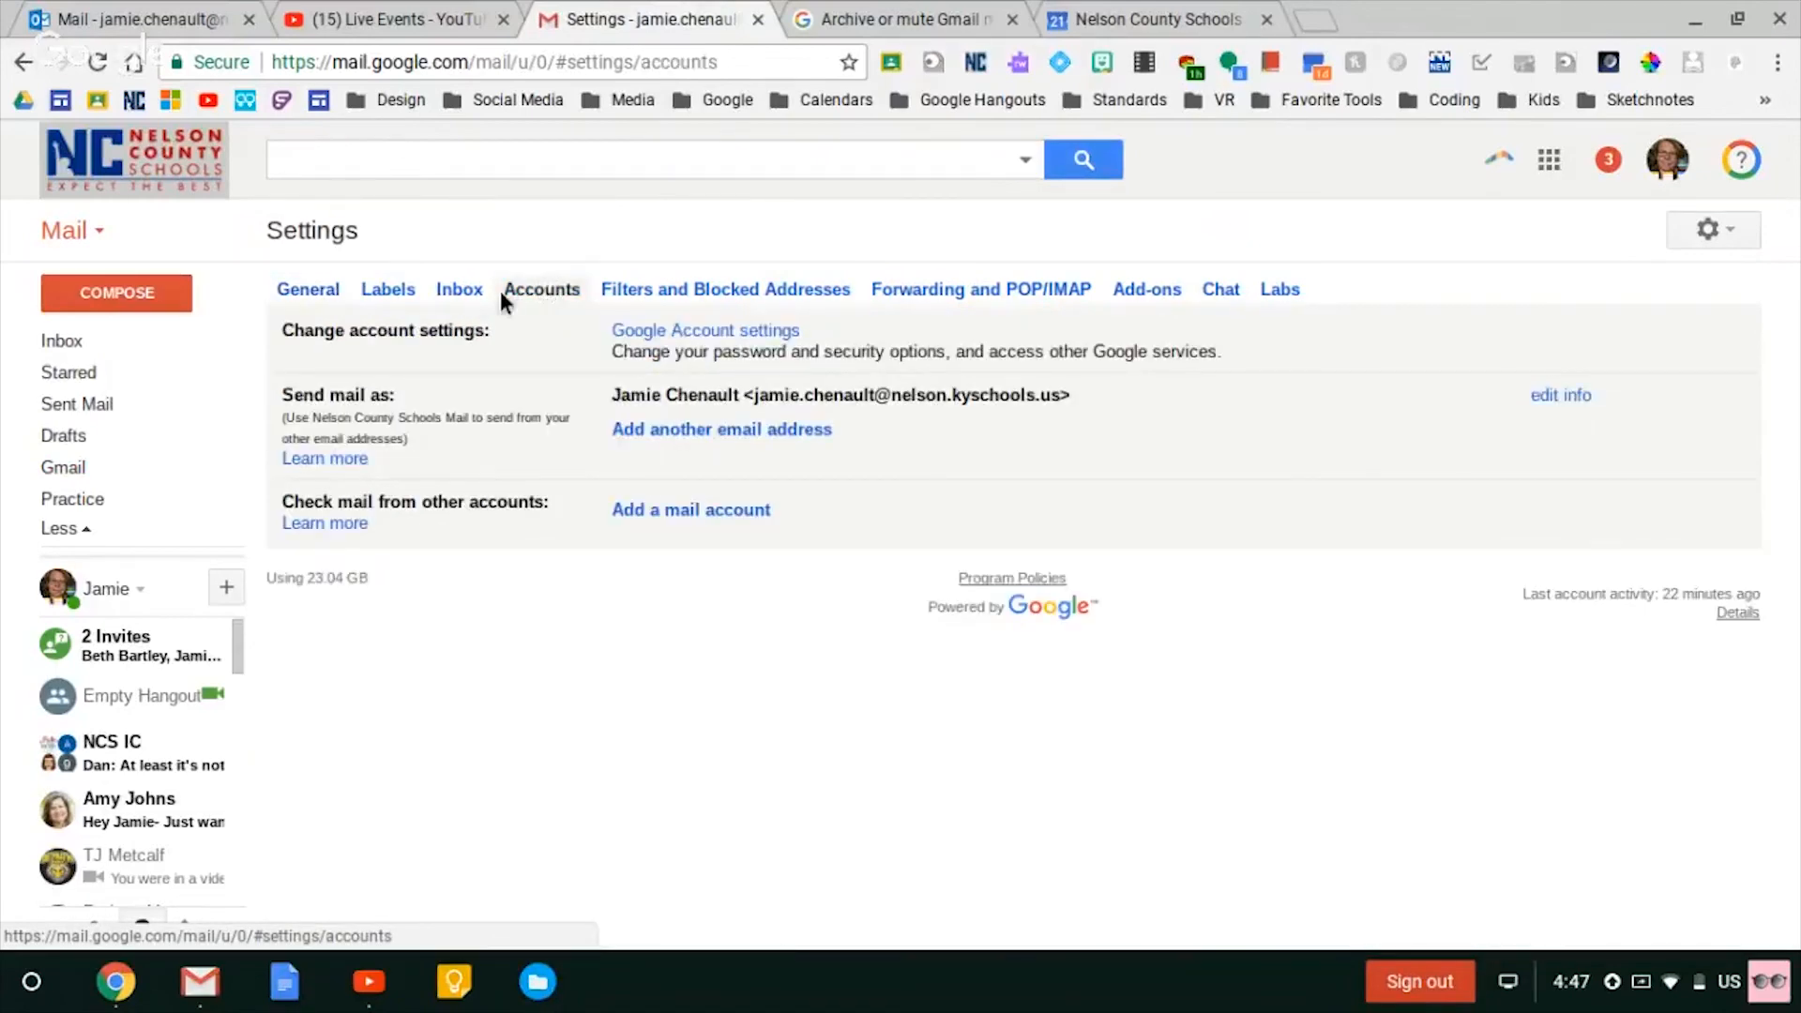
left_click(459, 293)
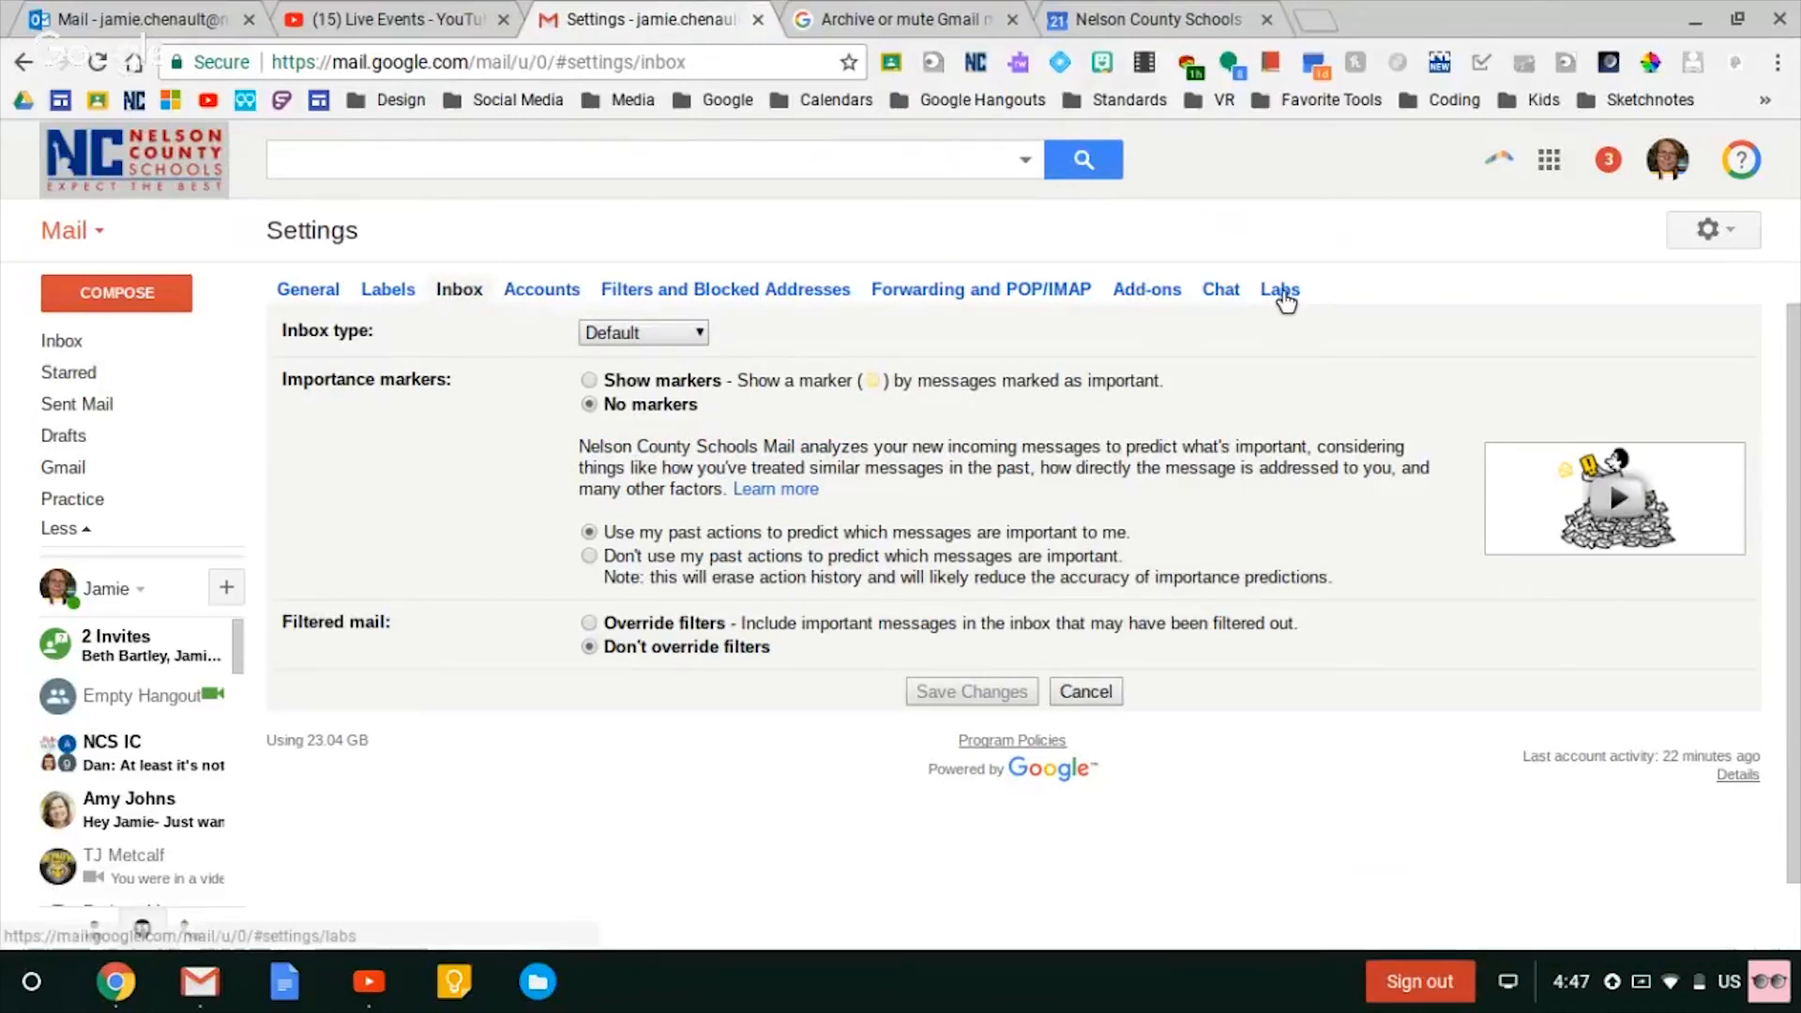
left_click(1281, 292)
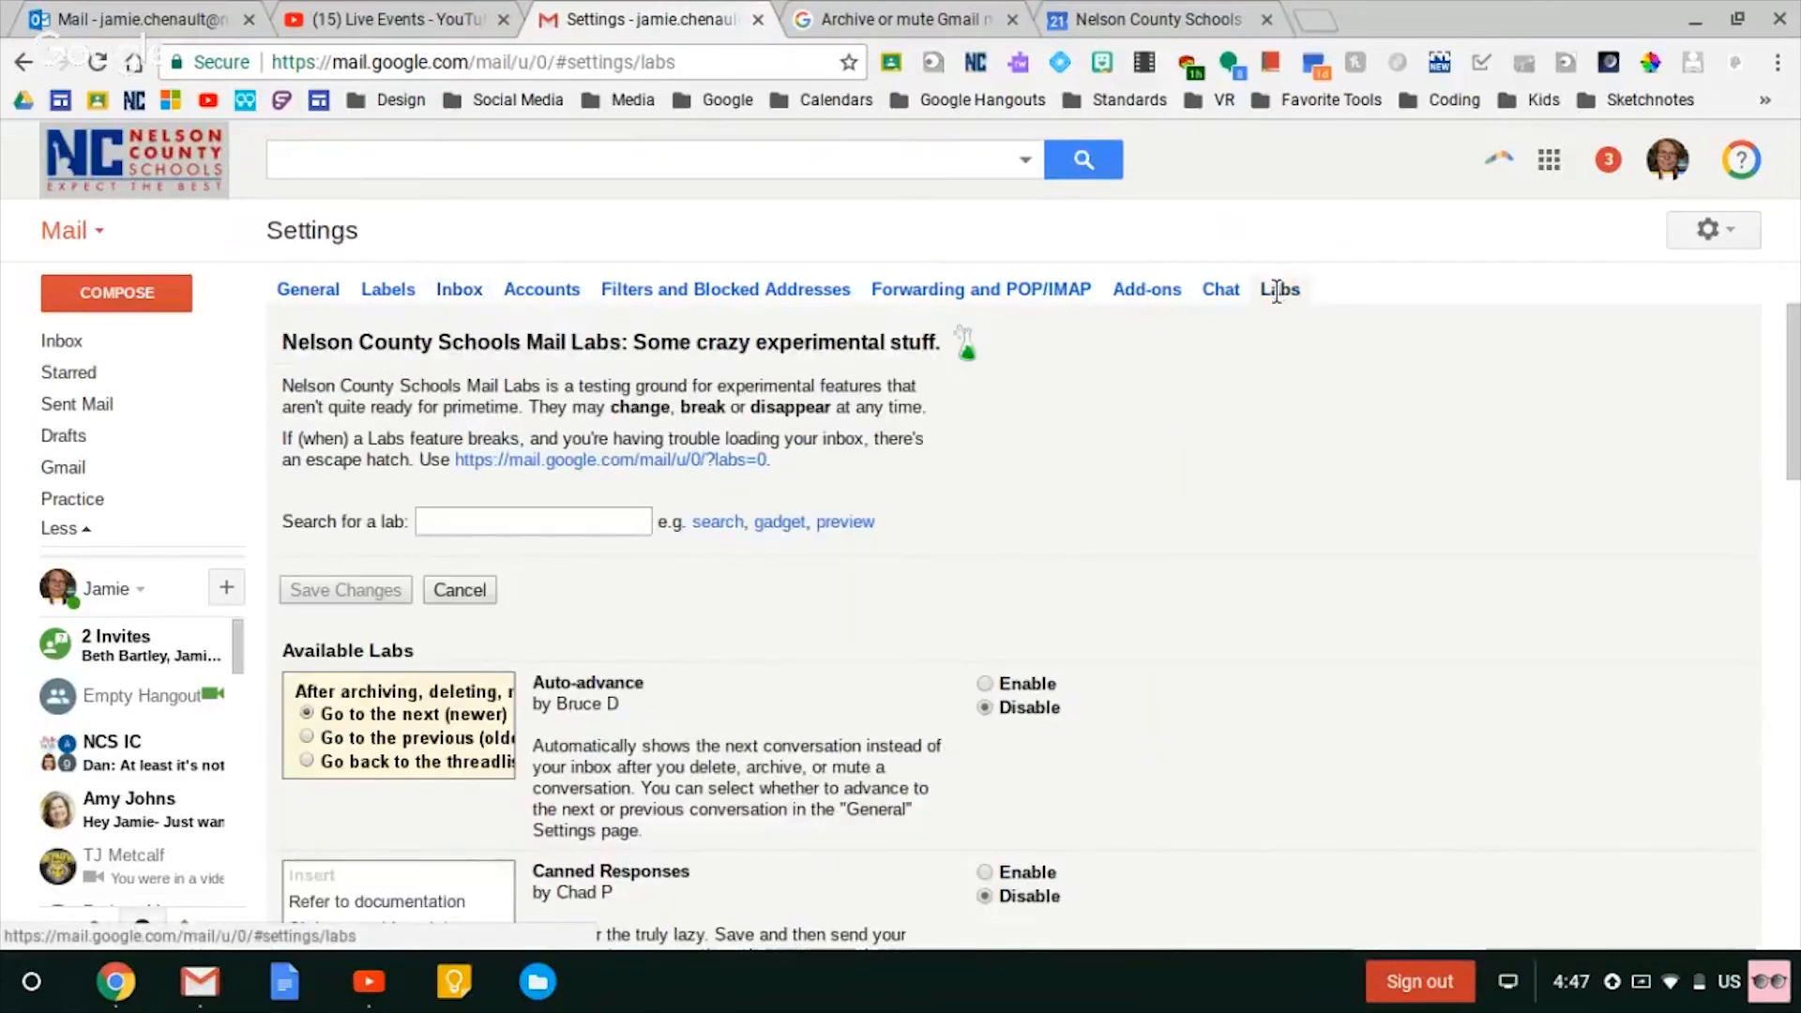
scroll(966, 487, "down", 3)
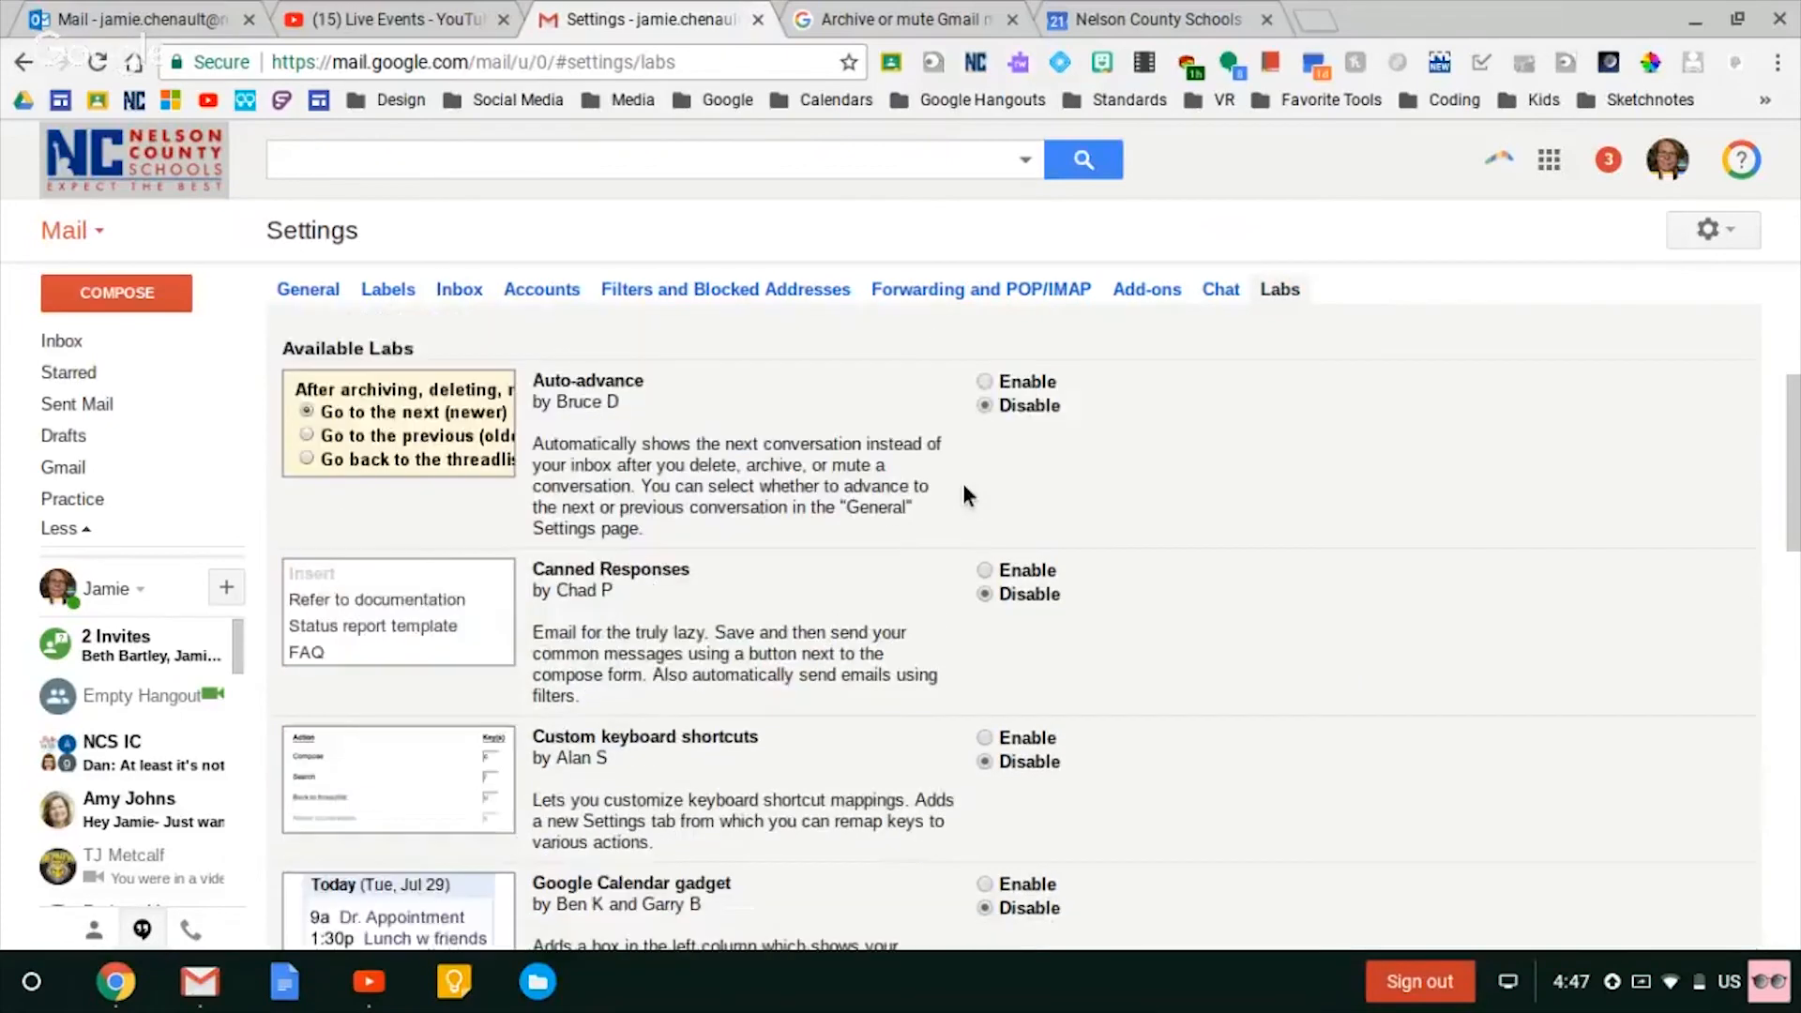
scroll(964, 482, "down", 1)
scroll(962, 482, "up", 5)
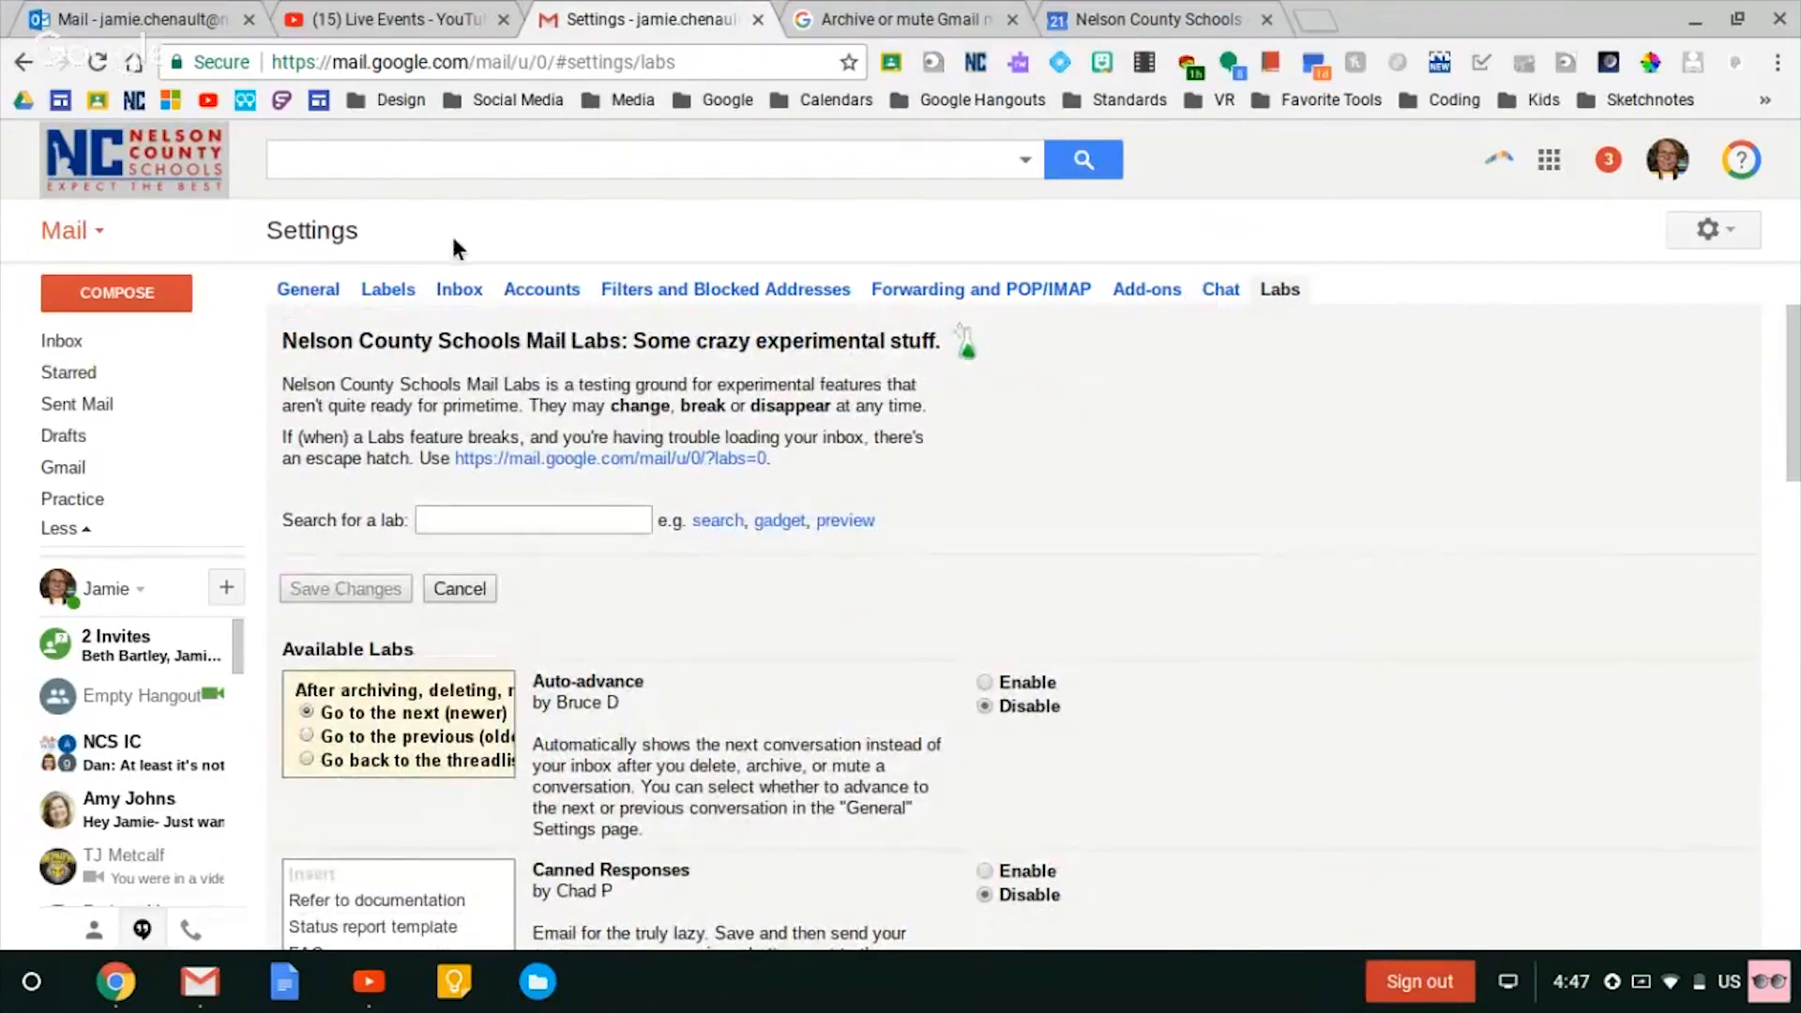
- Check the Labels, Inbox, Accounts, Filters, Add-ons, Chat and Labs settings, then look through the whole General section for a theme option
left_click(384, 295)
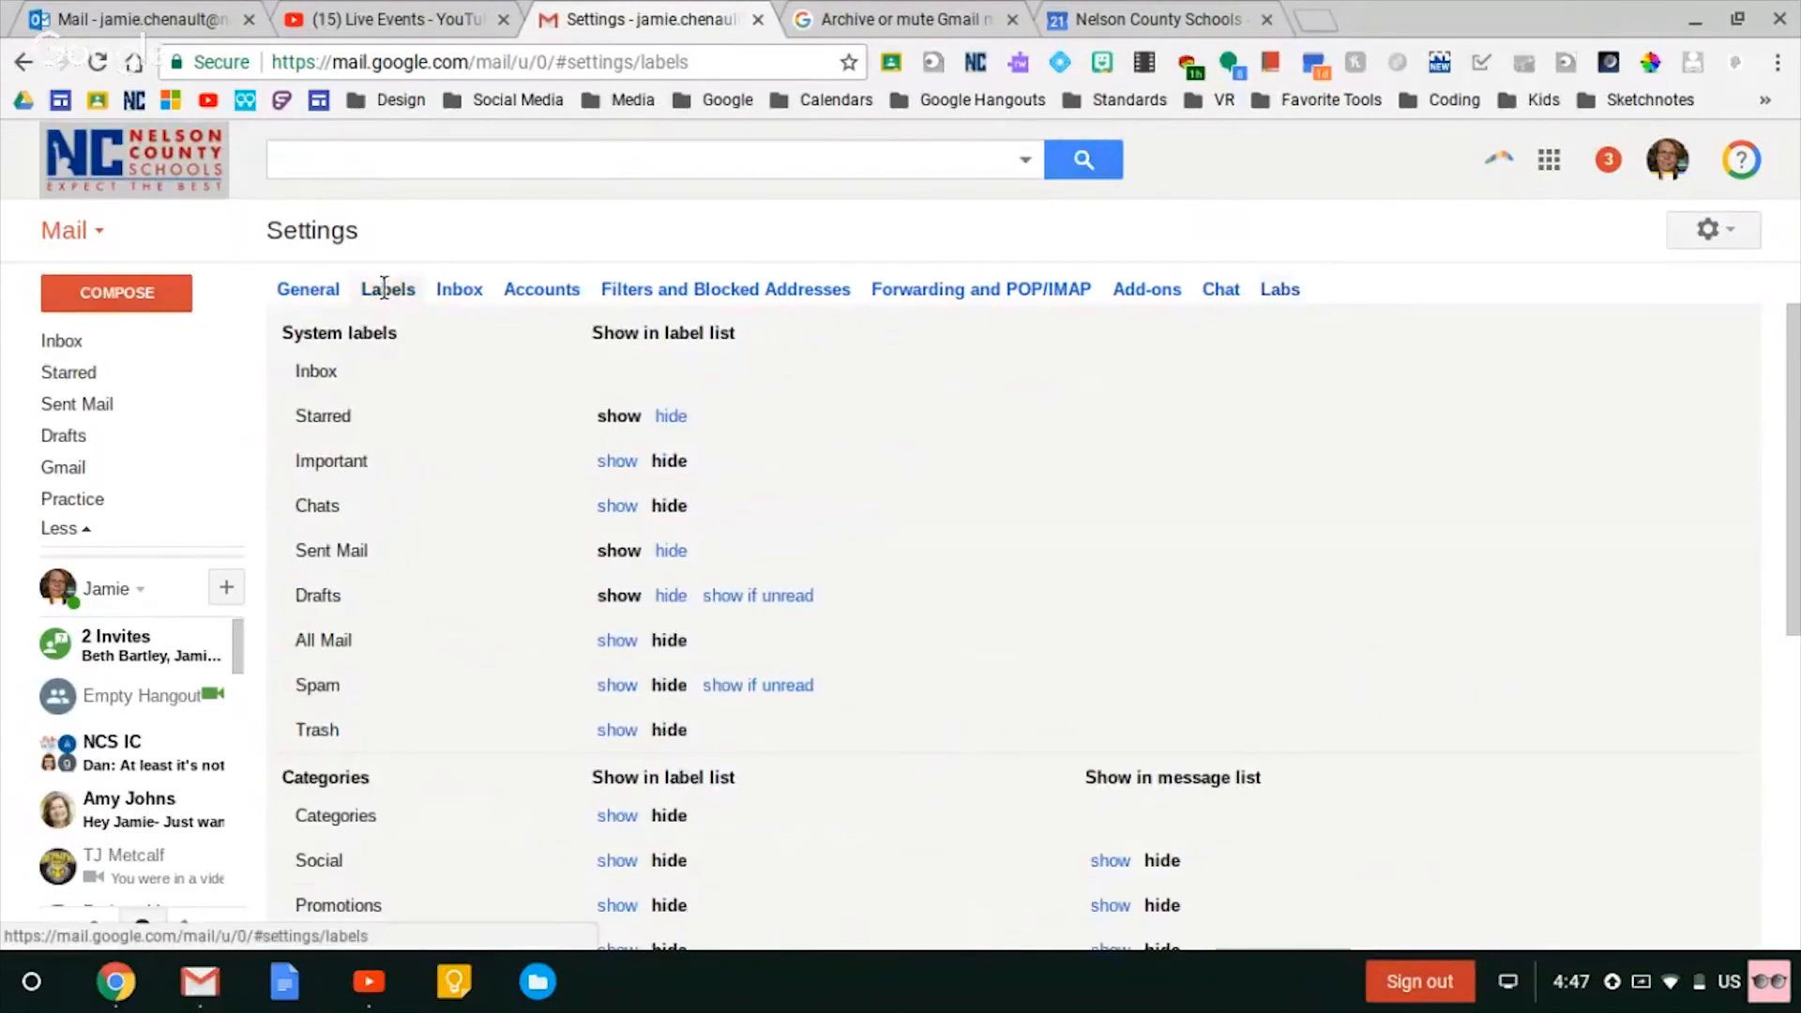
left_click(459, 290)
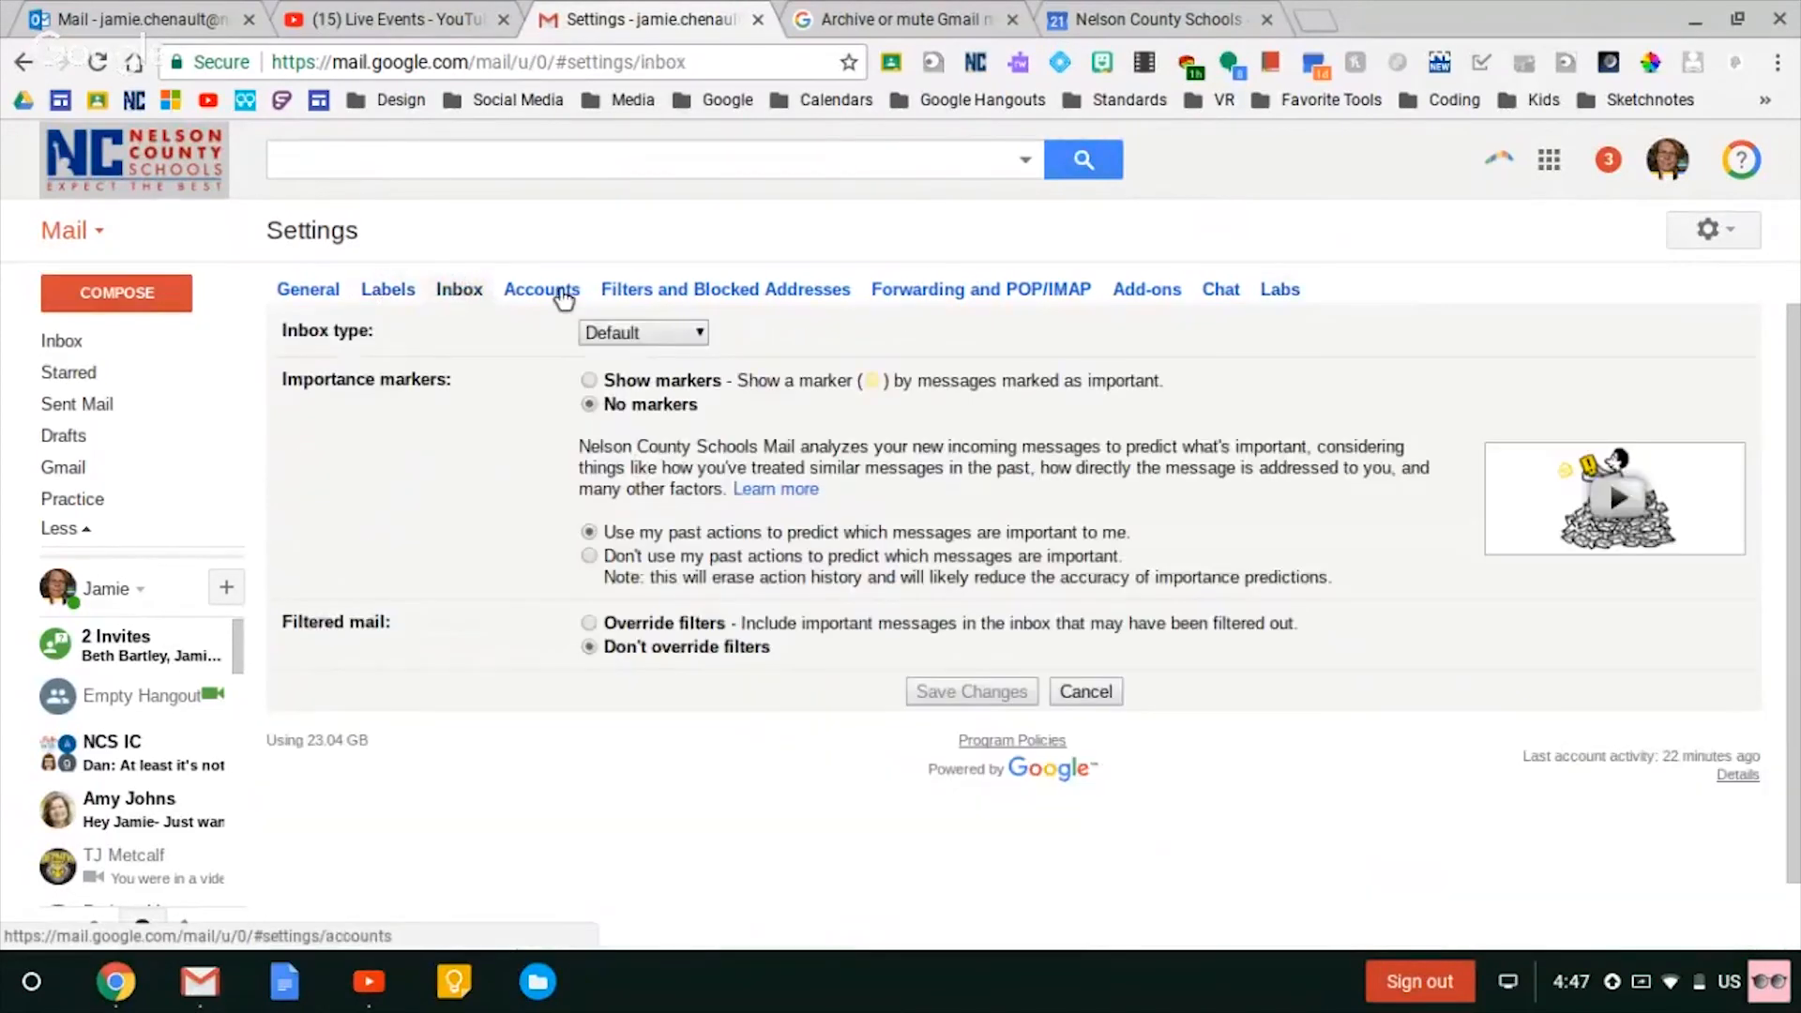
left_click(560, 292)
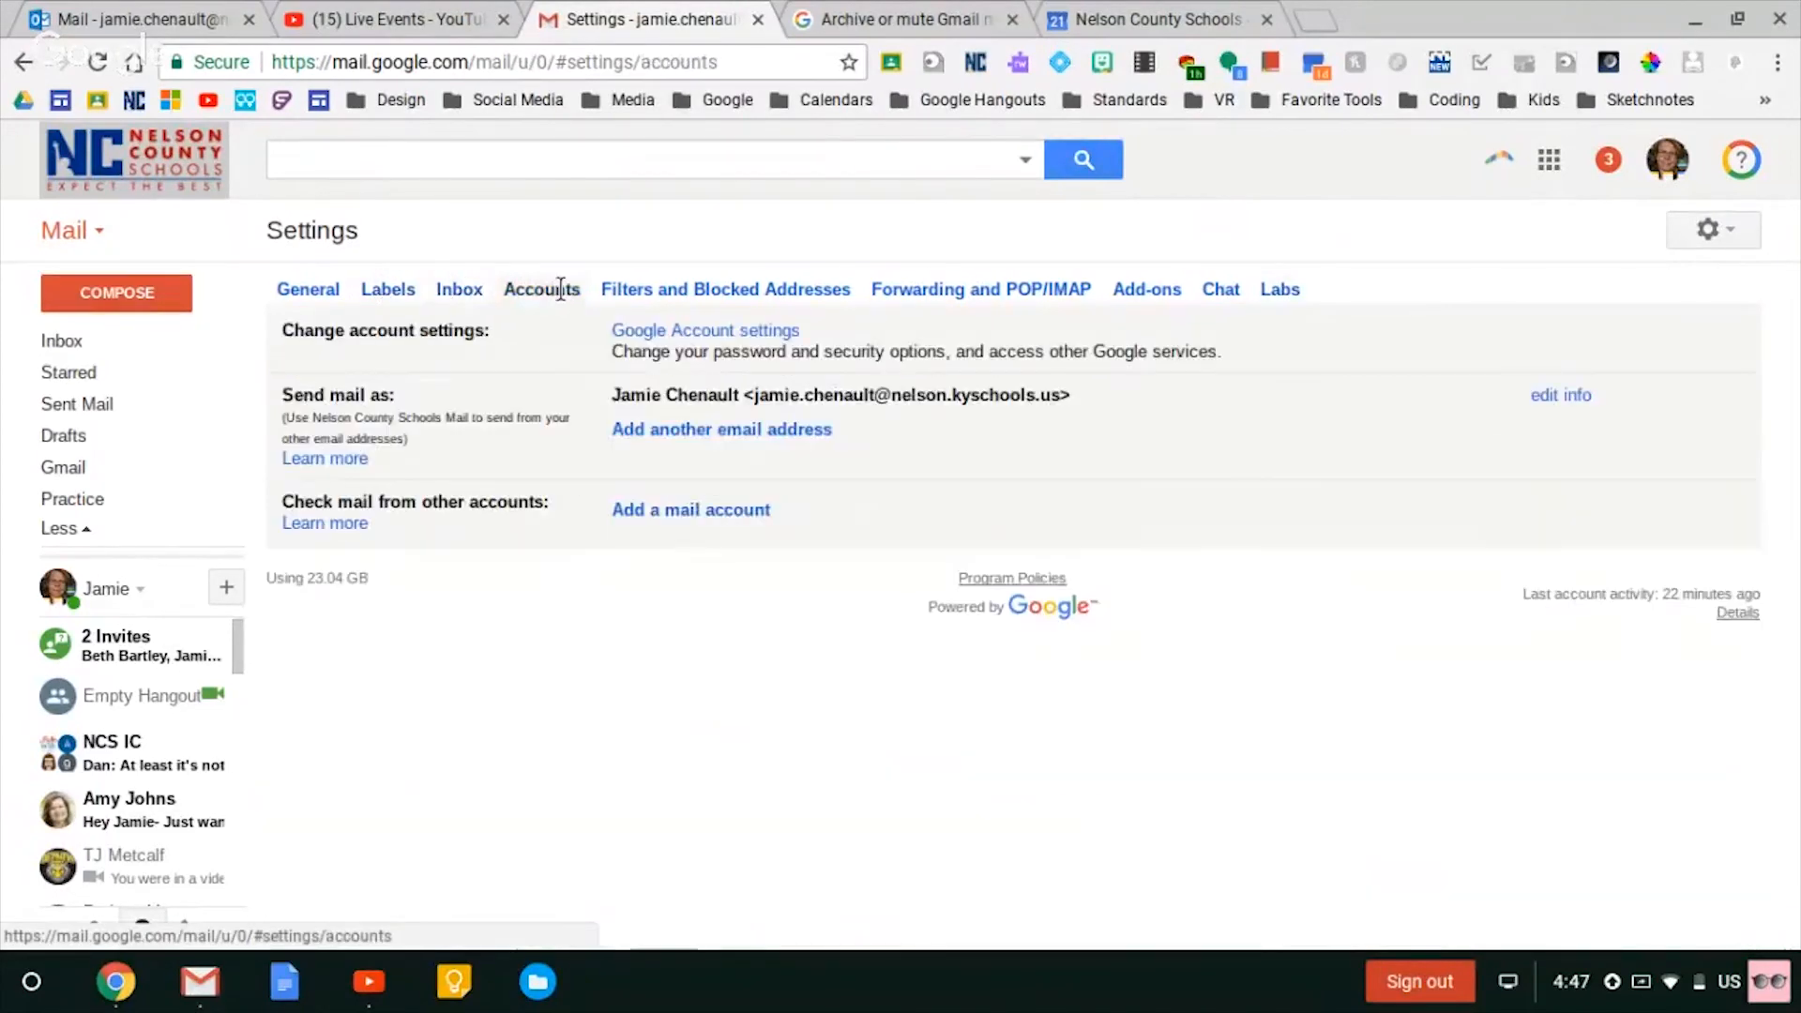
left_click(663, 296)
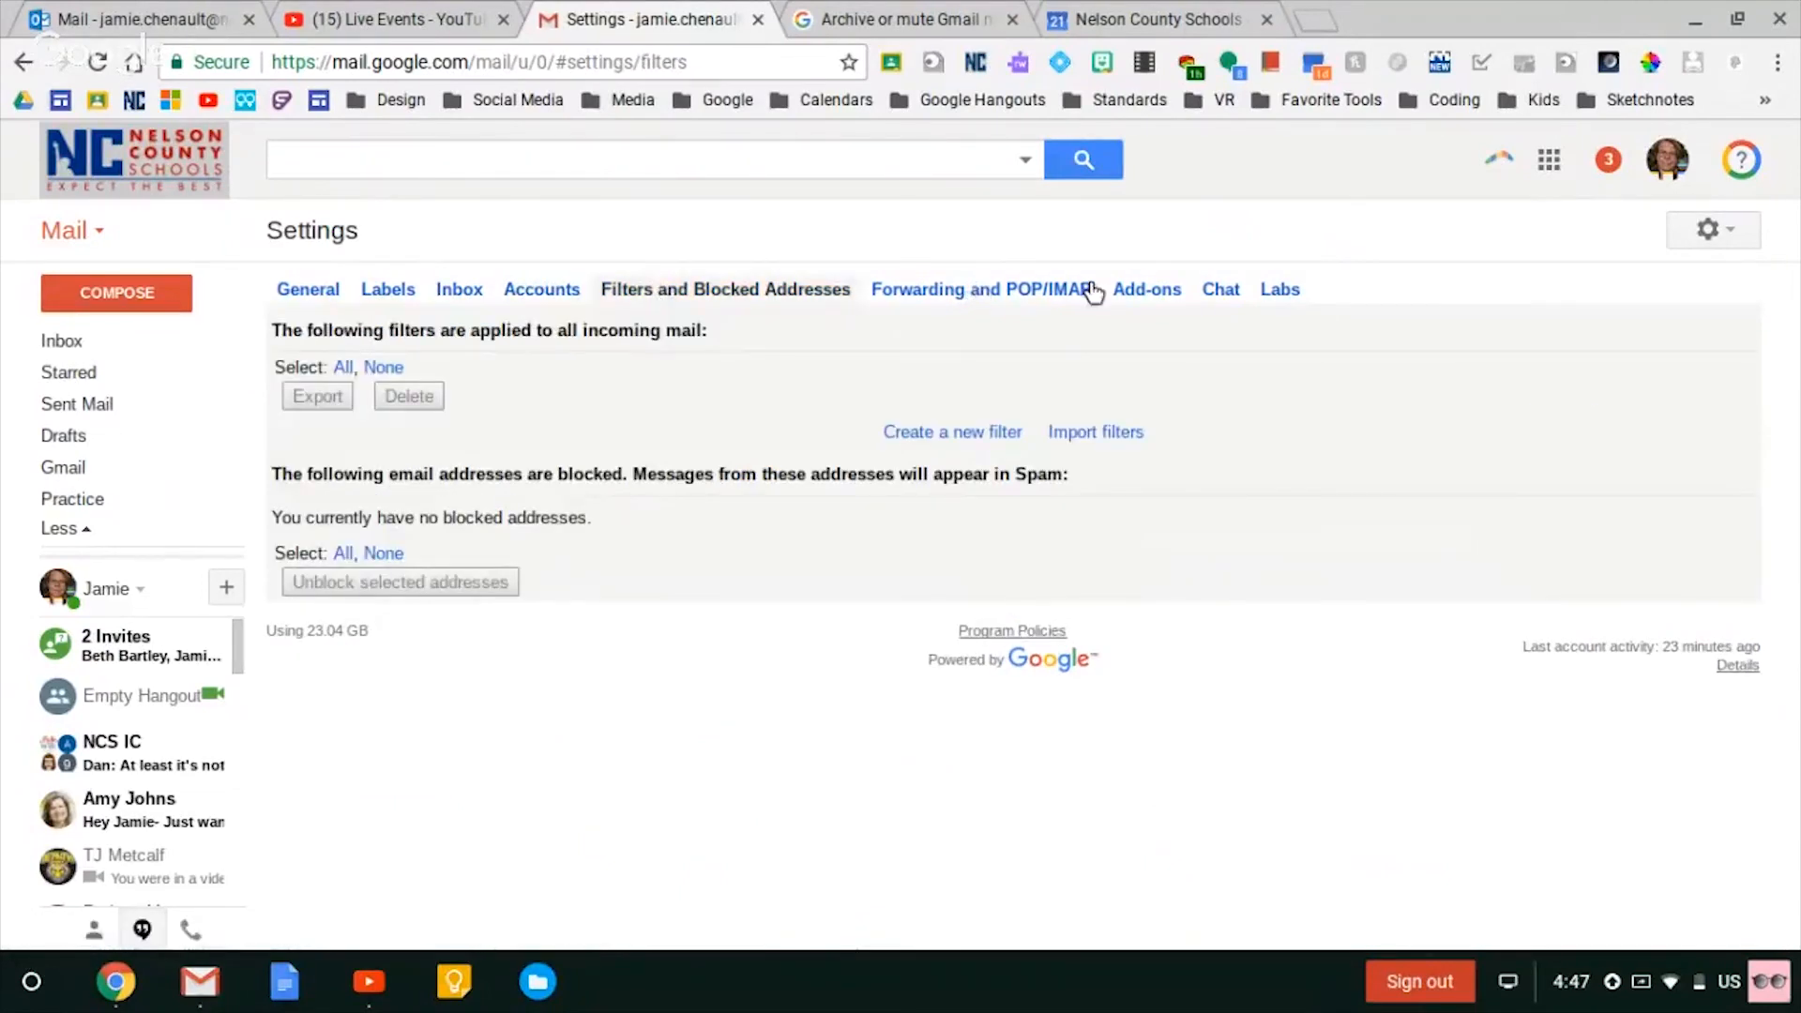
left_click(1138, 289)
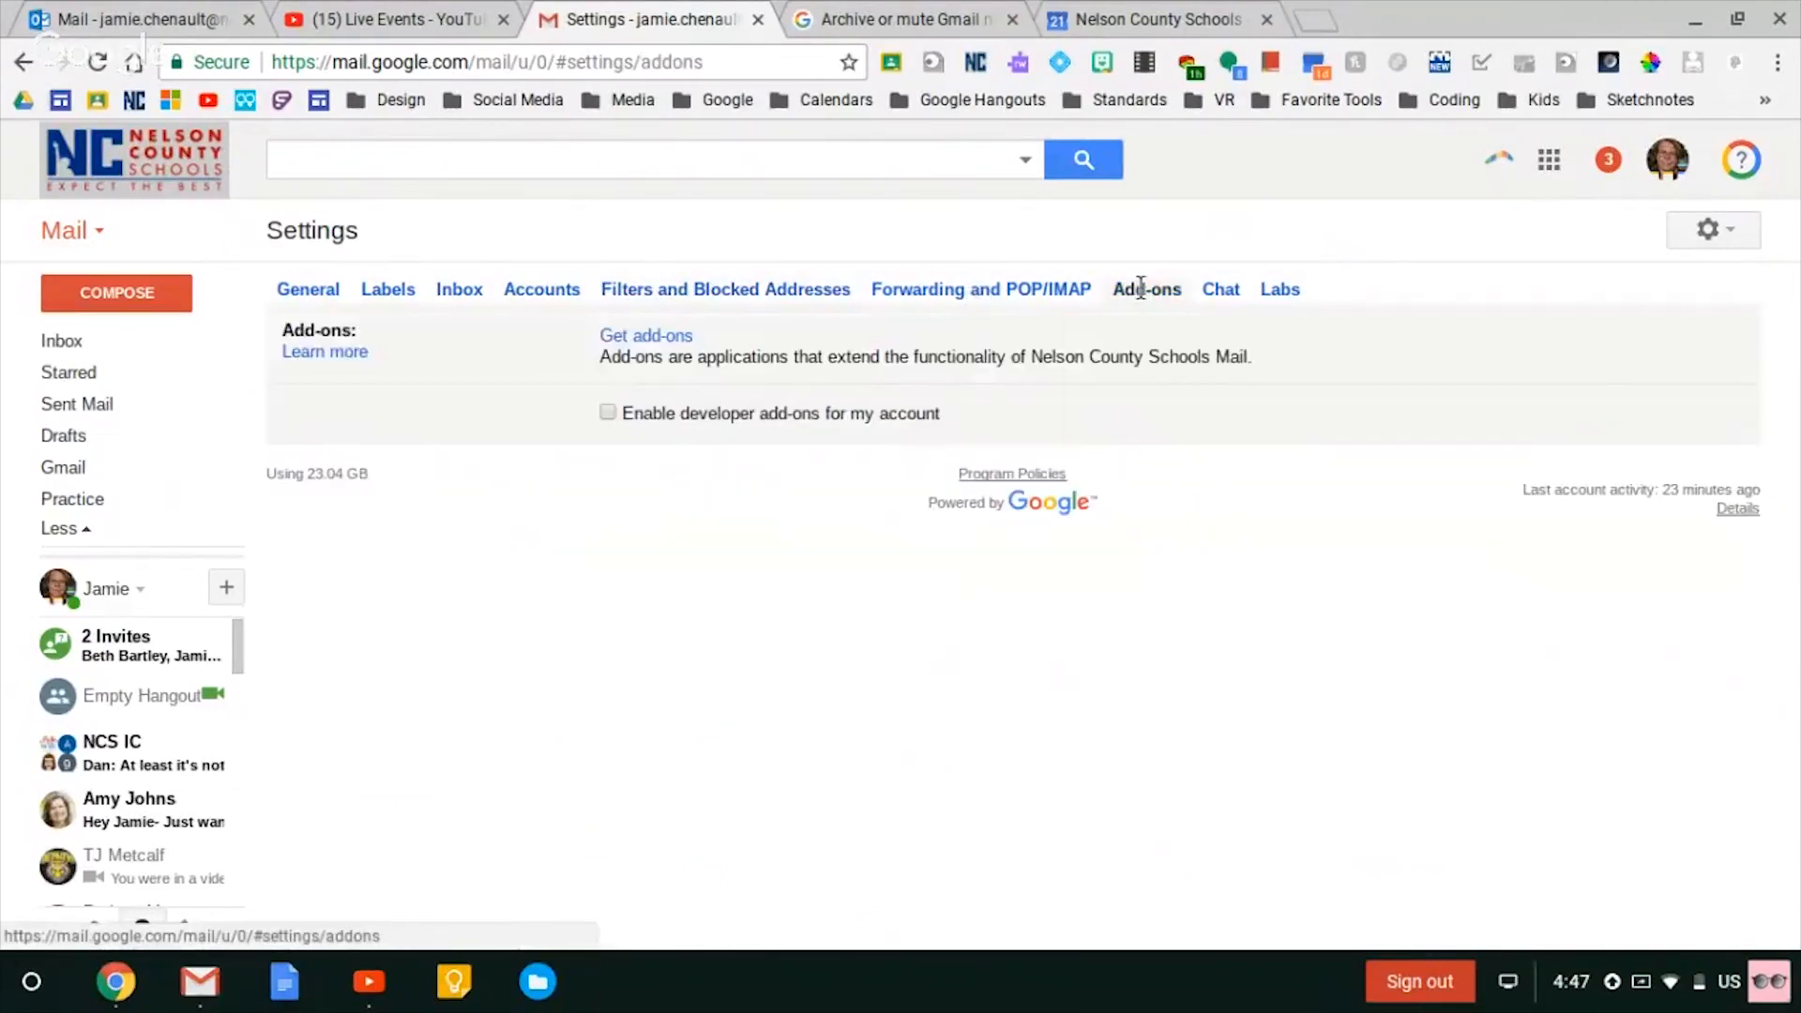
left_click(1212, 291)
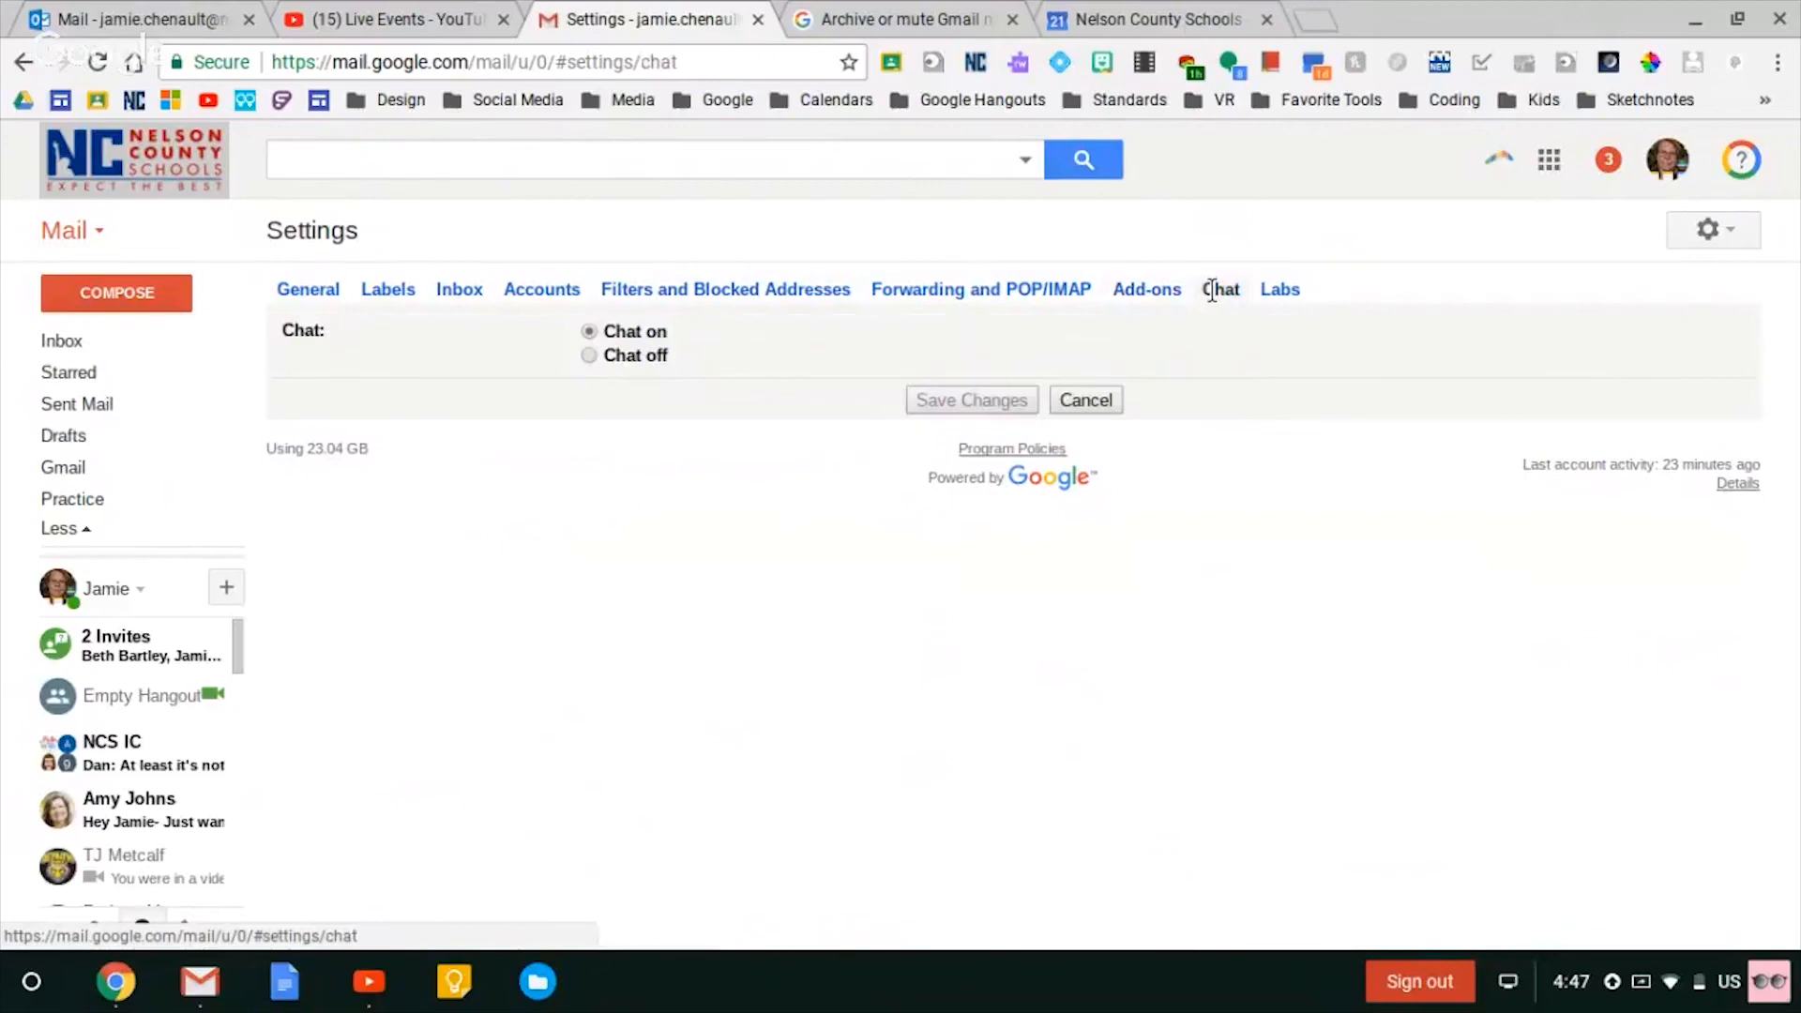
left_click(1272, 292)
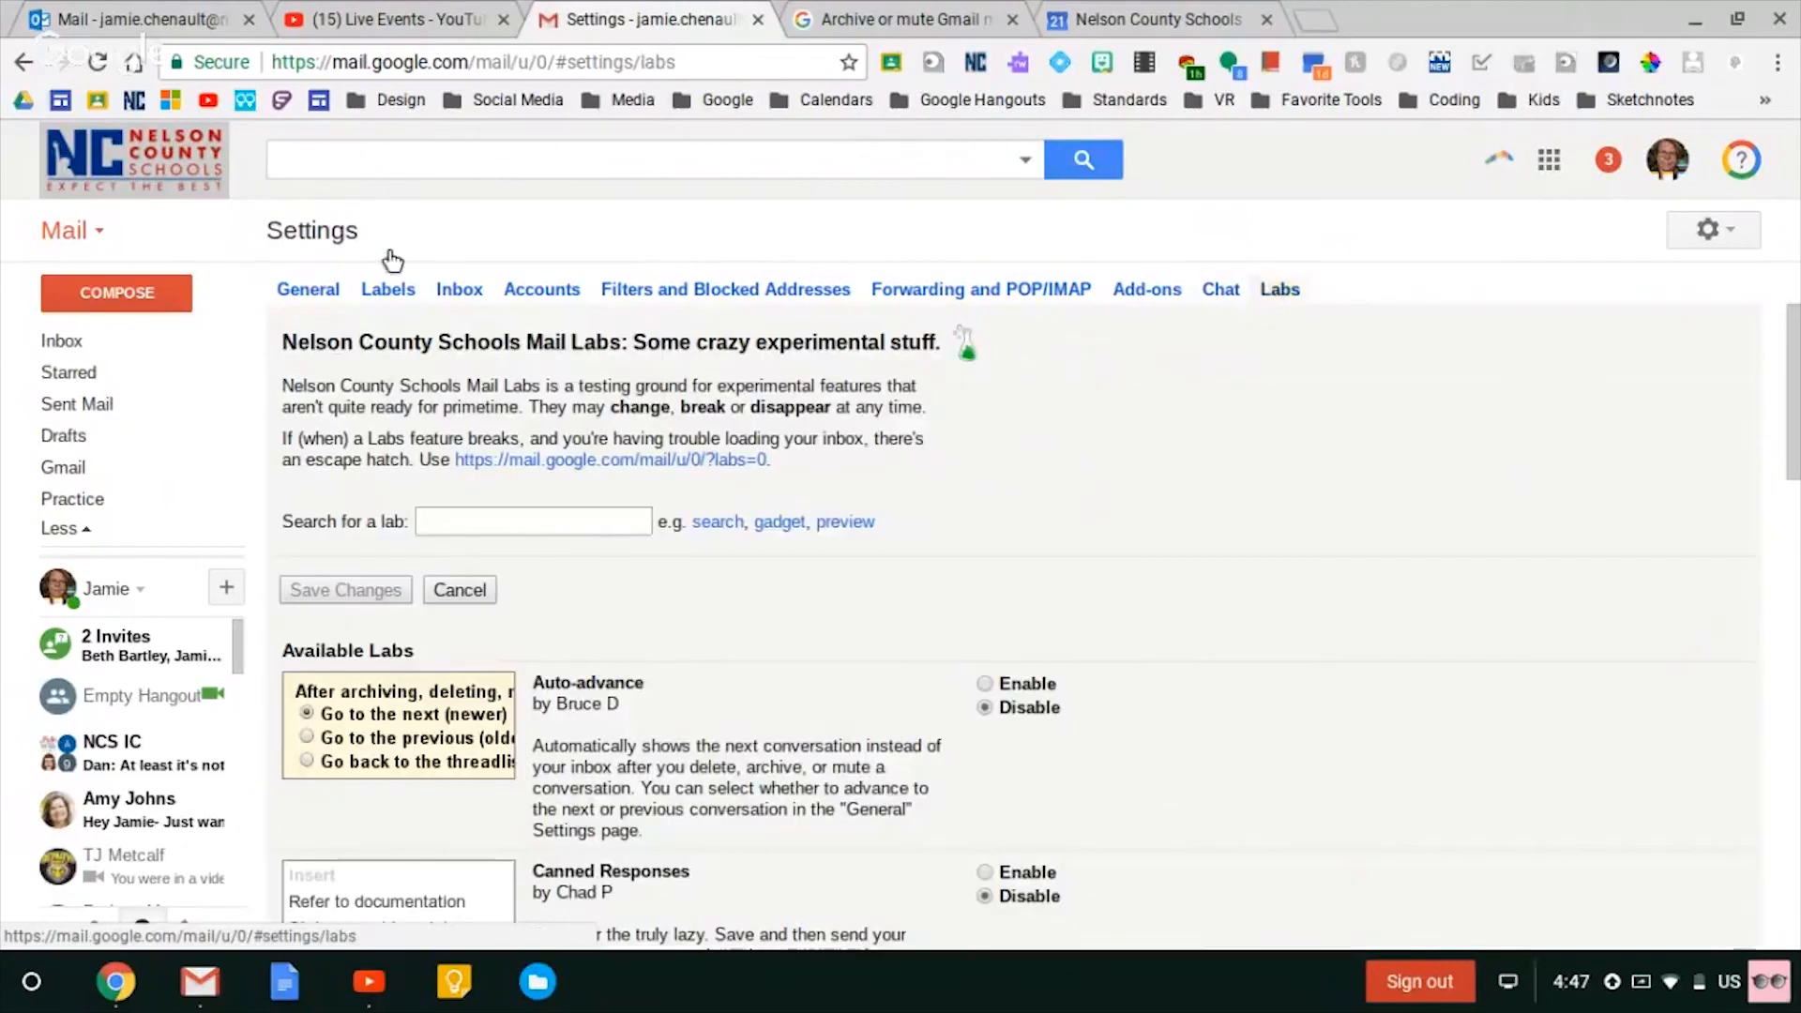
left_click(310, 290)
scroll(583, 448, "down", 4)
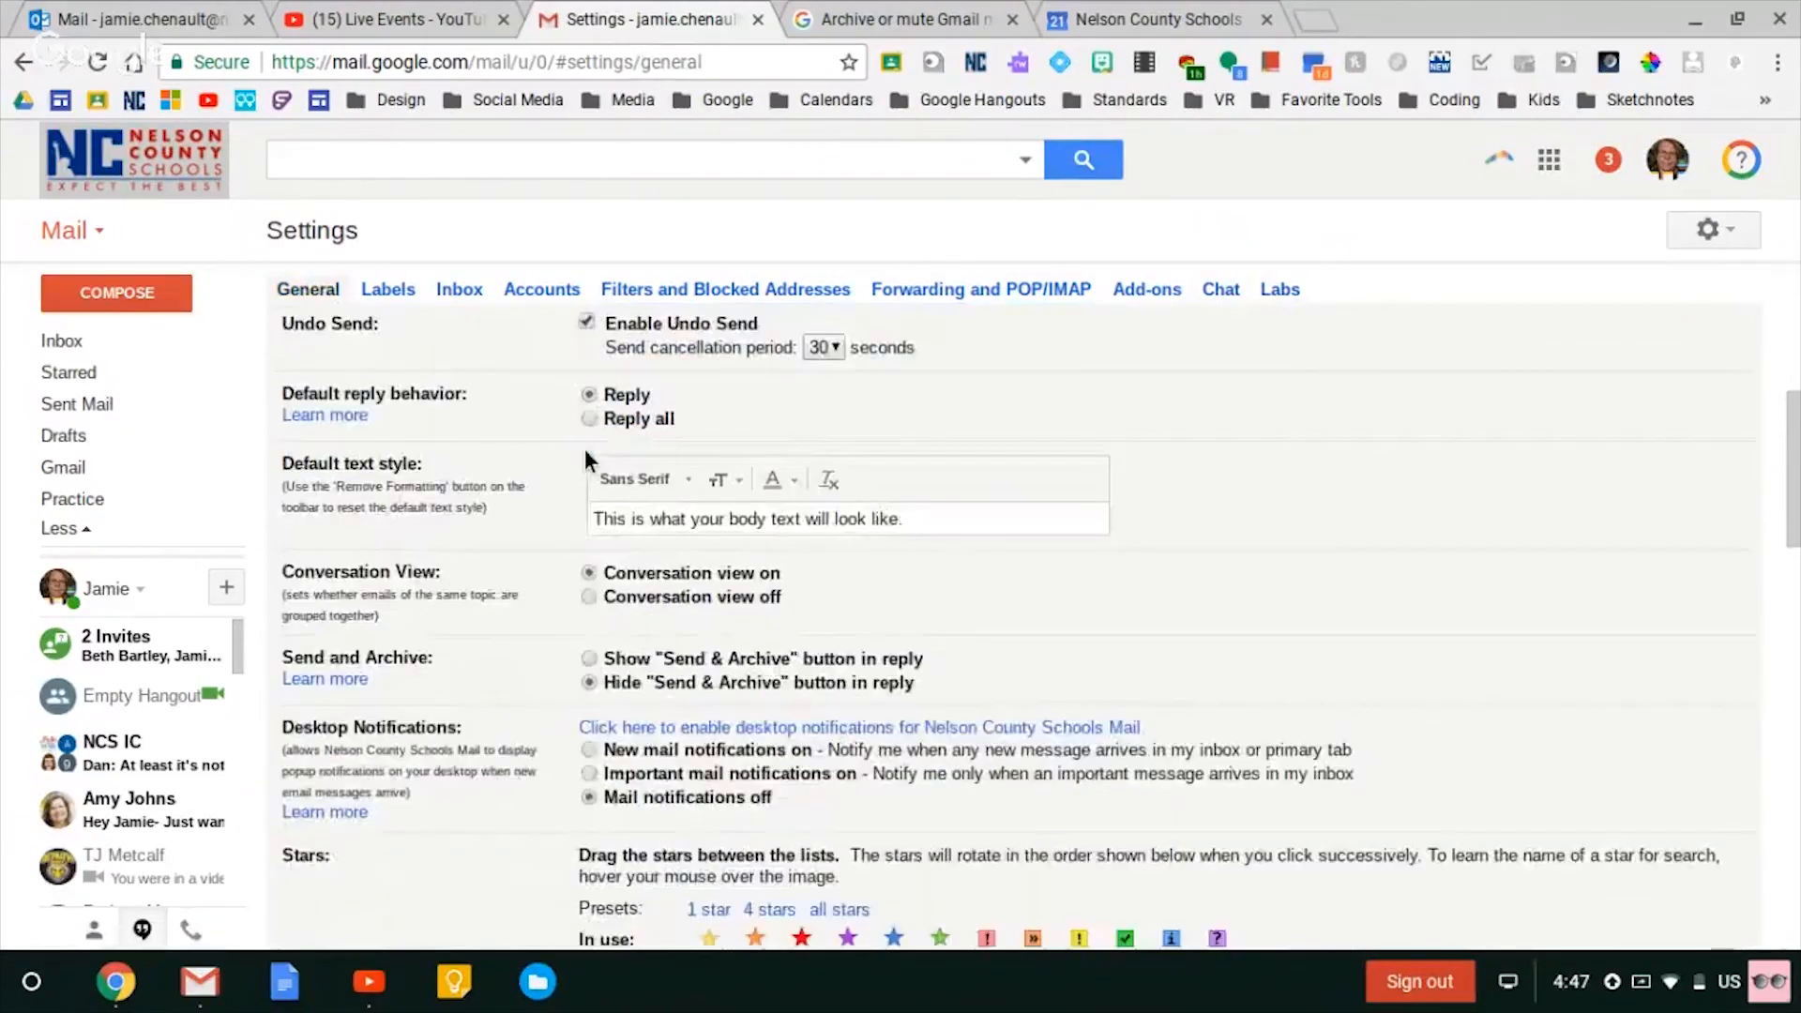
scroll(583, 449, "down", 10)
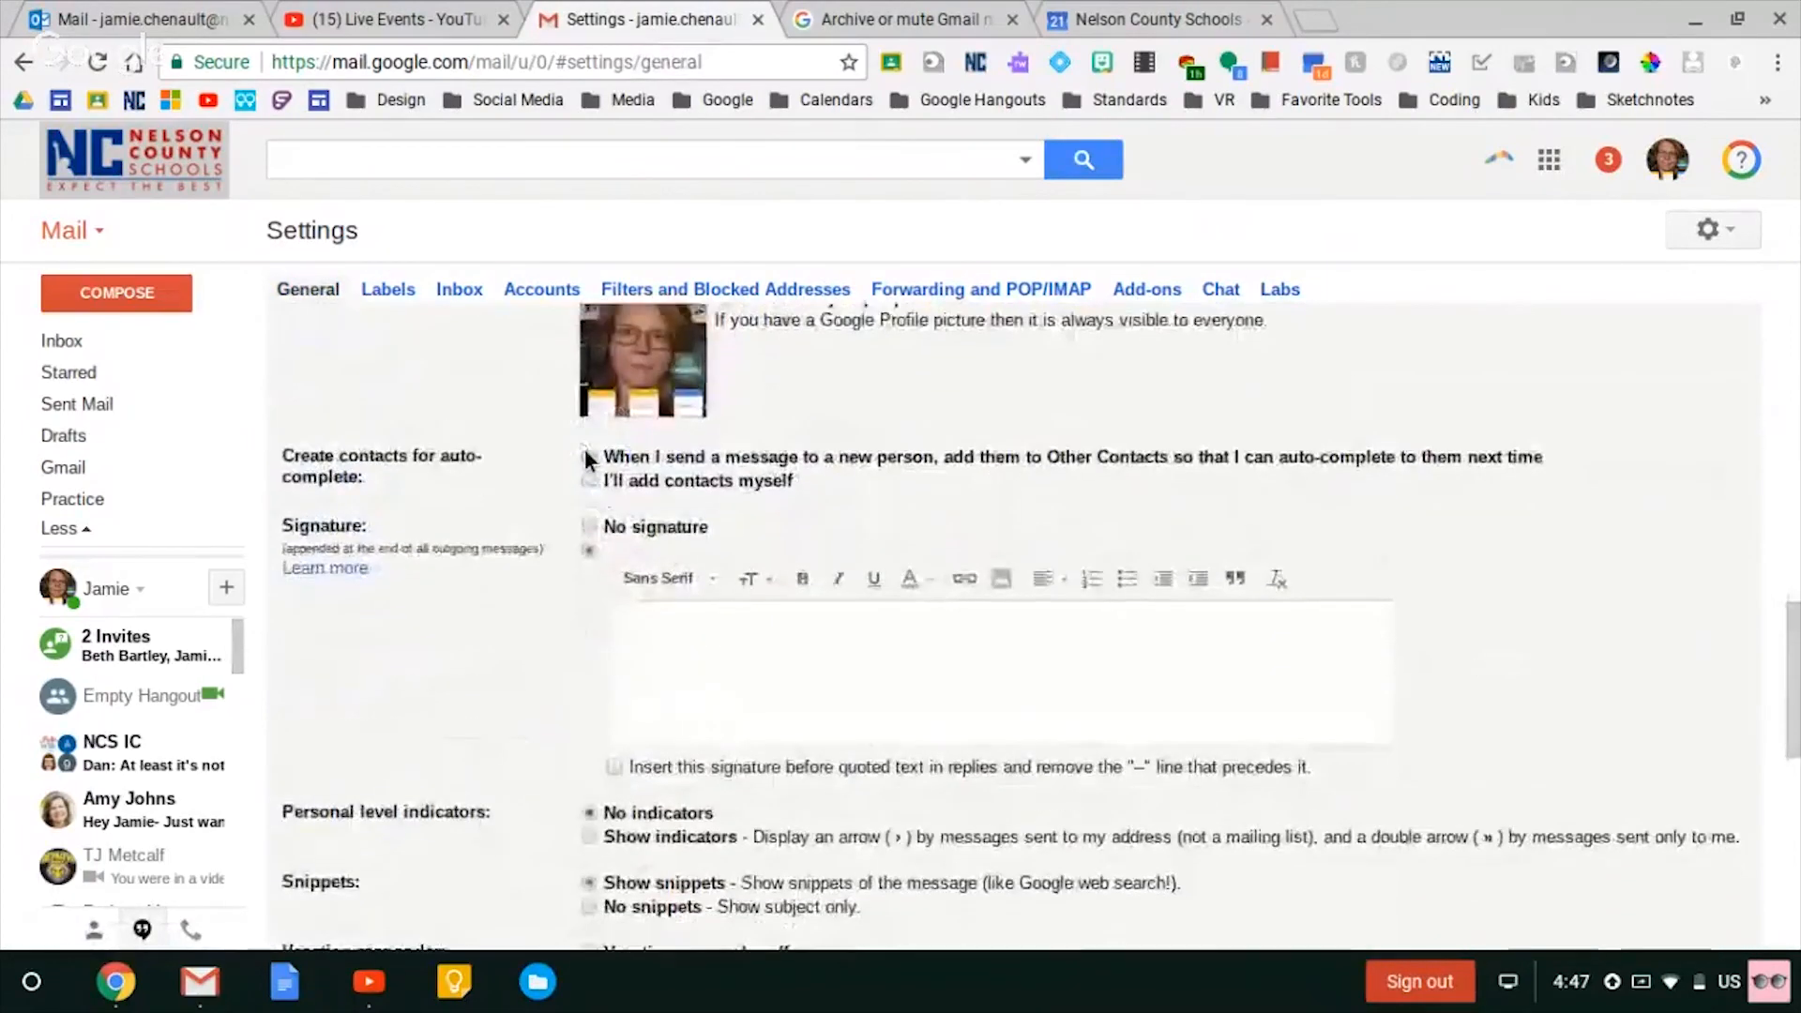
scroll(583, 448, "down", 8)
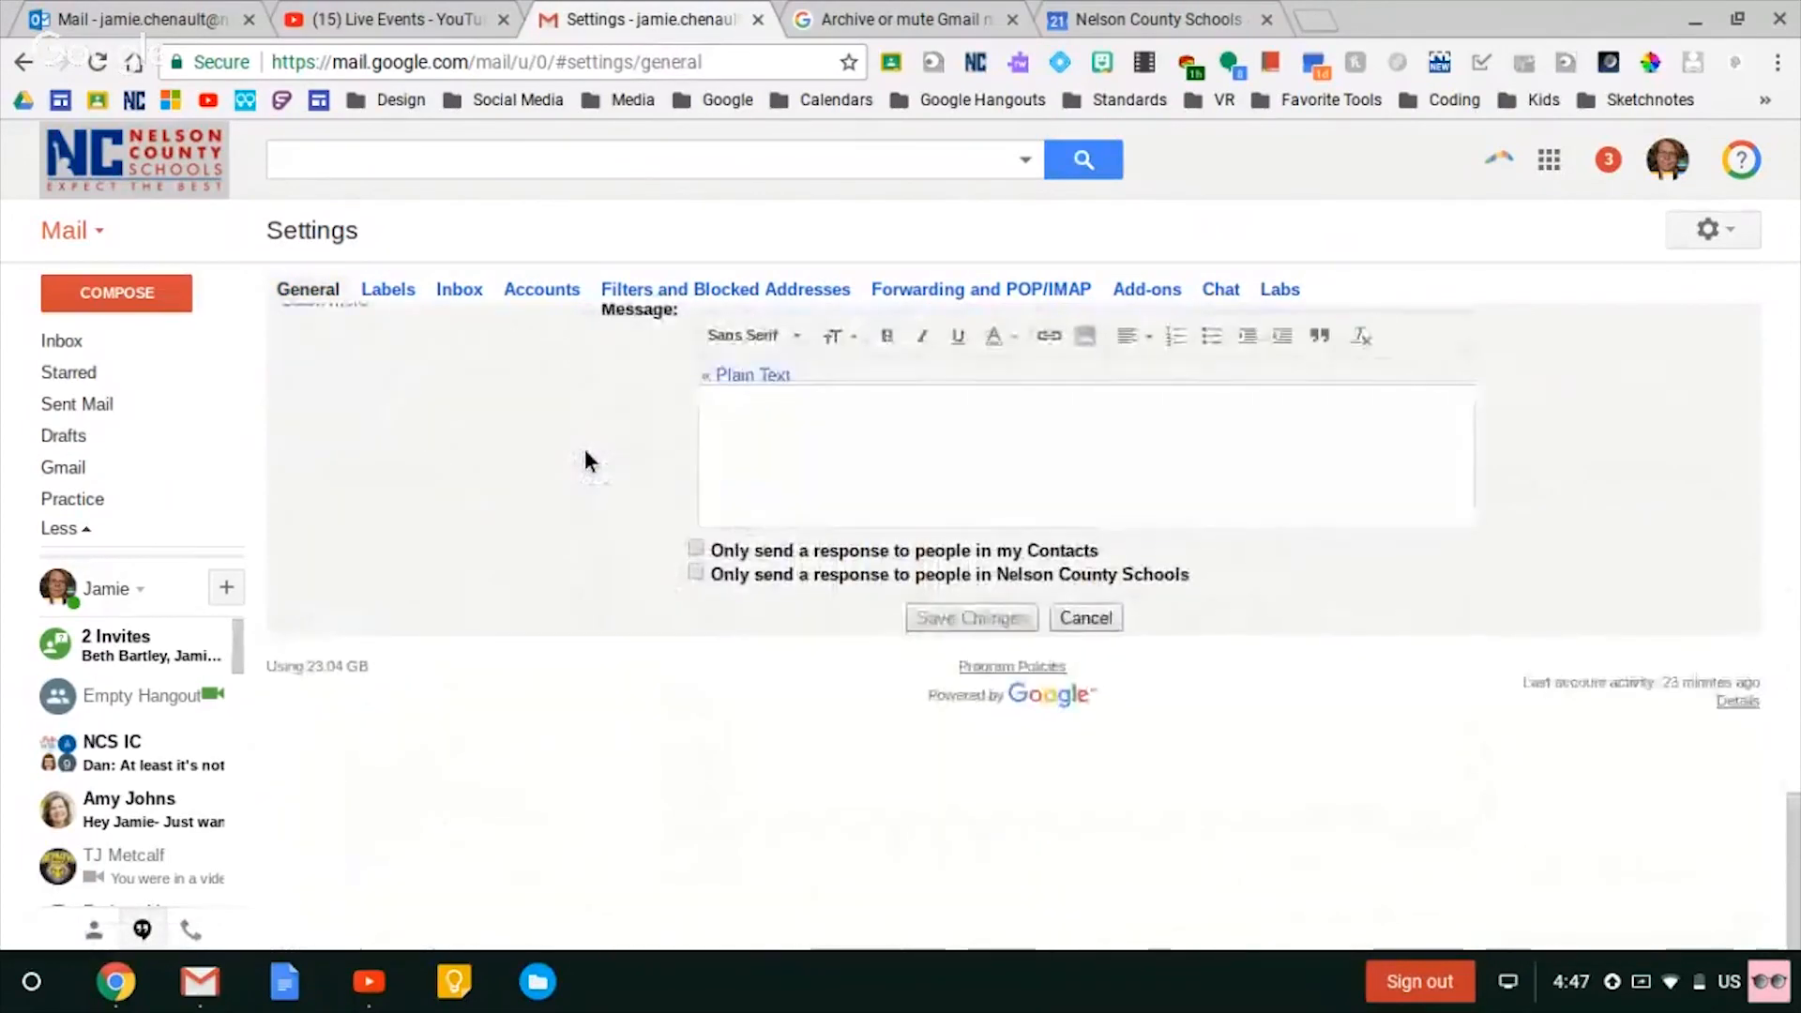
scroll(583, 449, "up", 20)
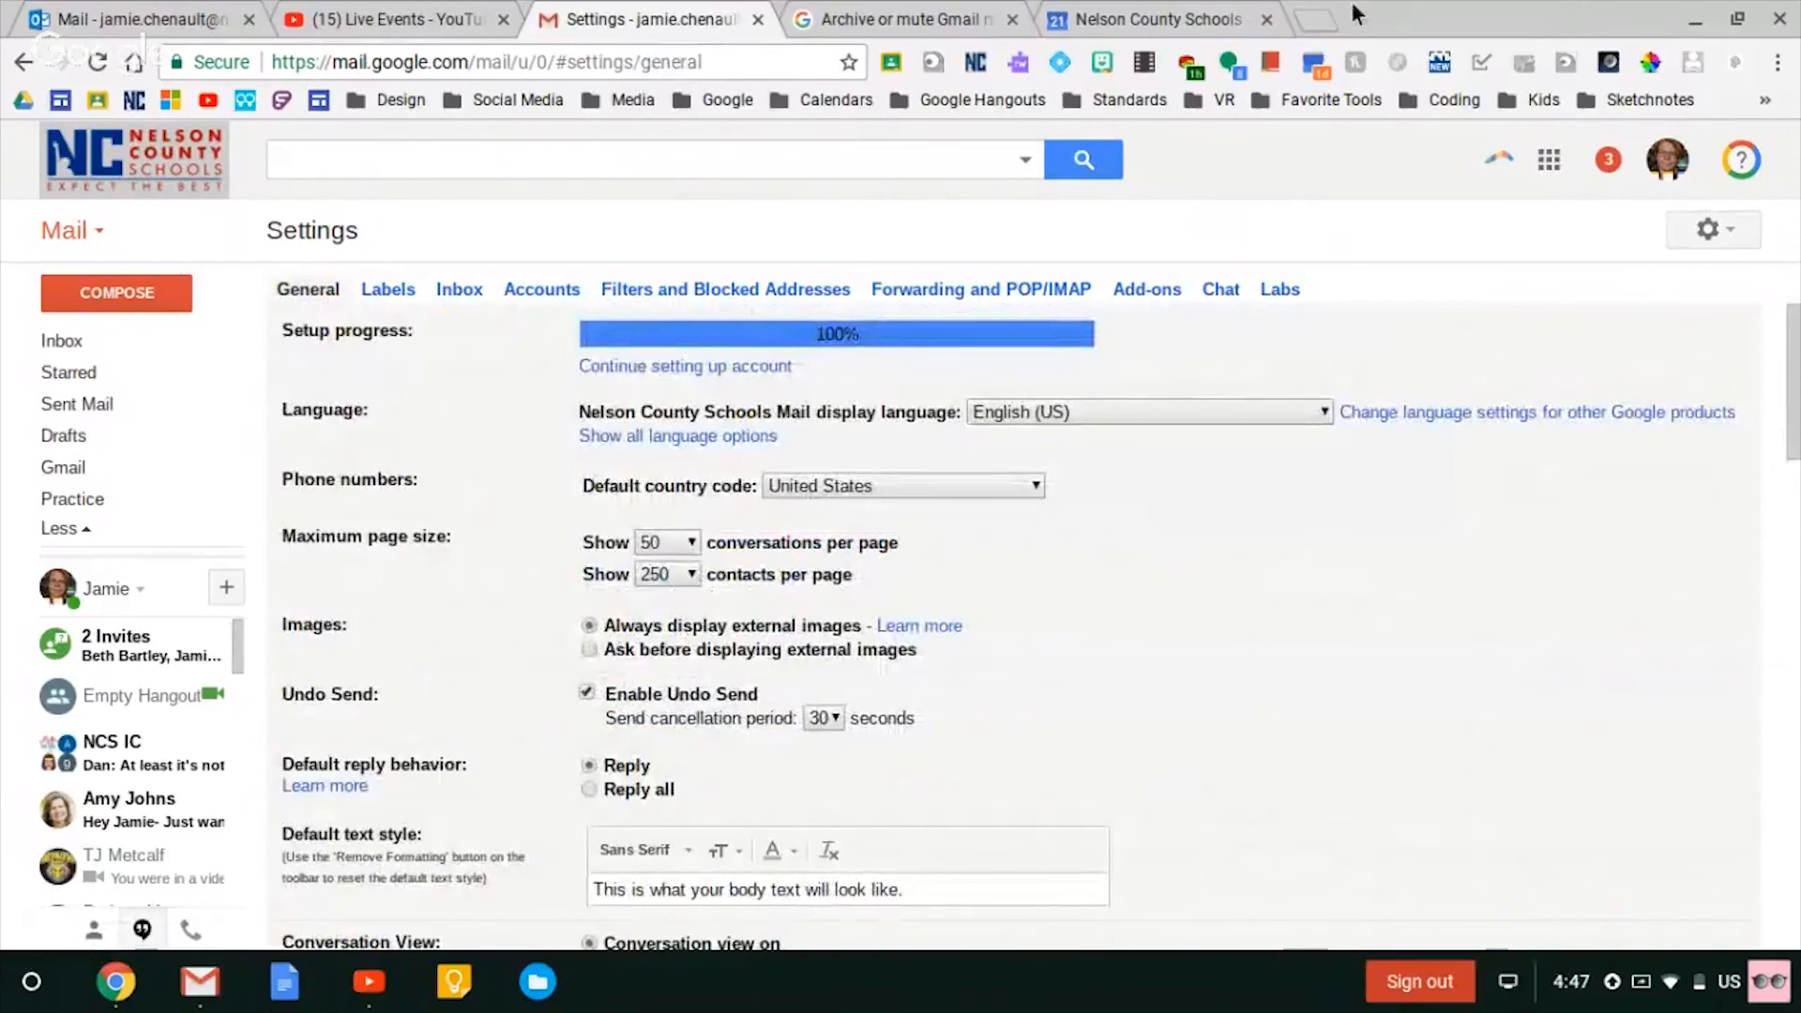
- Search Google for "themes in gmail" in a new browser tab
left_click(1313, 20)
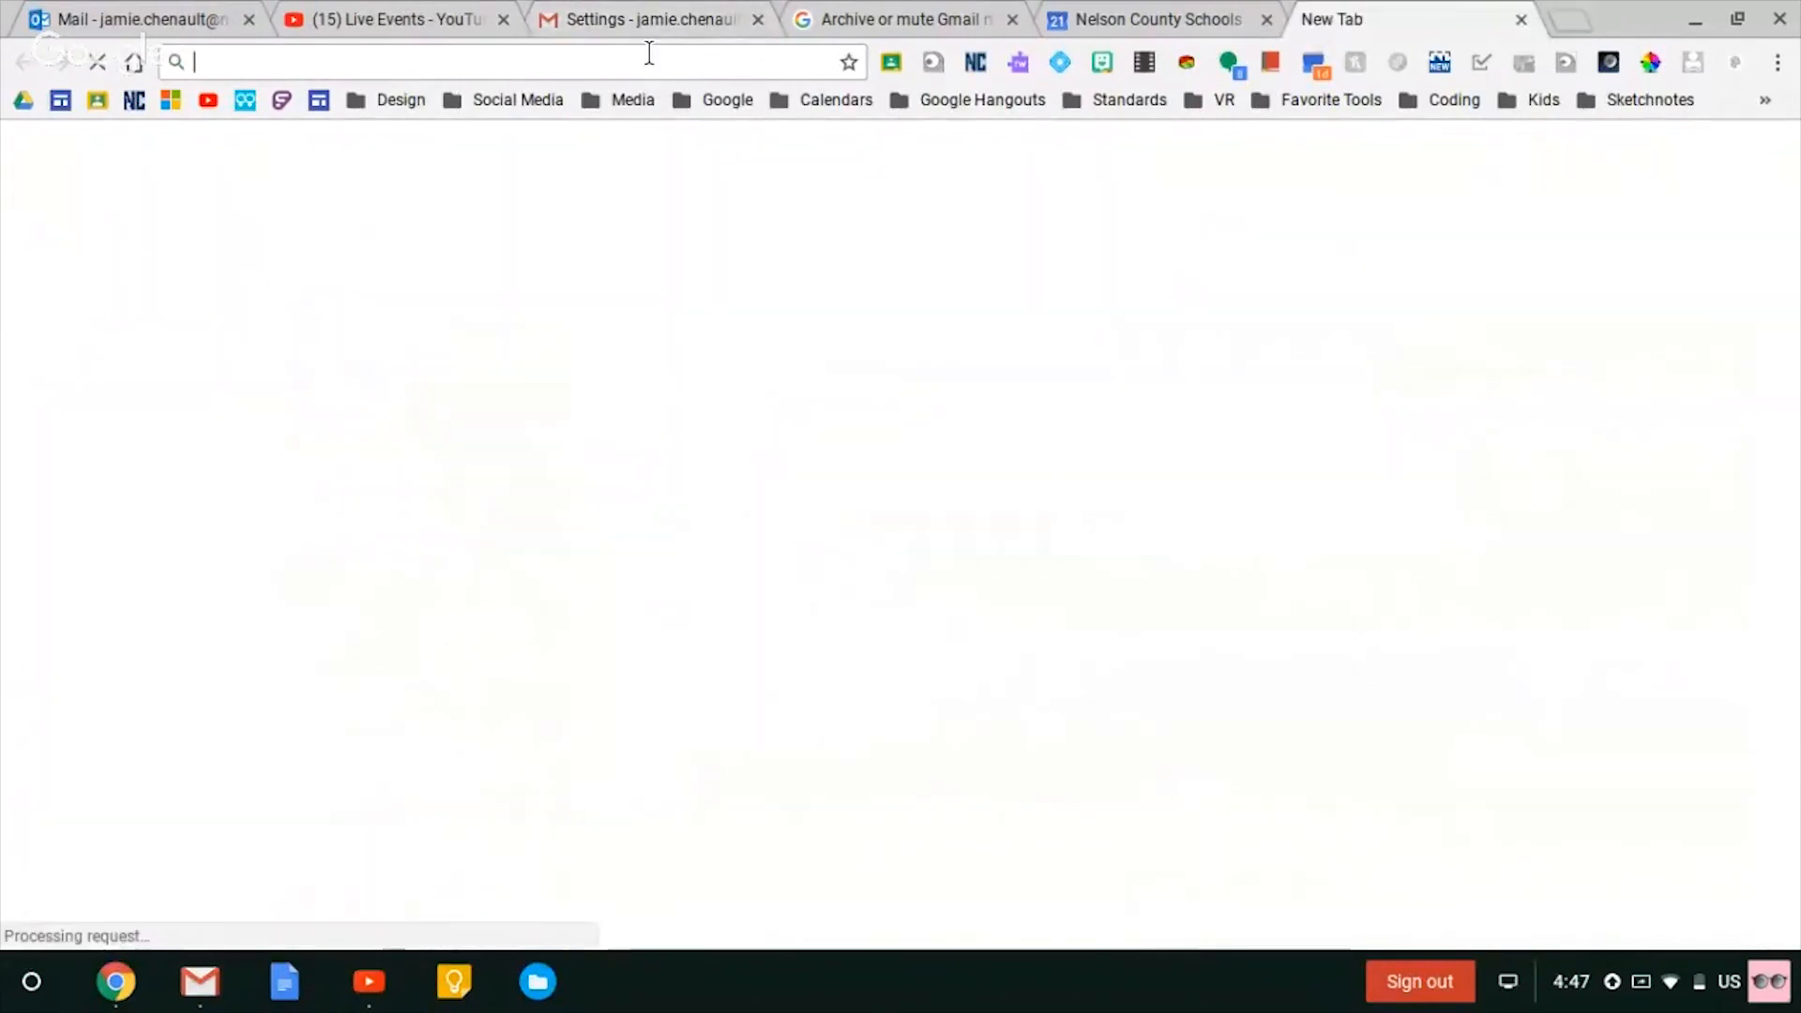
type("theme")
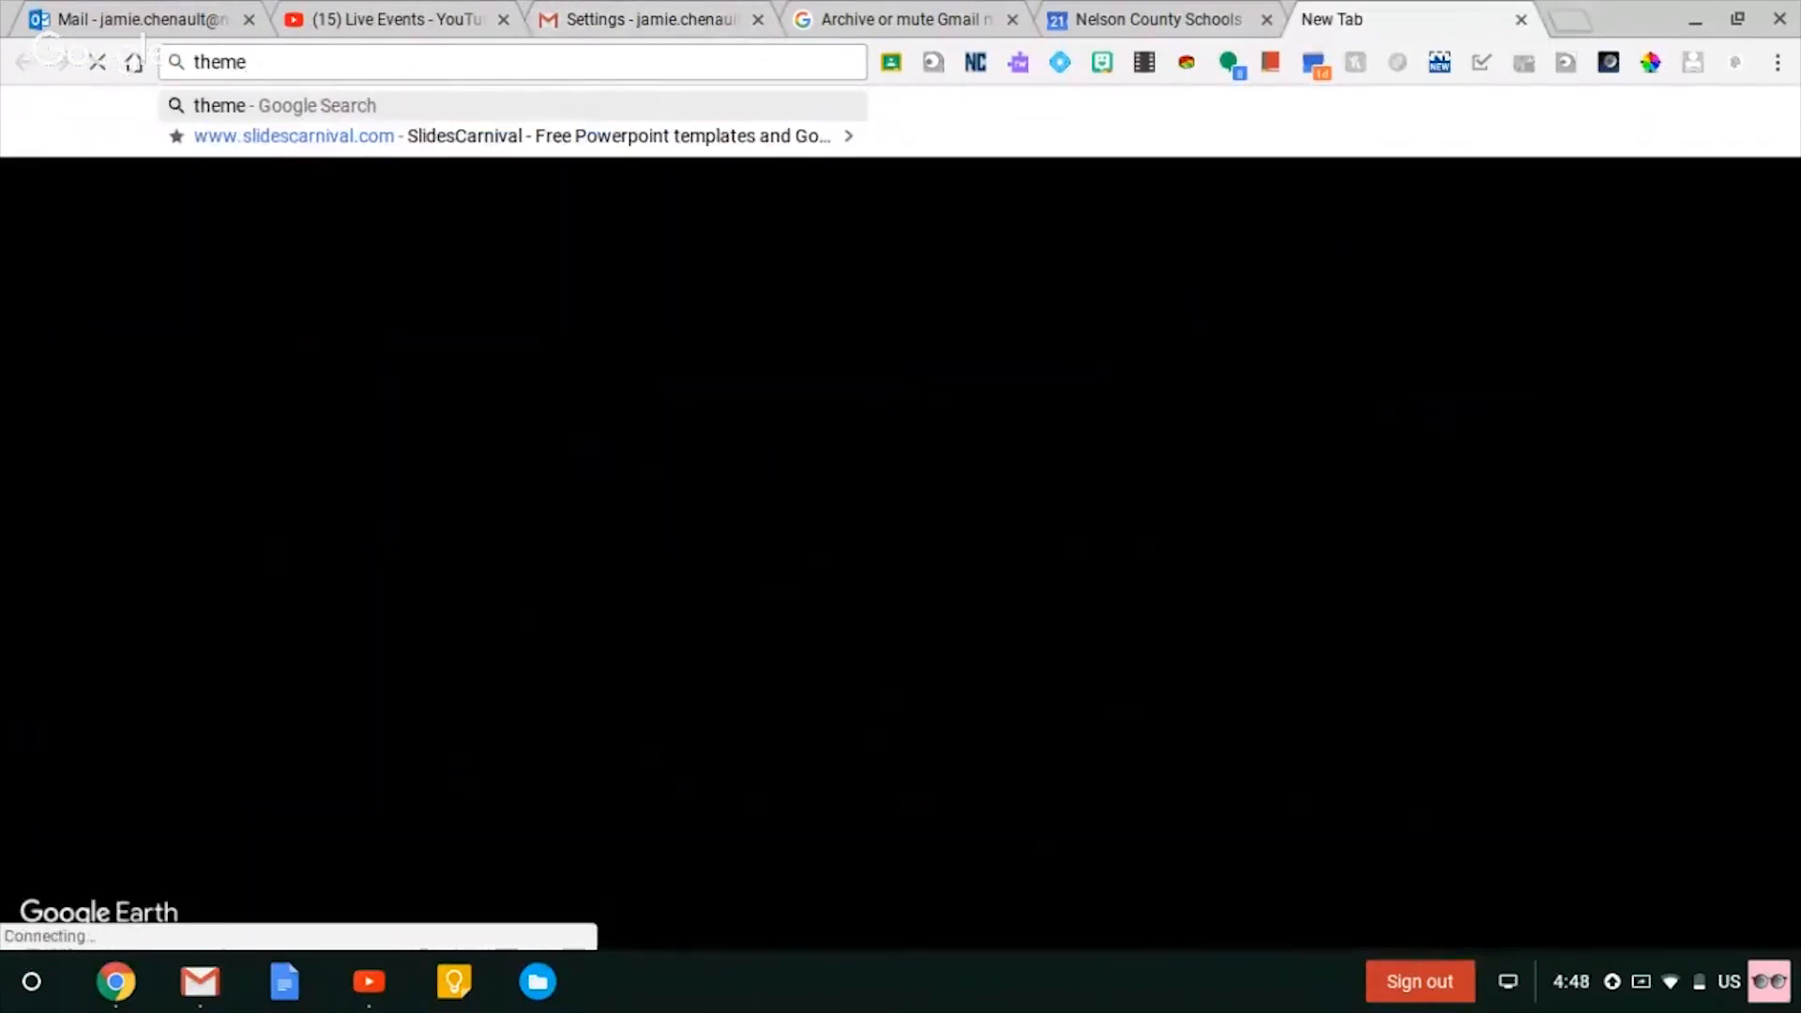
type("s in")
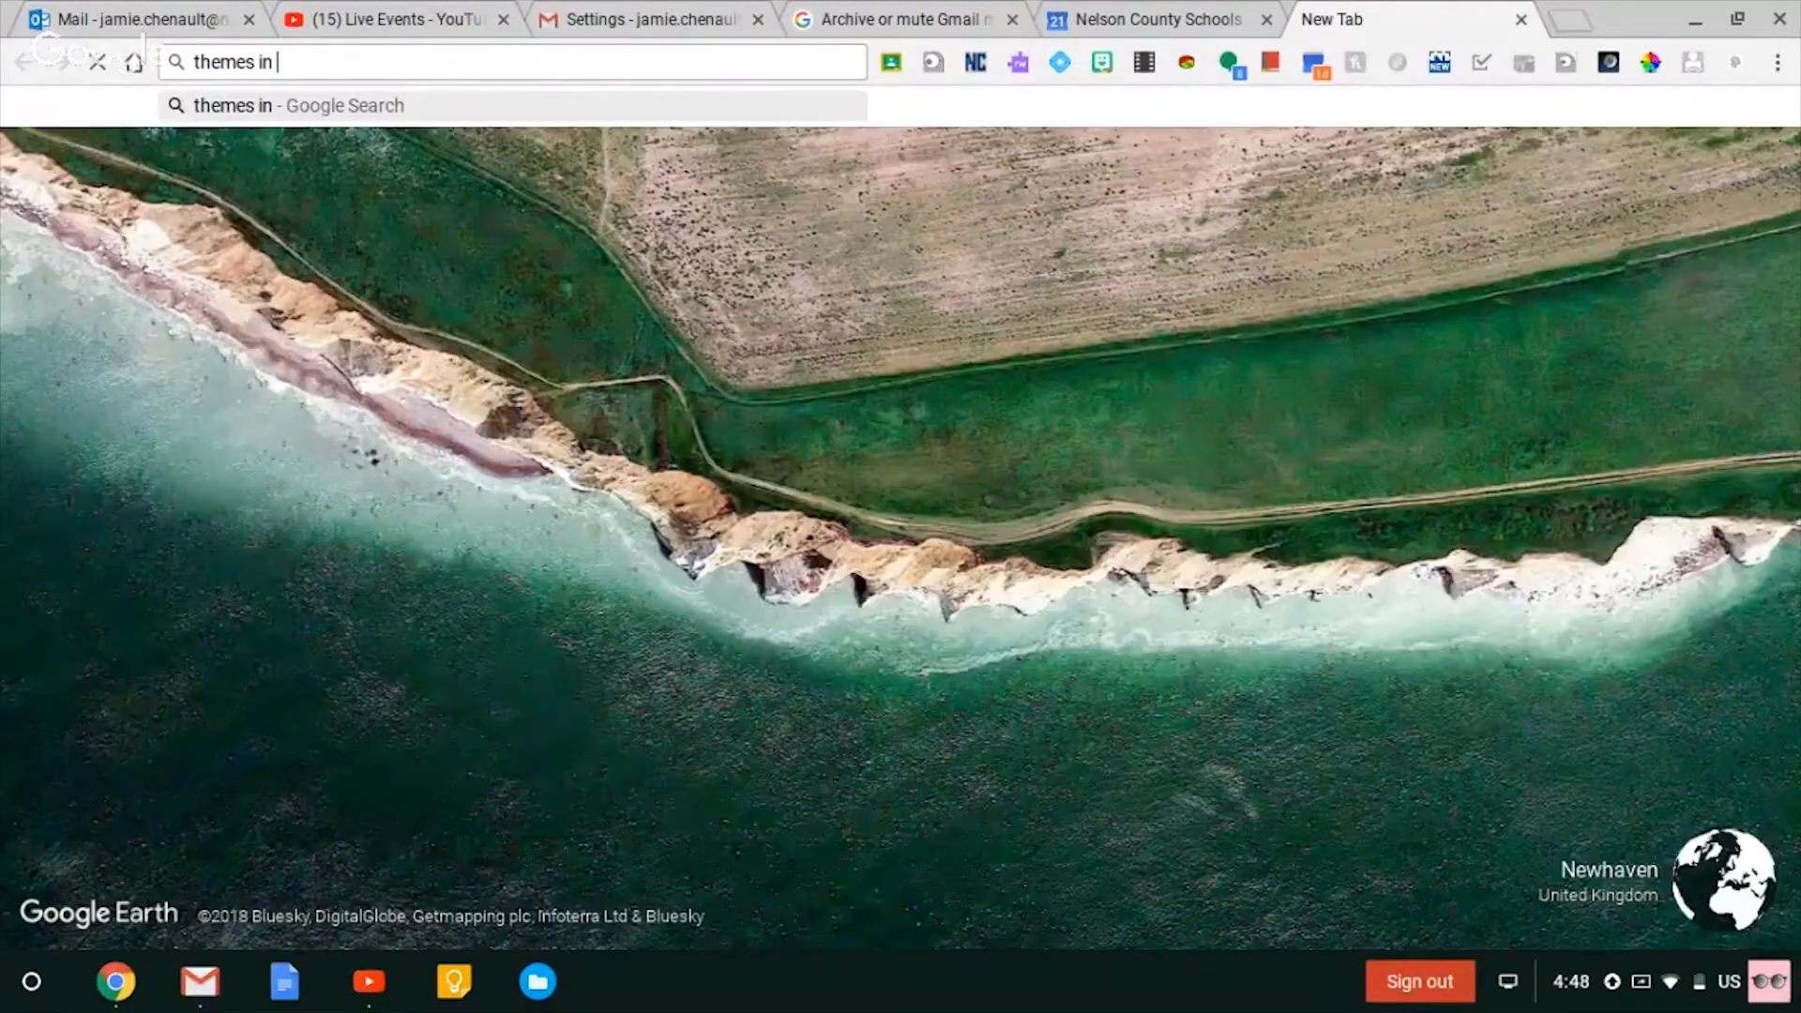
type(" gmail")
key("Return")
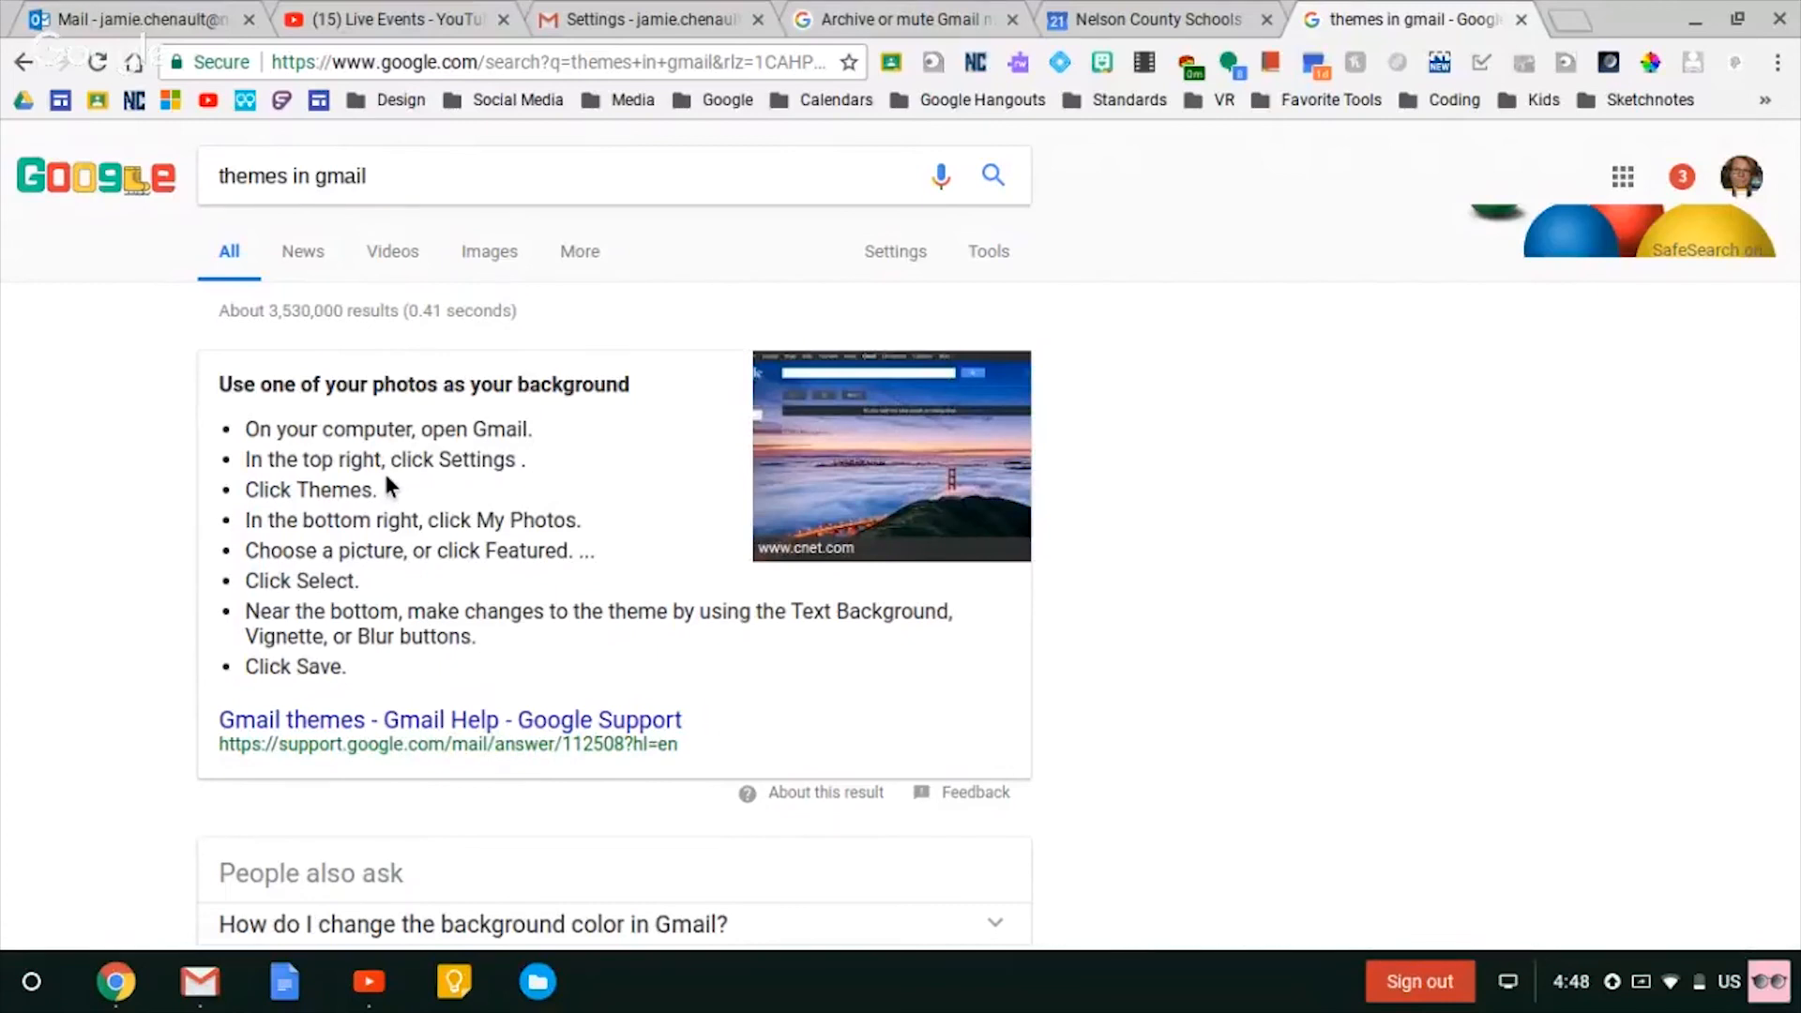
- Return to the Gmail settings and review the General options, from Undo Send and notifications to the signature and vacation responder
left_click(650, 17)
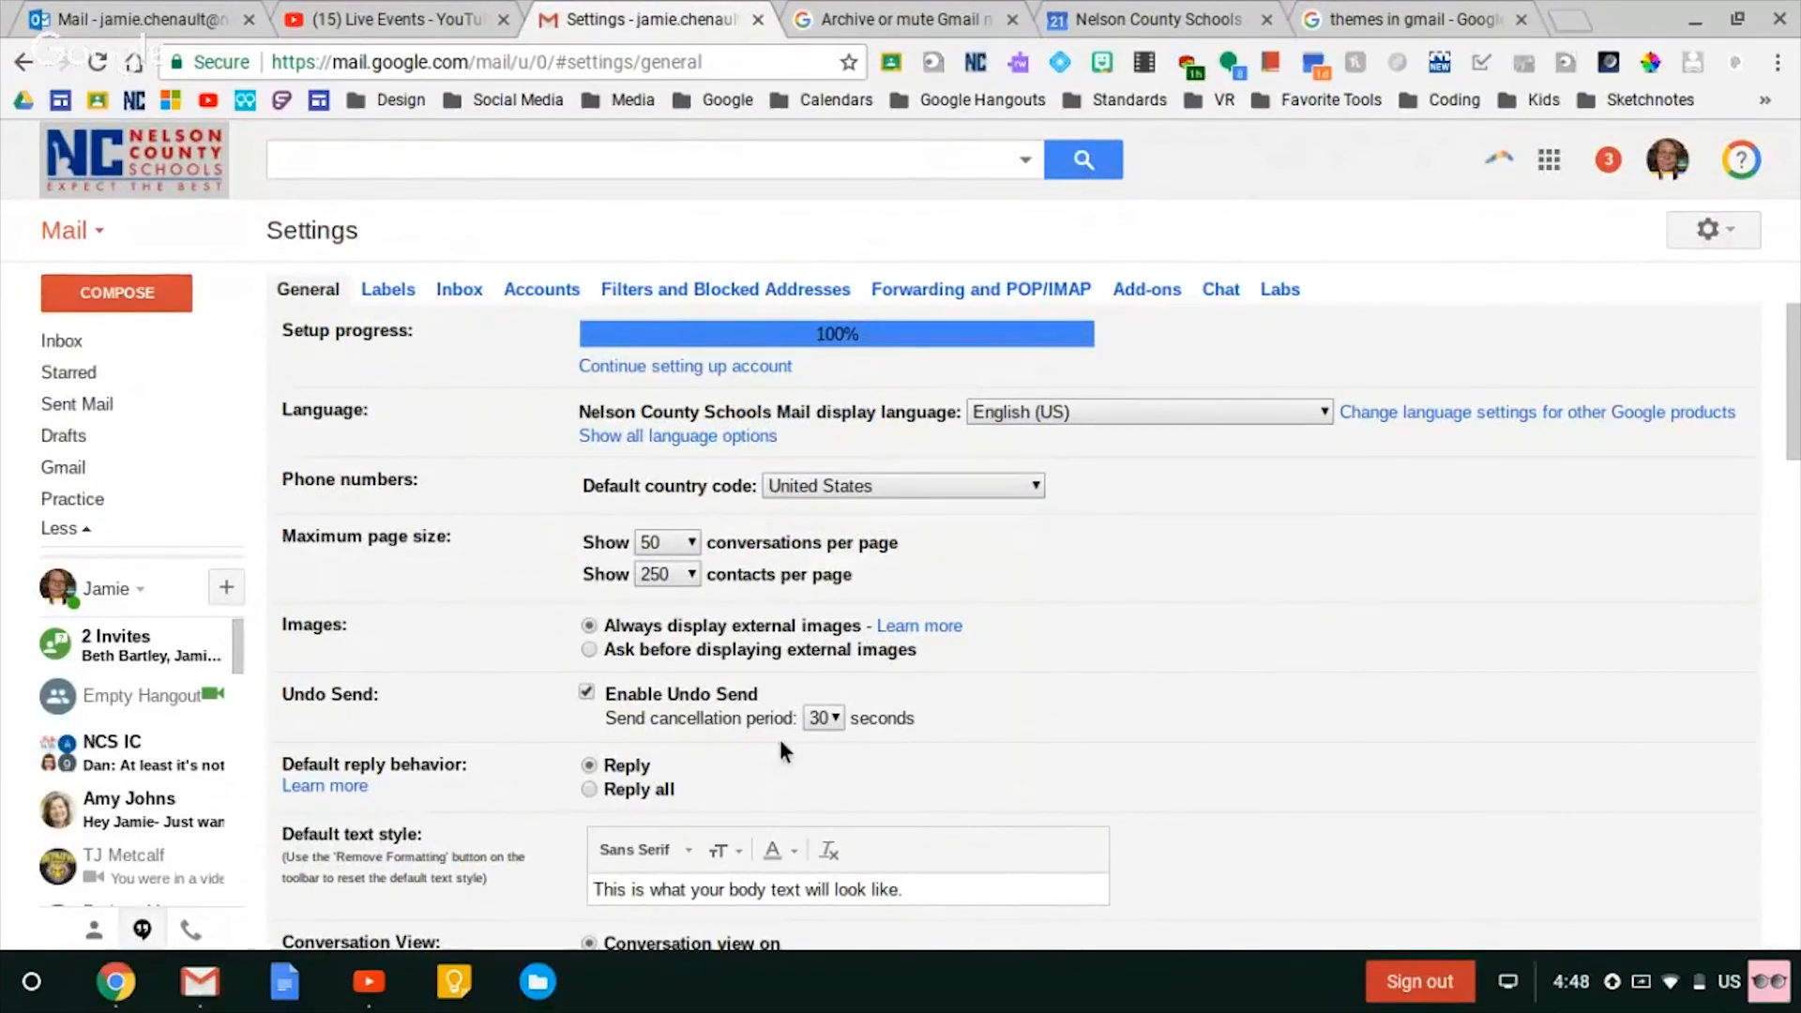
scroll(779, 741, "down", 3)
scroll(780, 739, "down", 4)
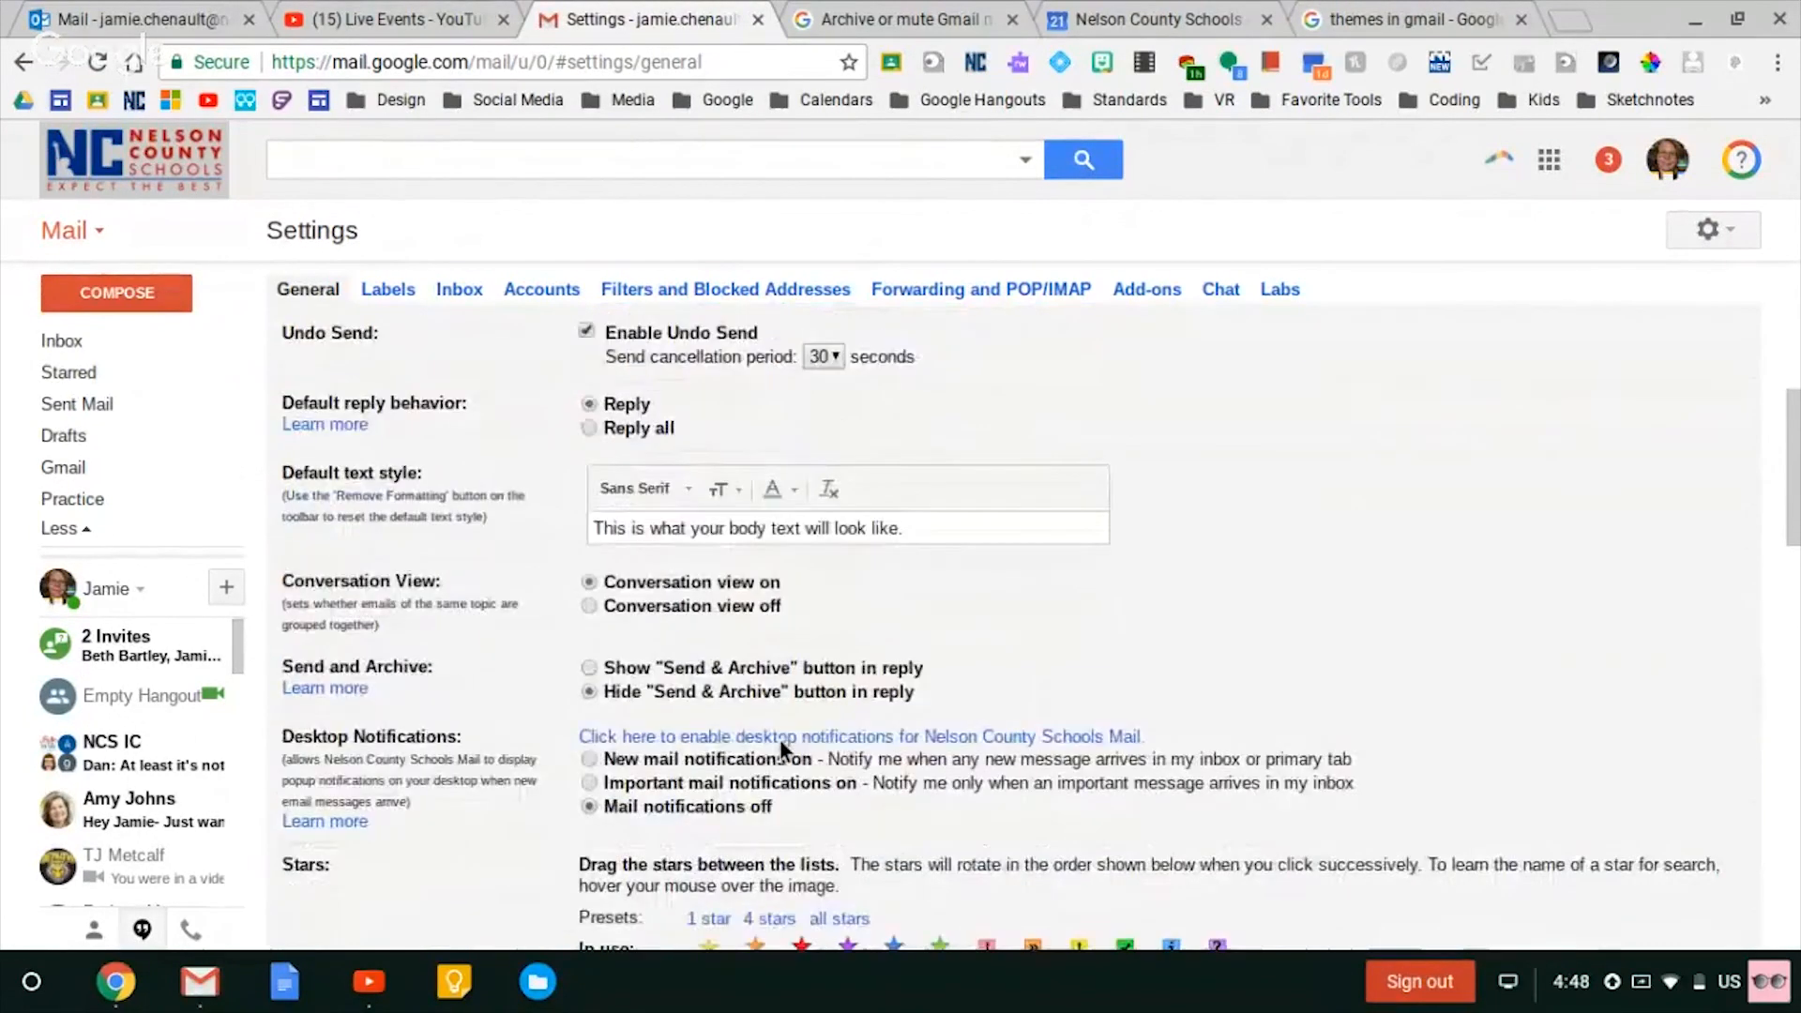
scroll(779, 739, "down", 3)
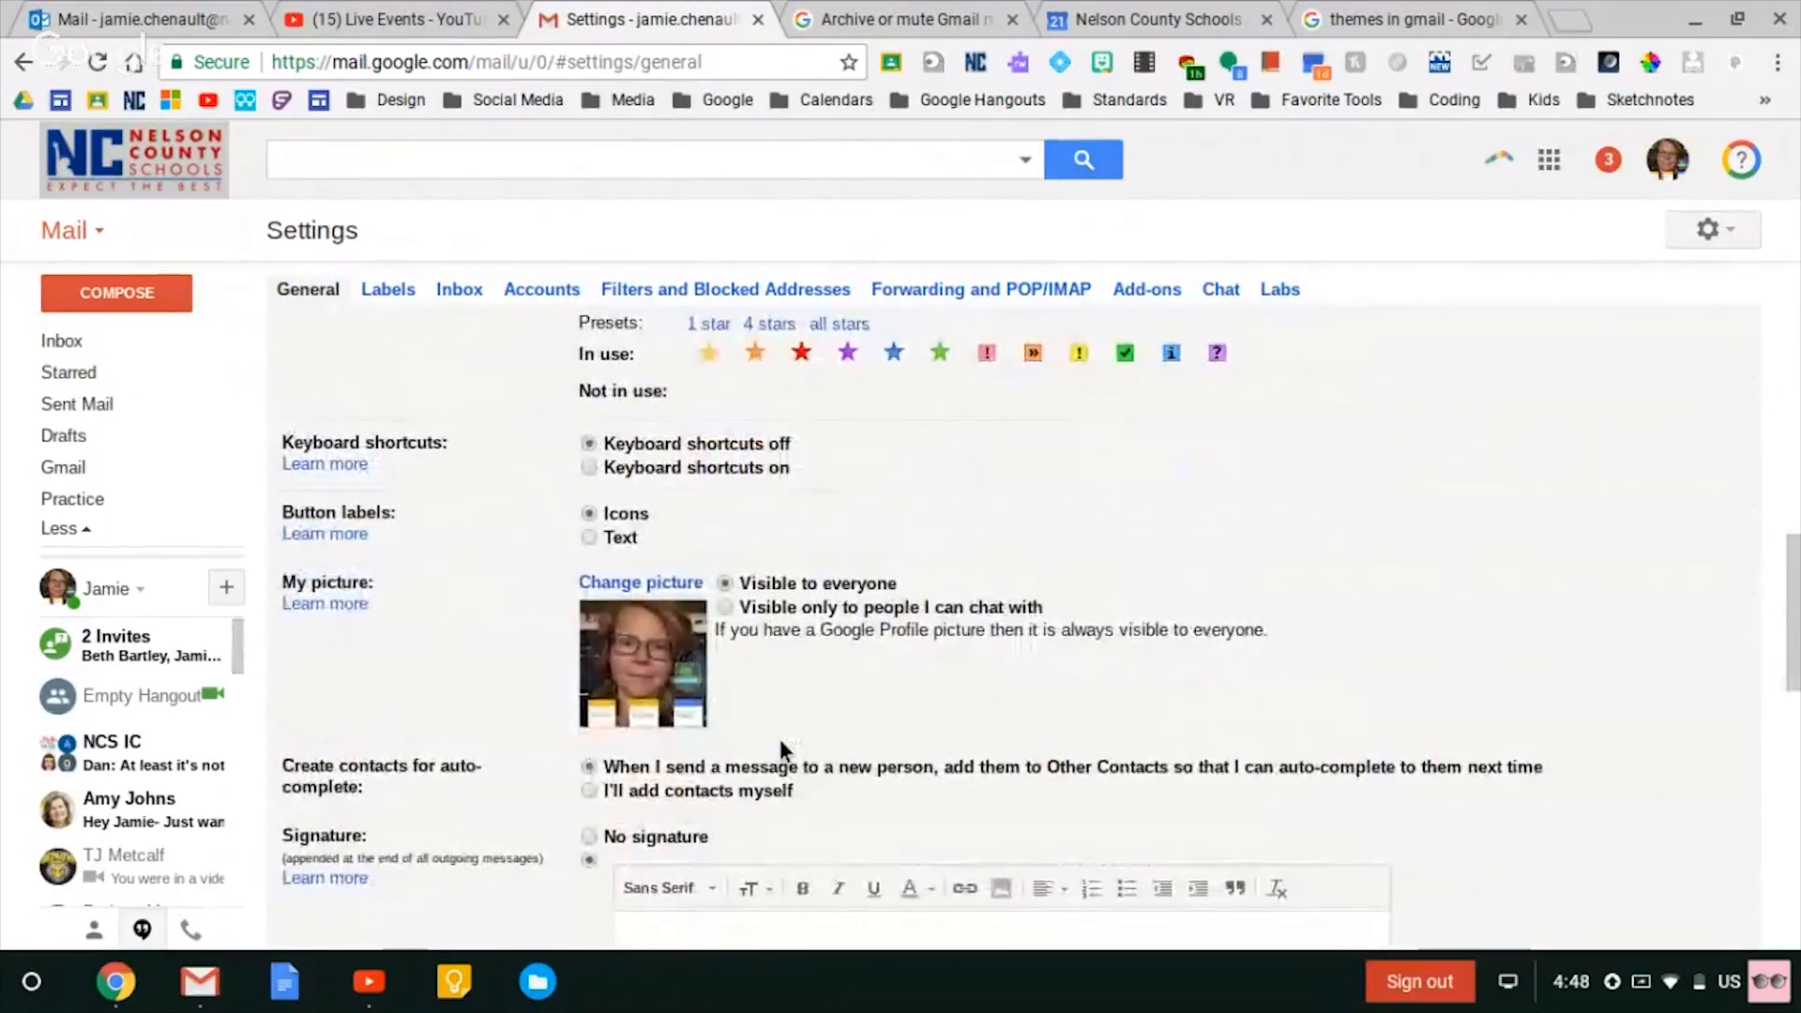
scroll(780, 748, "down", 1)
scroll(780, 742, "down", 5)
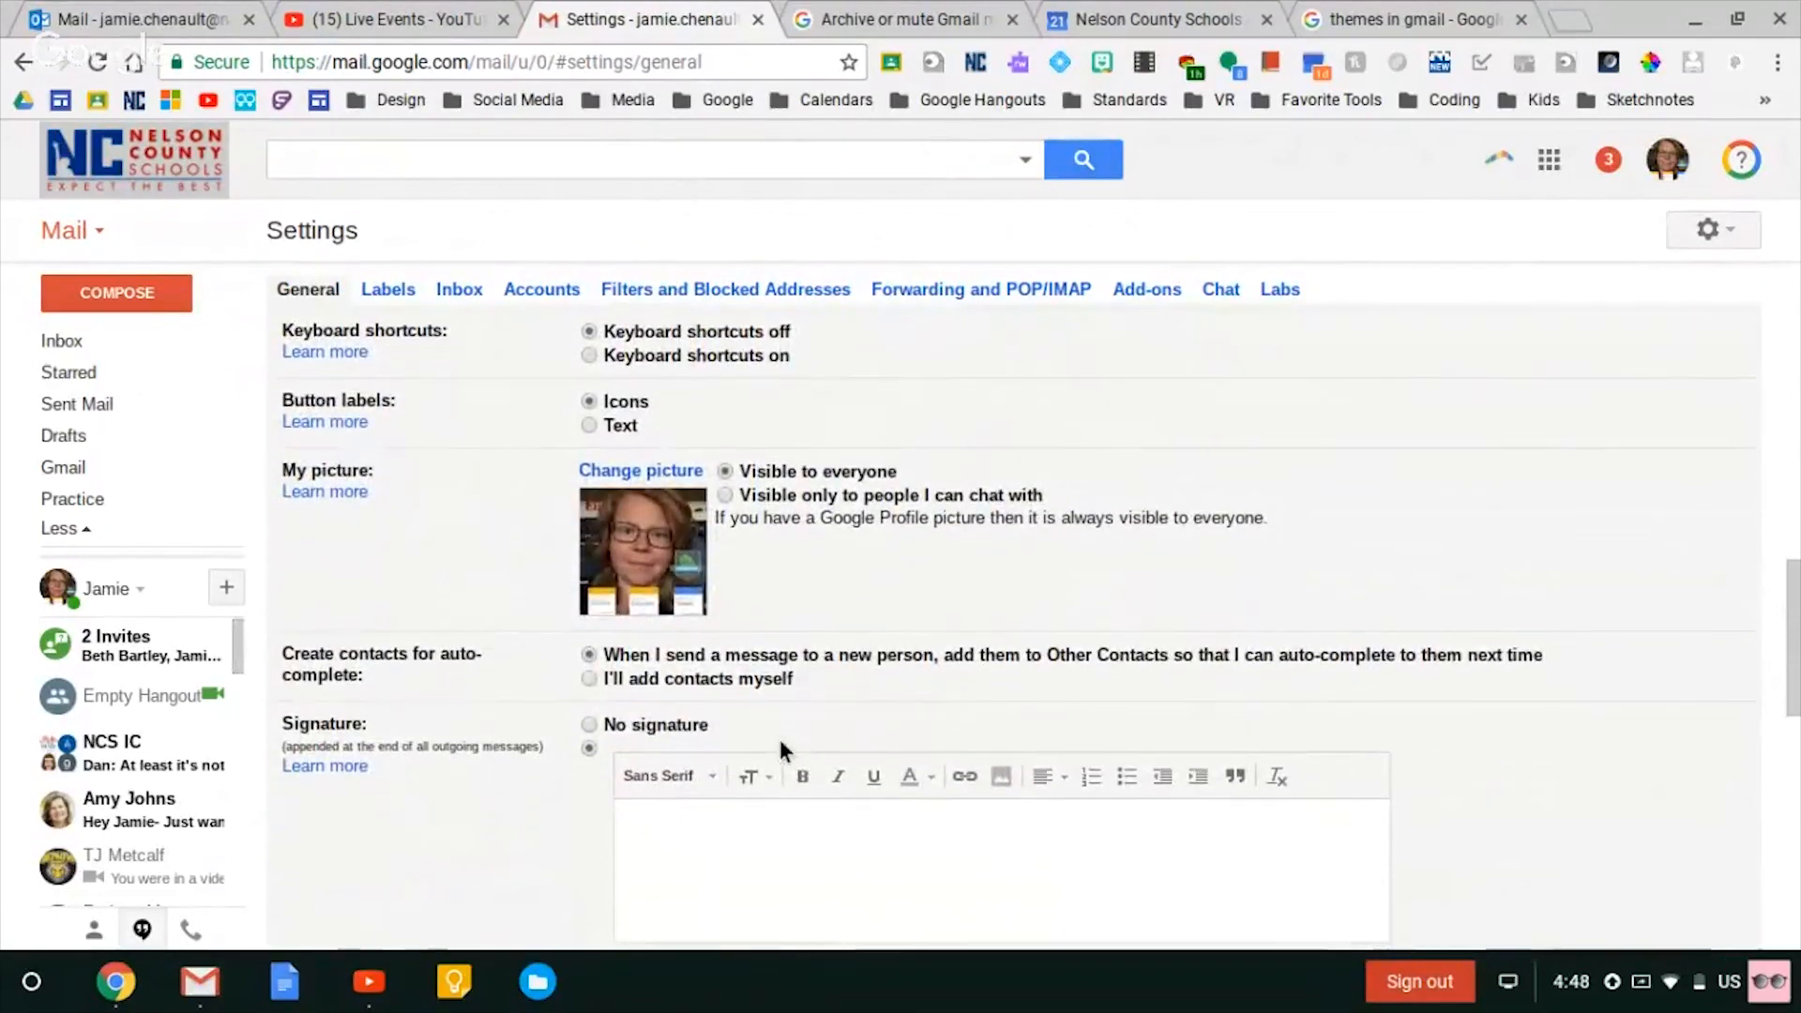
scroll(780, 739, "down", 3)
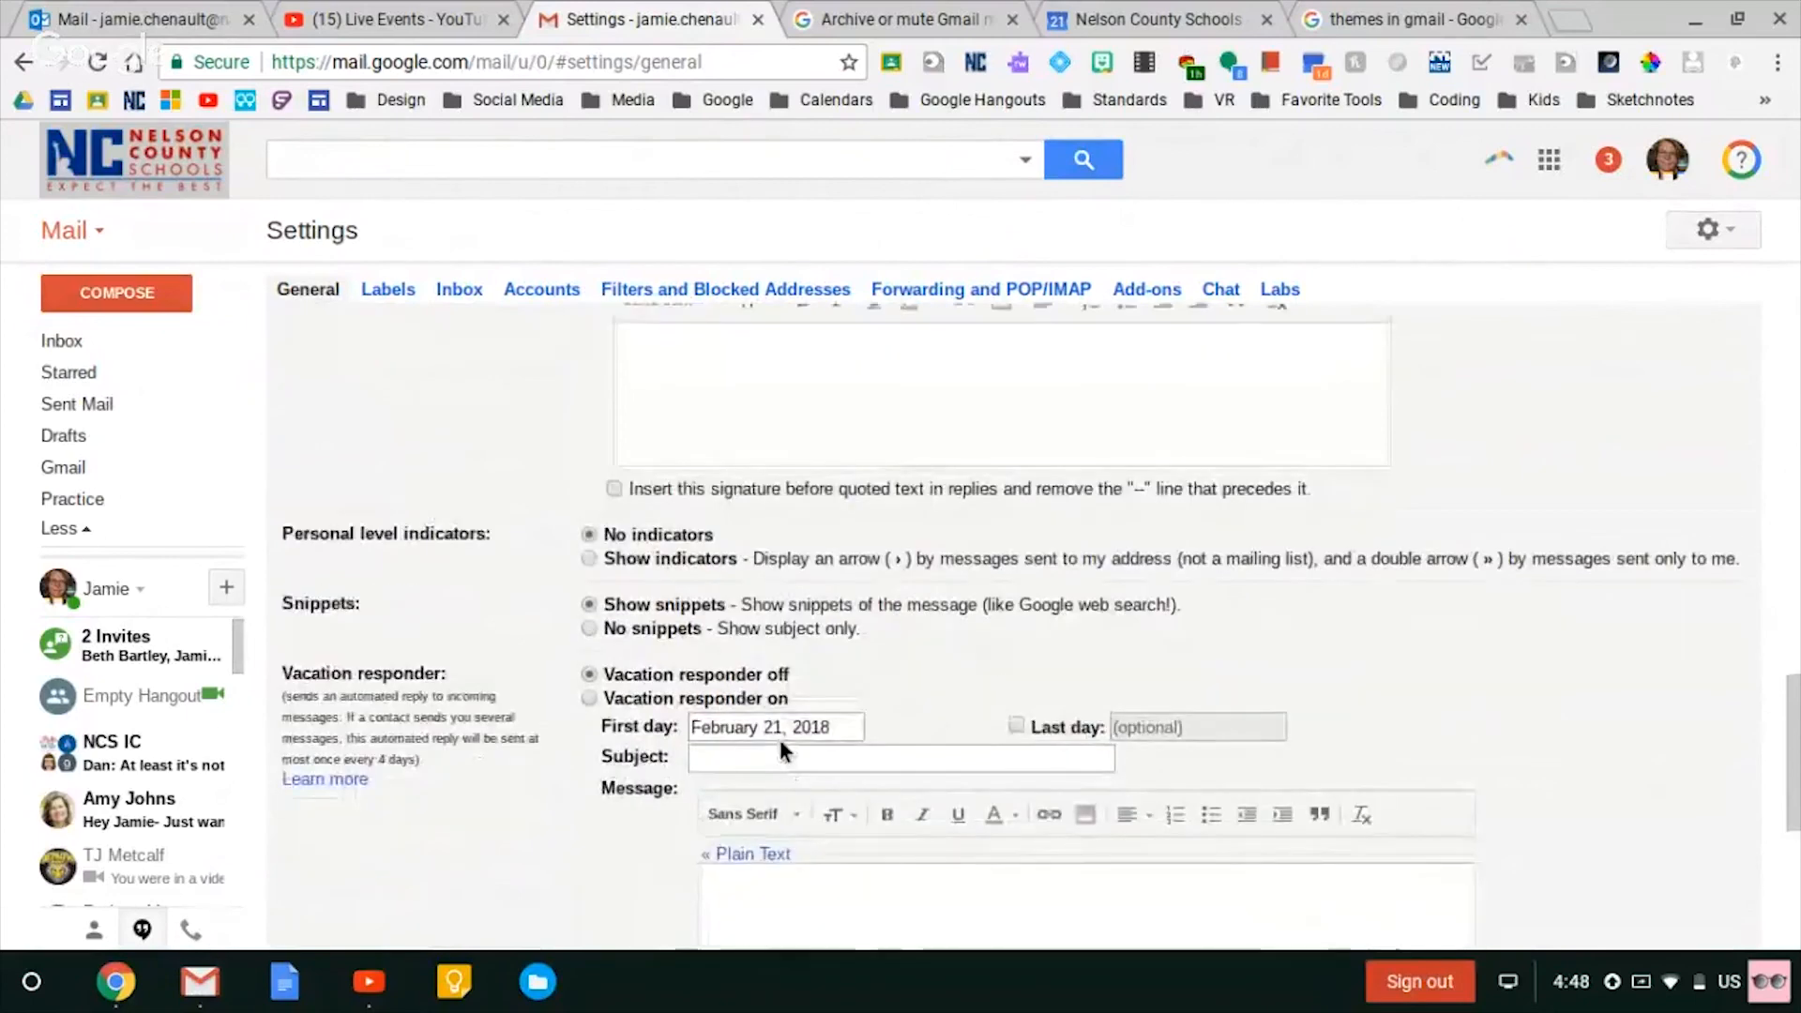
scroll(779, 739, "up", 5)
scroll(779, 739, "up", 12)
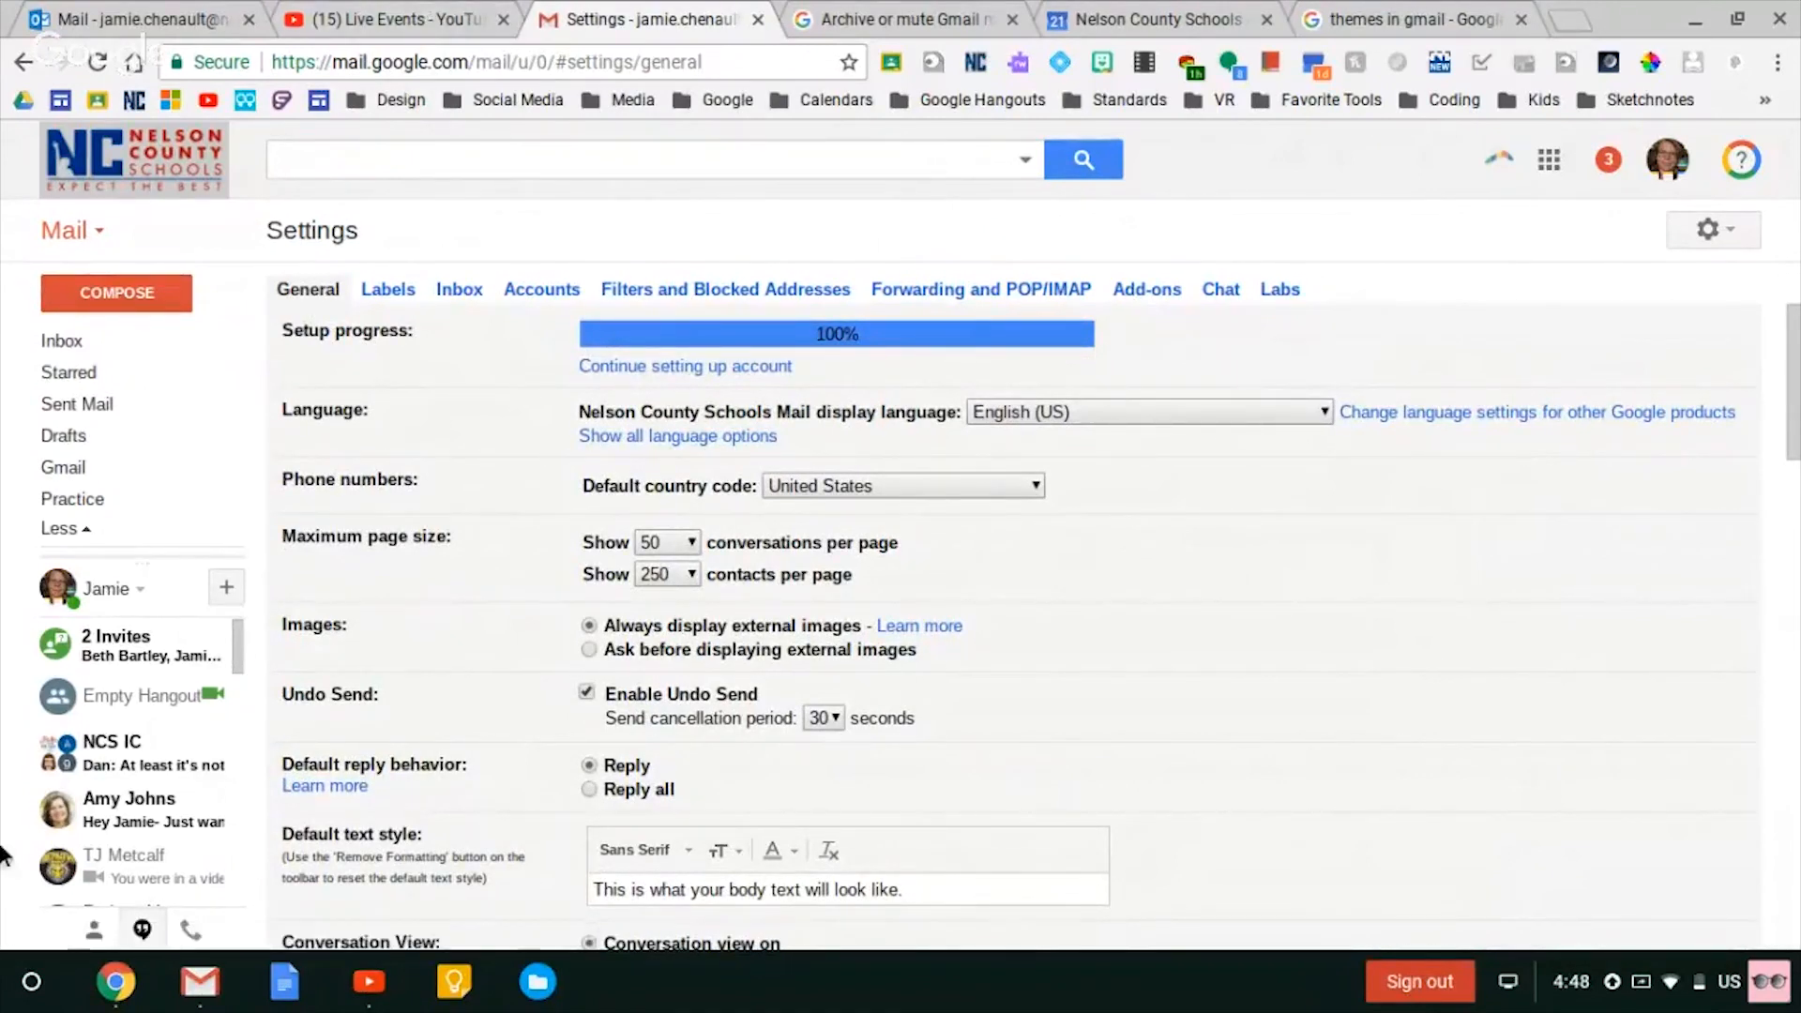
- Switch to the Google Hangouts window and stop the screen sharing
left_click(117, 985)
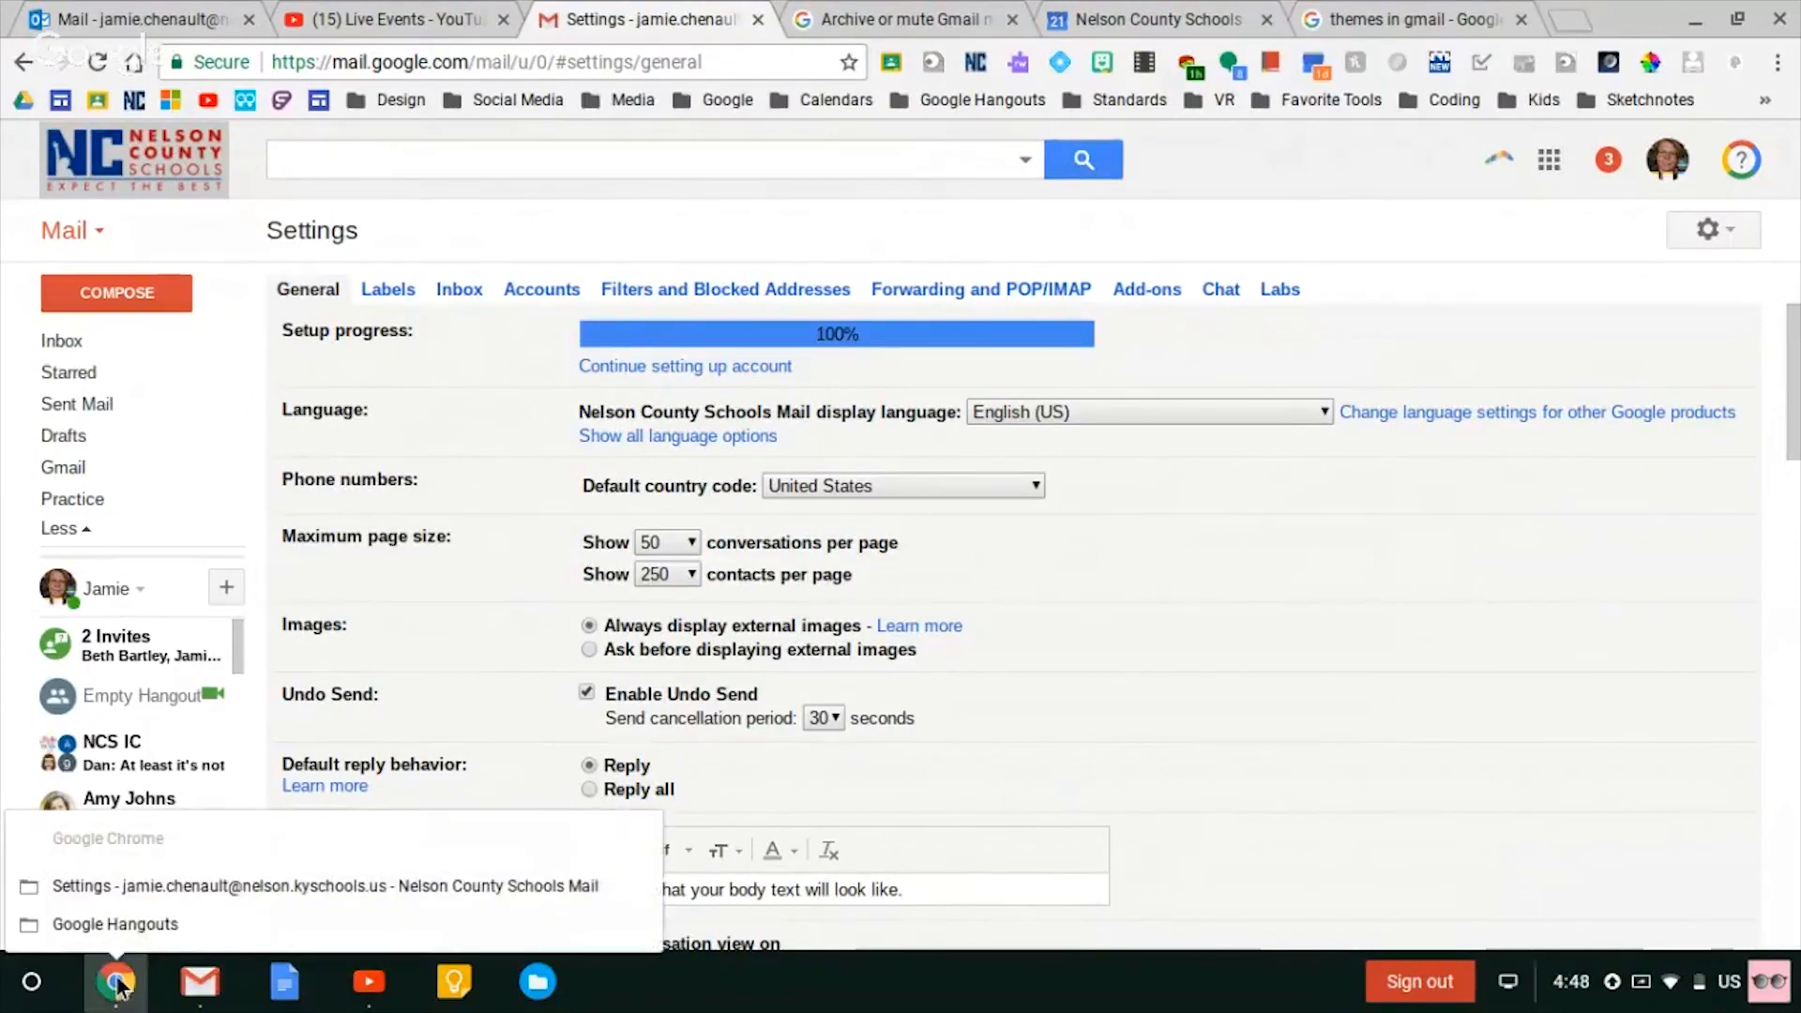
left_click(103, 936)
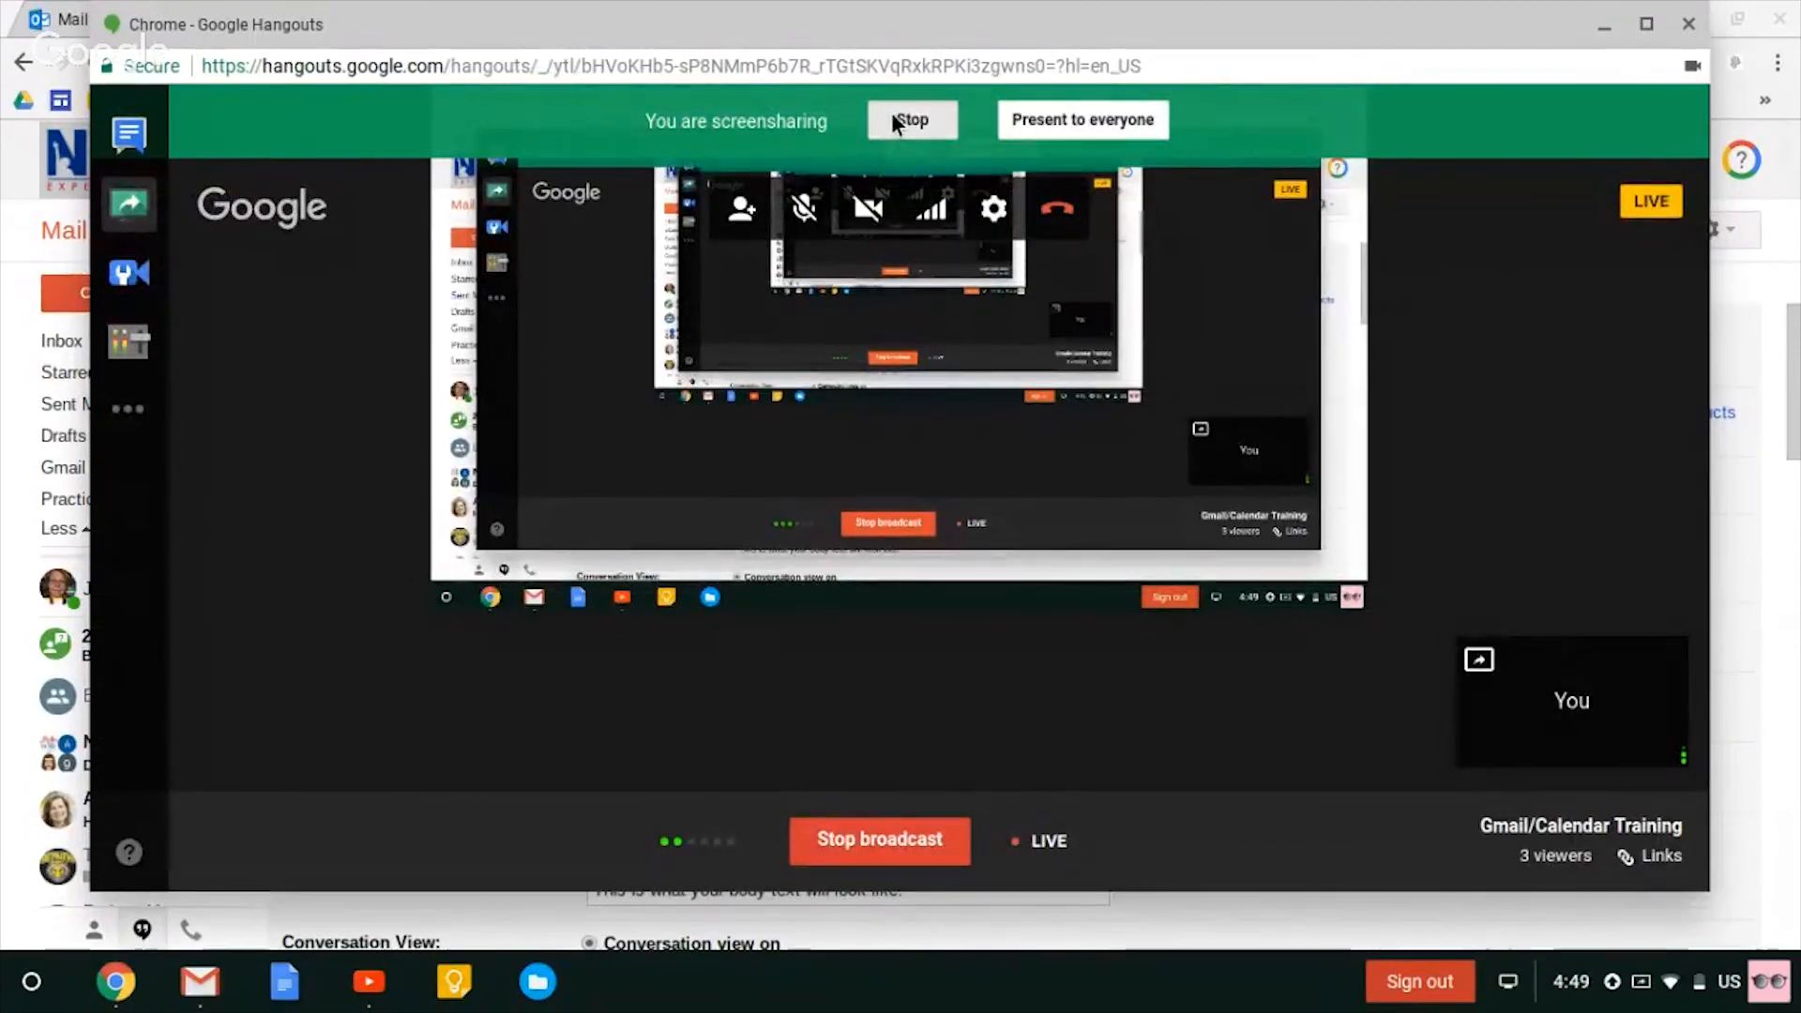
left_click(895, 121)
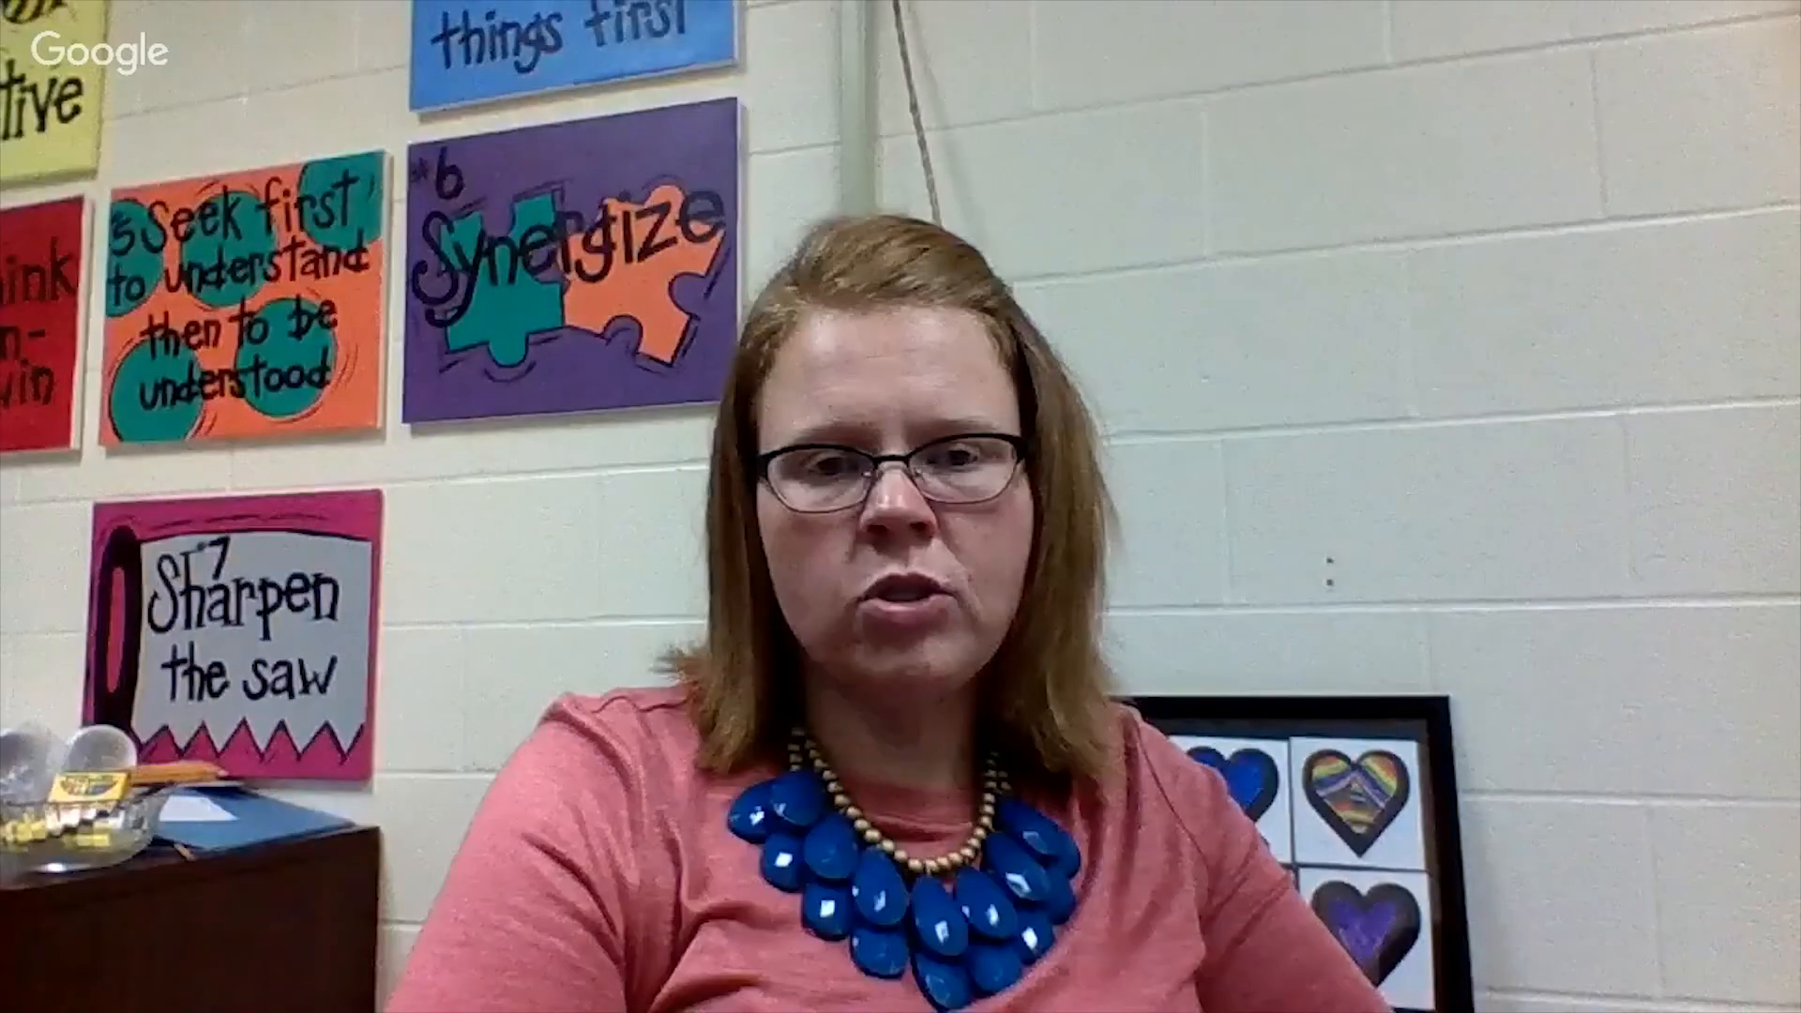